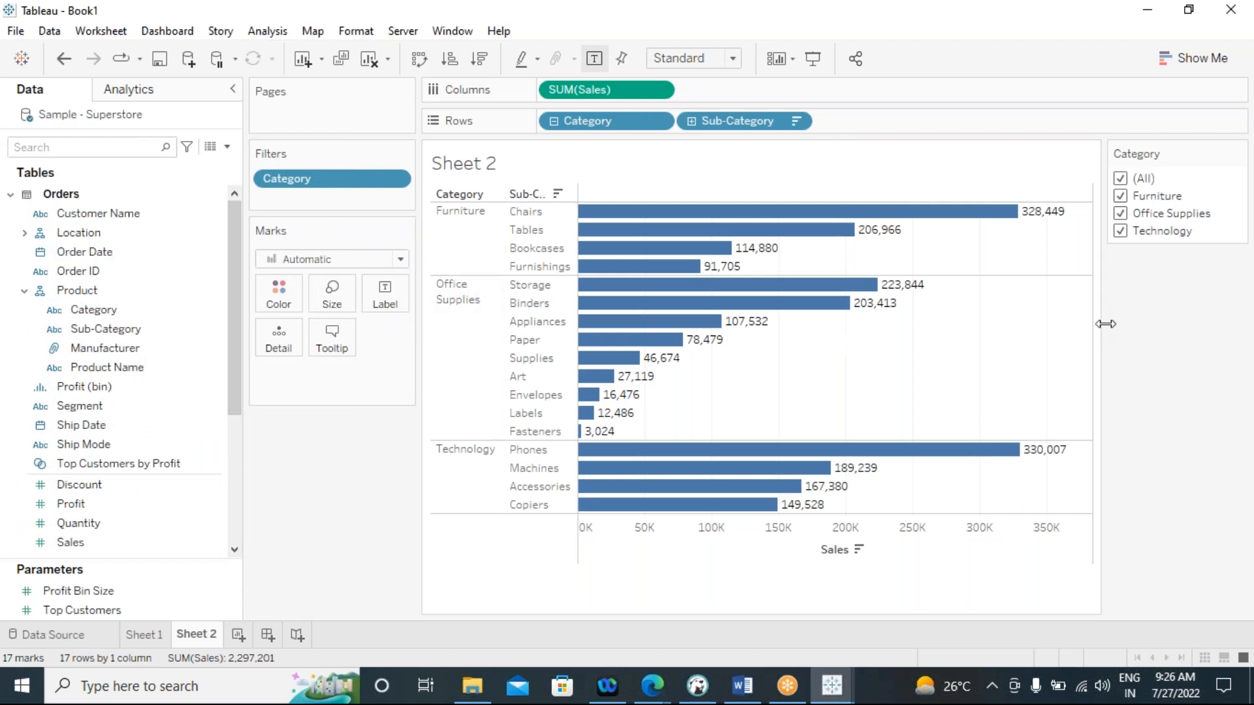
Limit the Category filter to Technology alone, to Office Supplies alone, and to Furniture alone
click(1120, 196)
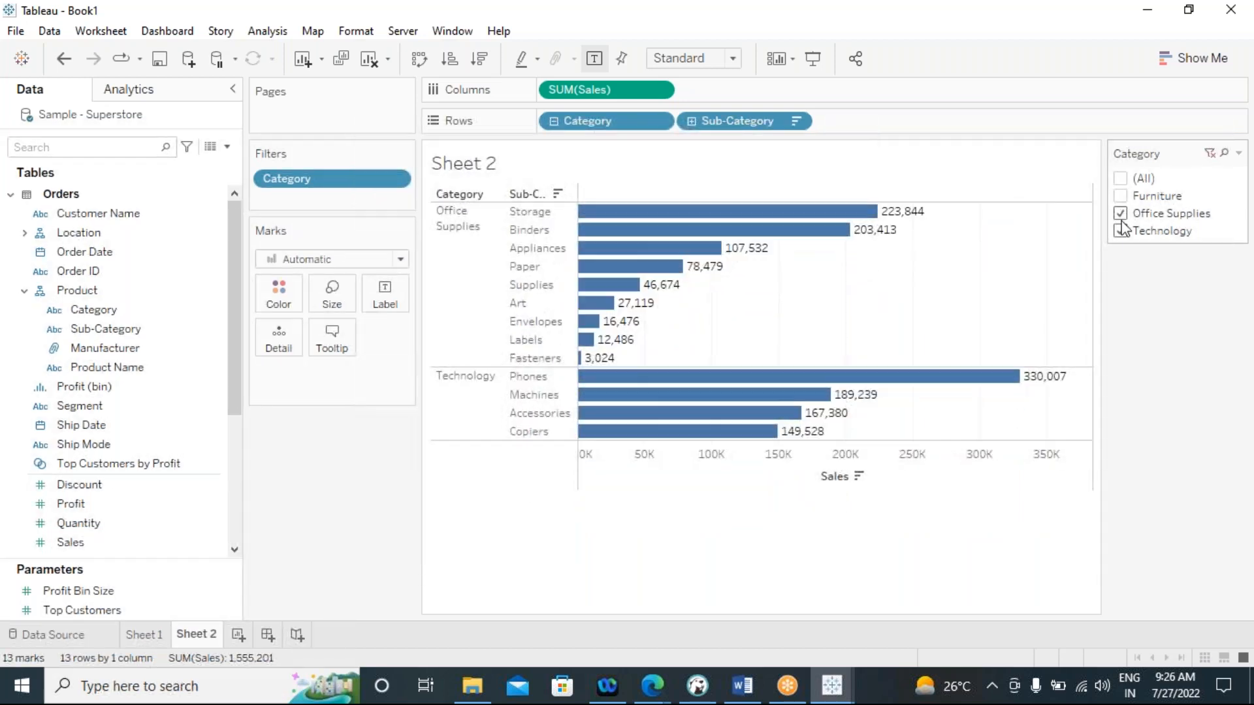
click(1121, 214)
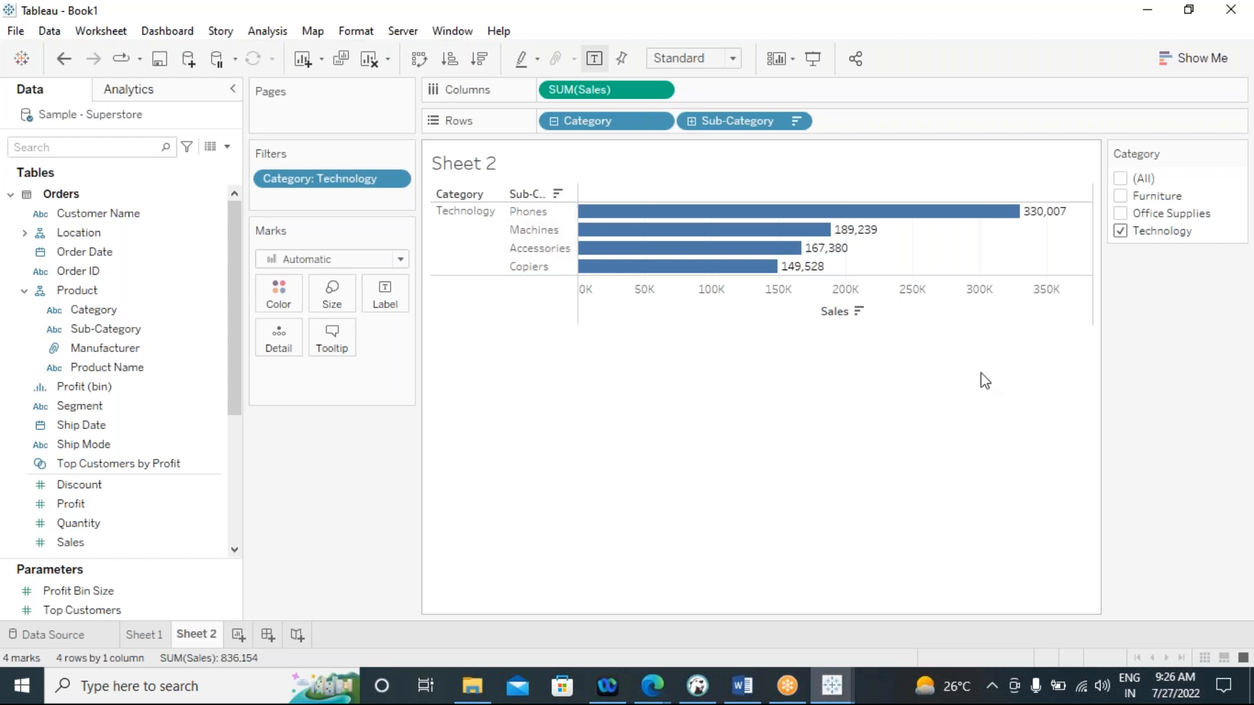
click(1121, 215)
click(1121, 231)
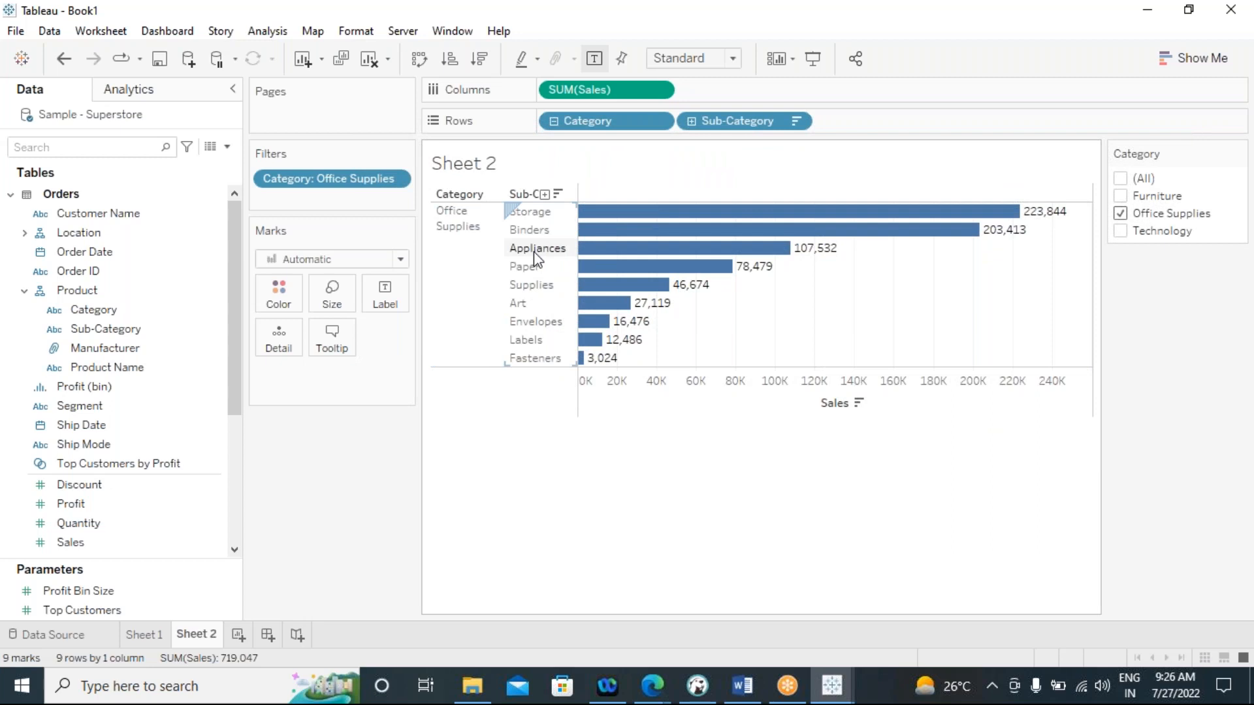
click(1119, 196)
click(1121, 213)
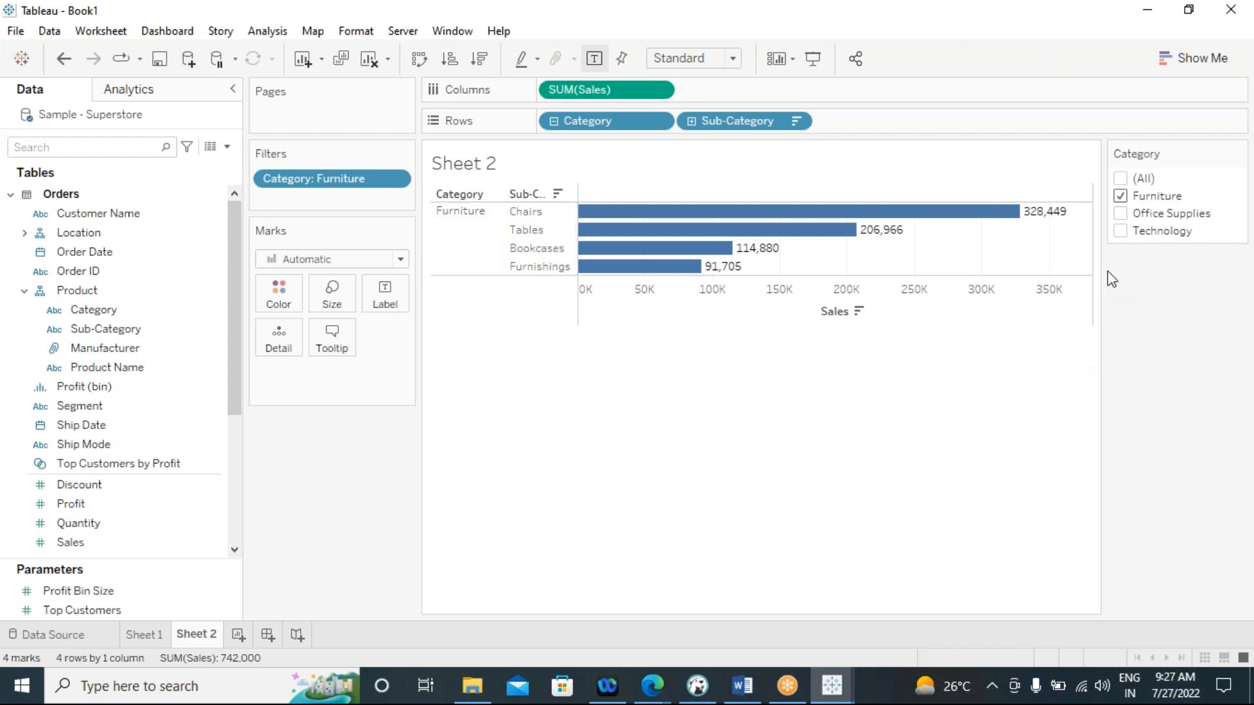
Compare sales bars with Furniture and Office Supplies included in the Category filter, and restore Technology as well
click(1121, 215)
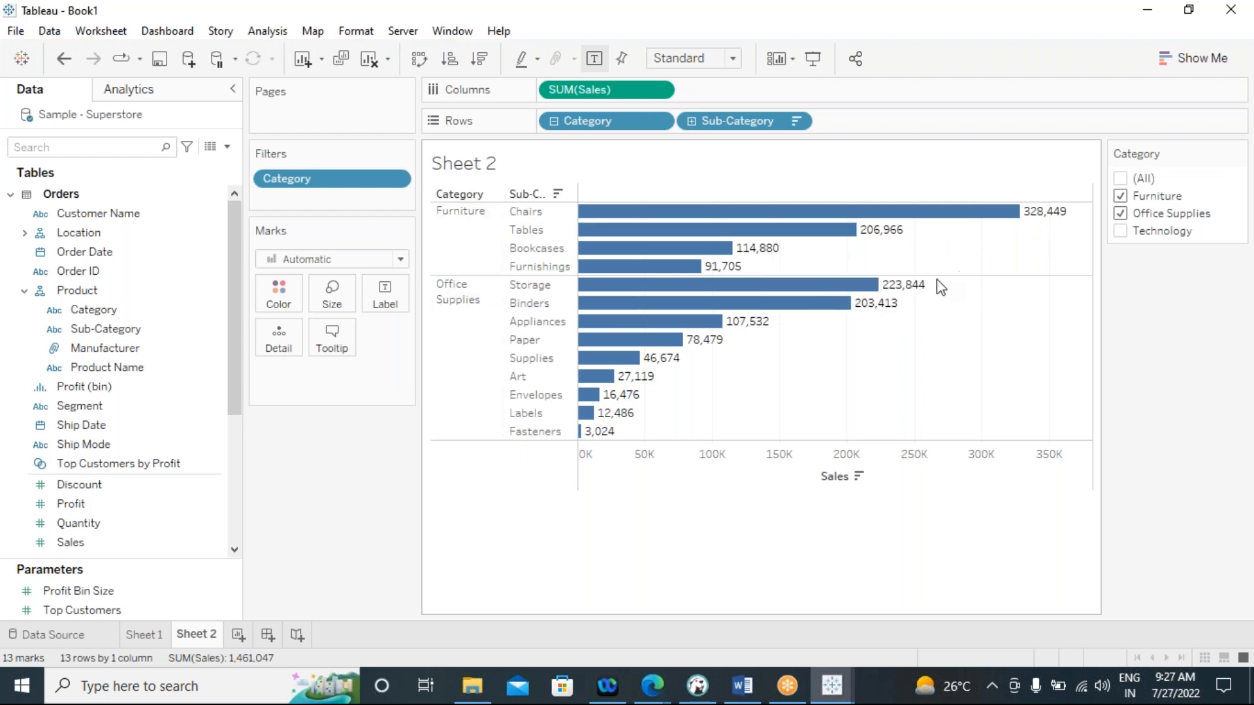
mouse_move(1030, 218)
mouse_move(971, 215)
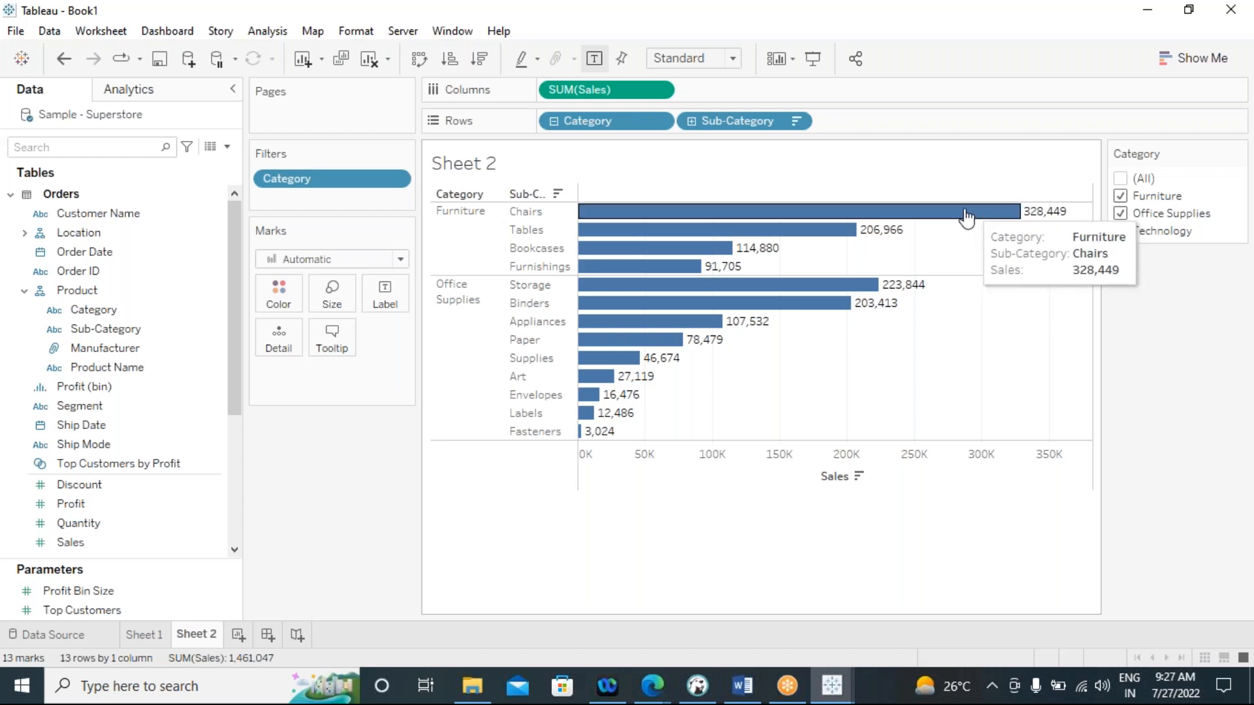
mouse_move(808, 305)
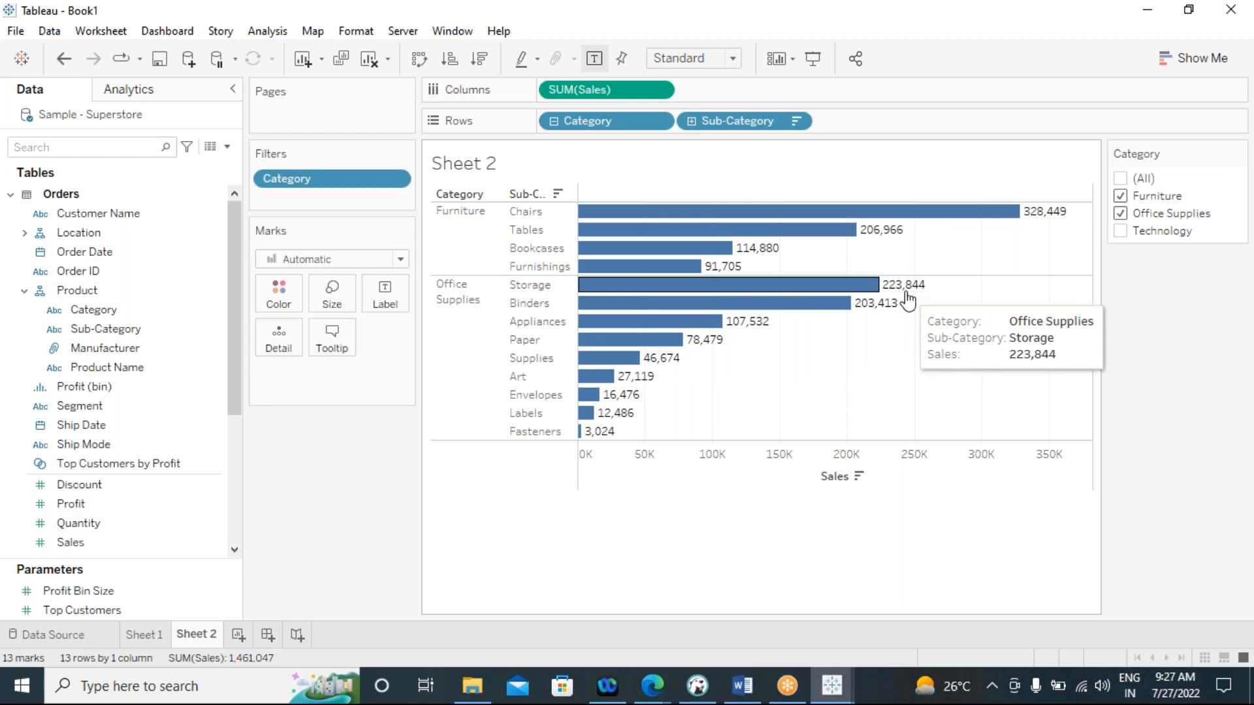
mouse_move(848, 292)
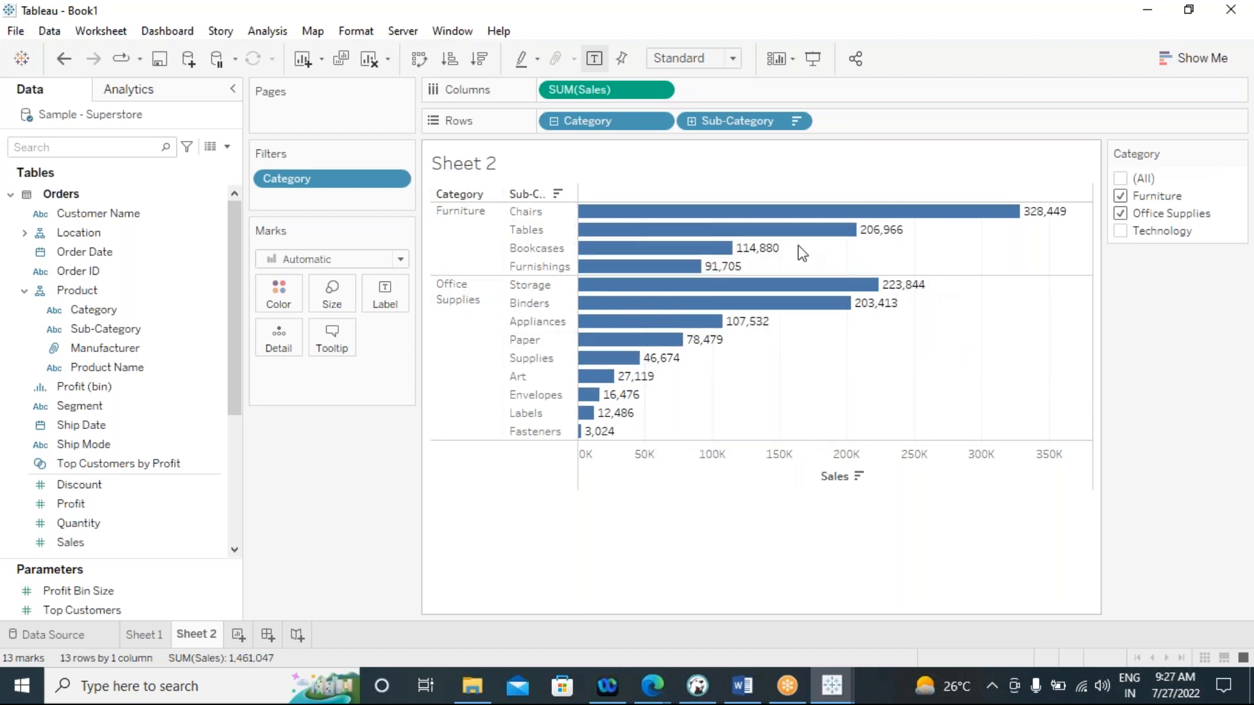
click(1119, 231)
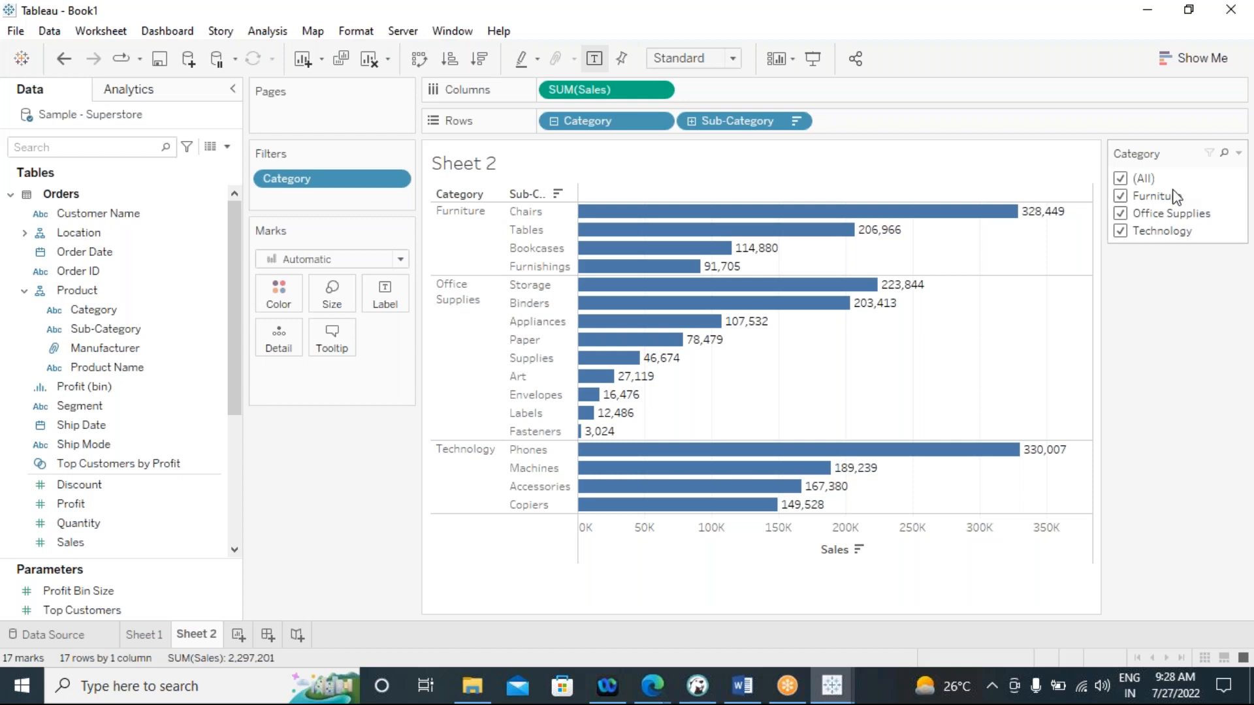
Remove Category from Rows and filter Sub-Category to the top 3 by sum of Sales
mouse_move(803, 234)
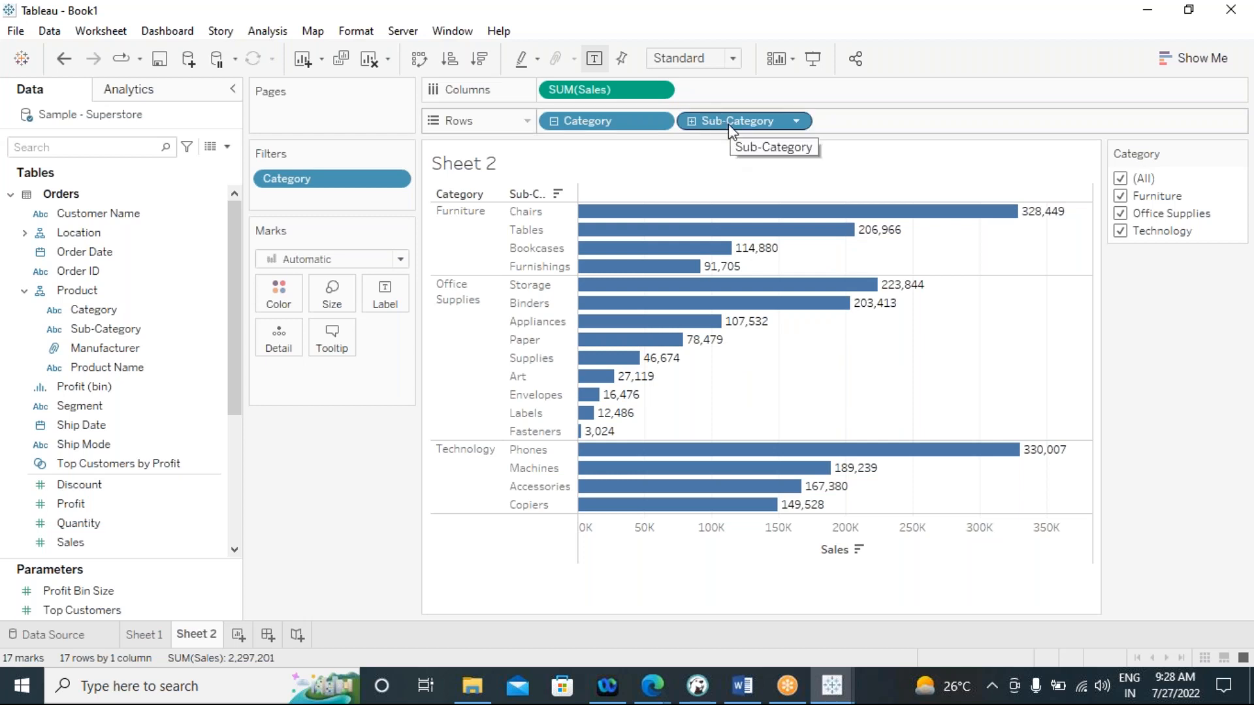
drag(609, 125, 326, 479)
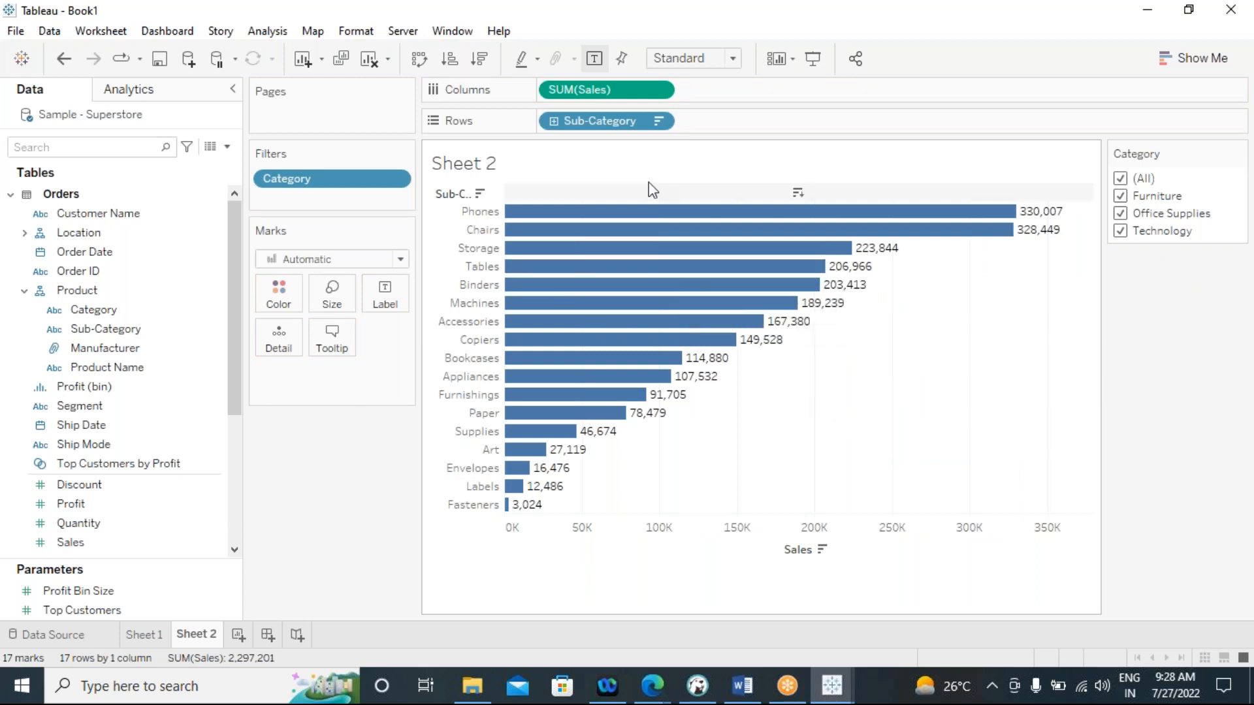
click(658, 123)
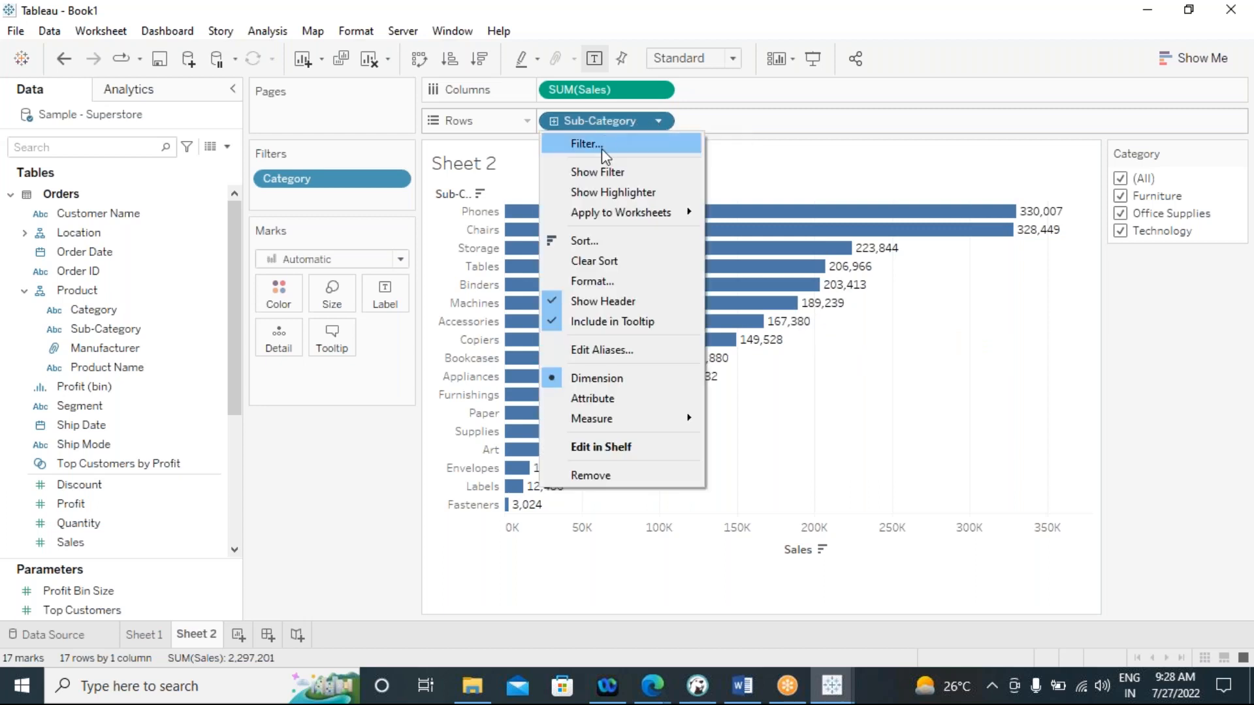
click(600, 145)
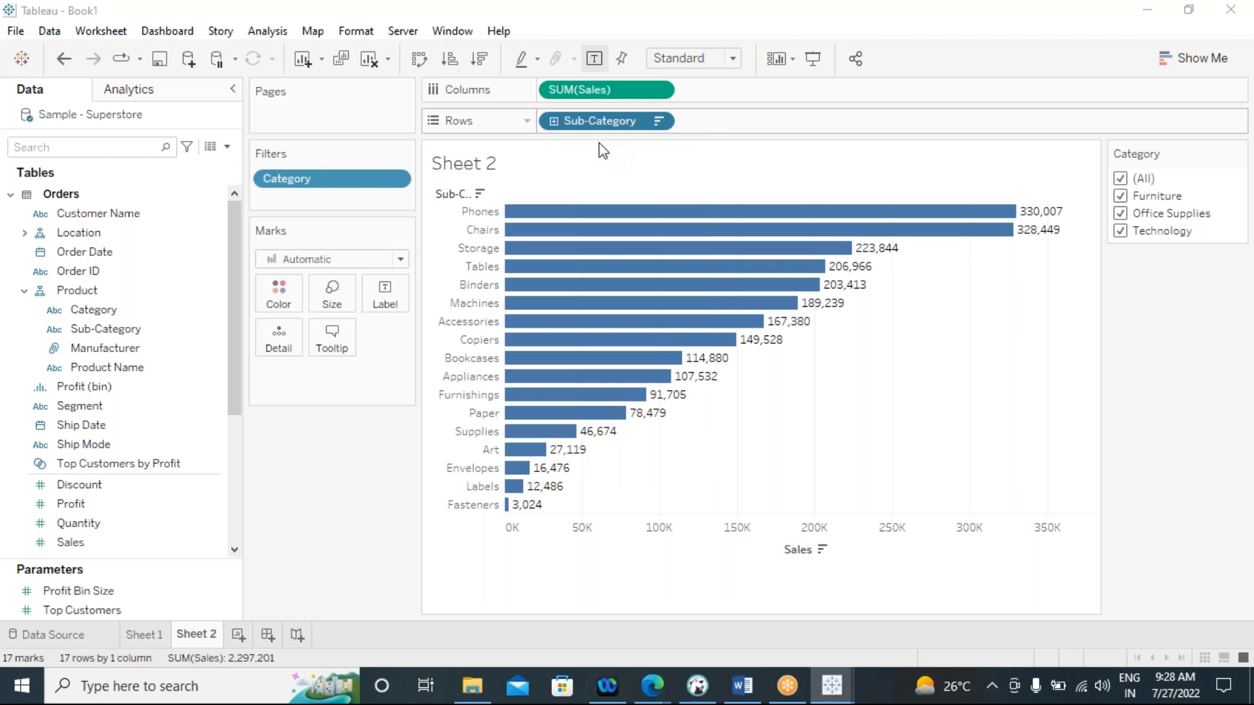
click(628, 120)
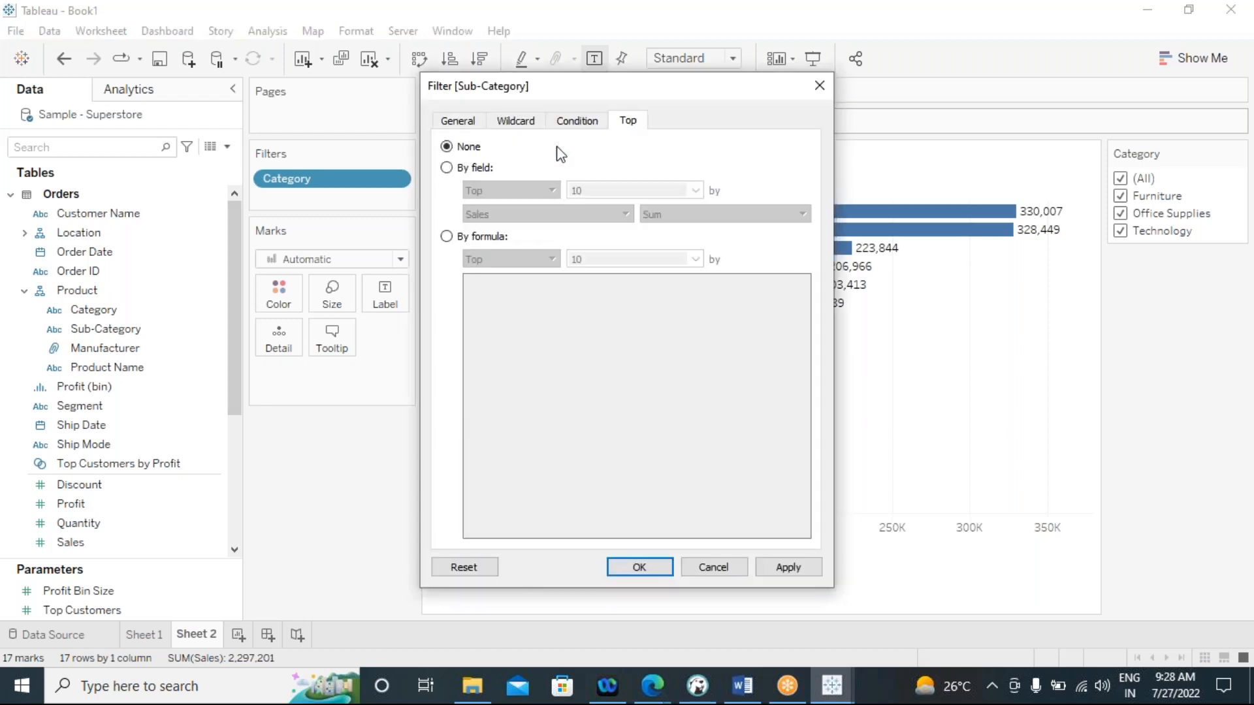
click(447, 168)
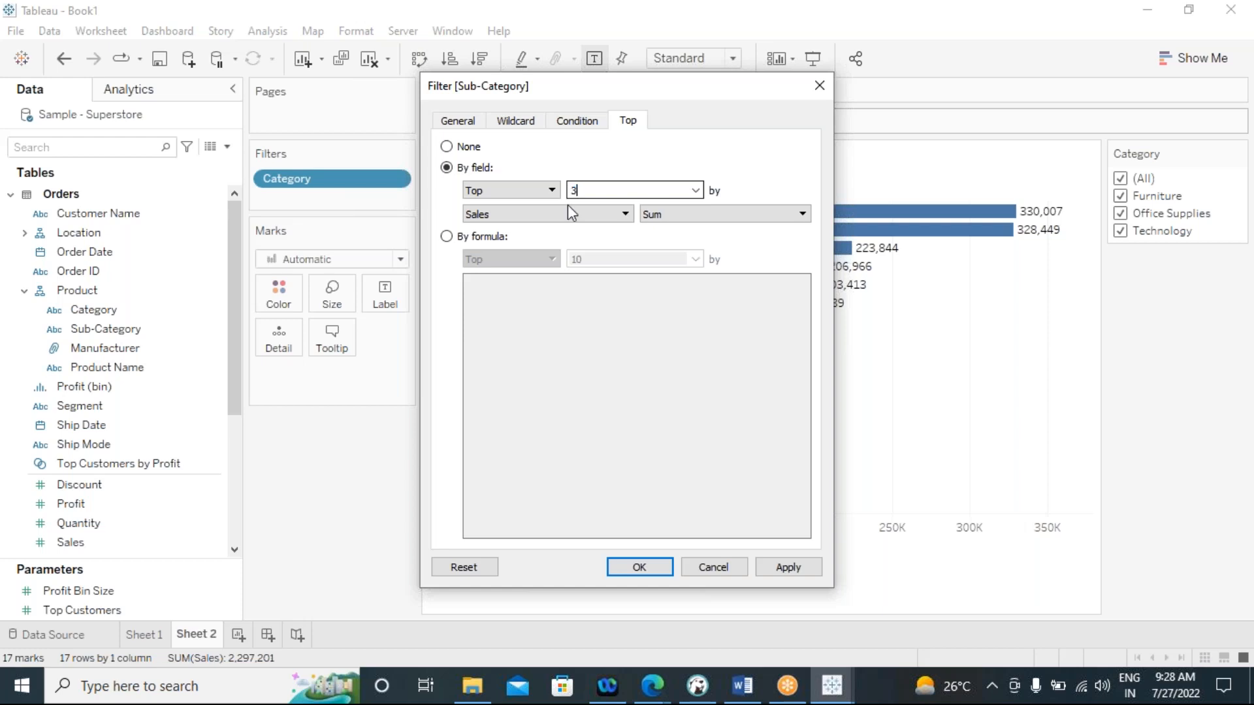
click(776, 566)
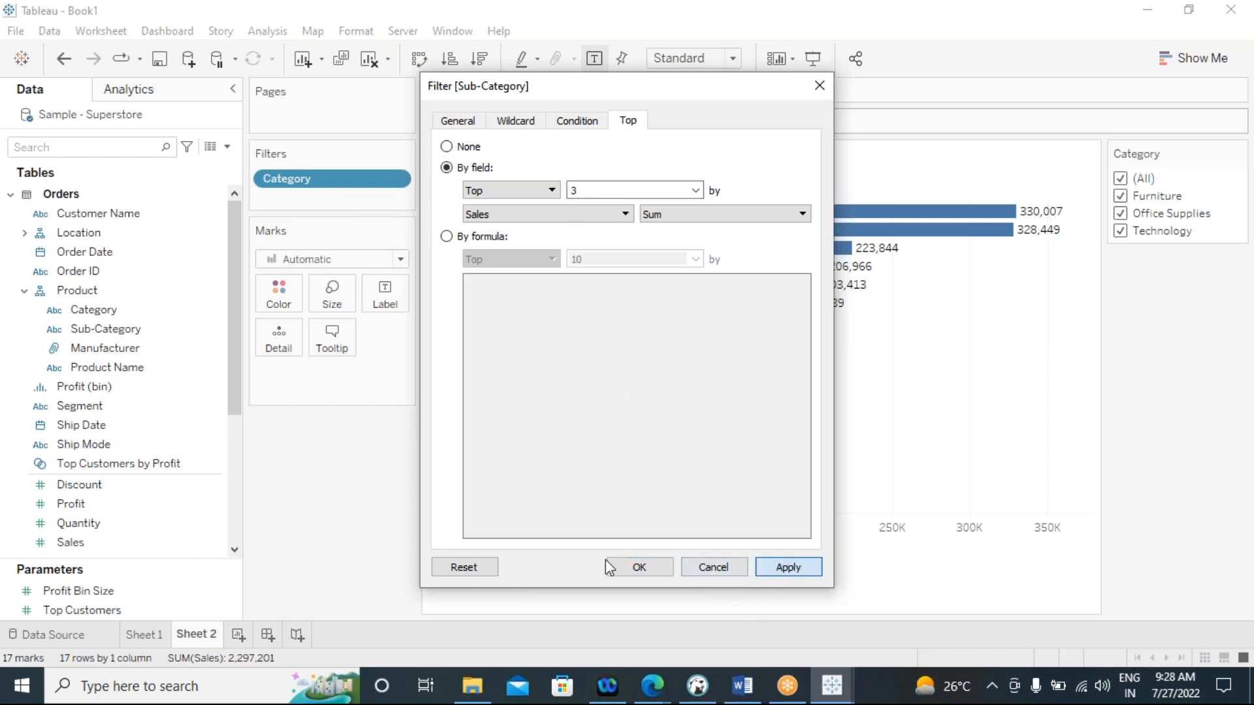
click(637, 567)
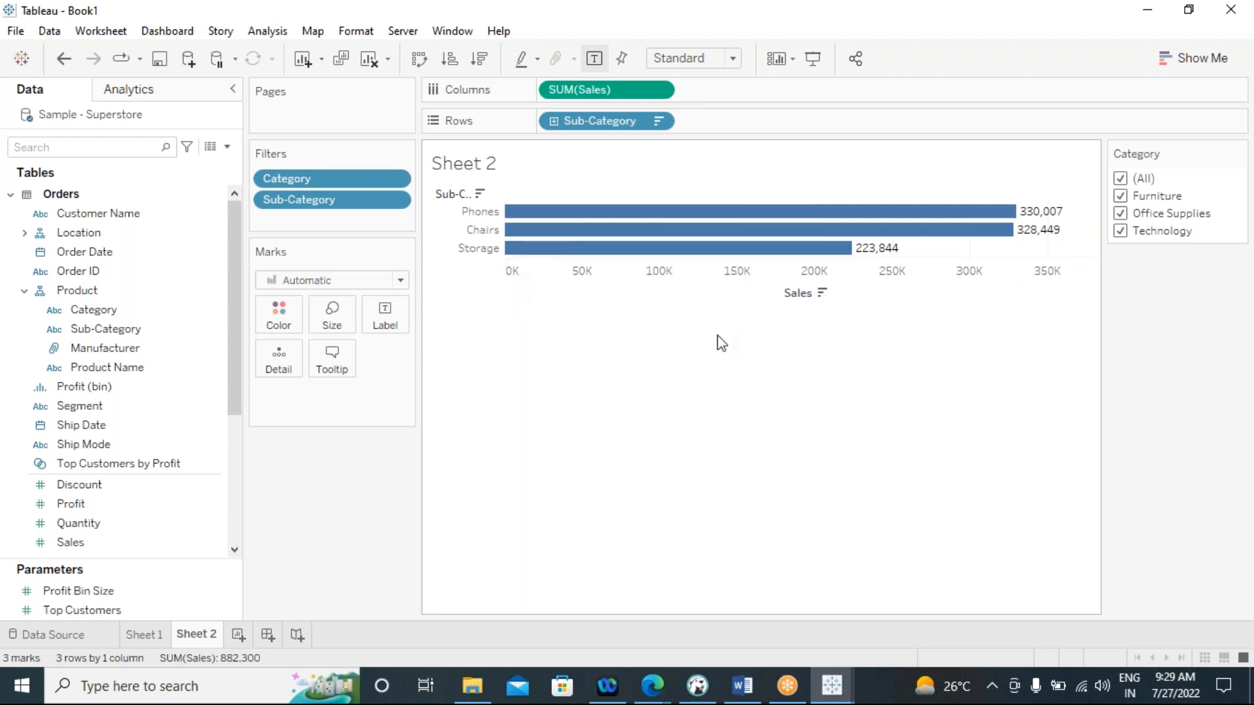
Restrict the Category filter to Furniture and add that filter to context
click(1120, 213)
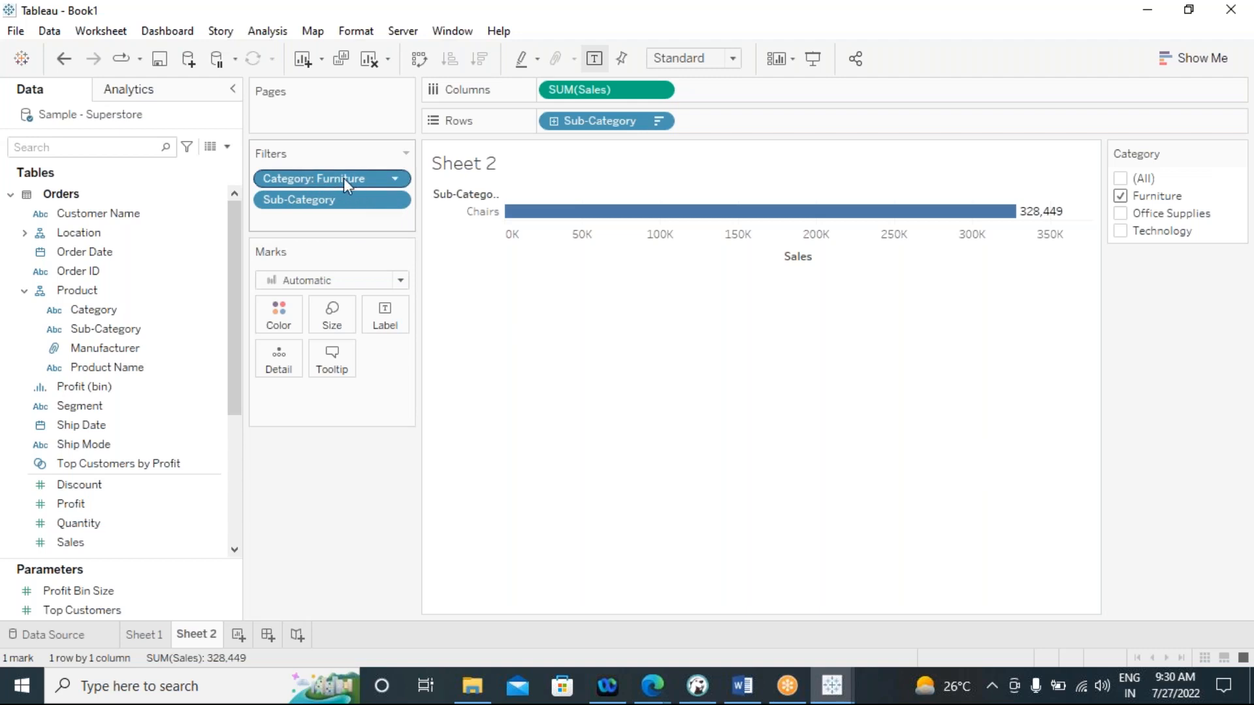
click(394, 179)
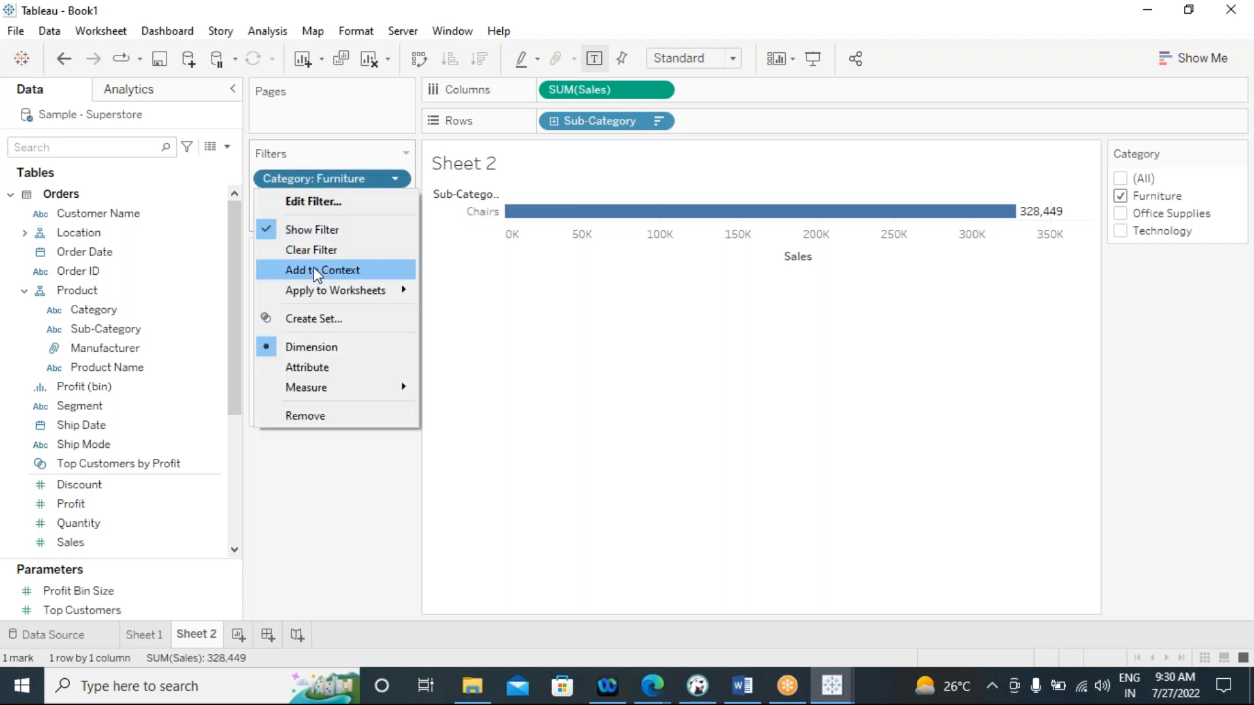
click(351, 273)
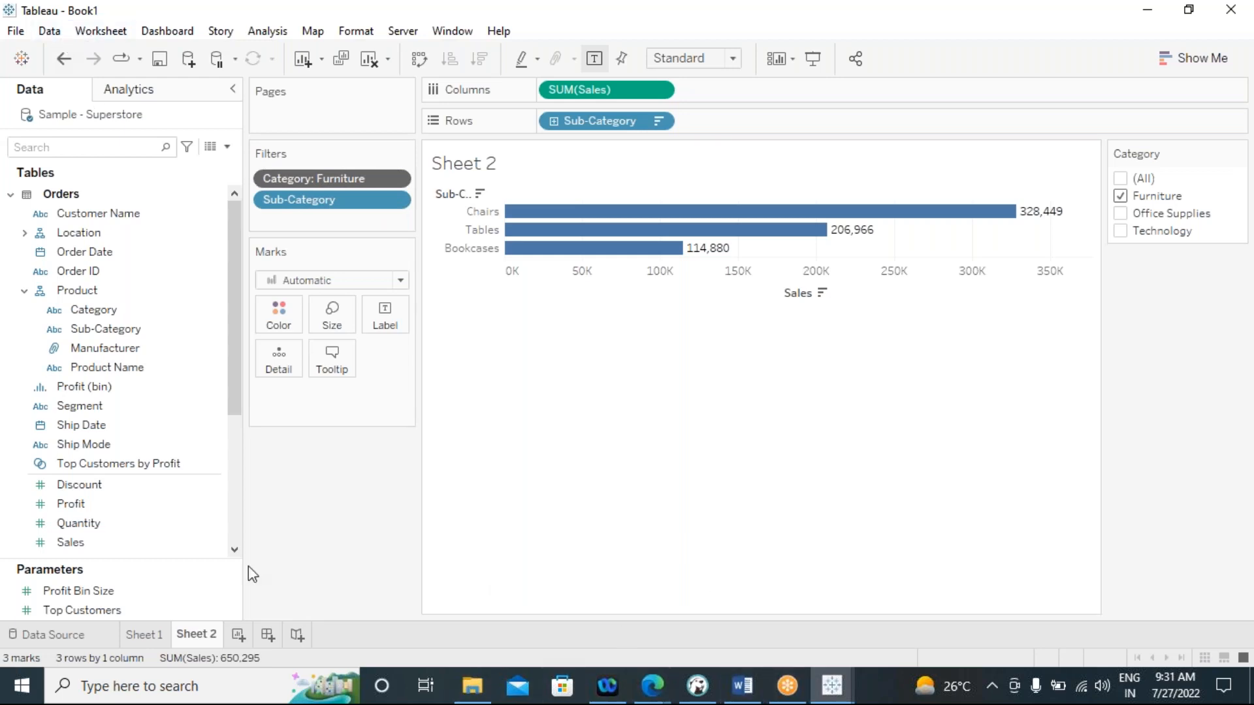
Build a bar chart on a new worksheet with Category and Sub-Category on Rows and SUM(Sales) on Columns
click(238, 634)
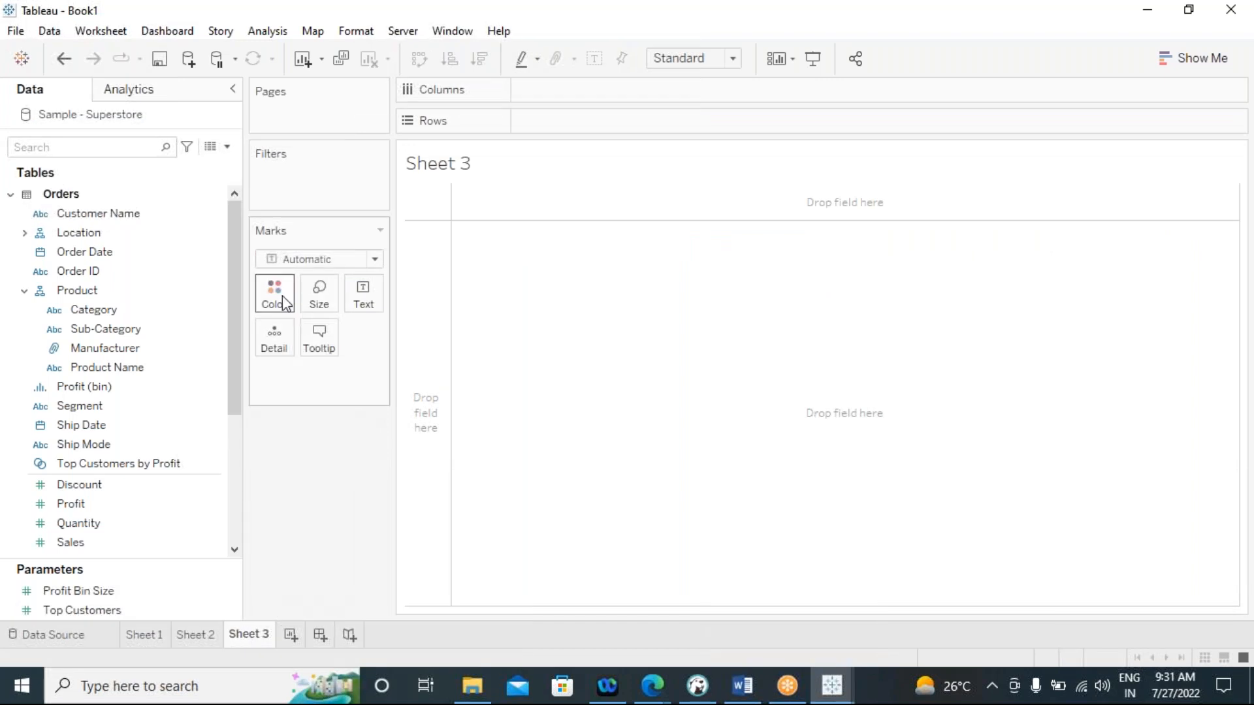
click(135, 329)
double_click(135, 329)
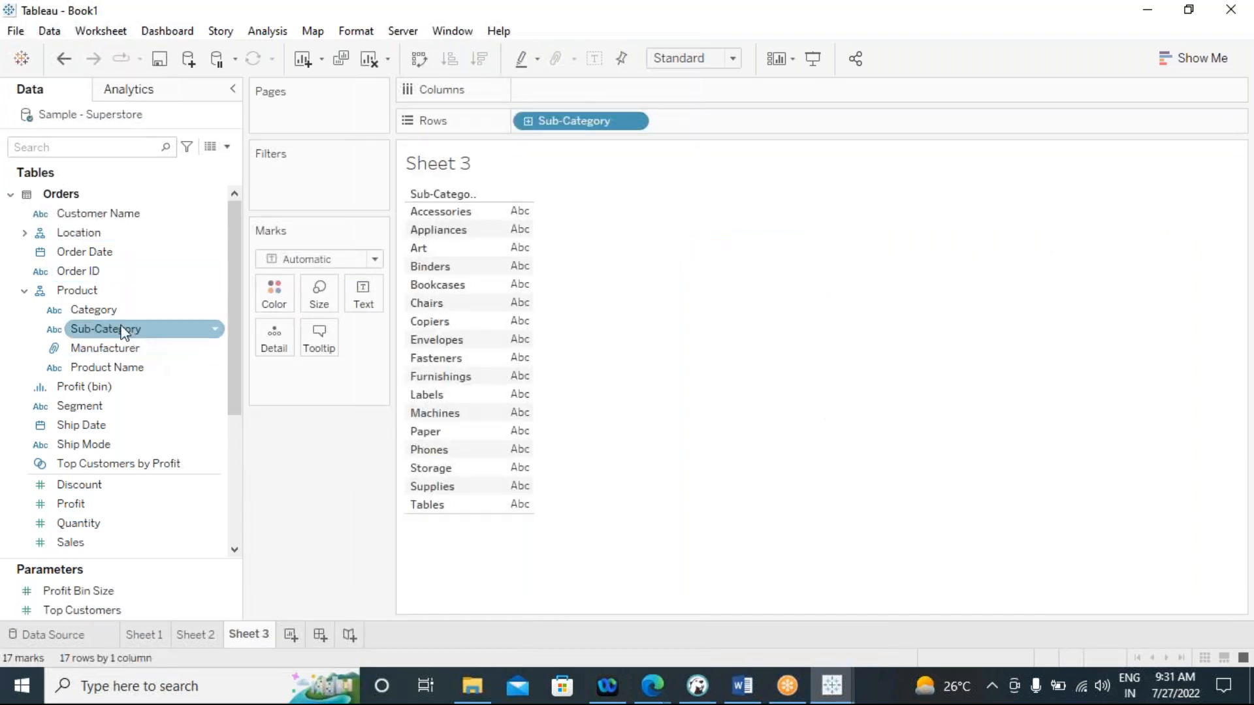
click(107, 485)
click(103, 310)
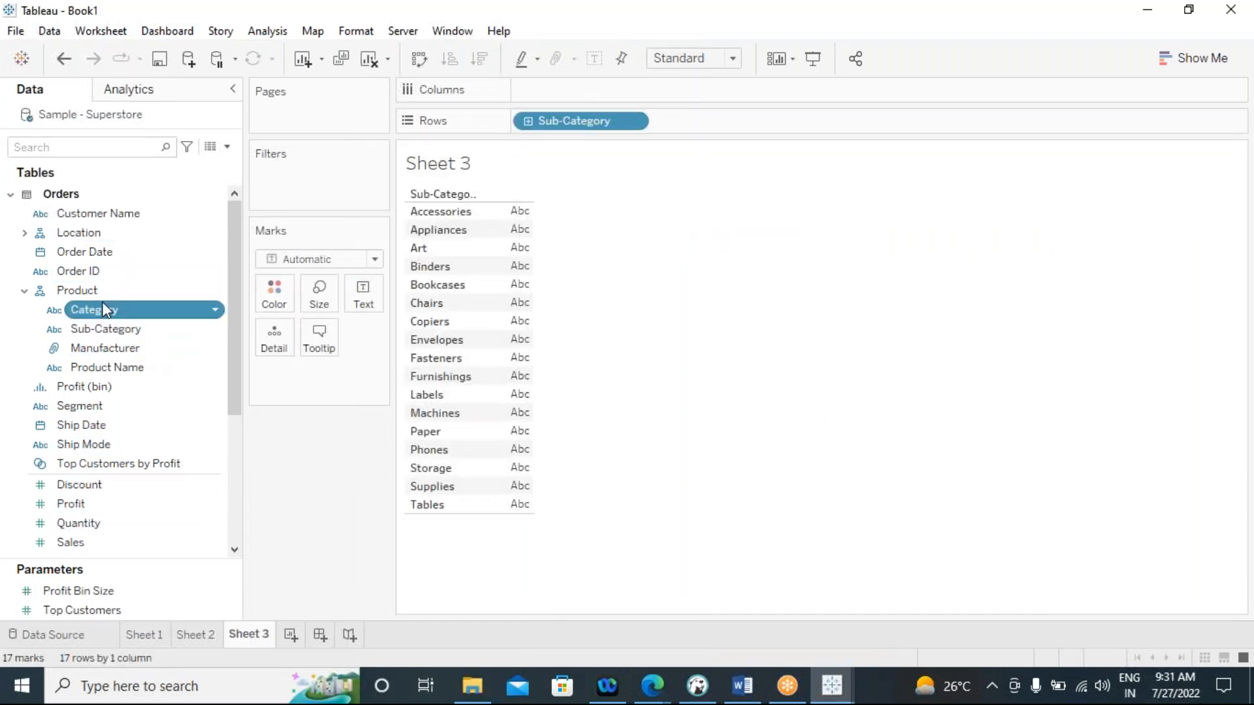
double_click(103, 310)
drag(690, 124, 526, 122)
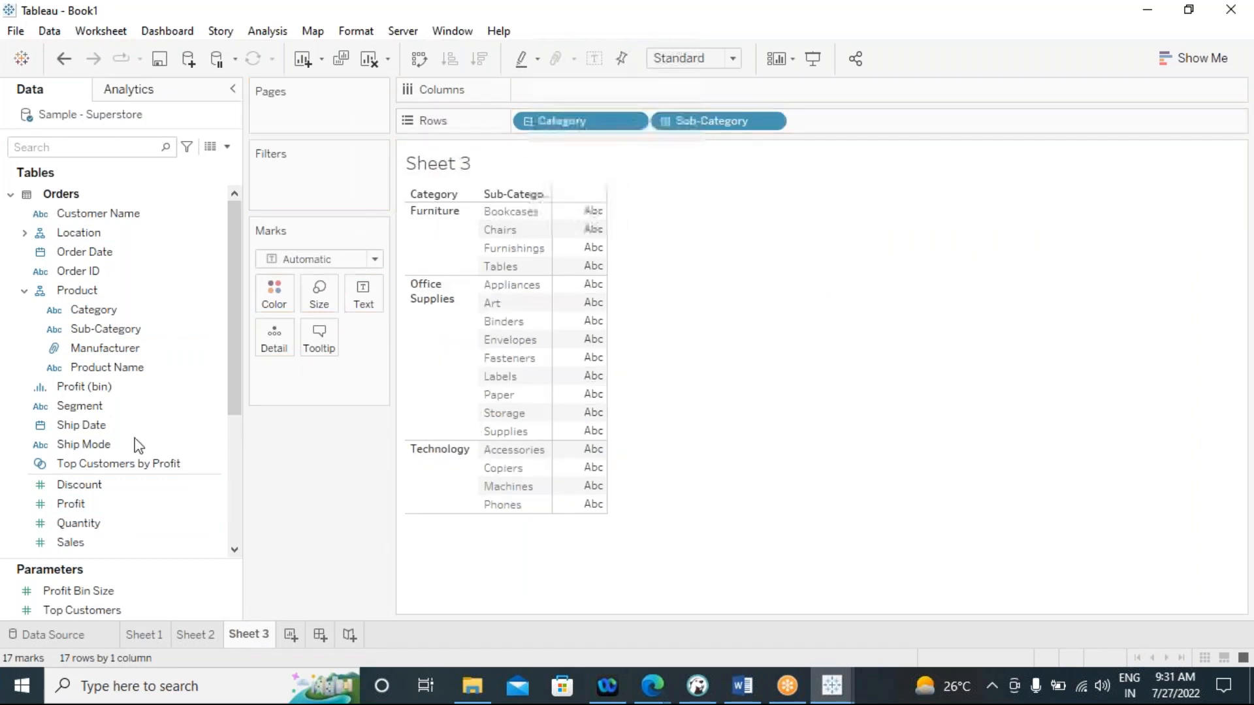
double_click(83, 538)
drag(327, 377, 733, 97)
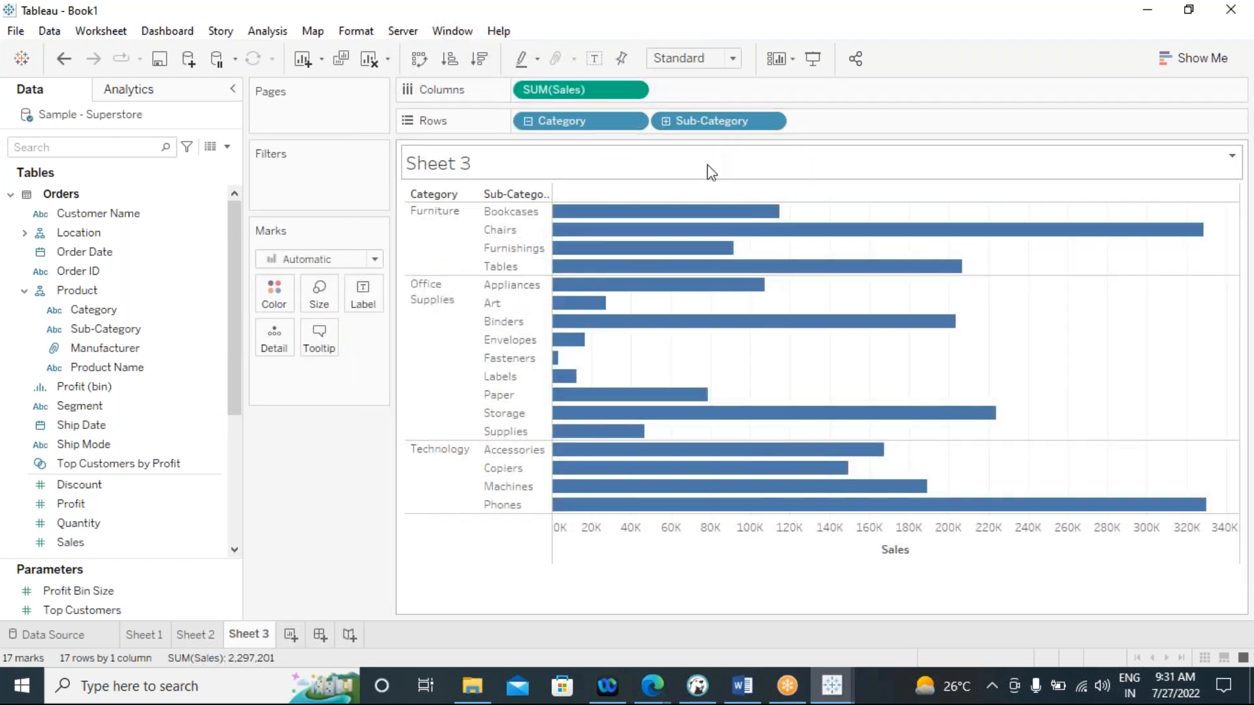
Export Sheet 3 as a crosstab to Excel, switch to the workbook and dismiss the Office activation wizard
click(78, 31)
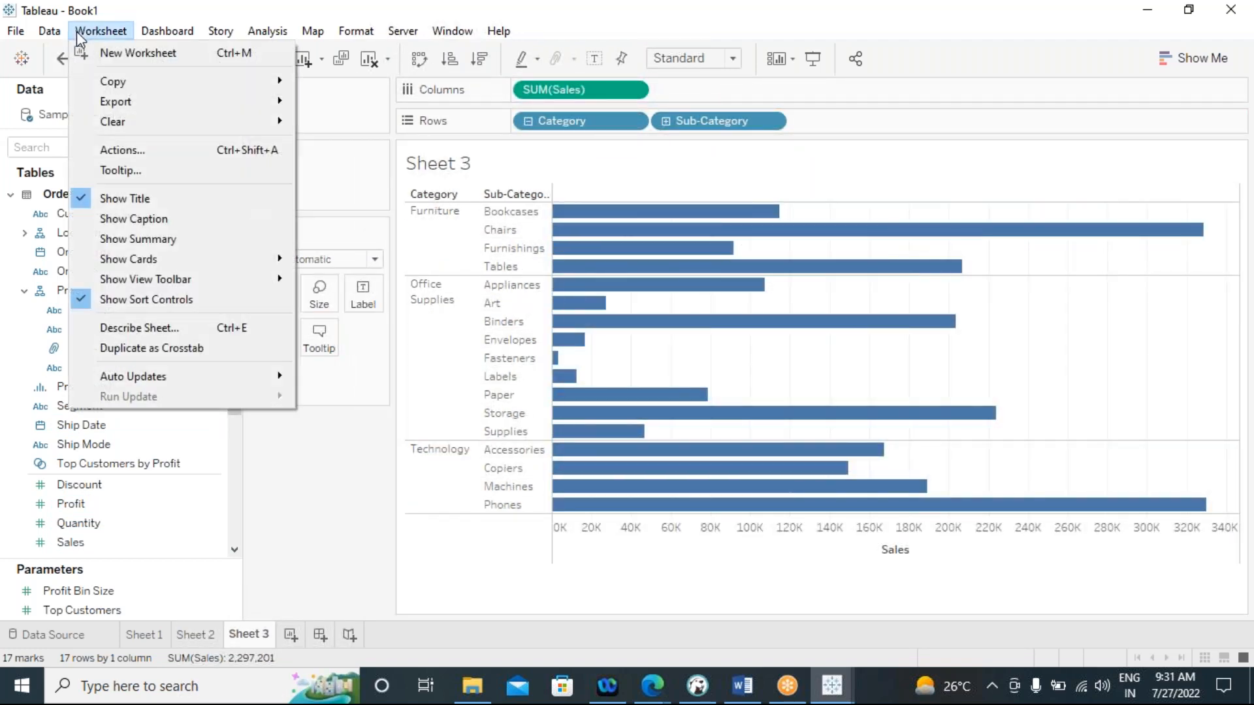
mouse_move(261, 102)
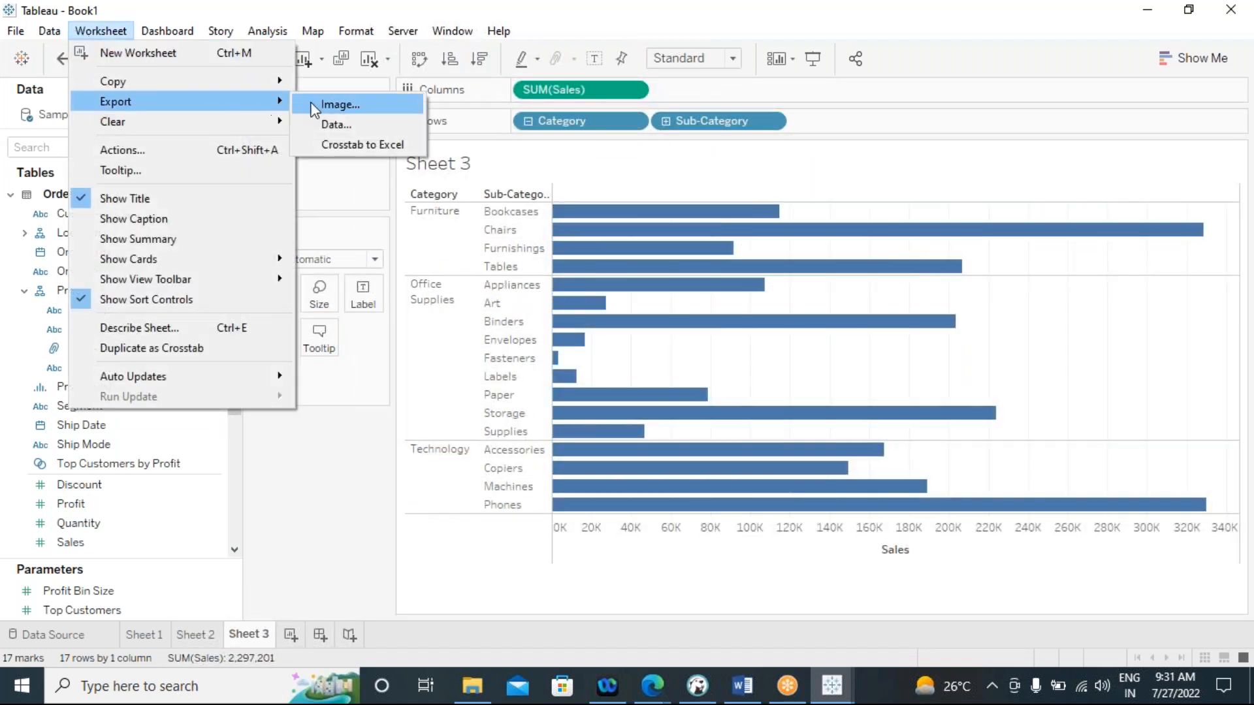
click(356, 143)
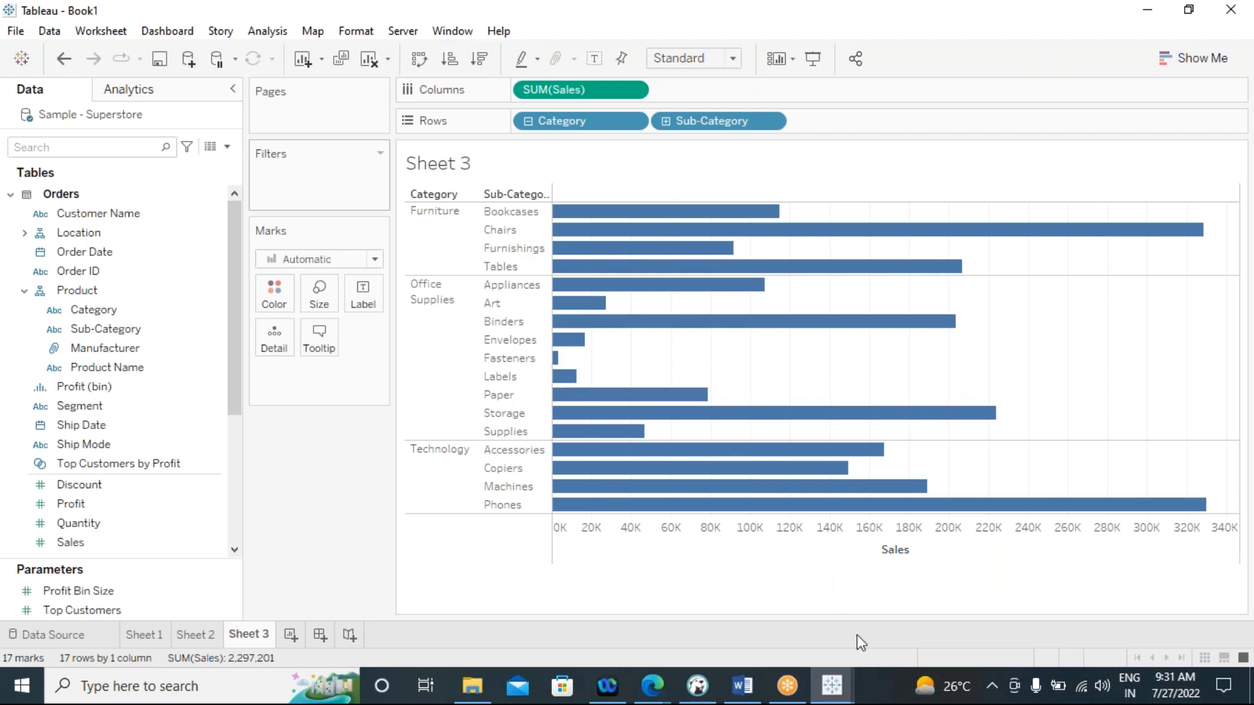
click(865, 696)
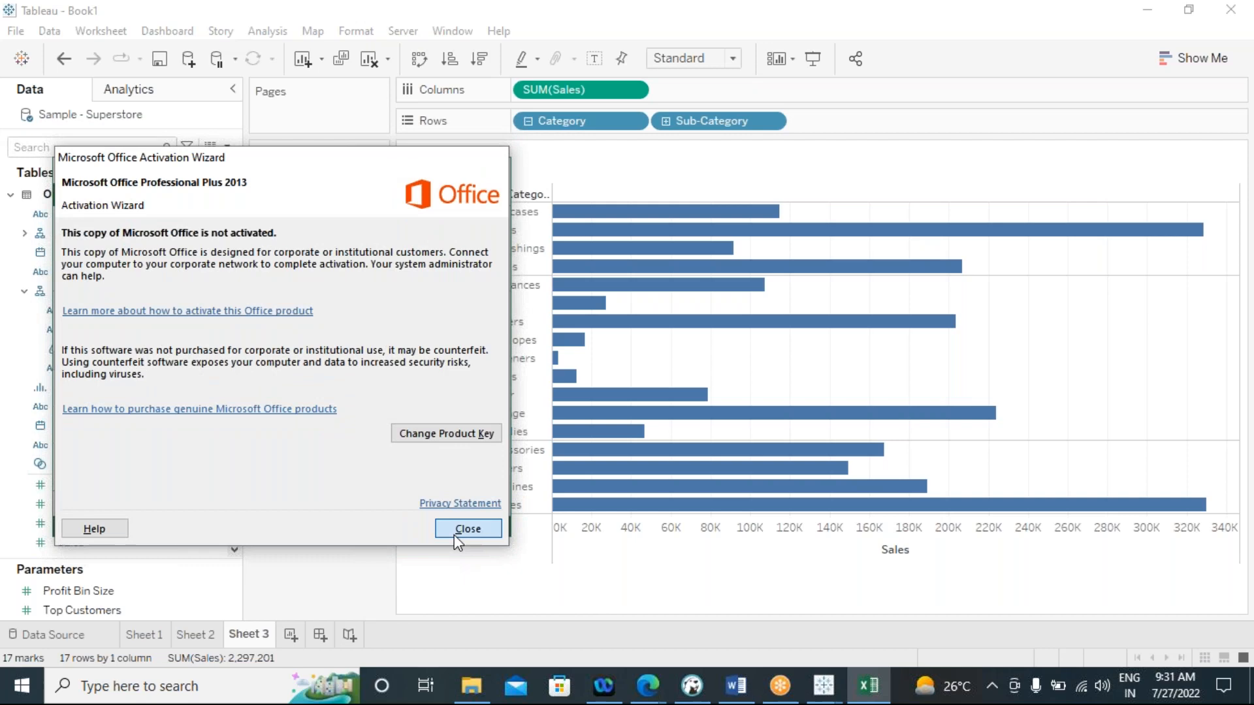
click(466, 529)
click(438, 36)
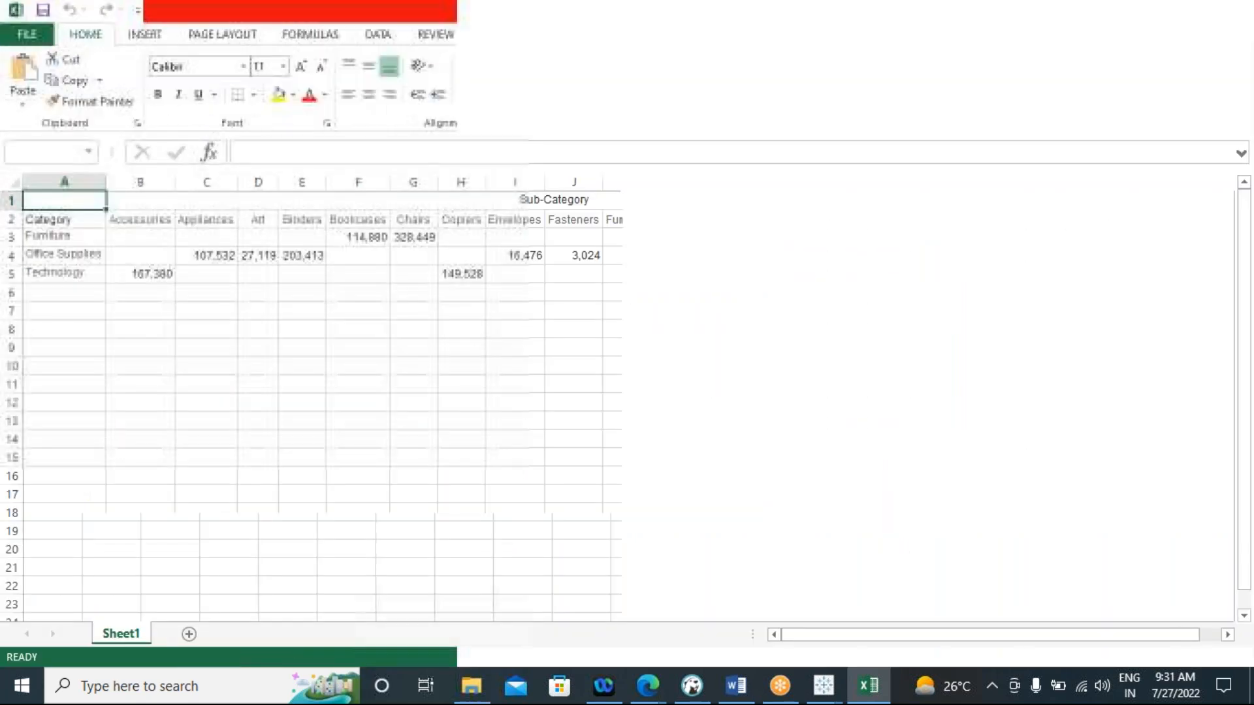
Clear the sales values from range B3:S7 in the exported crosstab
drag(131, 243, 1013, 303)
key(Delete)
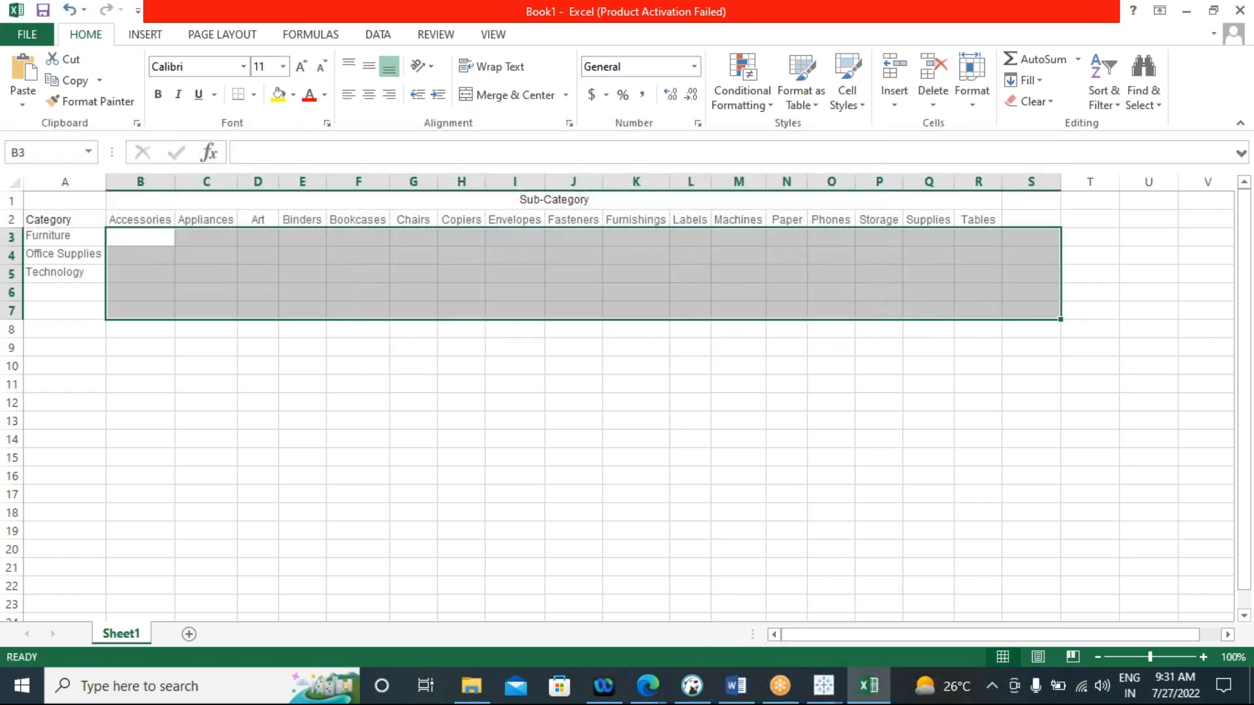
click(77, 215)
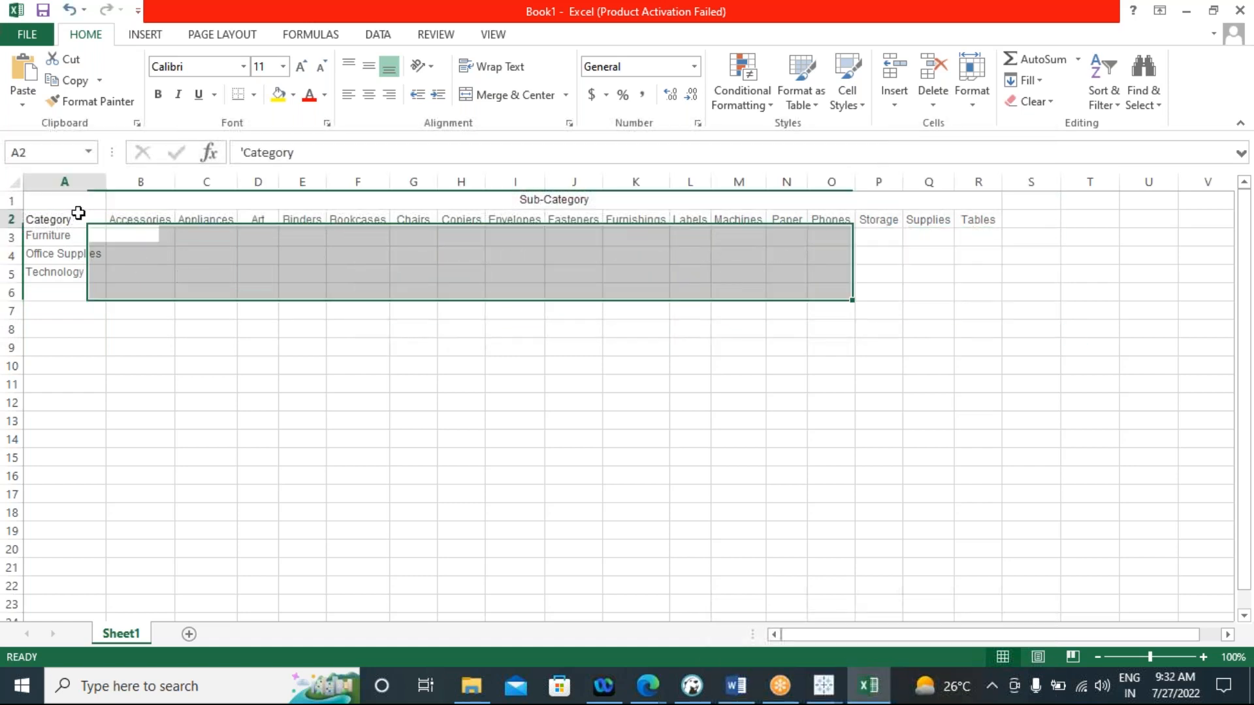
drag(134, 220, 995, 222)
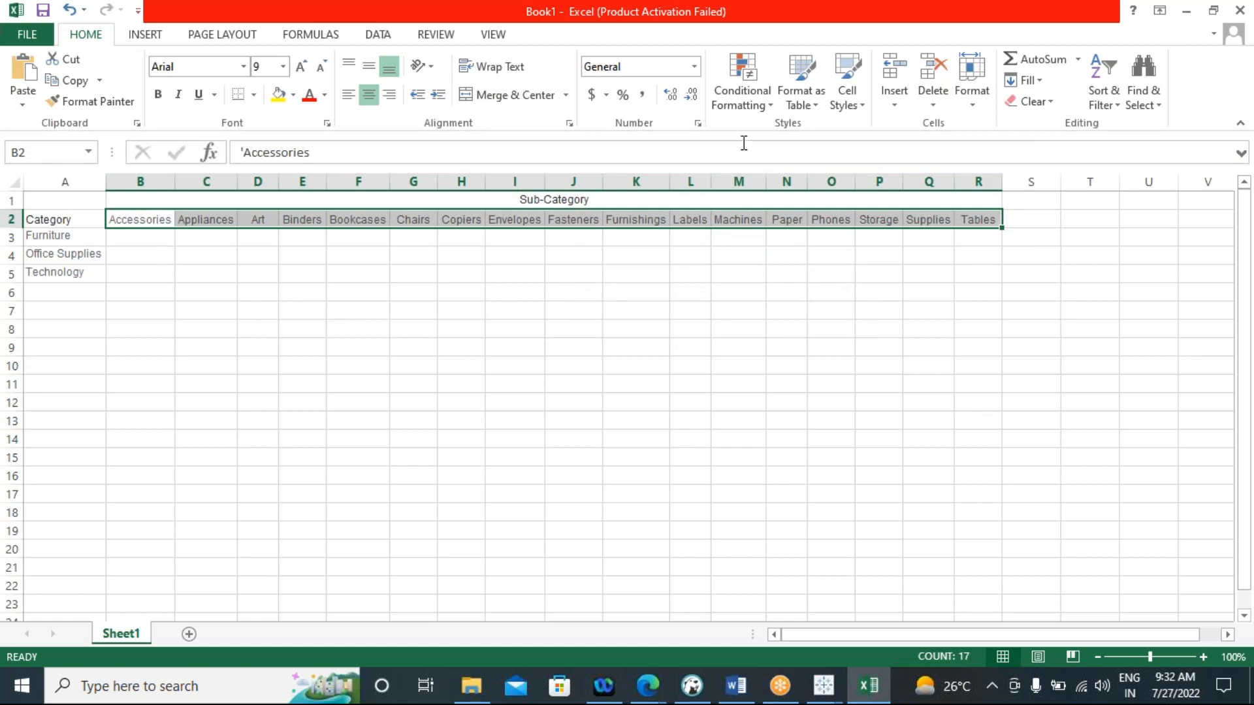
click(773, 111)
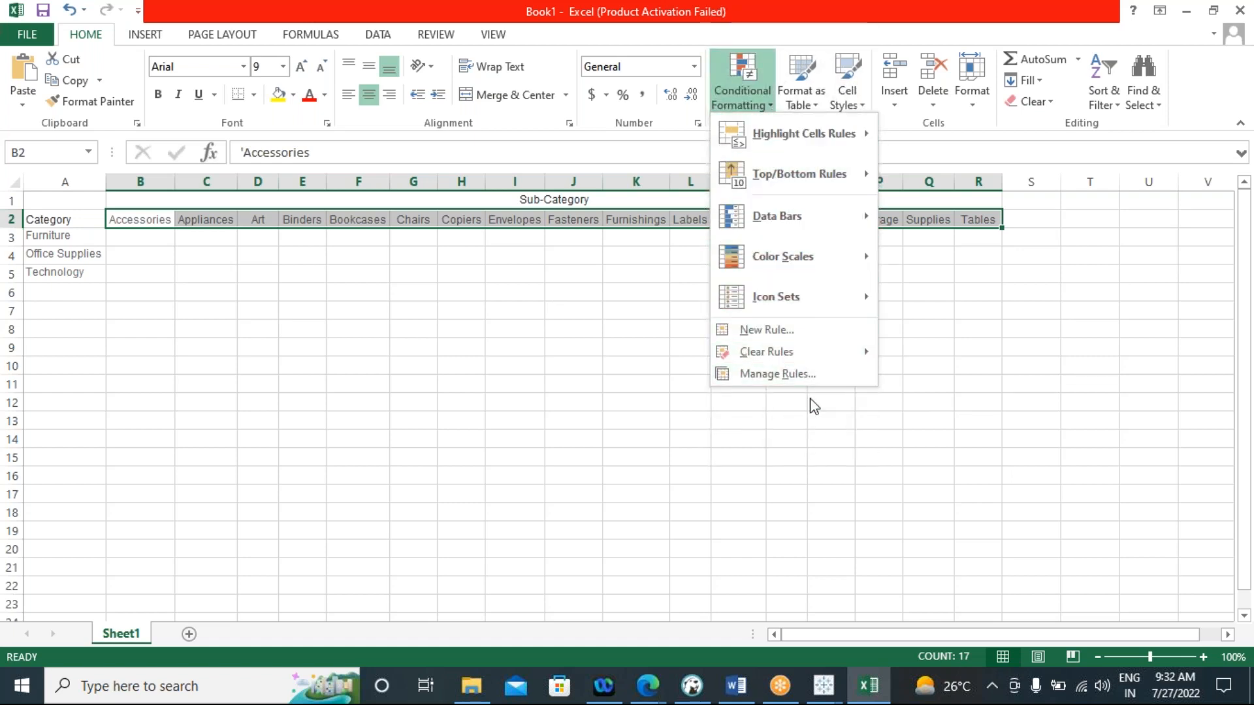
click(390, 382)
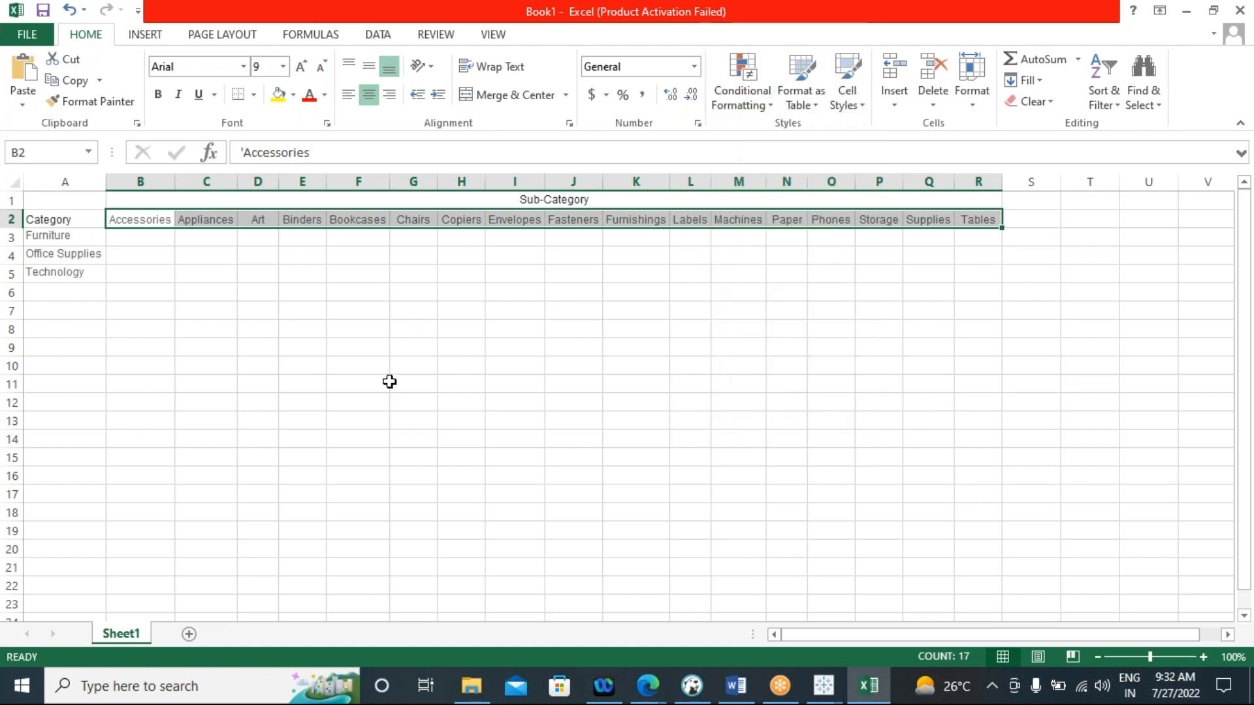
Close the exported crosstab workbook without saving it
double_click(255, 11)
click(450, 237)
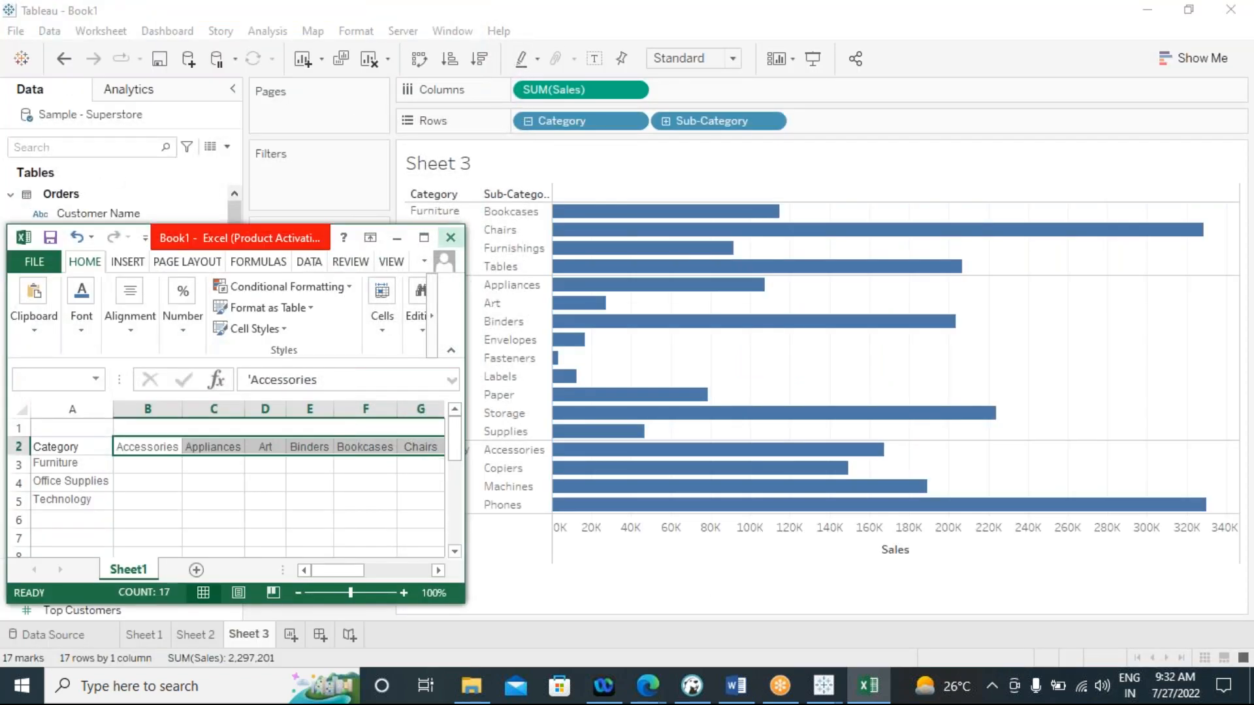
click(624, 364)
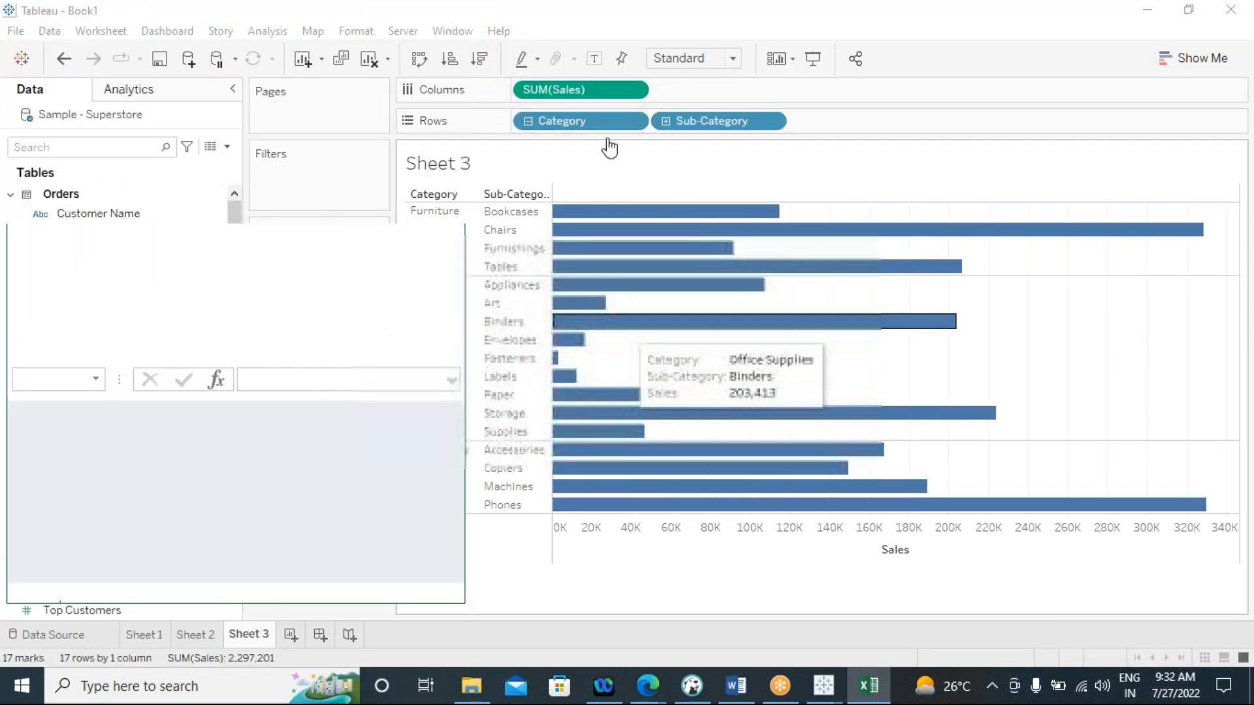
Remove SUM(Sales) from Columns in Tableau, export Sheet 3 as a crosstab to Excel, and maximize the new workbook
drag(579, 89, 344, 524)
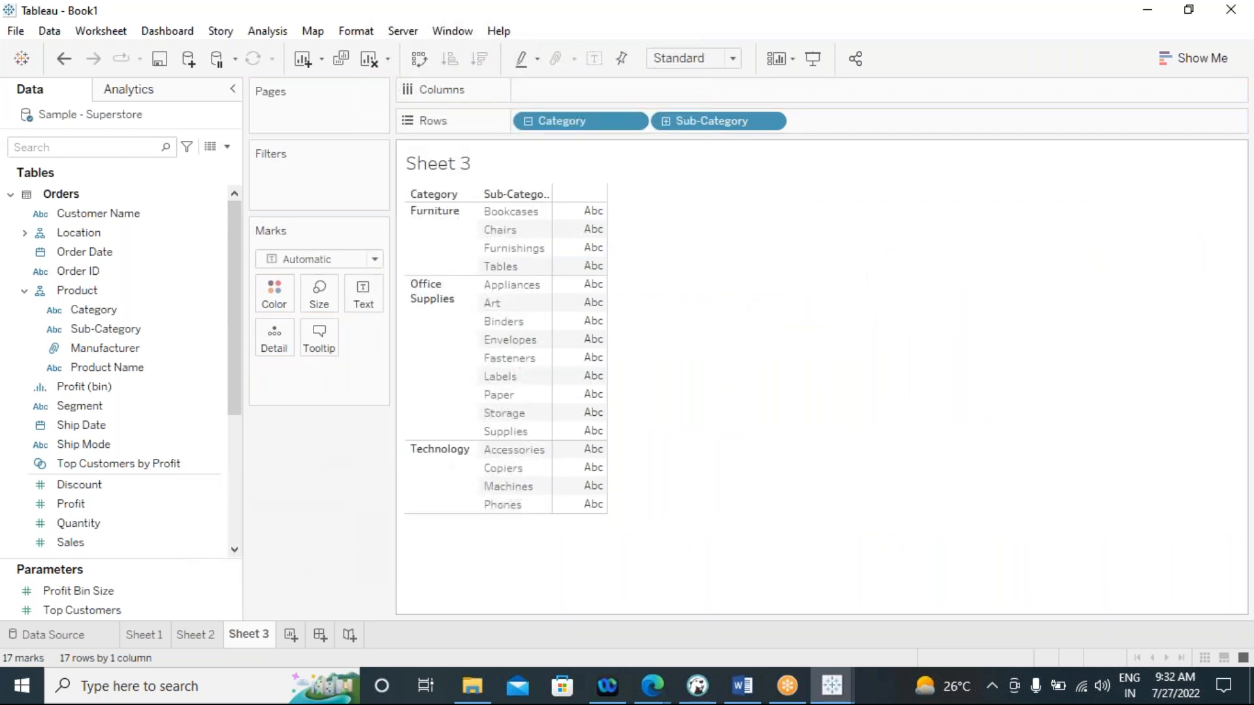
click(98, 31)
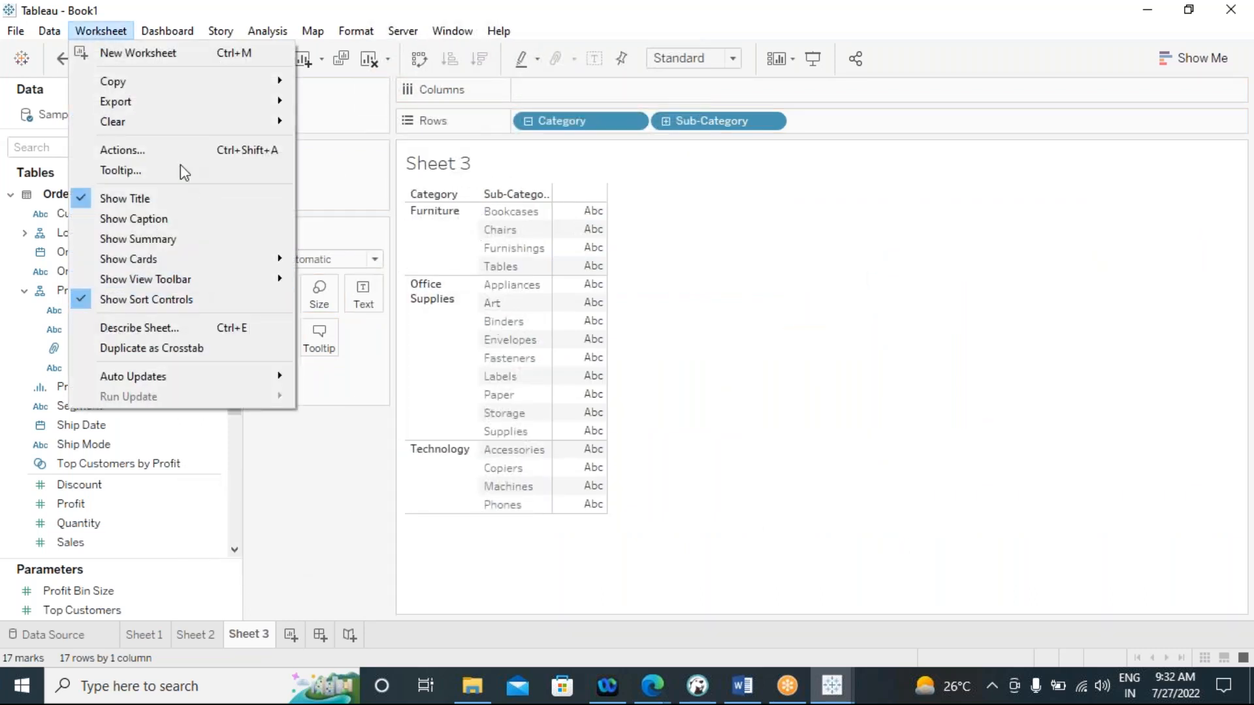
mouse_move(278, 103)
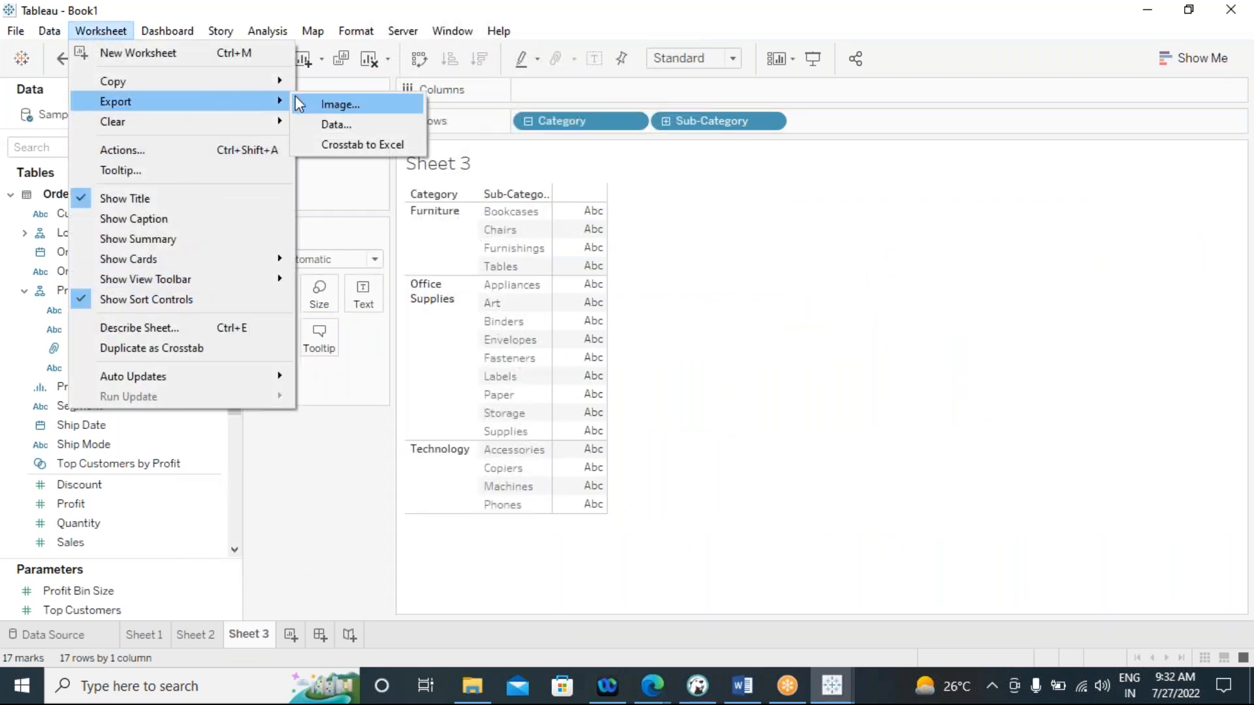
click(362, 144)
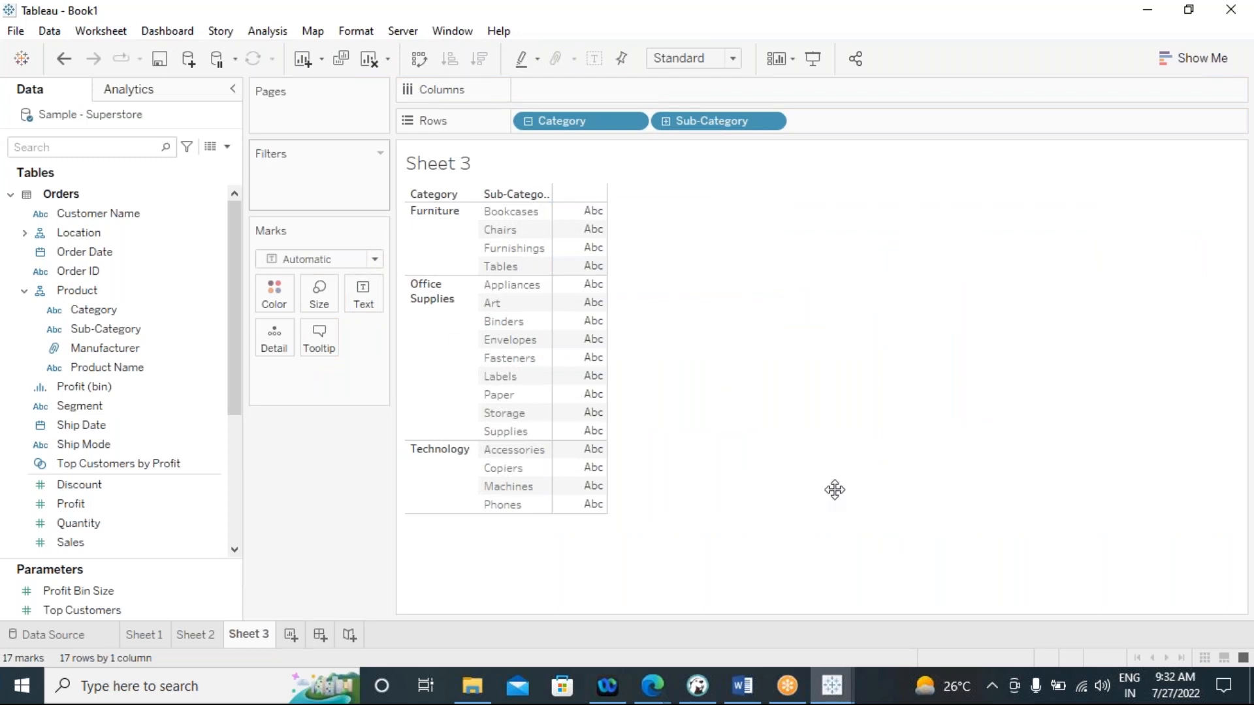
click(869, 687)
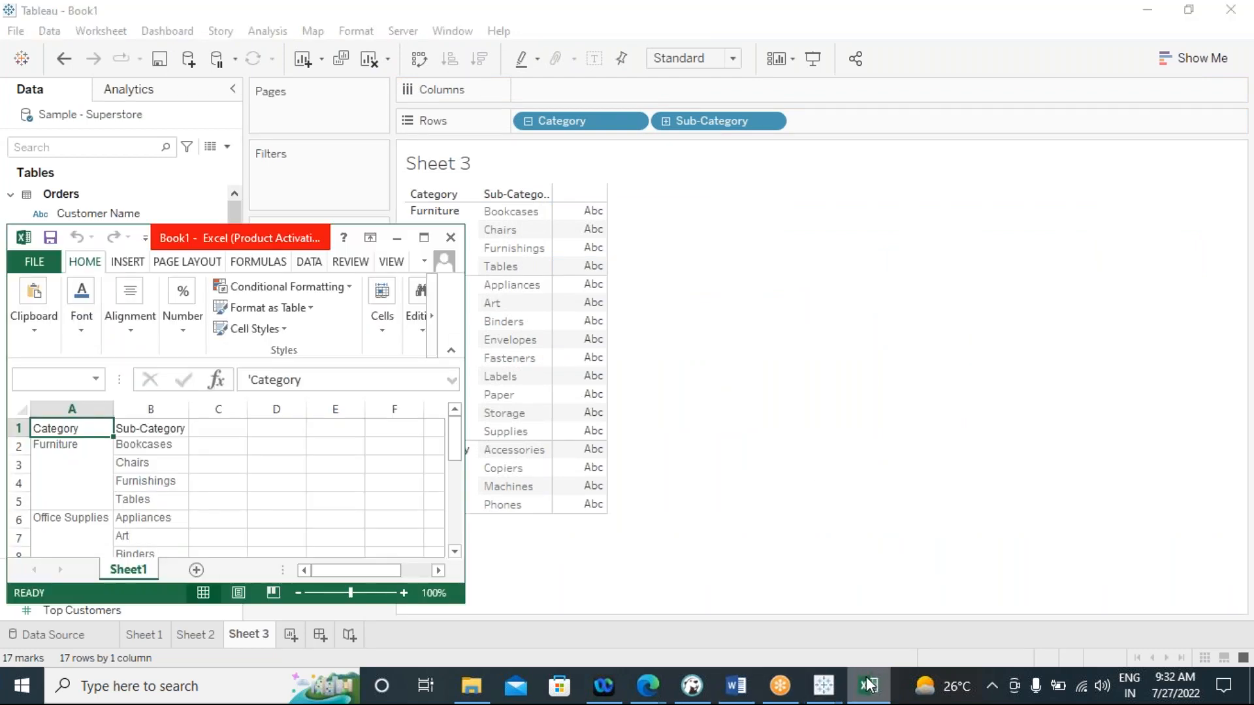
click(448, 228)
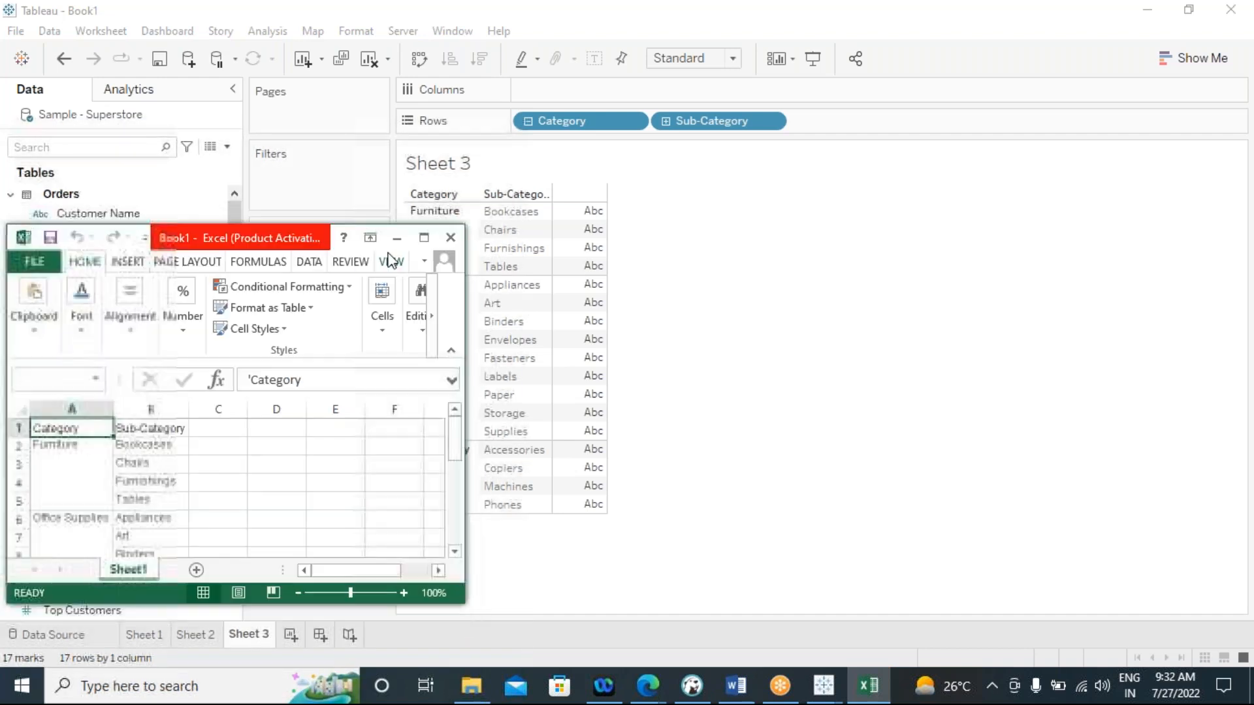
click(425, 235)
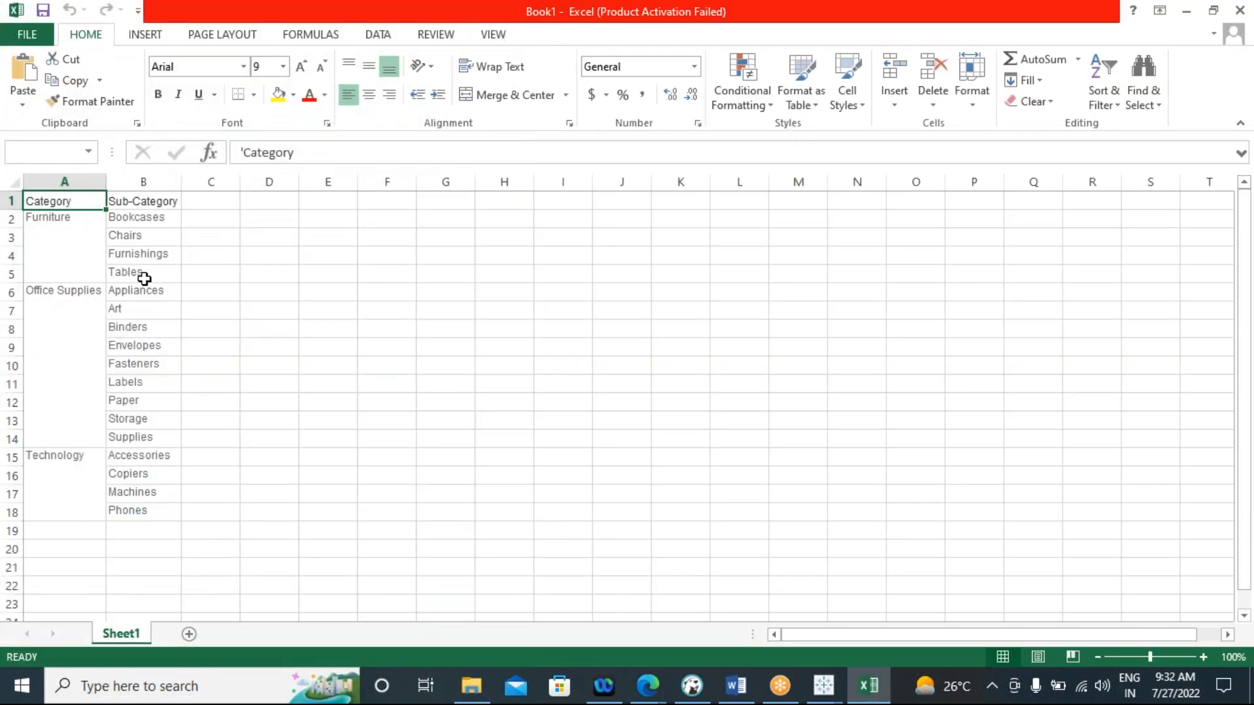
Widen columns A and B and highlight the Furniture, Office Supplies and Technology groups with their sub-categories in turn
drag(107, 183, 259, 186)
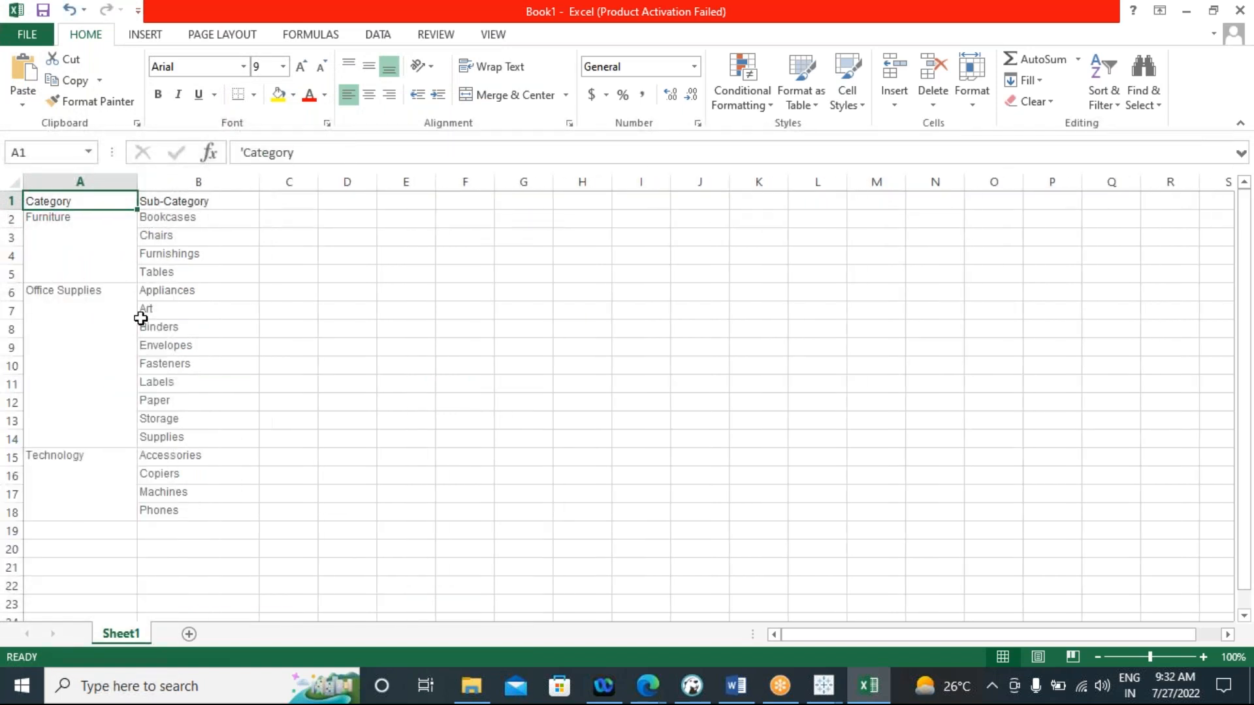
drag(138, 181, 202, 272)
click(87, 238)
click(195, 217)
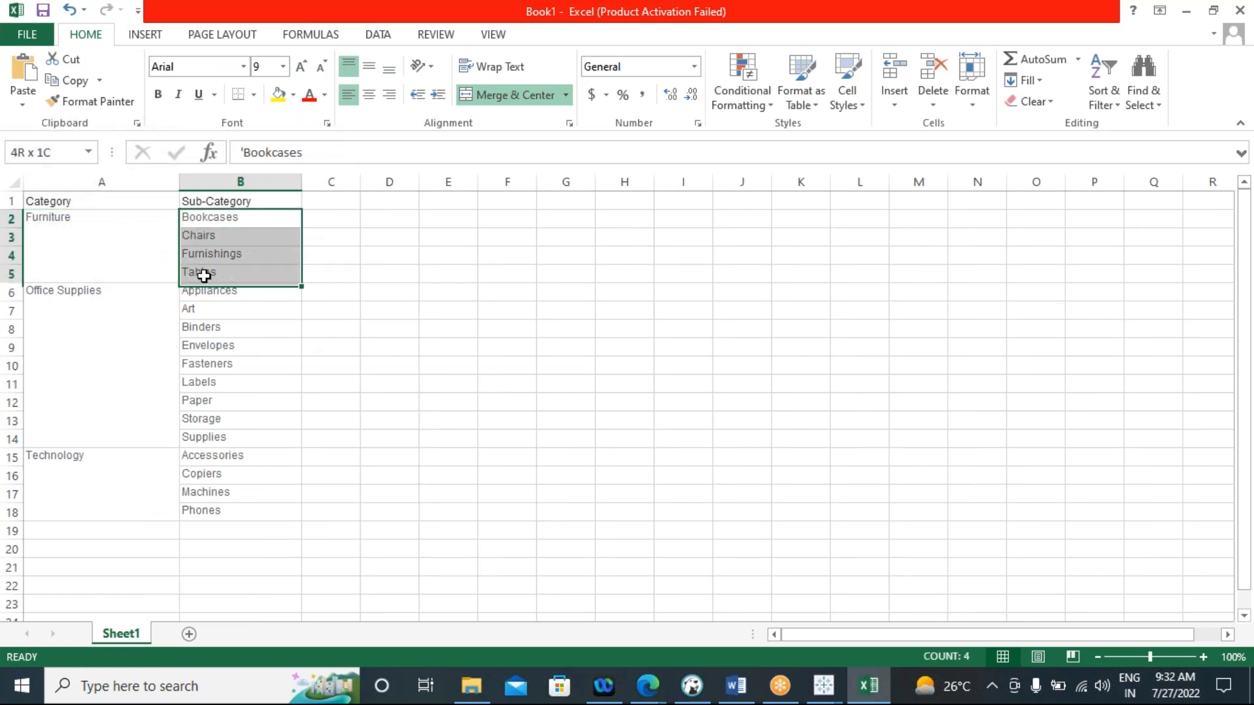
drag(70, 307, 208, 426)
drag(59, 457, 215, 512)
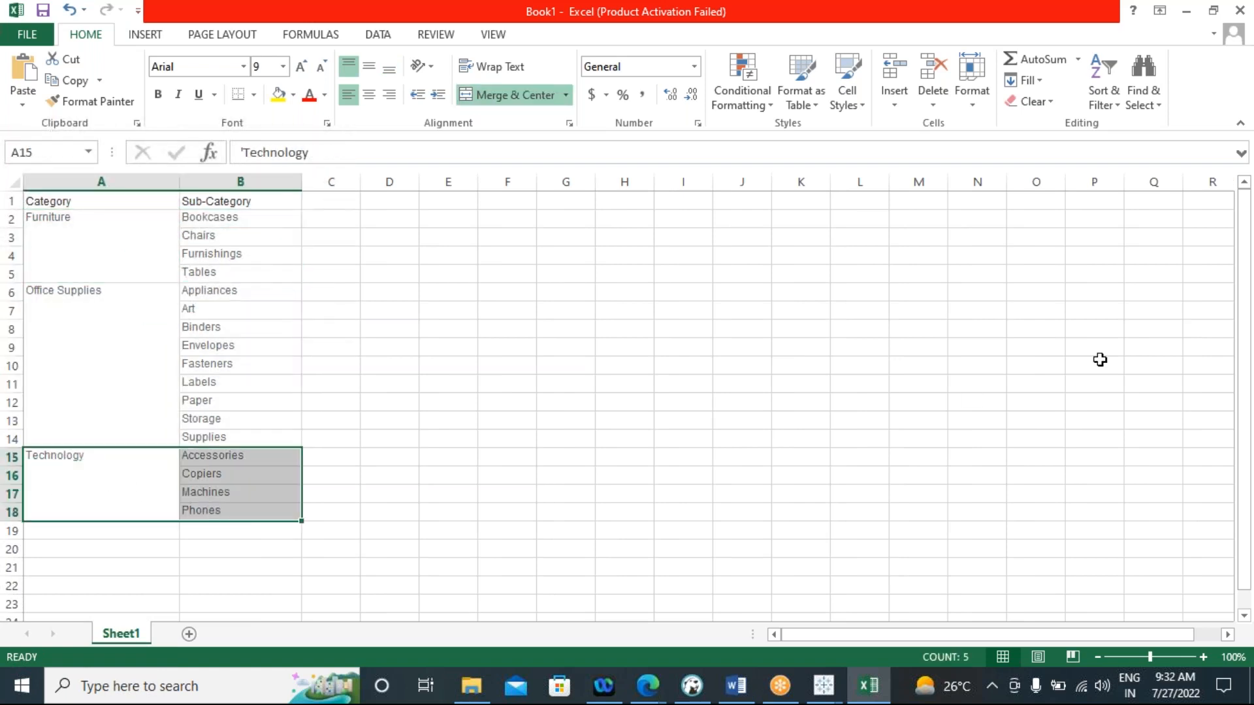
Enter "category context" in cell O5 and widen column O to fit the text
click(1049, 272)
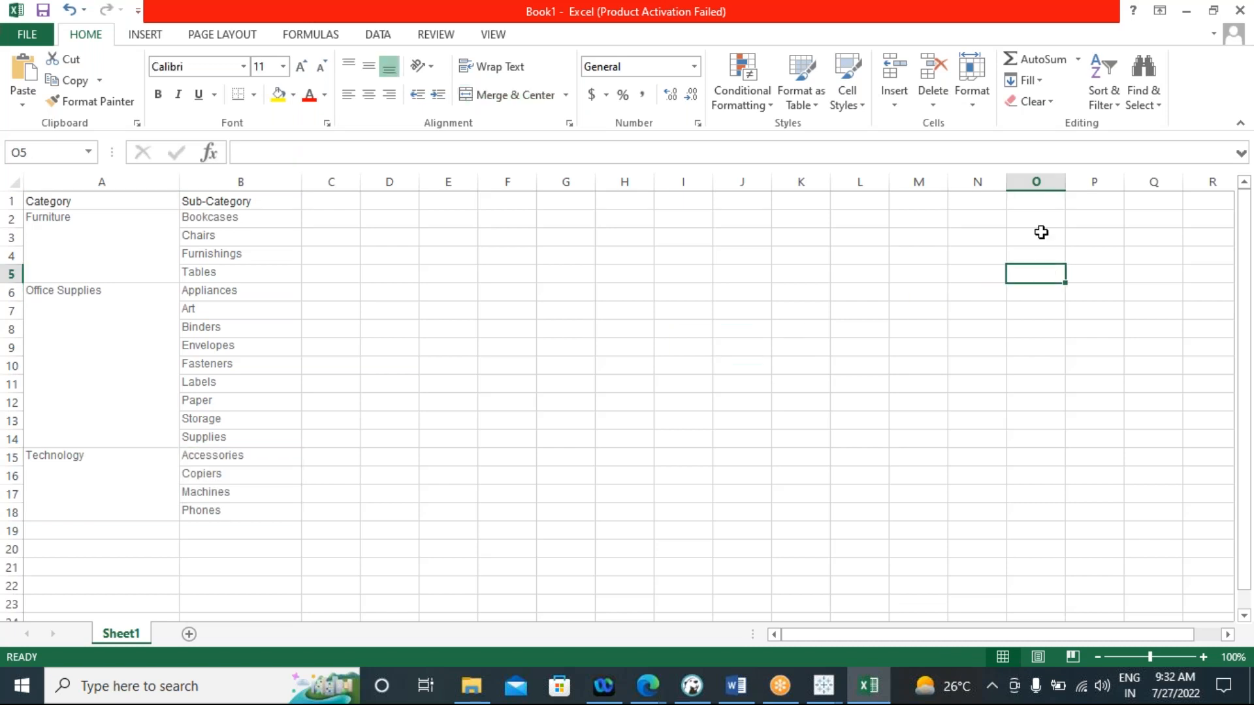
text(categor)
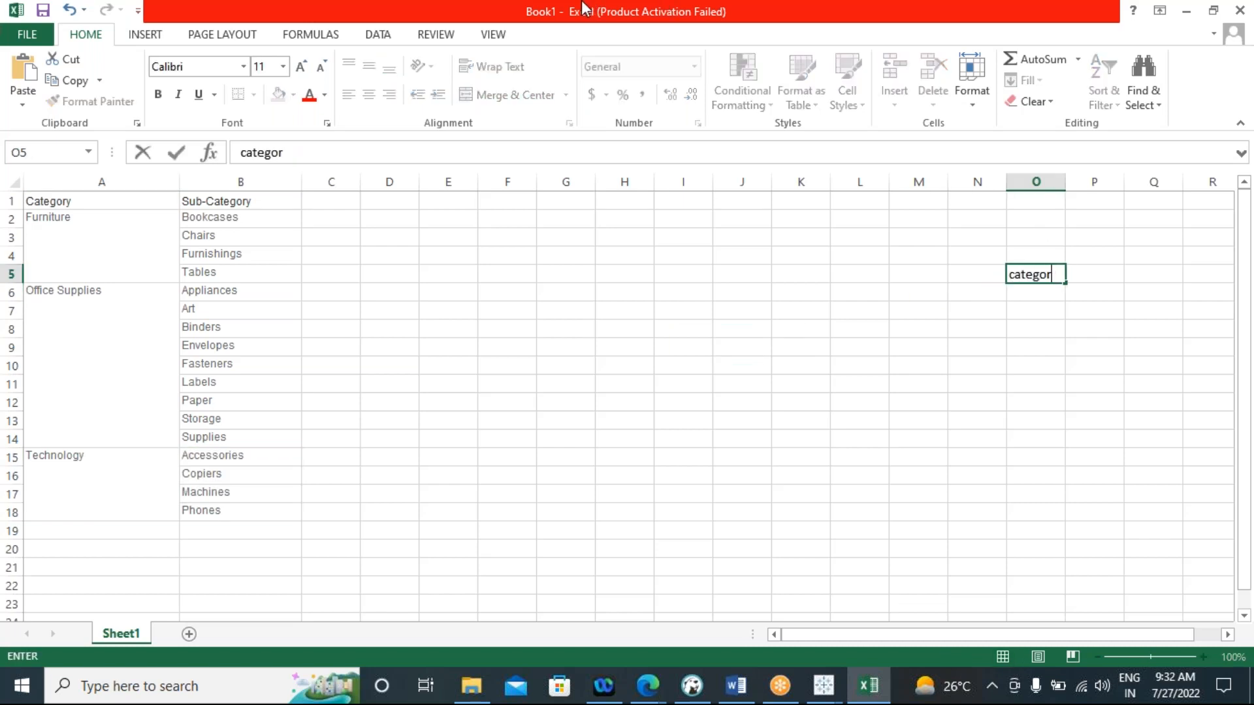
text(y context)
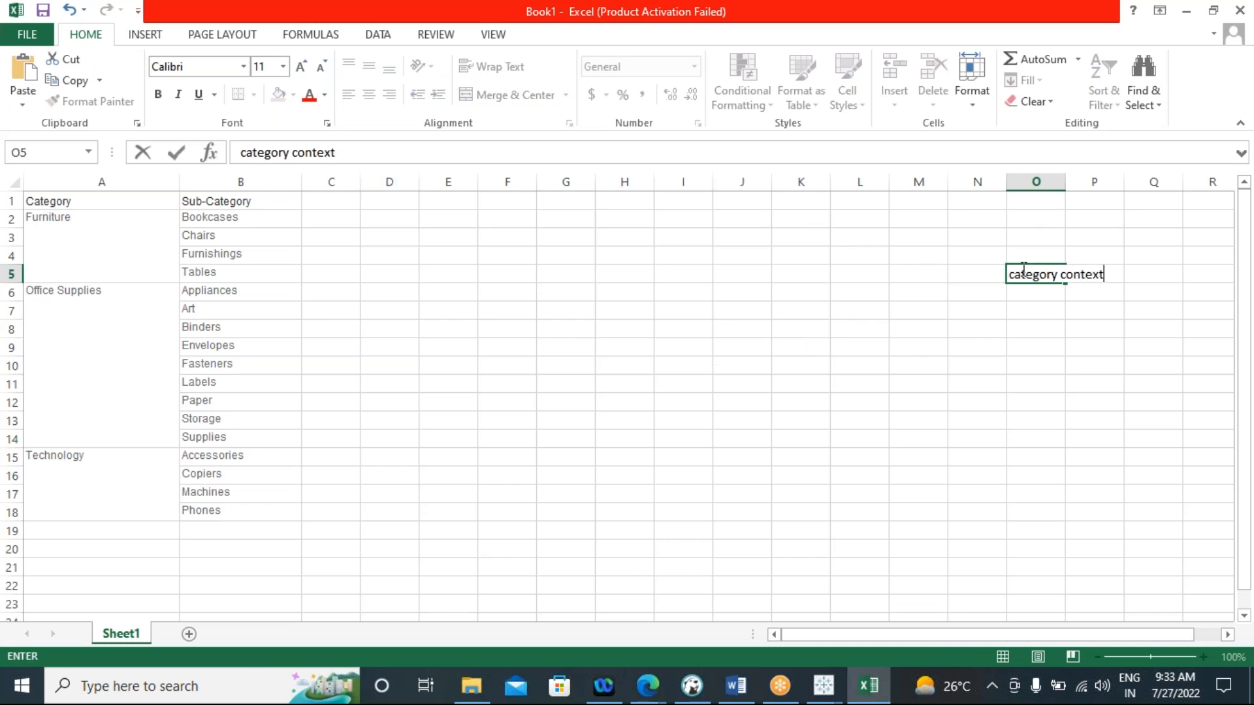
click(1083, 293)
drag(1065, 181, 1154, 186)
Fill range E2:I18 with yellow and select the "category context" cell
drag(451, 215, 696, 518)
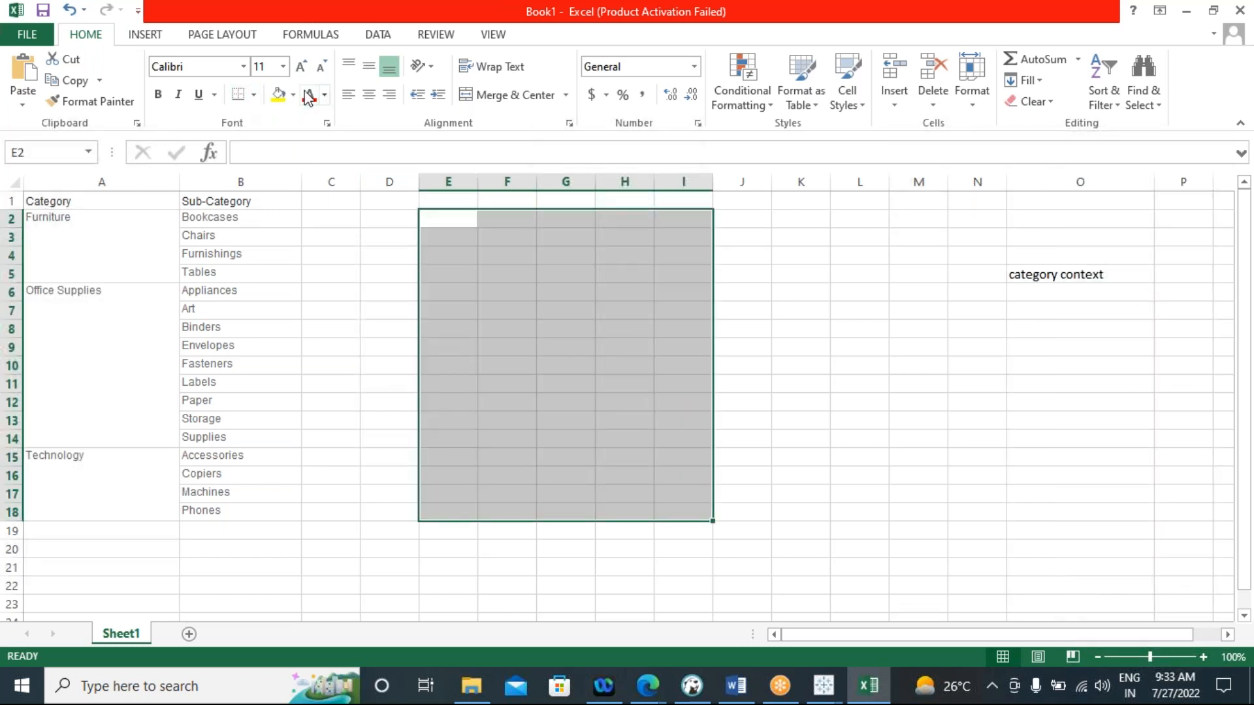
click(278, 97)
click(859, 382)
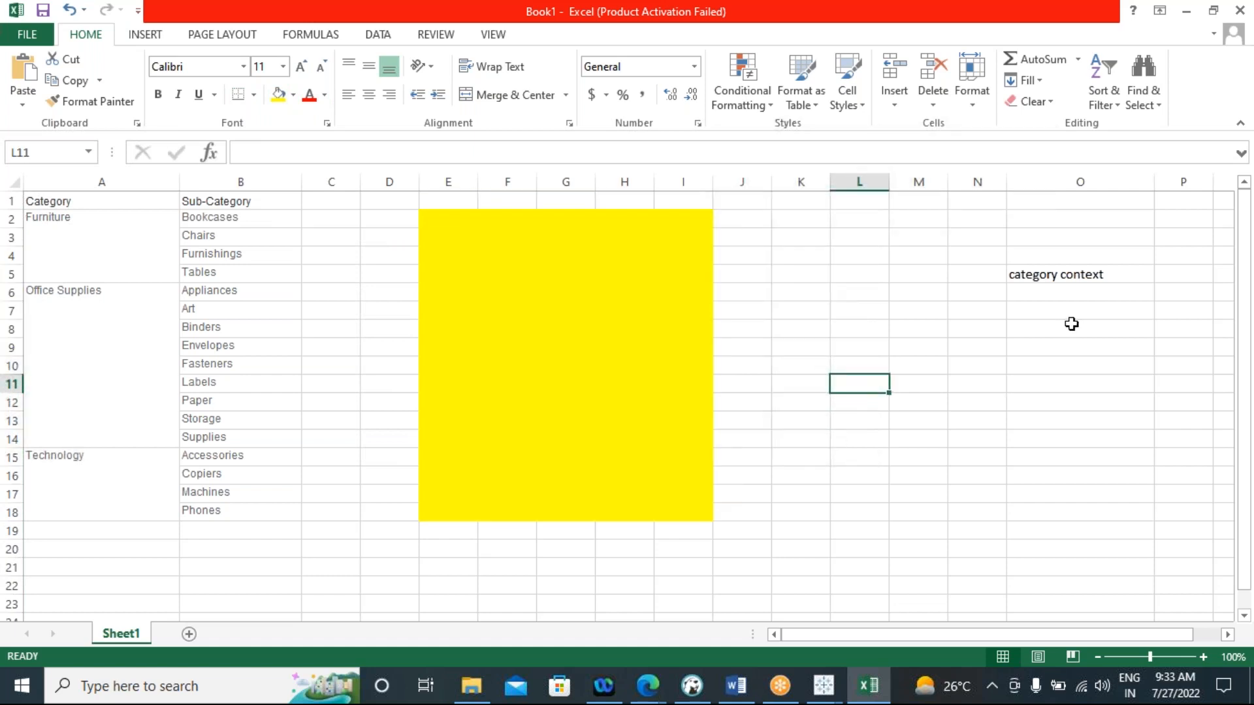
click(1063, 274)
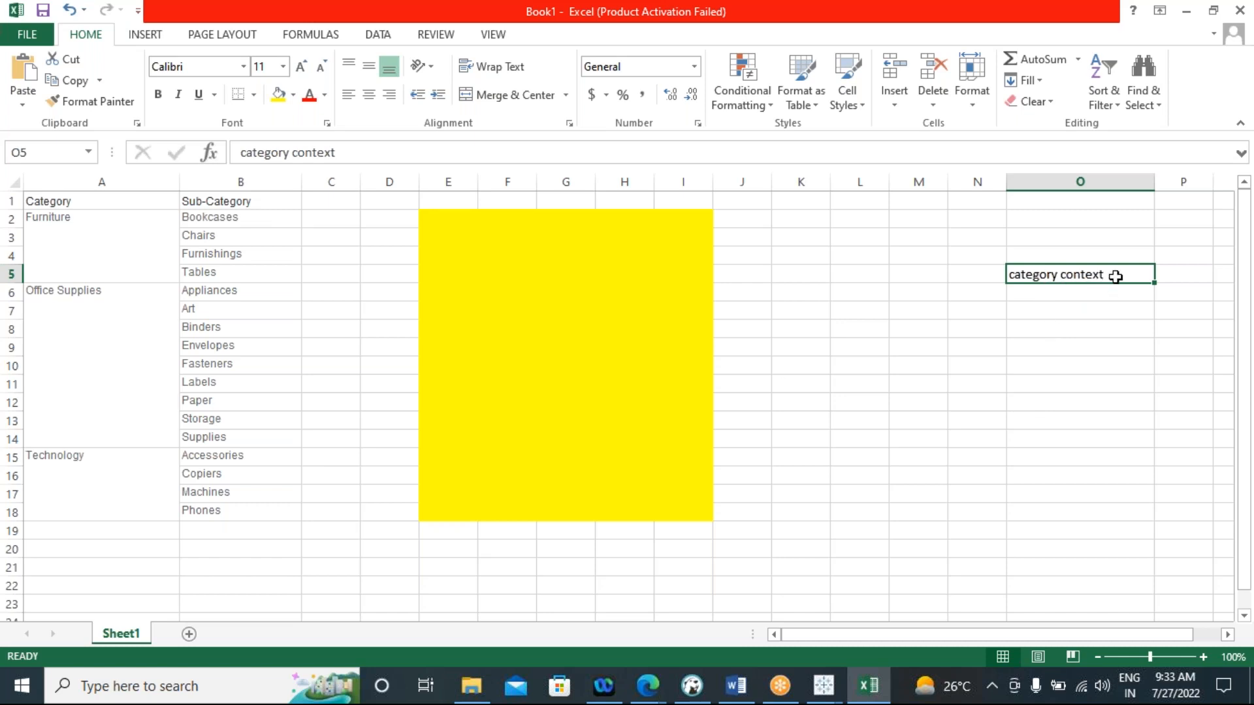
Copy the category names from A2:A18 into the yellow area starting at cell E4
drag(90, 229, 96, 481)
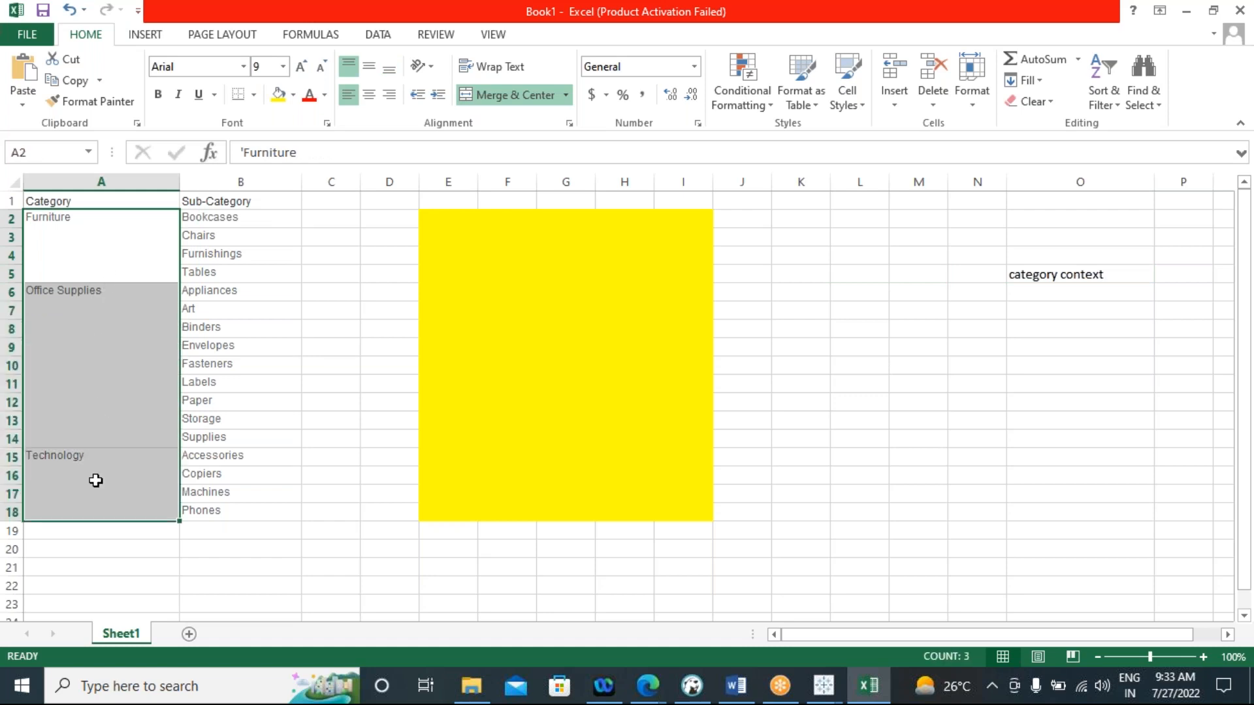
key(ctrl+c)
click(465, 259)
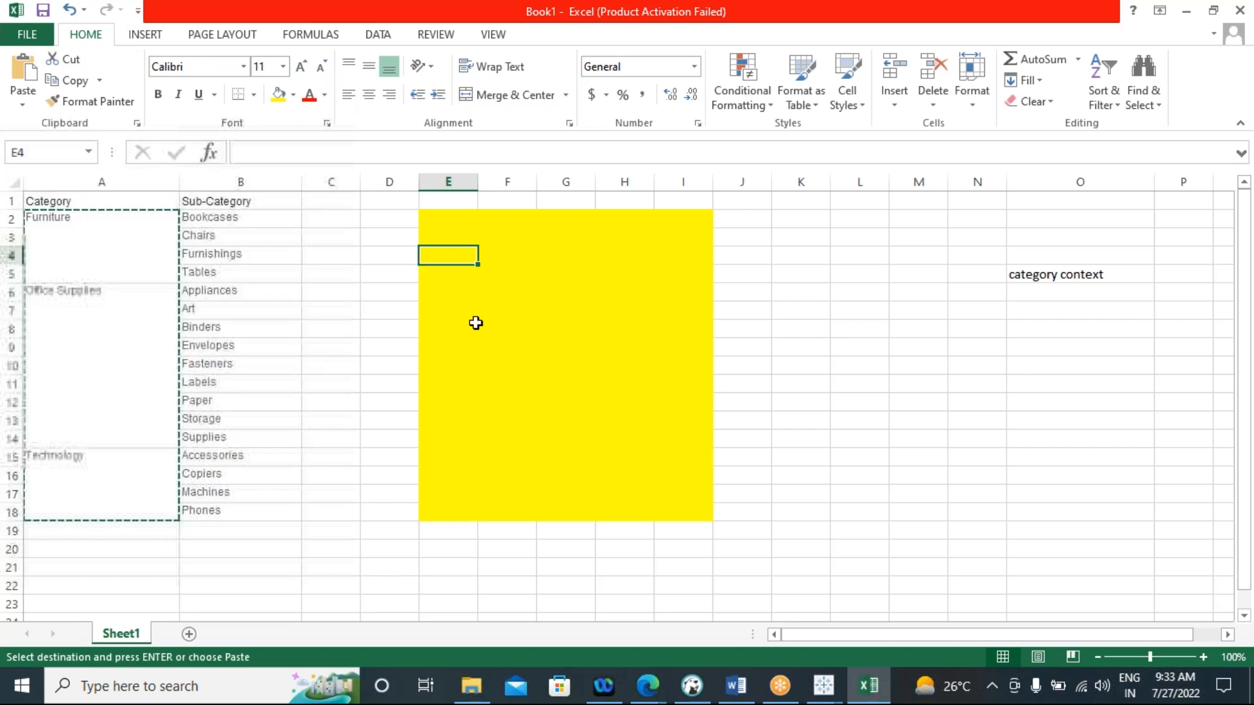
key(ctrl+v)
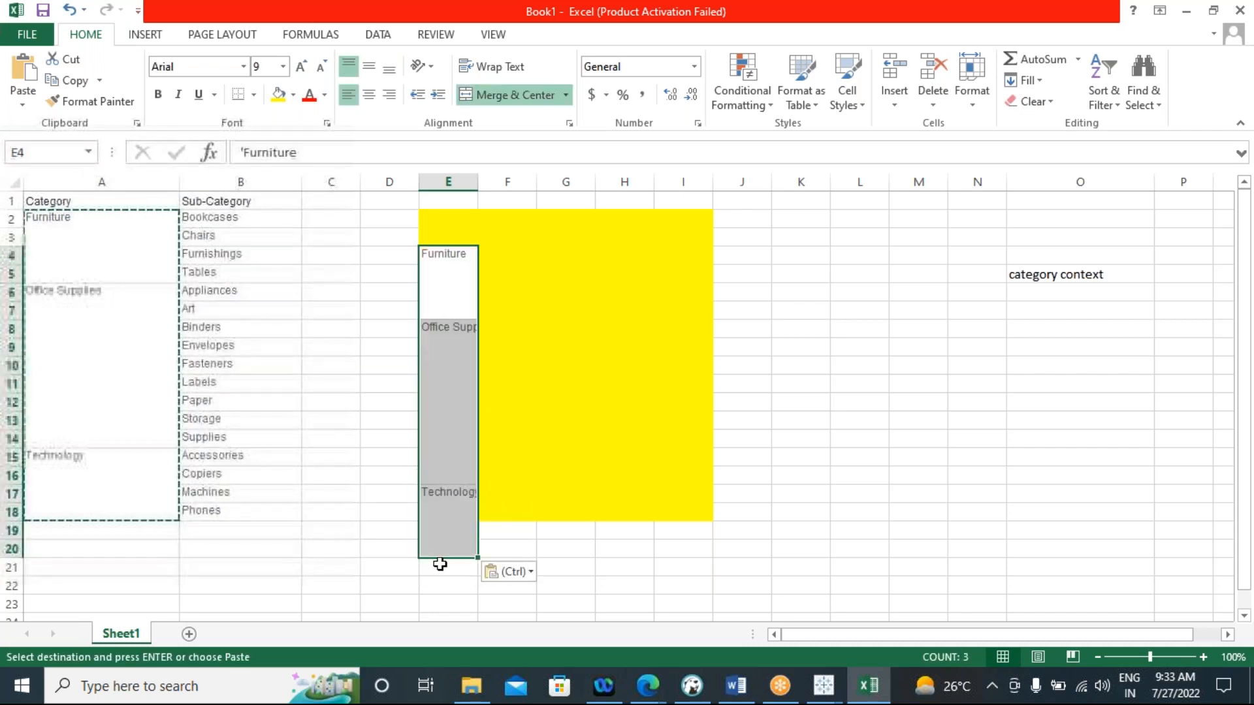
drag(474, 557, 480, 481)
click(443, 511)
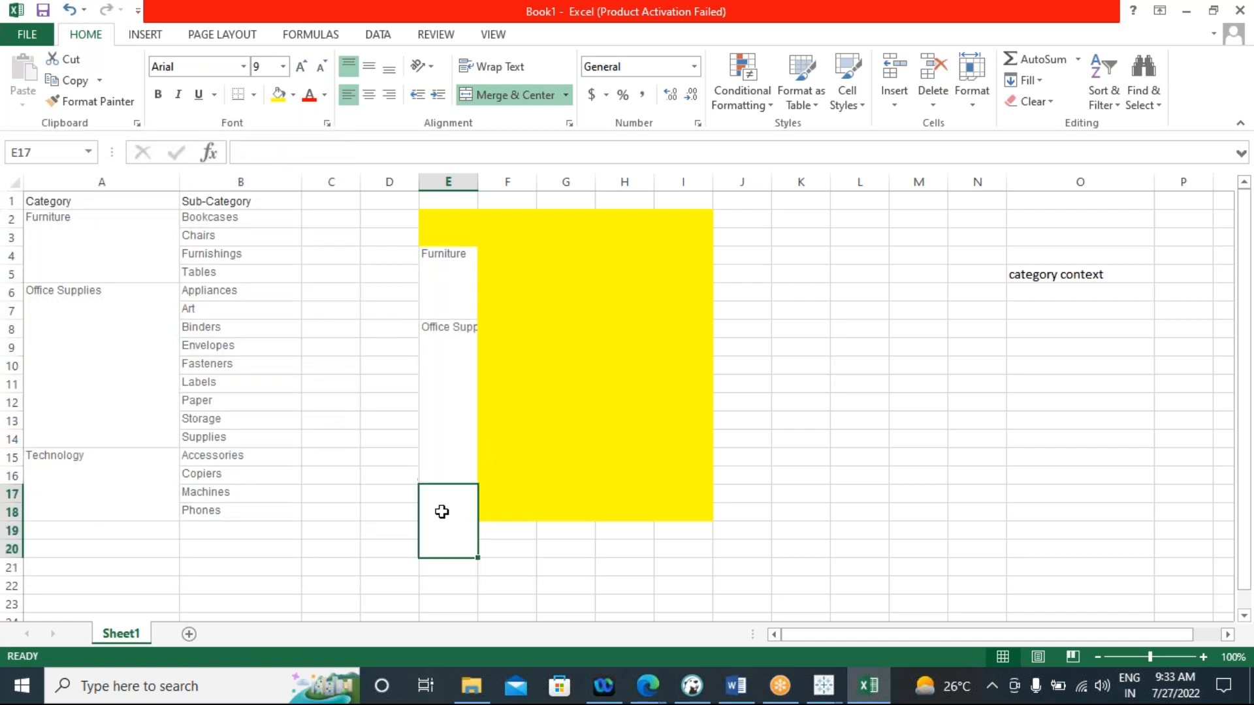
key(ctrl+z)
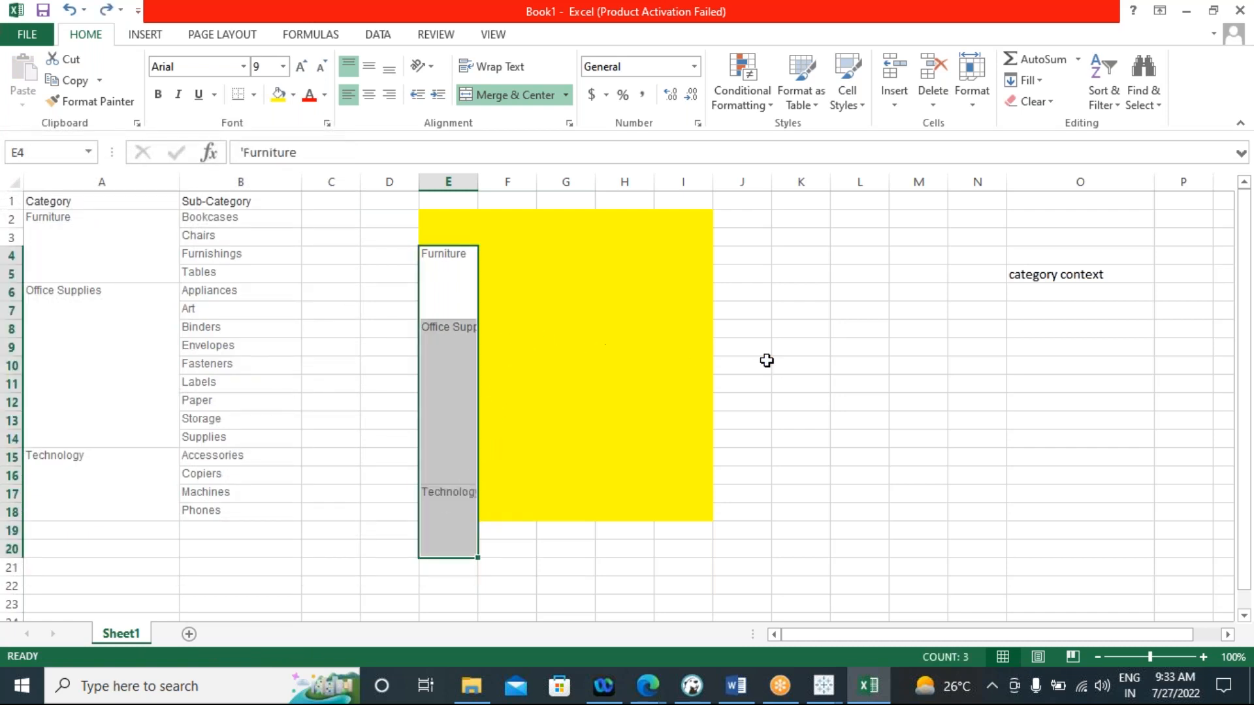
Copy the Sub-Category list with its header from B1:B18 to the yellow area starting at cell F4
click(1049, 295)
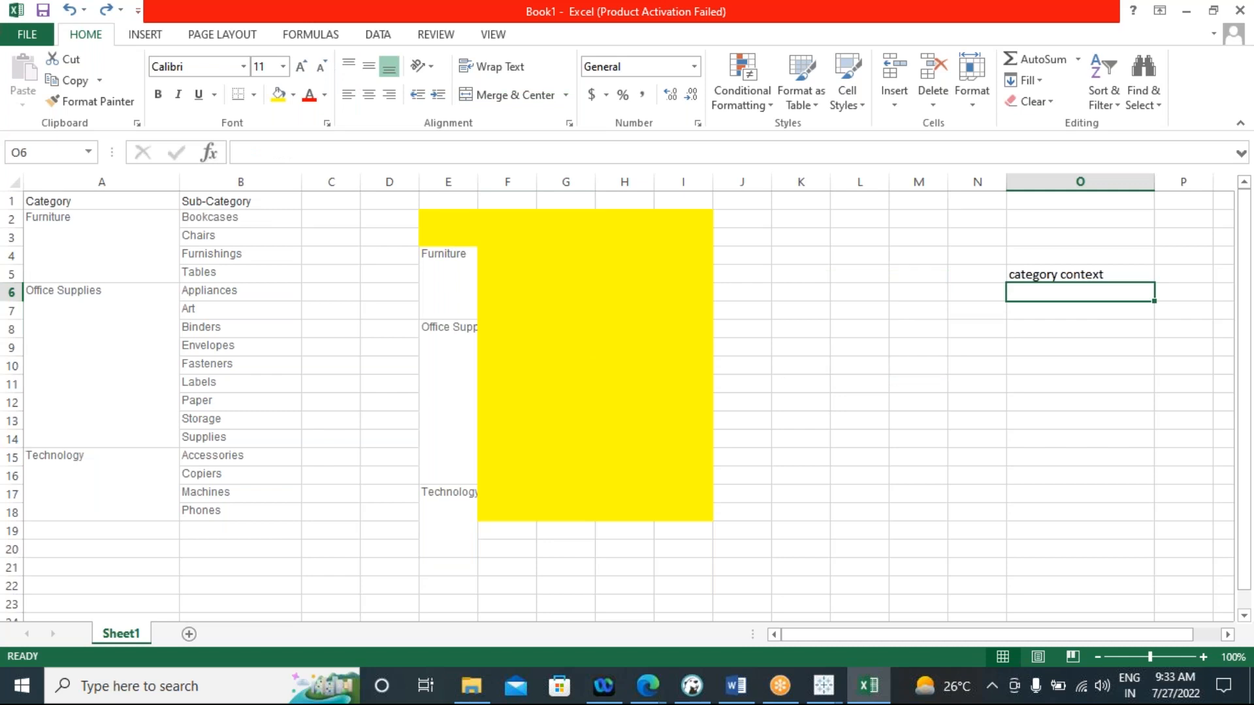
click(444, 292)
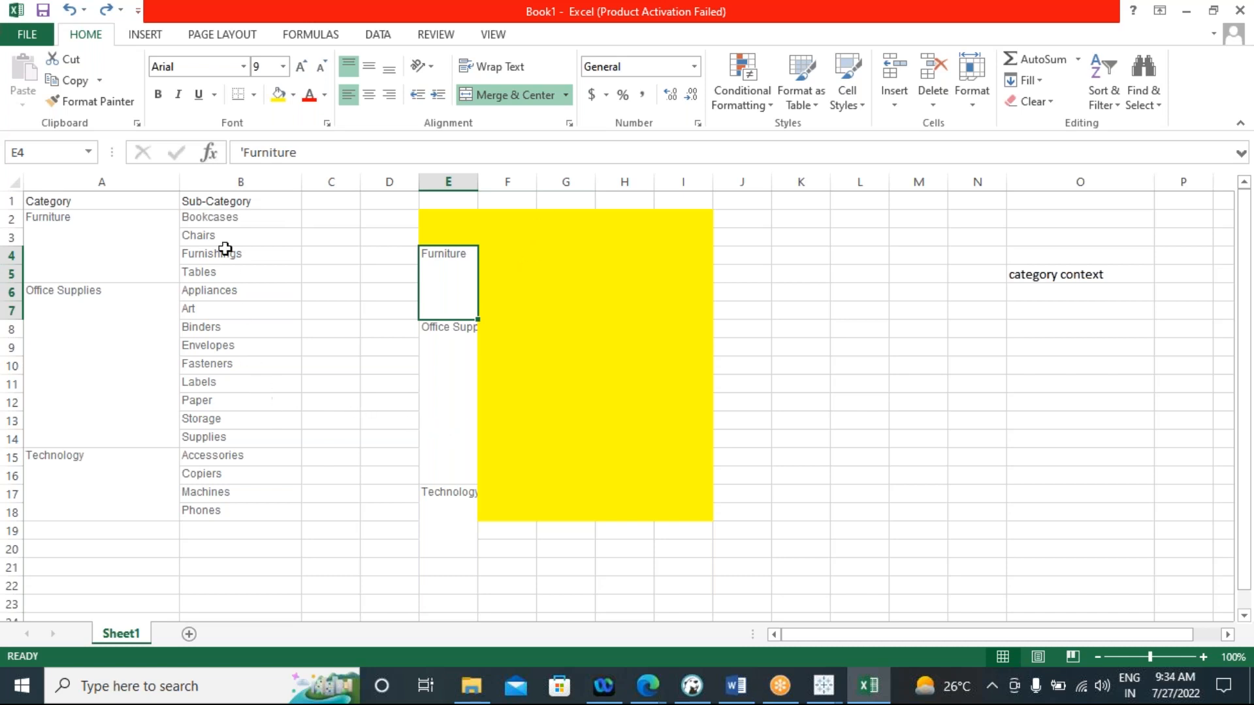
drag(214, 201, 211, 514)
click(260, 199)
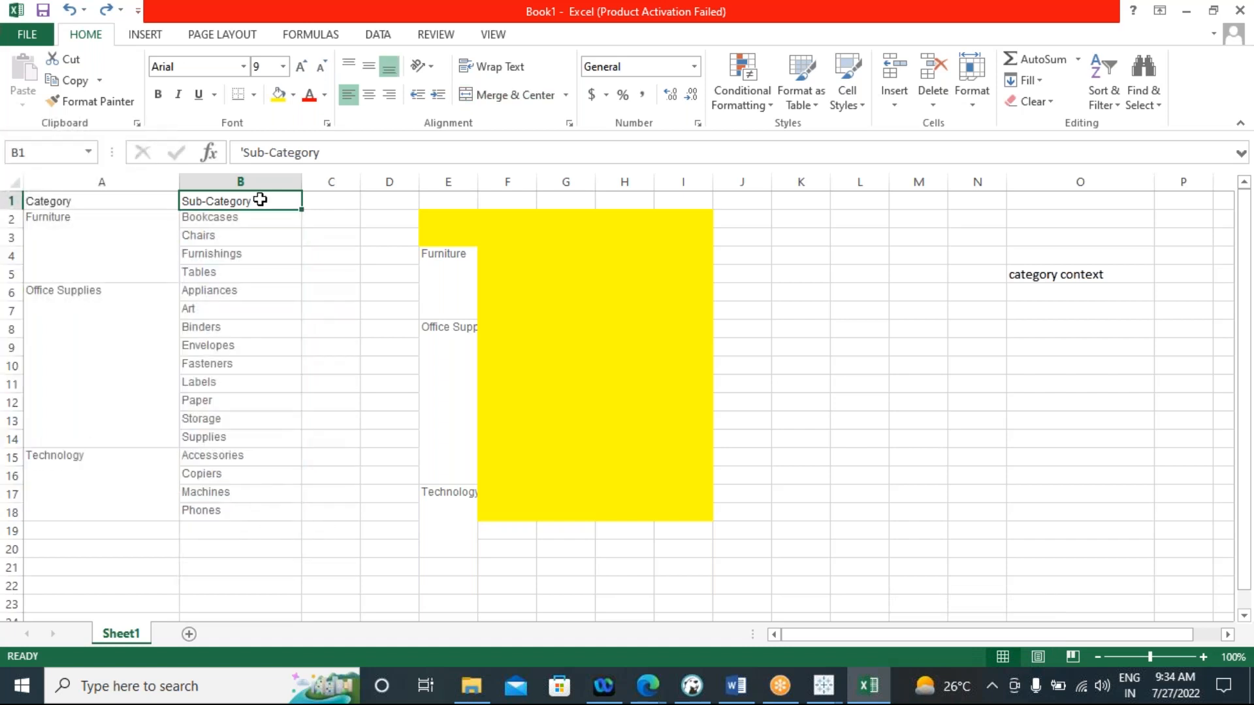
drag(259, 200, 251, 515)
key(ctrl+c)
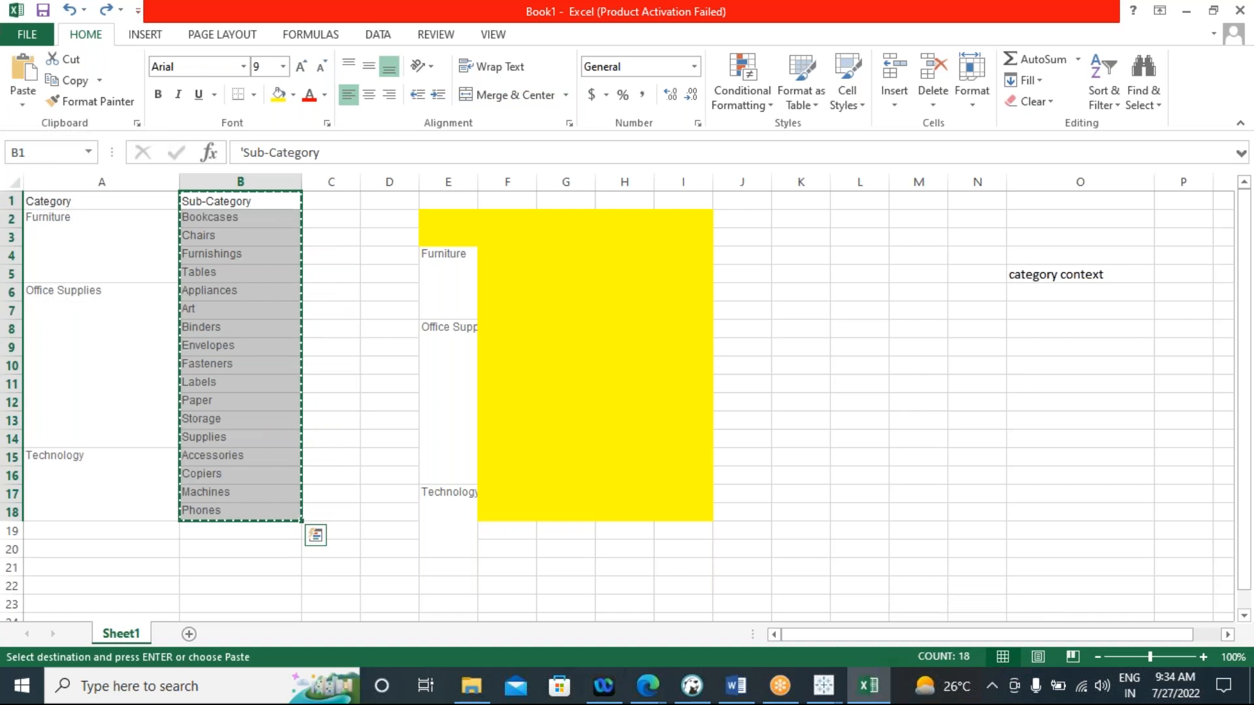
click(502, 254)
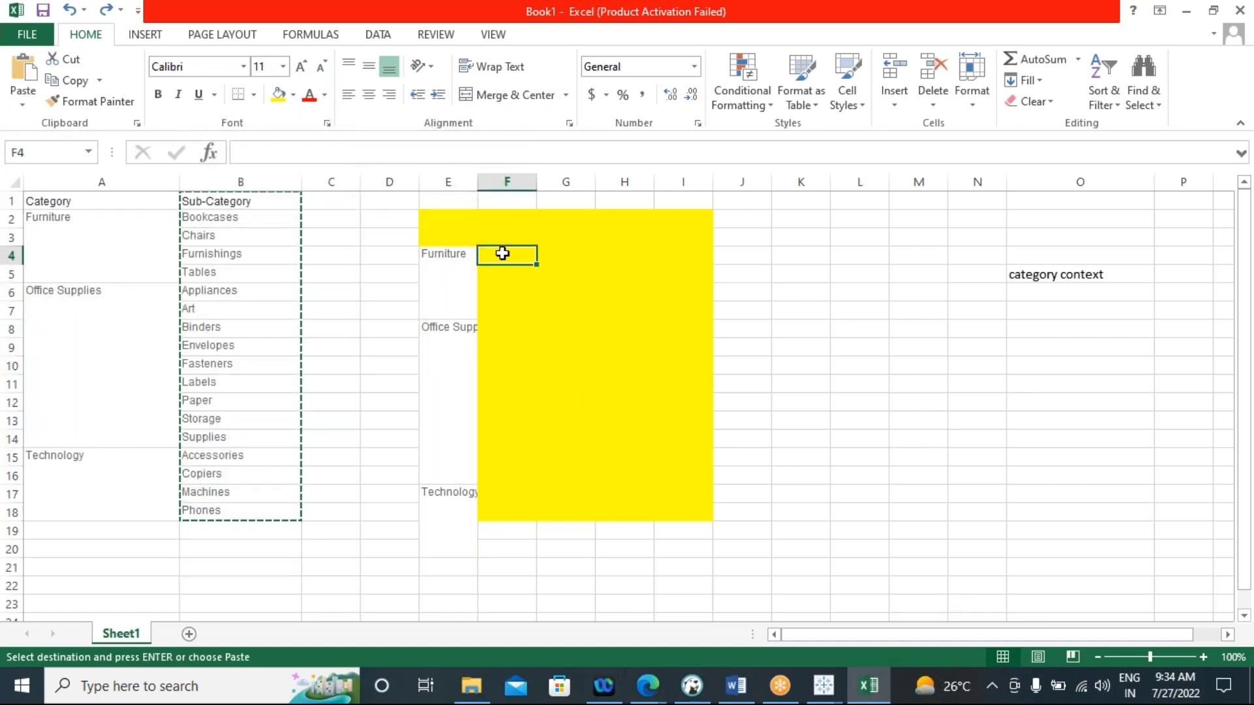
key(ctrl+v)
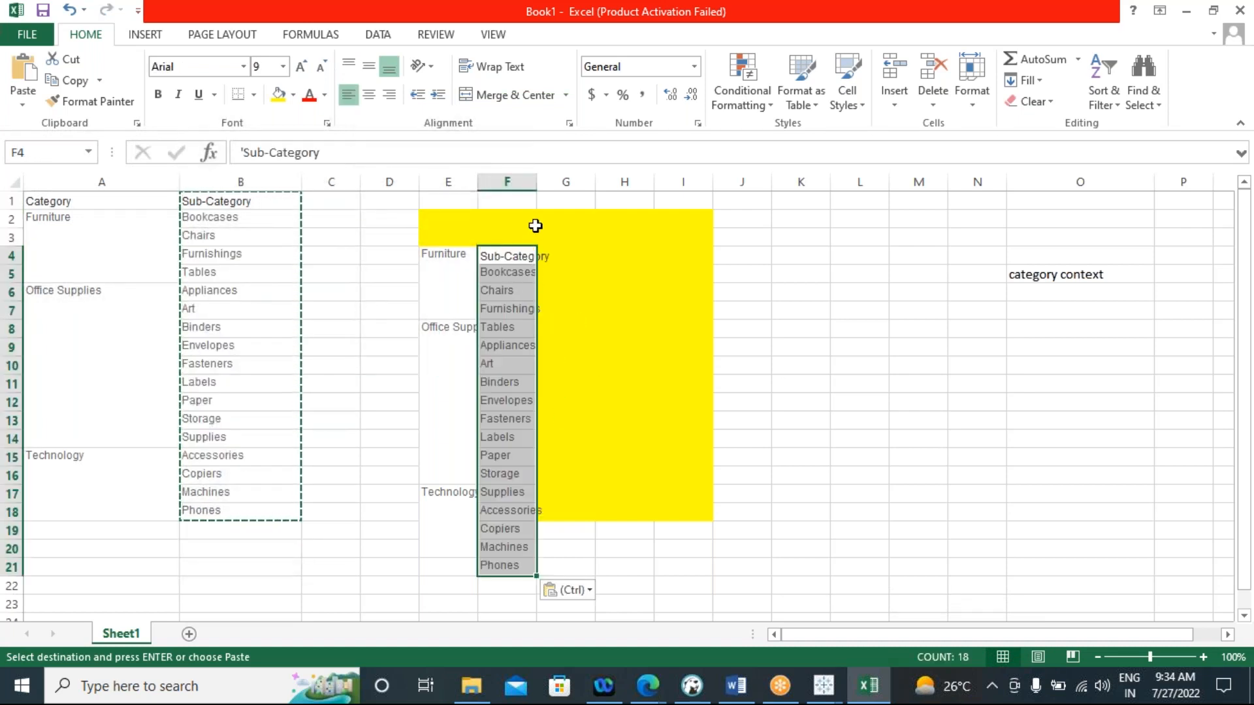
Widen columns F and E to fit the pasted names and switch back to the Tableau worksheet
drag(537, 182, 574, 181)
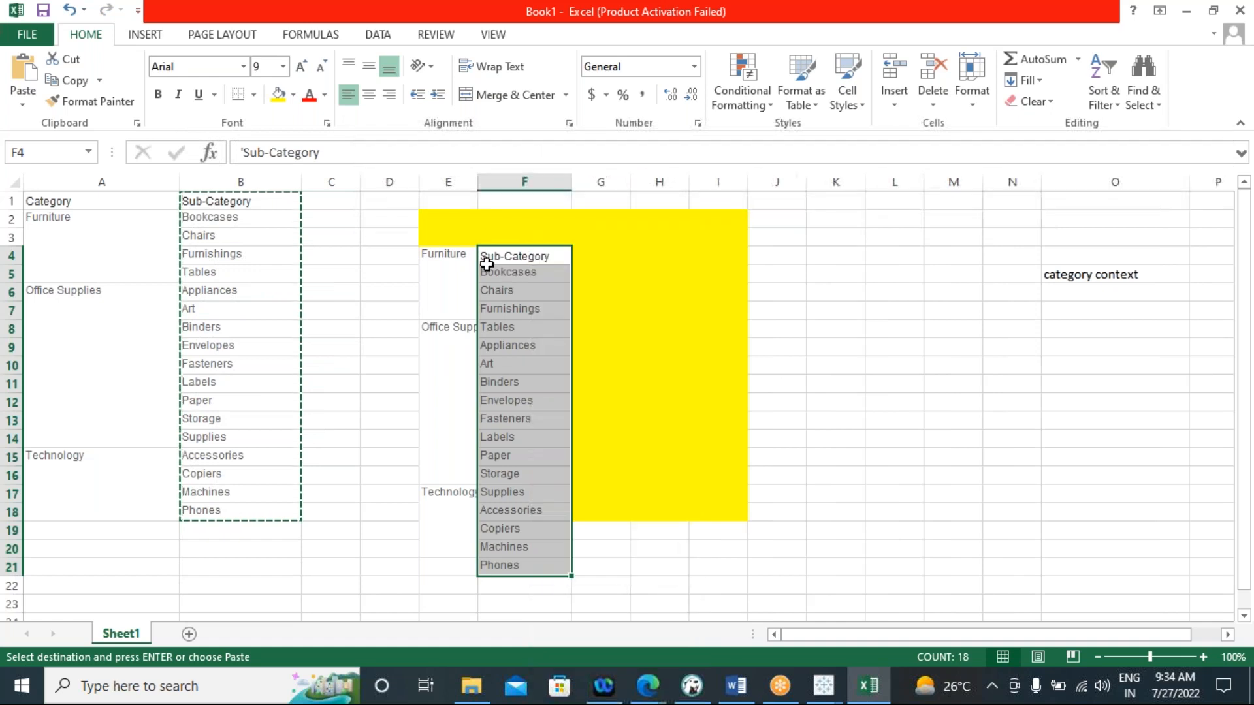
drag(478, 181, 507, 181)
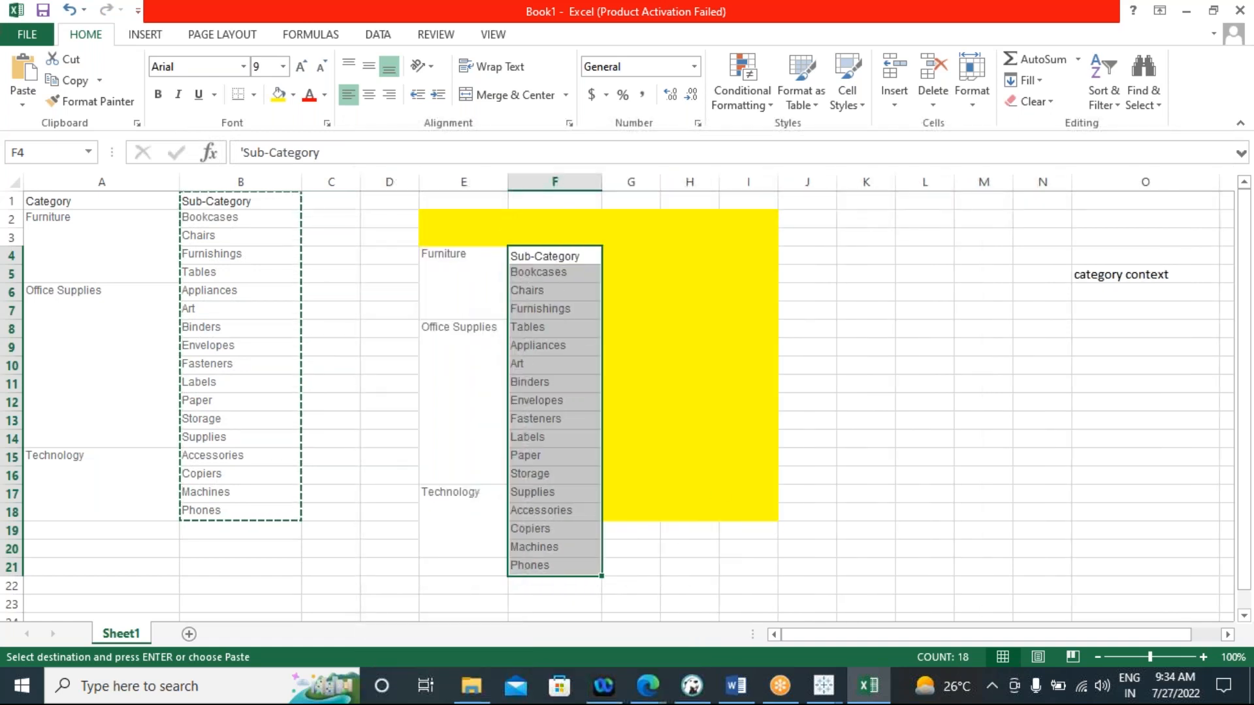
click(823, 685)
click(846, 632)
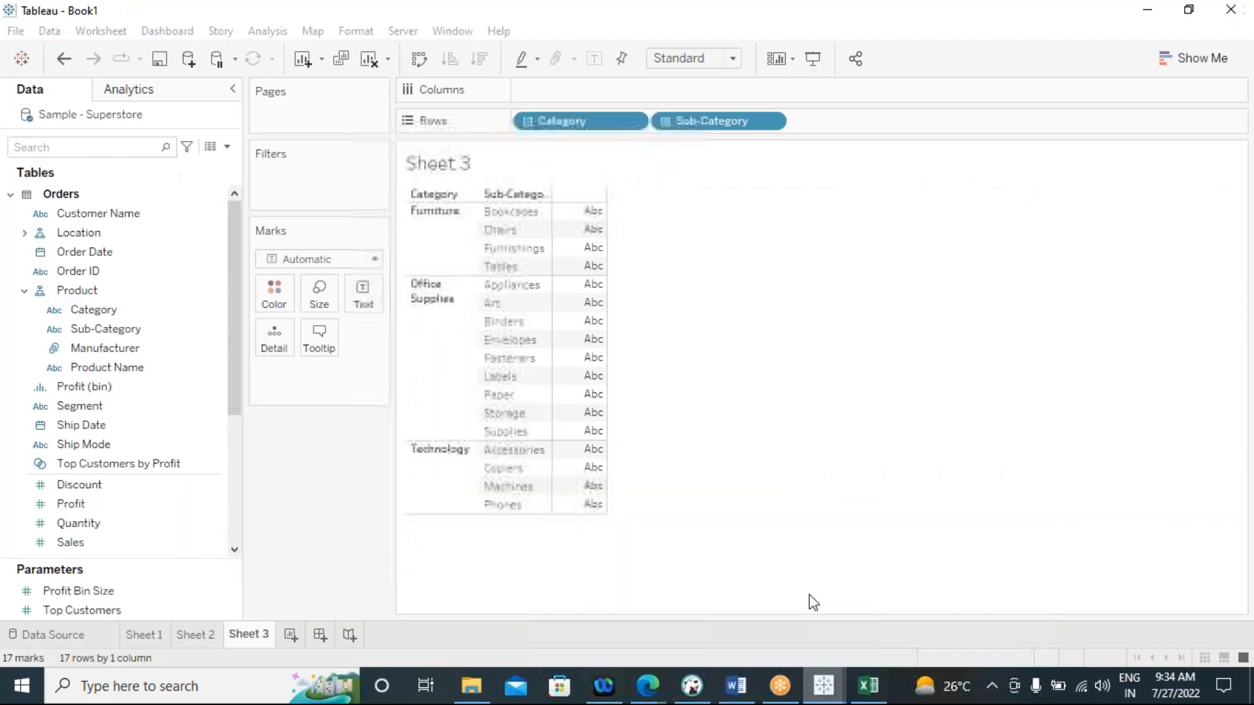
View the Furniture results on Sheet 2, switch to Excel, and highlight the copied Furniture block E4:F7 and its Sub-Category header
click(197, 636)
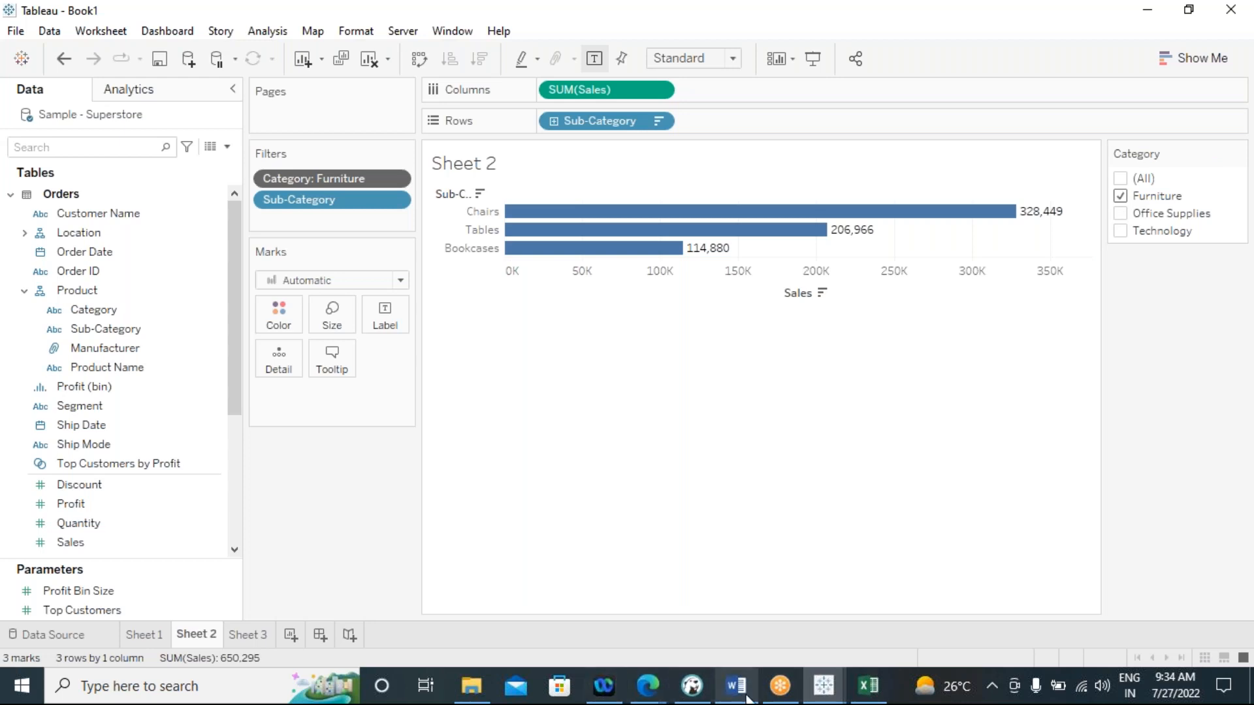
click(869, 686)
click(446, 280)
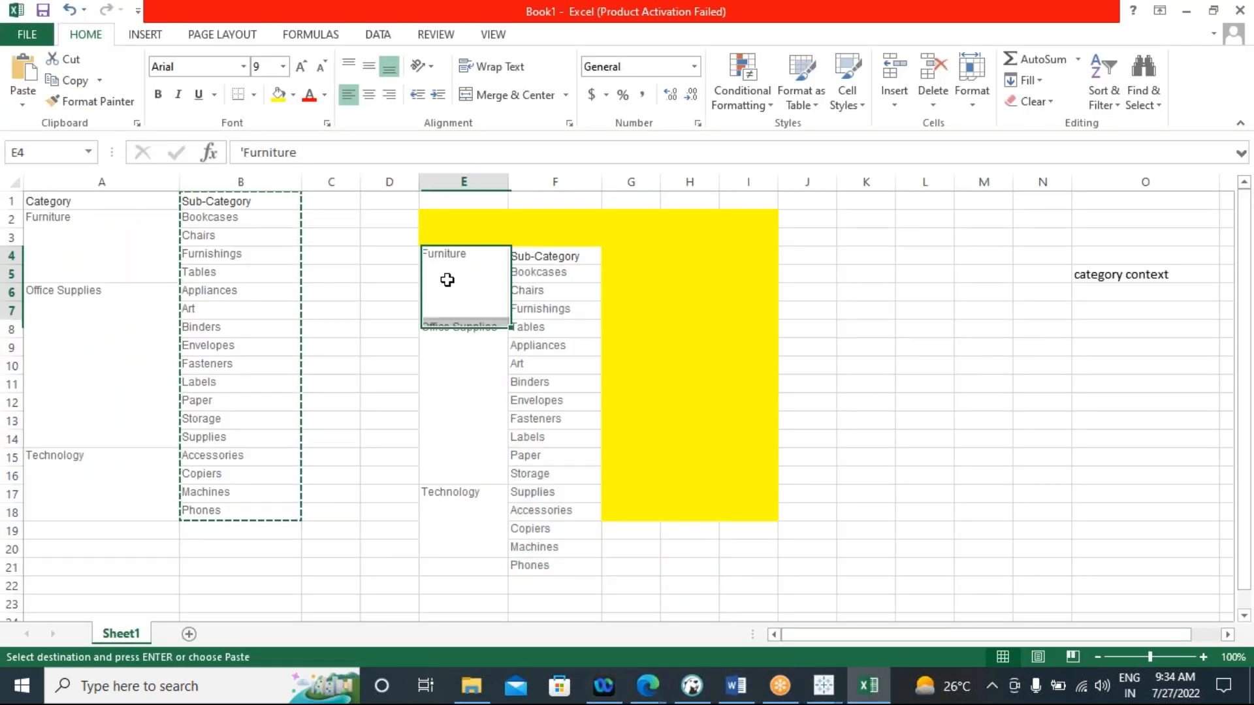
drag(442, 281, 557, 263)
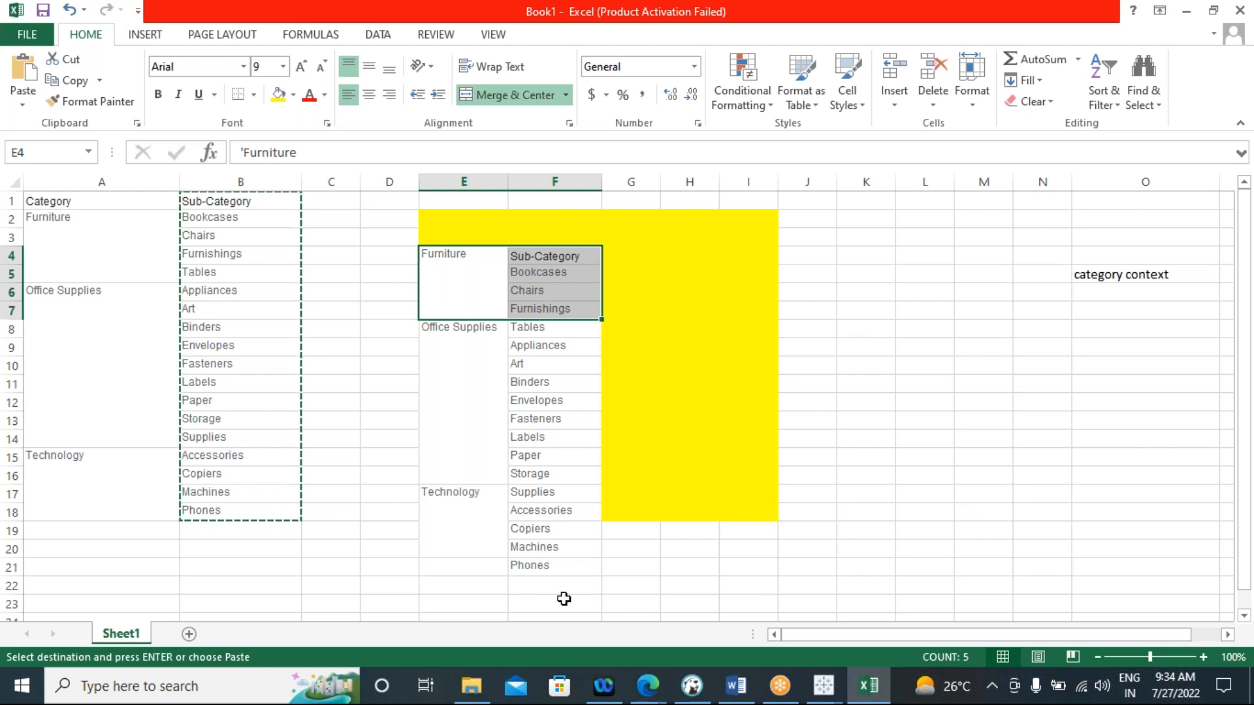
click(462, 285)
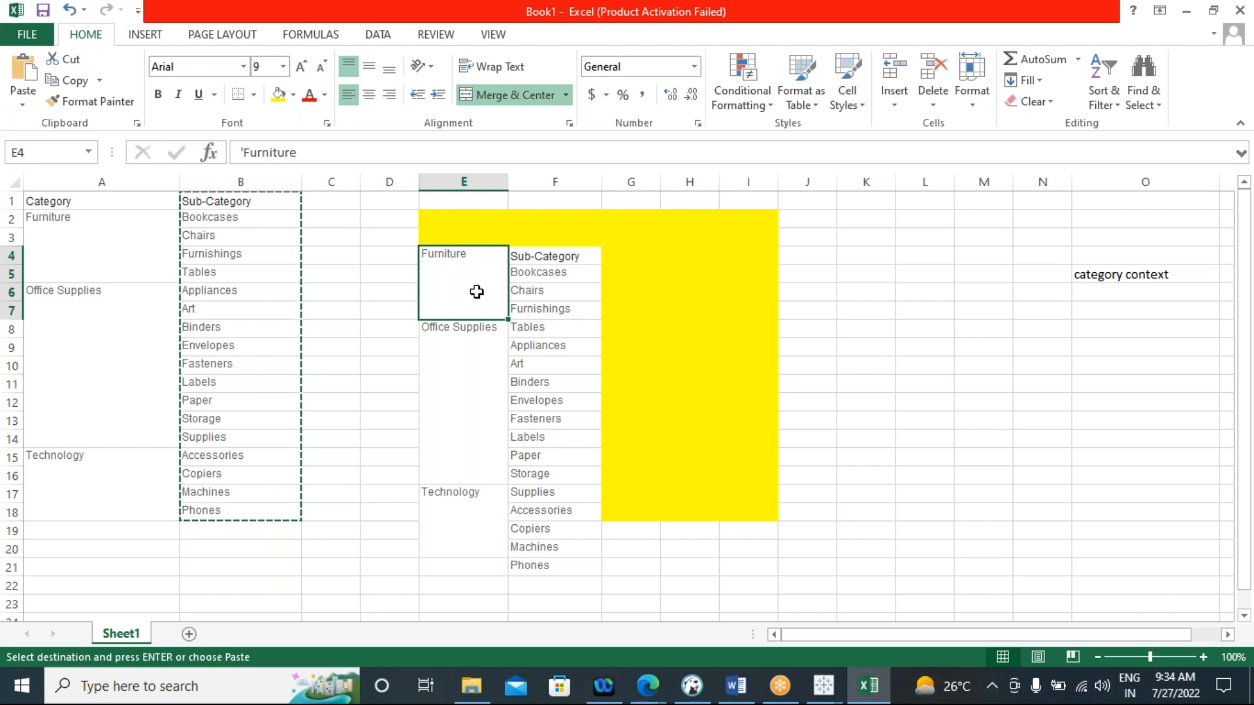
drag(479, 288, 507, 255)
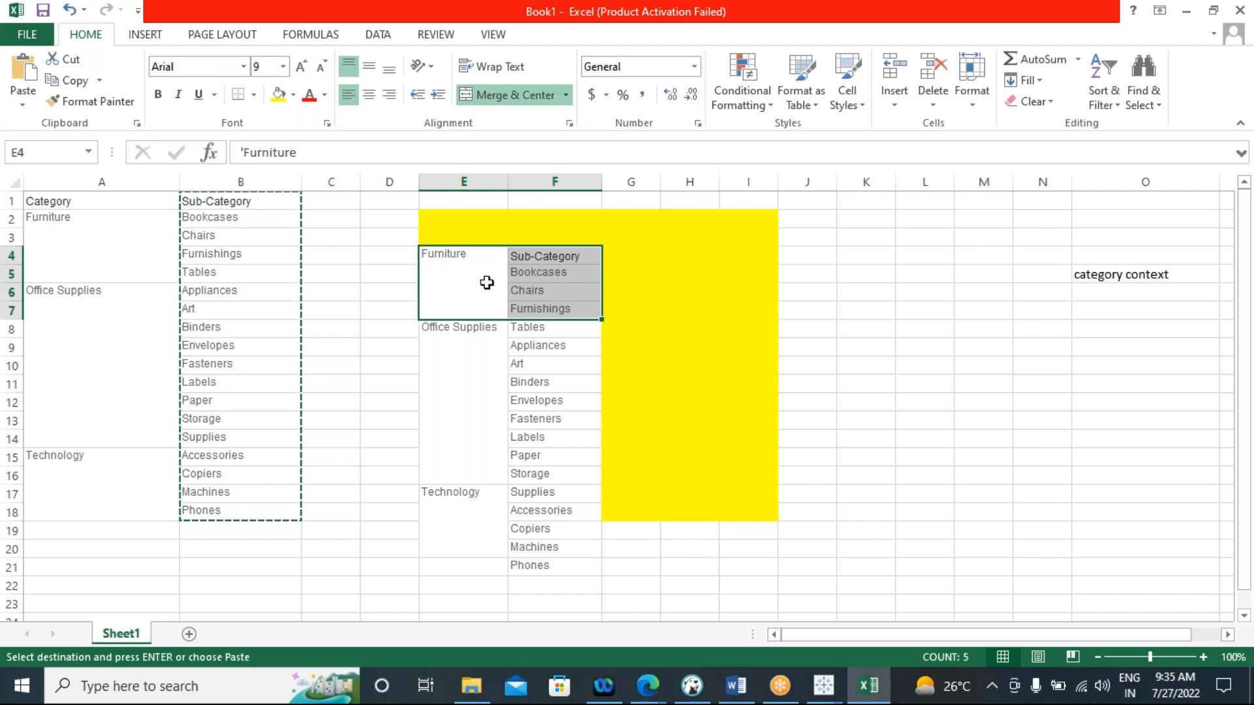
click(578, 260)
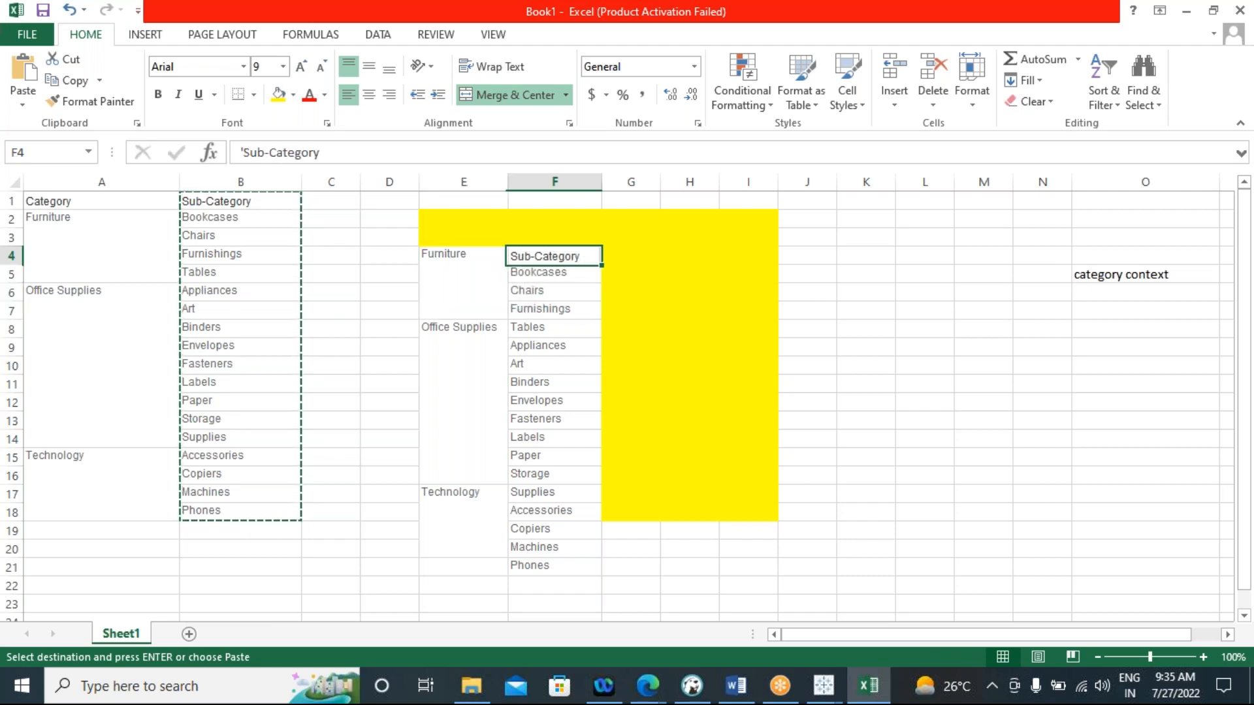
mouse_move(578, 265)
mouse_down()
mouse_move(574, 319)
mouse_move(574, 277)
mouse_up()
click(669, 389)
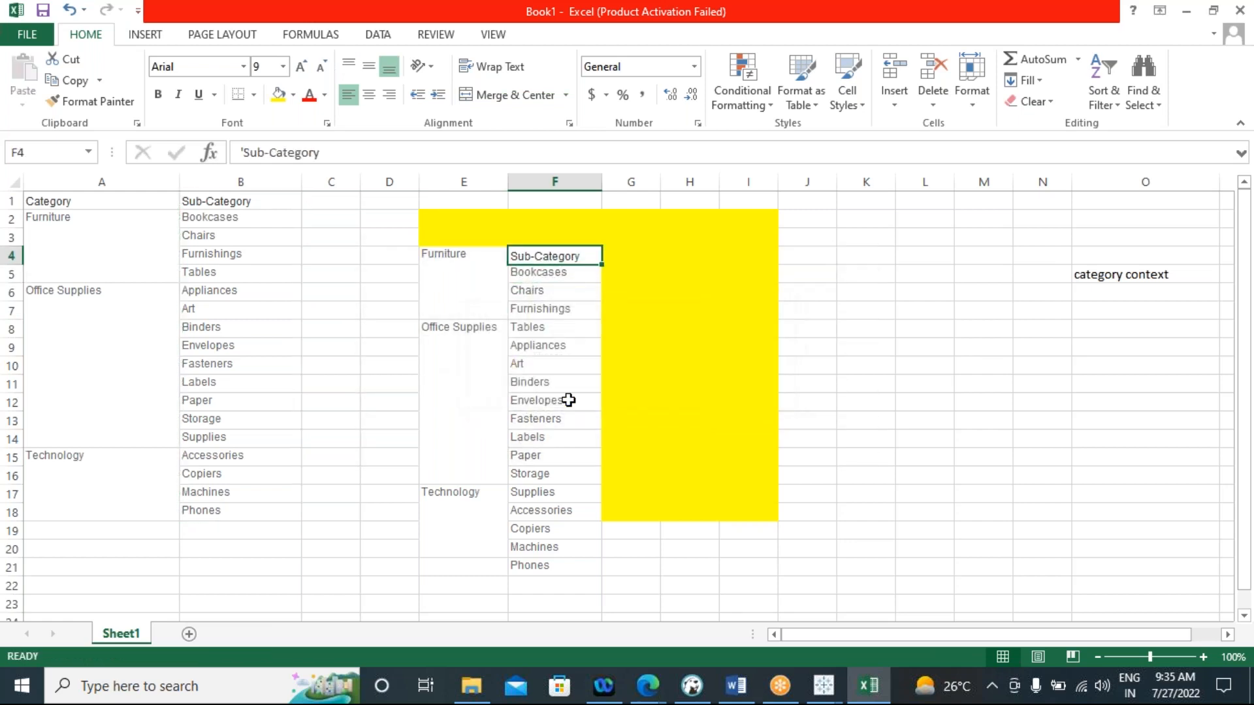
Highlight the Furniture, Office Supplies and Technology cells in column E and their neighbouring sub-categories in column F one after another
drag(461, 338, 539, 568)
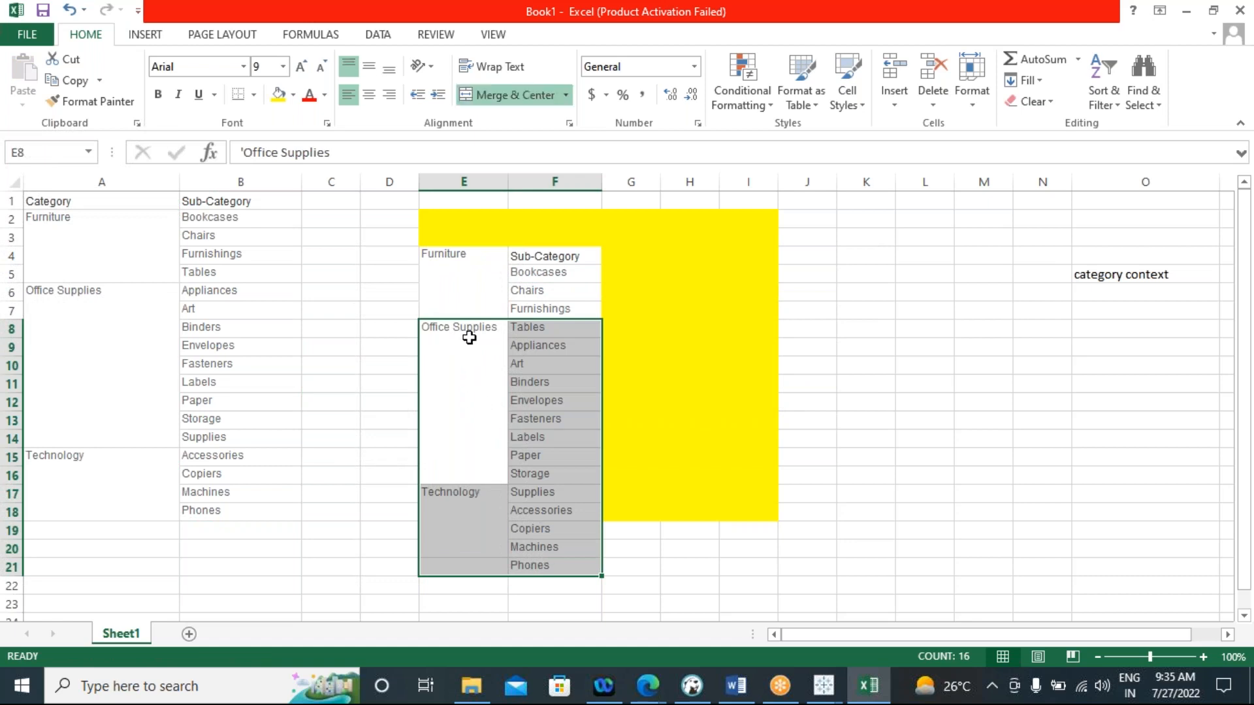
click(466, 286)
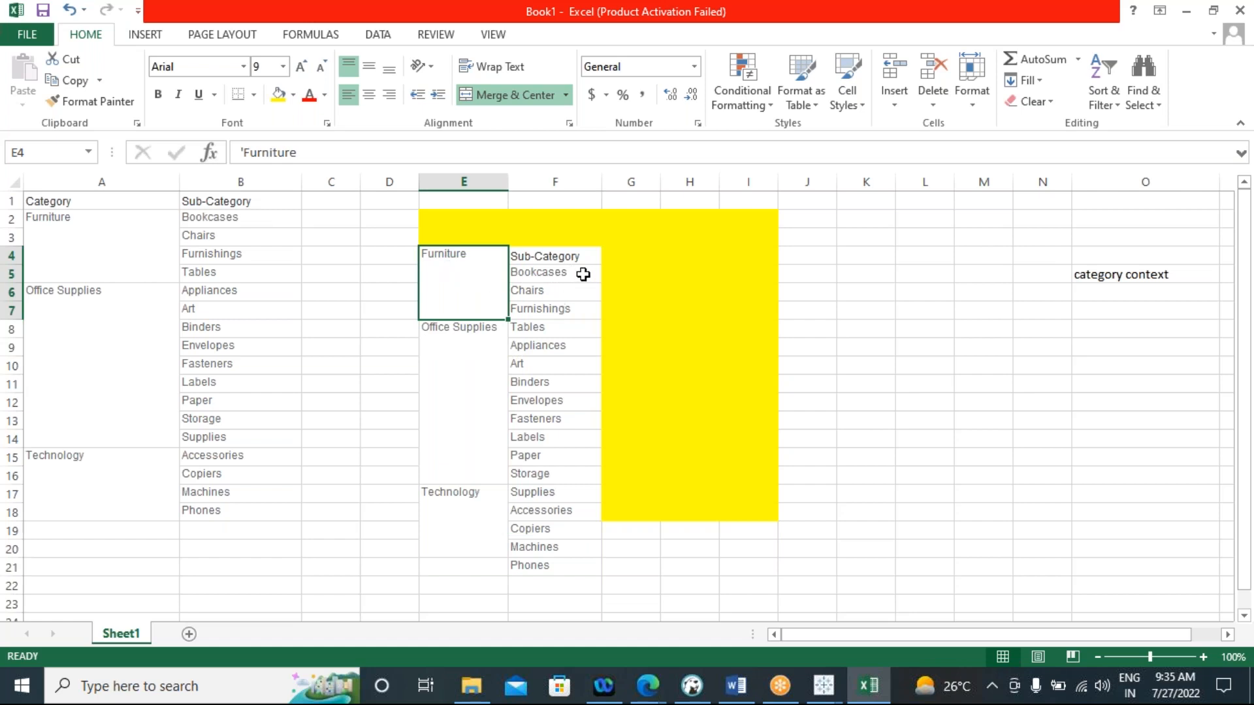
drag(583, 266, 571, 307)
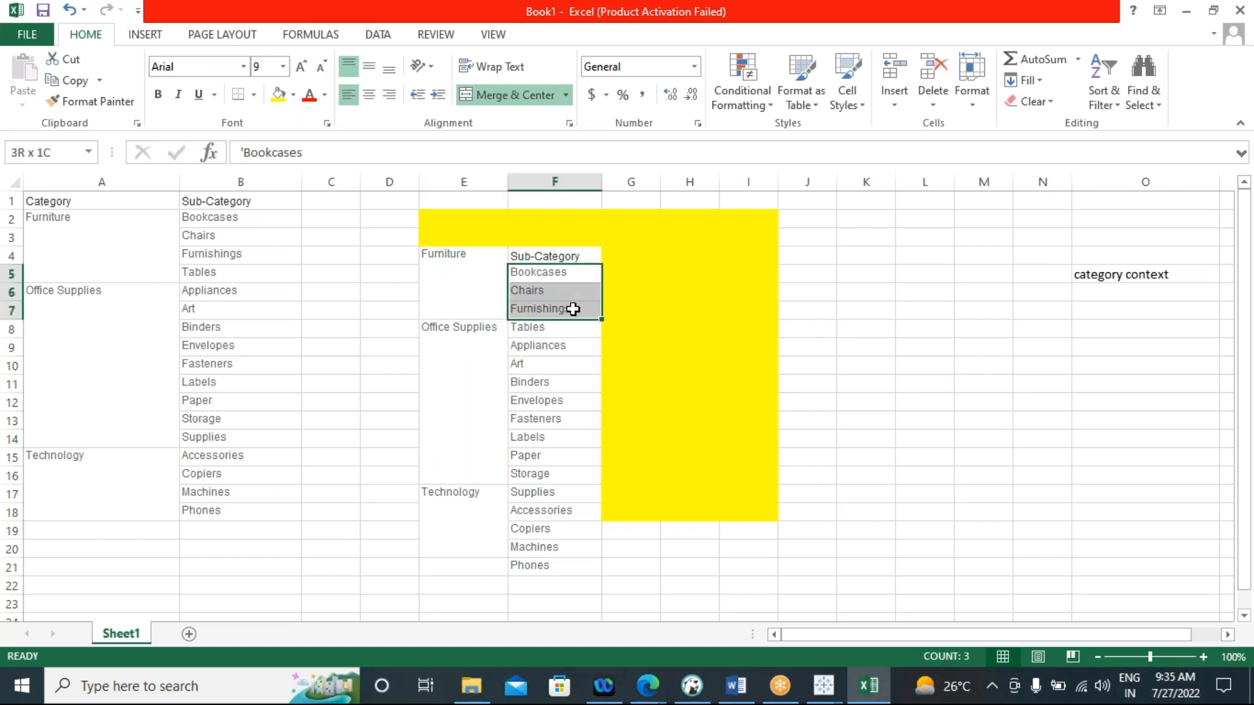
click(448, 280)
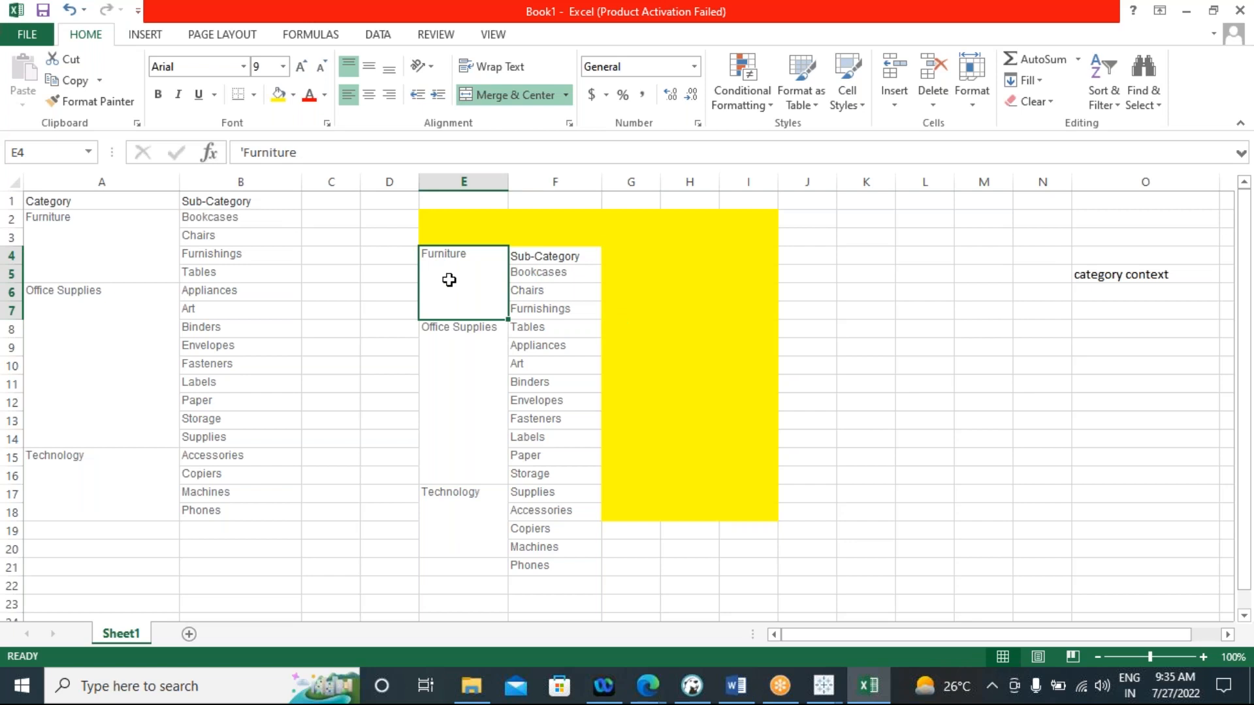
click(454, 377)
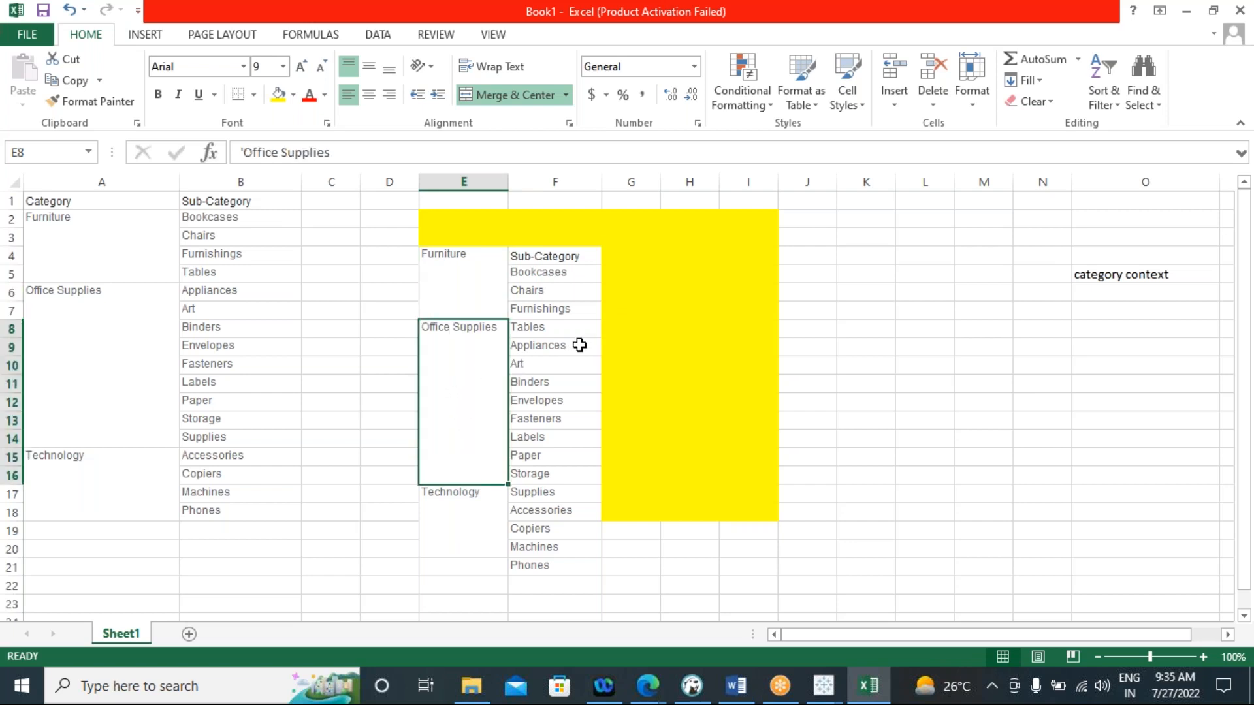
drag(574, 333, 568, 476)
click(451, 521)
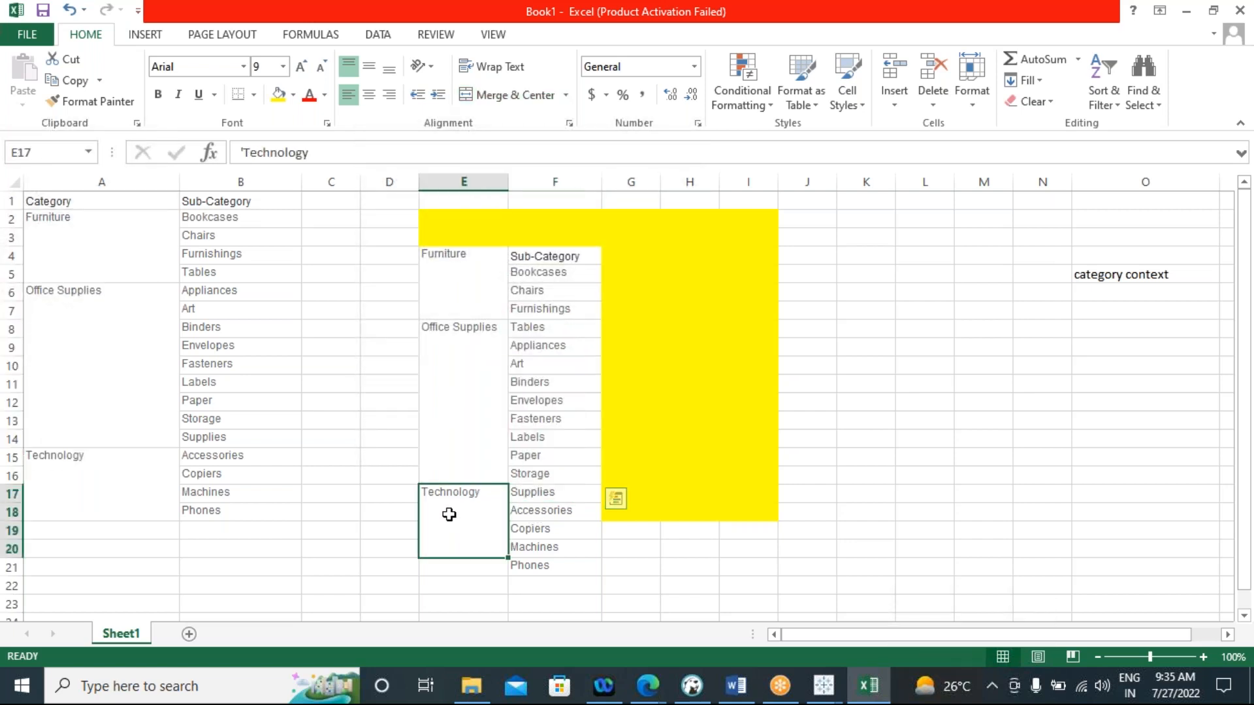
click(564, 499)
drag(566, 503, 559, 568)
drag(456, 279, 444, 512)
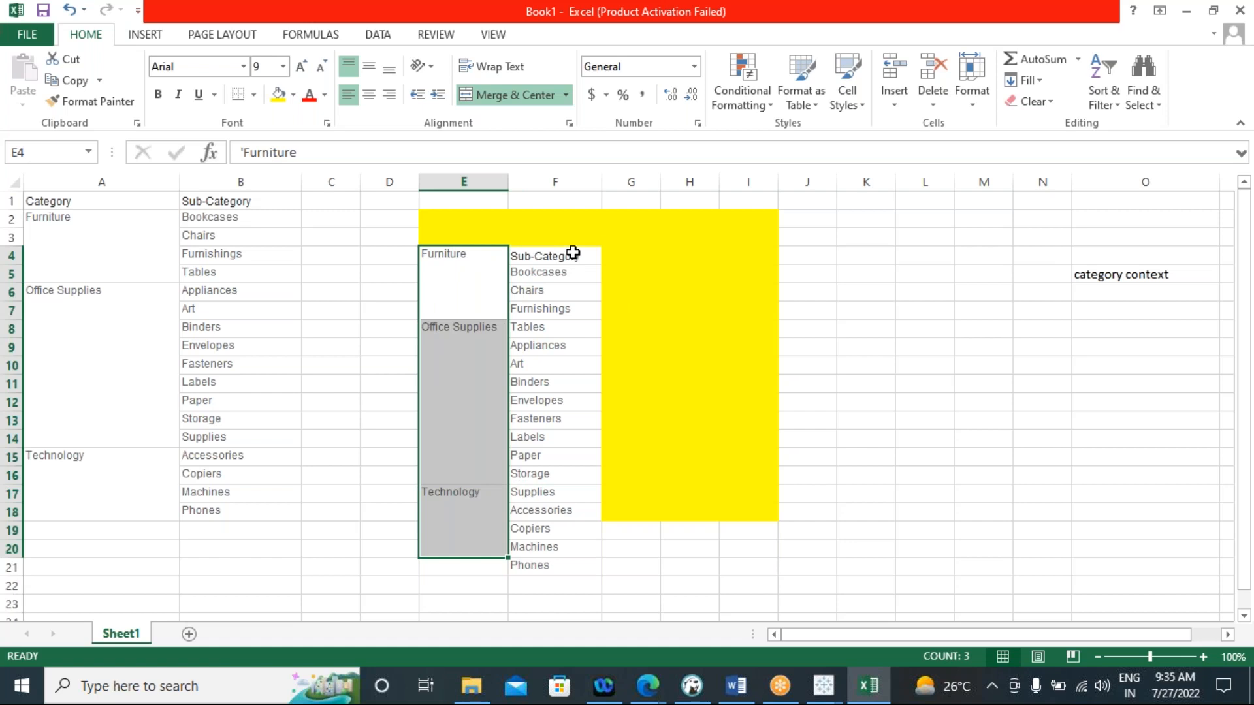
drag(578, 255, 554, 566)
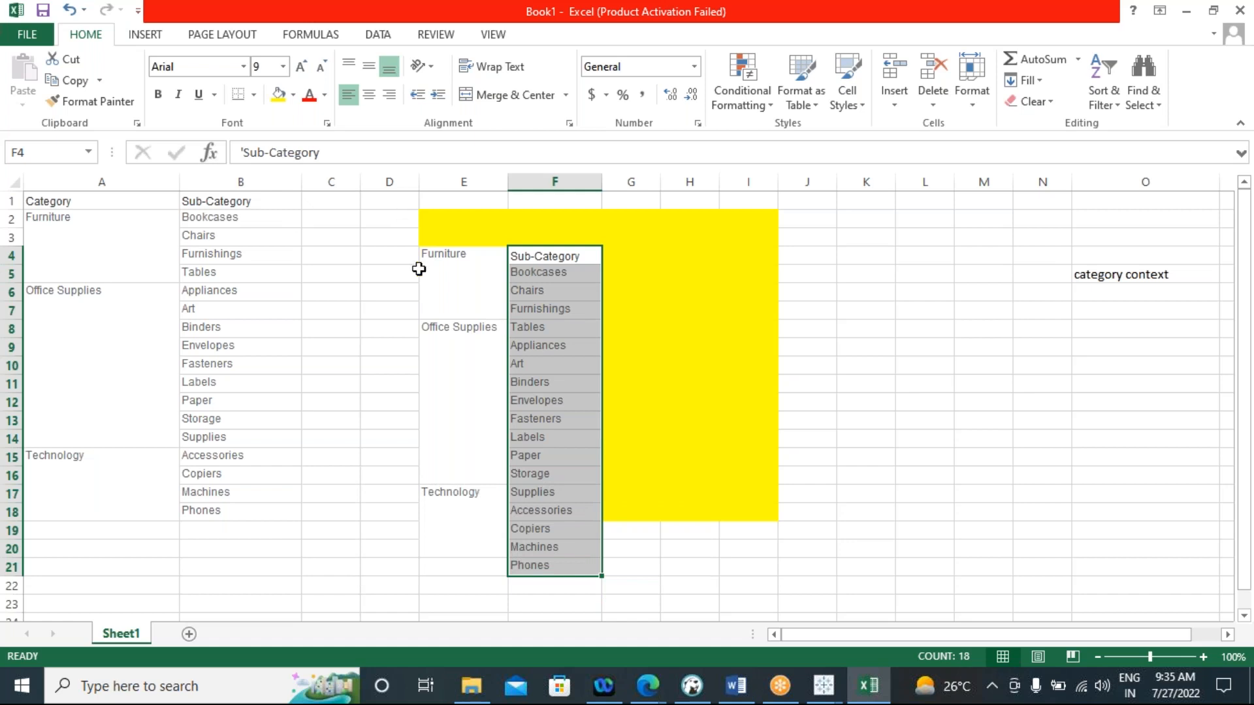
click(881, 366)
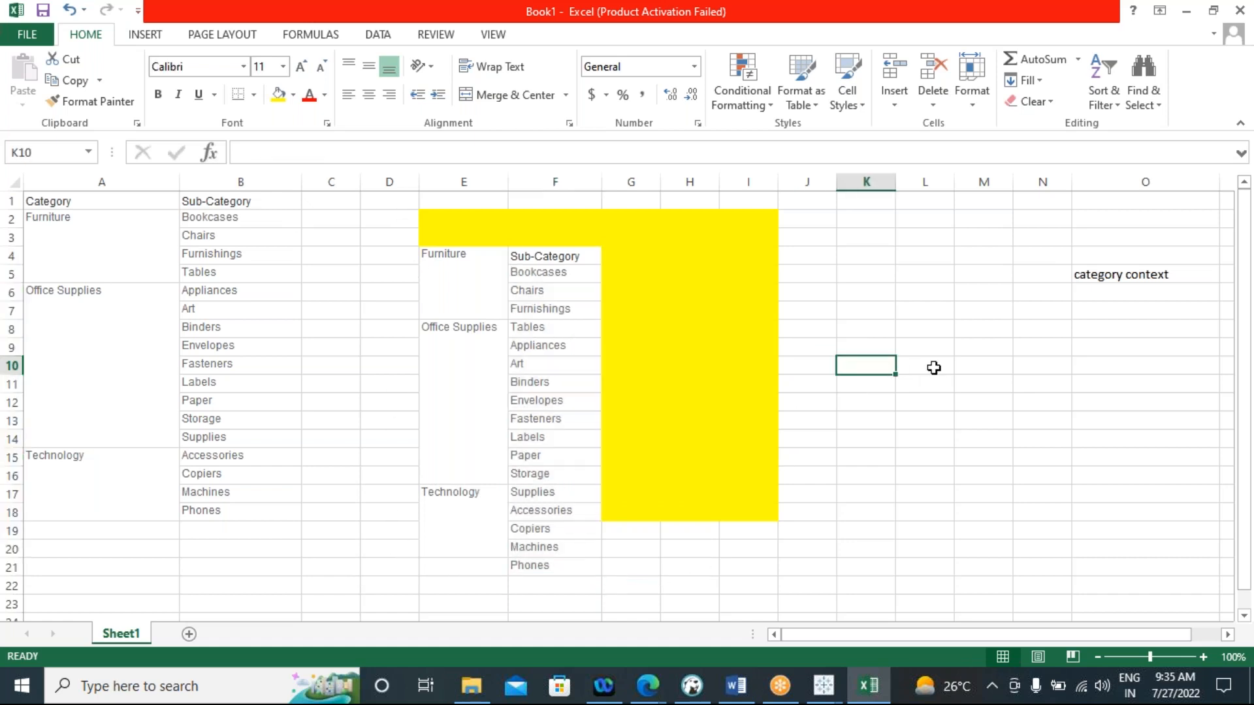
Select the "category context" cell and fill range E2:J20 with yellow so the color covers the copied categories
click(1126, 276)
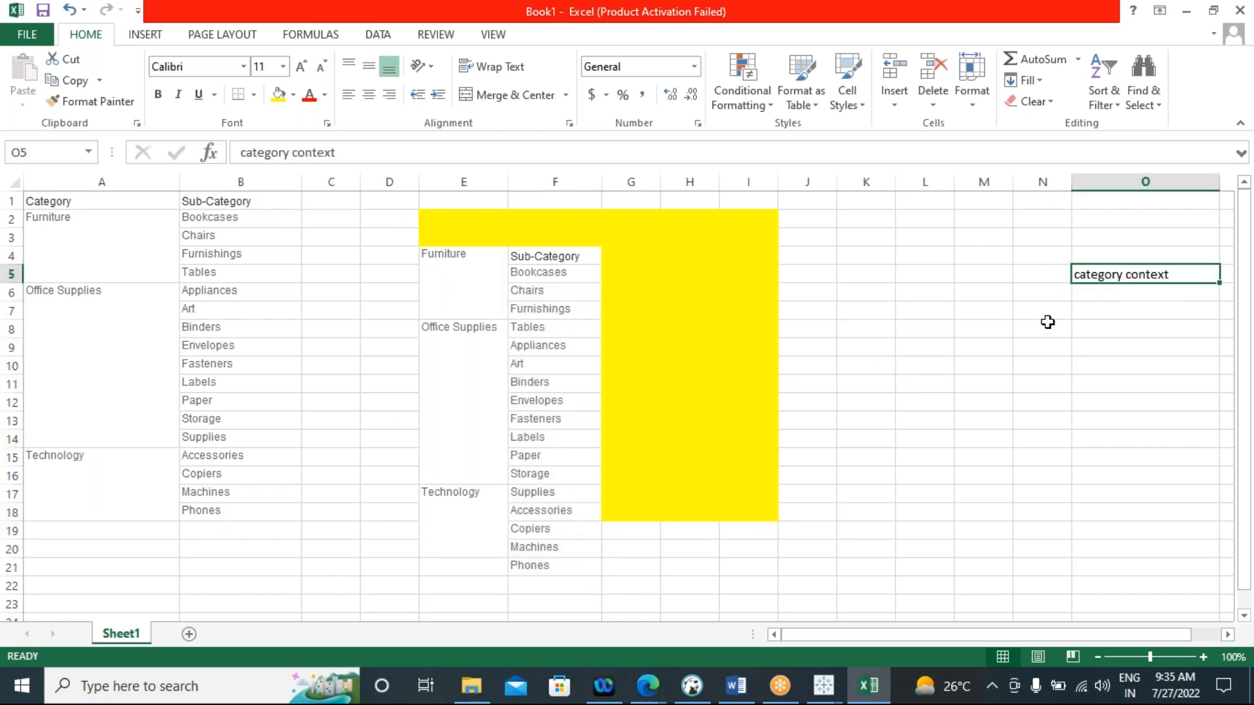
drag(426, 214, 807, 549)
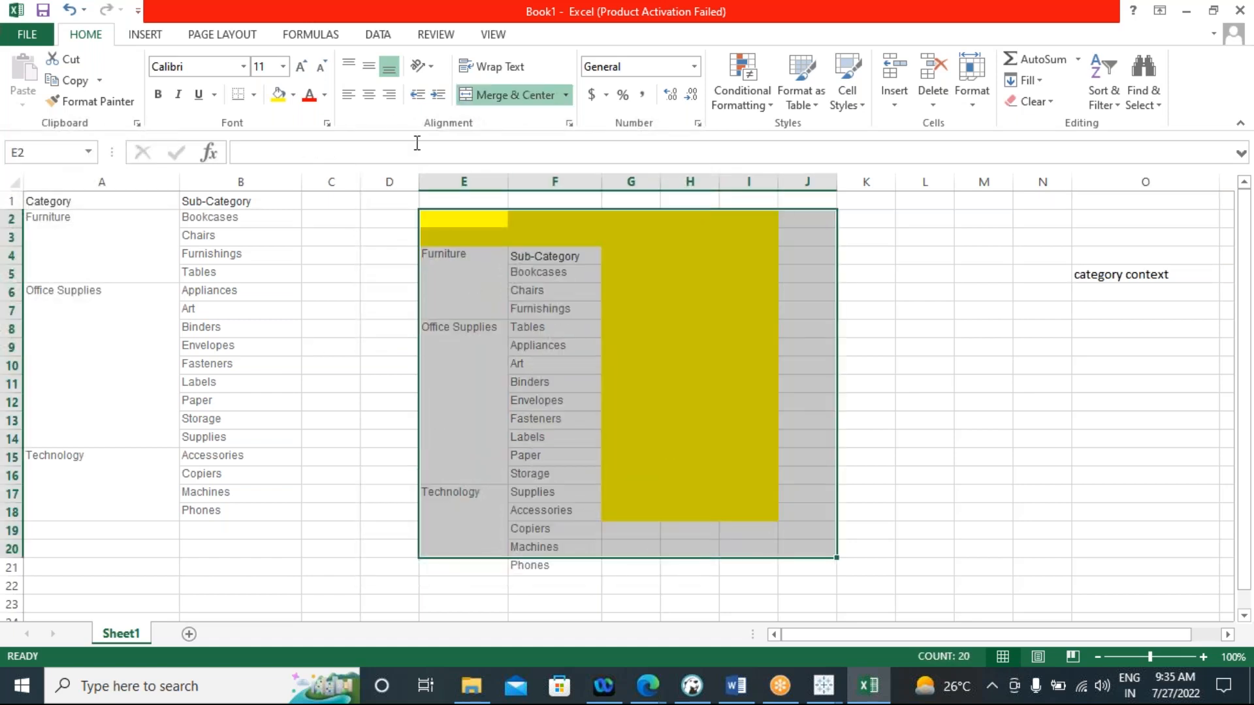
click(279, 94)
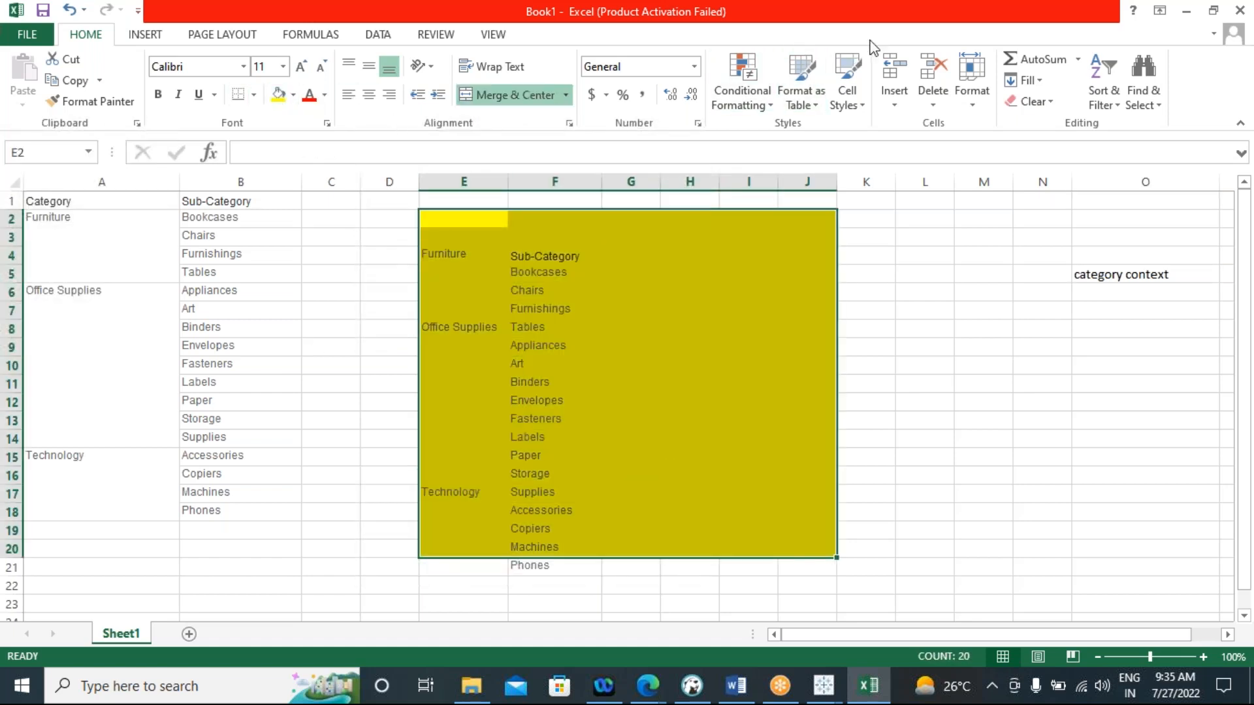
click(929, 31)
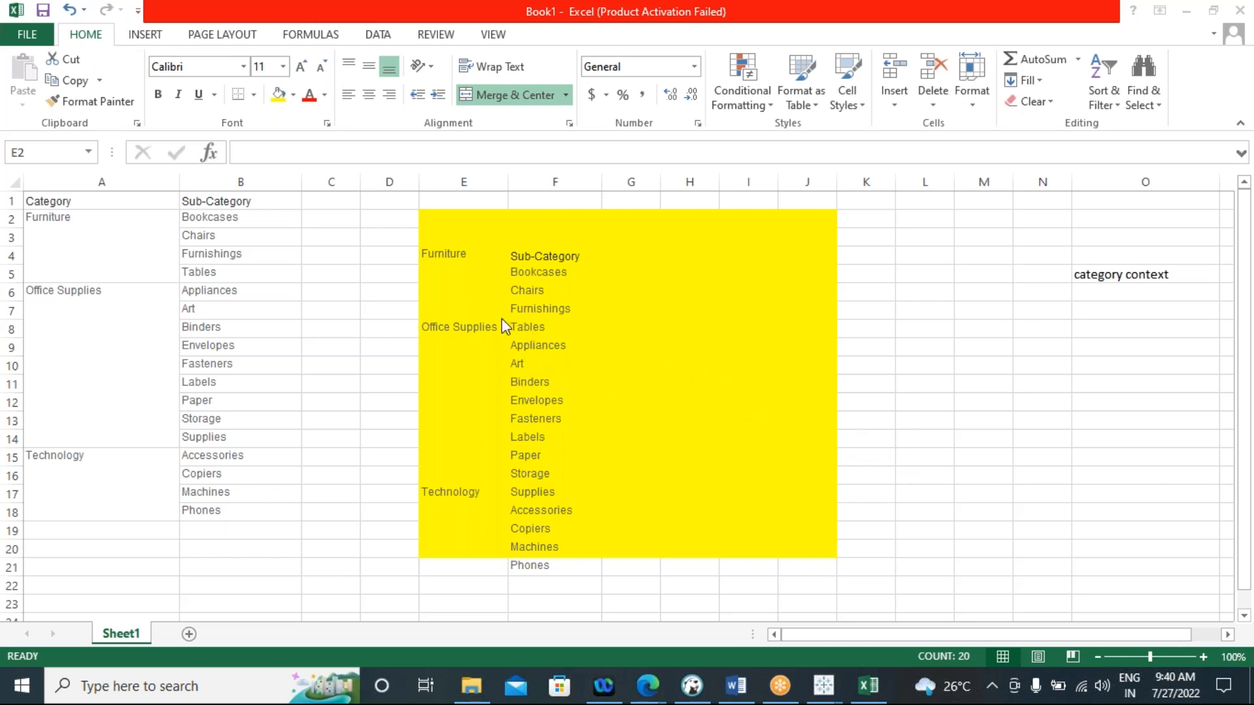
Highlight the original Furniture cell in column A, the yellow context range E2:J20, and the category table inside it
click(454, 224)
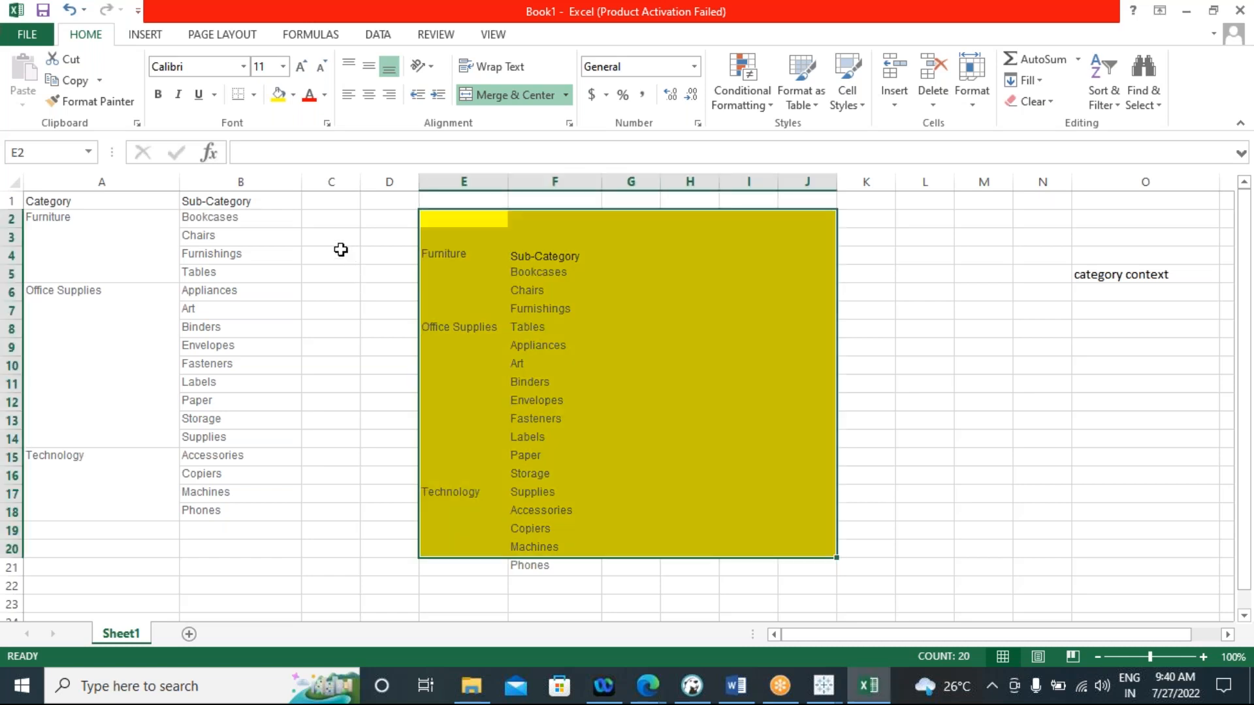
click(107, 237)
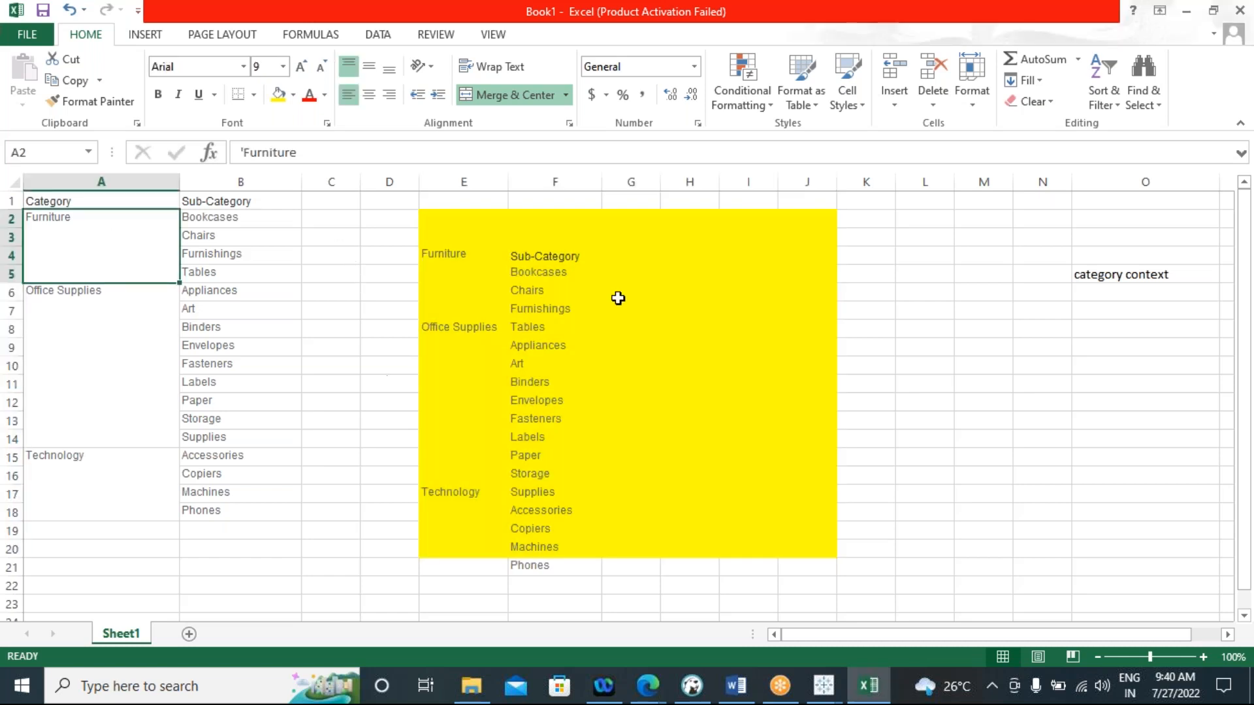
drag(436, 222, 825, 549)
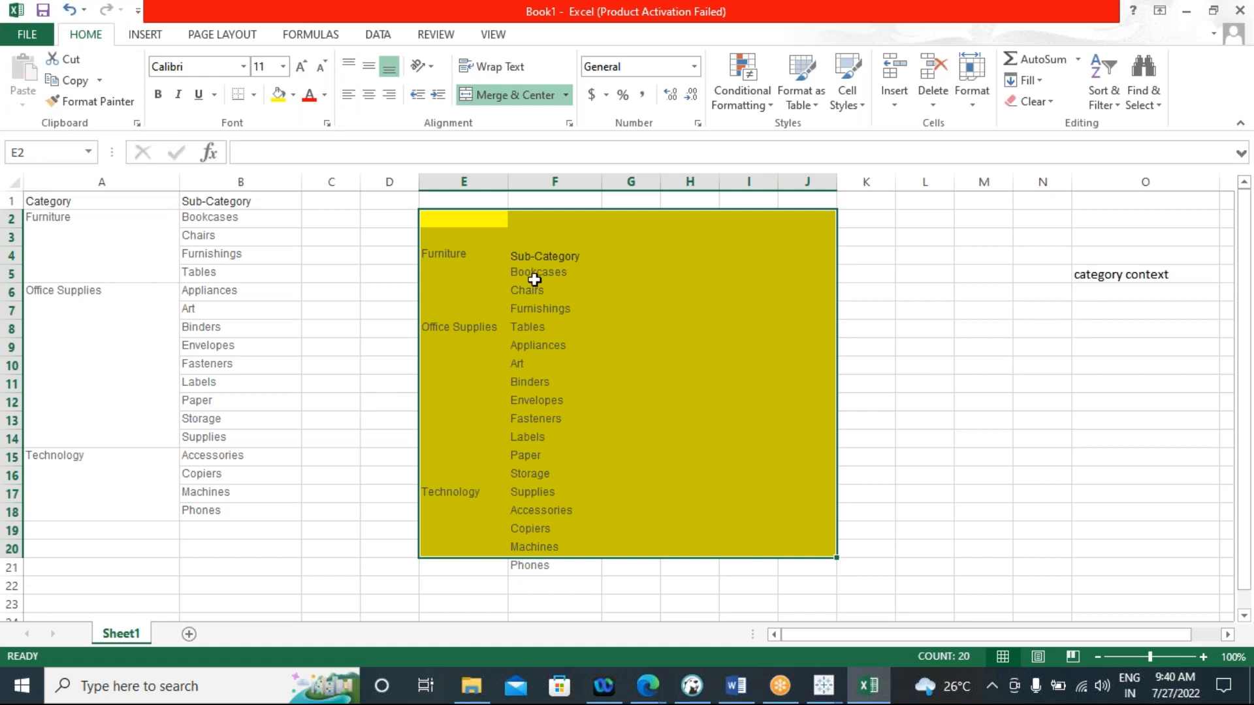
drag(493, 257, 811, 521)
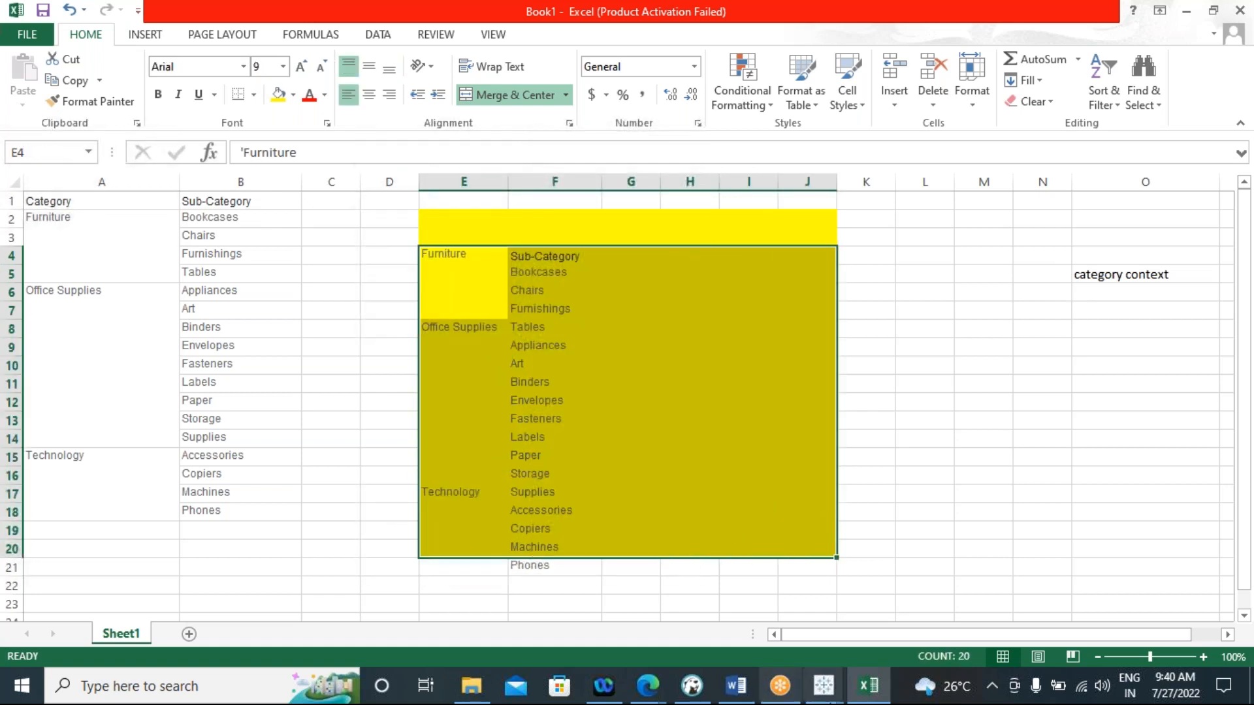
Switch to Tableau and set Sheet 2's Category filter to Office Supplies only, followed by Technology only
click(823, 686)
click(796, 614)
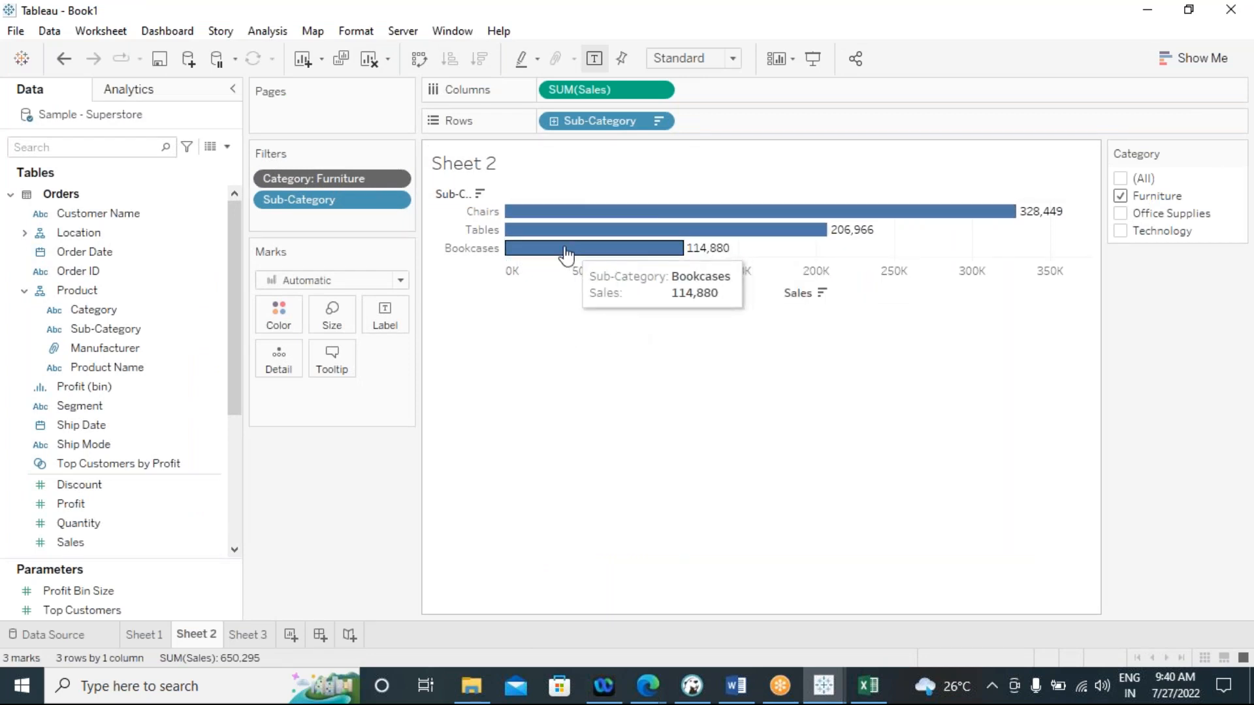
click(1120, 196)
click(1119, 214)
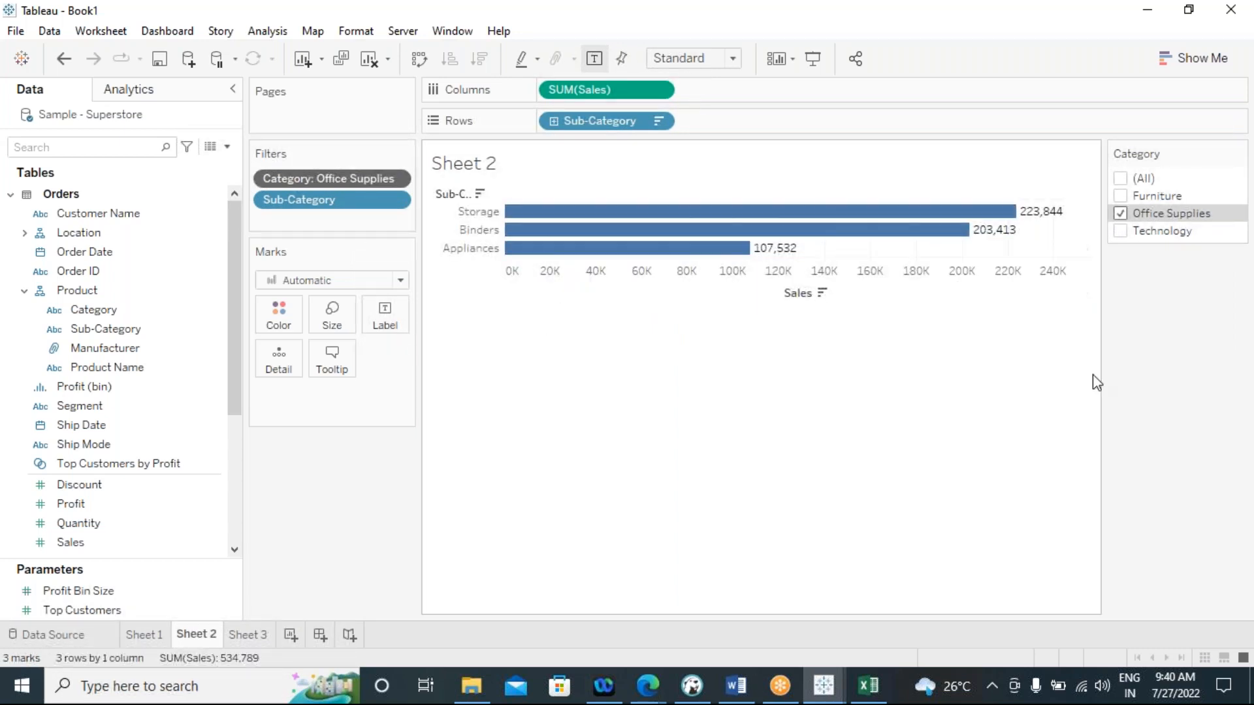
click(1120, 231)
click(1120, 214)
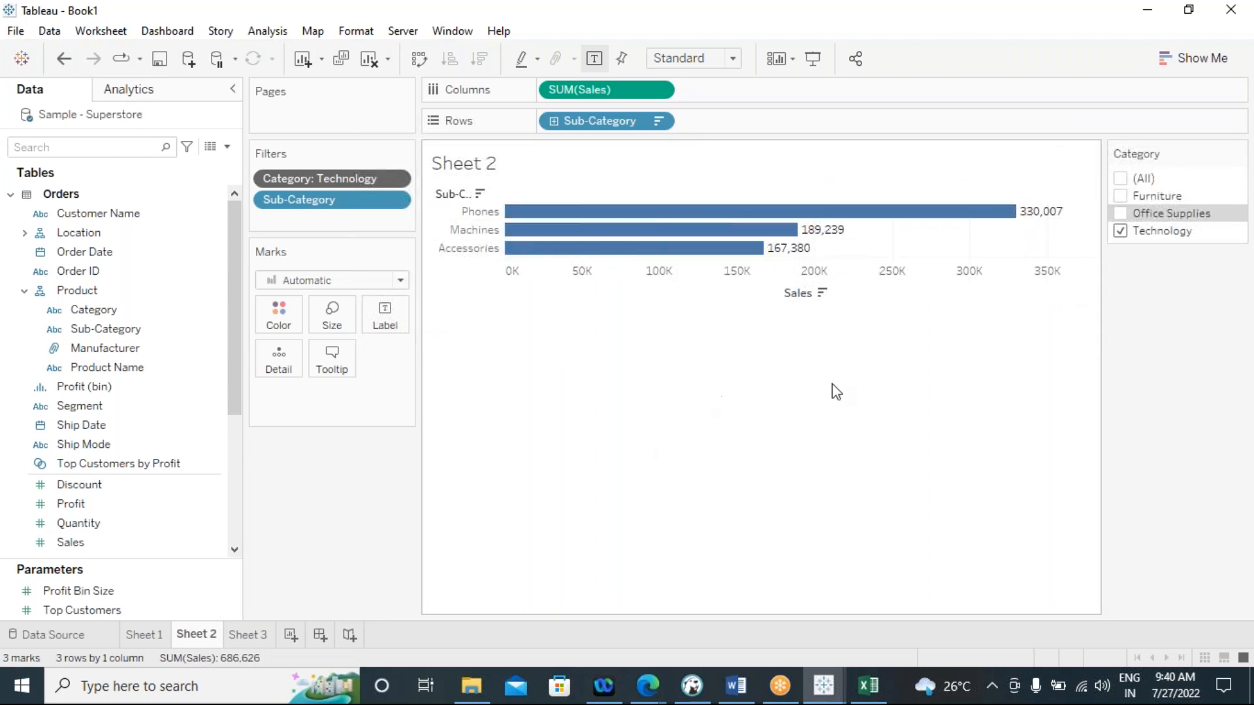
Add Office Supplies and Furniture to the Category filter alongside Technology and inspect the top 3 sub-category bars
click(1121, 214)
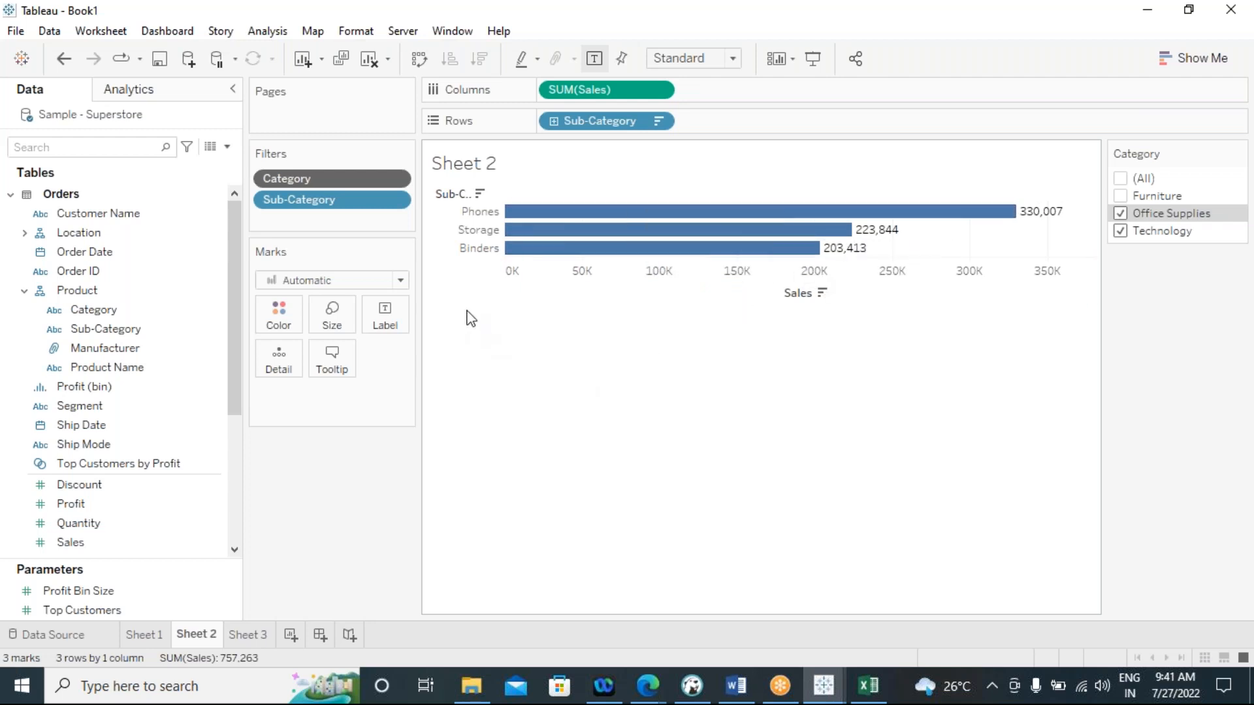
mouse_move(614, 235)
click(1119, 197)
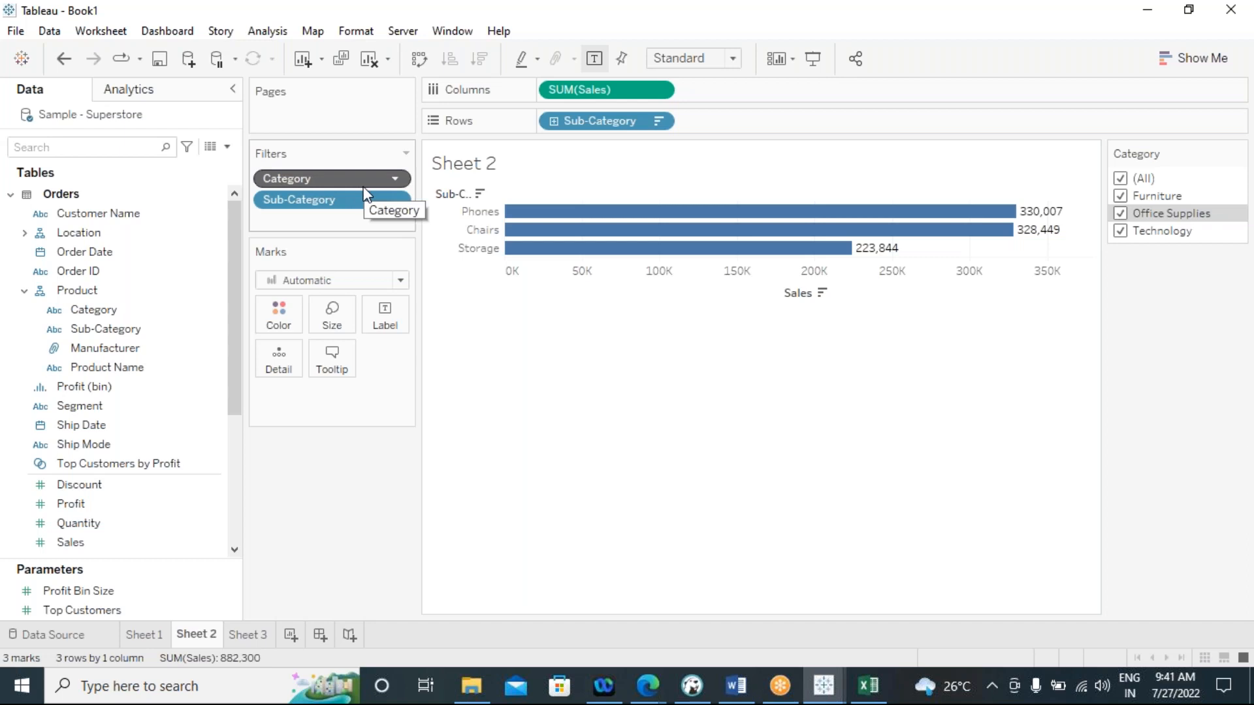
Open Sheet 3 and clear its Category and Sub-Category view
click(257, 633)
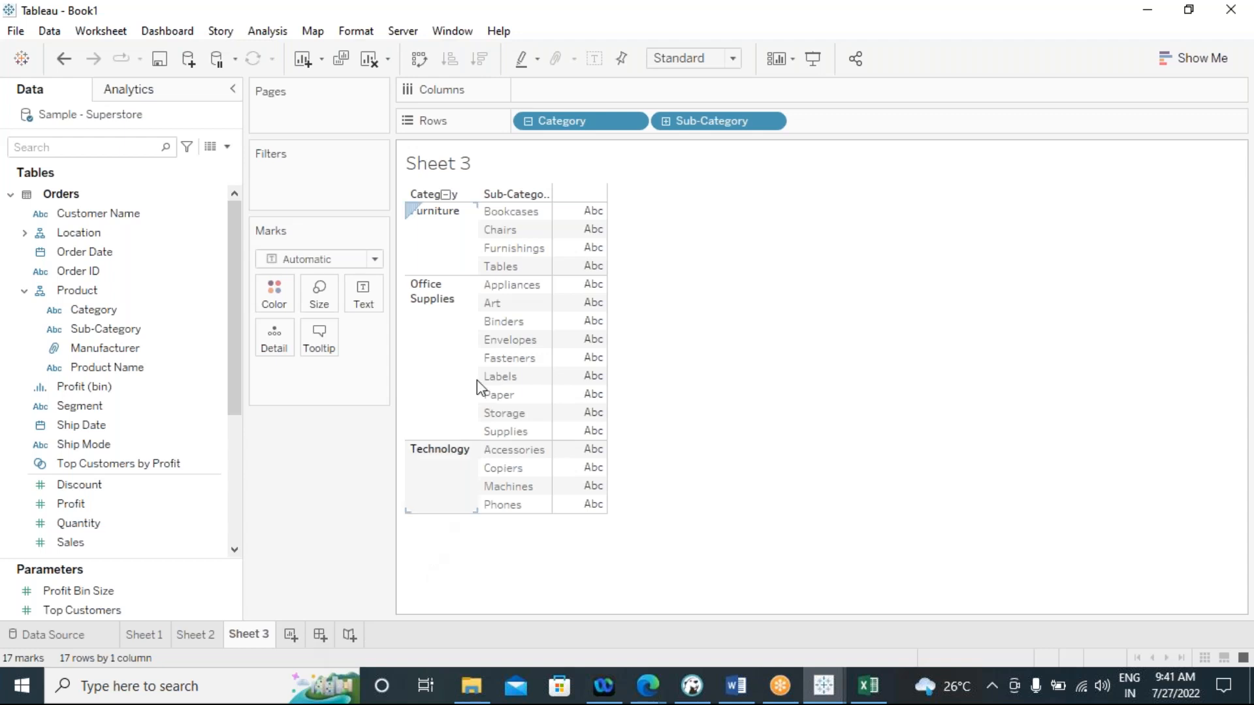
click(166, 487)
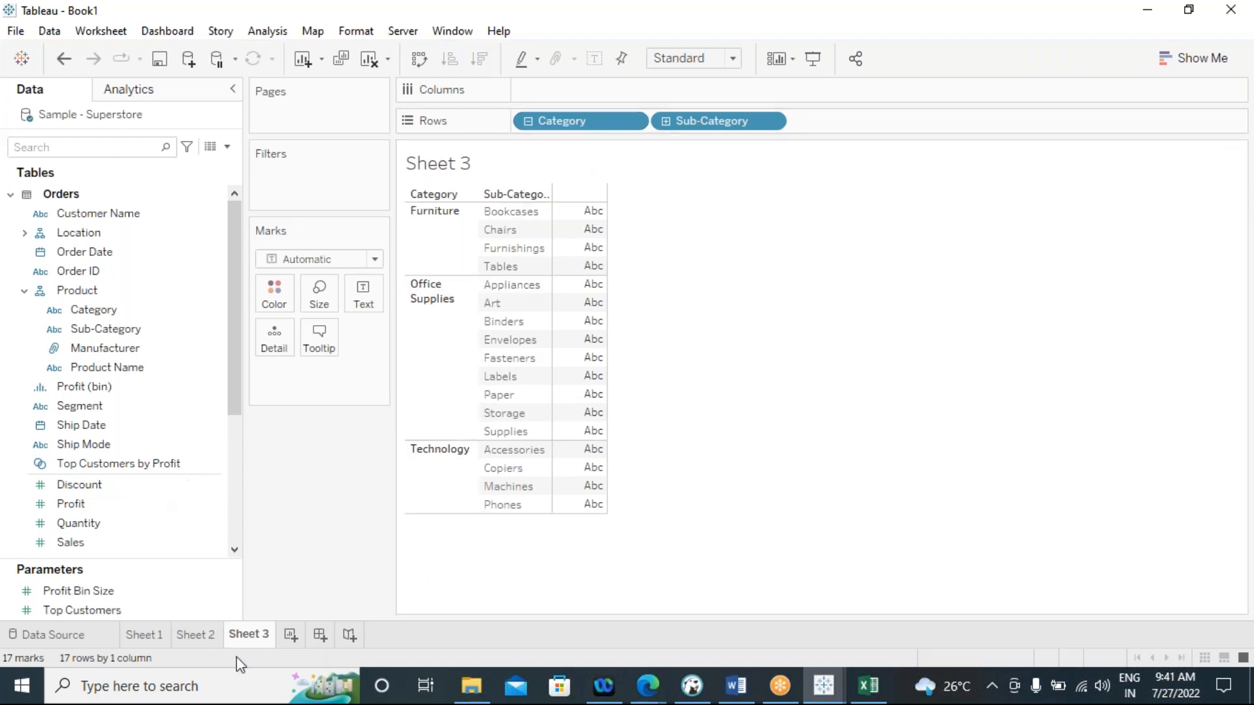
click(370, 59)
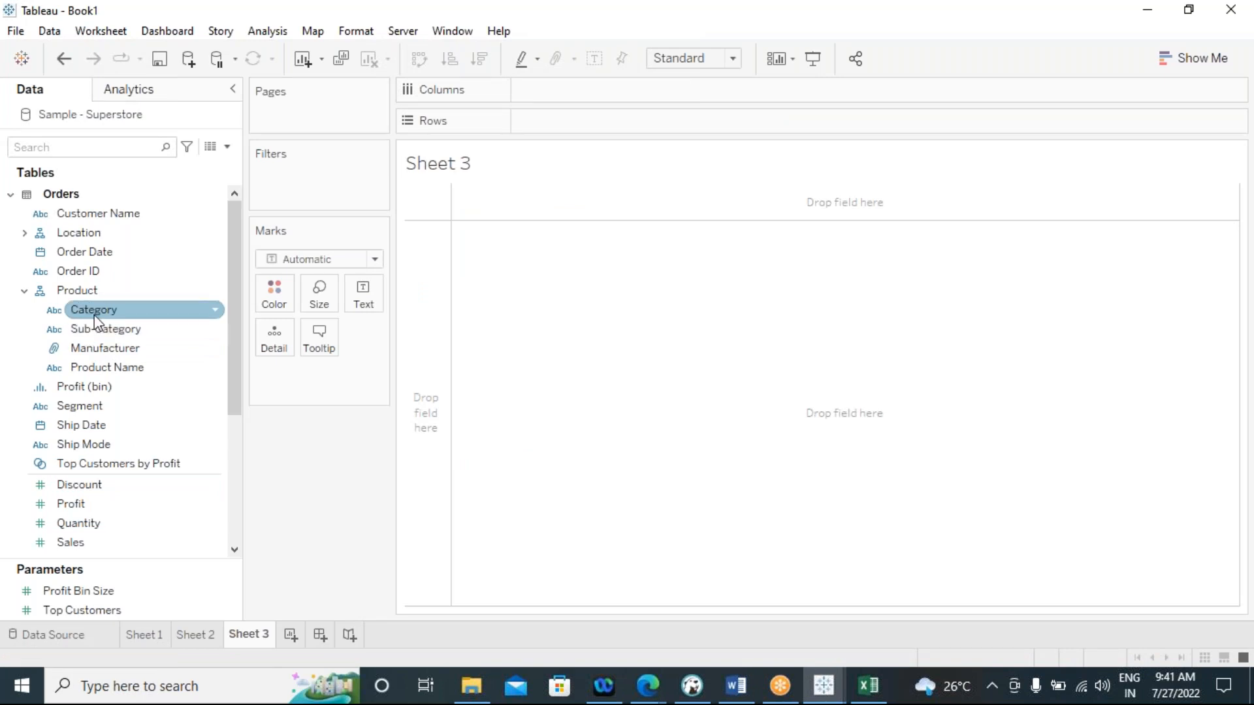
Look through the Orders fields in the data source list and collapse the Product hierarchy
scroll(145, 446, down, 3)
scroll(124, 454, up, 3)
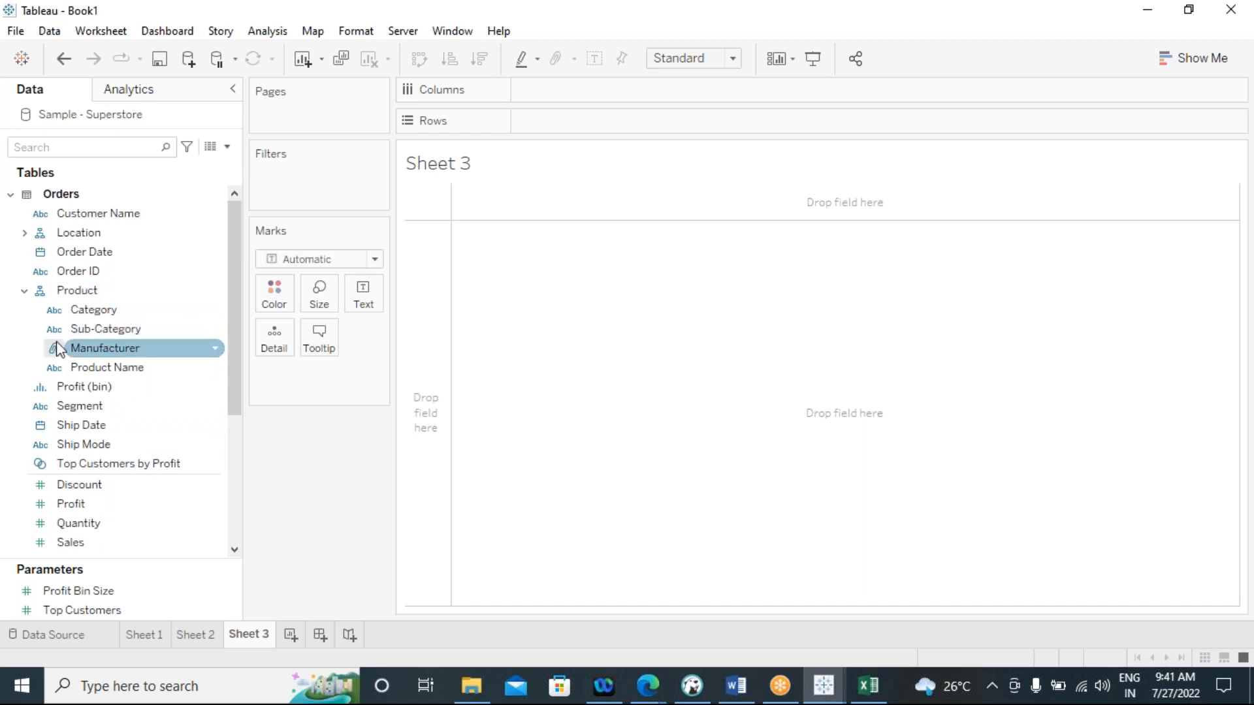
scroll(57, 346, down, 3)
scroll(123, 437, up, 3)
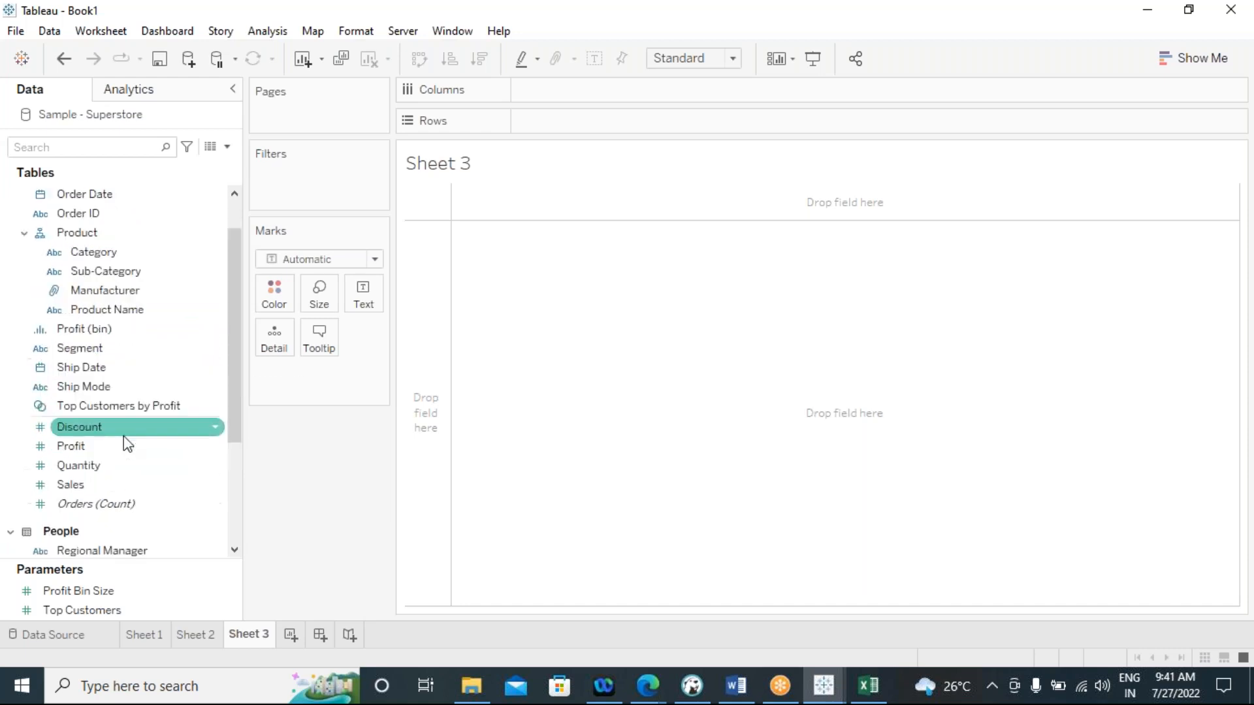
click(24, 290)
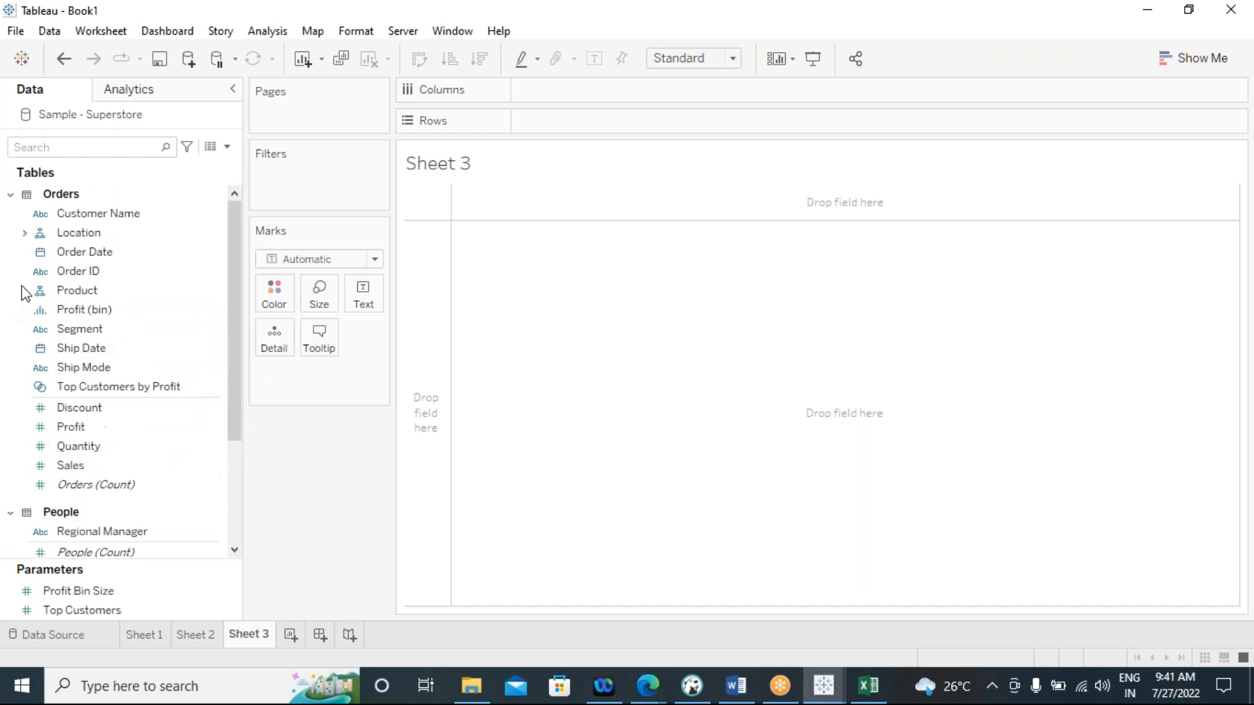
Expand the Location hierarchy of the Orders table and select its Region field
click(24, 233)
click(78, 270)
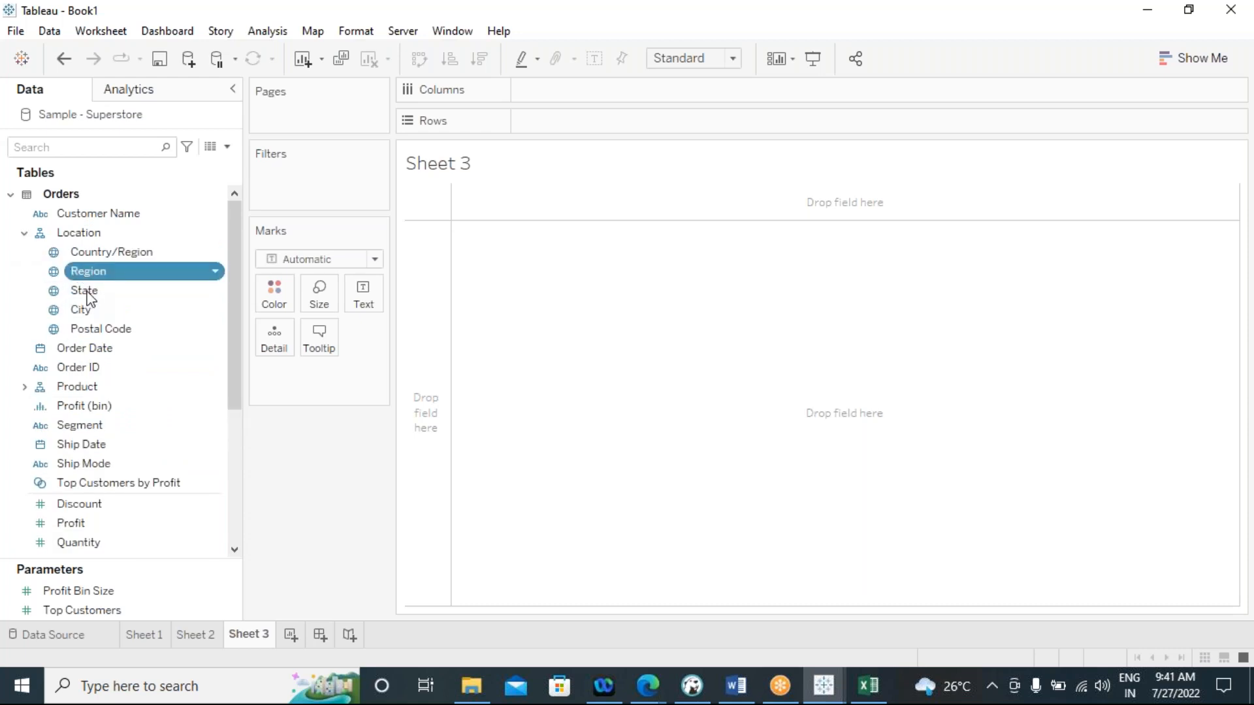
drag(88, 271, 791, 412)
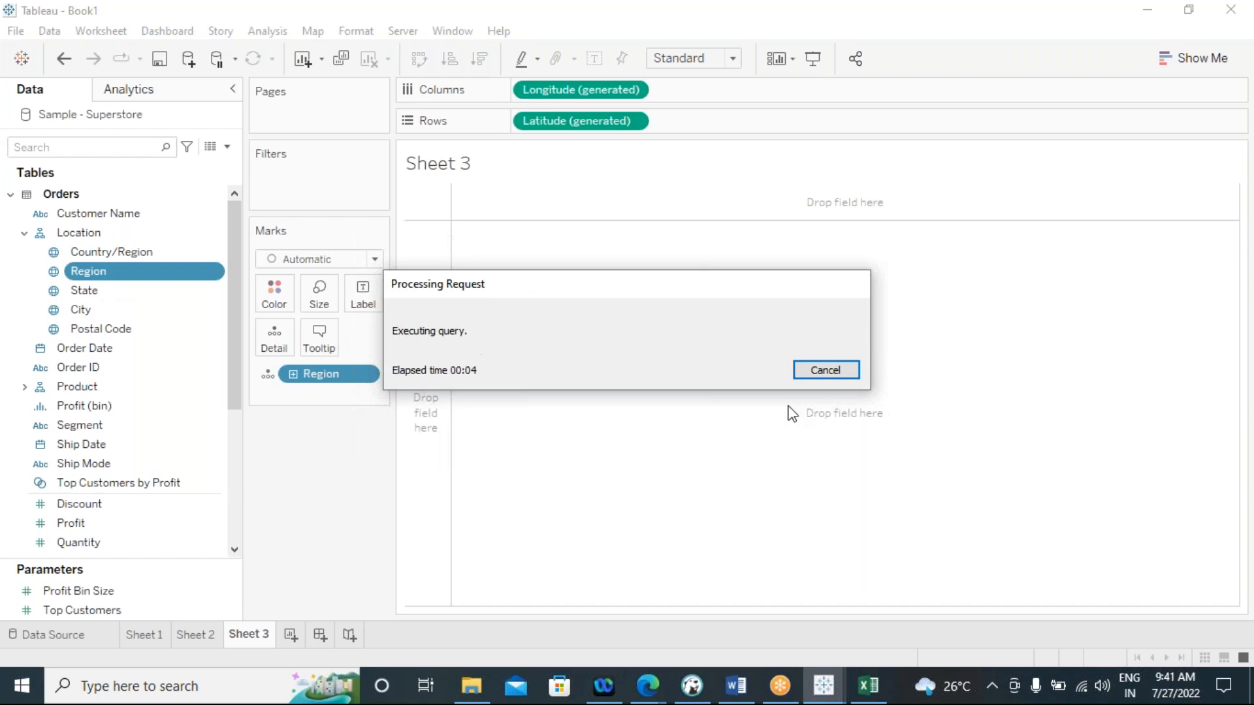
click(818, 363)
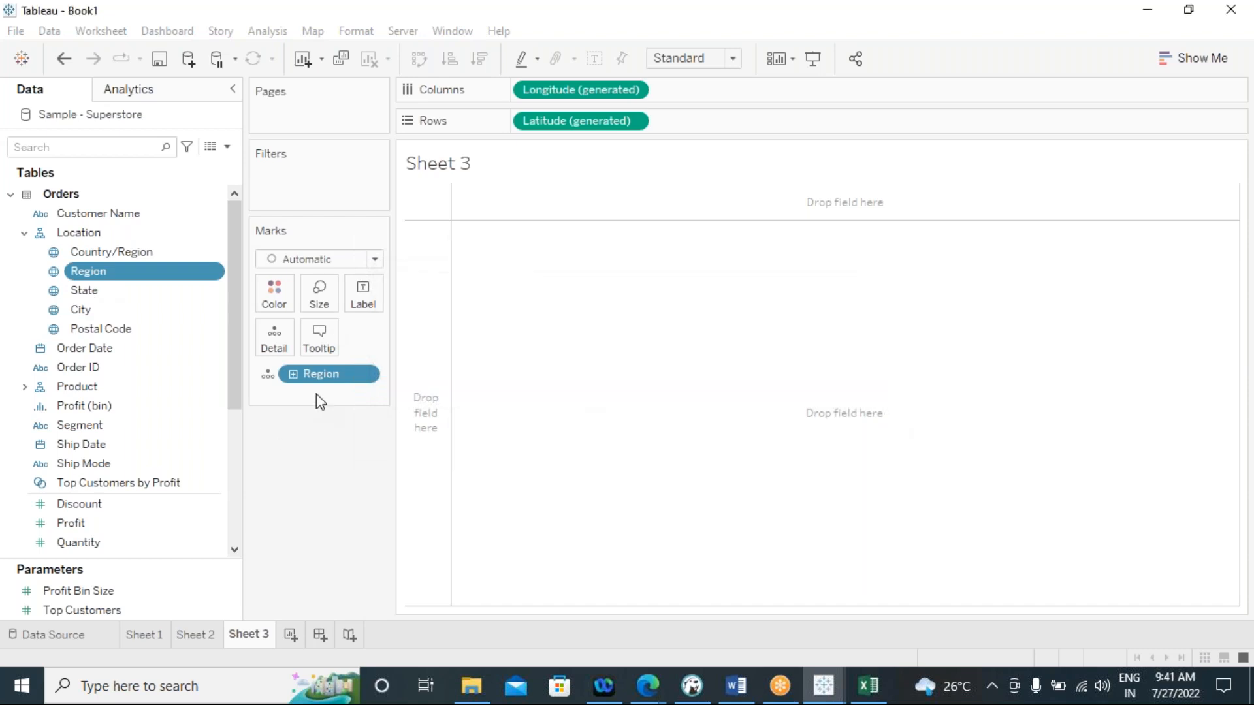
drag(324, 382, 322, 431)
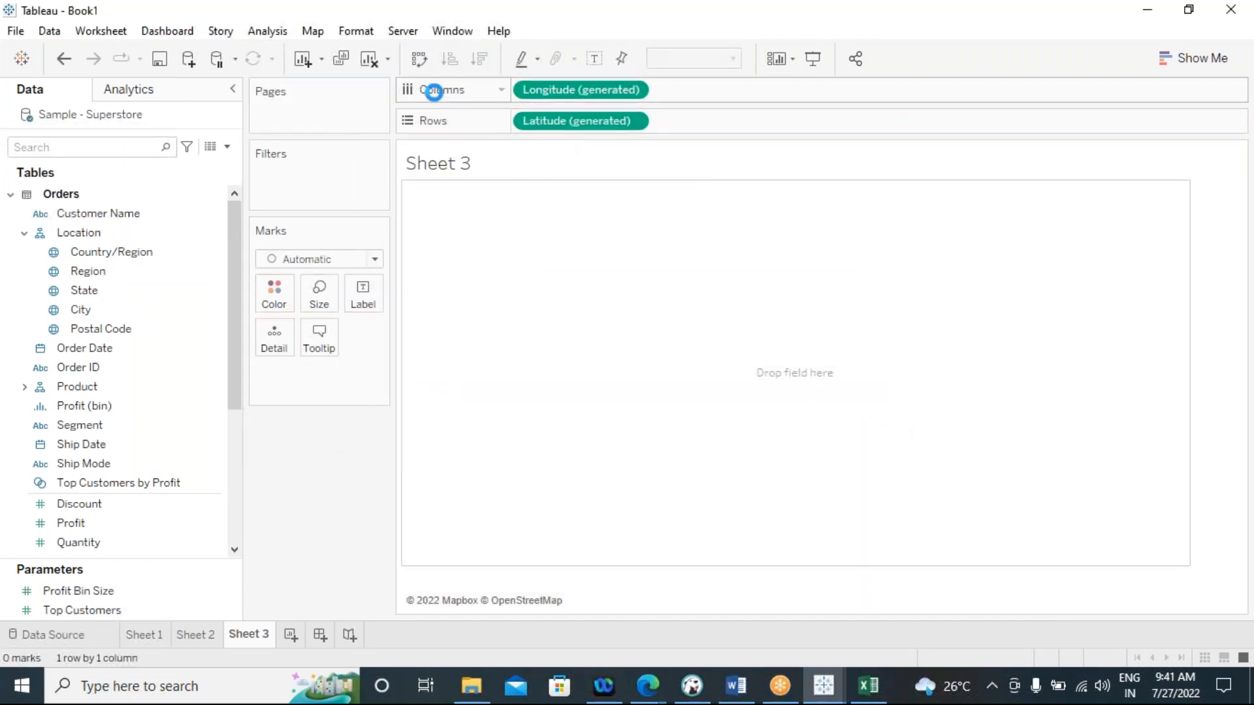
click(373, 61)
Place Region on the Rows of Sheet 3, followed by State to its right
click(96, 271)
drag(96, 271, 568, 124)
click(96, 329)
click(90, 293)
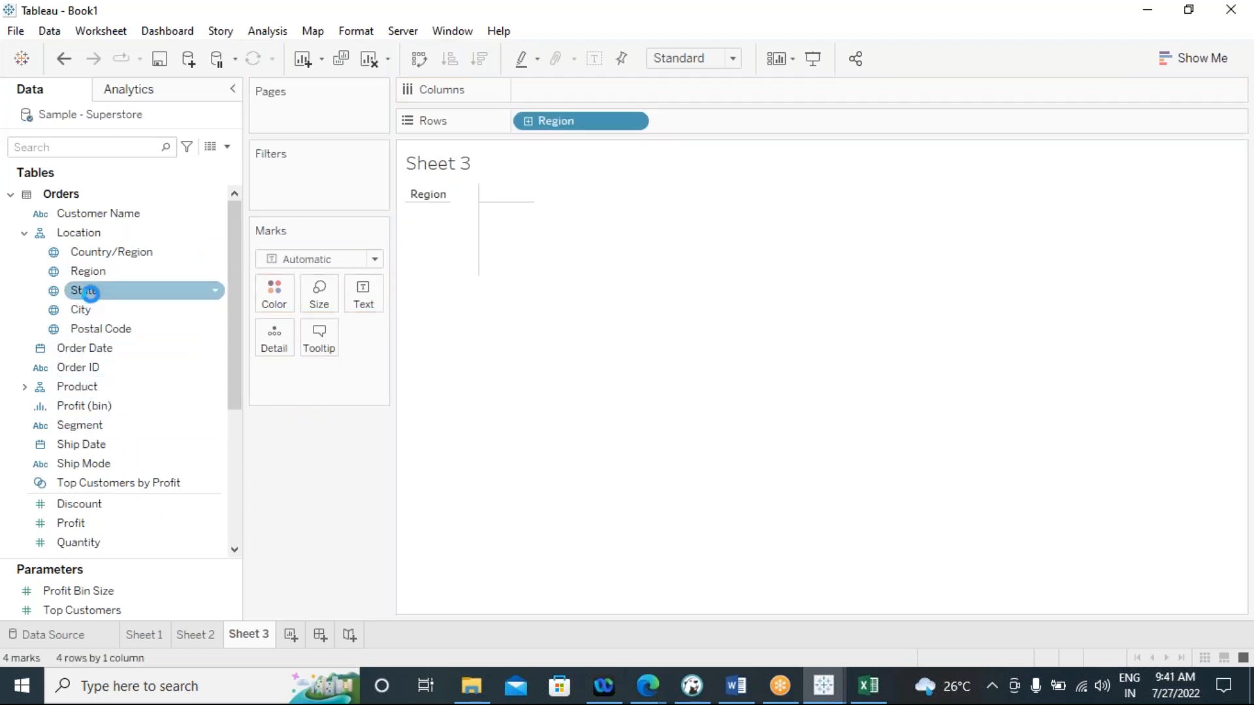
drag(90, 292, 692, 120)
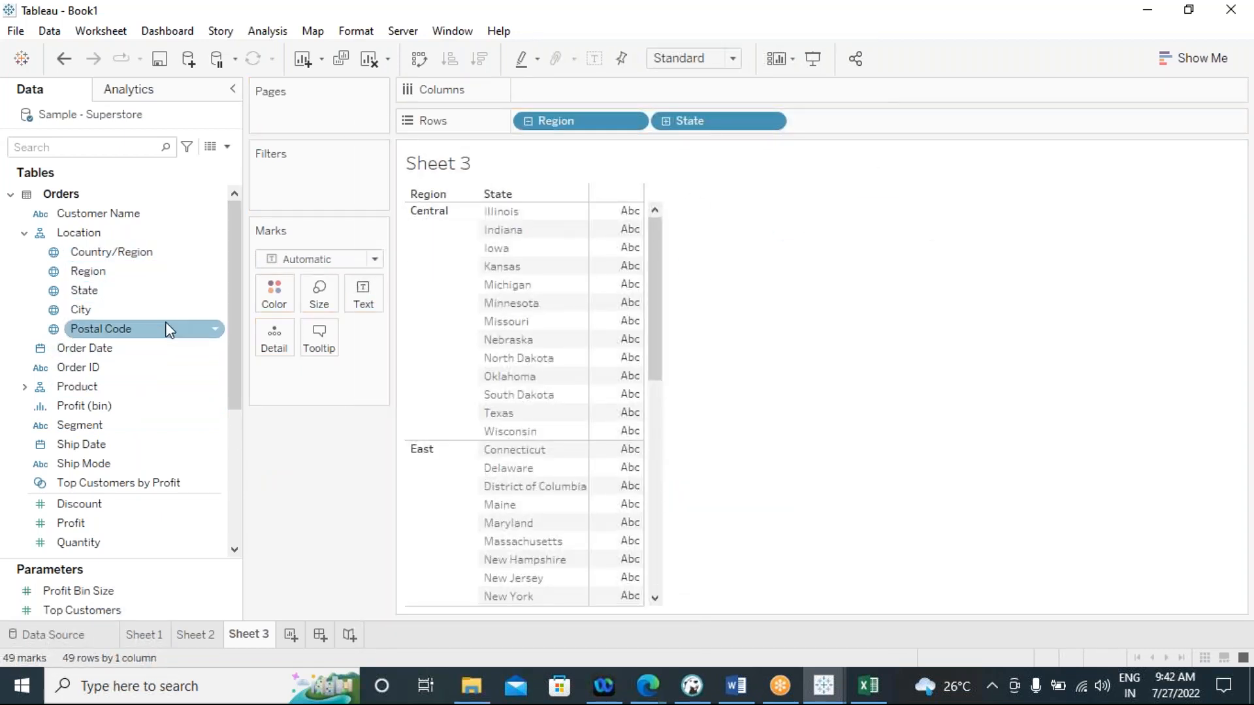
Show an interactive filter for the Region field beside the Sheet 3 view
click(180, 273)
right_click(178, 267)
click(196, 300)
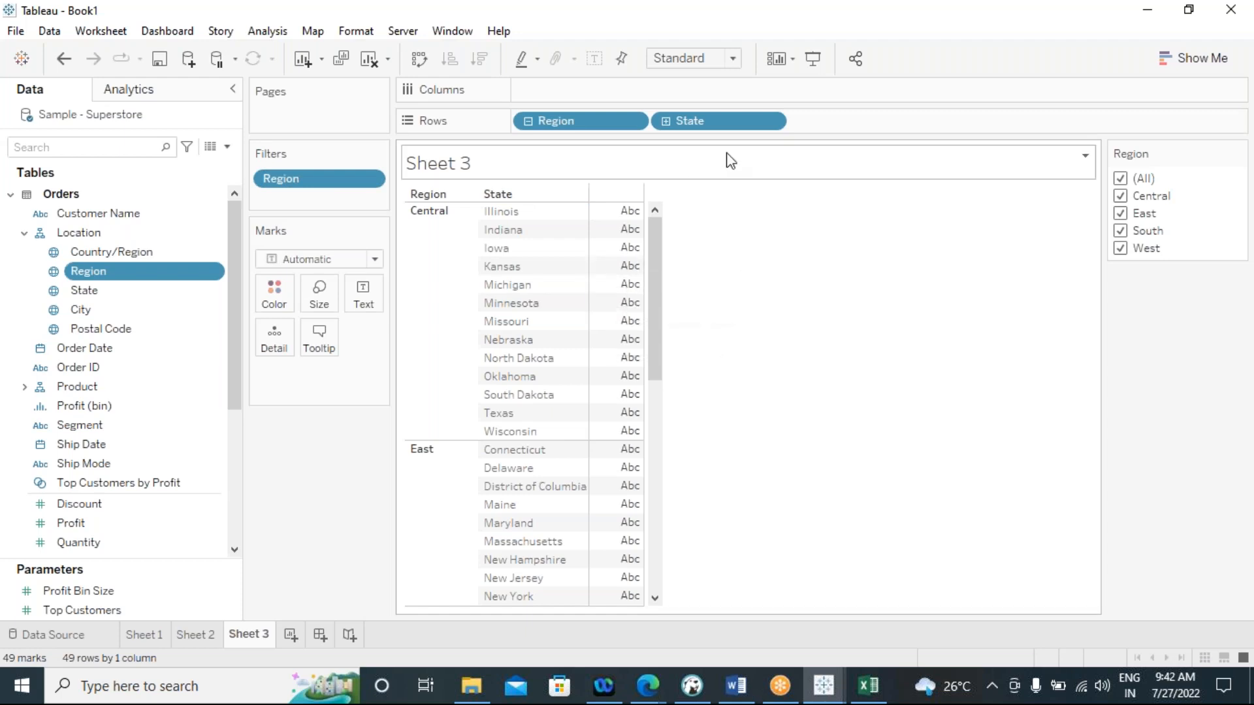
Filter State to the top 5 by the sum of Sales
click(770, 123)
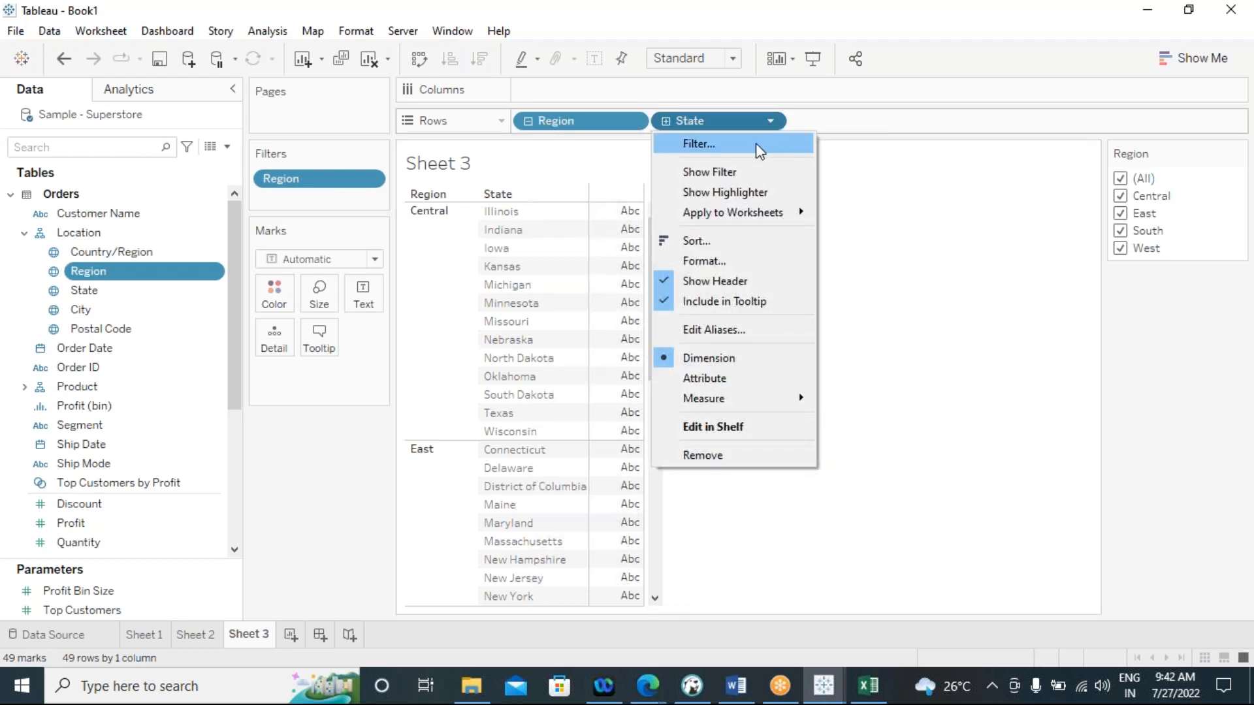
click(755, 143)
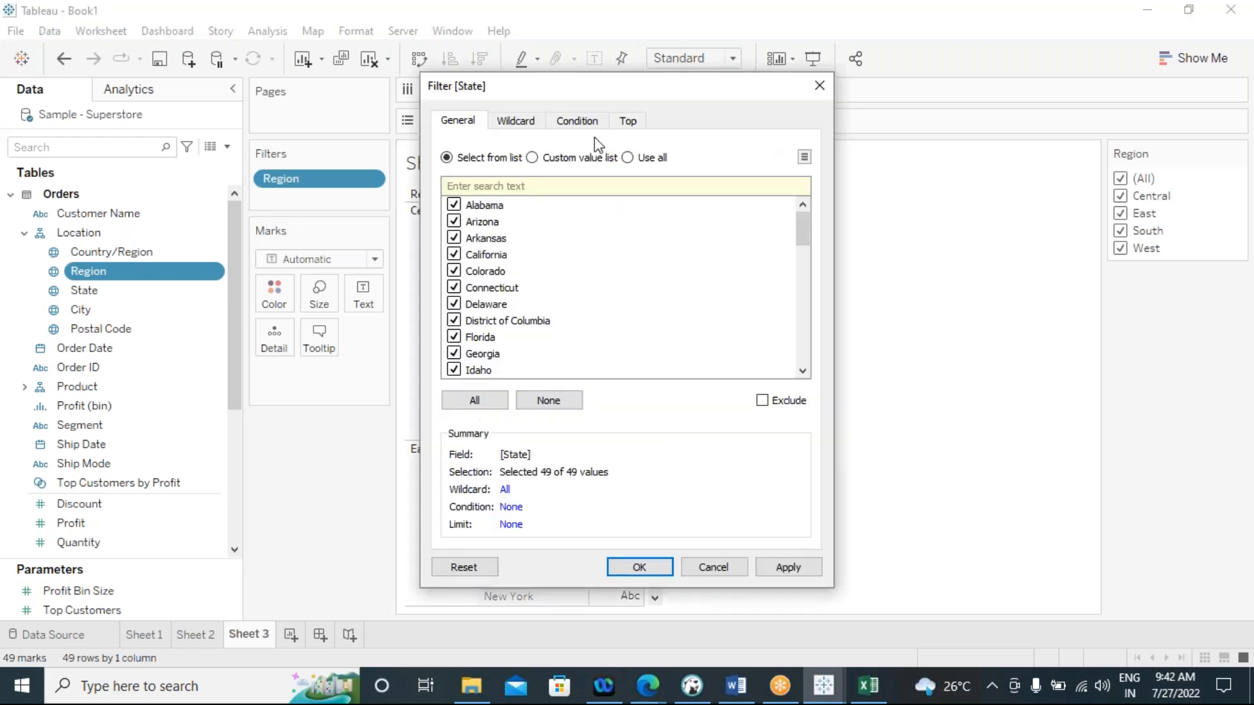
click(585, 123)
click(639, 125)
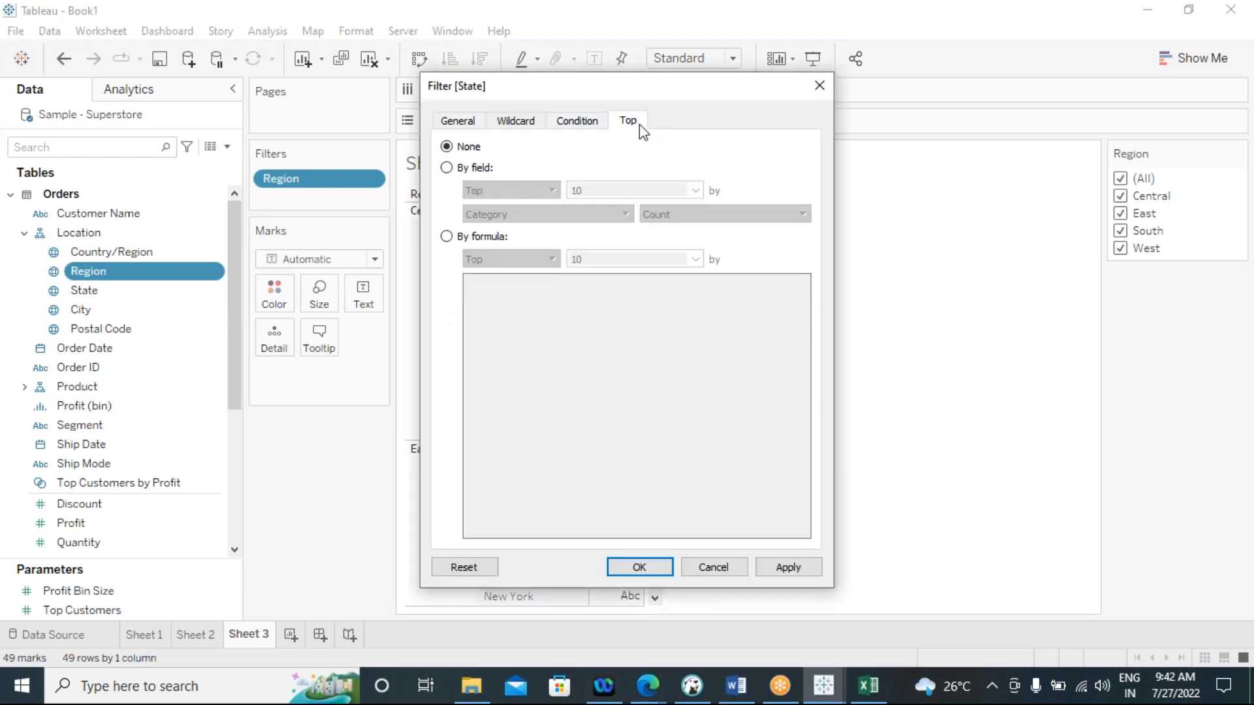
click(448, 168)
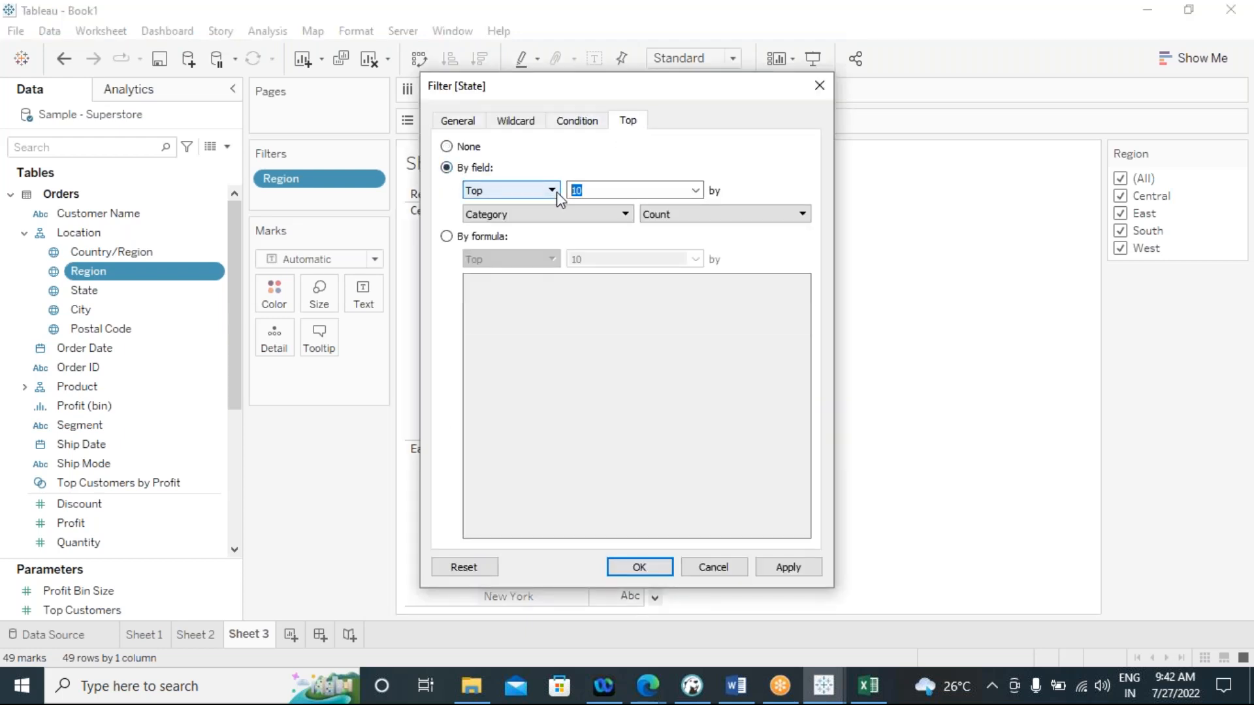
text(5)
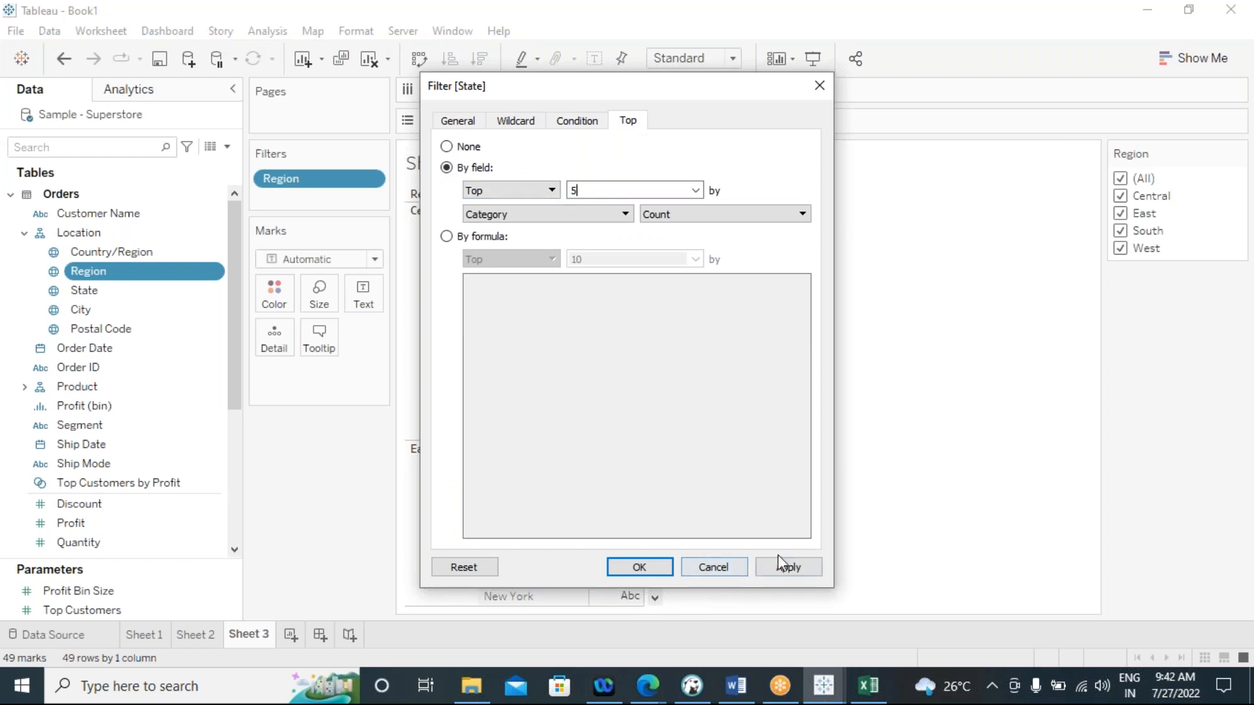
click(625, 215)
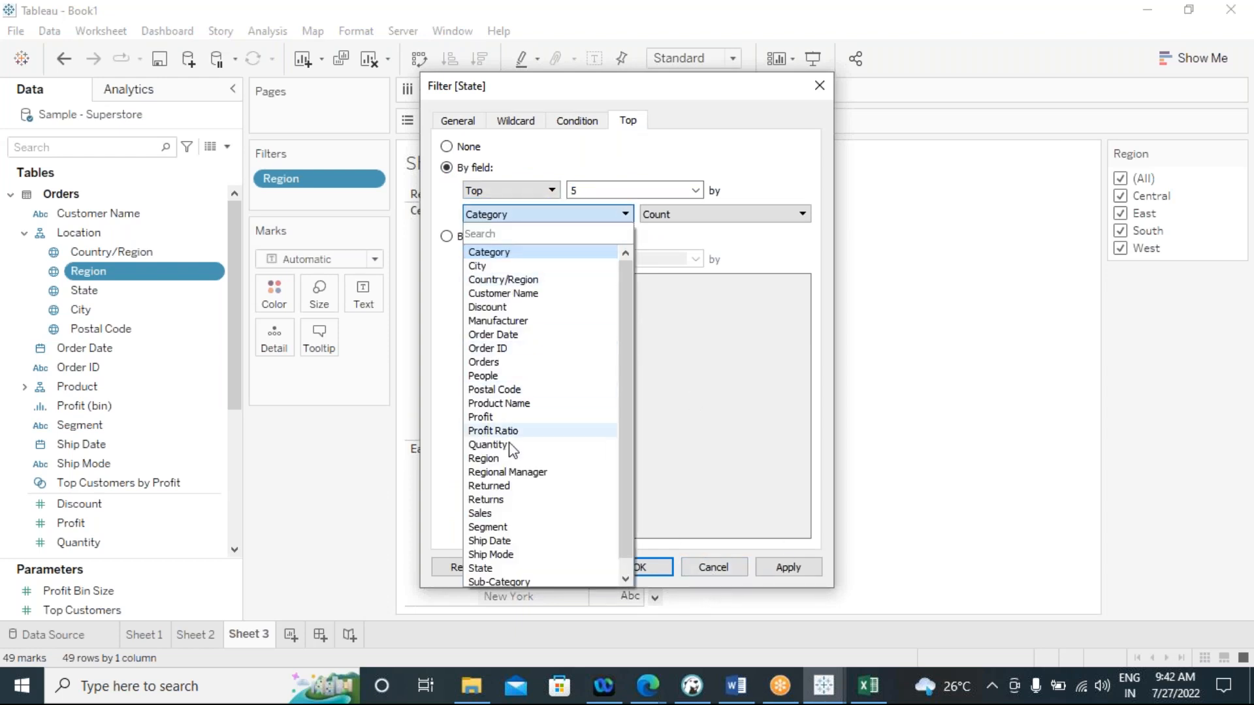
click(519, 514)
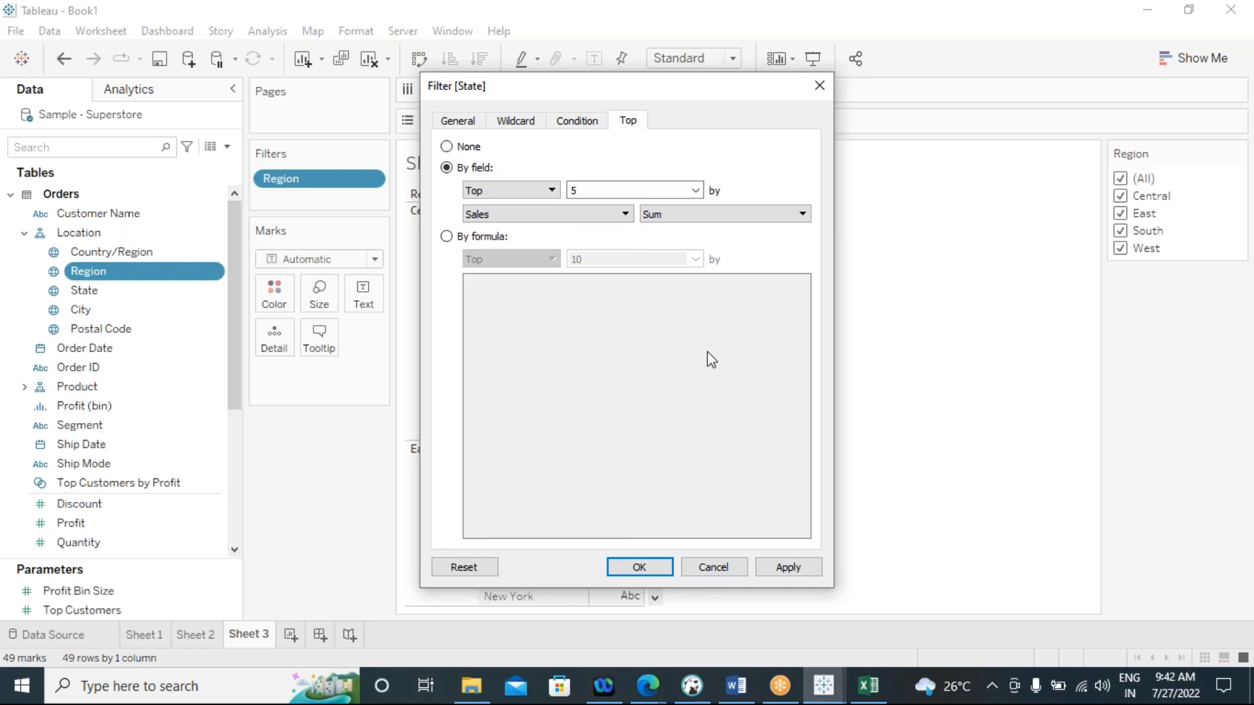
click(787, 569)
click(639, 568)
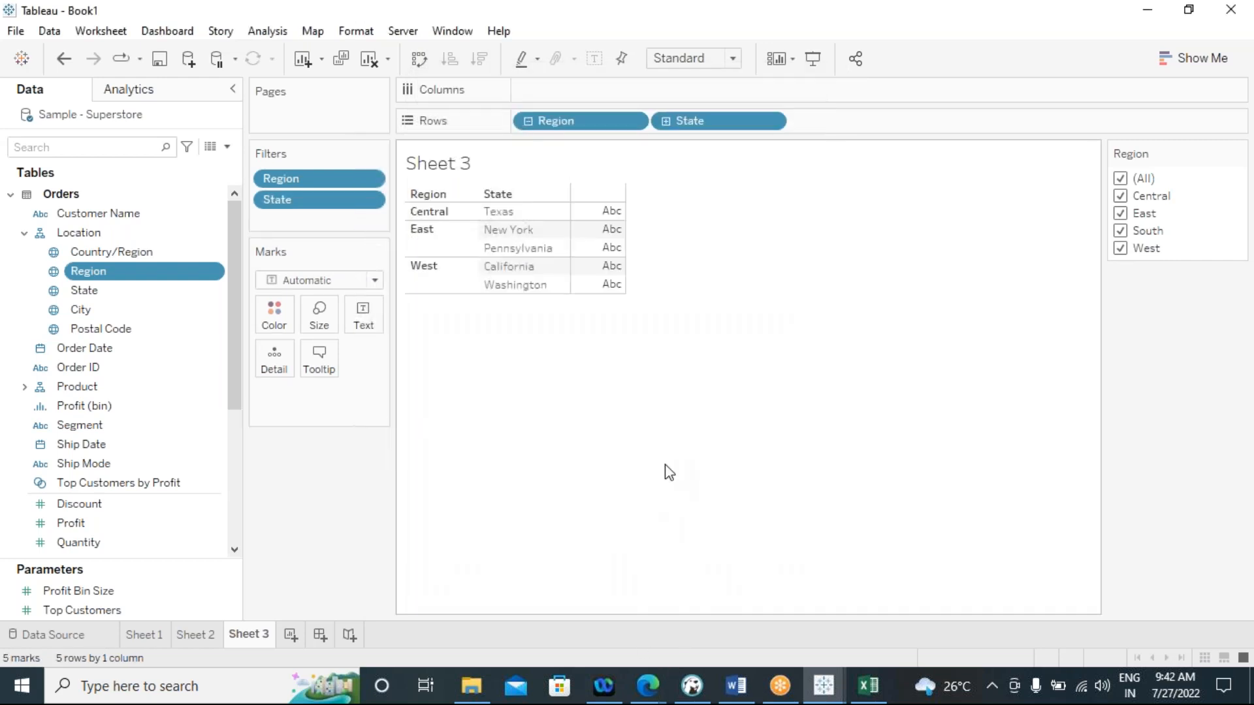
Limit the Region filter to Central by excluding South, West and East
click(1121, 230)
click(1120, 248)
click(1121, 214)
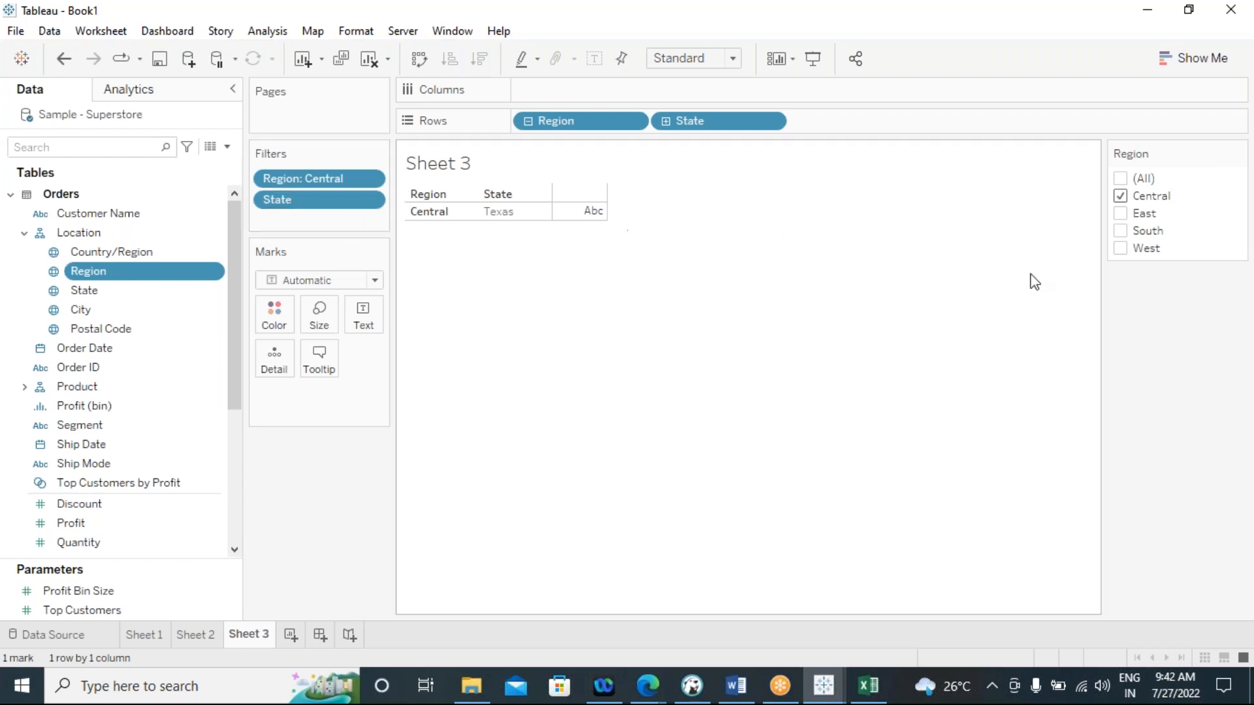
Review the State filter's top-by-field settings and add the Region filter to context
click(366, 205)
click(356, 233)
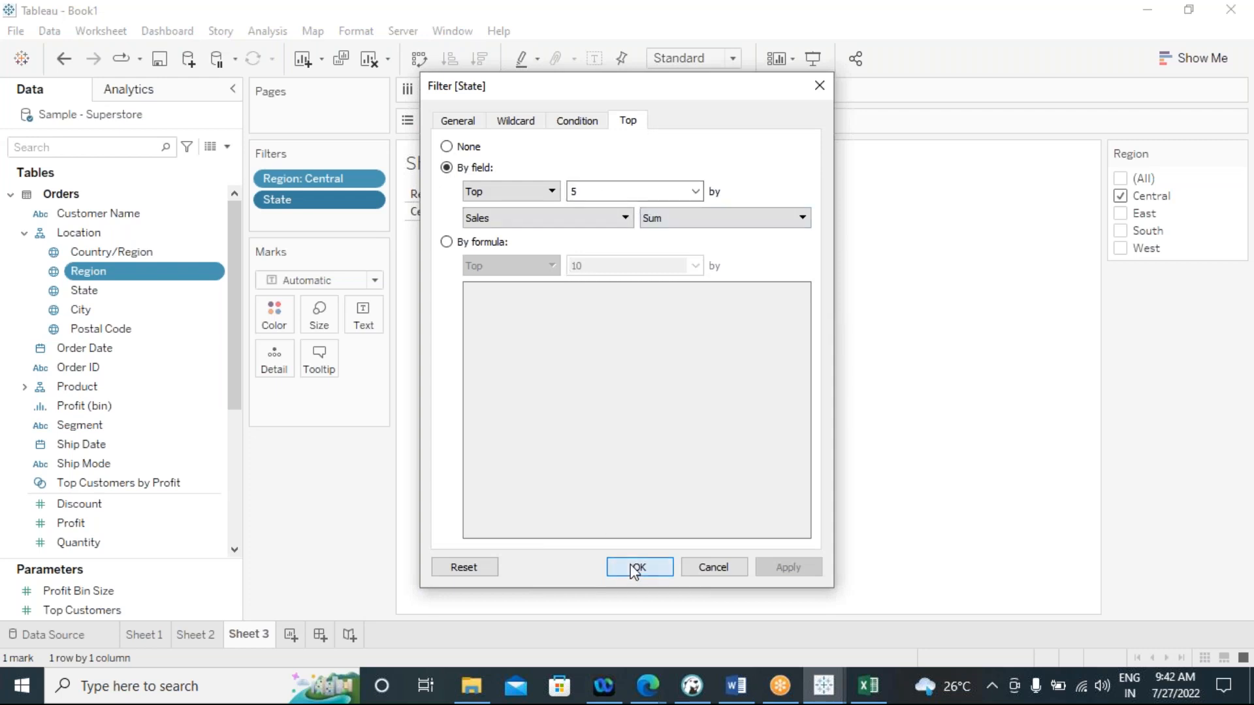
click(638, 559)
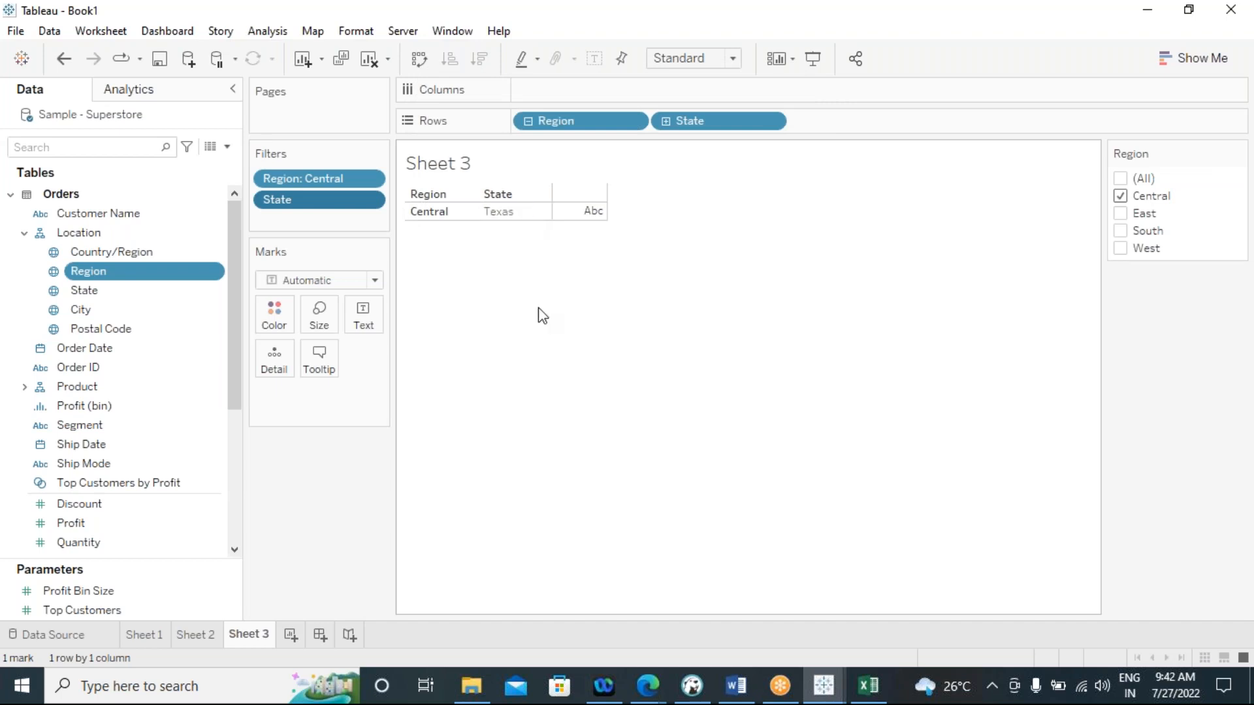
click(370, 180)
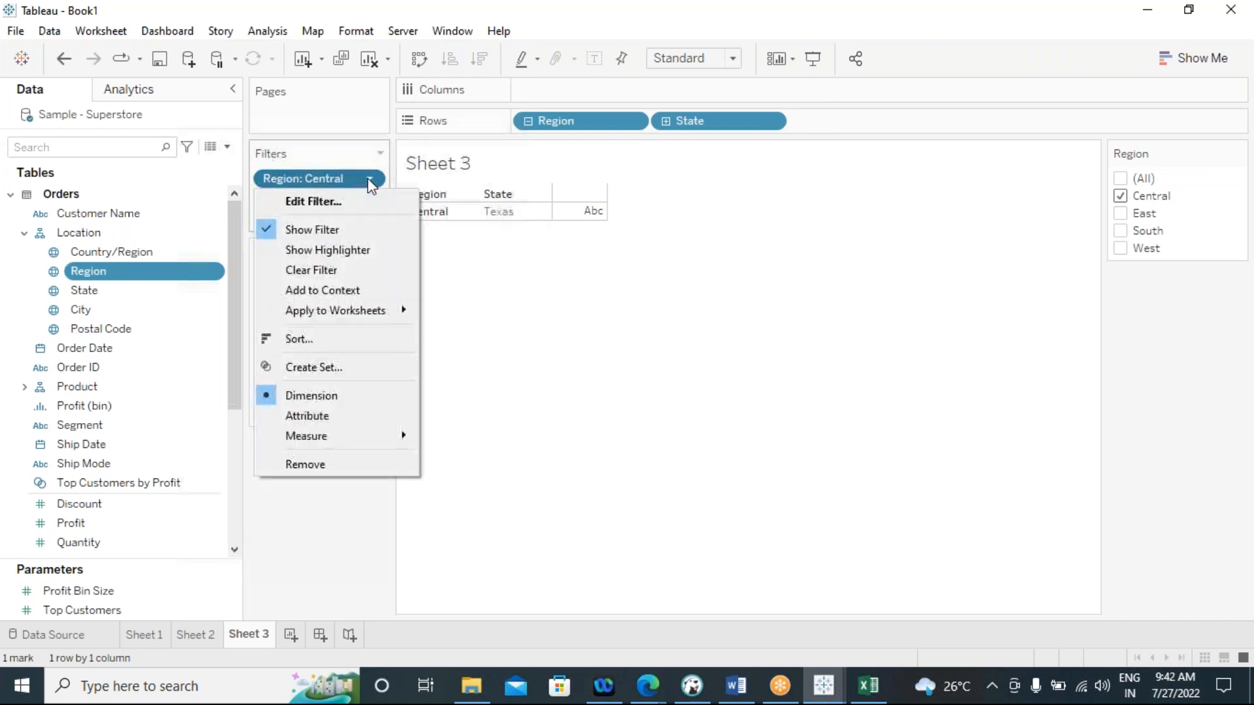
click(332, 291)
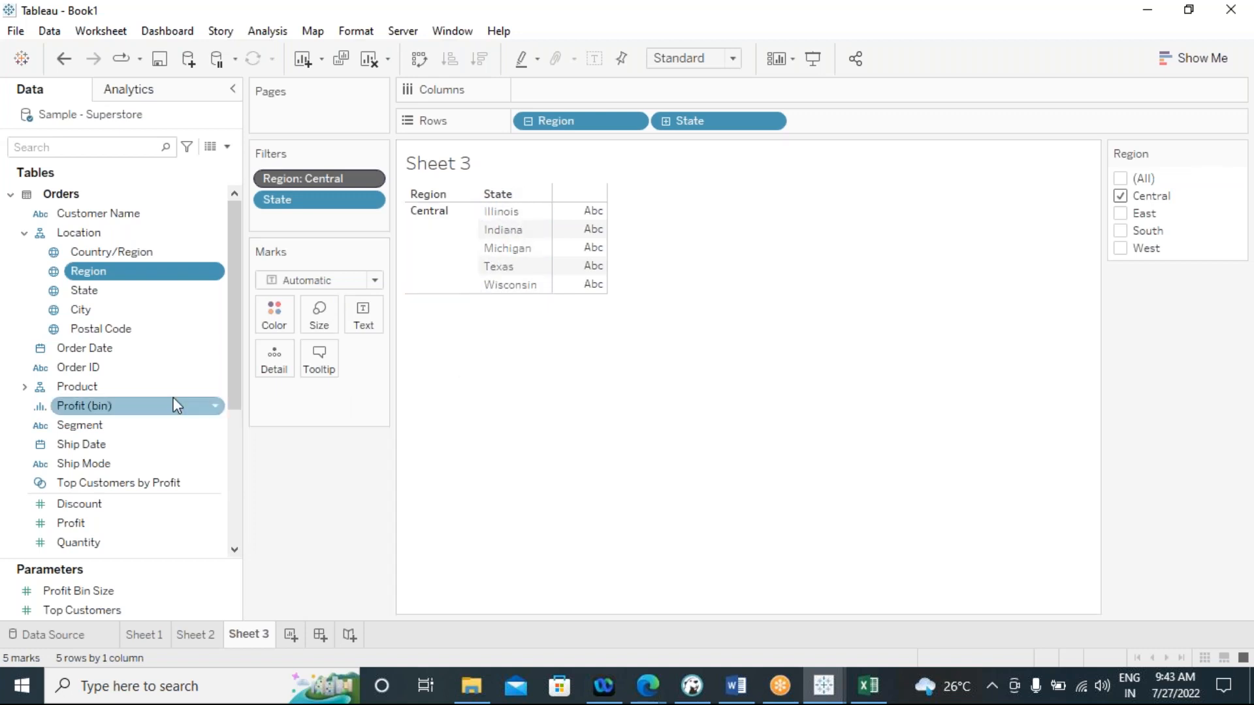
Plot Sales on Columns as labelled bars with the states sorted in descending order
scroll(127, 506, down, 3)
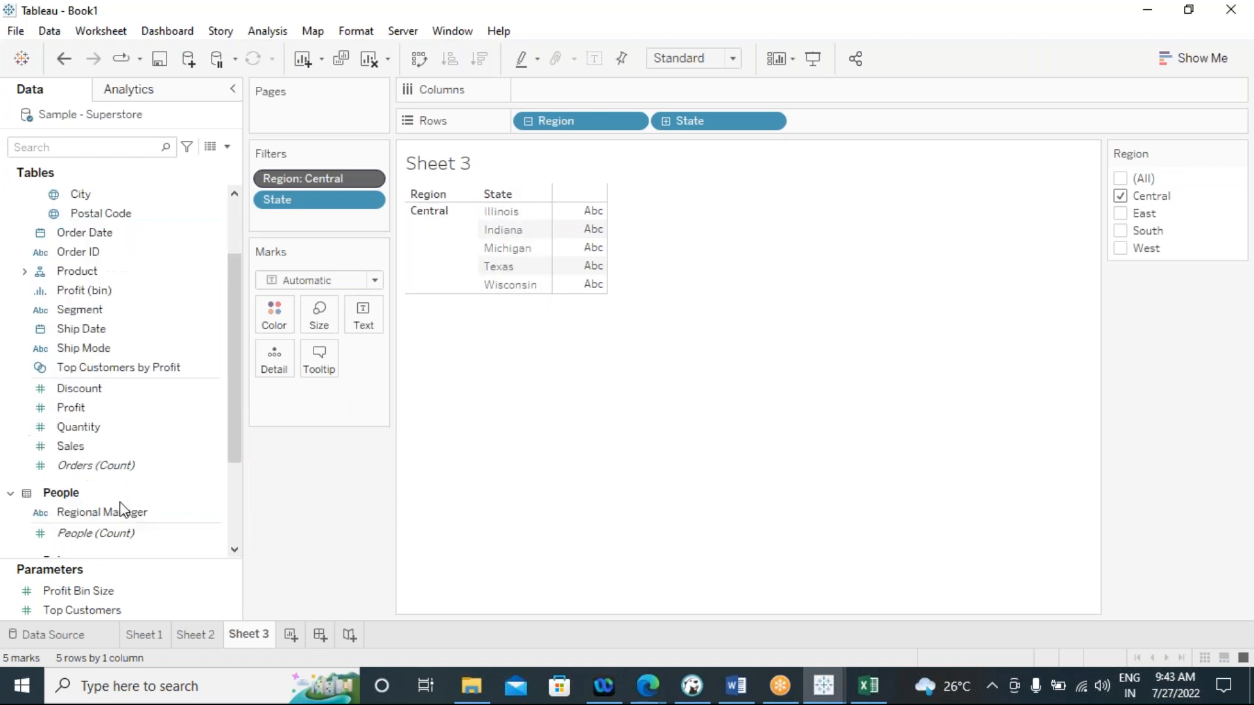
double_click(72, 449)
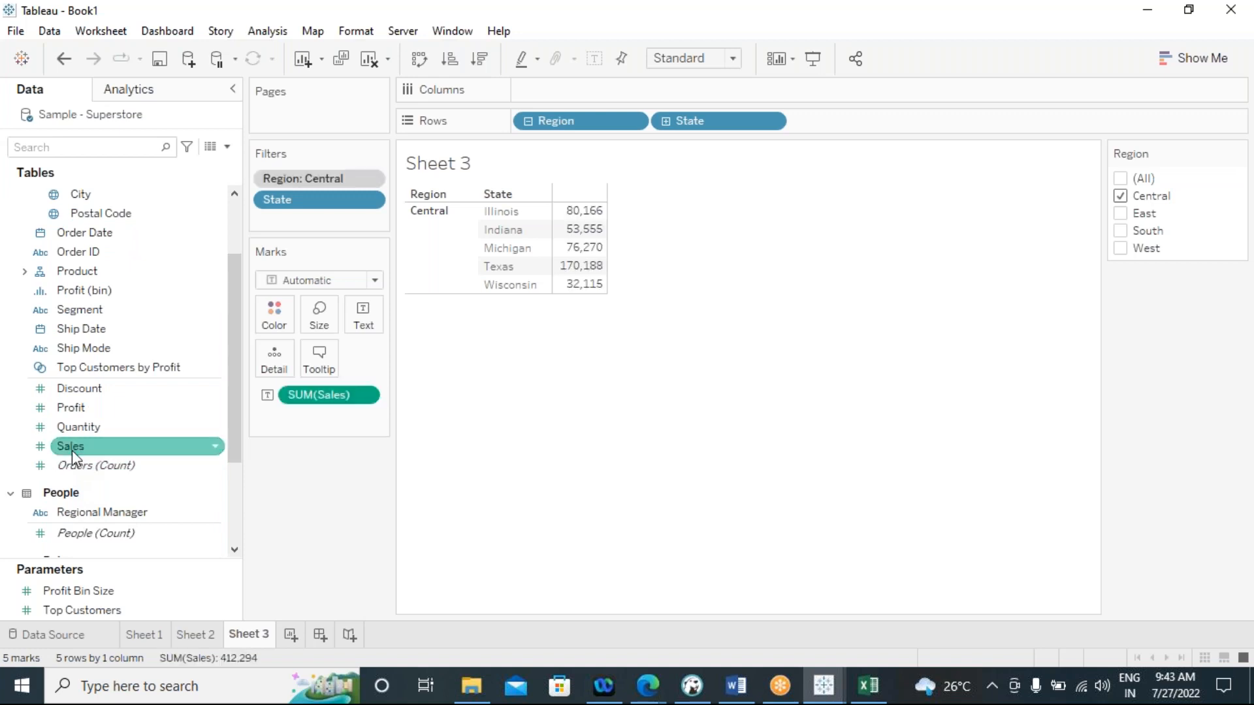
drag(316, 402, 717, 96)
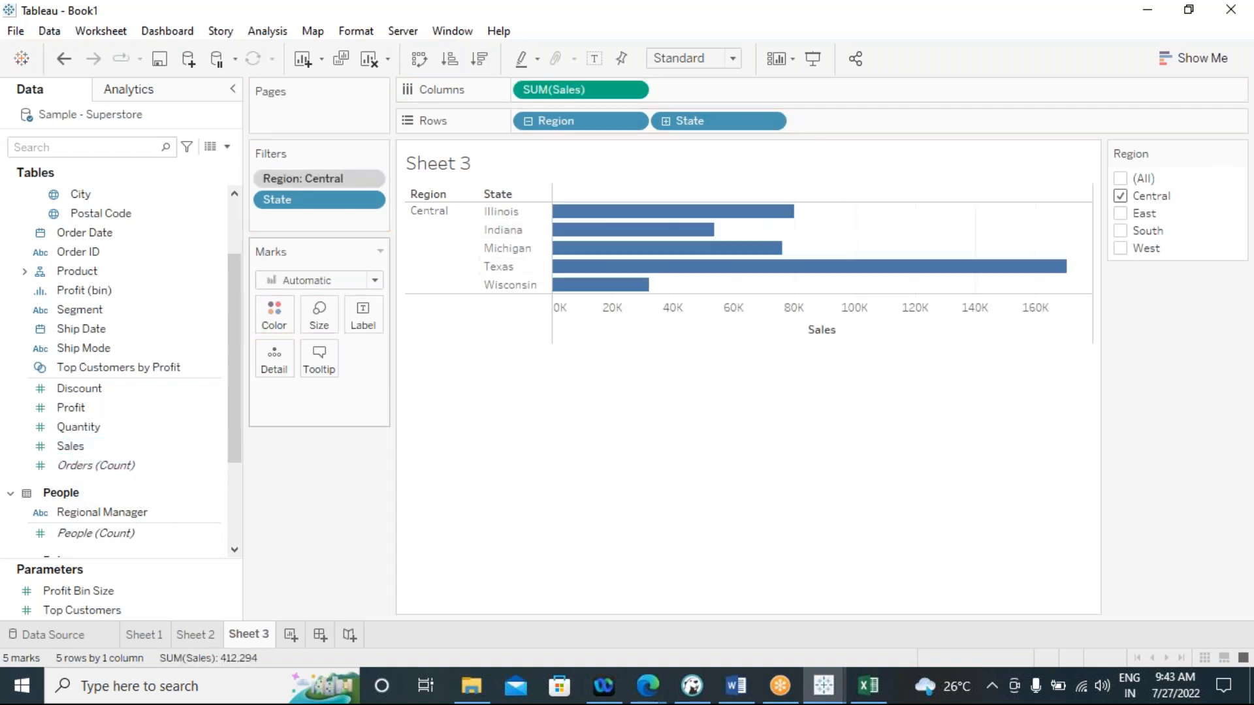
click(479, 59)
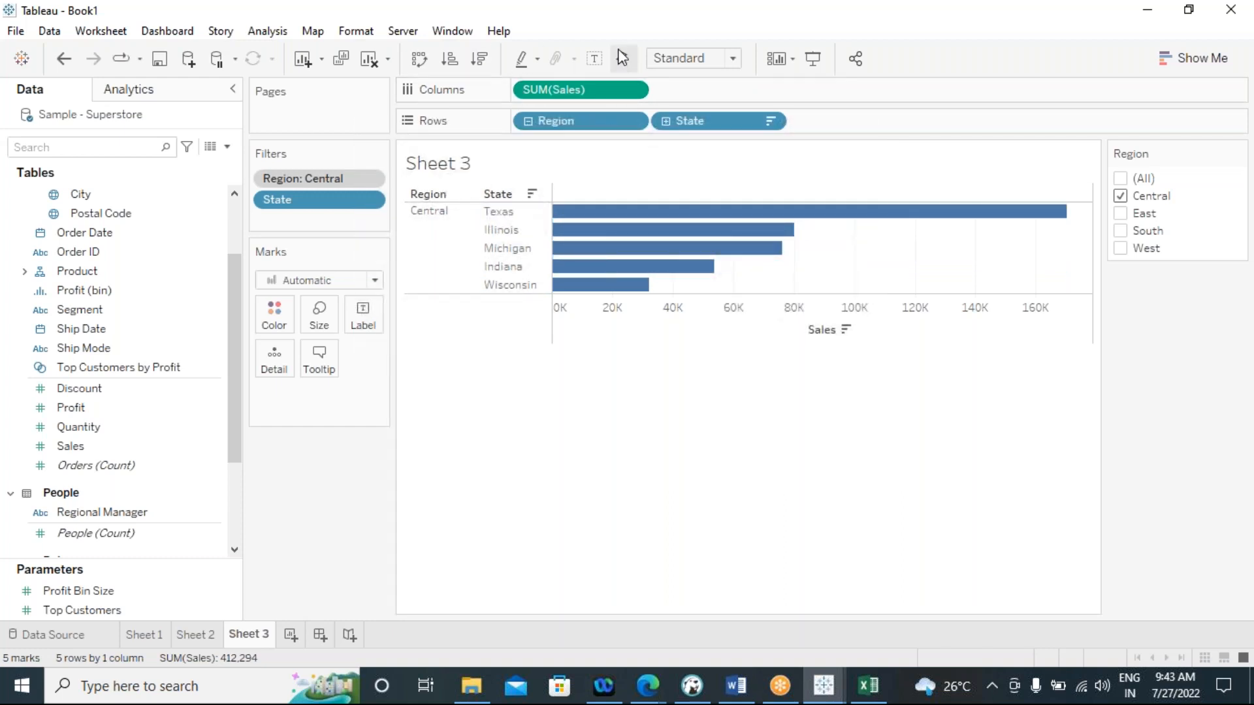
click(594, 58)
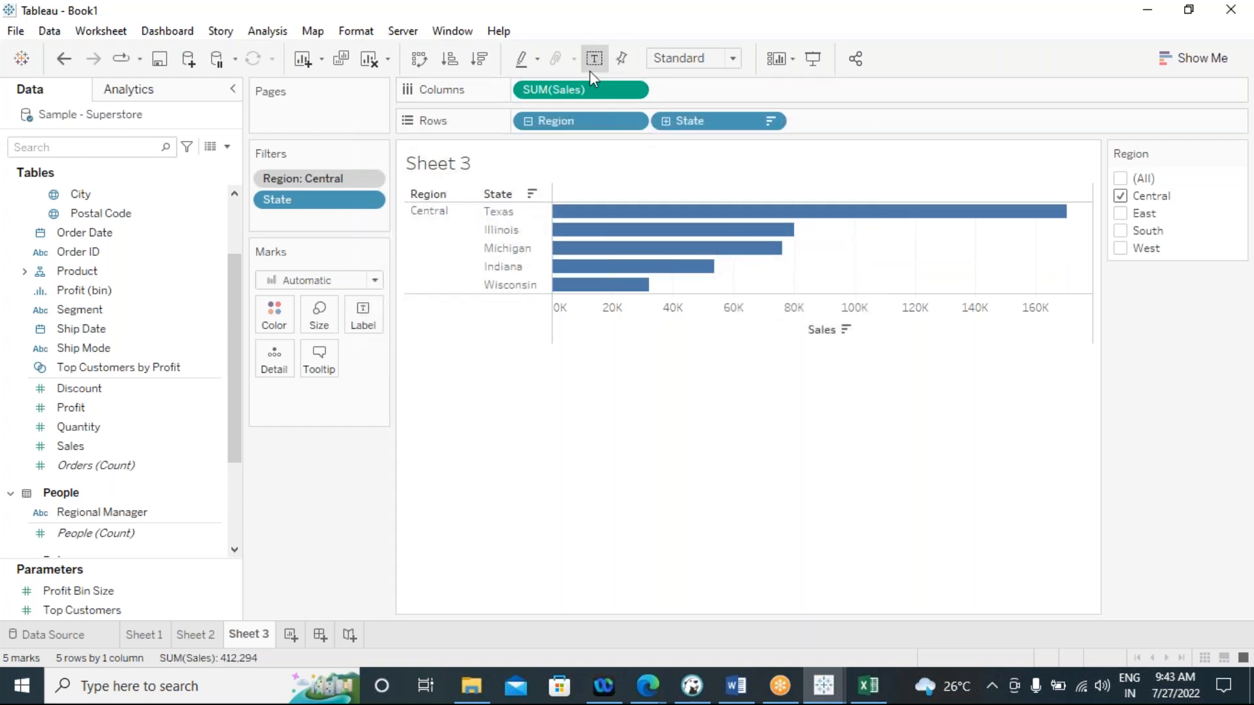
Inspect the top 5 state bars with the Region filter set to East only, followed by South only
click(1121, 196)
click(1121, 212)
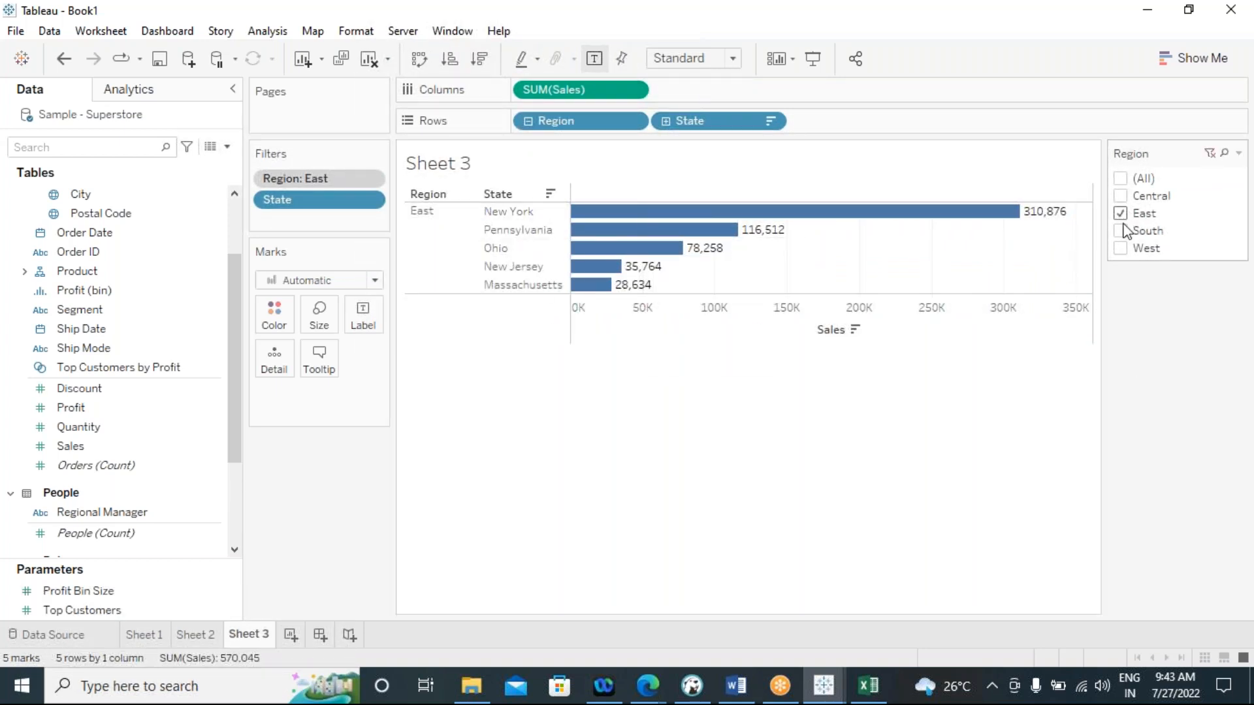
click(1120, 213)
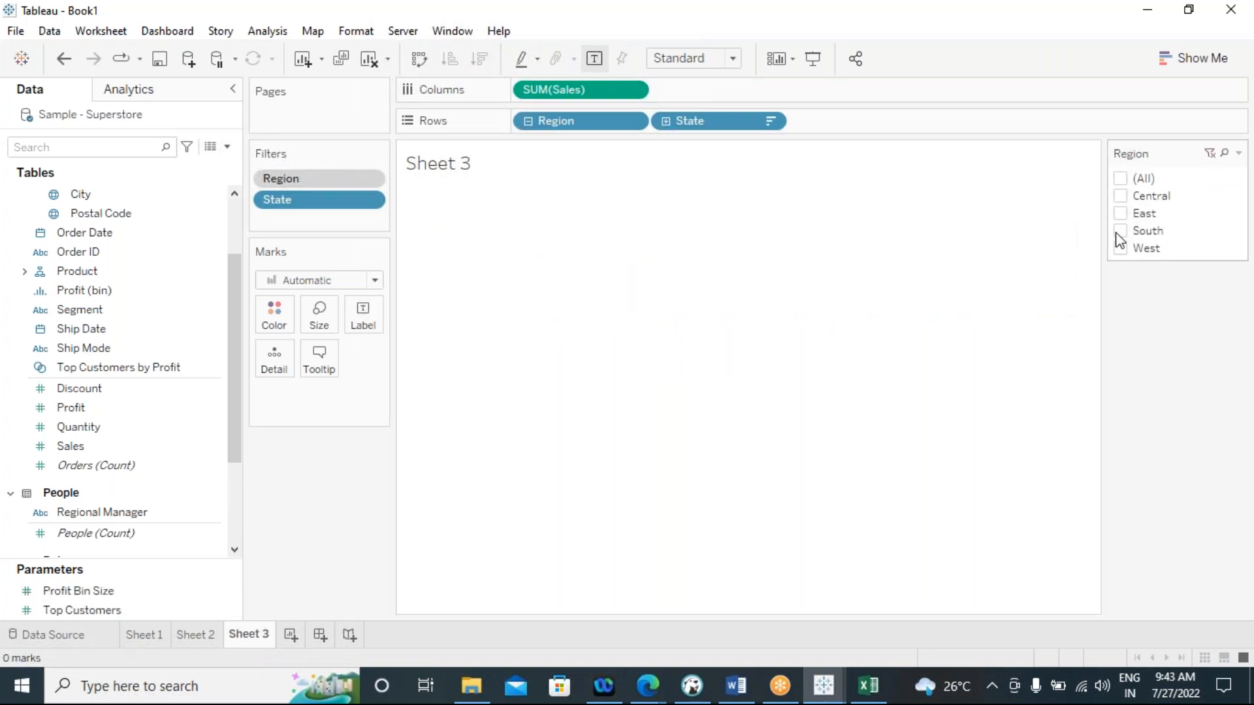
click(1119, 231)
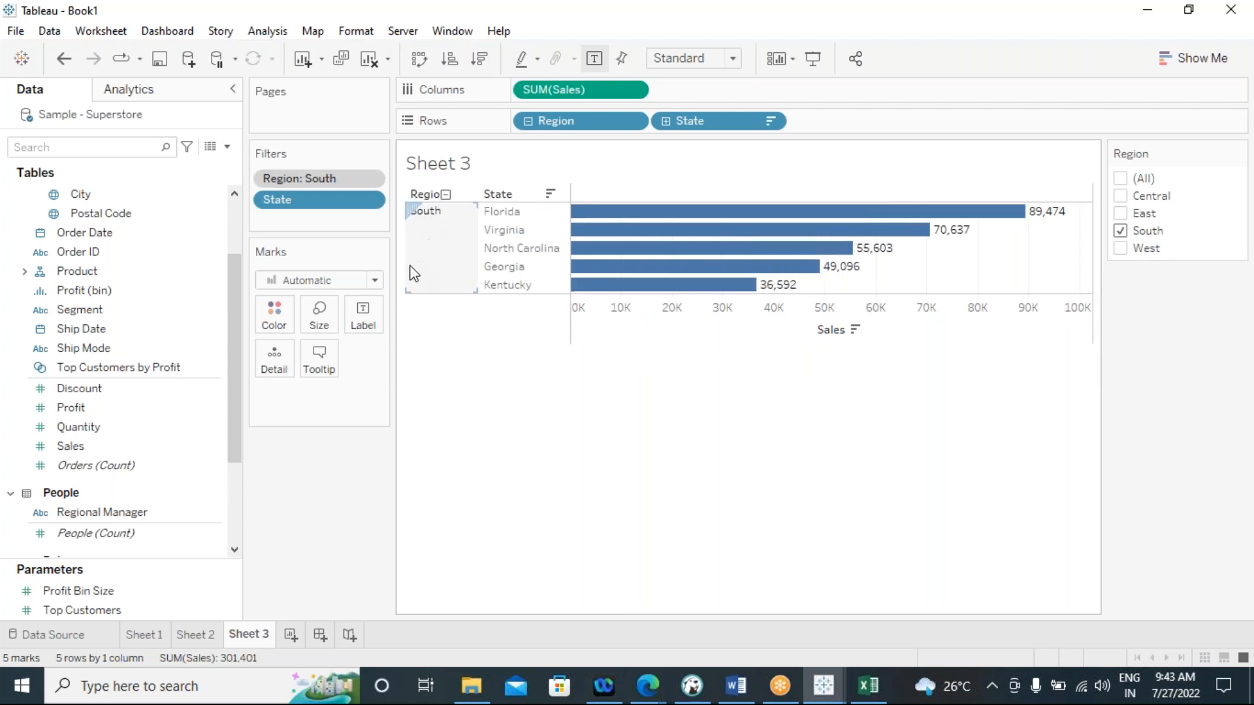
Include all regions in the Region filter and remove Region from Rows
click(1121, 179)
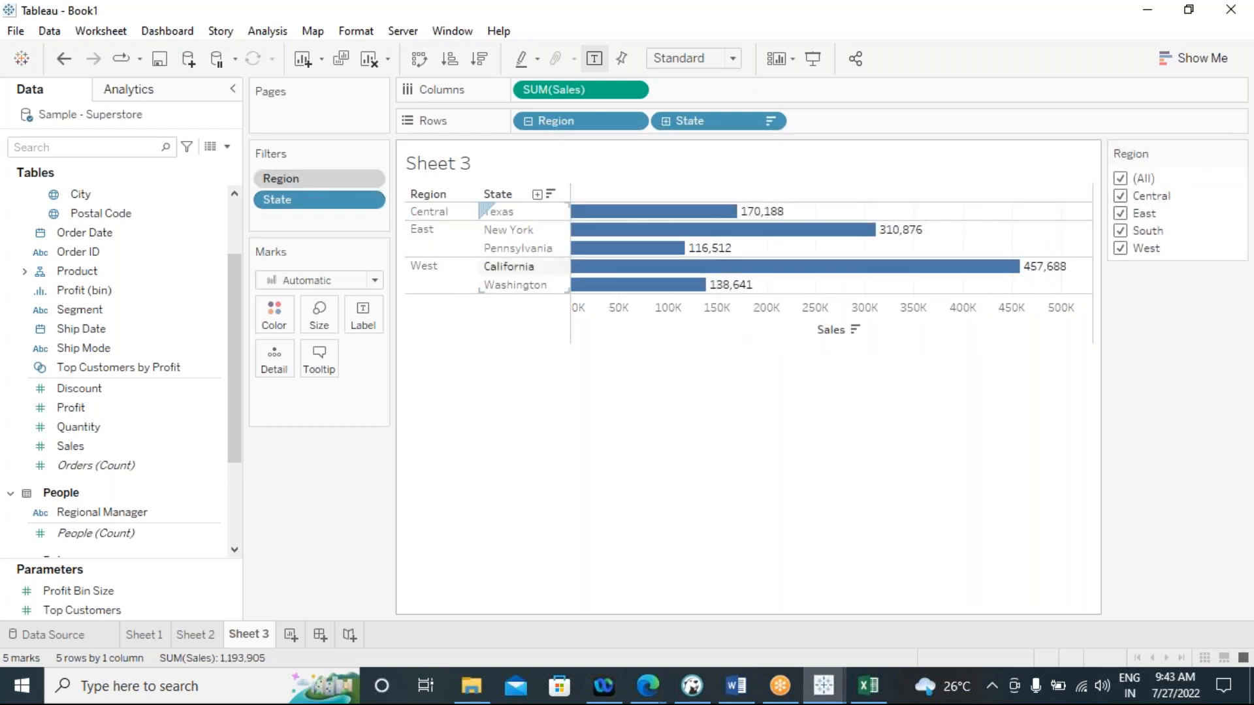
drag(570, 130, 426, 510)
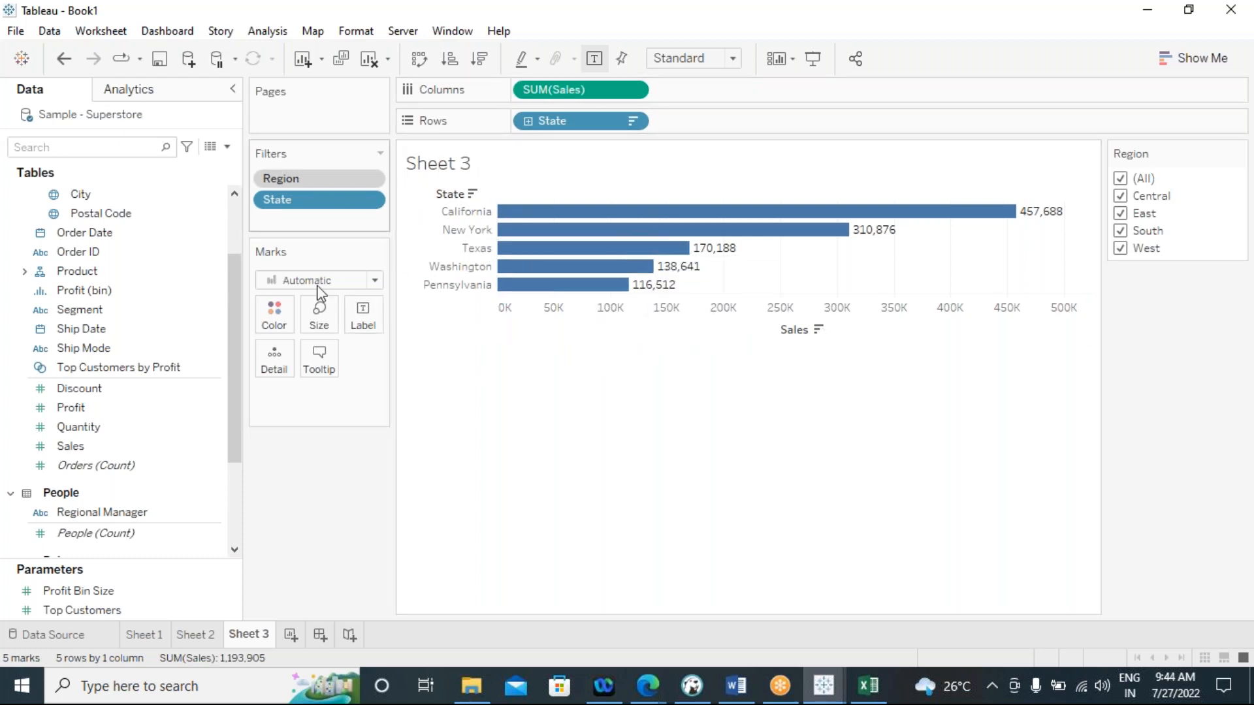
Create a new worksheet and build a text table with Region and State on Rows
click(291, 638)
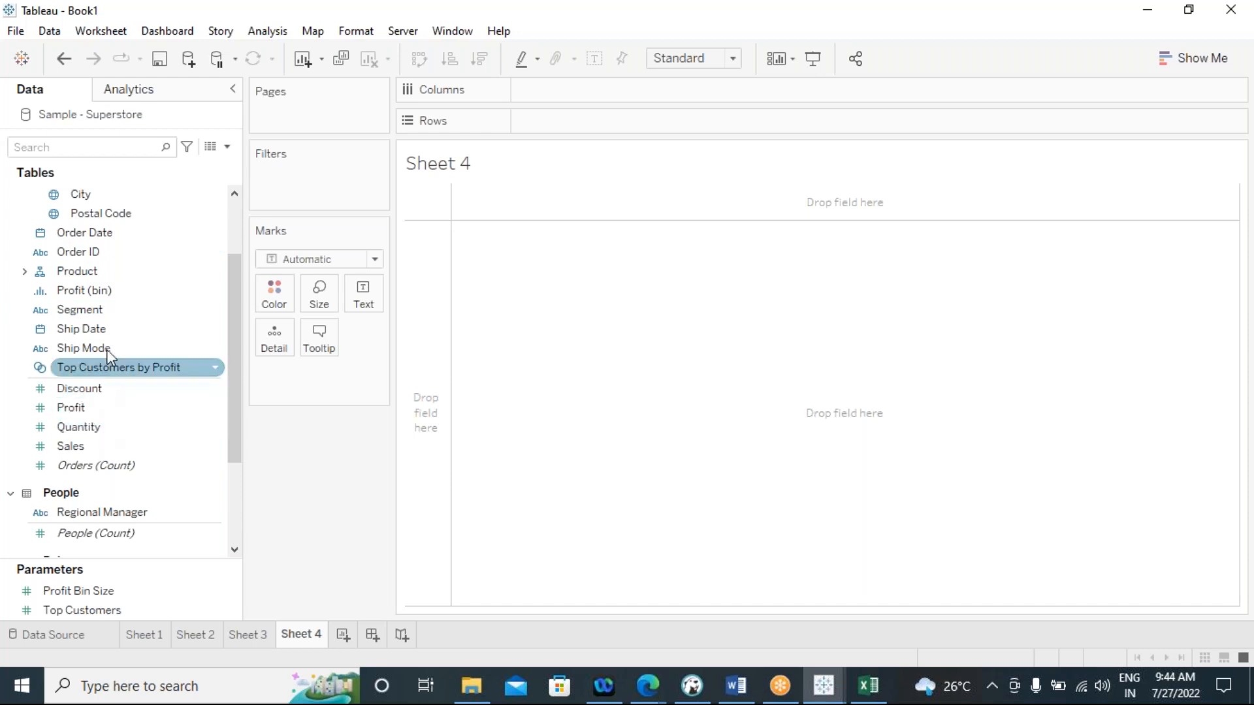
scroll(173, 462, up, 2)
click(96, 271)
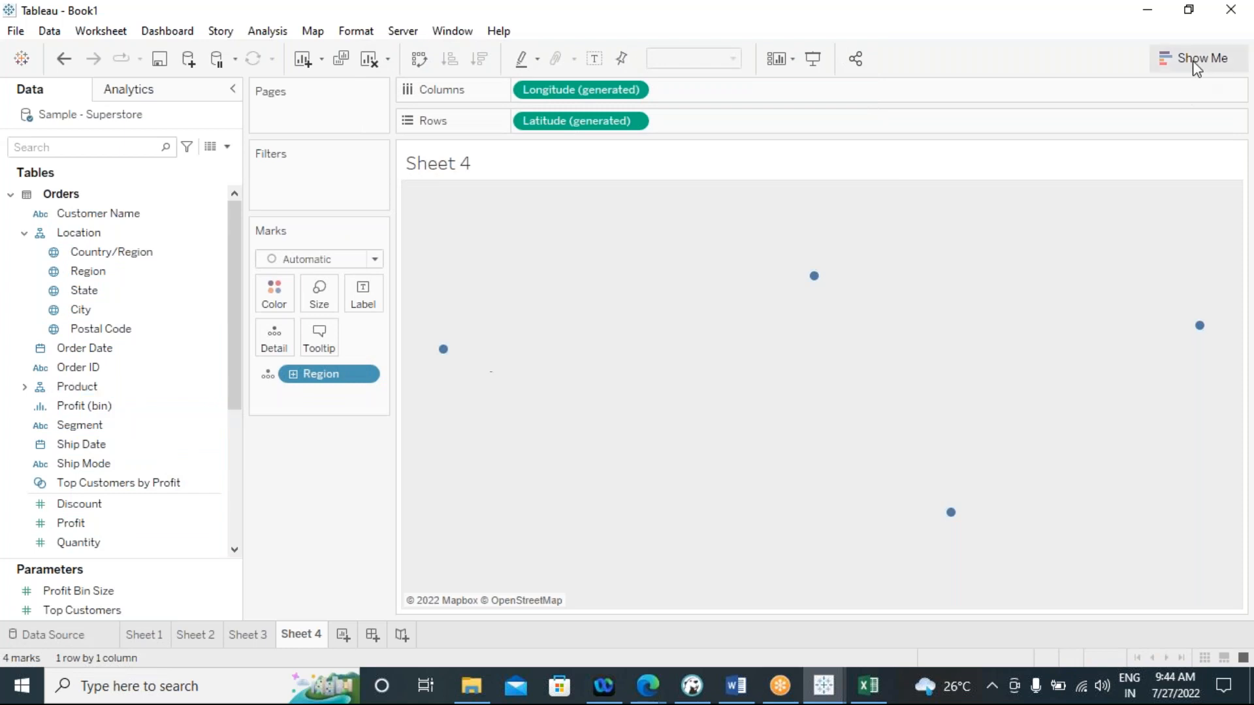
click(1196, 62)
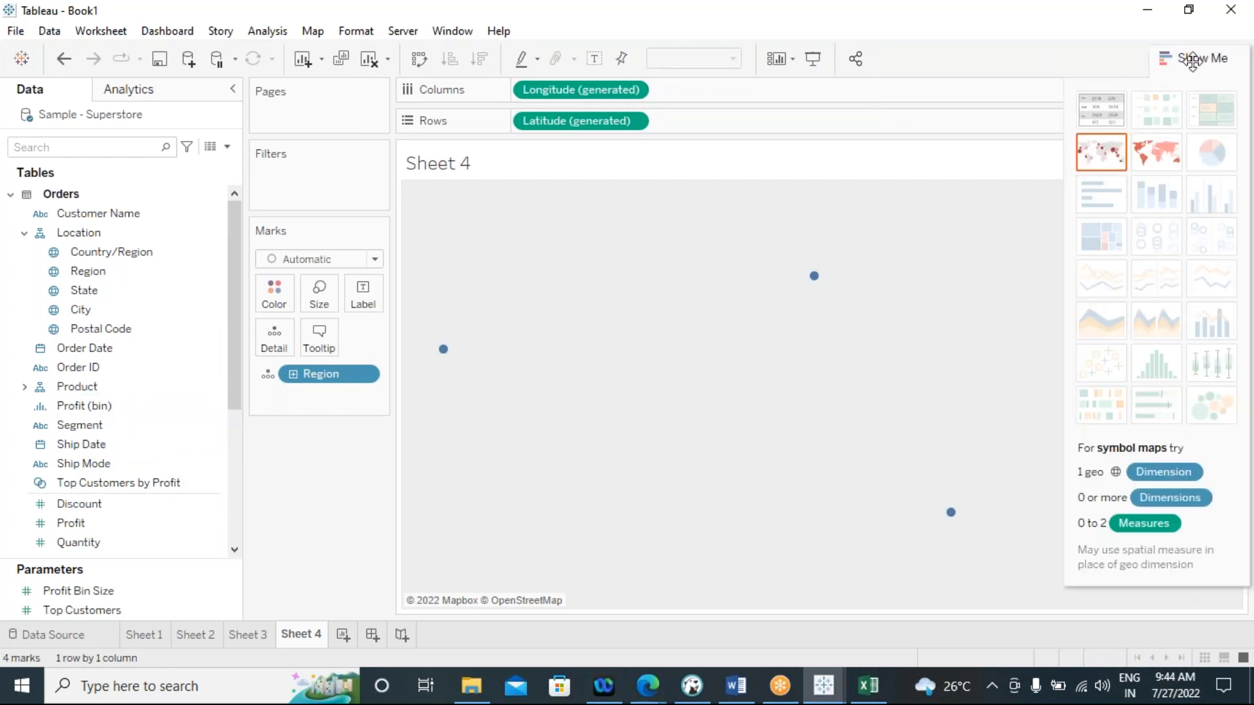
click(1100, 108)
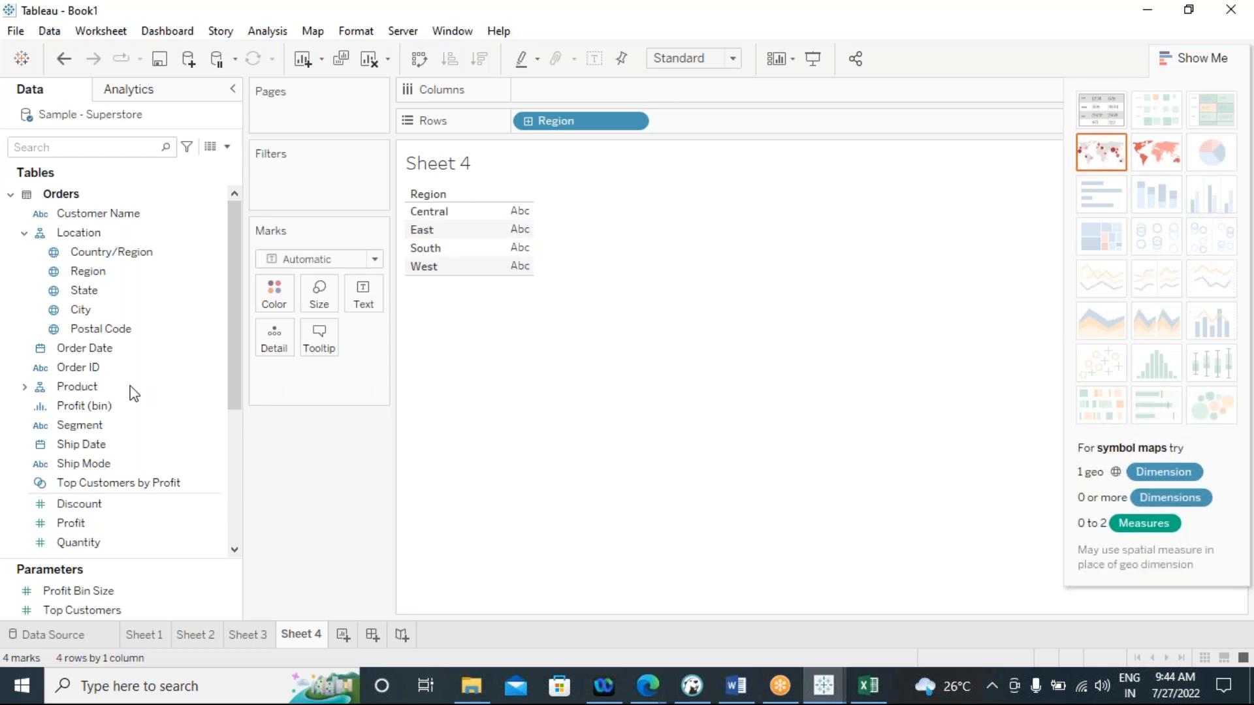
drag(84, 290, 679, 134)
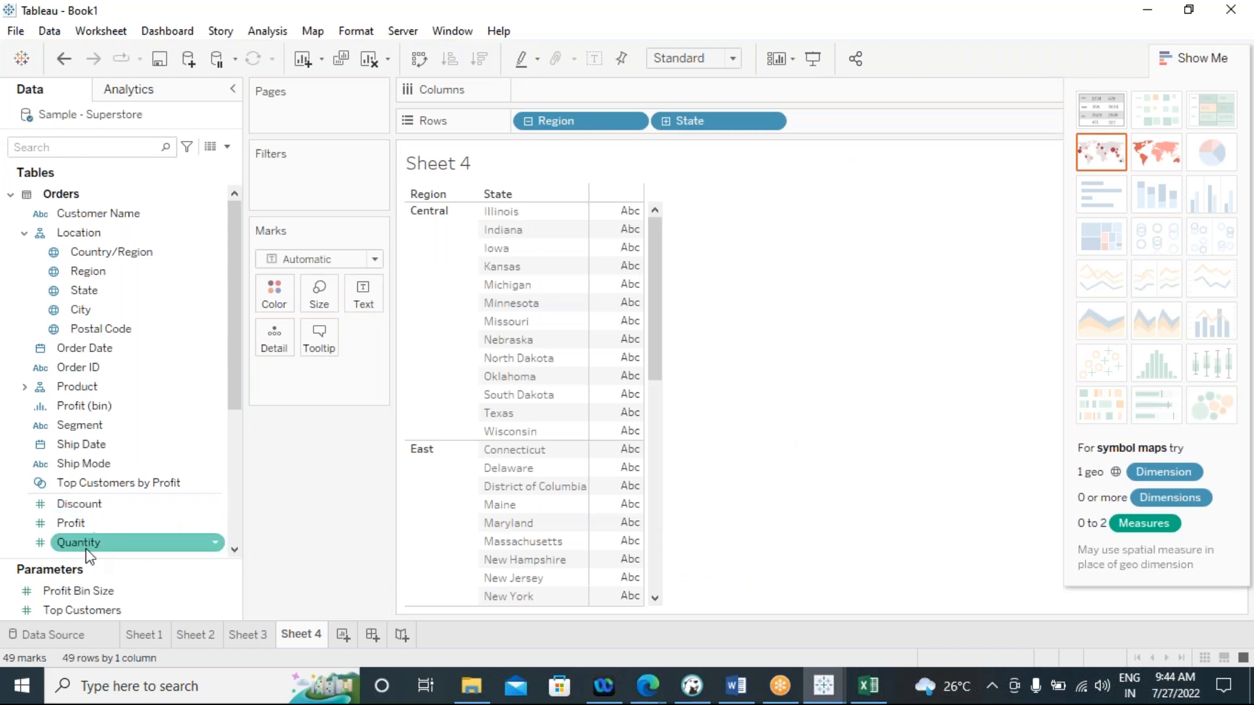
Add Sales as text values to the Region and State table and review the figures down to the West region
scroll(110, 513, down, 3)
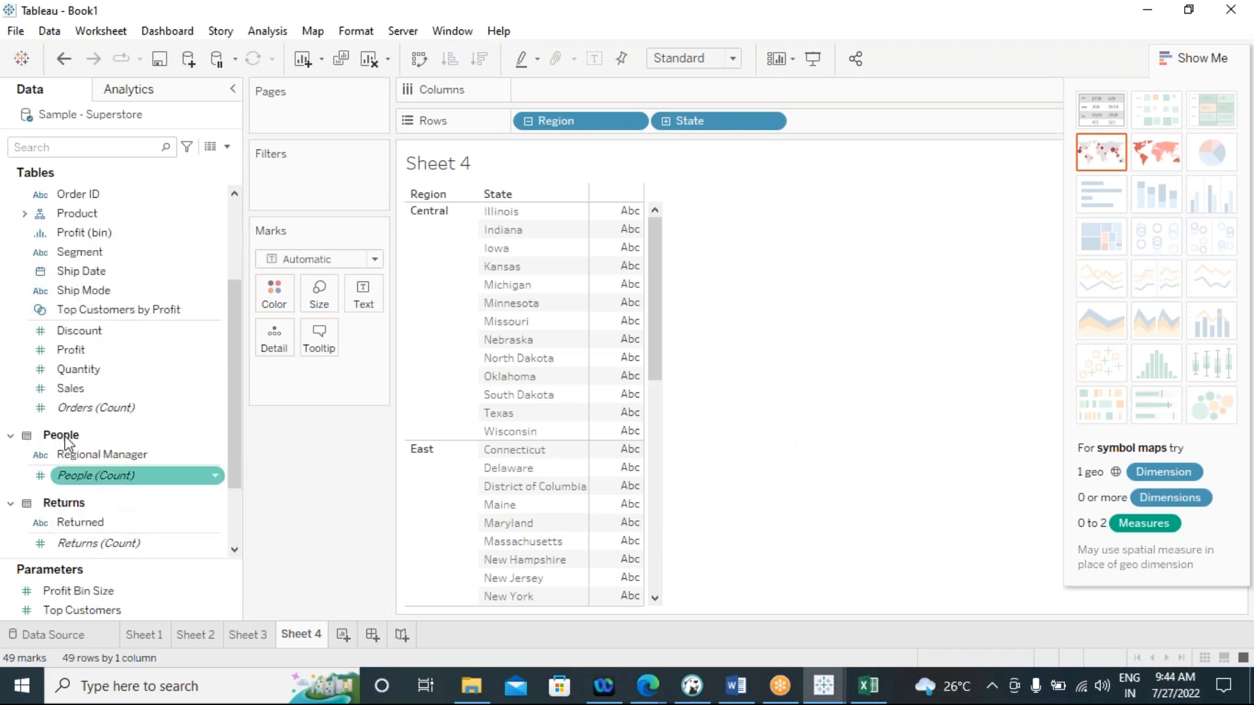
double_click(70, 388)
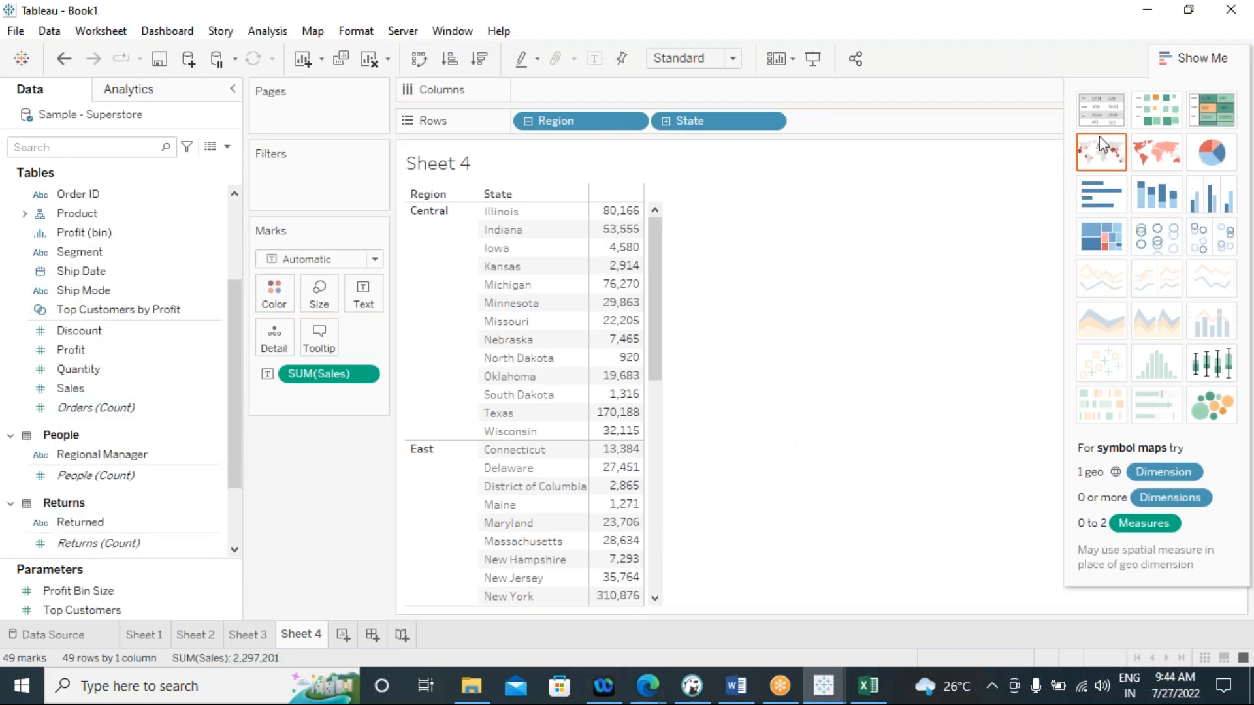
click(1195, 58)
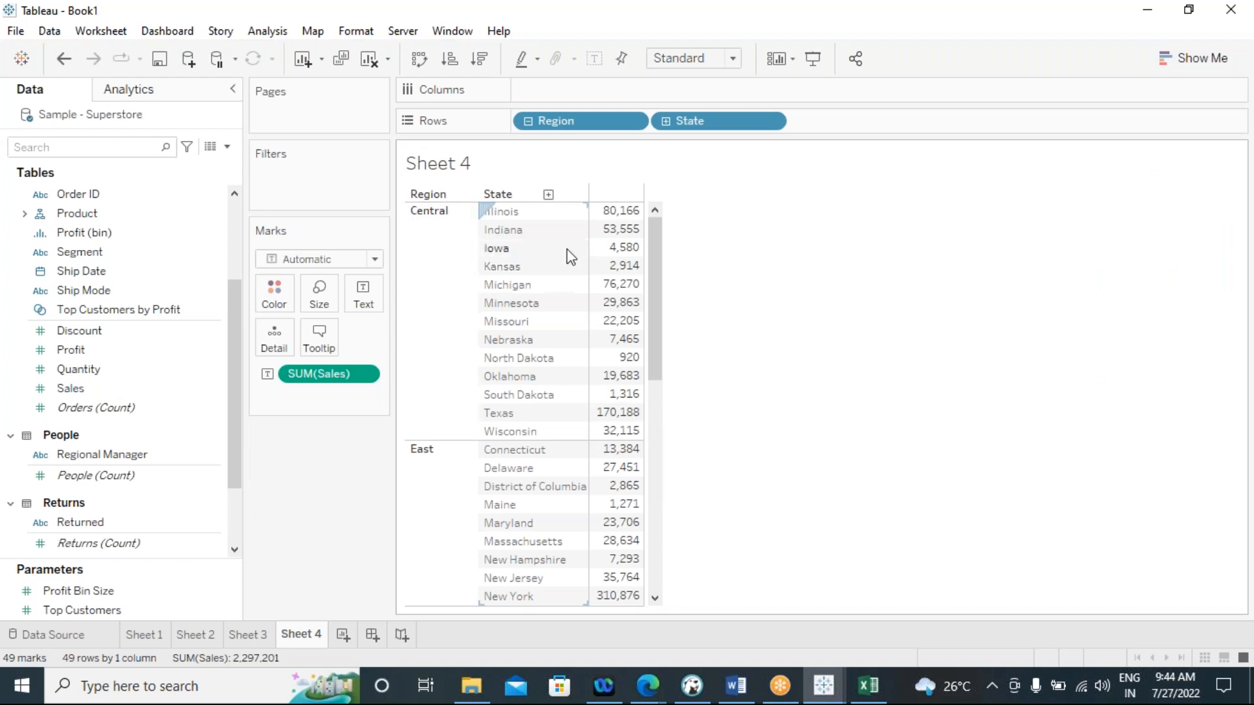
mouse_move(619, 220)
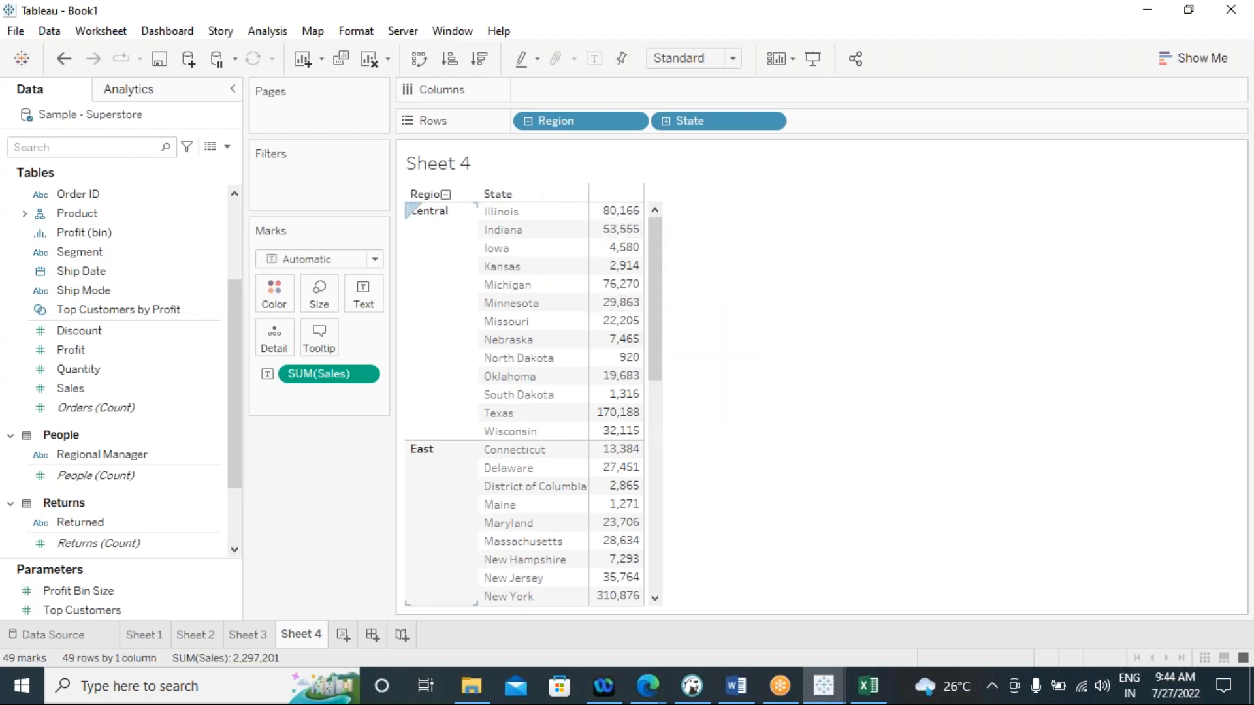
scroll(468, 501, down, 3)
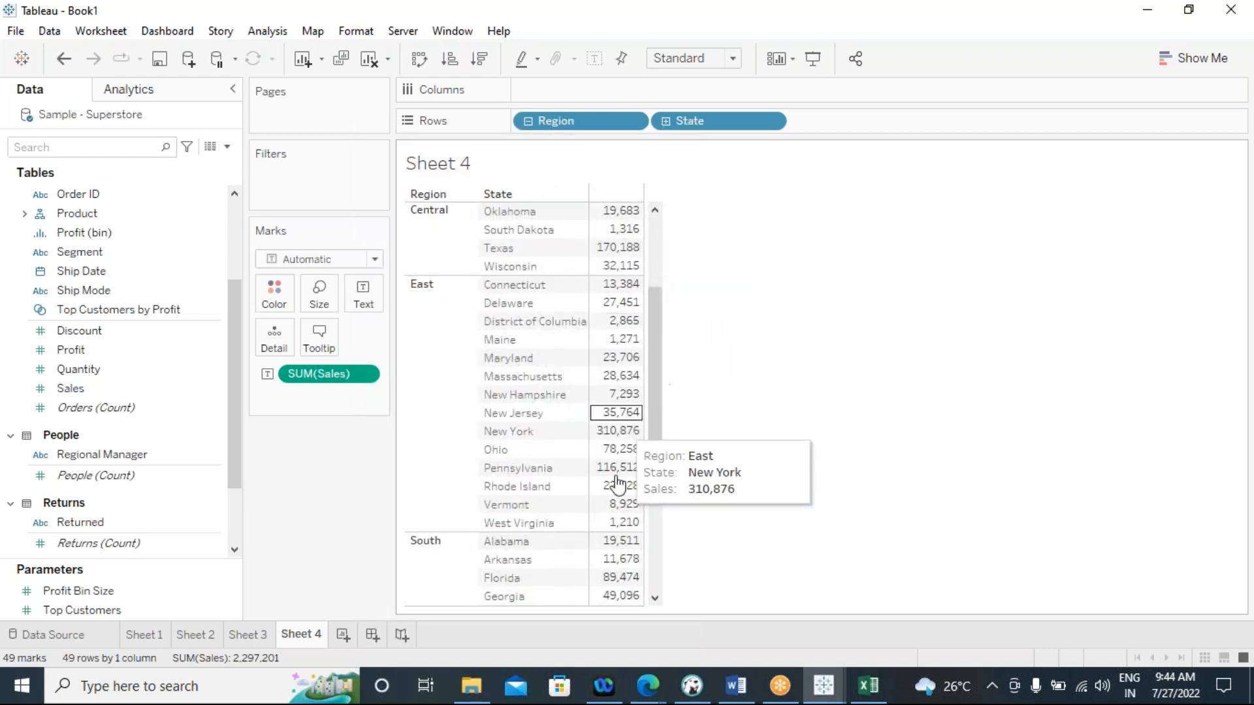
scroll(436, 560, down, 5)
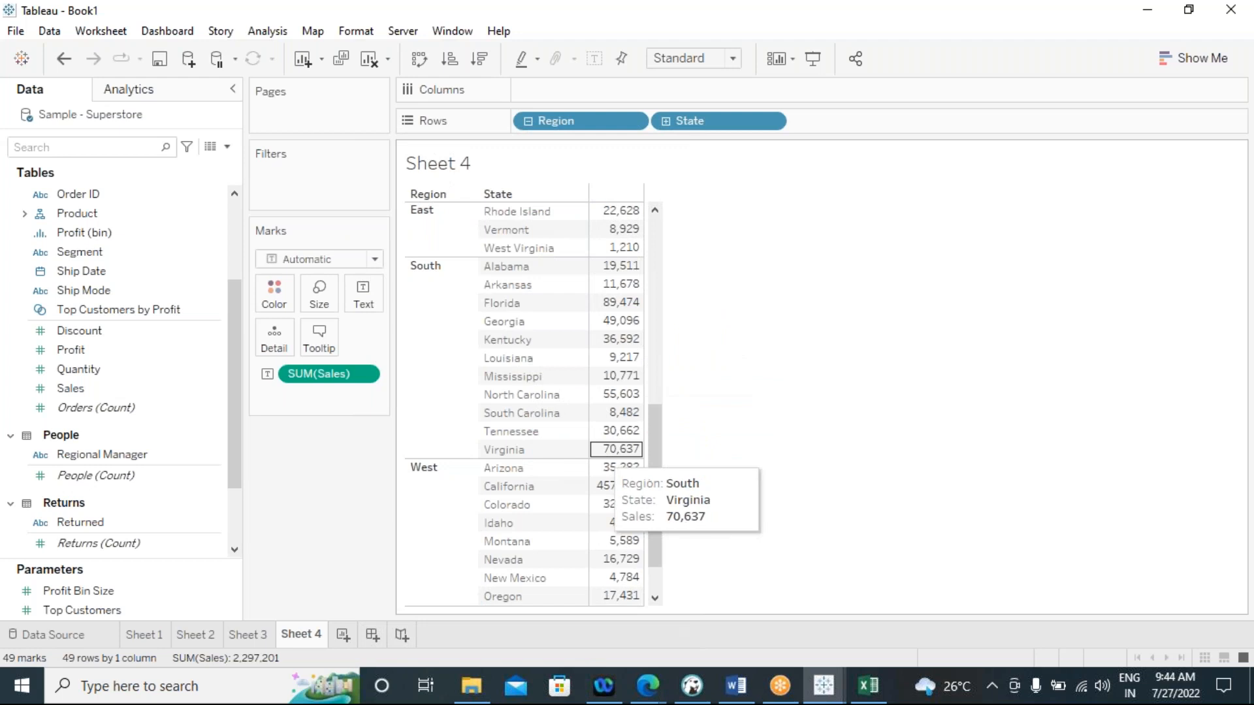
scroll(420, 498, down, 1)
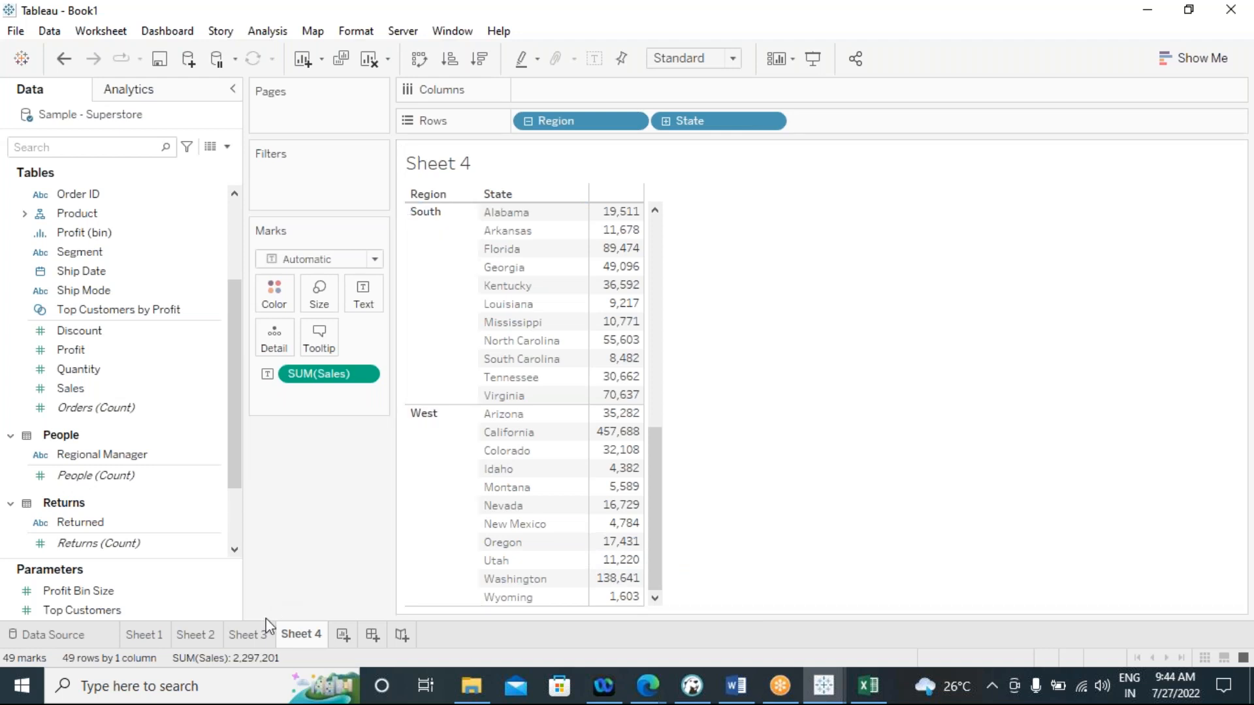
On Sheet 3, add Region to Rows ahead of State
click(248, 635)
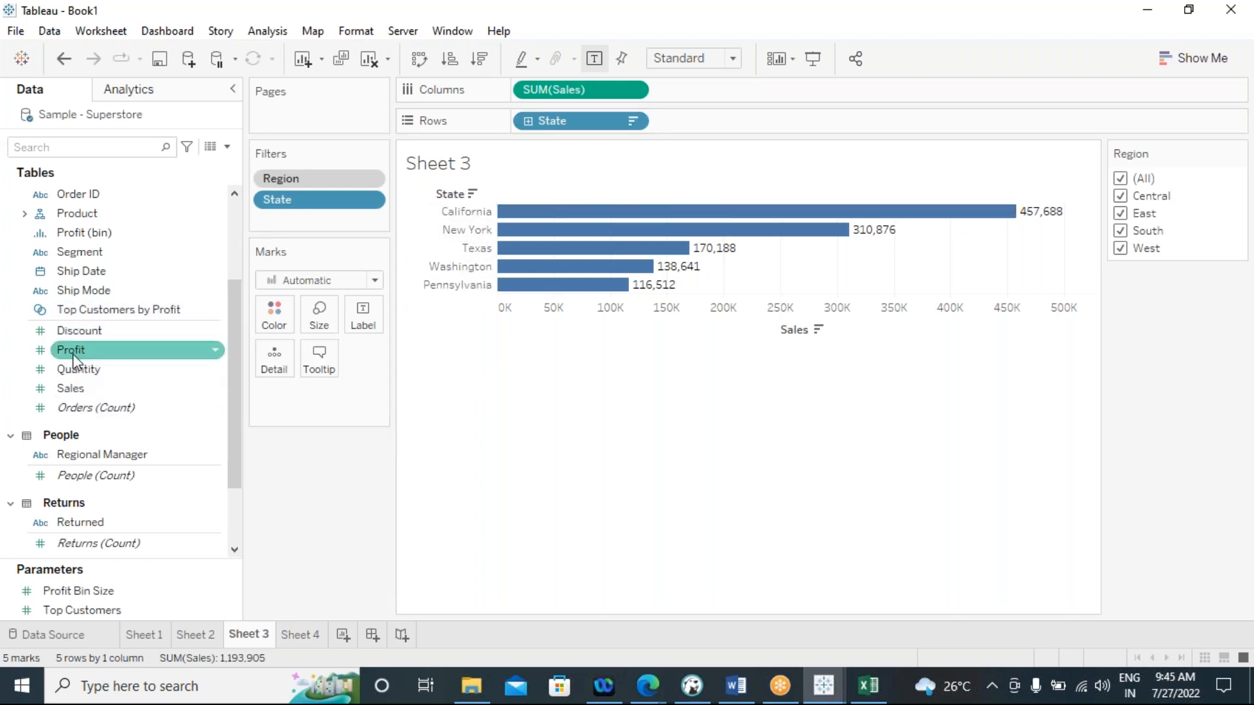
scroll(98, 378, up, 3)
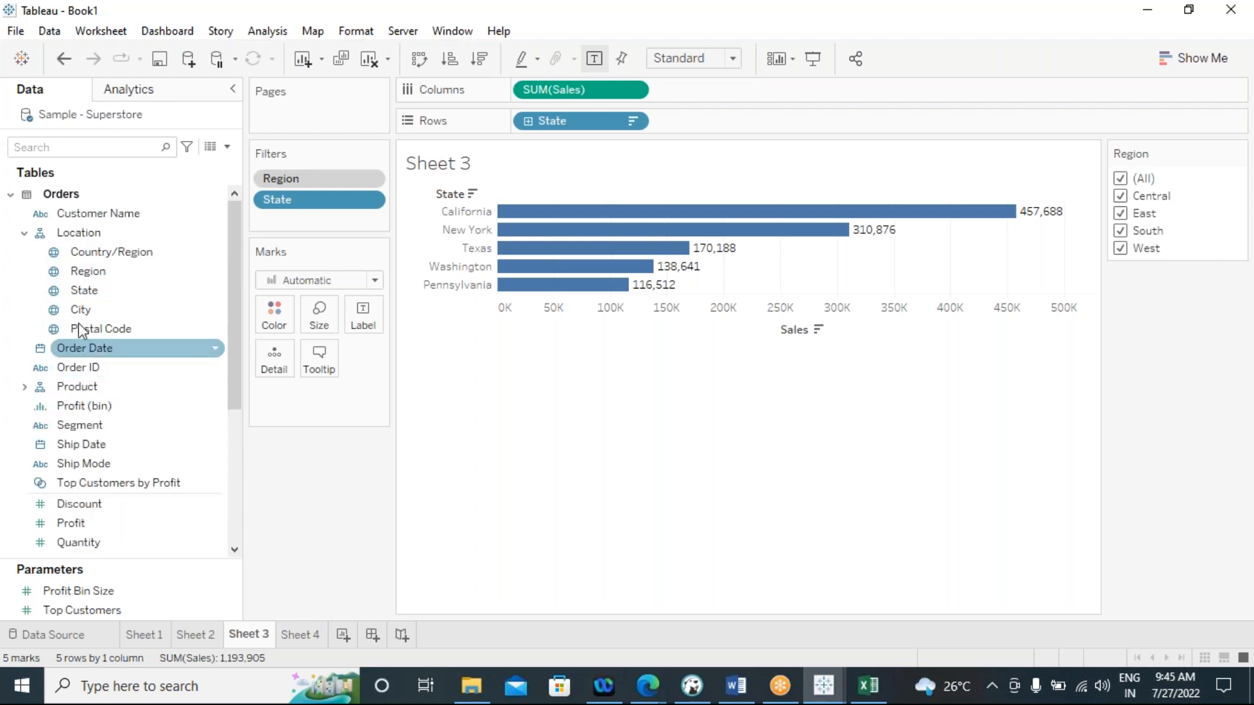
drag(77, 277, 521, 129)
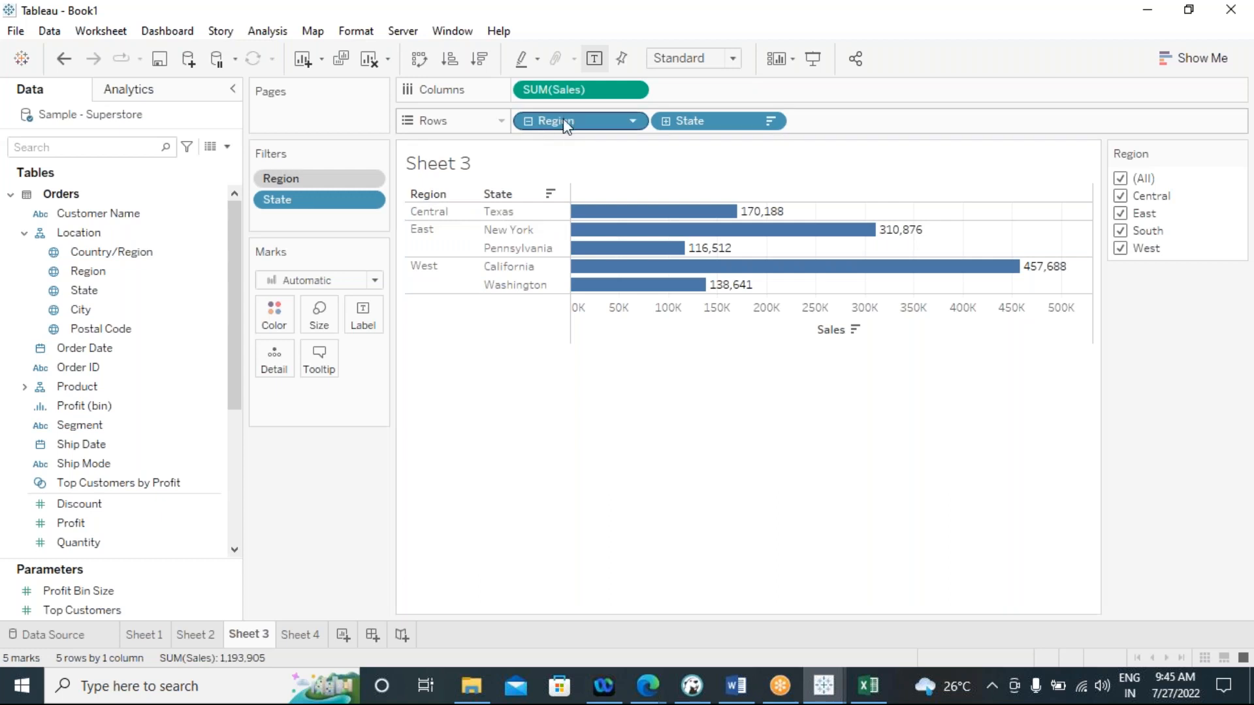
Remove Region from Rows to view the states ungrouped, and undo the removal
drag(558, 120, 409, 487)
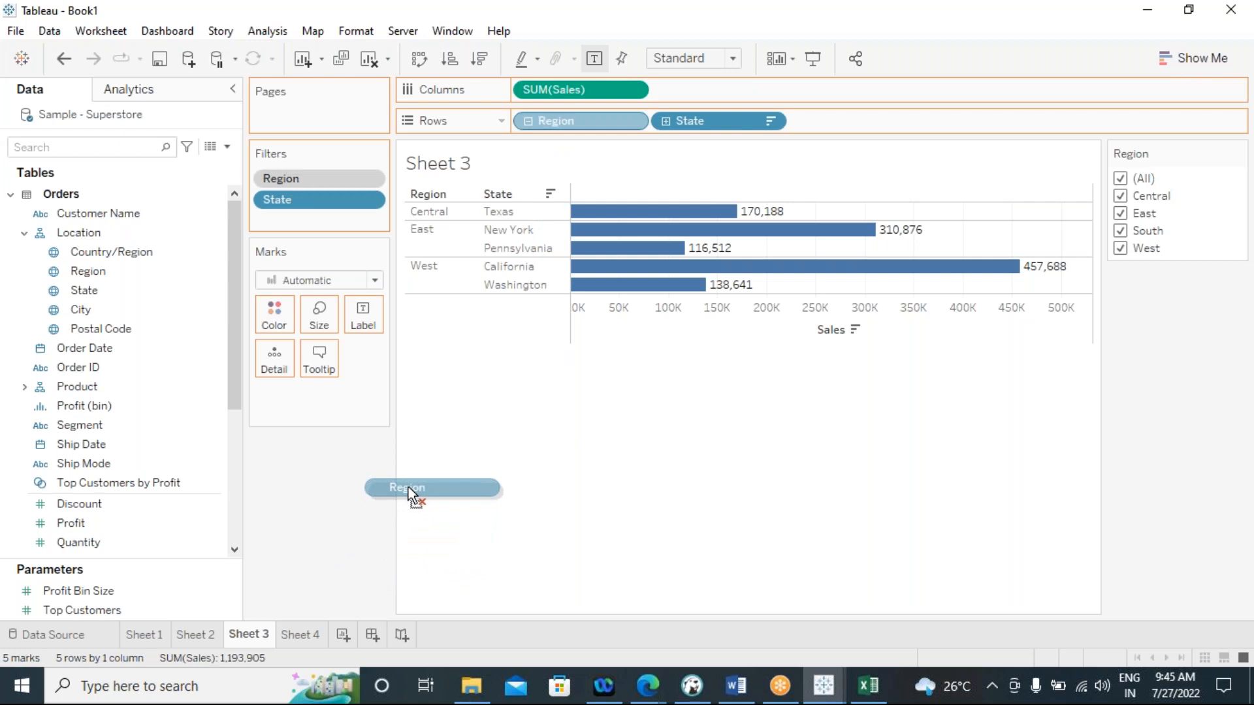
drag(409, 487, 457, 414)
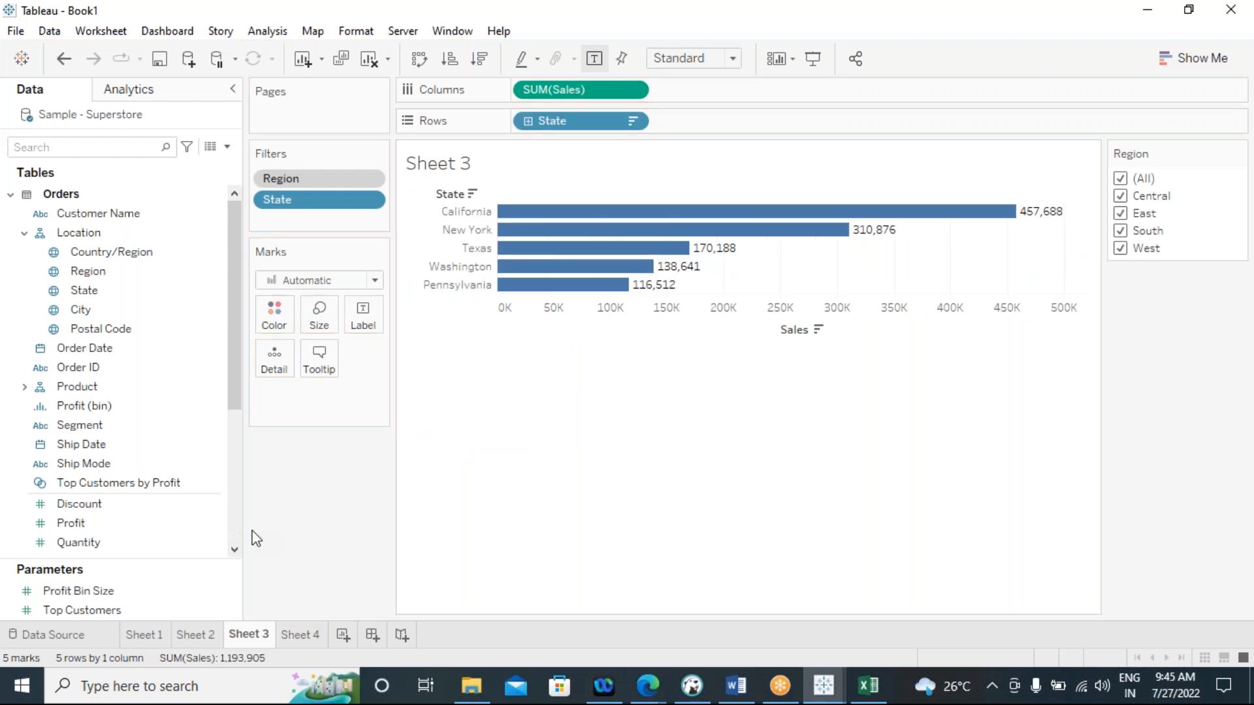
key(ctrl+z)
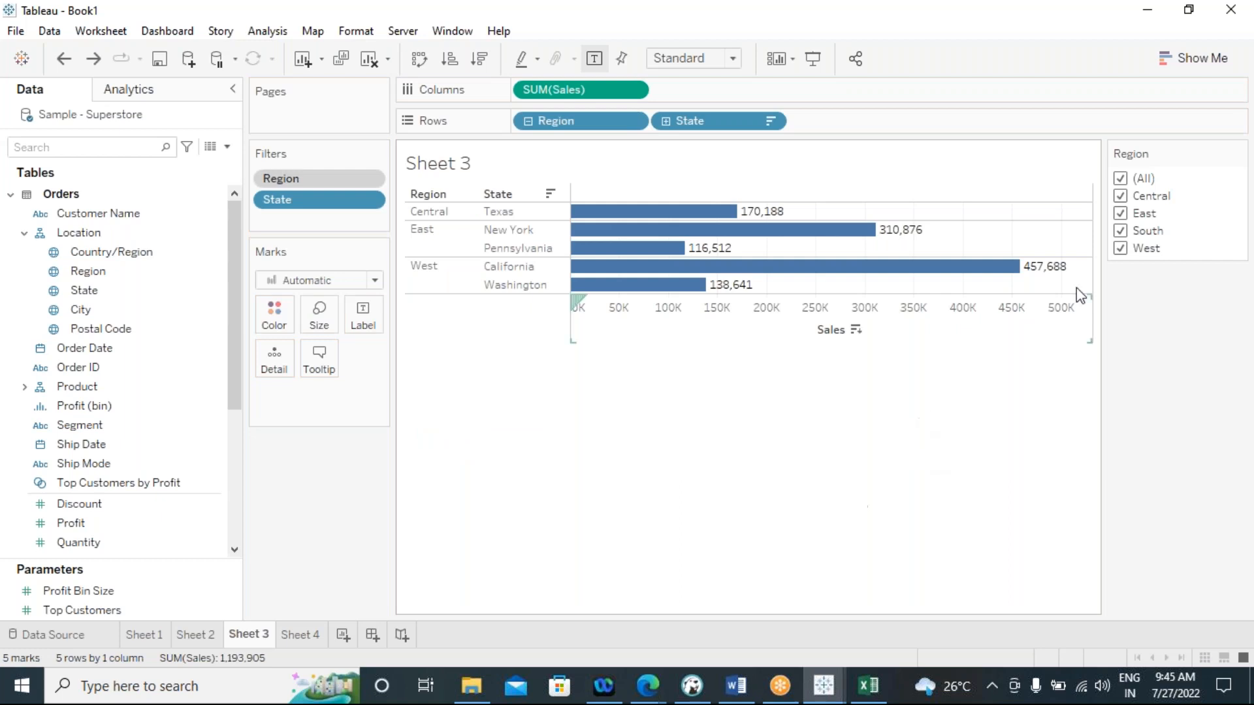
Exclude West, South and East from the Region filter one by one, and include all regions again
click(1121, 248)
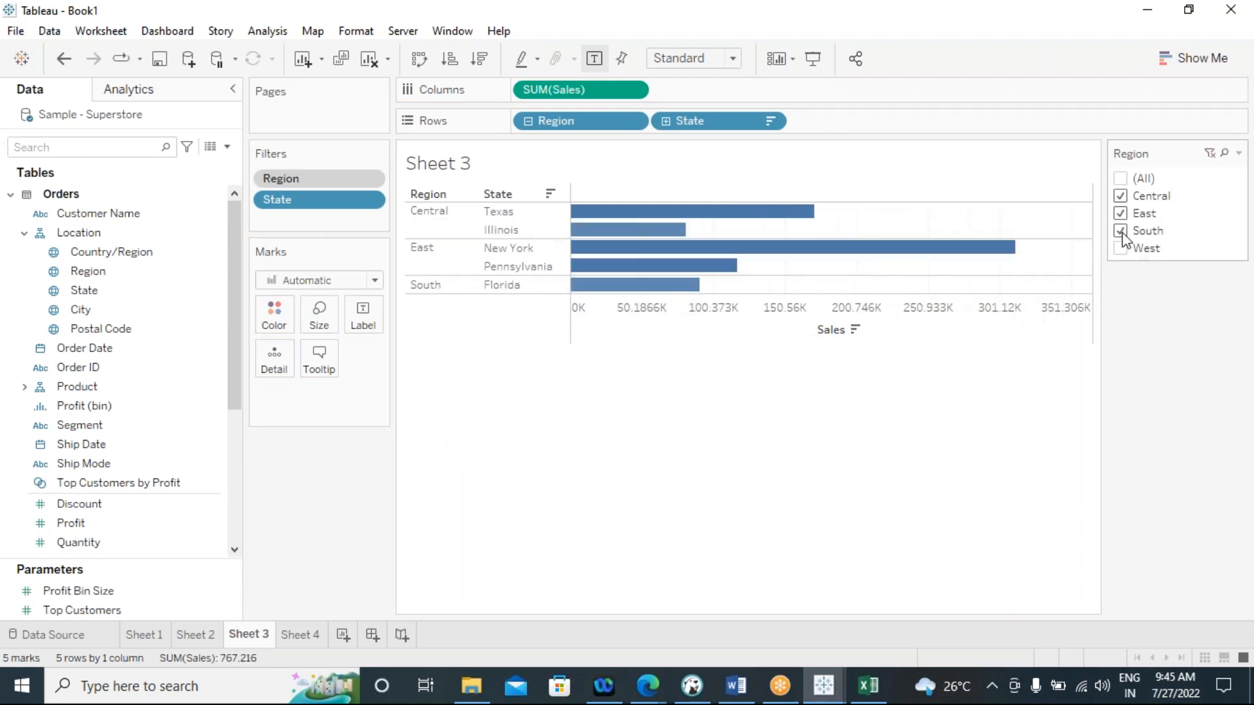
click(1121, 231)
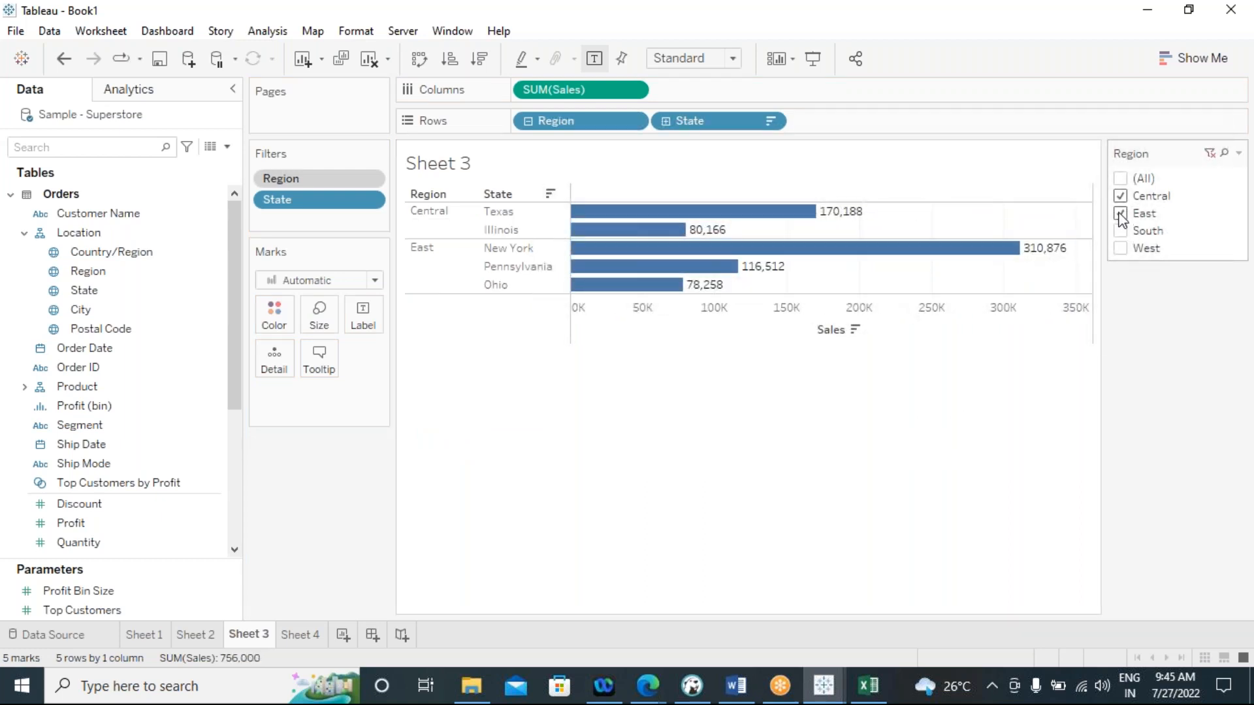
click(1120, 214)
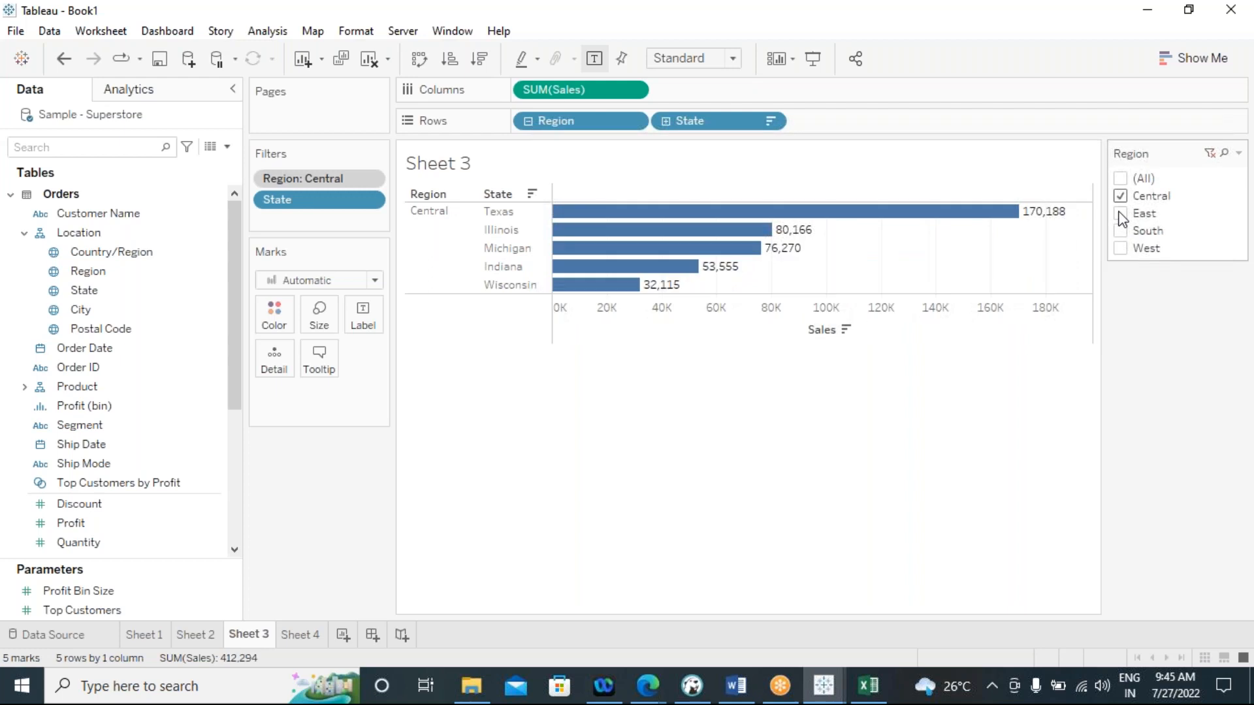
click(1121, 214)
click(1121, 232)
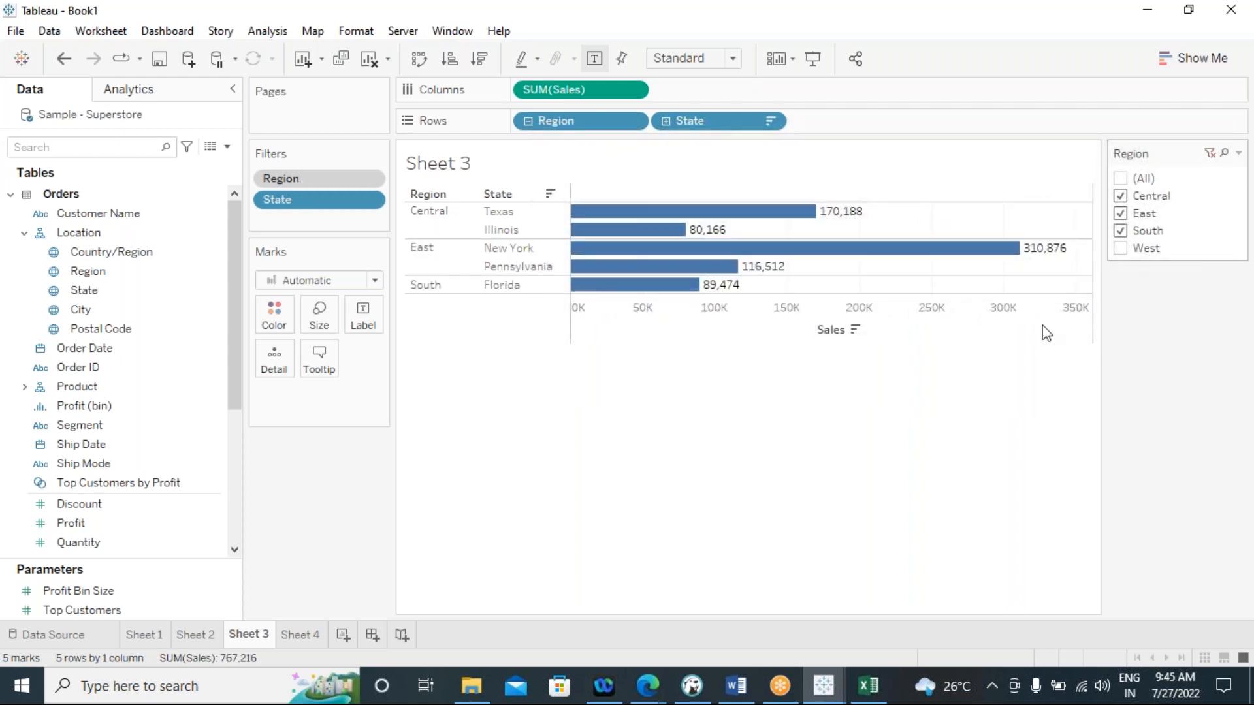
click(448, 454)
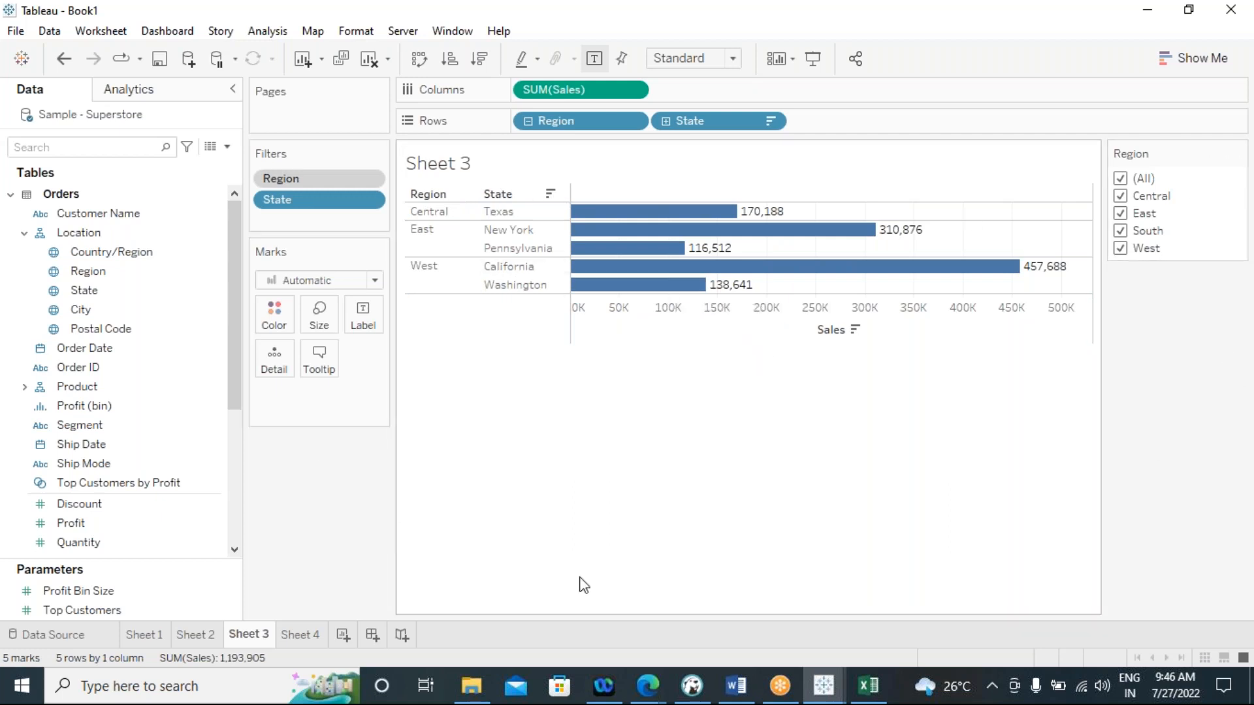
Rename Sheet 3 as "top 5 subcategoris from all categories"
right_click(250, 639)
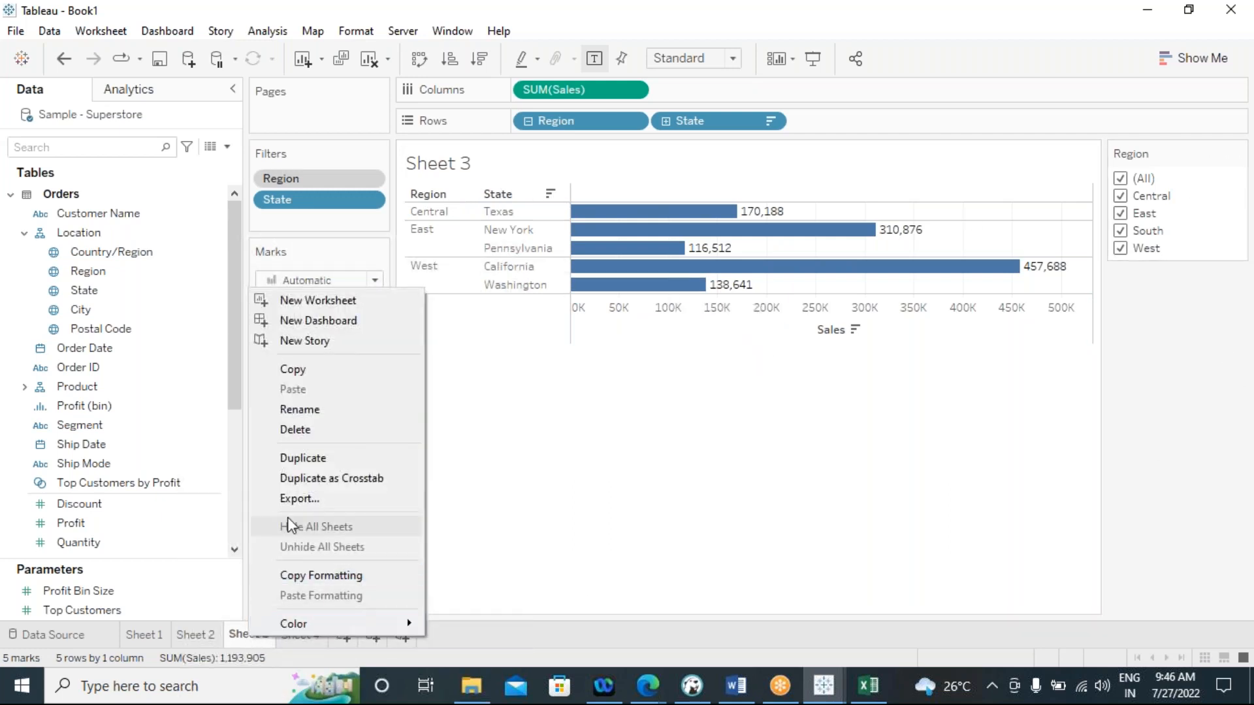
click(298, 419)
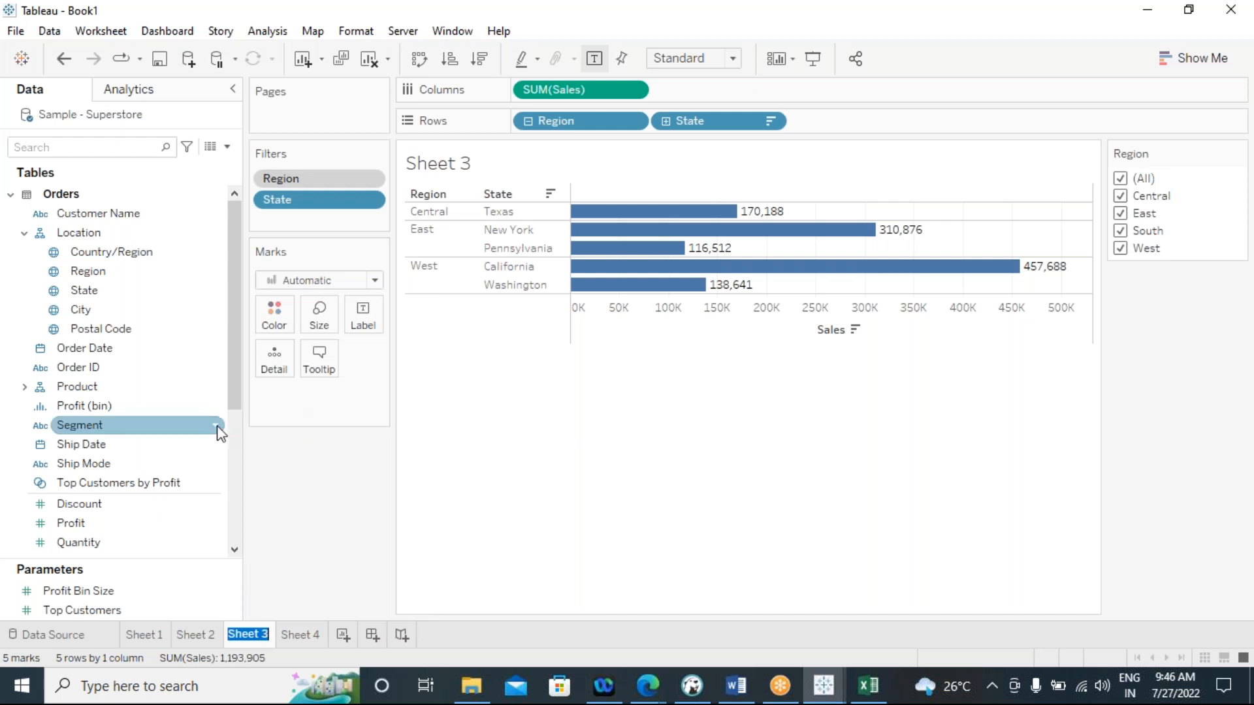
text(top 5)
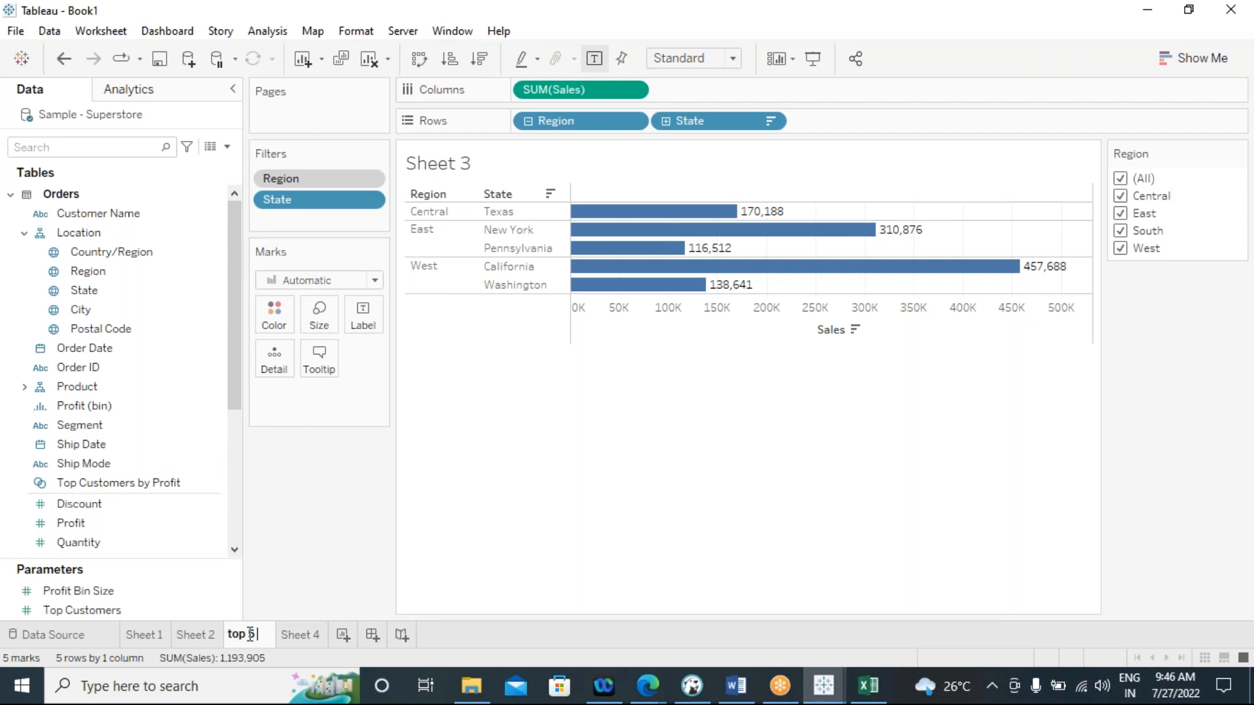
text(sub)
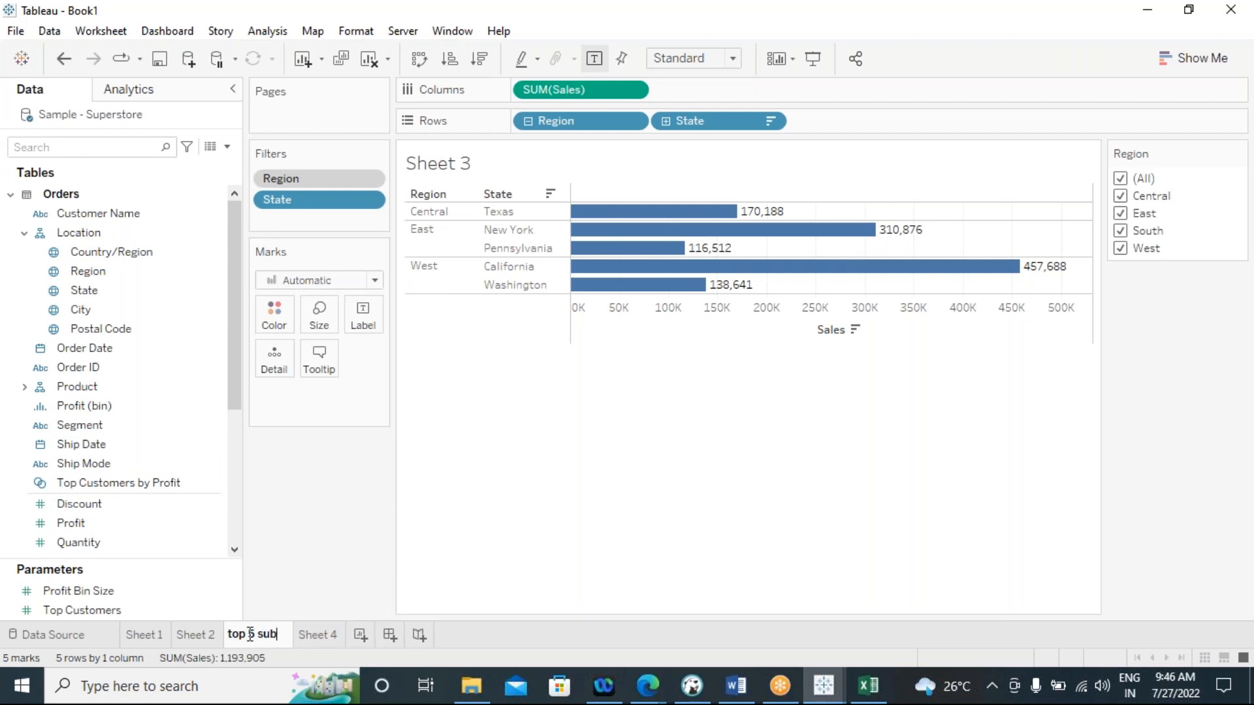
text(categori)
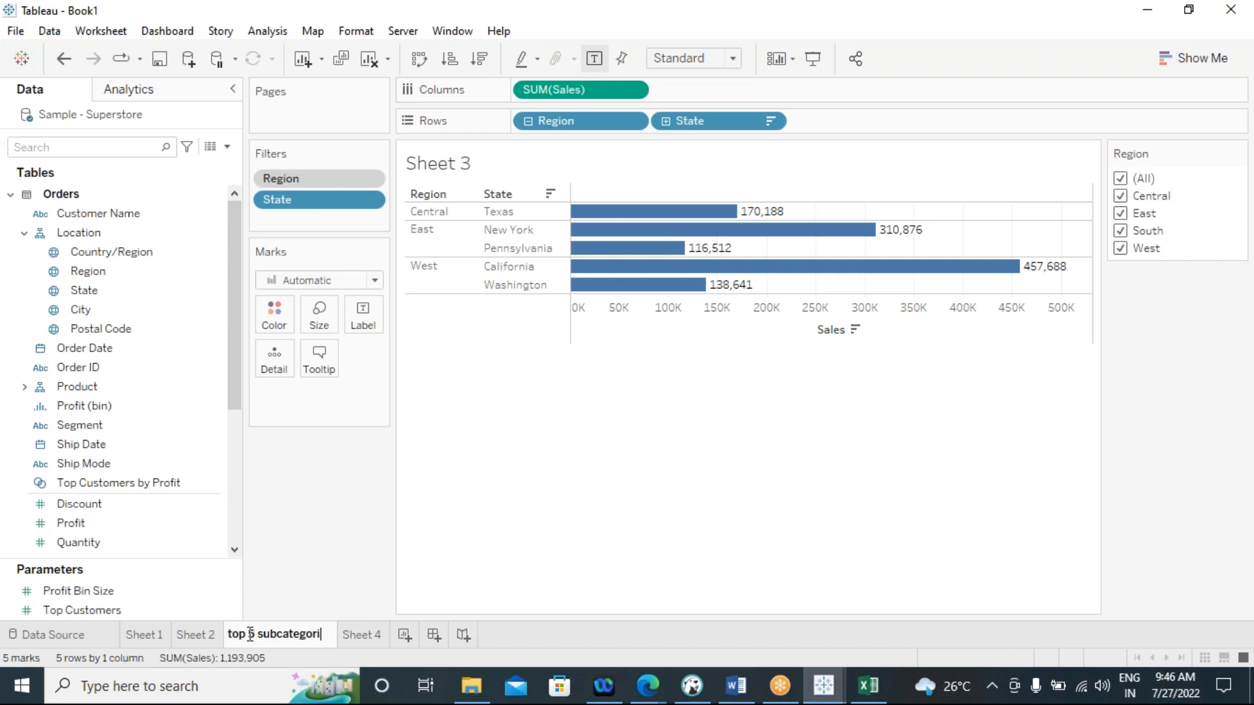
text(s from)
text(all)
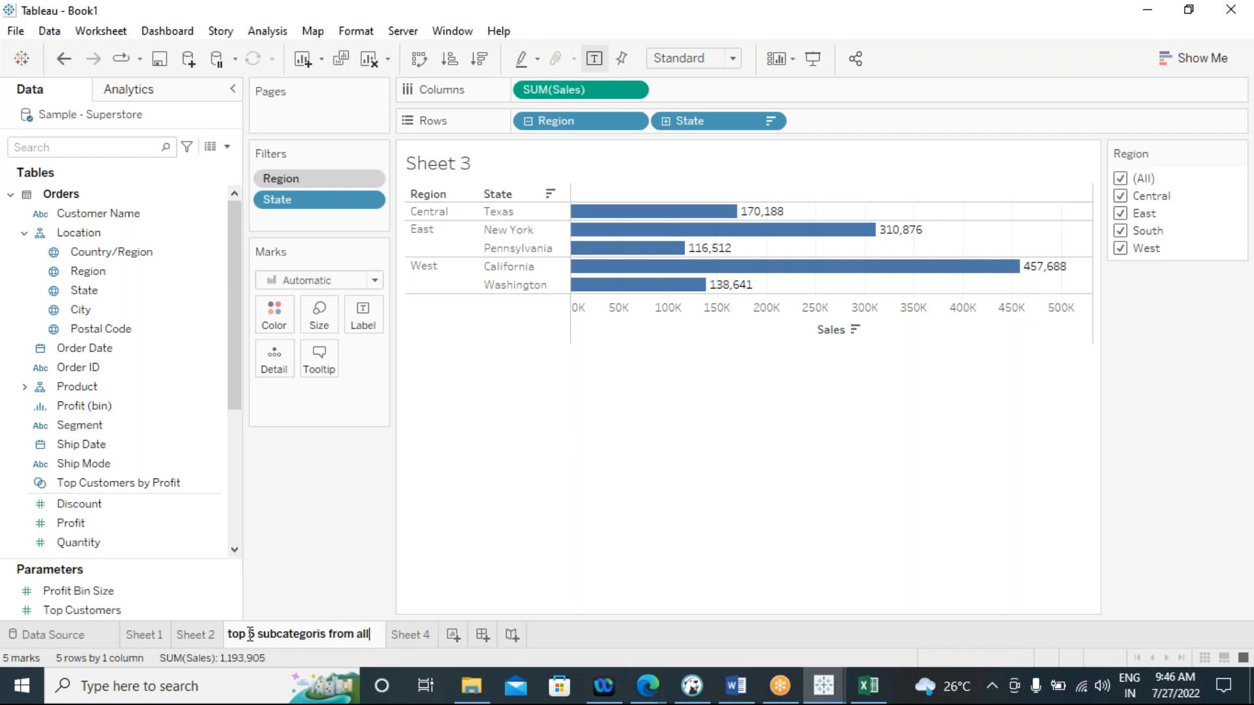
text( categories)
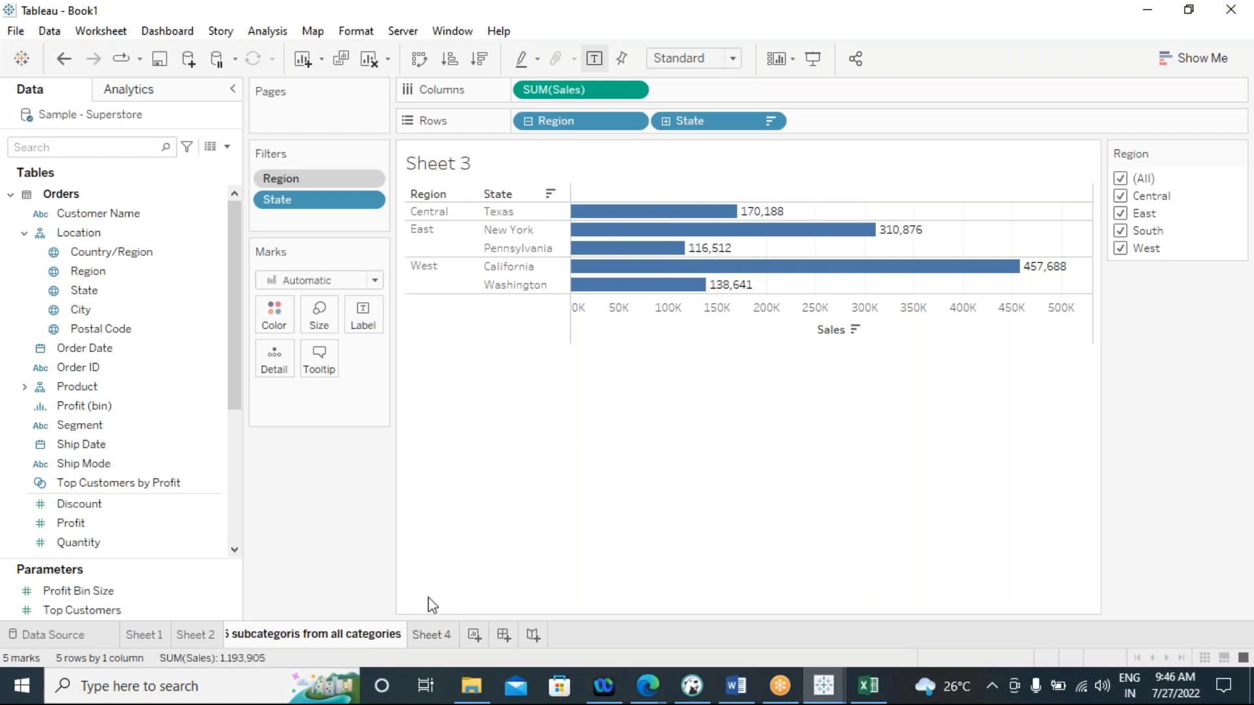
click(560, 465)
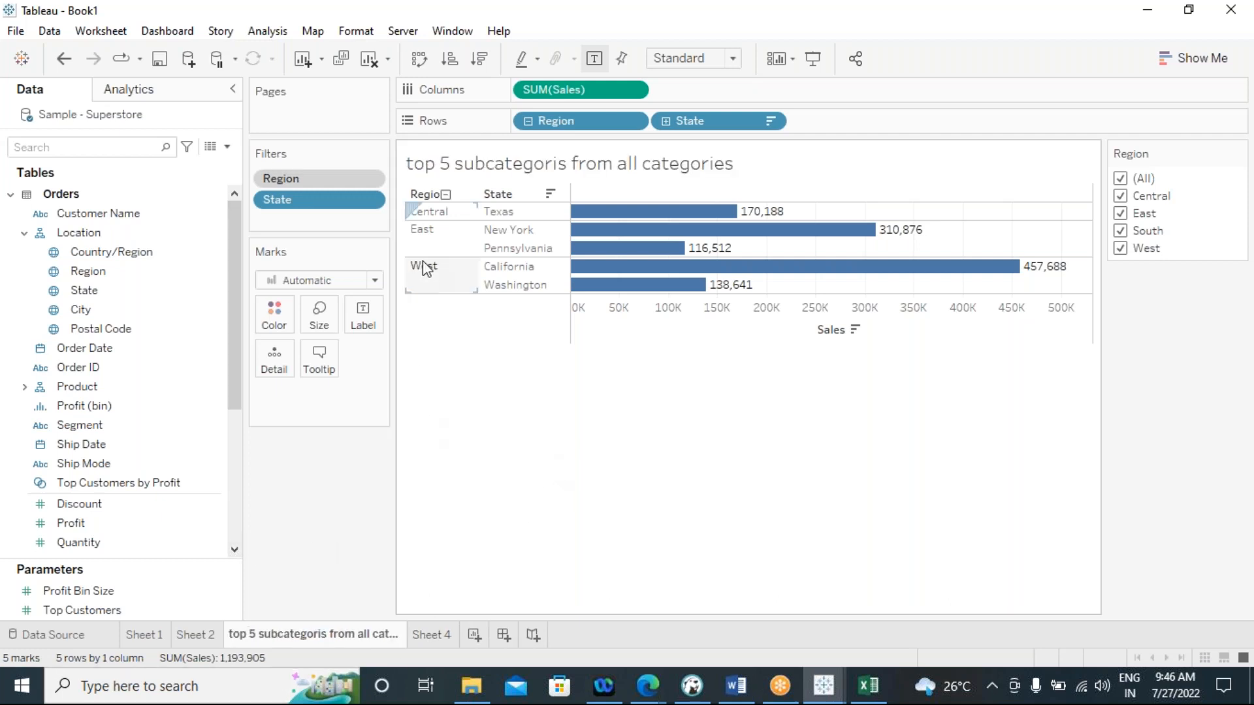
Limit the Region filter to Central only, and add East to the included regions
click(1121, 178)
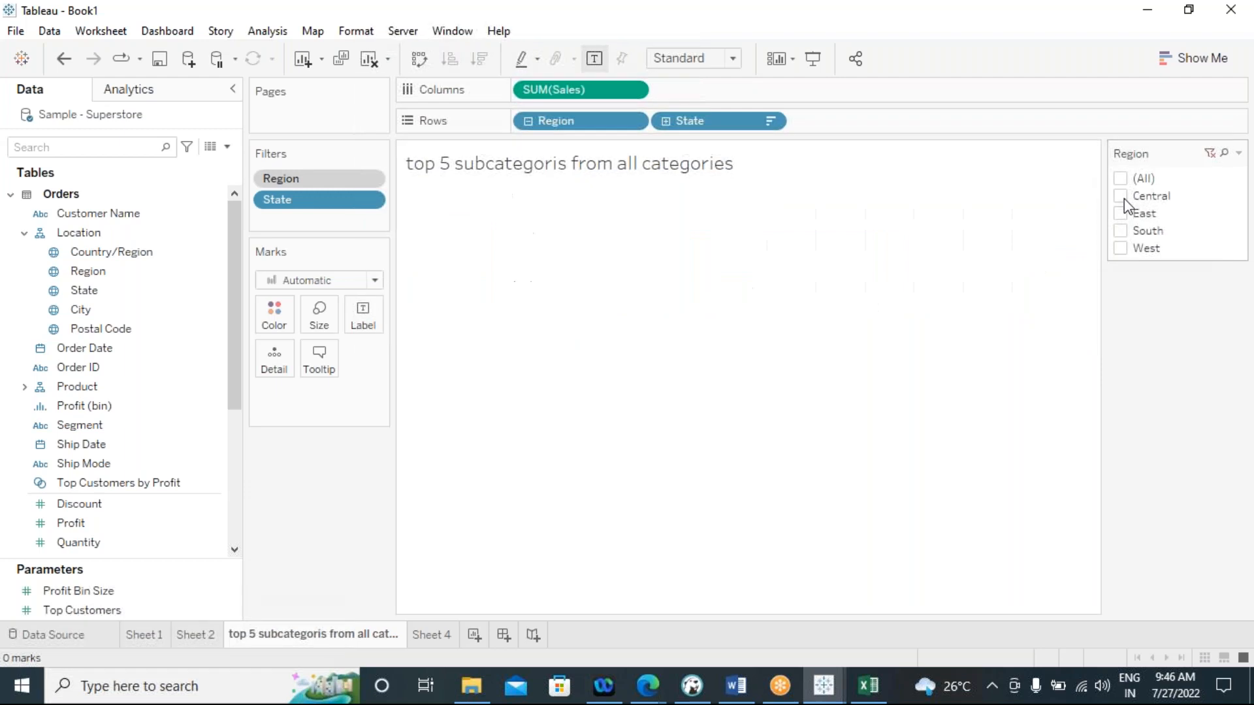
click(1120, 196)
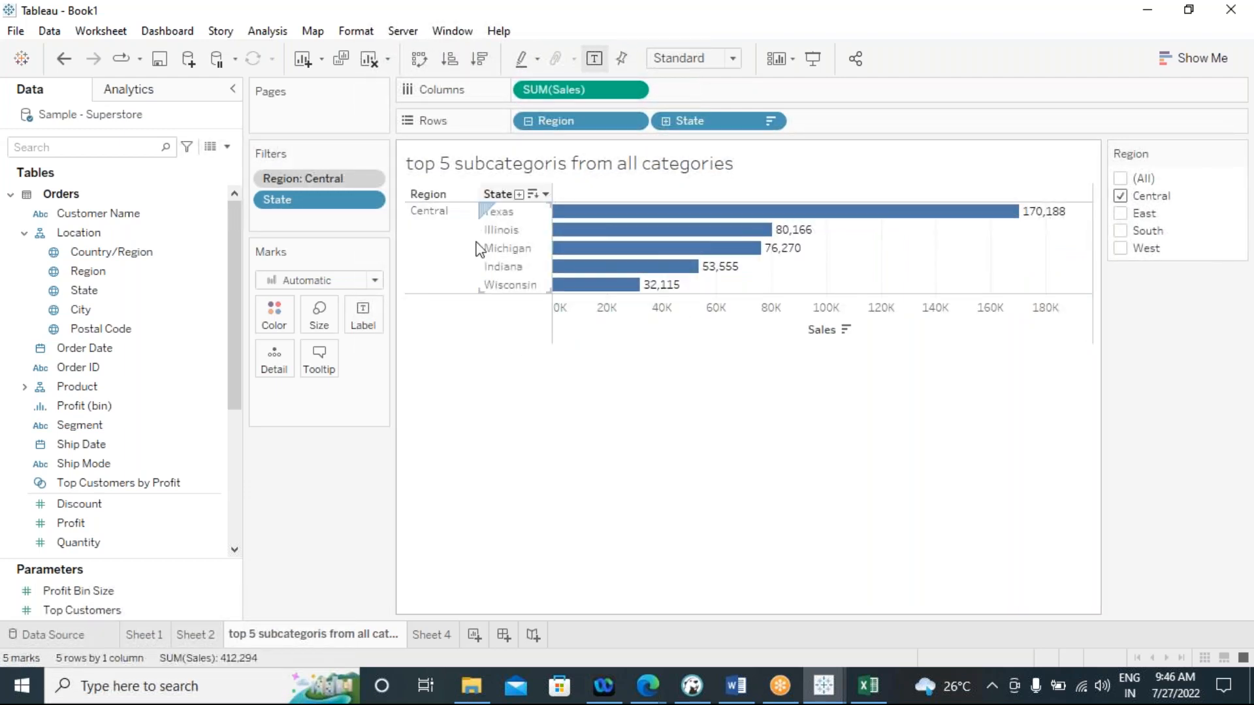
click(1120, 214)
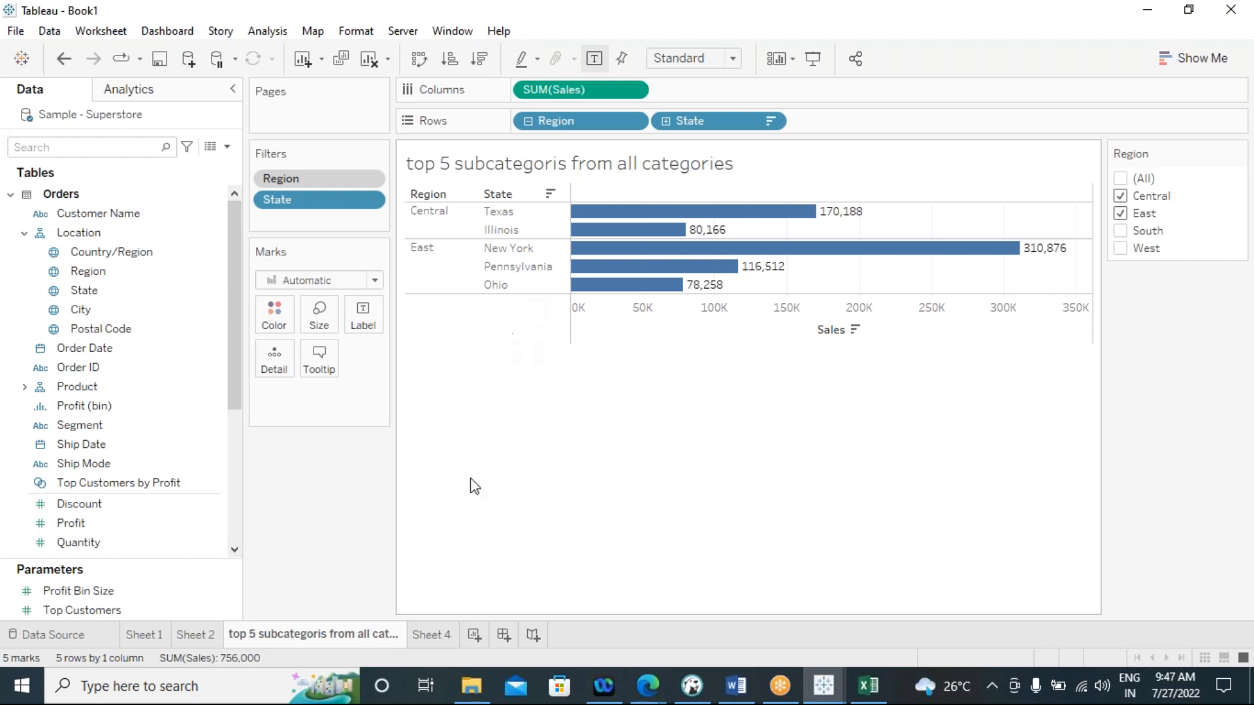
On Sheet 4, duplicate the Sales measure and add the copy as a second text value in the Region and State table
click(432, 635)
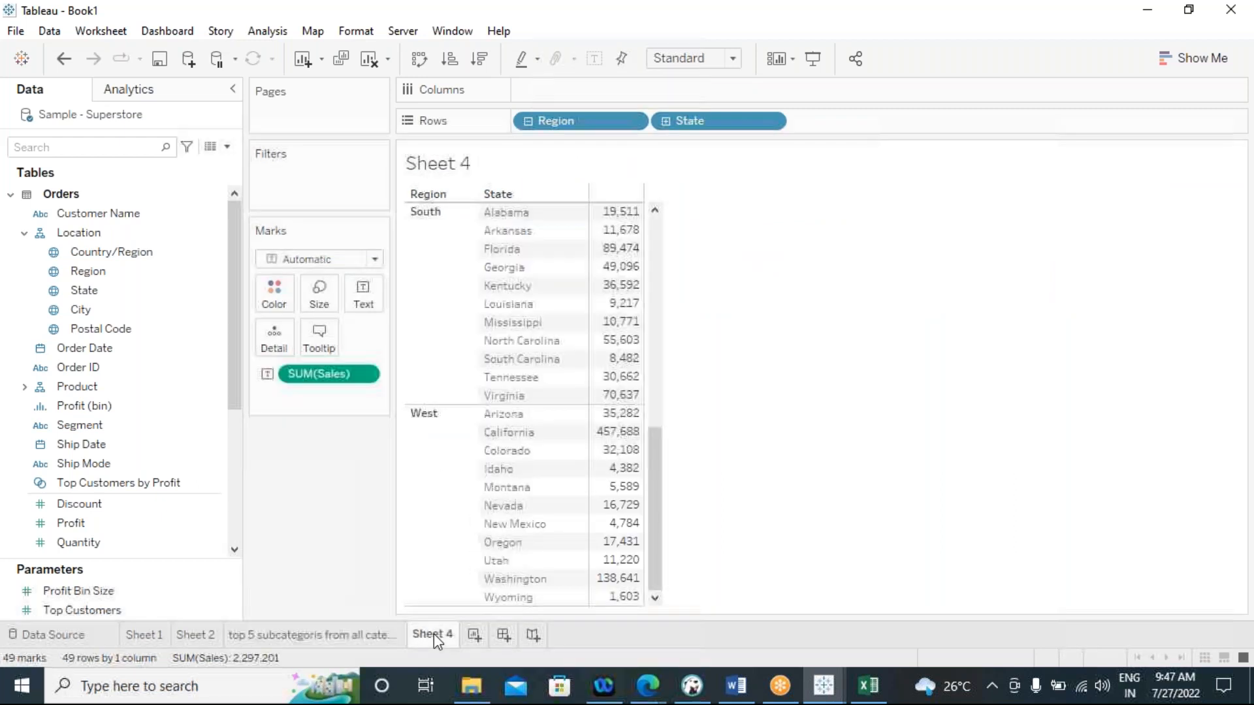
scroll(667, 400, up, 1)
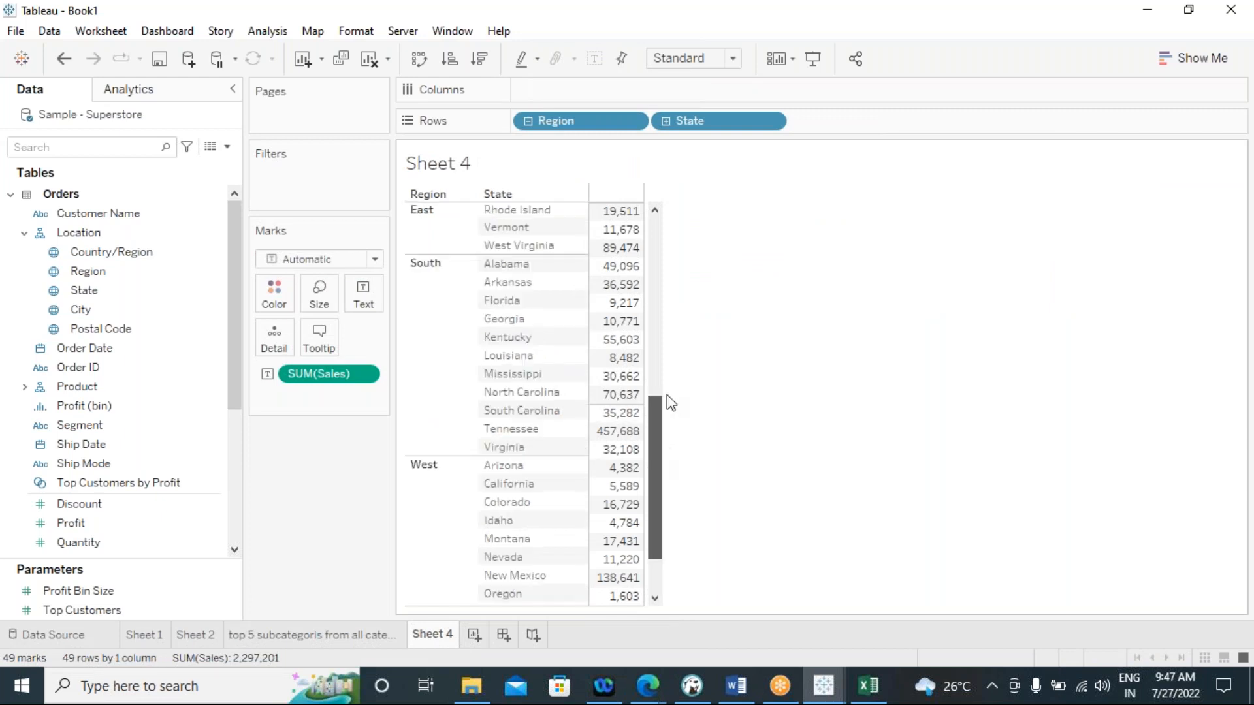
scroll(668, 395, up, 8)
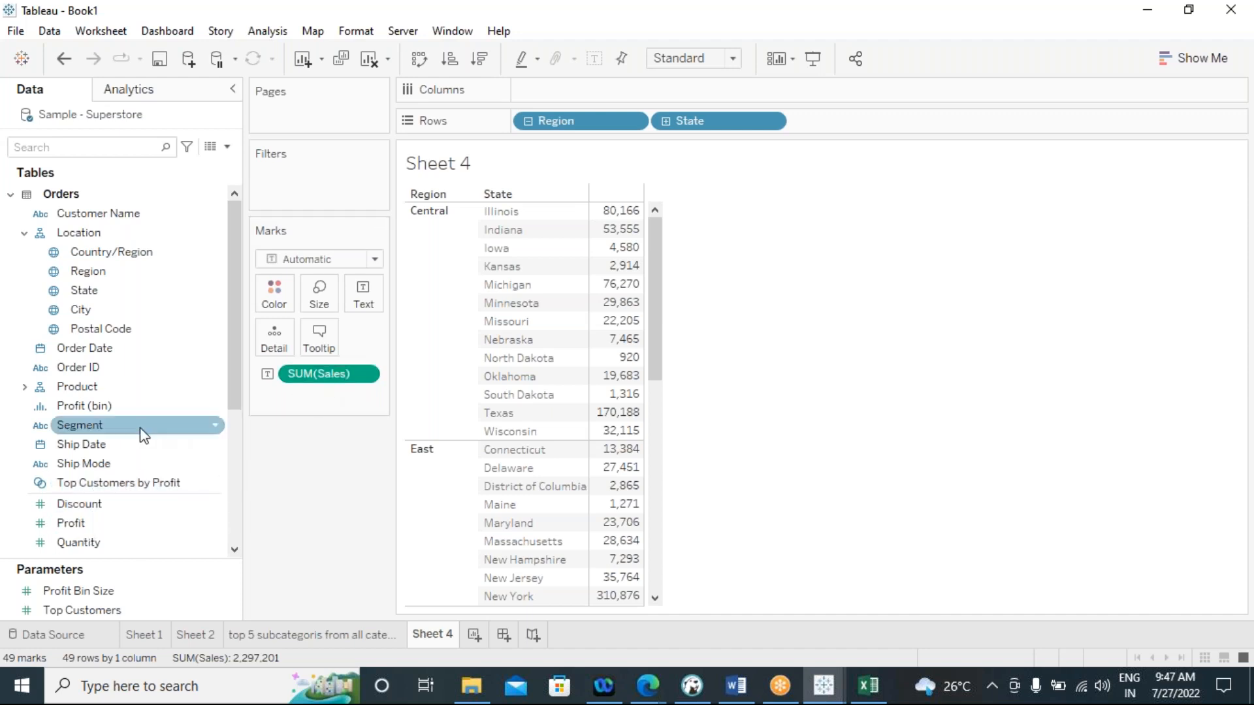
scroll(174, 426, down, 3)
click(79, 389)
drag(81, 389, 363, 295)
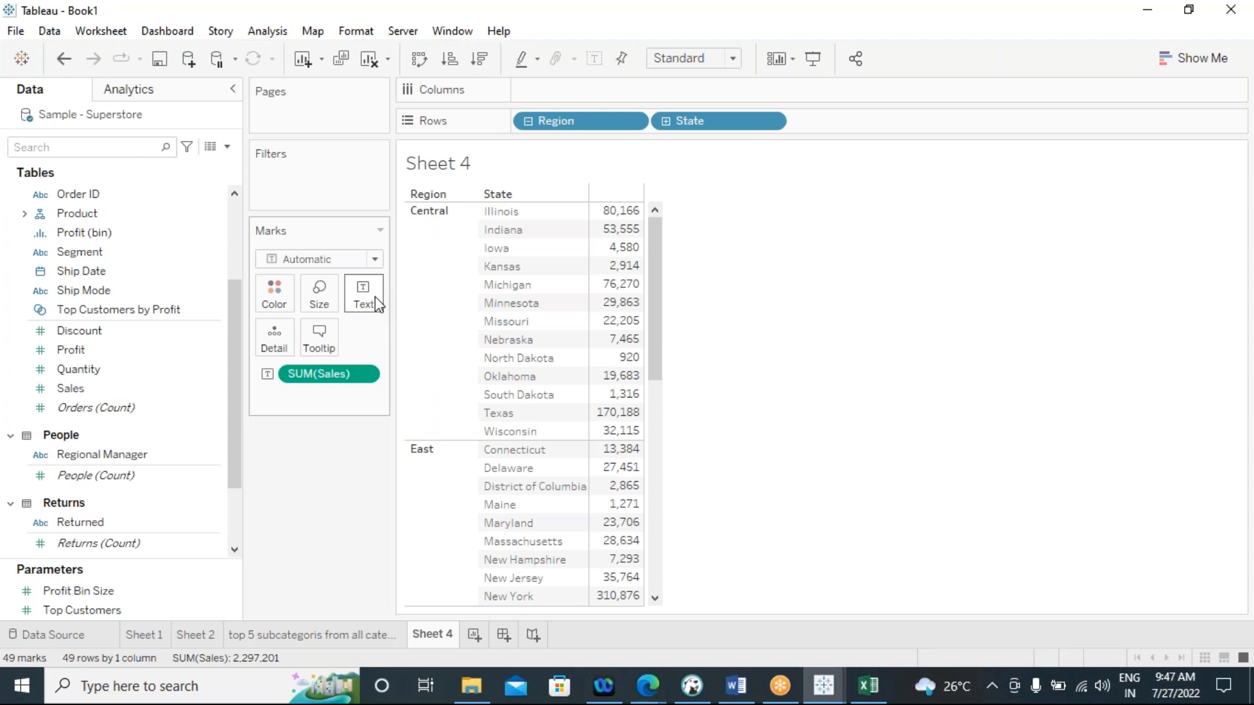
click(85, 390)
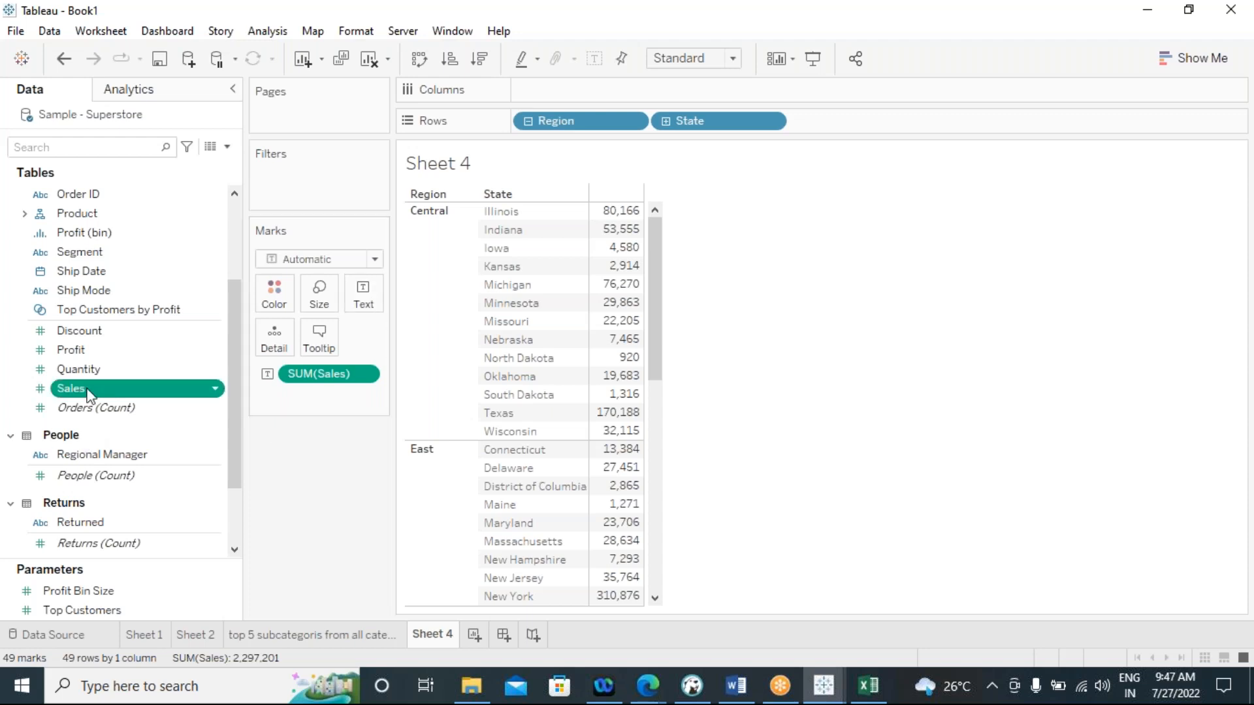
right_click(90, 395)
key(Escape)
drag(78, 407, 363, 295)
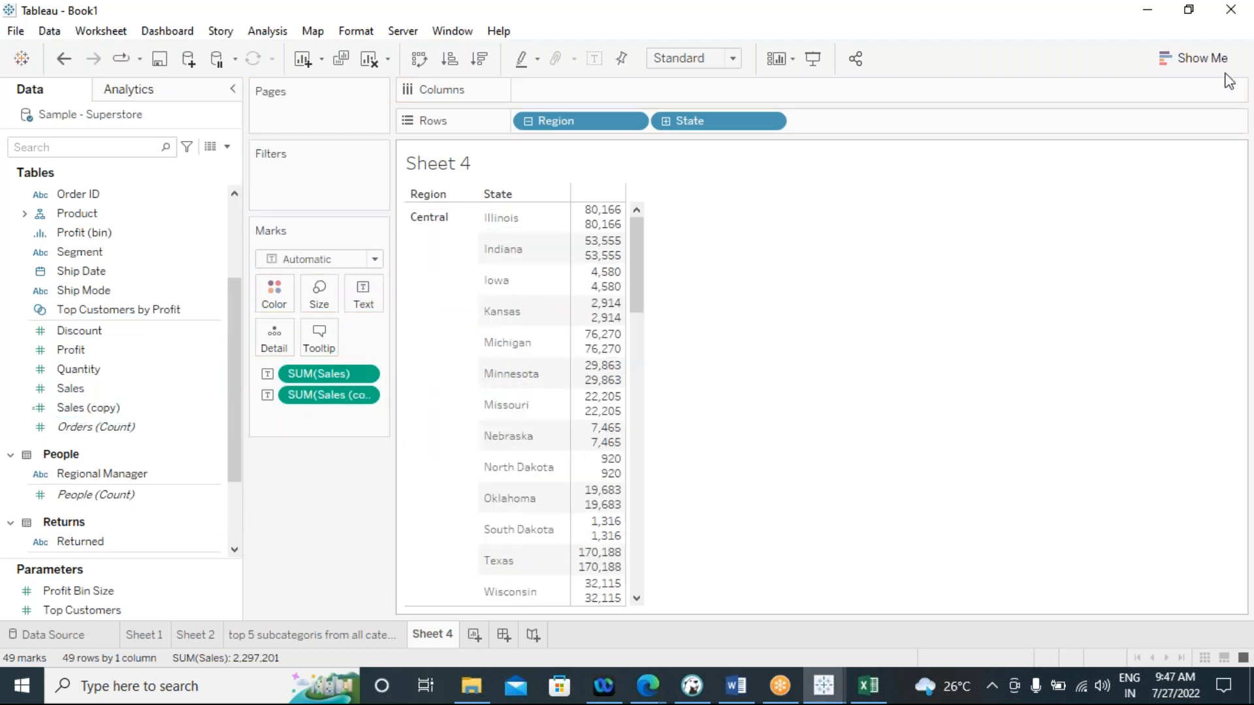
Convert the sheet to a text table with separate measure columns, and apply a Rank quick table calculation to Sales (copy)
click(1200, 59)
click(1088, 122)
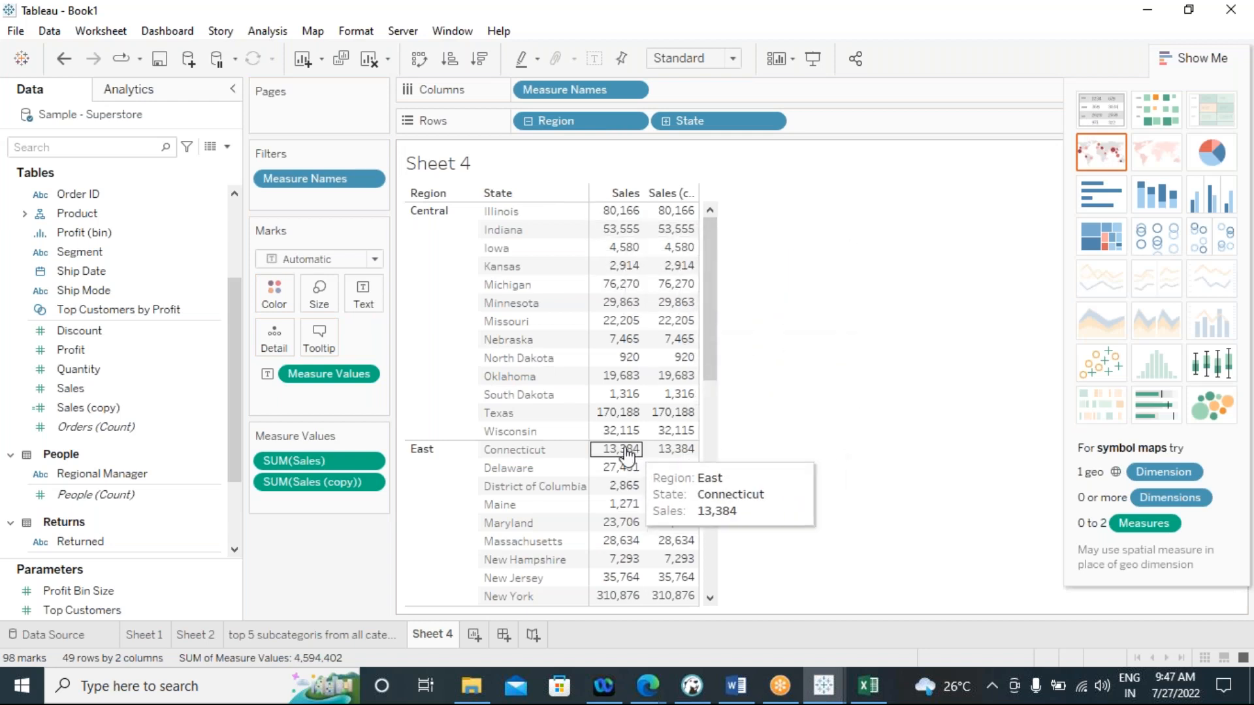
click(368, 483)
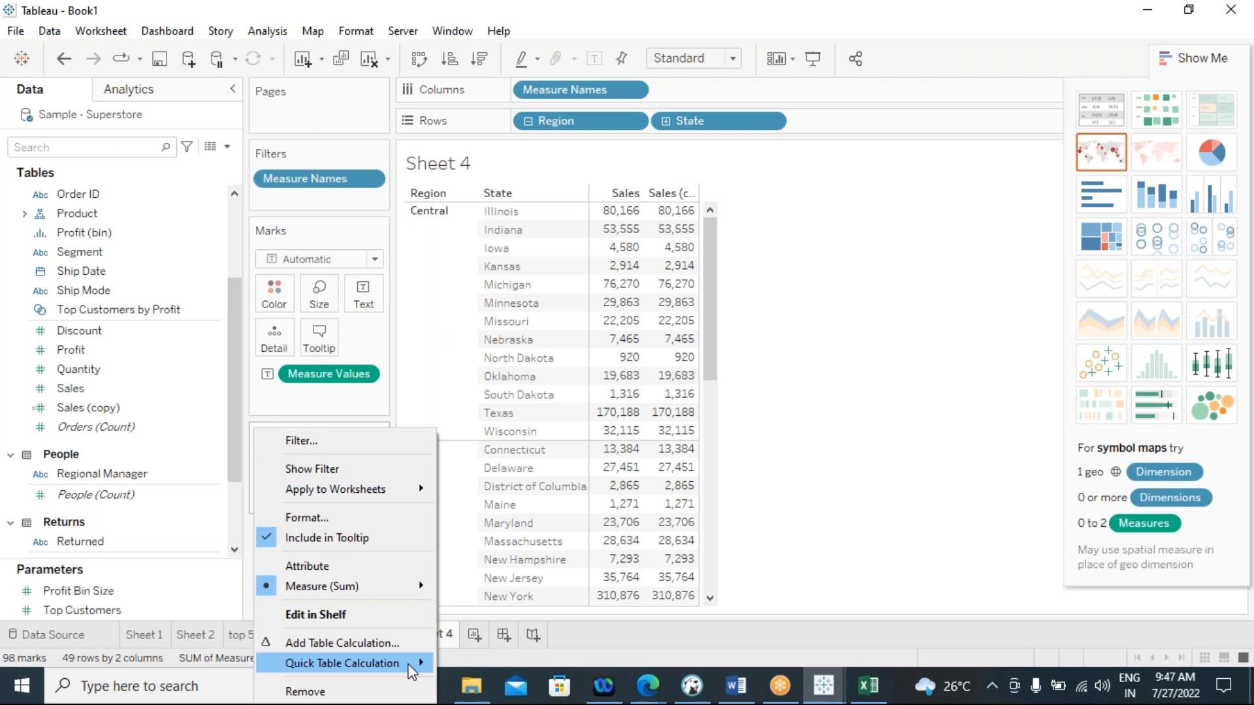
mouse_move(411, 671)
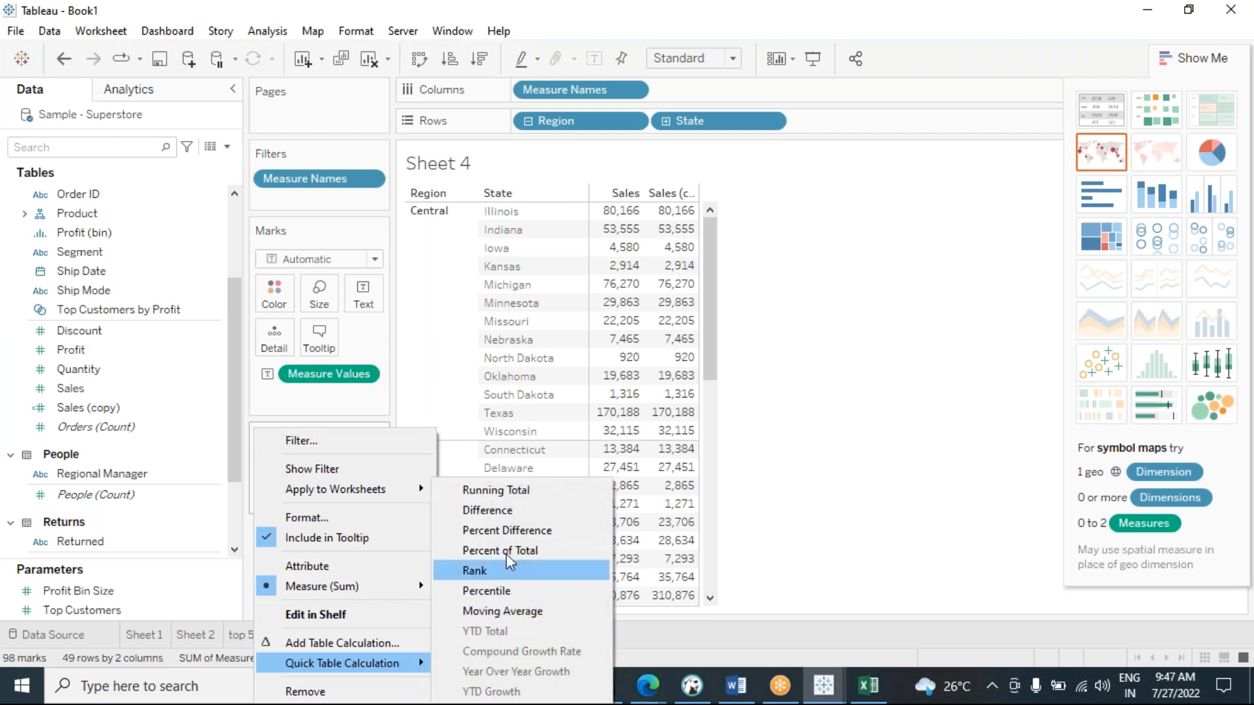
click(527, 570)
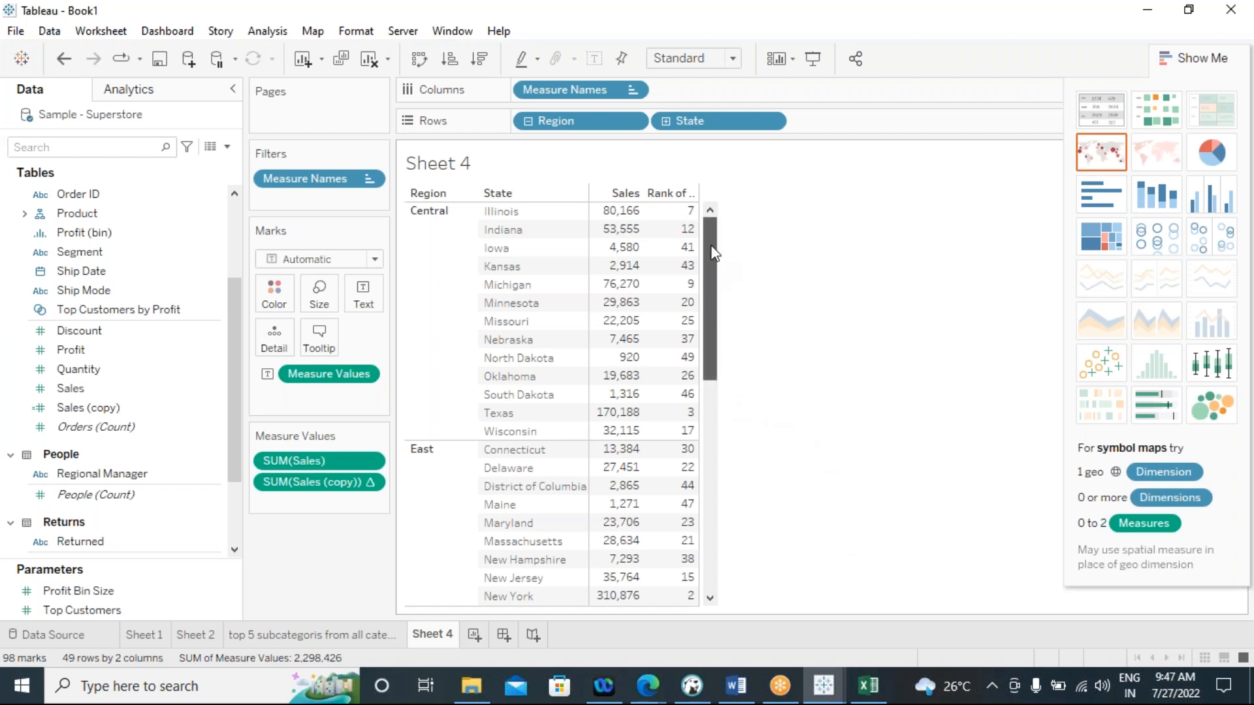
mouse_move(710, 245)
mouse_down()
mouse_move(698, 468)
mouse_move(726, 225)
mouse_up()
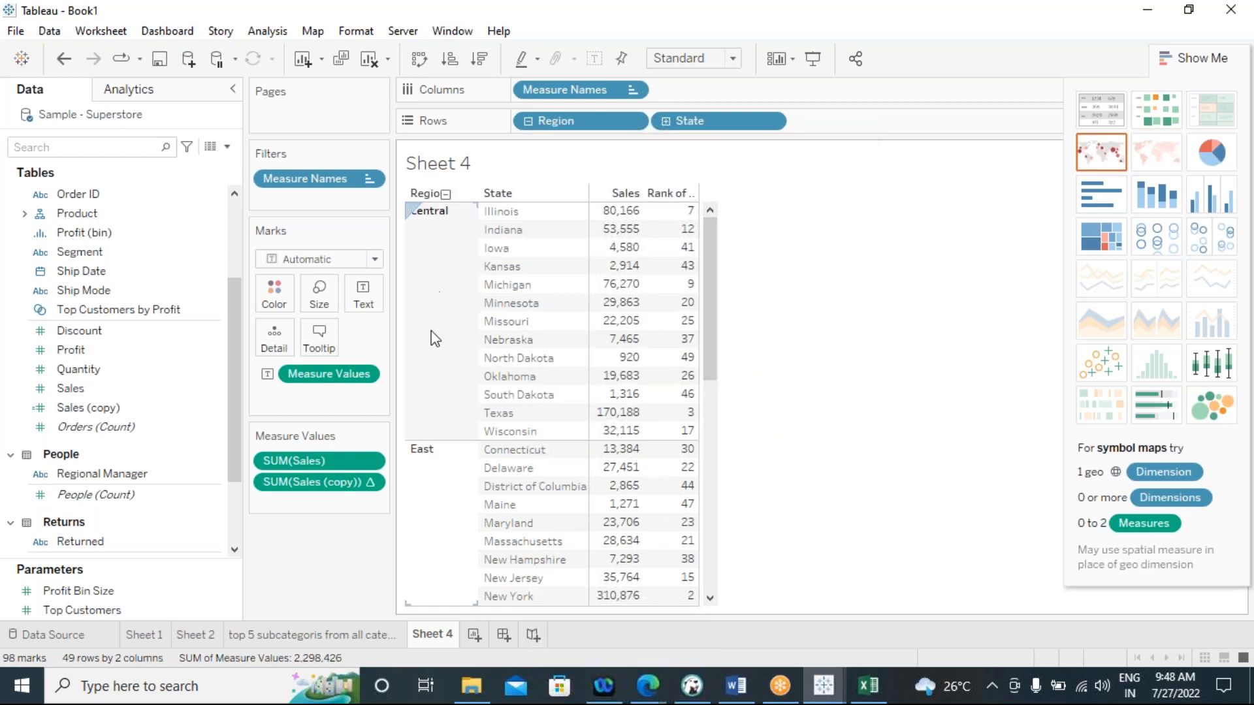
mouse_move(683, 212)
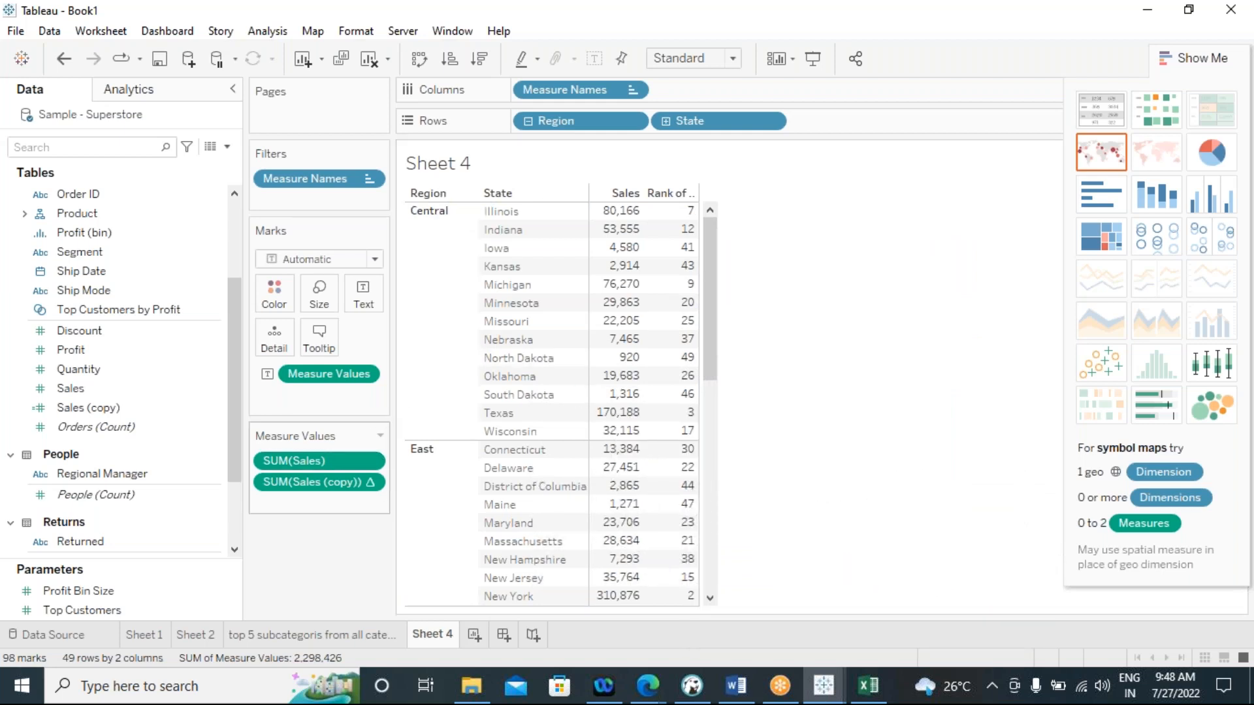
Edit the Sales (copy) rank calculation to compute using Specific Dimensions with only State included and Region excluded
click(370, 487)
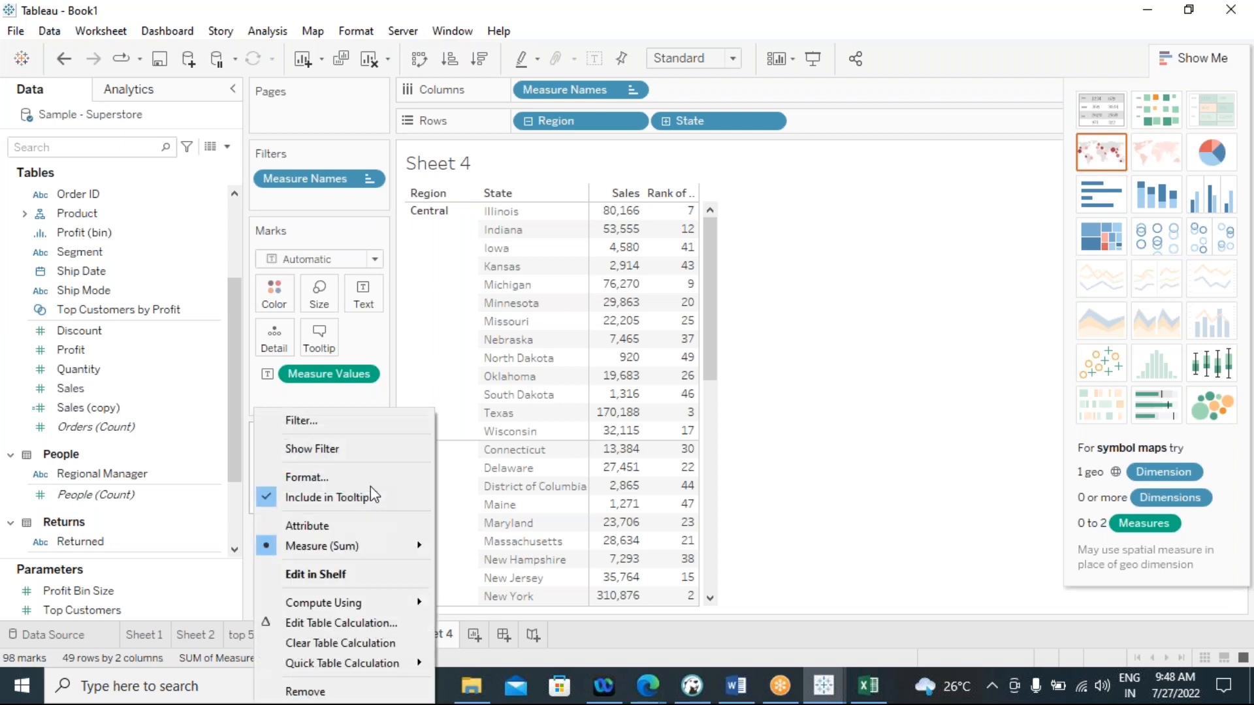
click(343, 624)
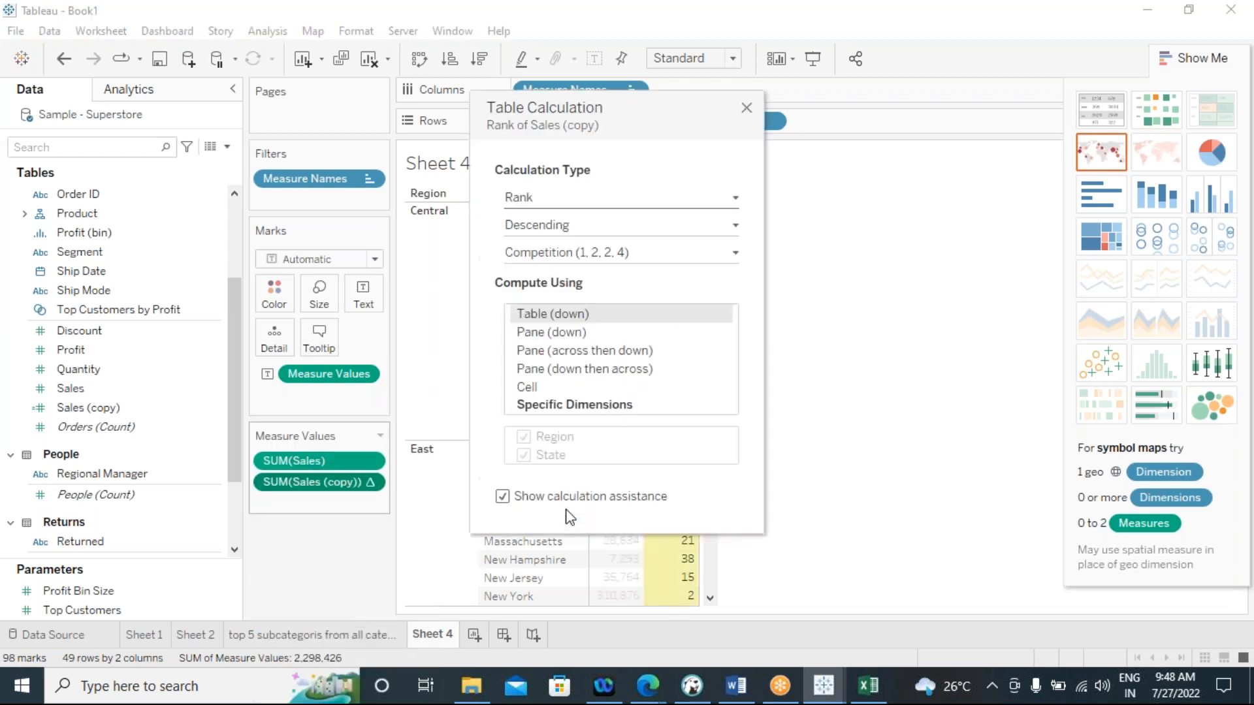
drag(521, 100, 798, 107)
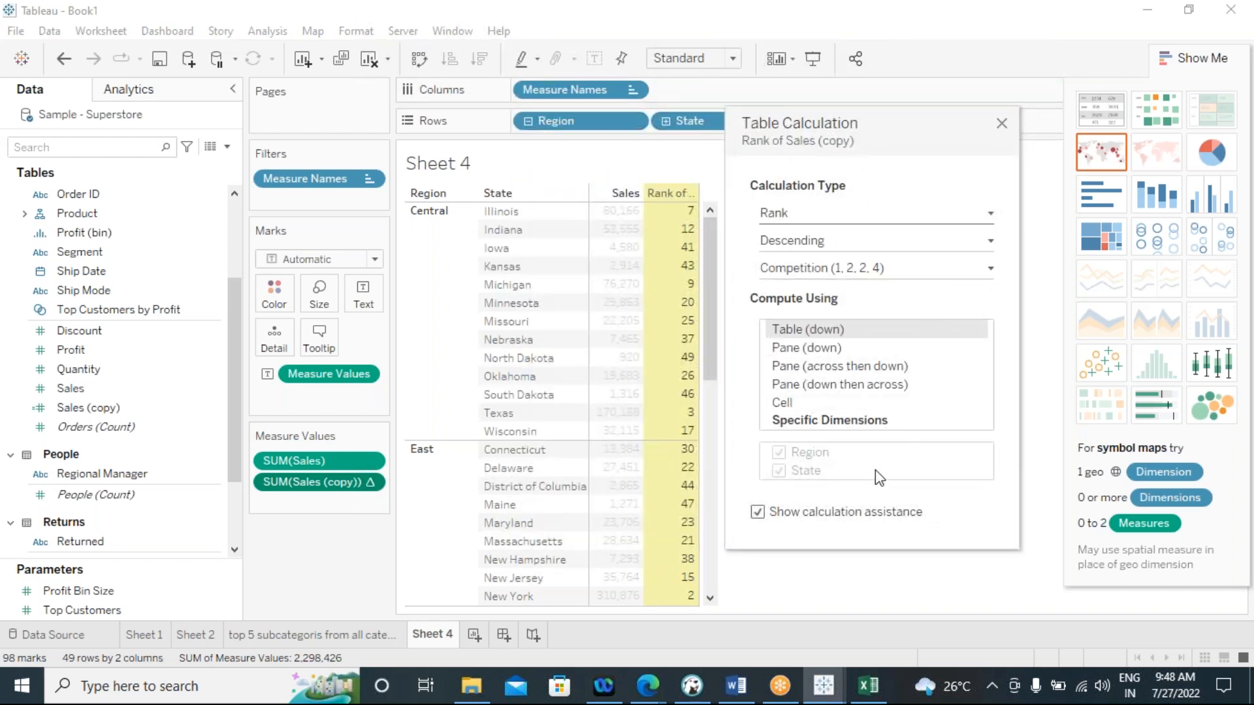
click(822, 421)
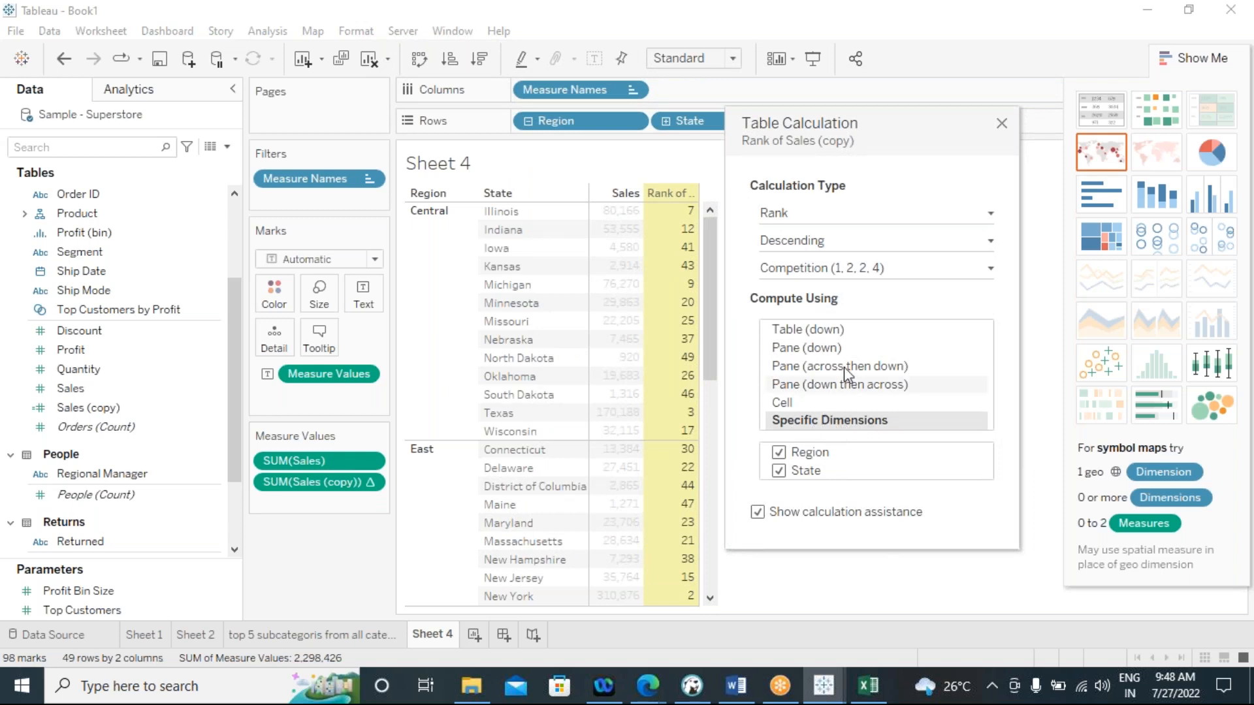
drag(876, 131, 960, 116)
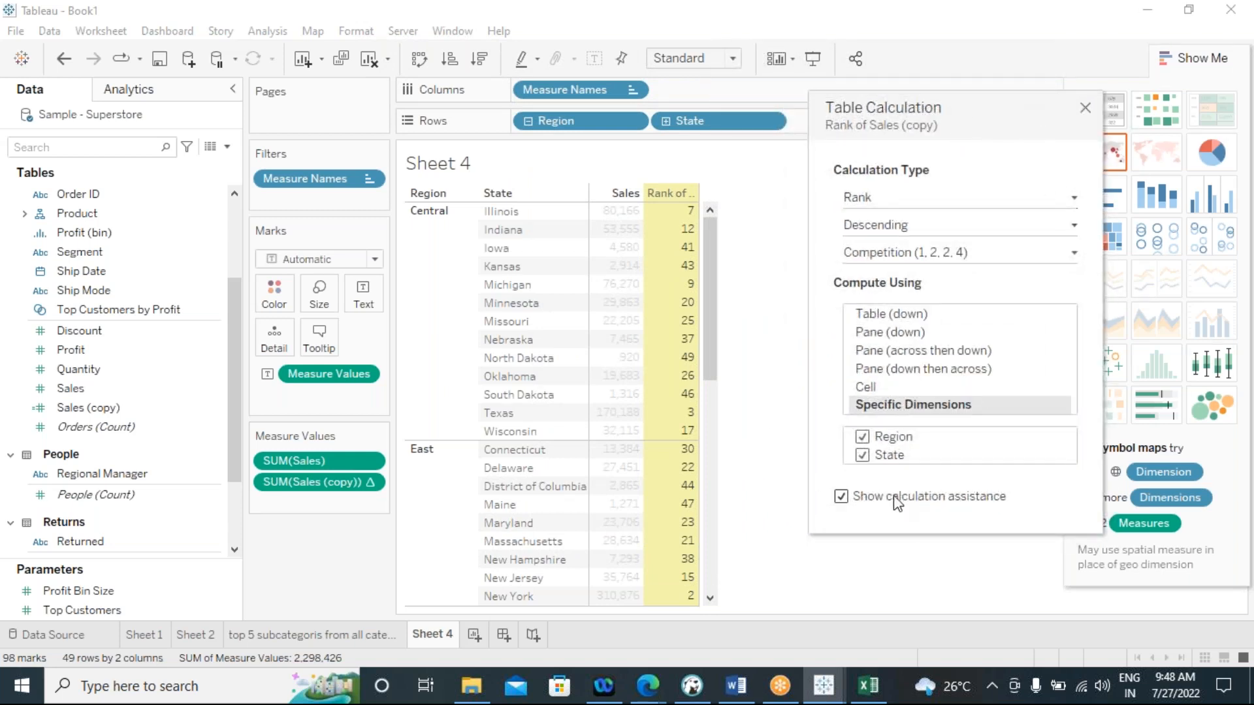
click(862, 455)
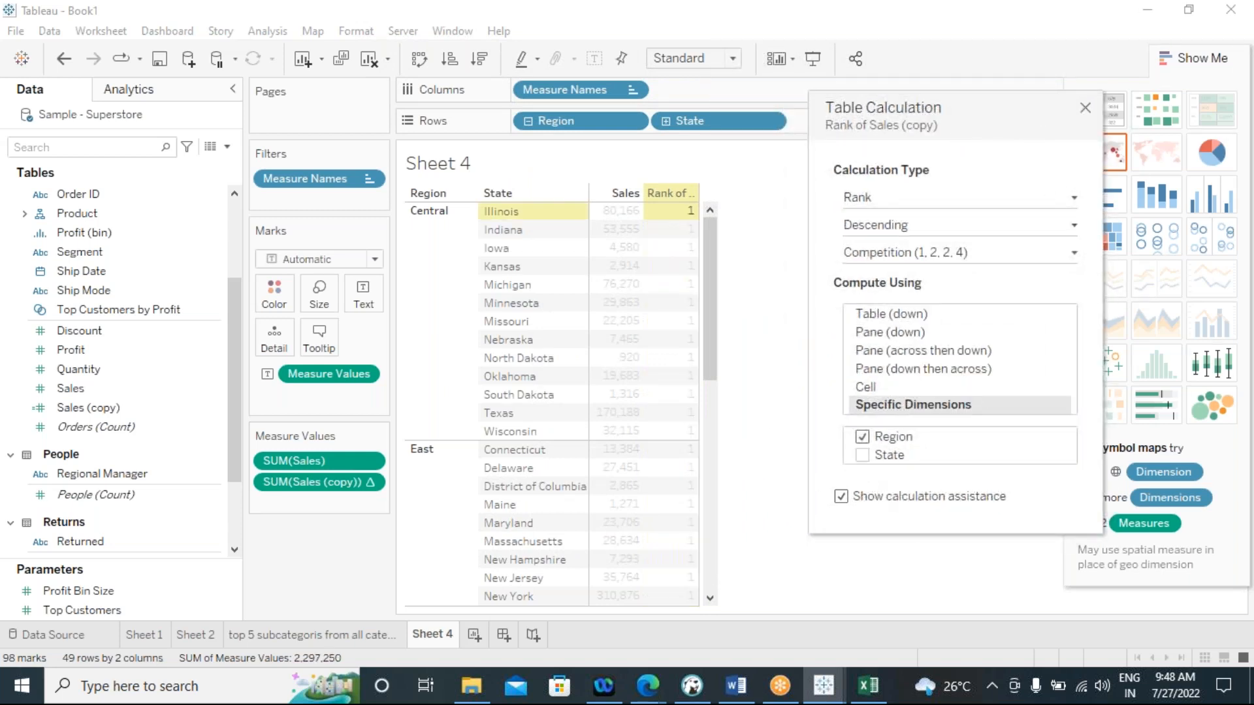
click(865, 442)
click(863, 457)
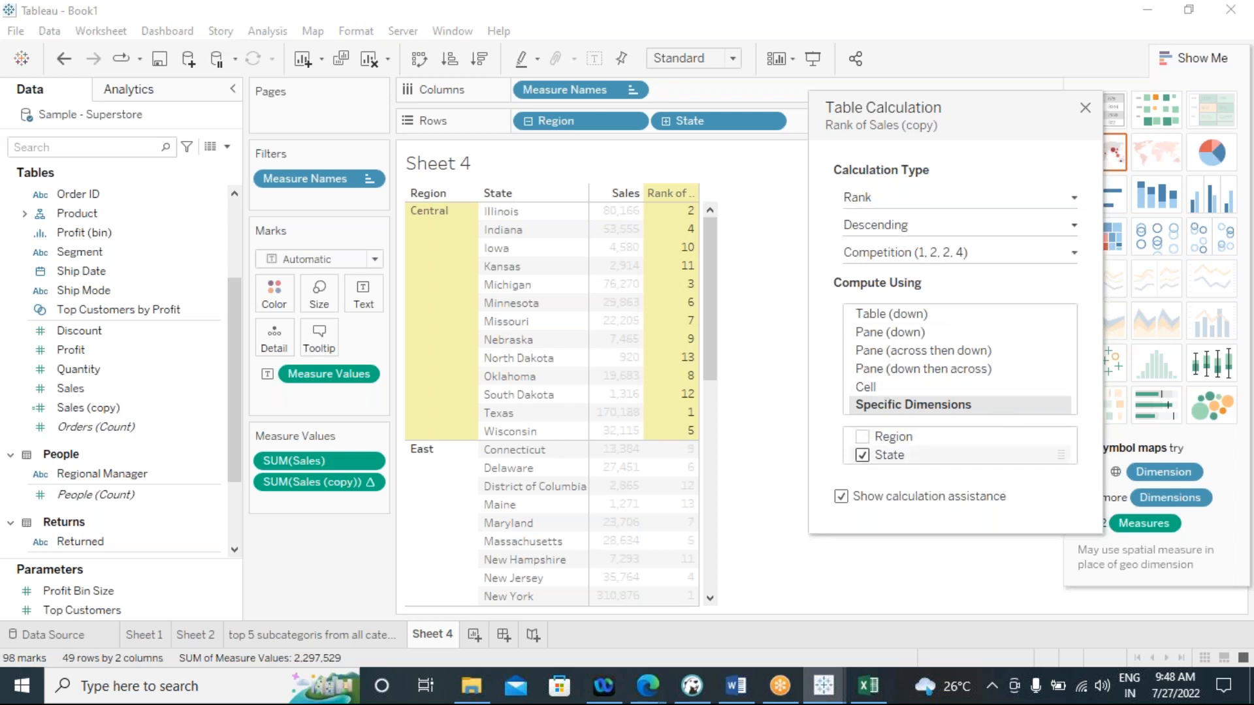
Set the rank type to Dense (1, 2, 2, 3), and review the state ranks within each region
click(1073, 253)
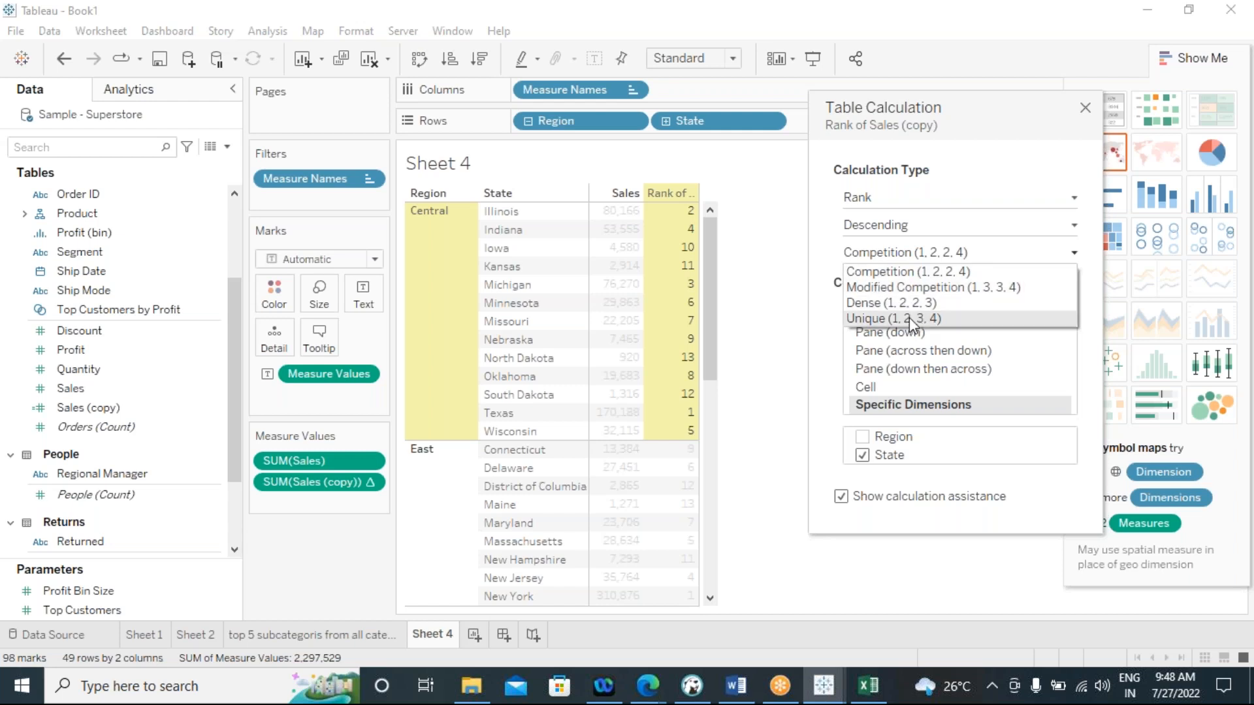
click(890, 306)
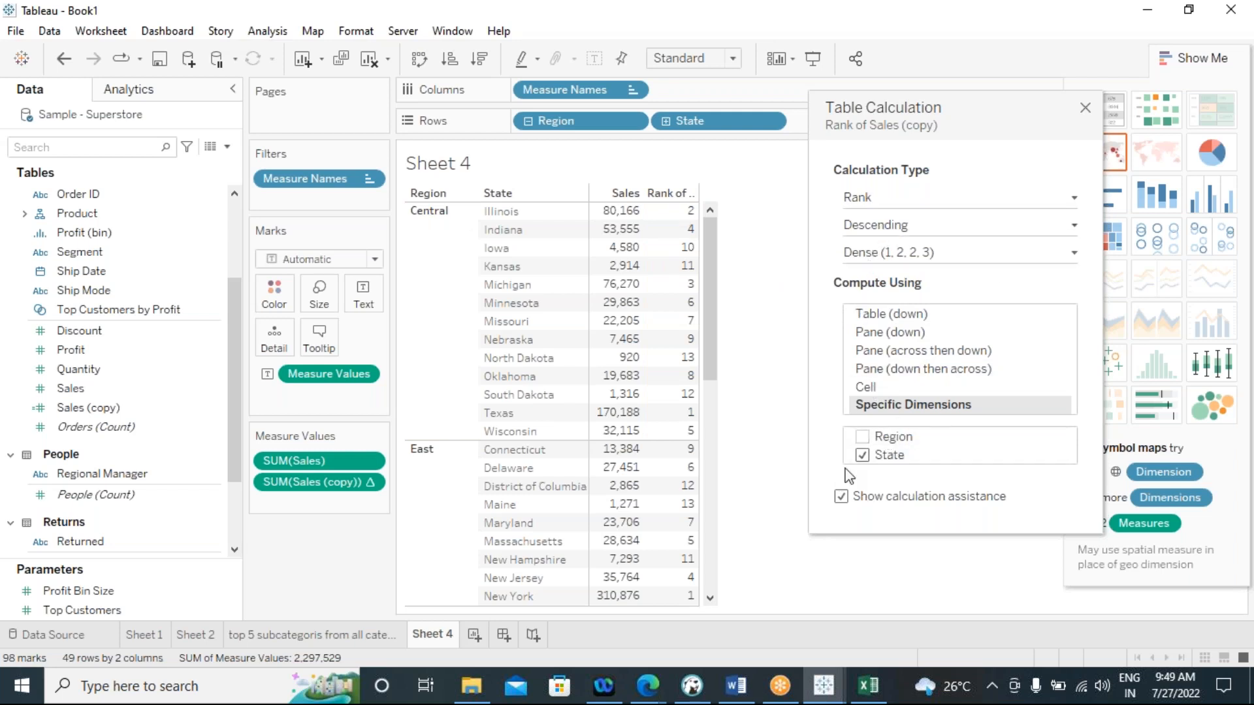
click(1085, 108)
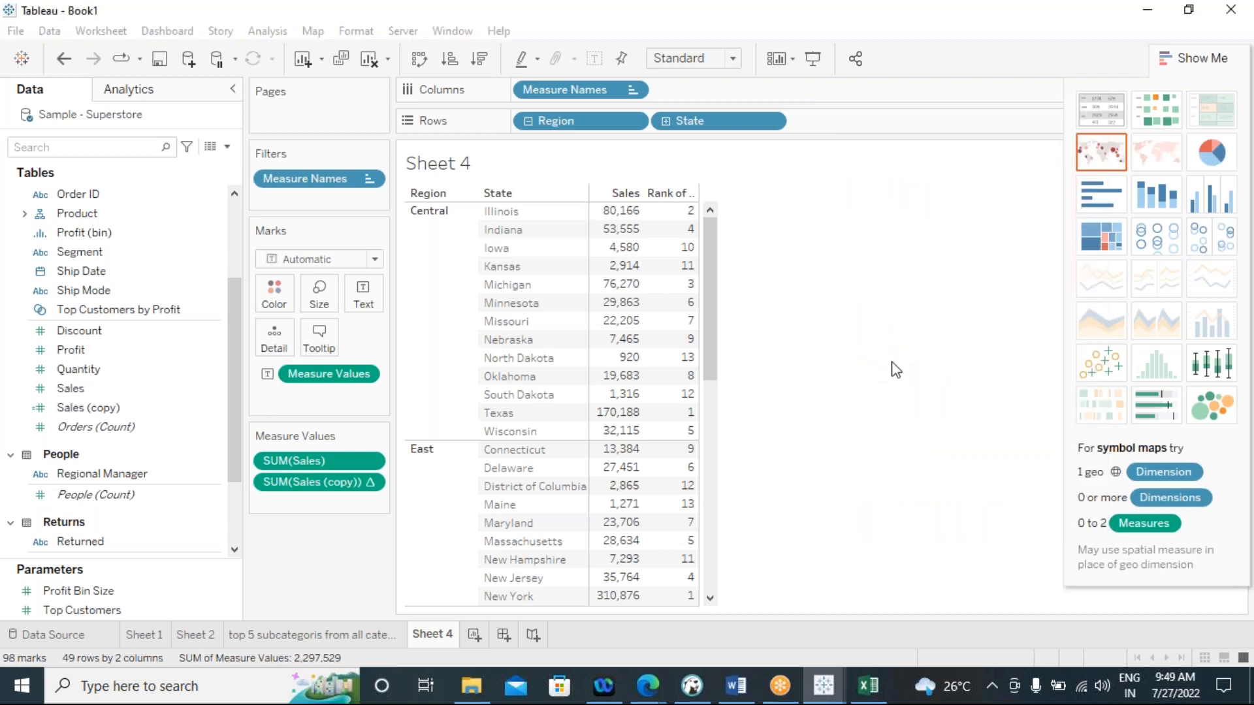
mouse_move(665, 256)
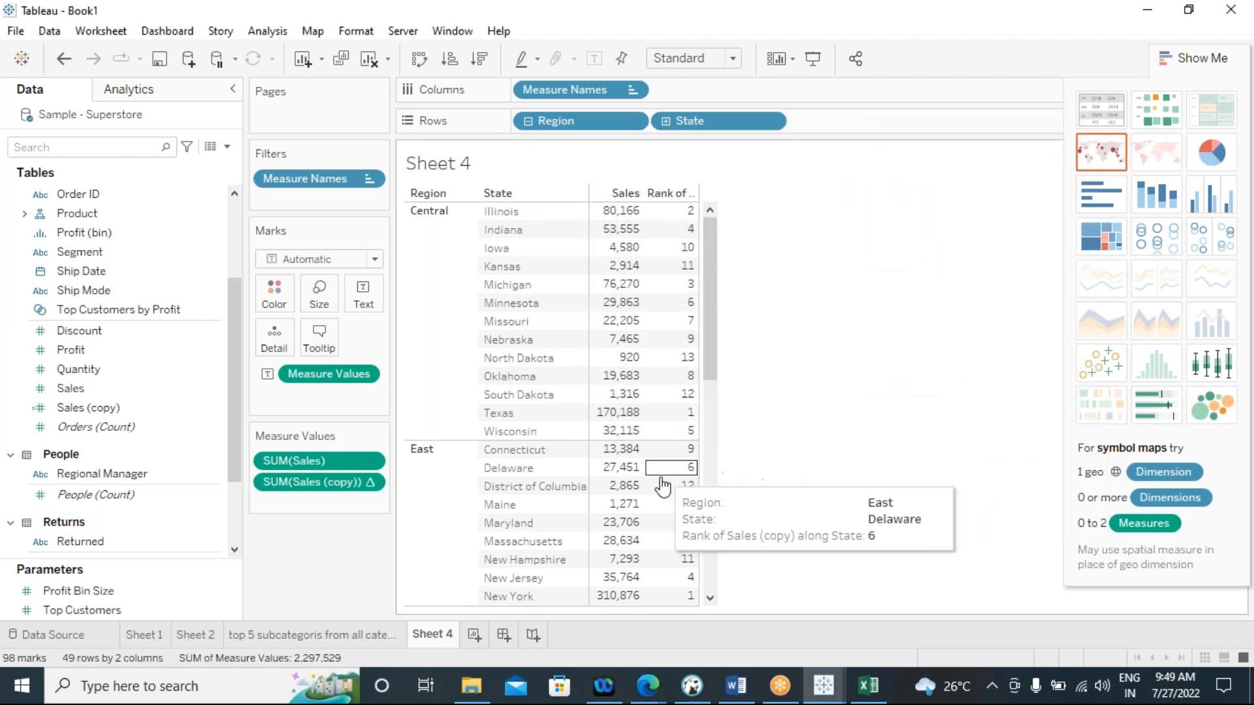
scroll(701, 395, down, 5)
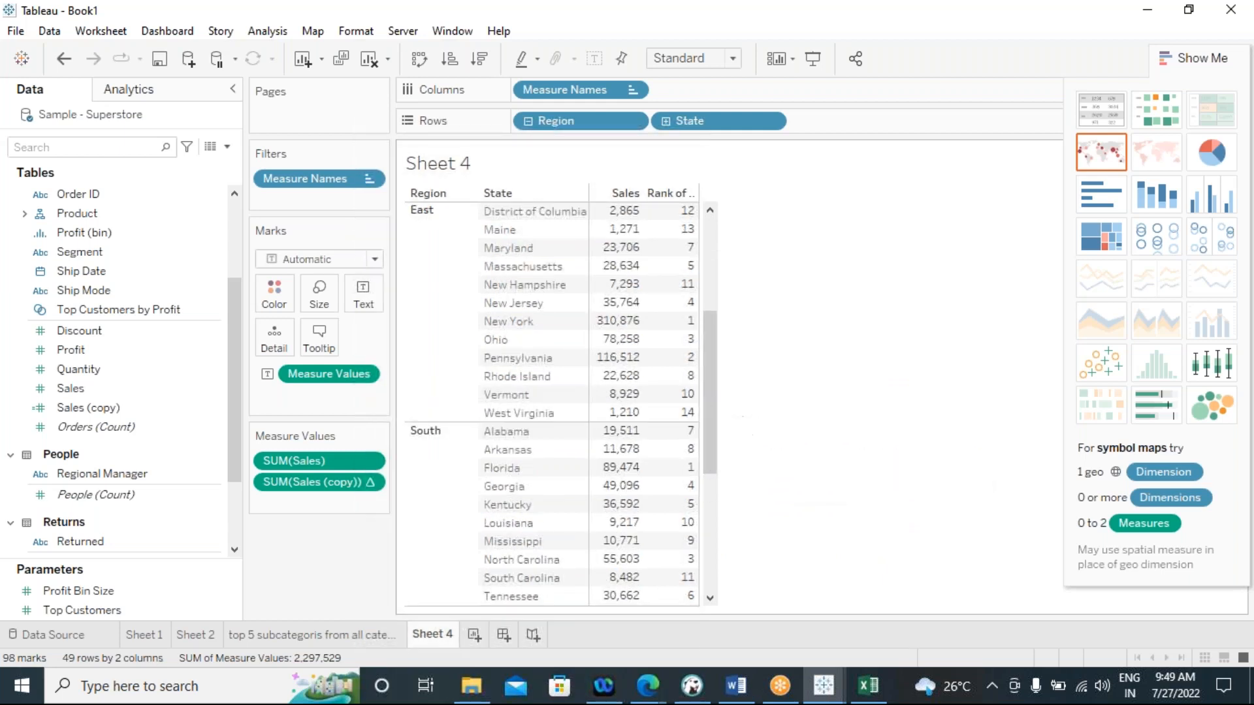
scroll(718, 404, up, 5)
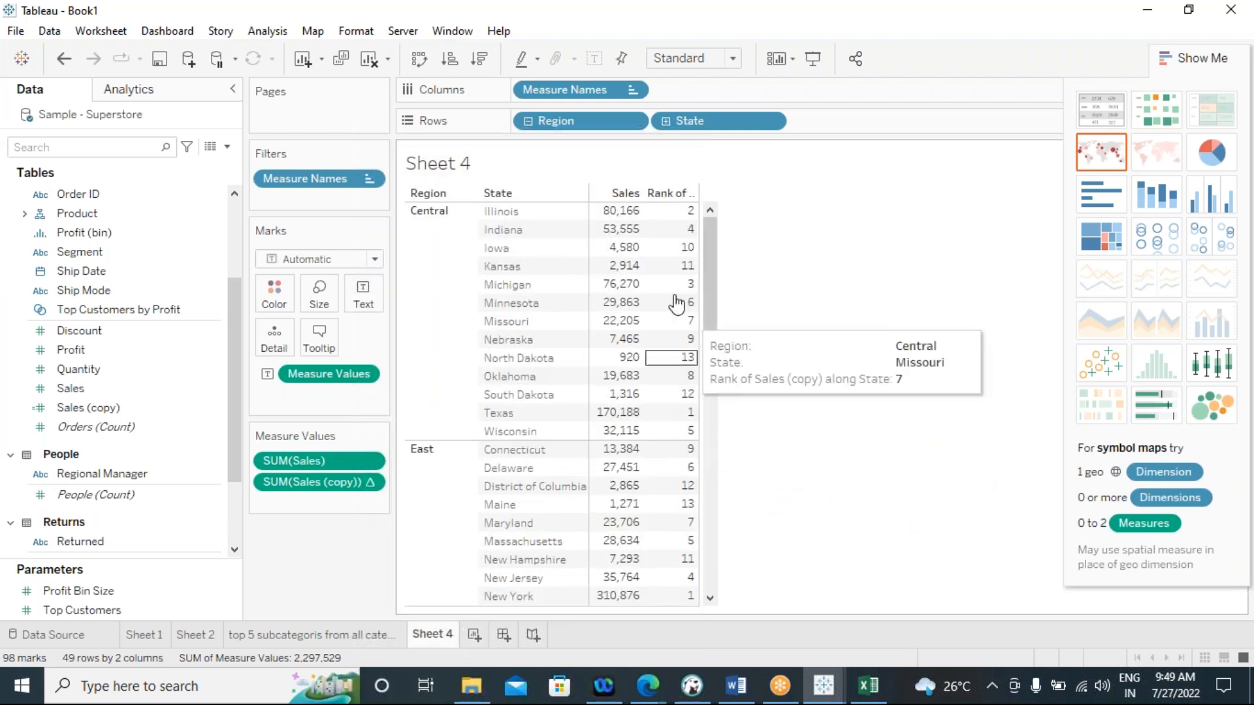
Sort the states in descending order of Sales within each region, and check the ranking order across all regions
click(480, 58)
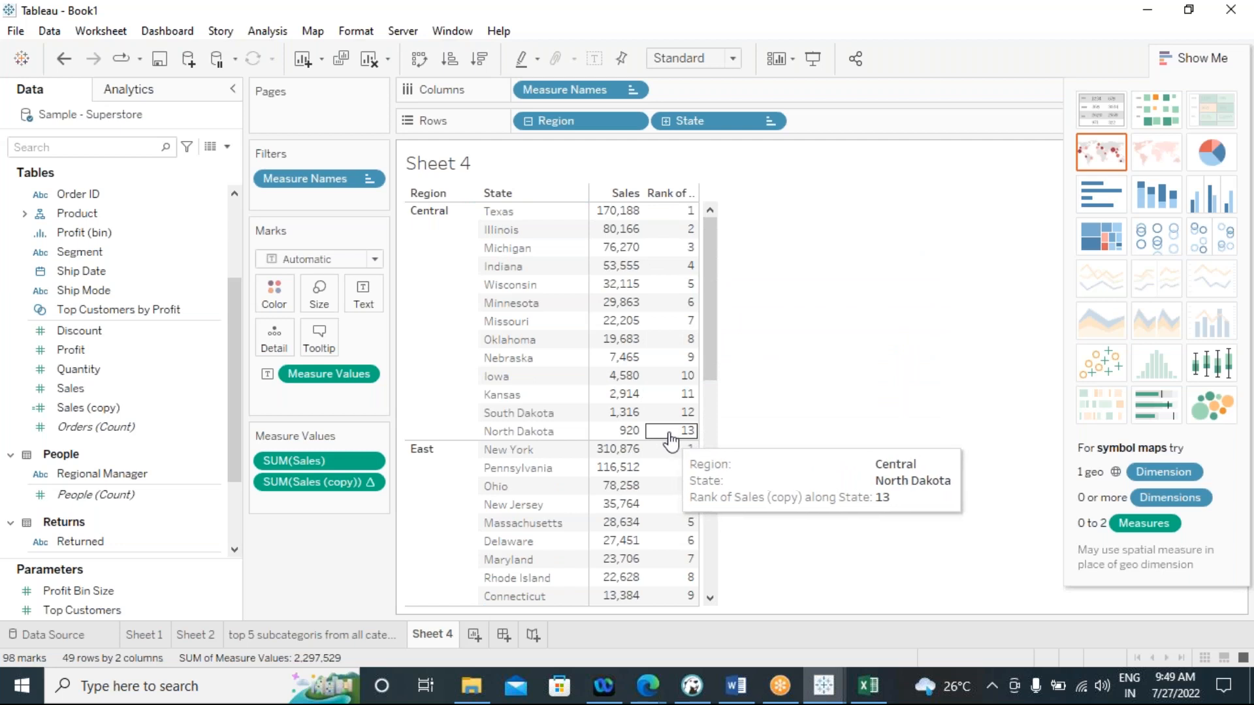
drag(711, 333, 719, 366)
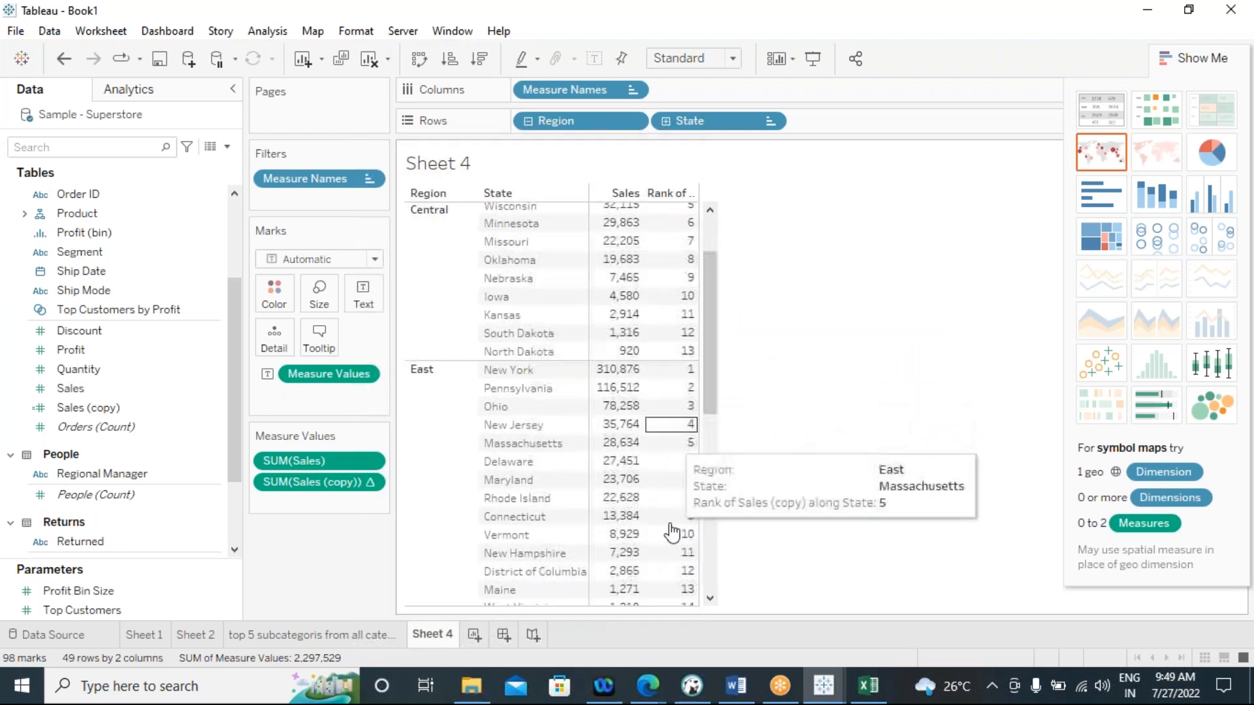
drag(716, 336, 706, 488)
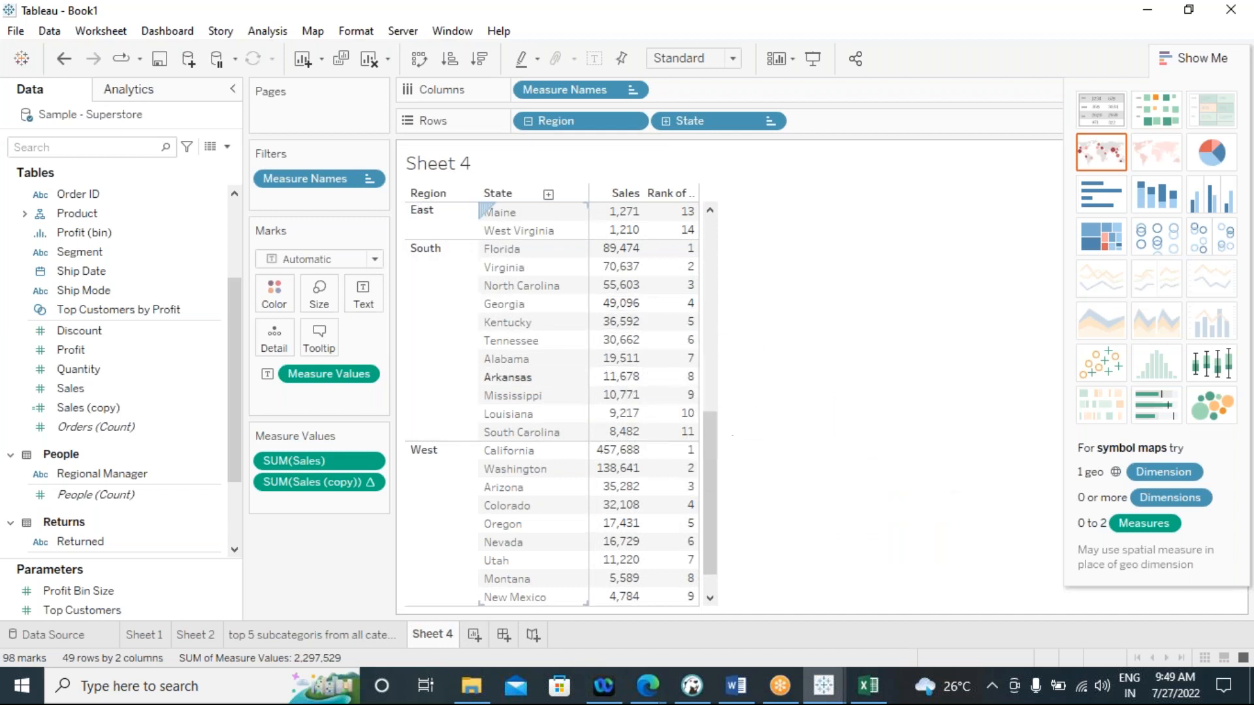
drag(715, 495, 723, 261)
Filter the table to Sales (copy) ranks 1 to 5, and compare it with the "top 5 subcategoris from all categories" sheet
click(1206, 64)
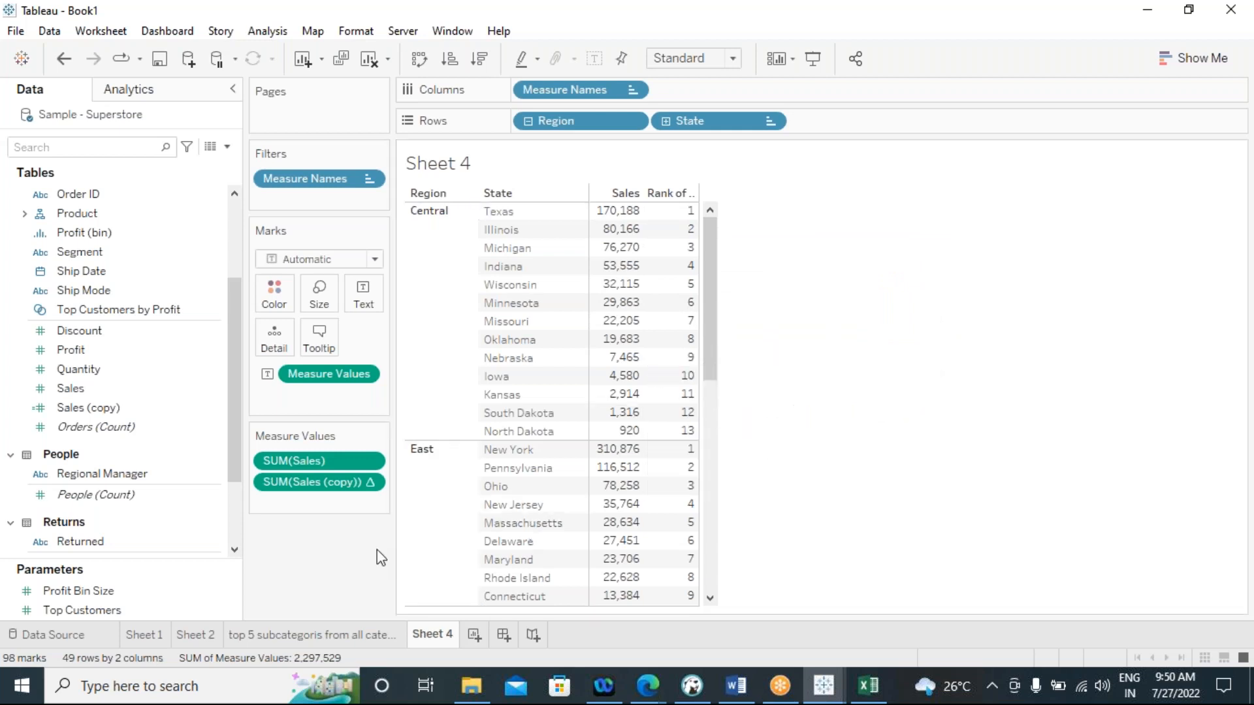
drag(313, 489, 327, 200)
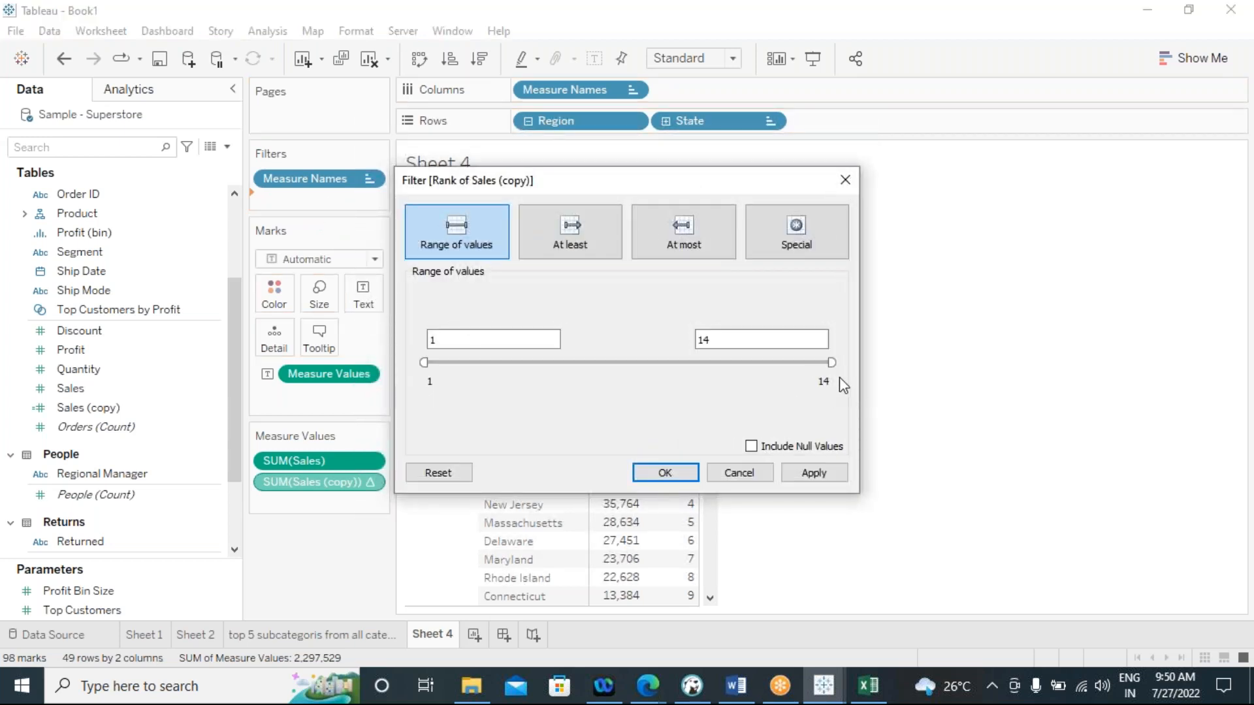
drag(829, 361, 560, 372)
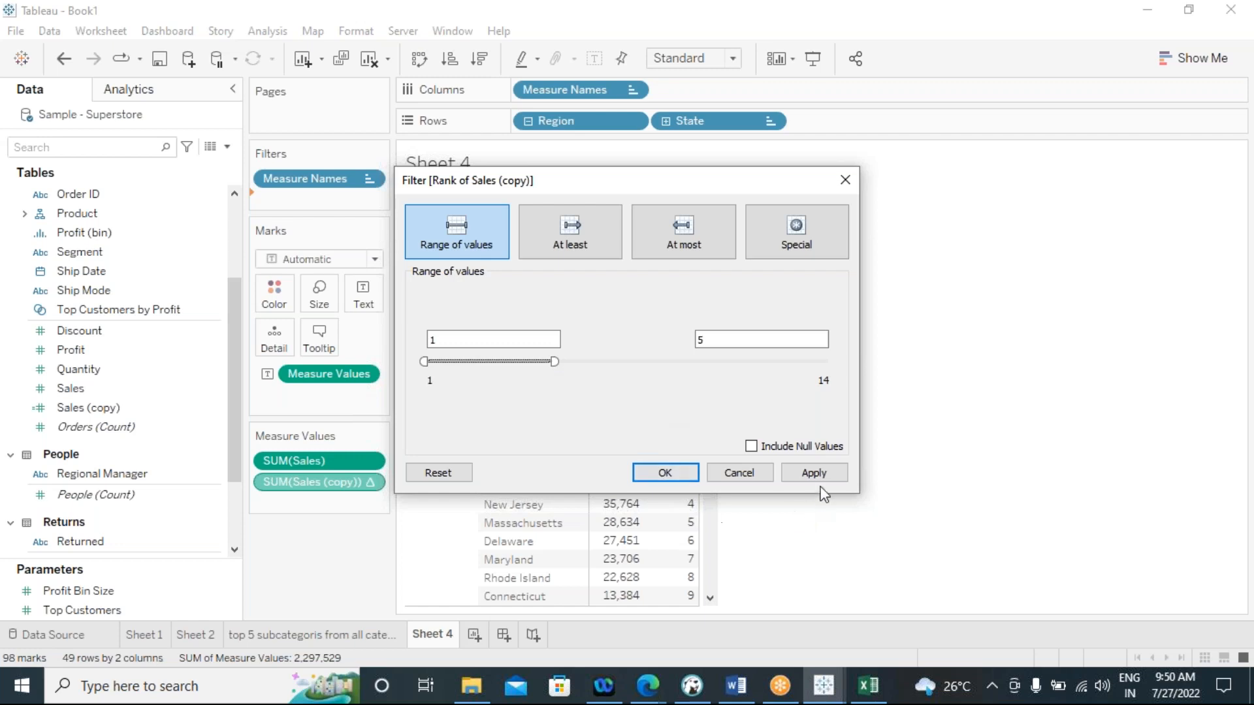
click(794, 475)
click(687, 476)
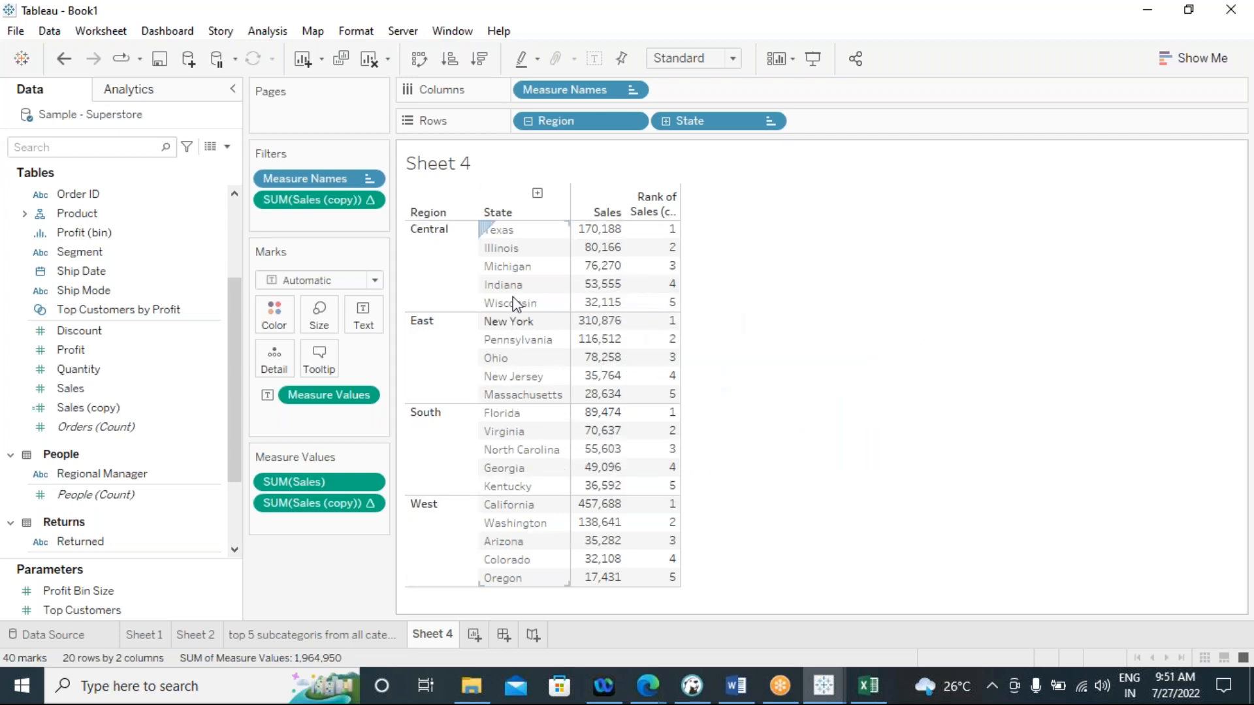
click(275, 632)
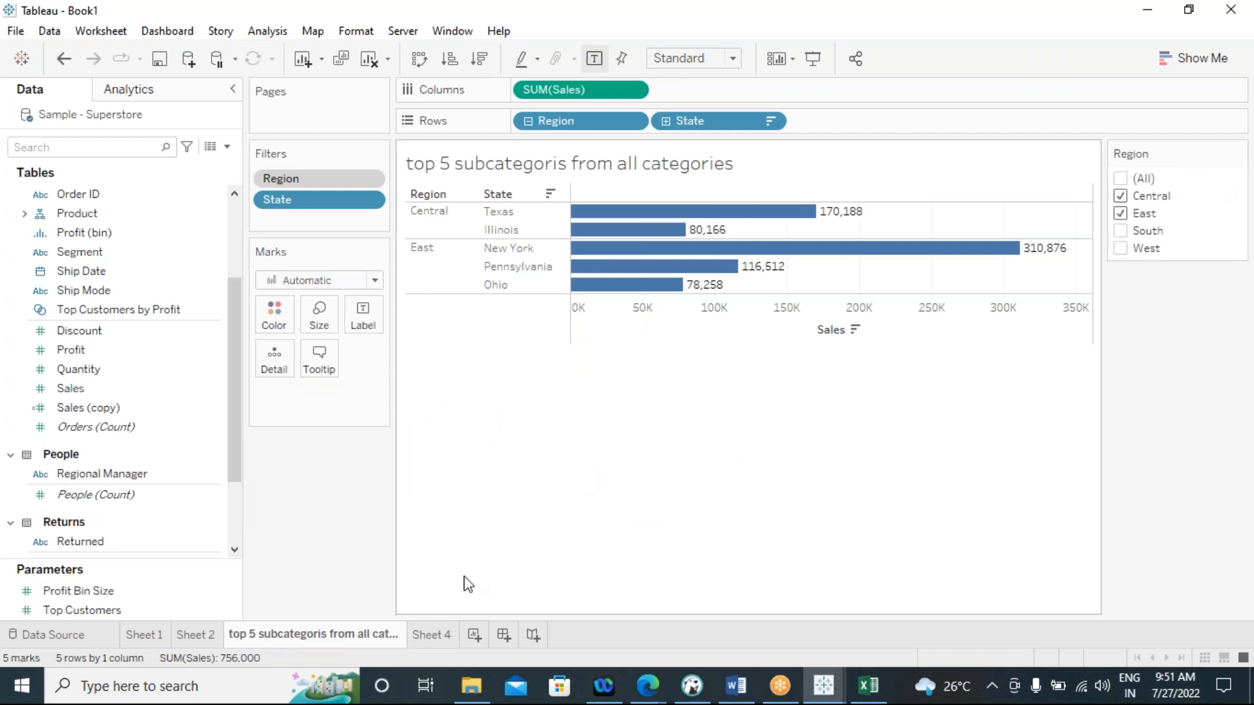
click(431, 635)
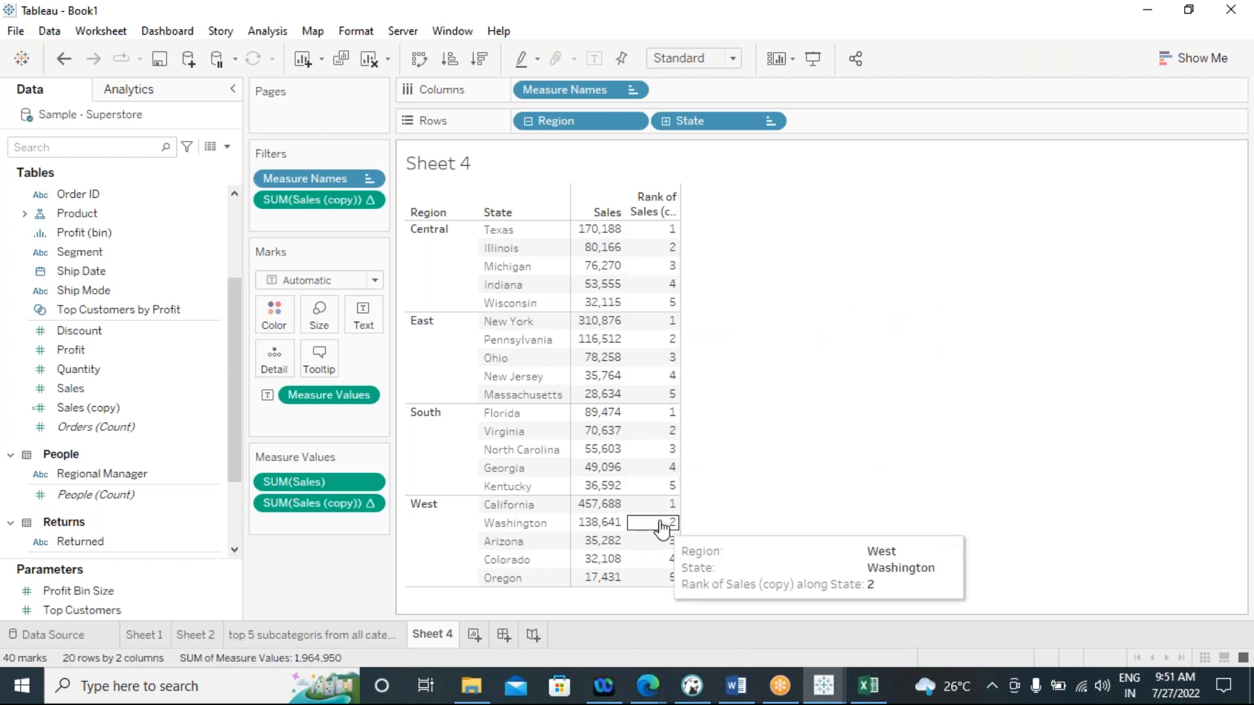
Create a calculated field named "rank"
click(265, 33)
click(367, 410)
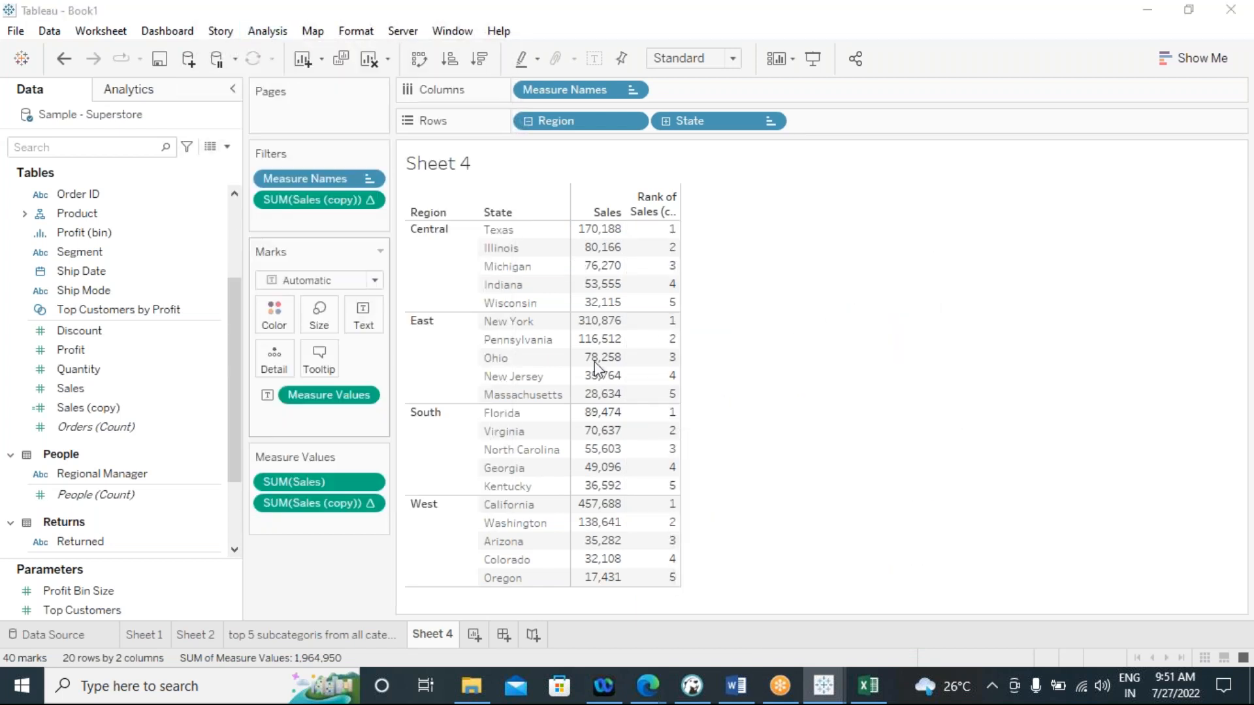
drag(537, 198, 782, 226)
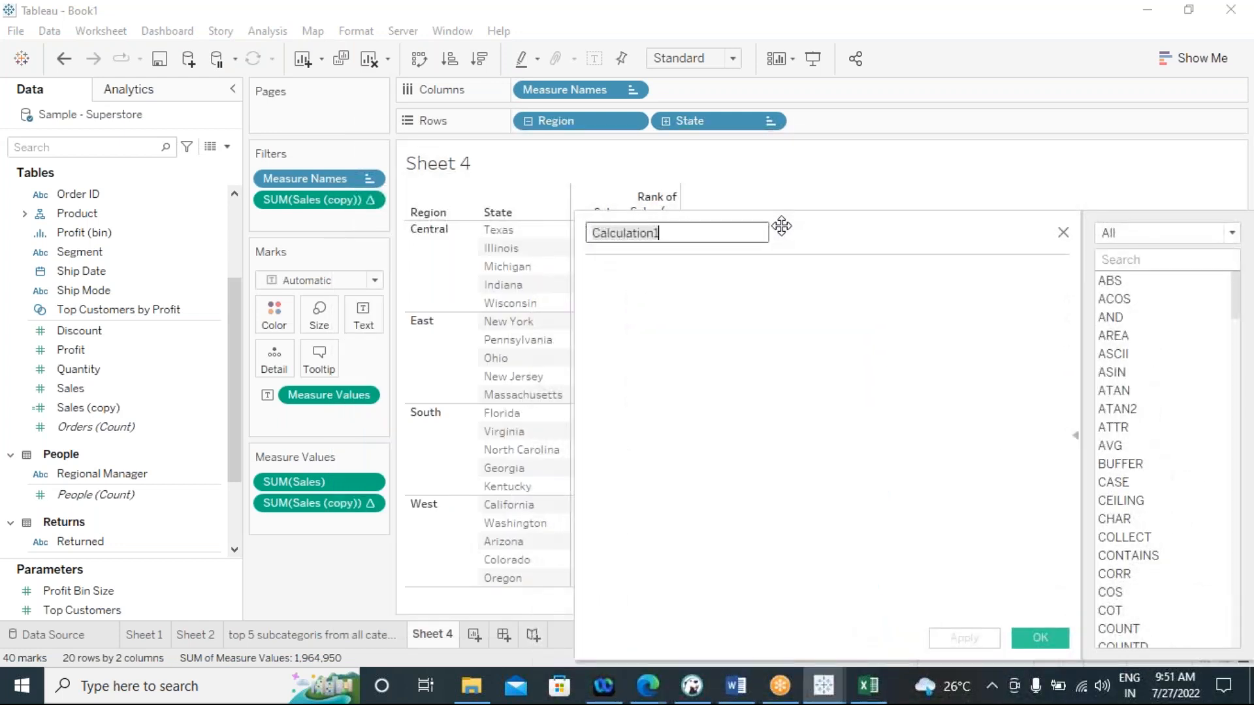
text(rank)
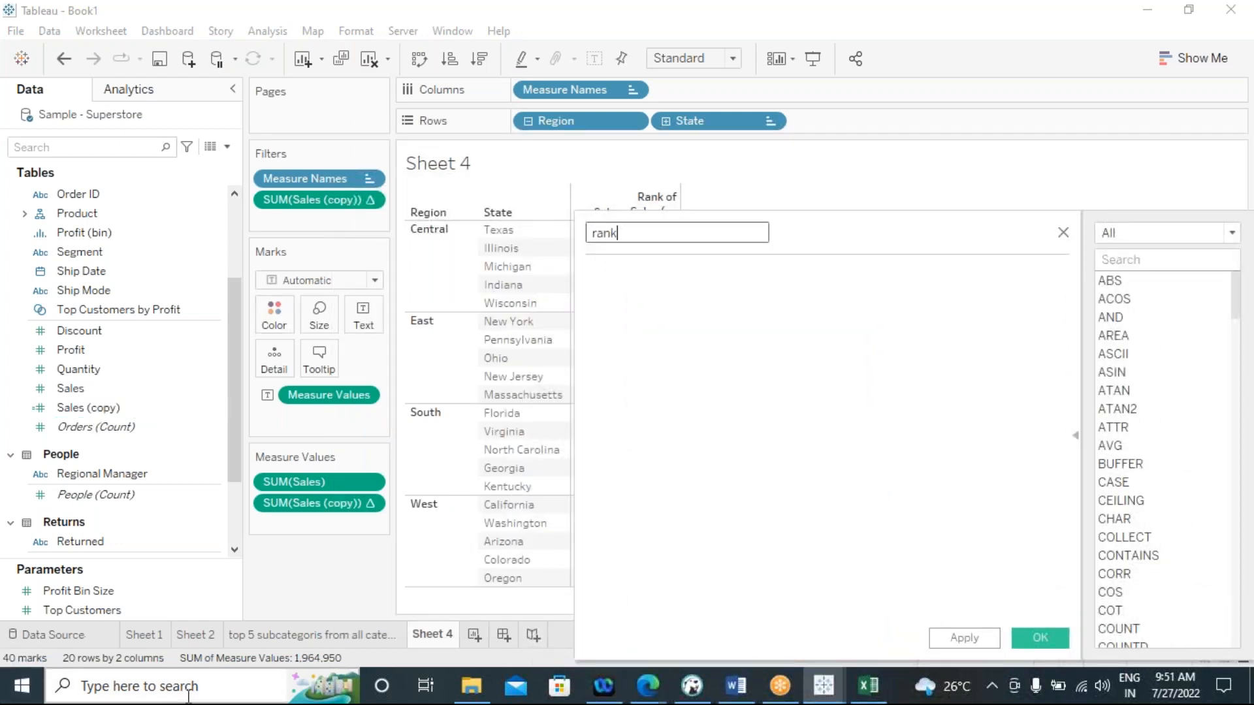
Enter RANK_DENSE(SUM([Sales]),'asc') as the formula of the rank calculated field
click(628, 333)
text(ran)
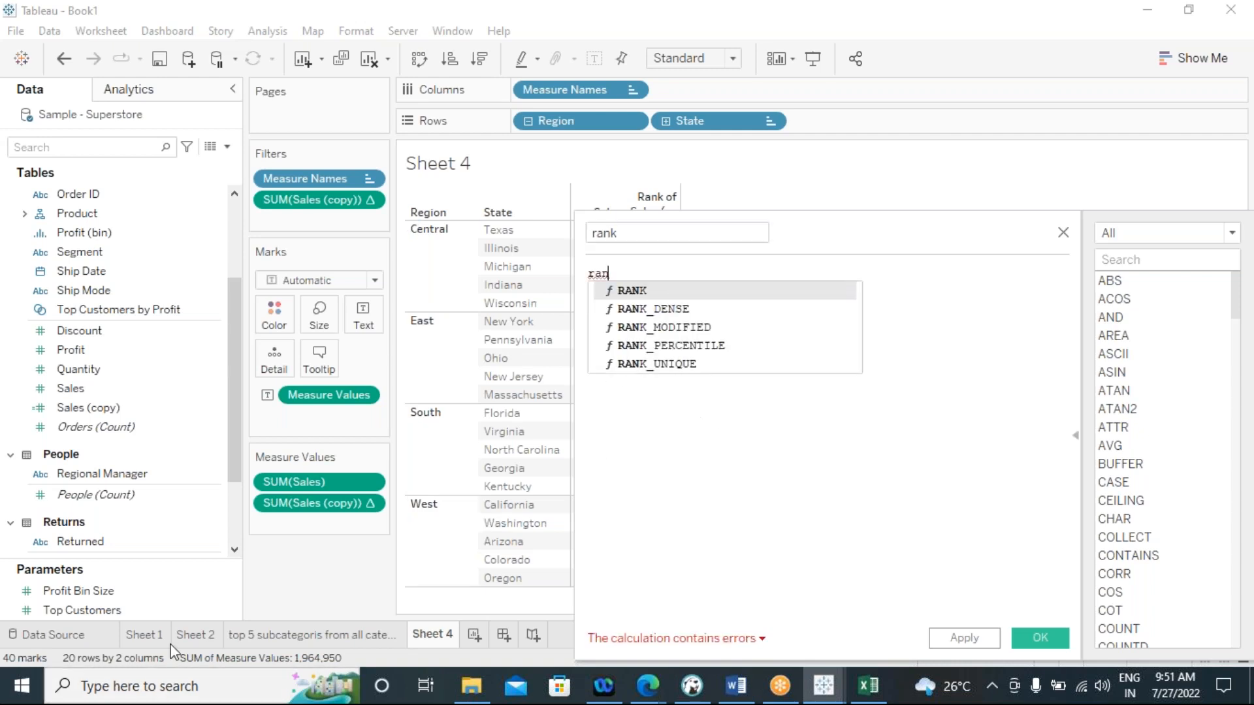
double_click(653, 308)
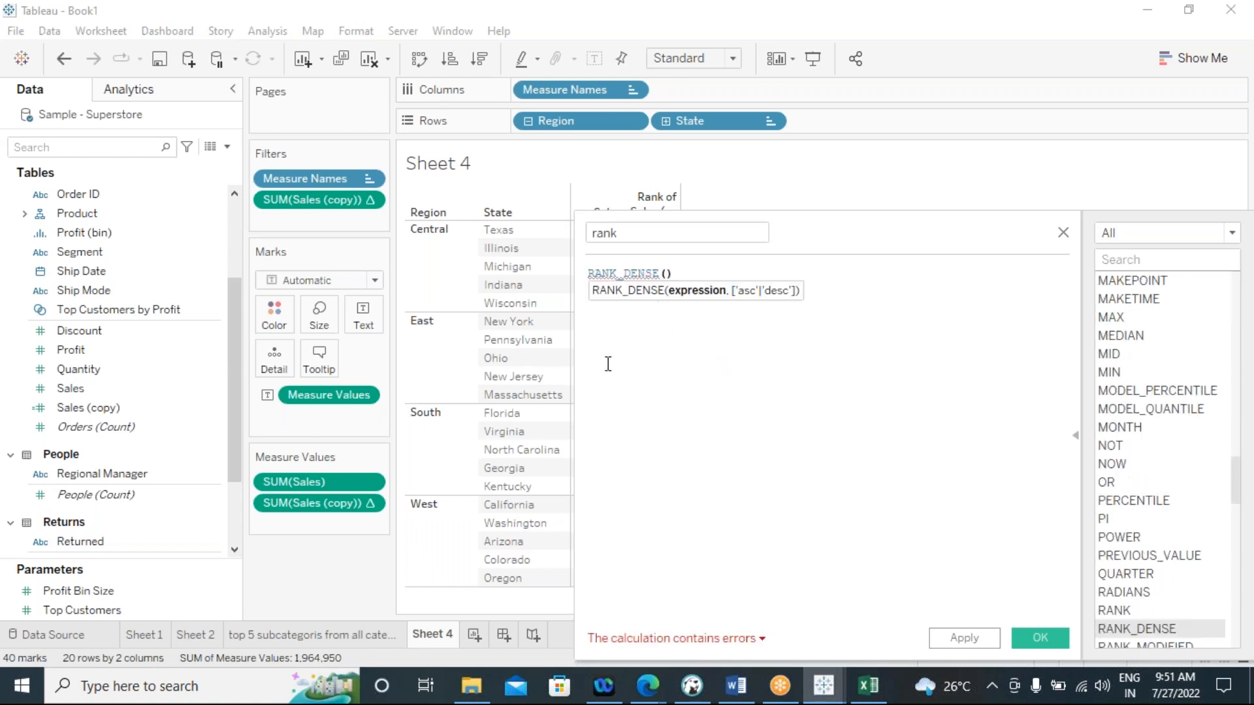
text(sum)
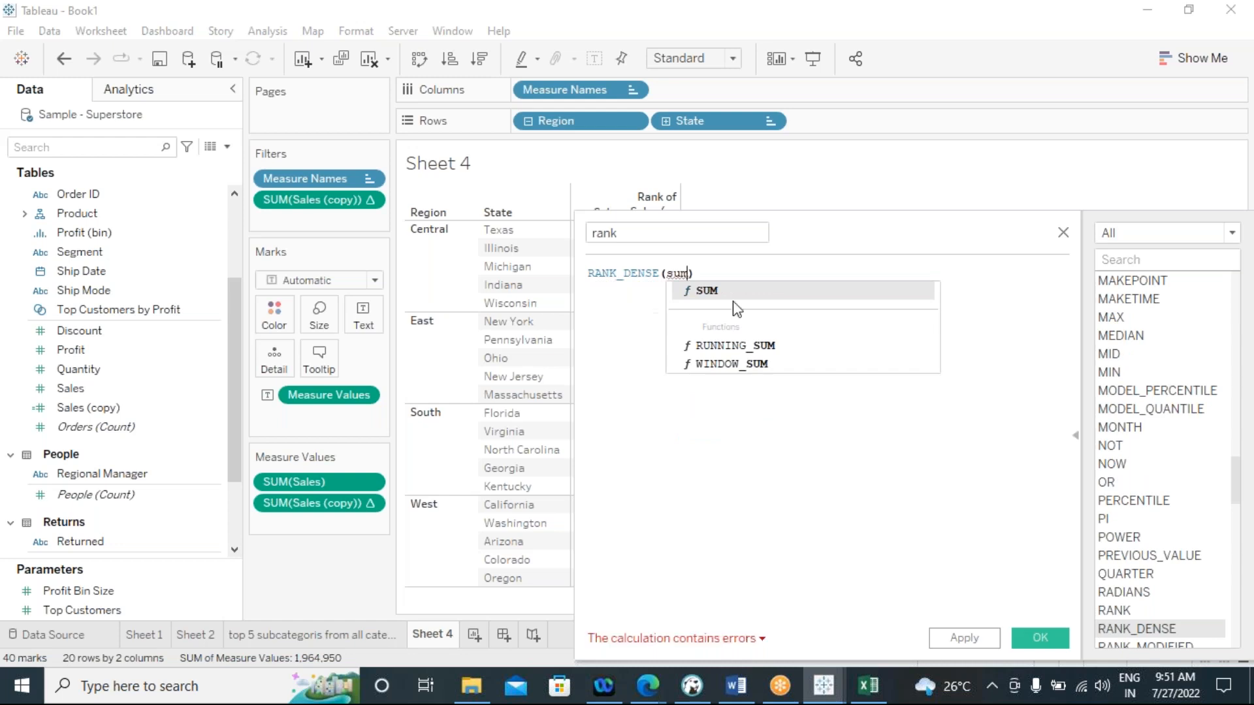
click(705, 292)
text(sa)
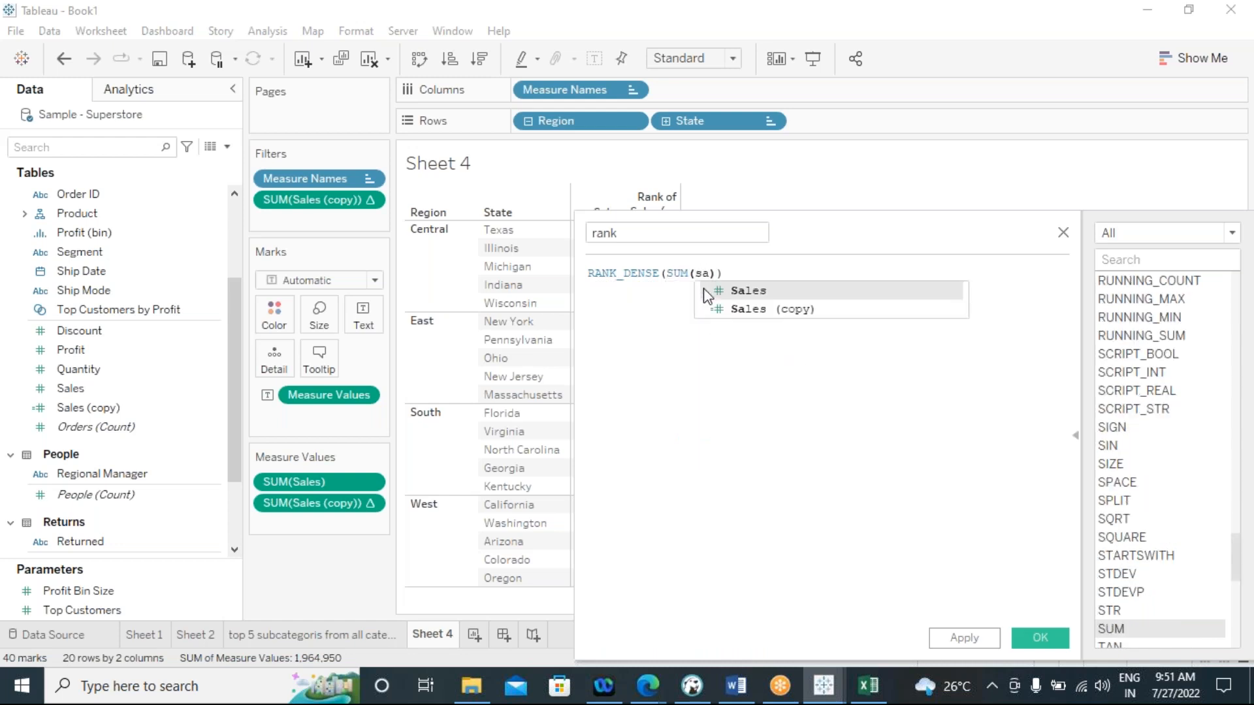
click(753, 297)
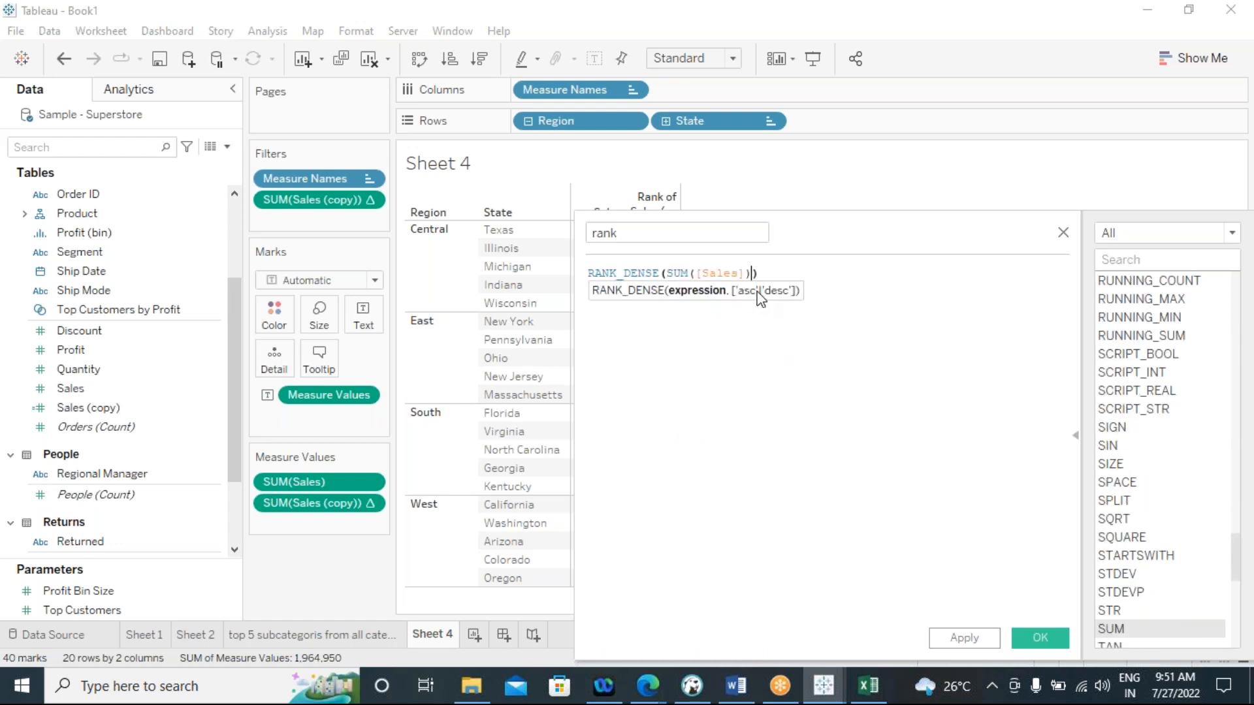
text(,)
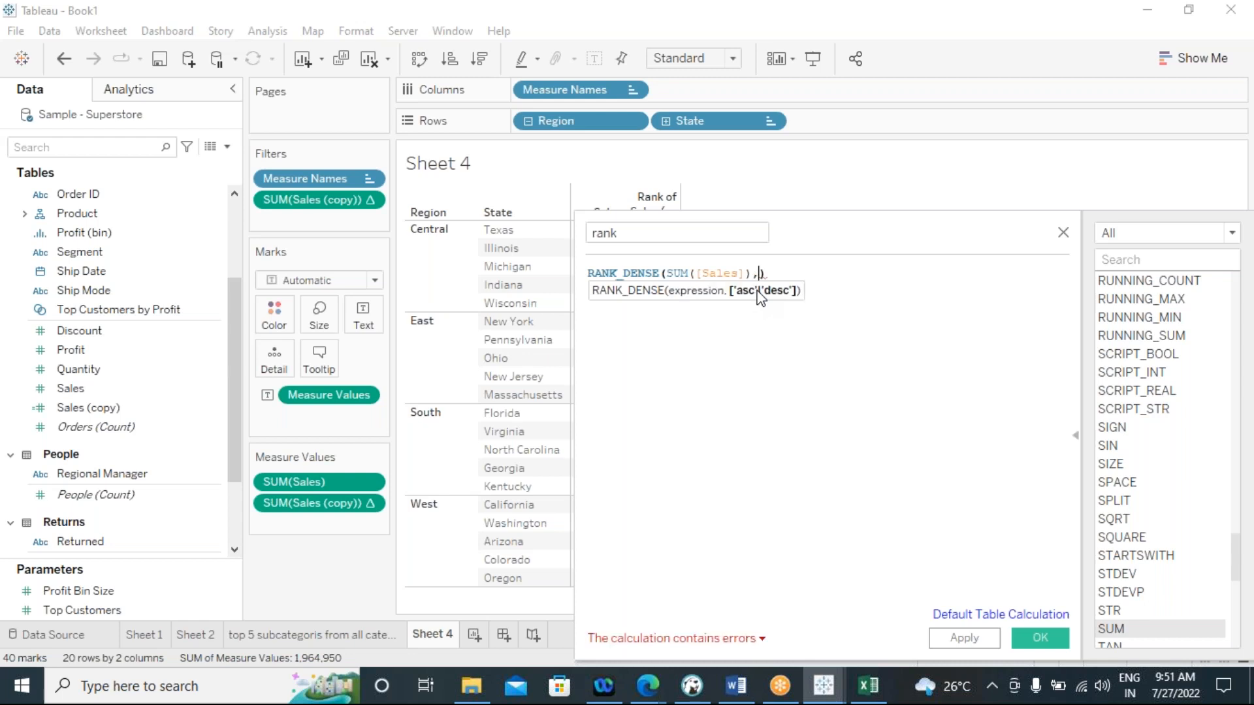
text( ')
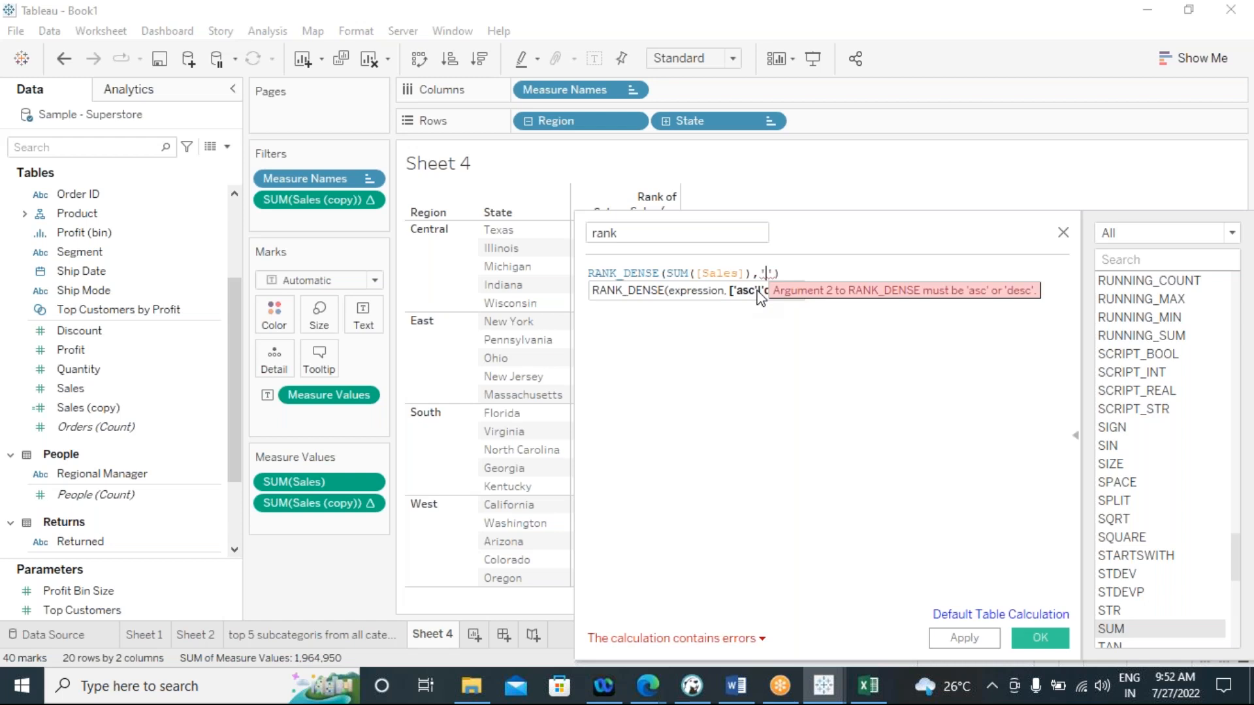
text(asc)
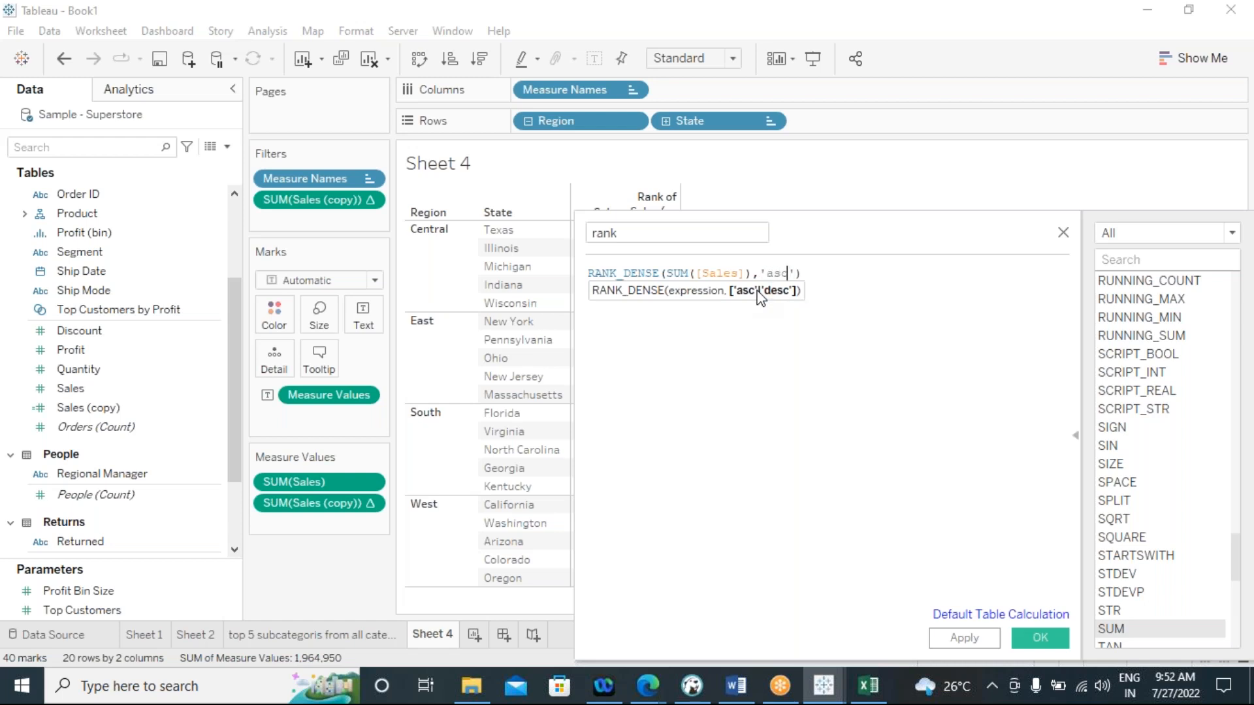
click(739, 412)
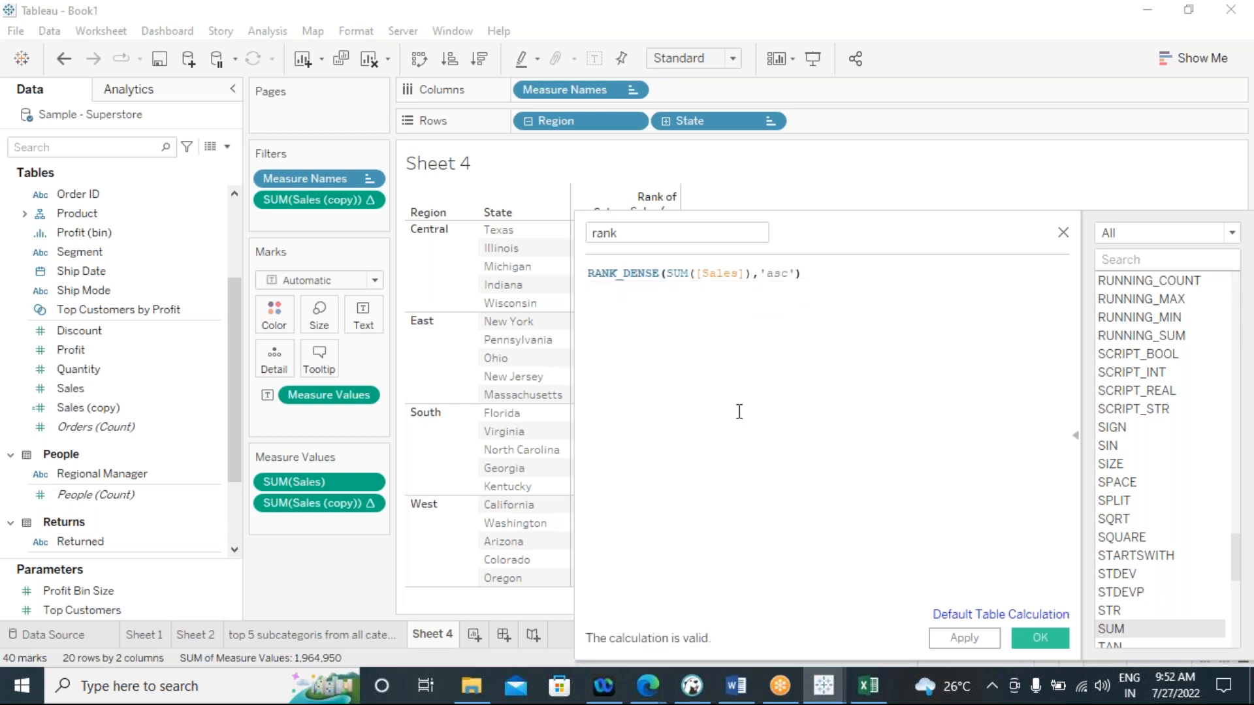
Remove the 'asc' argument so the formula reads RANK_DENSE(SUM([Sales])), and save the rank calculated field
drag(847, 226, 837, 167)
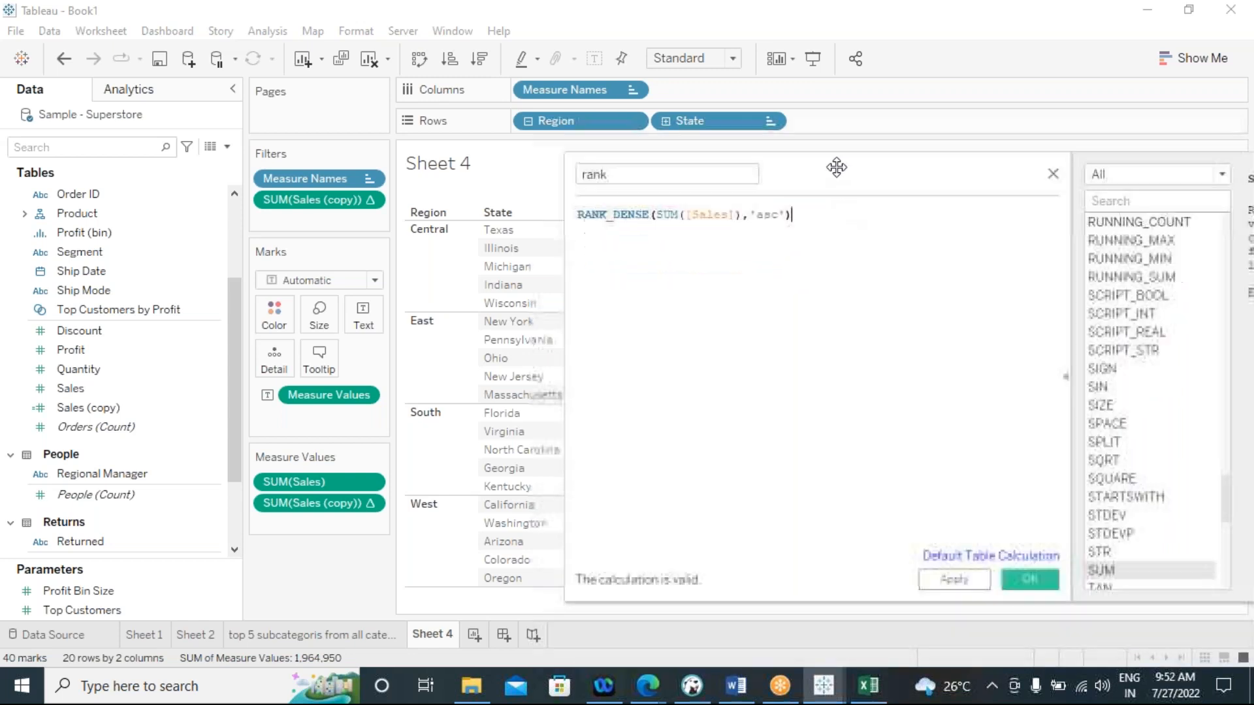
click(786, 215)
drag(786, 215, 745, 215)
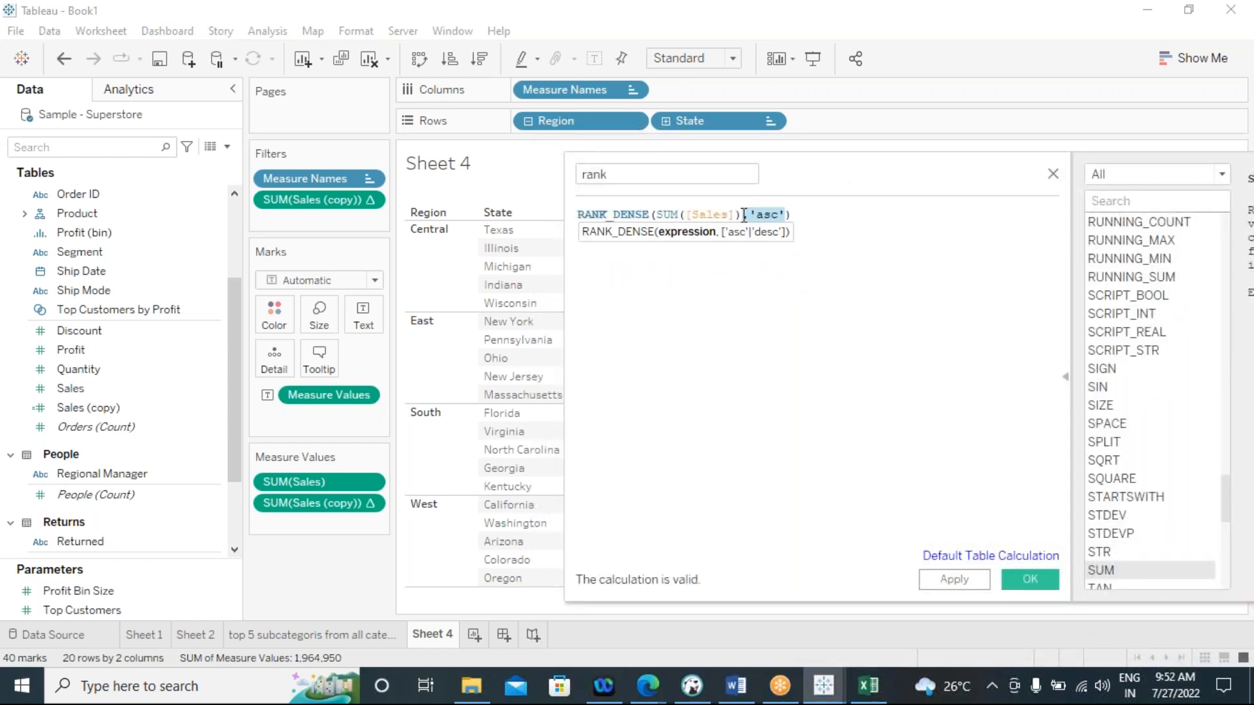
key(BackSpace)
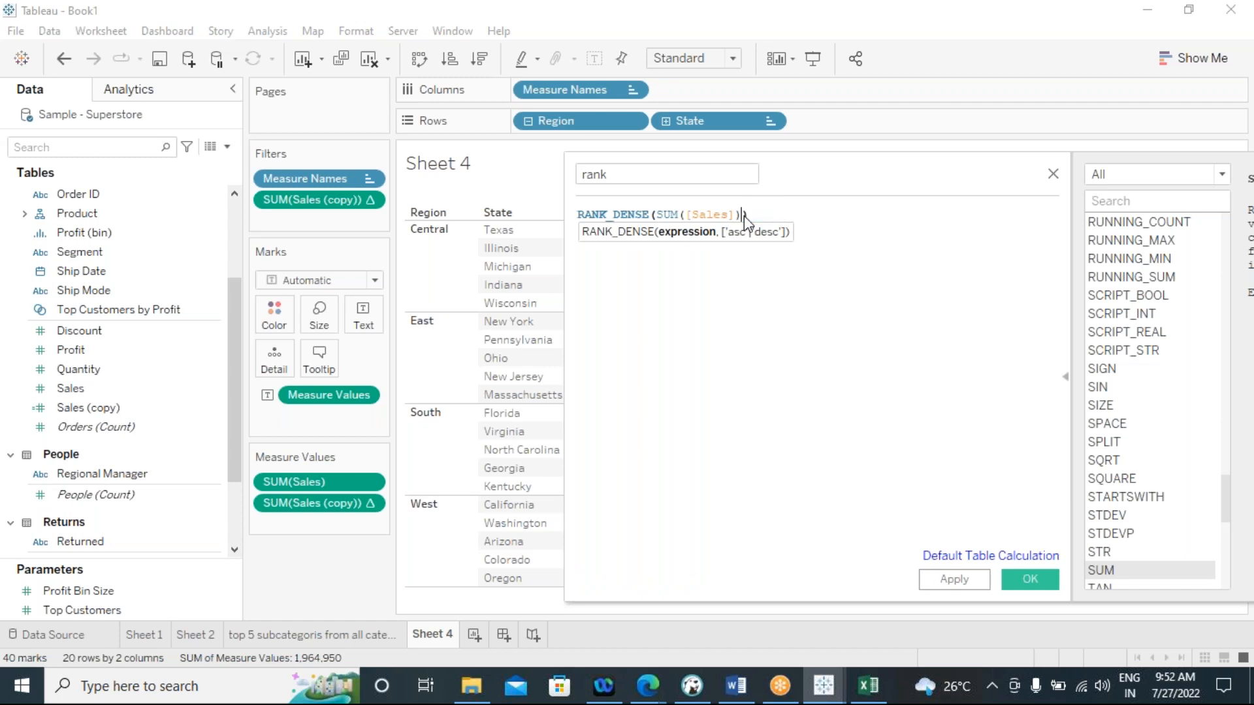
click(810, 318)
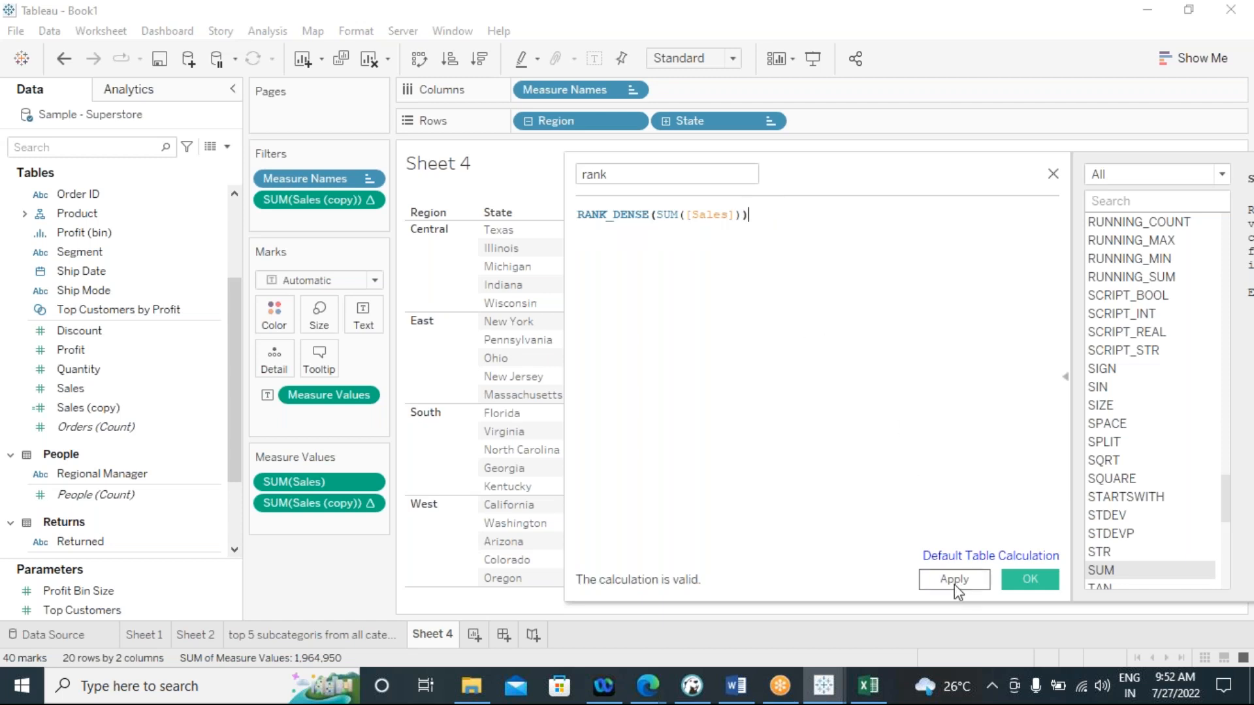
click(1030, 580)
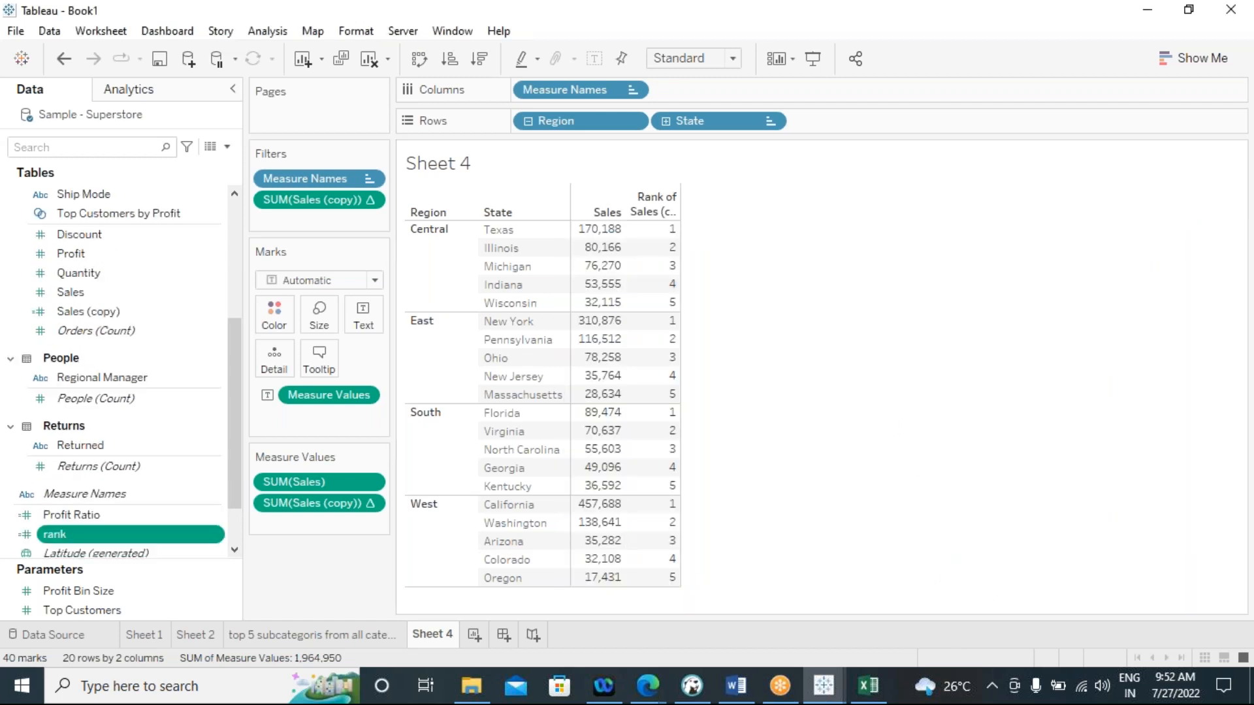
Add the rank field to the measure values and compute it using specific dimensions with only State included
drag(129, 547, 320, 526)
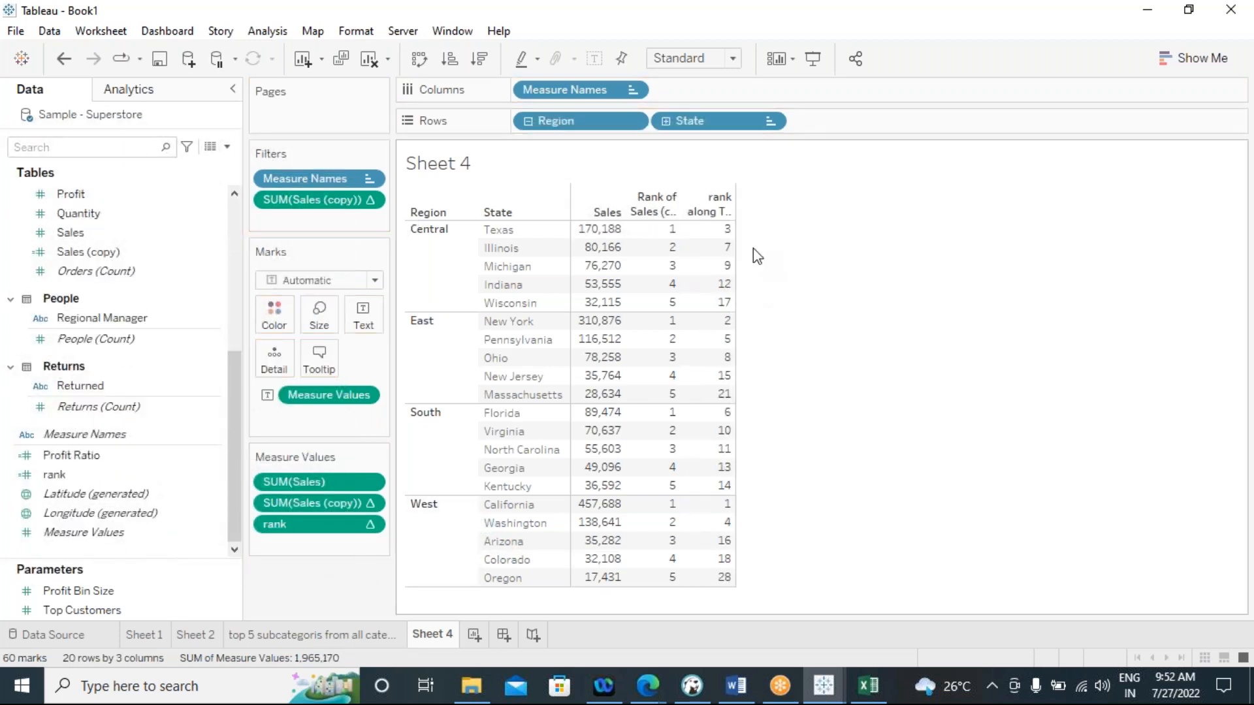
click(369, 529)
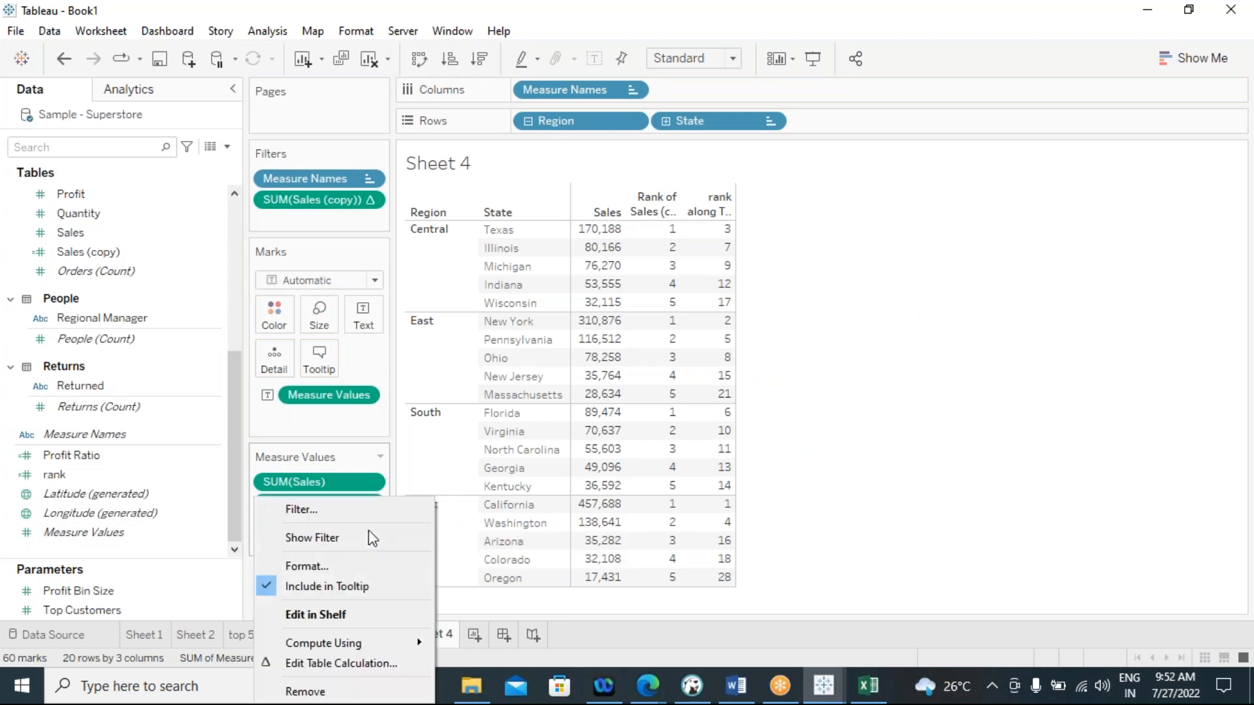
mouse_move(391, 649)
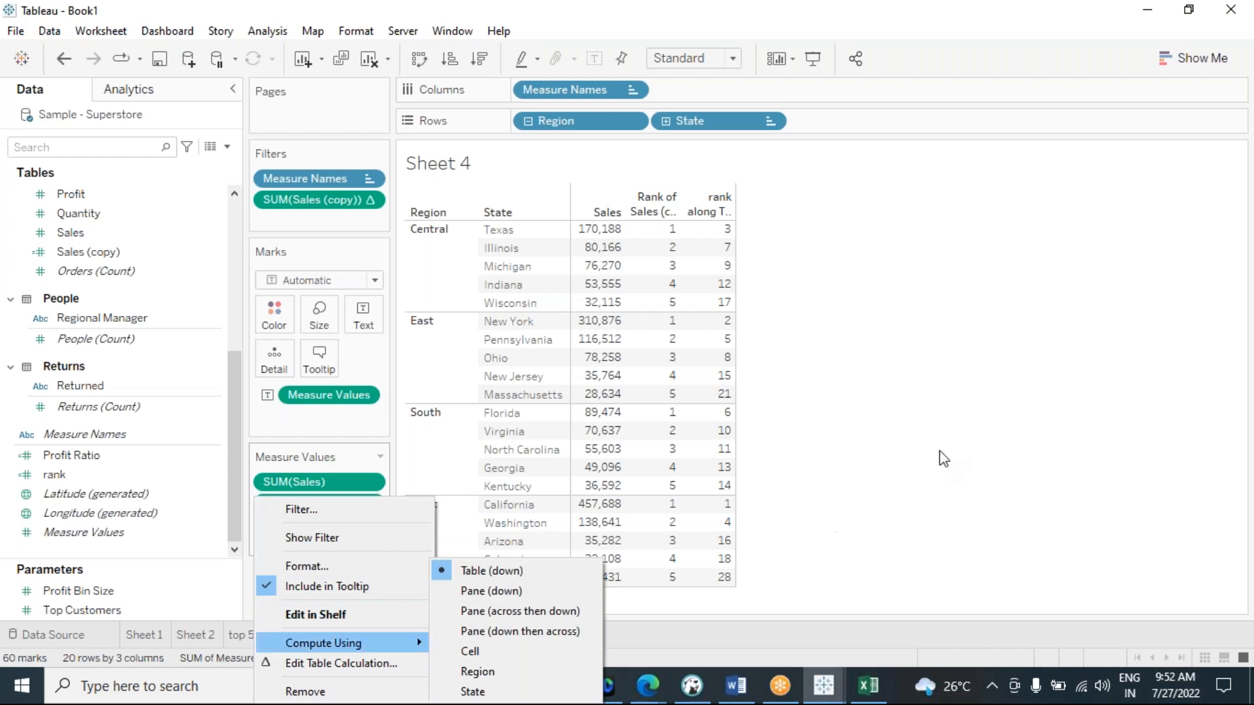
click(342, 661)
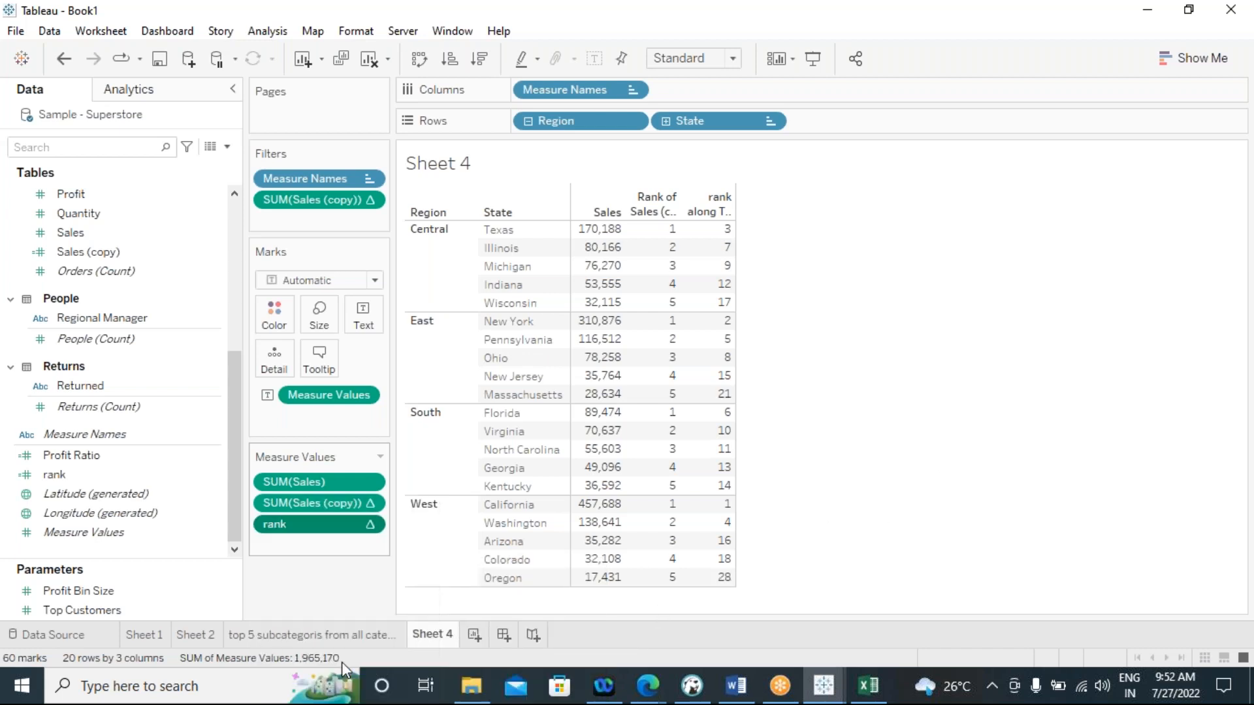
click(892, 301)
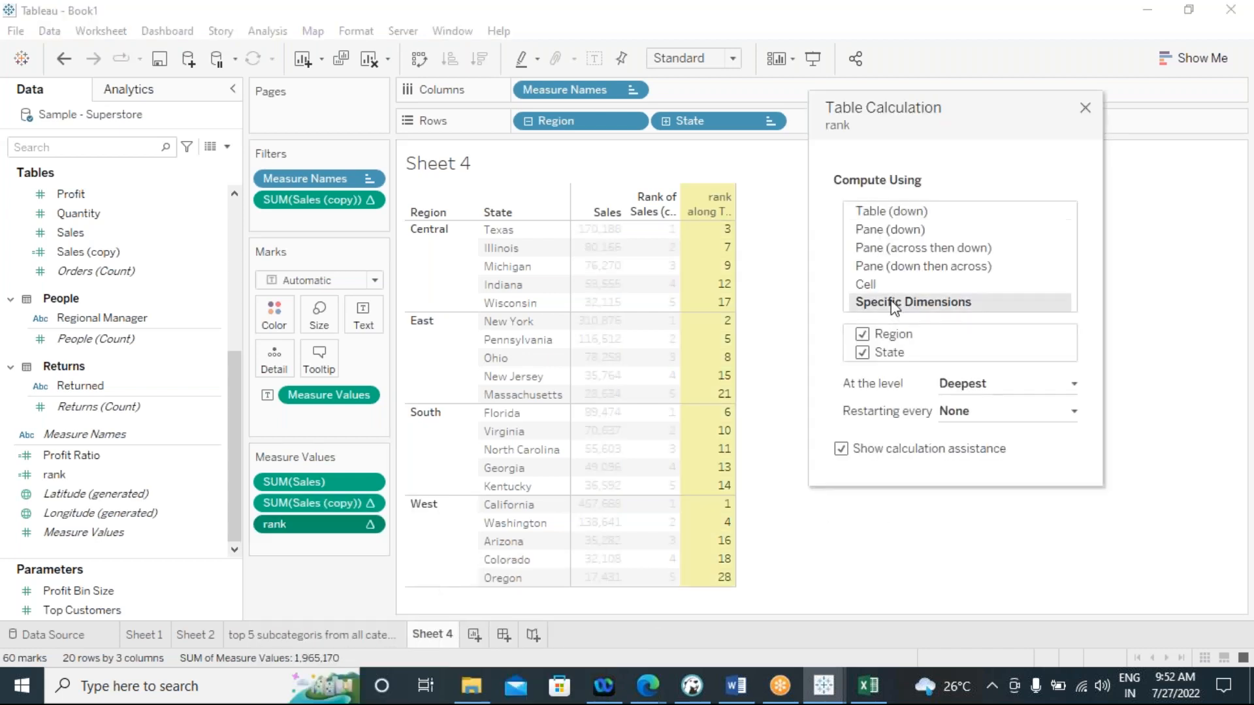
click(862, 335)
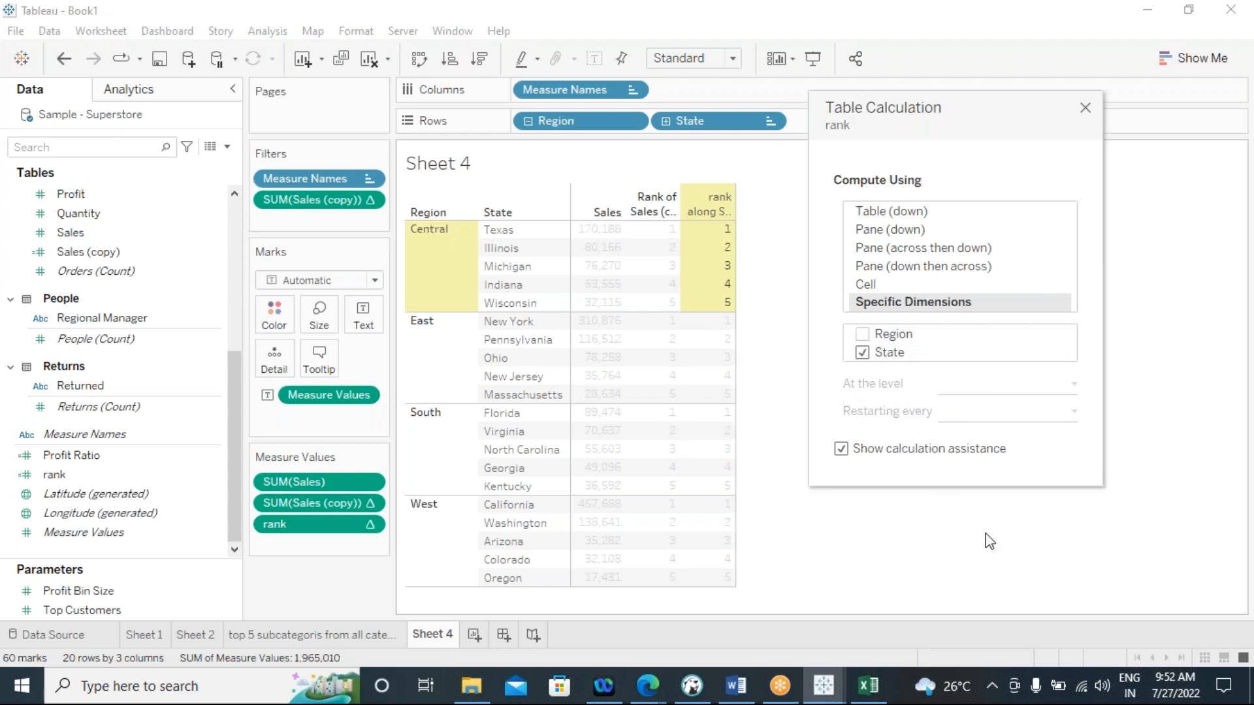
click(1084, 109)
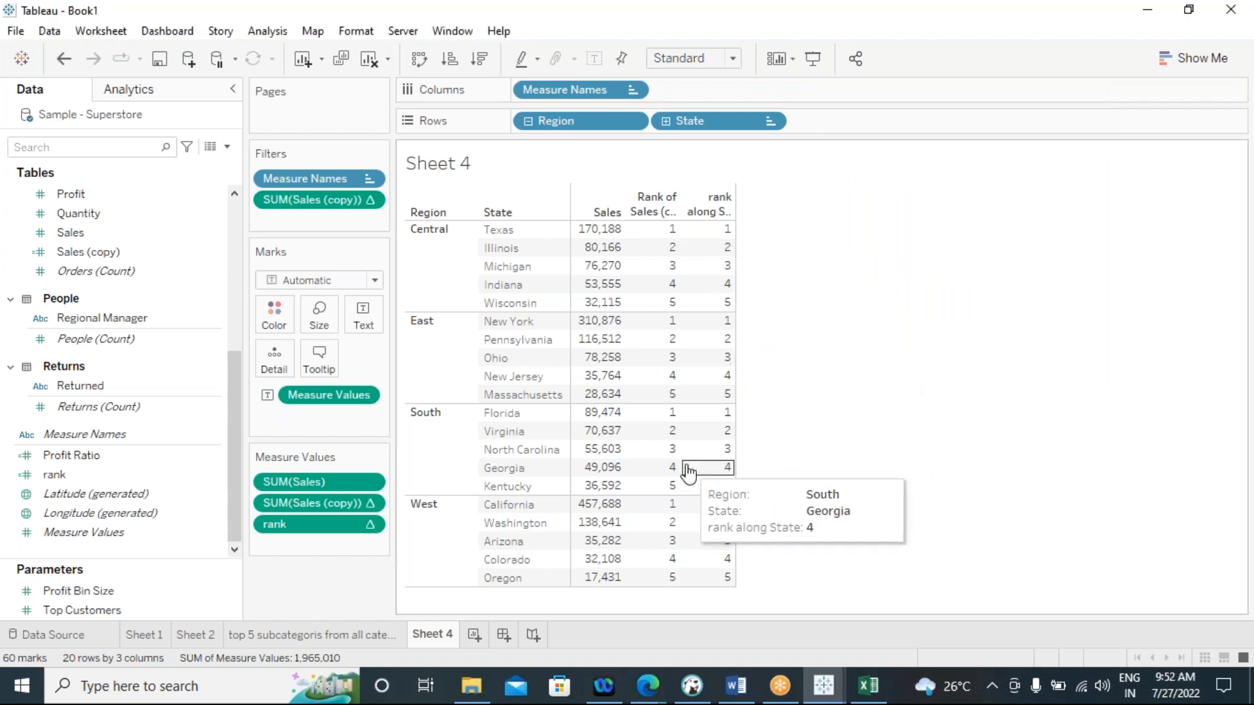
Remove the SUM(Sales (copy)) rank from both the measure values and the filters
drag(314, 508, 261, 580)
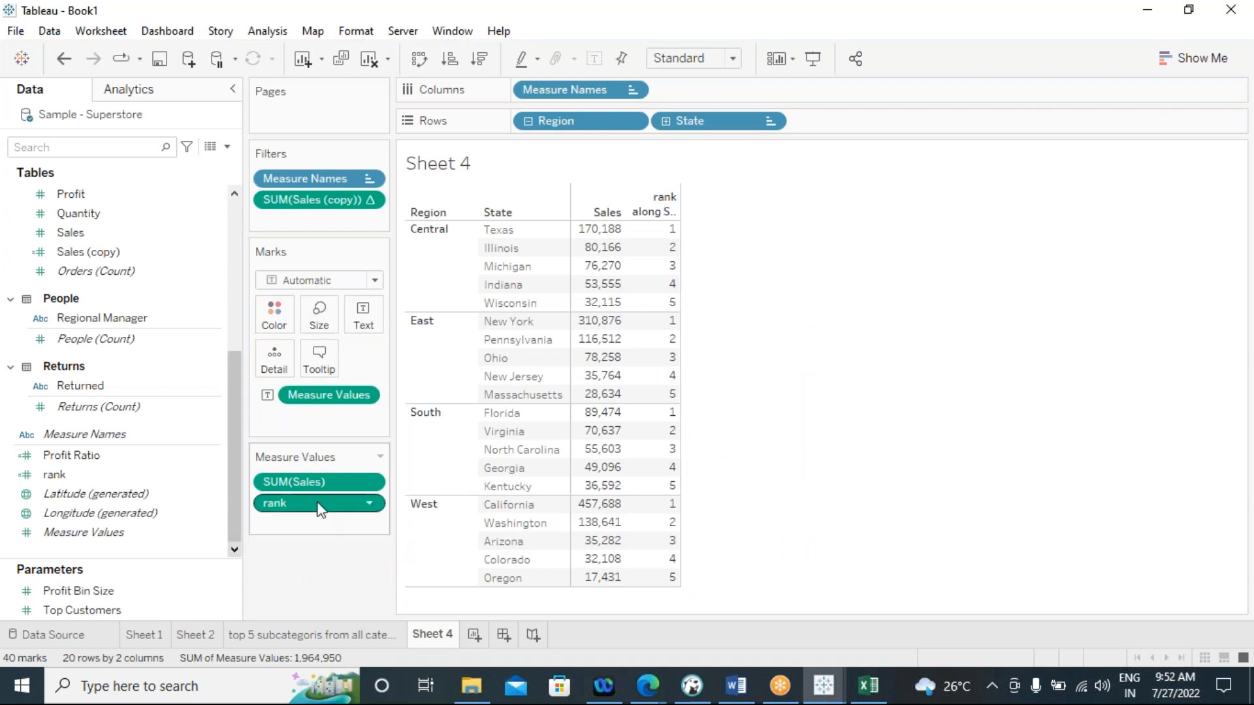
double_click(300, 506)
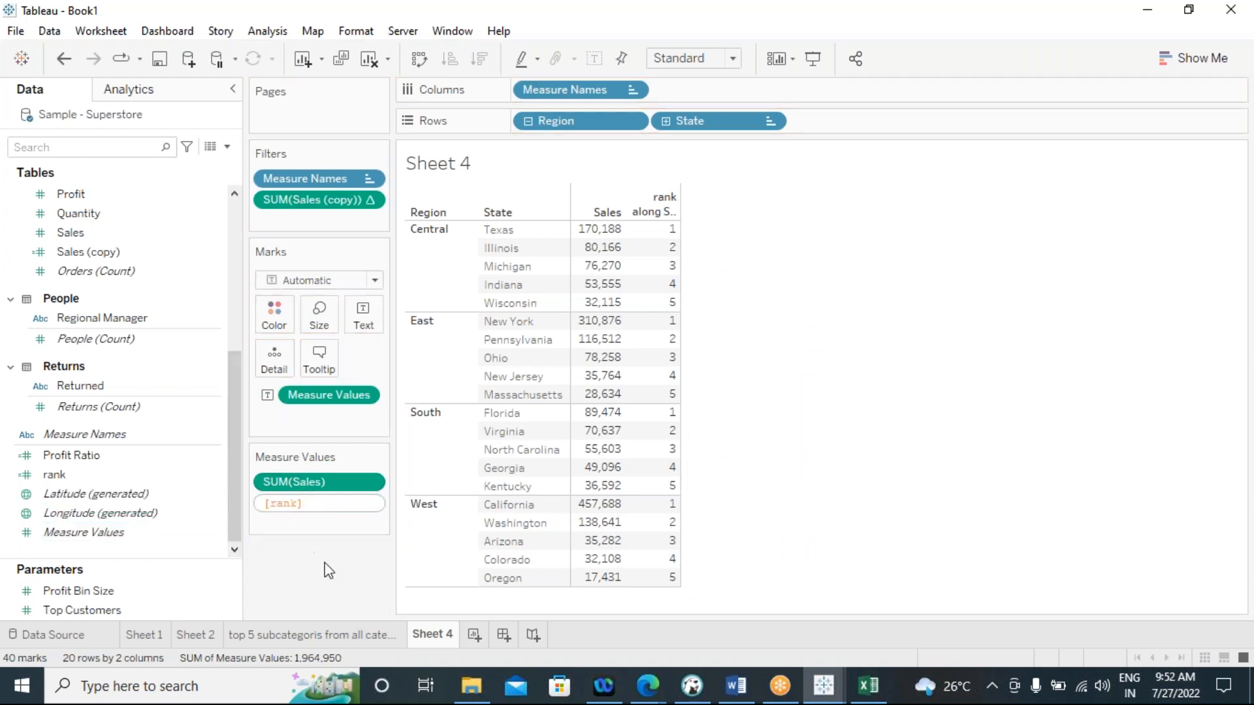
click(307, 531)
drag(298, 497, 320, 217)
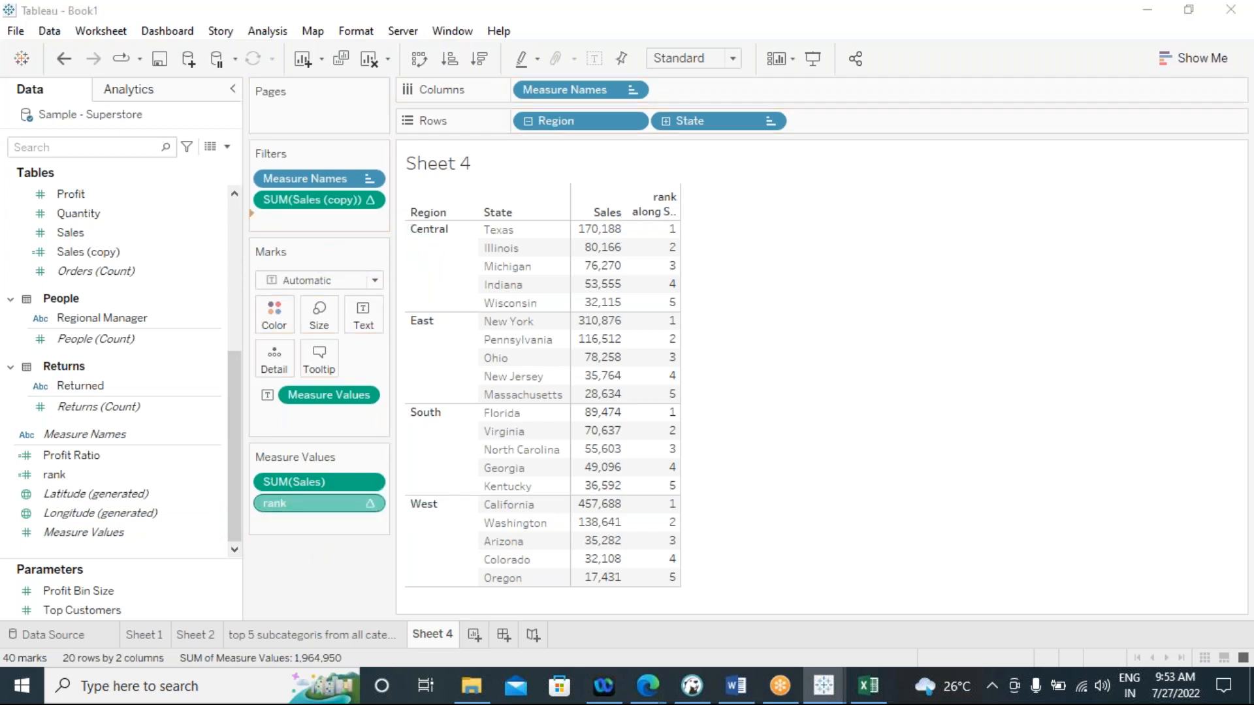
click(739, 472)
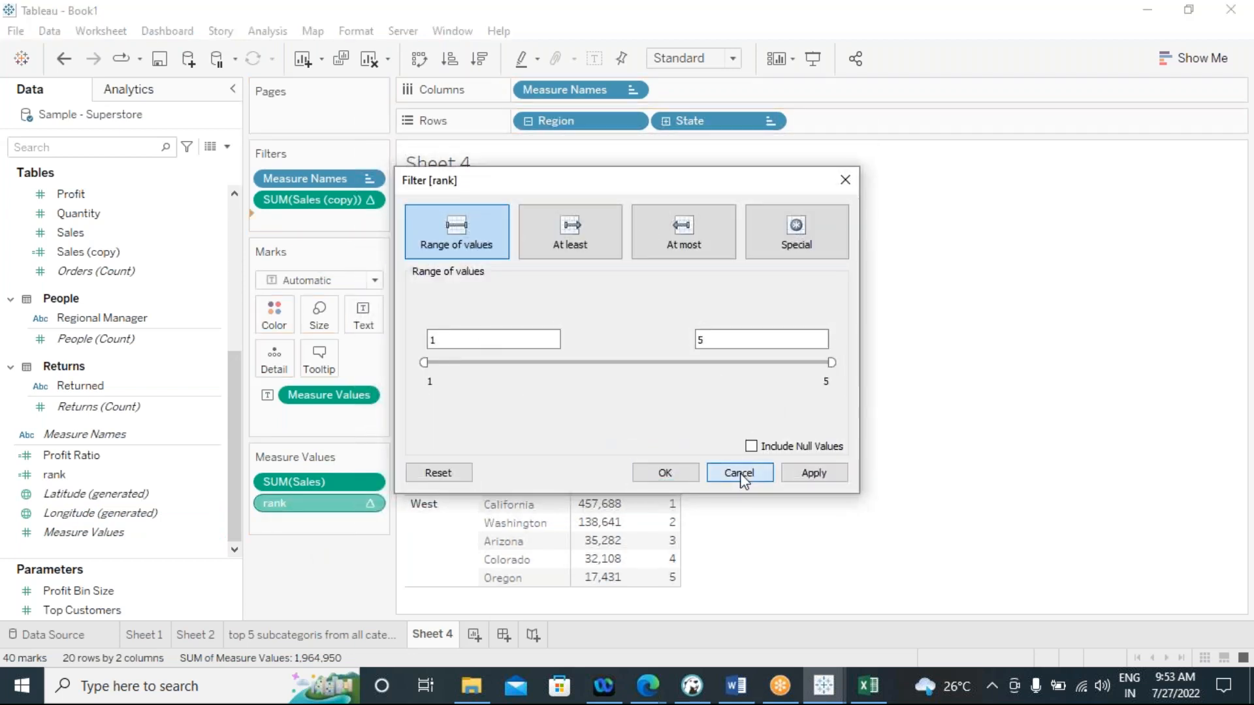
drag(281, 209, 742, 363)
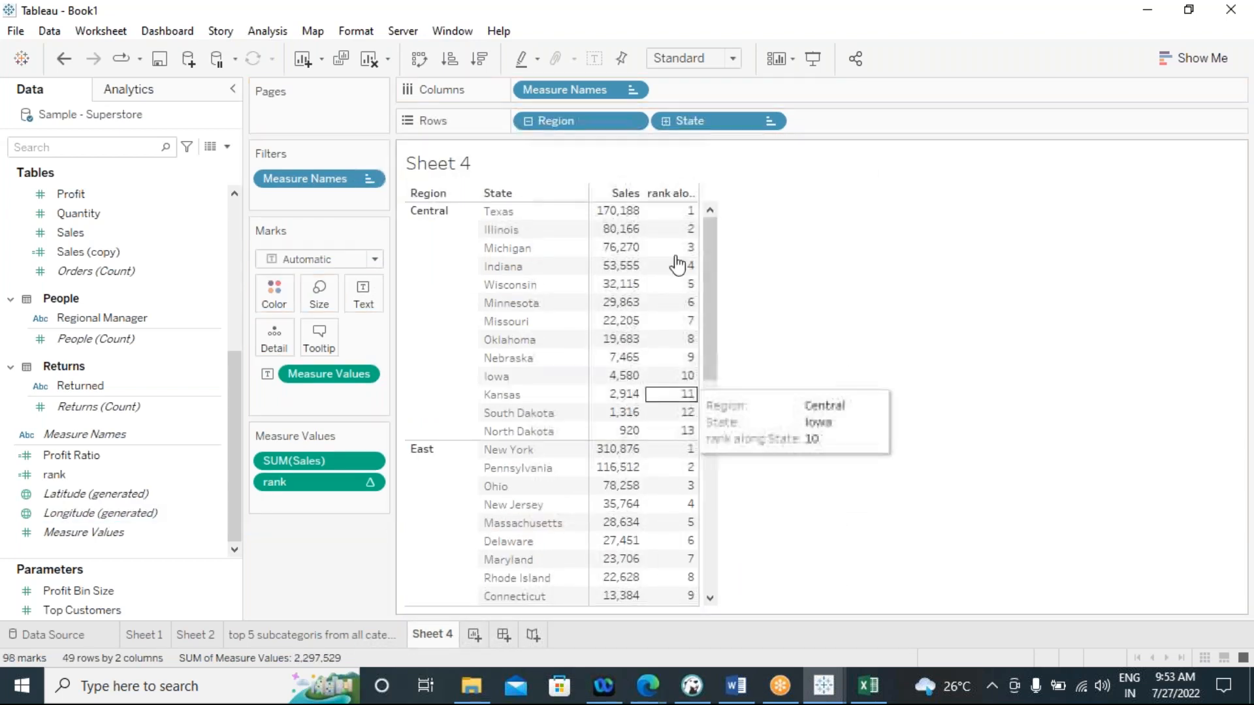
Filter the table by the rank field to the range of values 6 to 10
drag(297, 483, 307, 196)
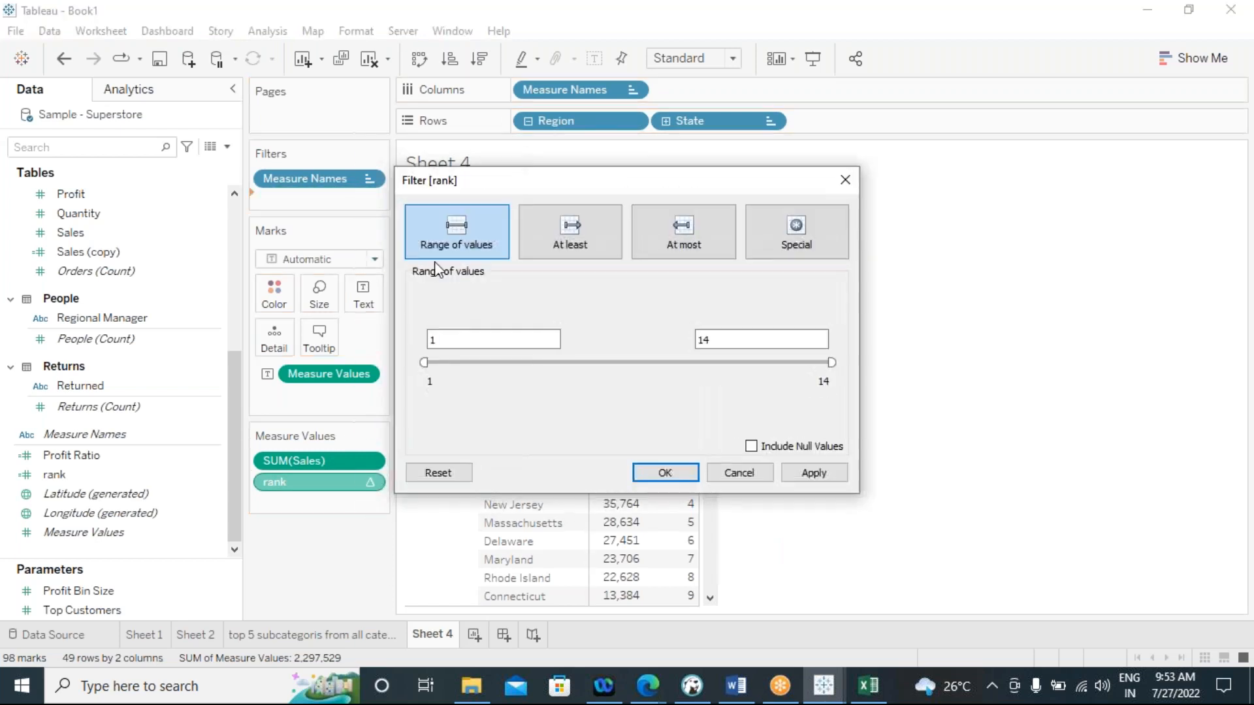
drag(831, 363, 683, 394)
drag(613, 390, 580, 388)
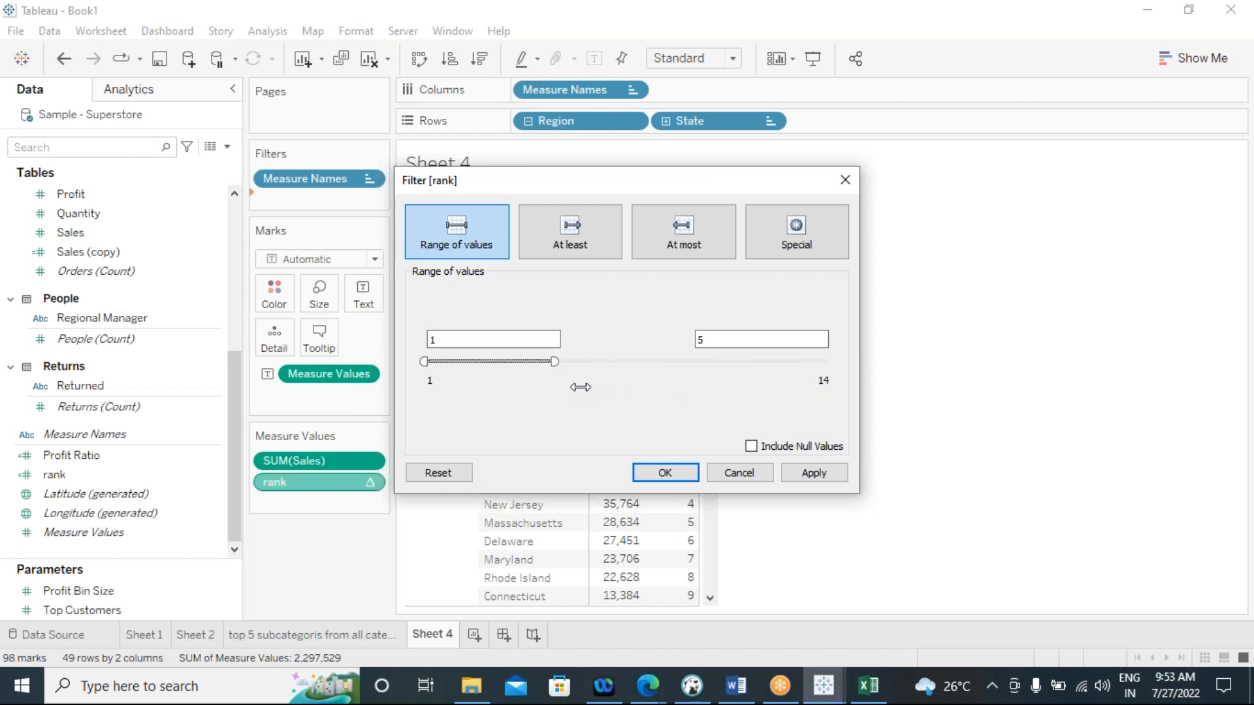
drag(425, 362, 479, 363)
drag(566, 361, 627, 362)
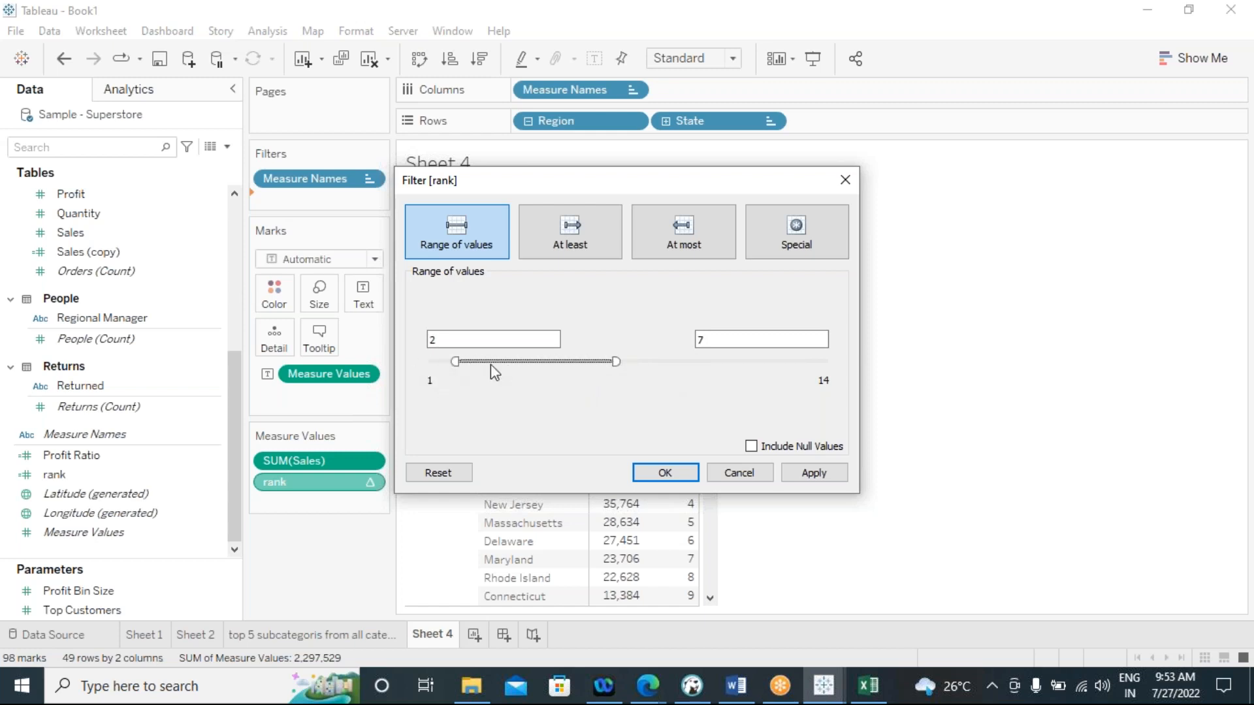
drag(460, 365, 716, 368)
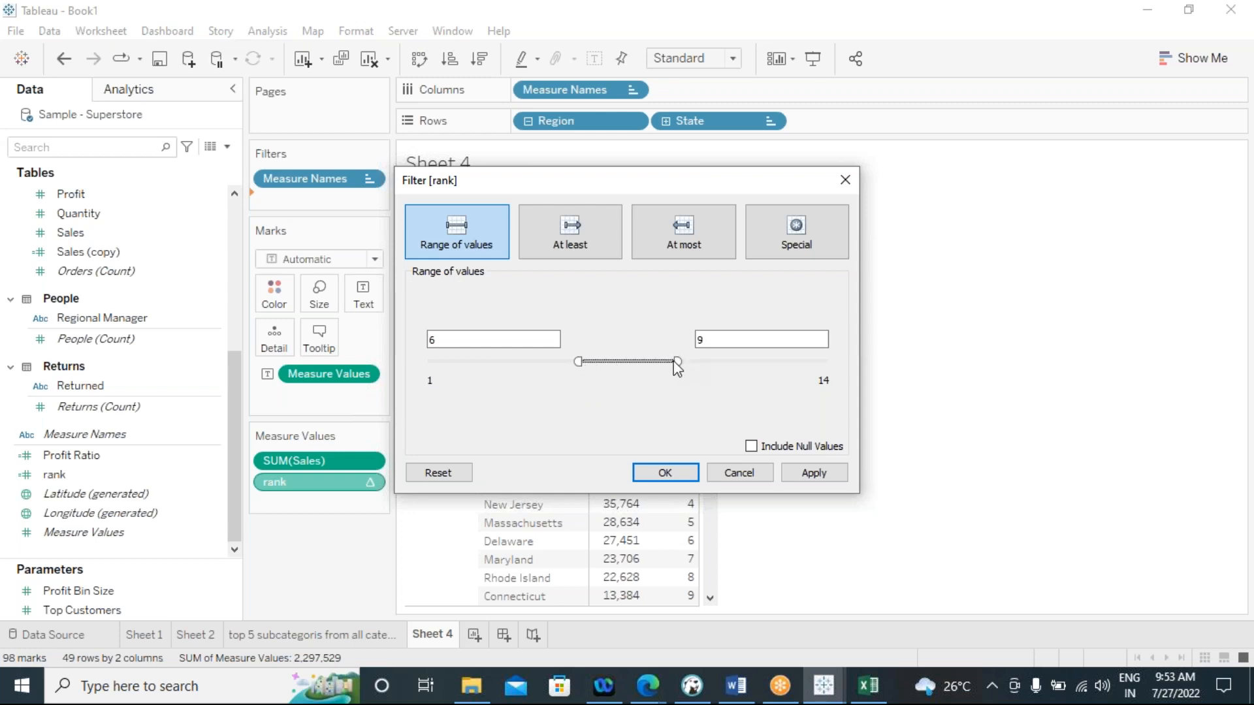
drag(677, 361, 722, 368)
click(810, 474)
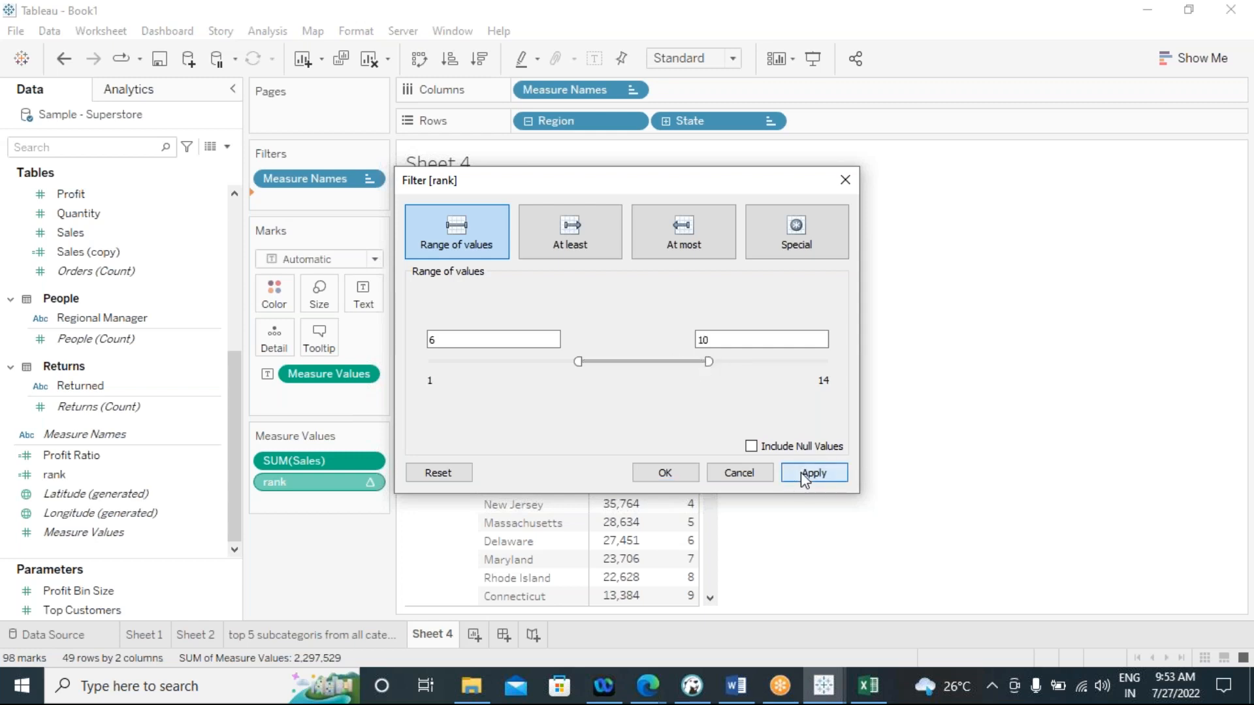
click(664, 473)
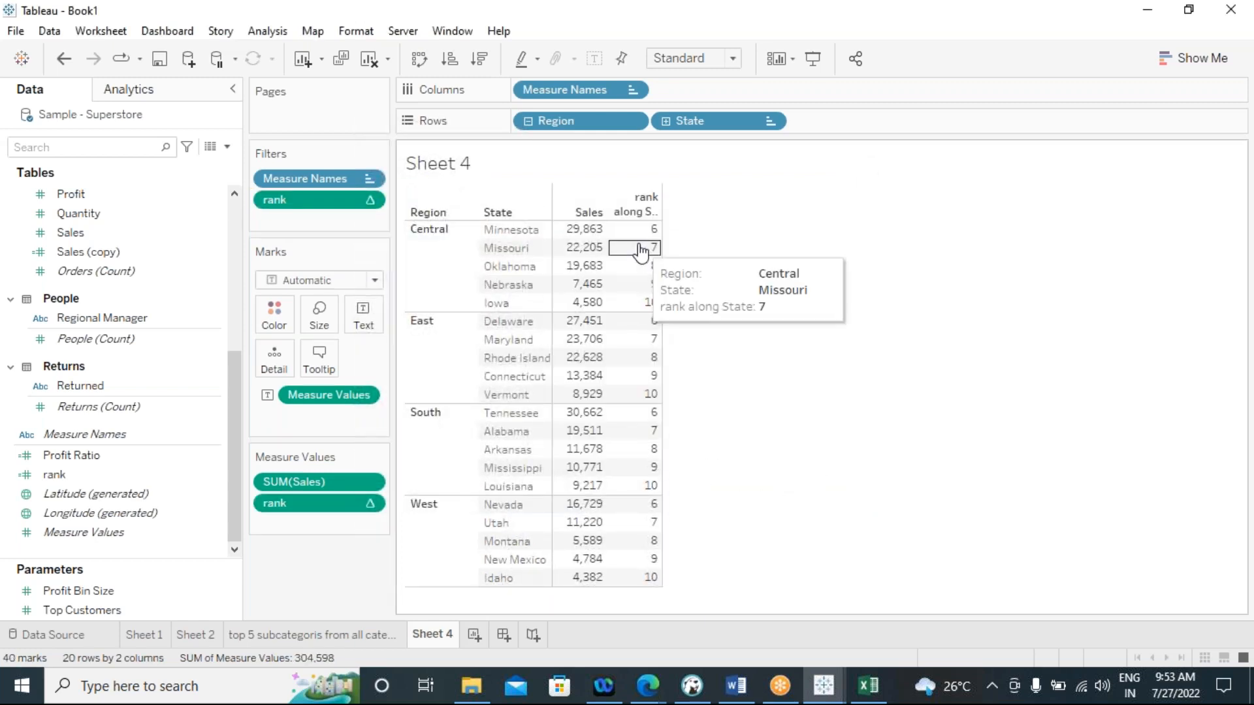
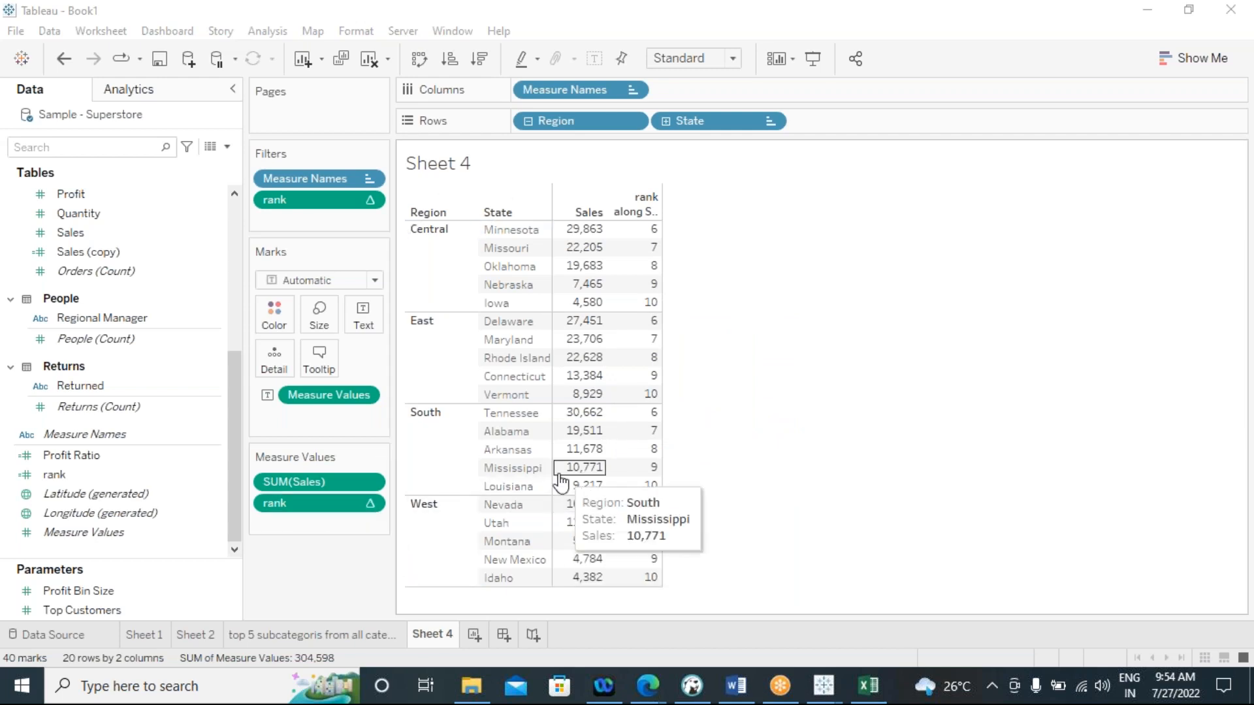
Create a new worksheet with Region and State in rows and the sum of Sales as the values
click(474, 638)
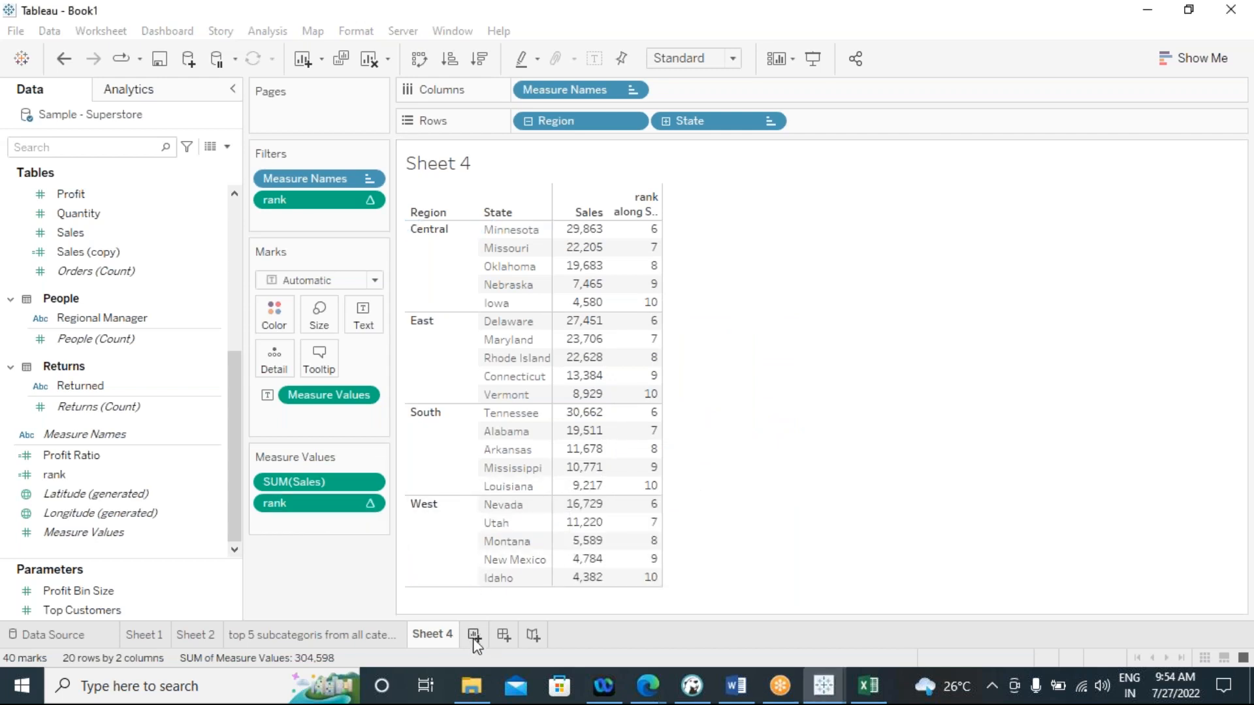
click(474, 640)
scroll(145, 439, up, 5)
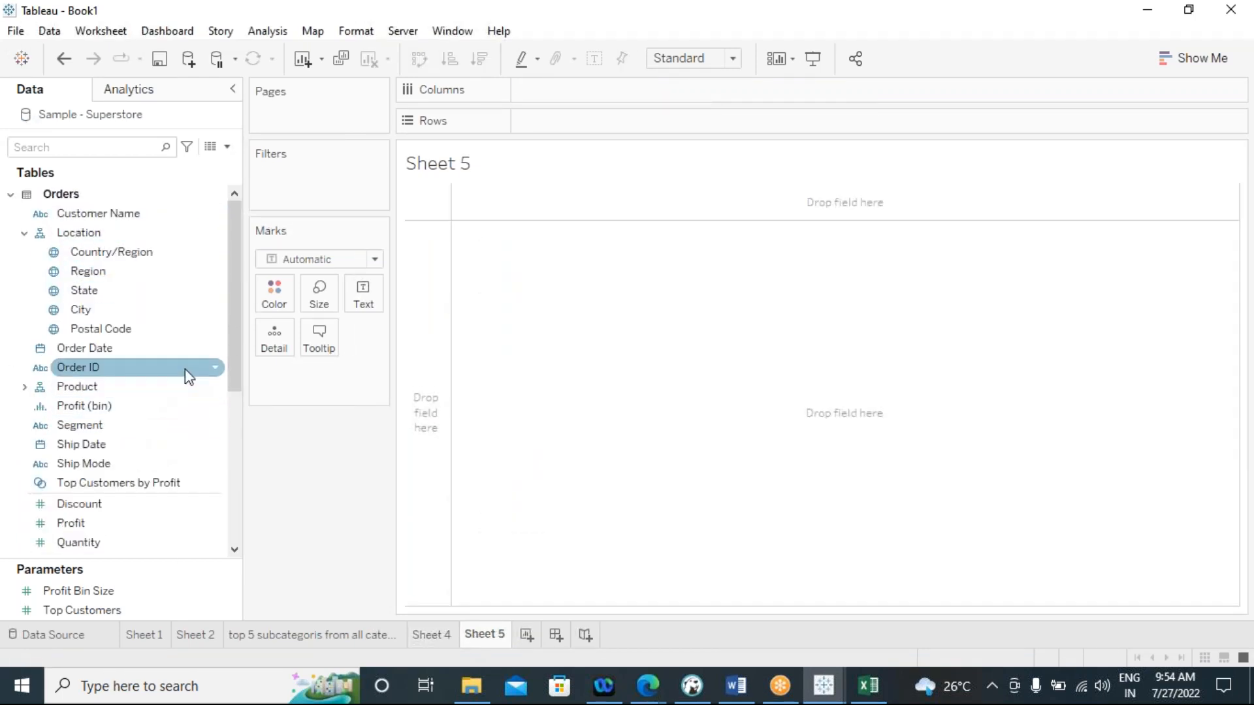
drag(124, 271, 580, 121)
drag(105, 291, 696, 125)
scroll(104, 535, down, 2)
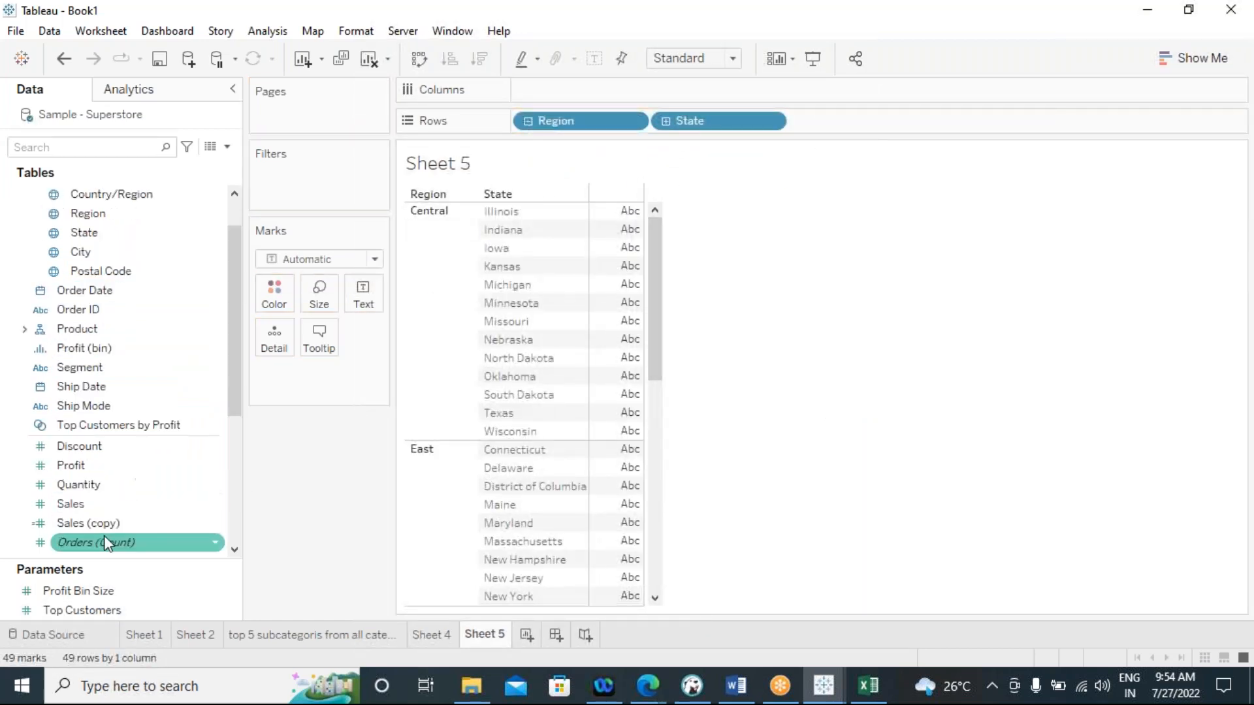
double_click(73, 444)
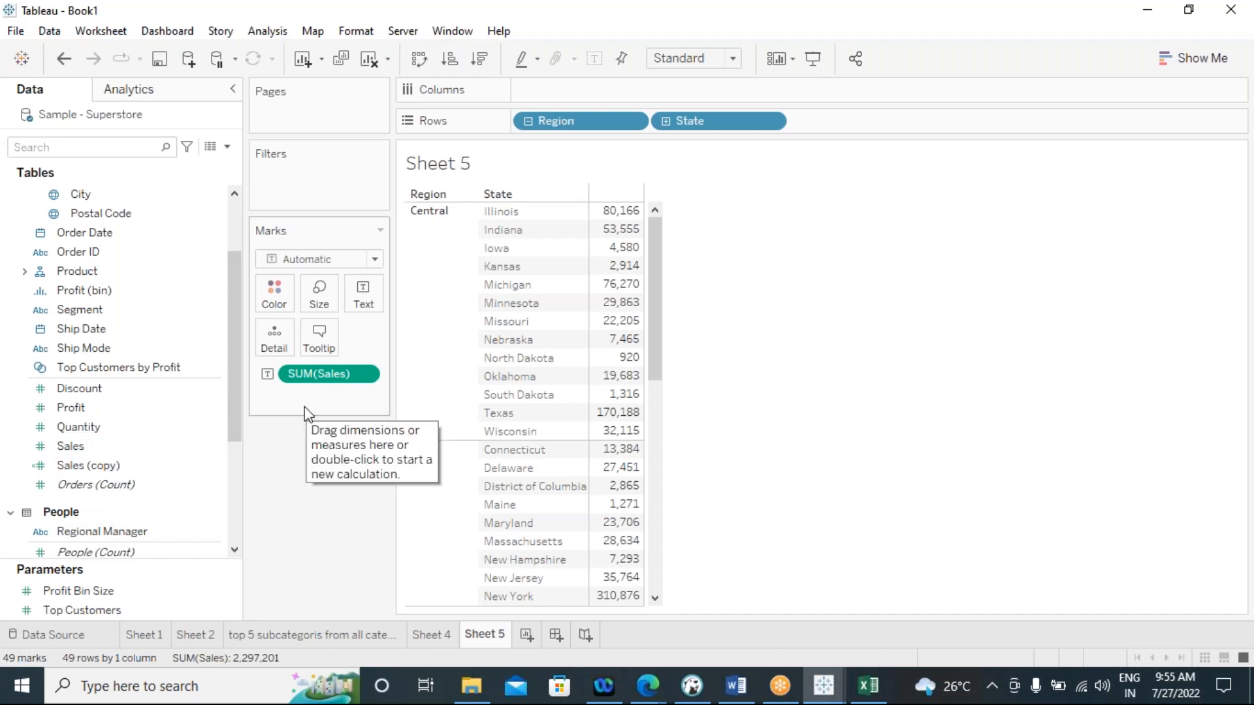
Add Sales (copy) as a second measure and lay the view out as a text table with separate measure columns
click(180, 465)
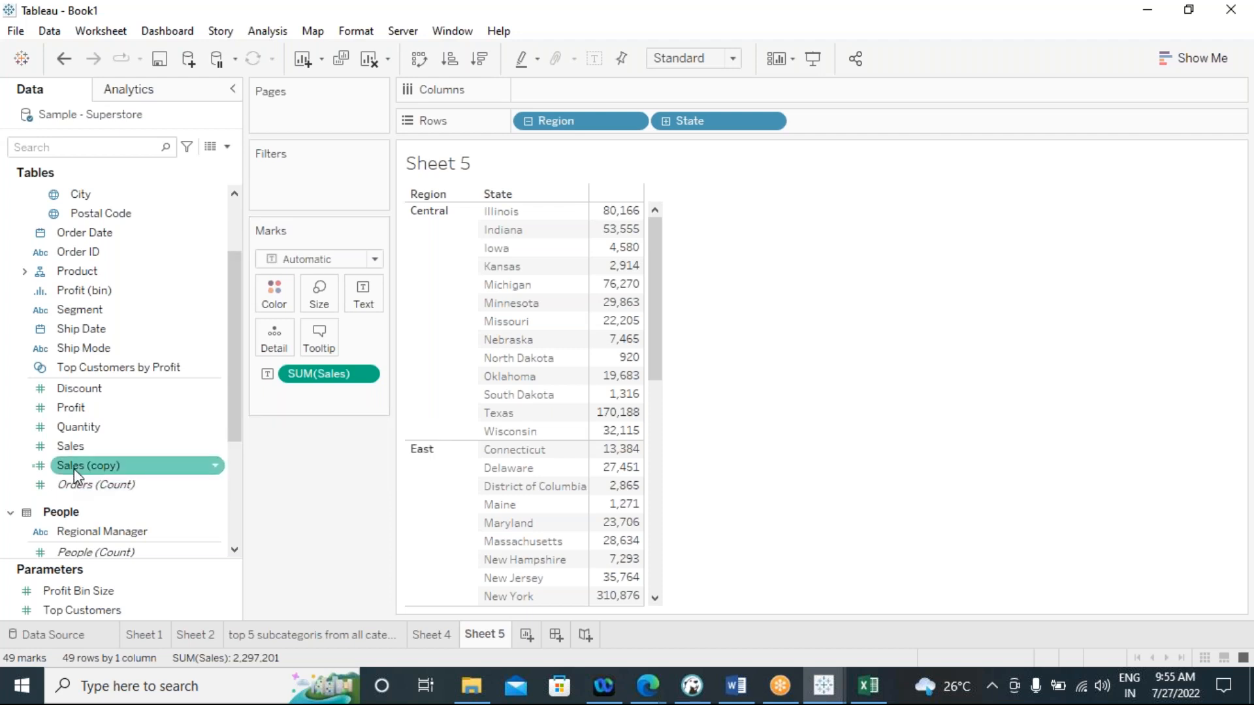
click(65, 445)
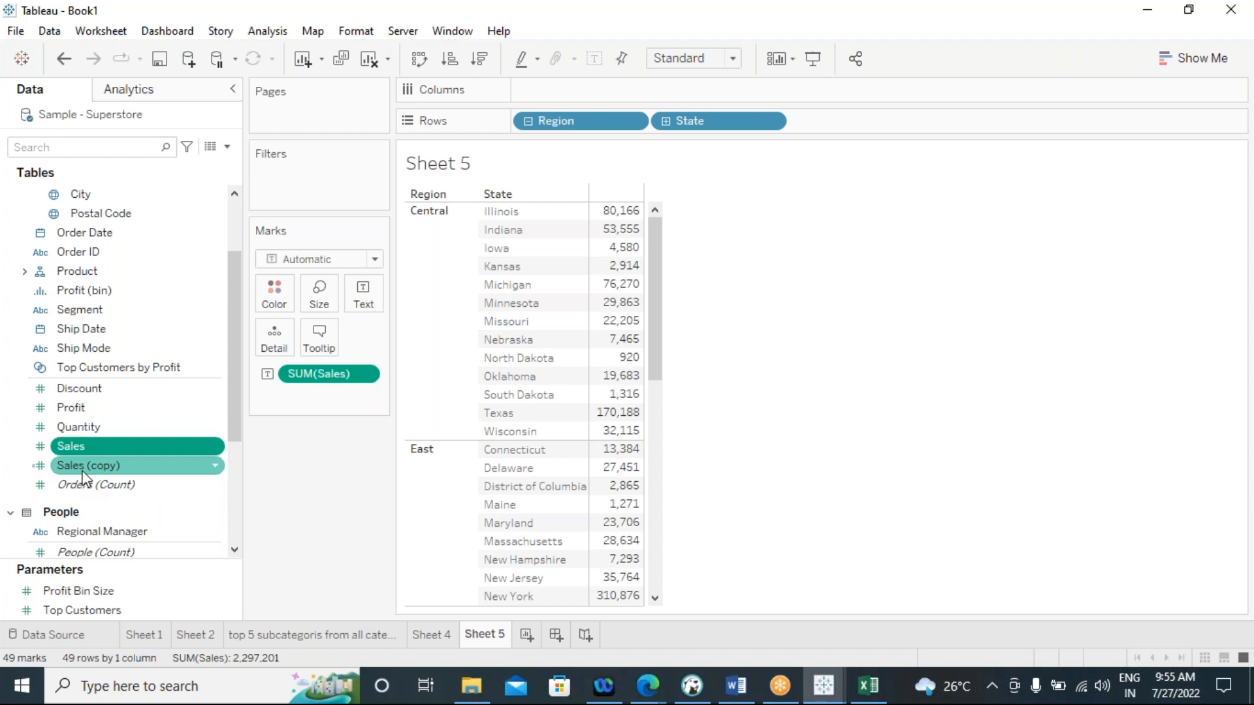
drag(81, 467, 374, 310)
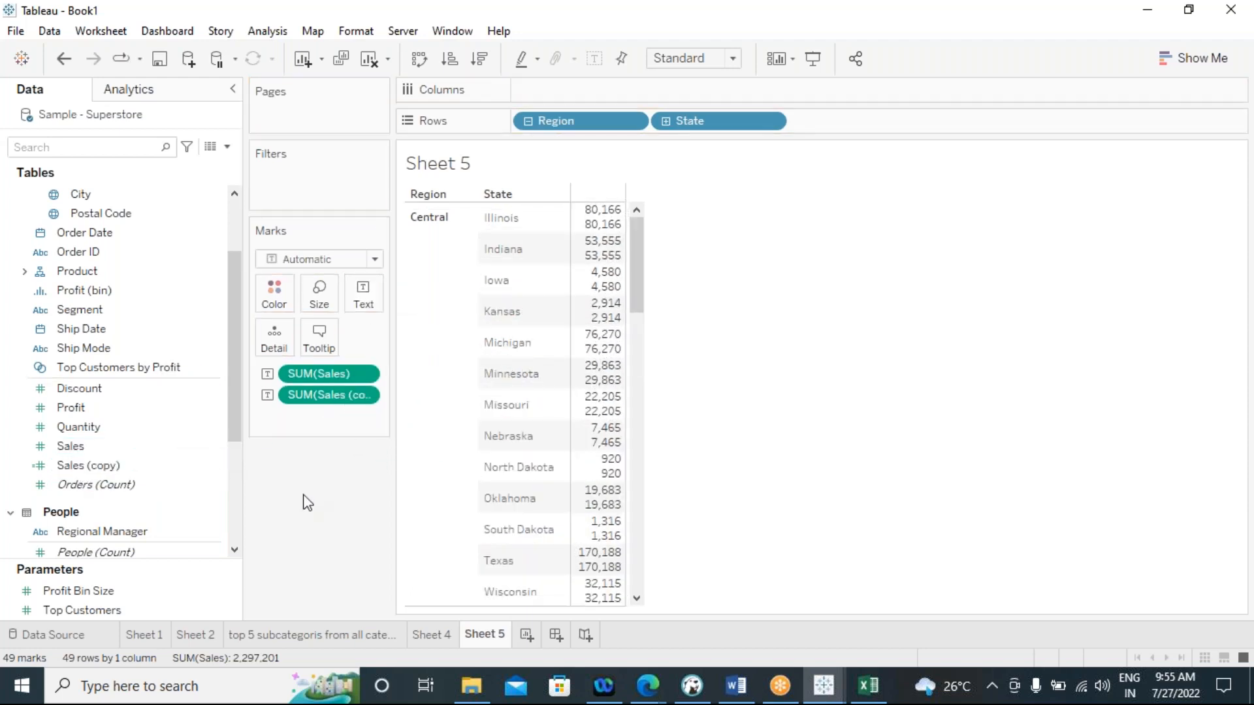
click(1182, 65)
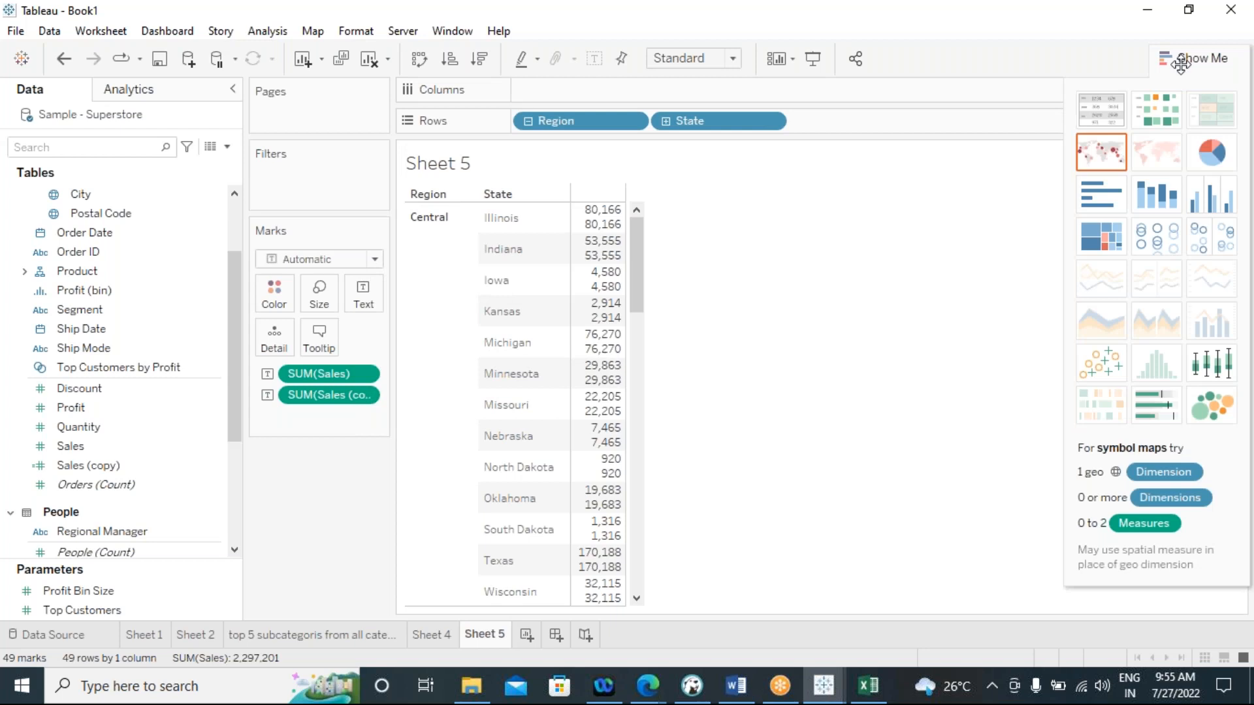
click(1099, 111)
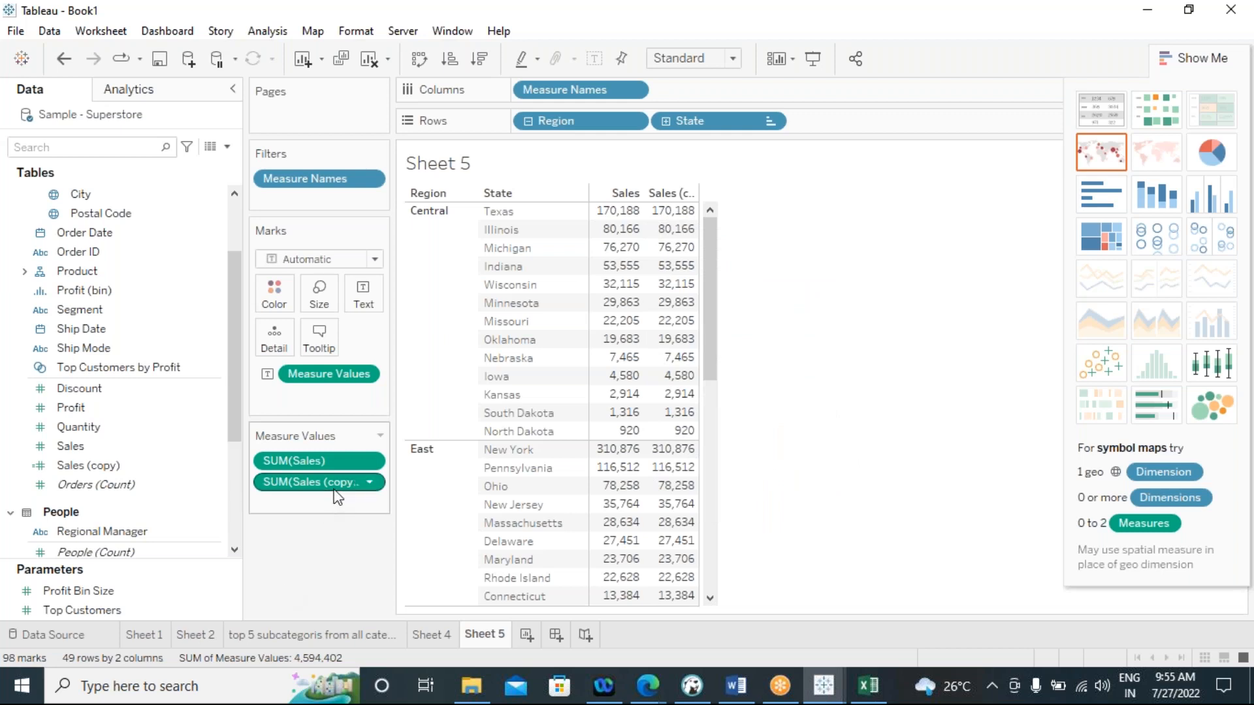
Apply a Rank quick table calculation to the Sales (copy) measure
click(370, 483)
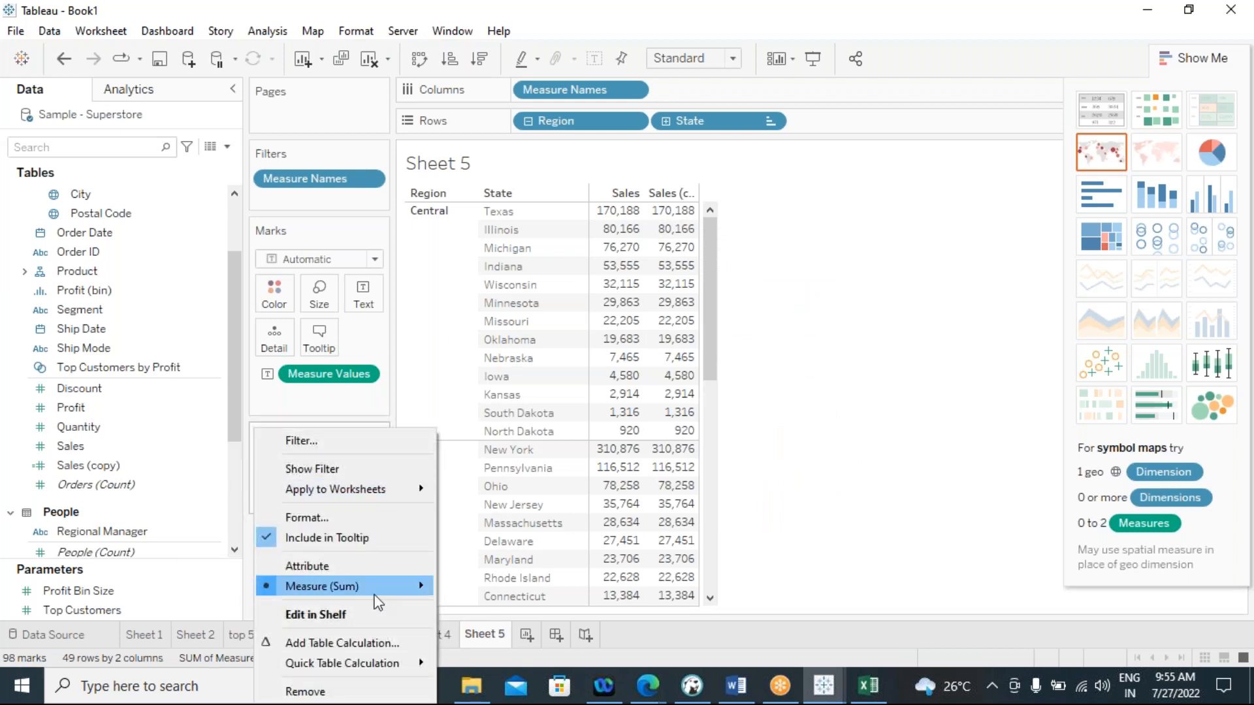
mouse_move(405, 660)
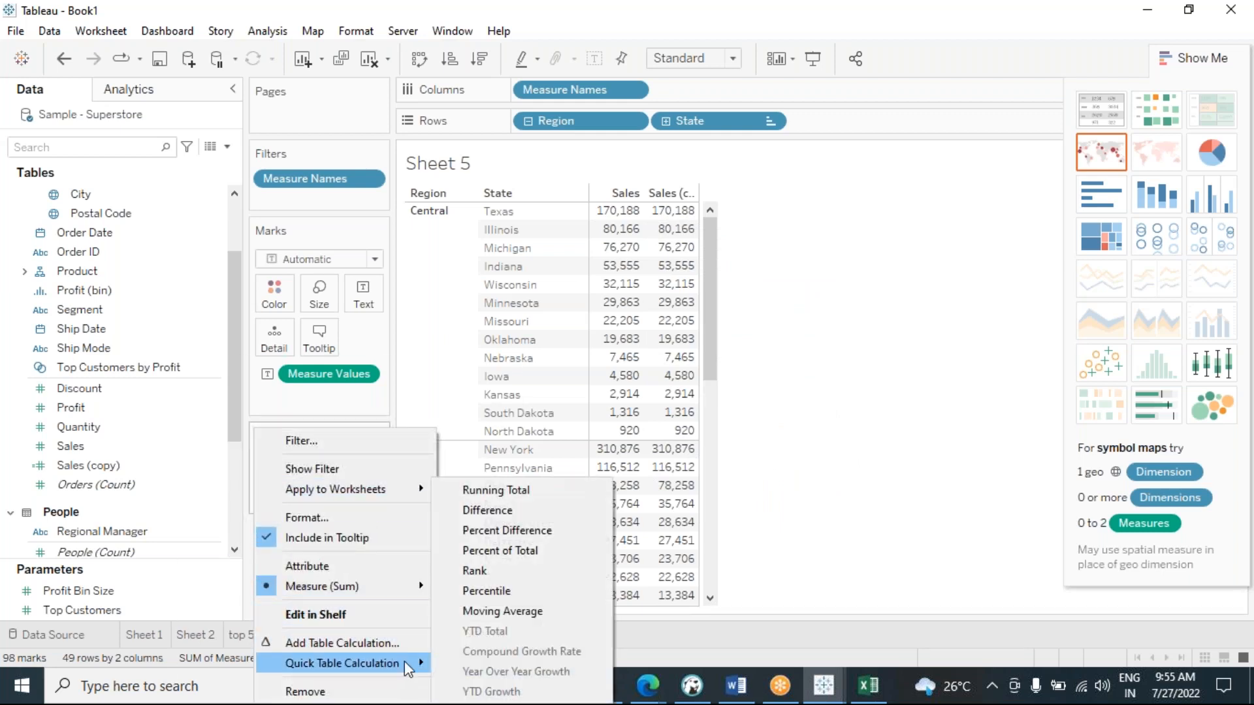
click(487, 572)
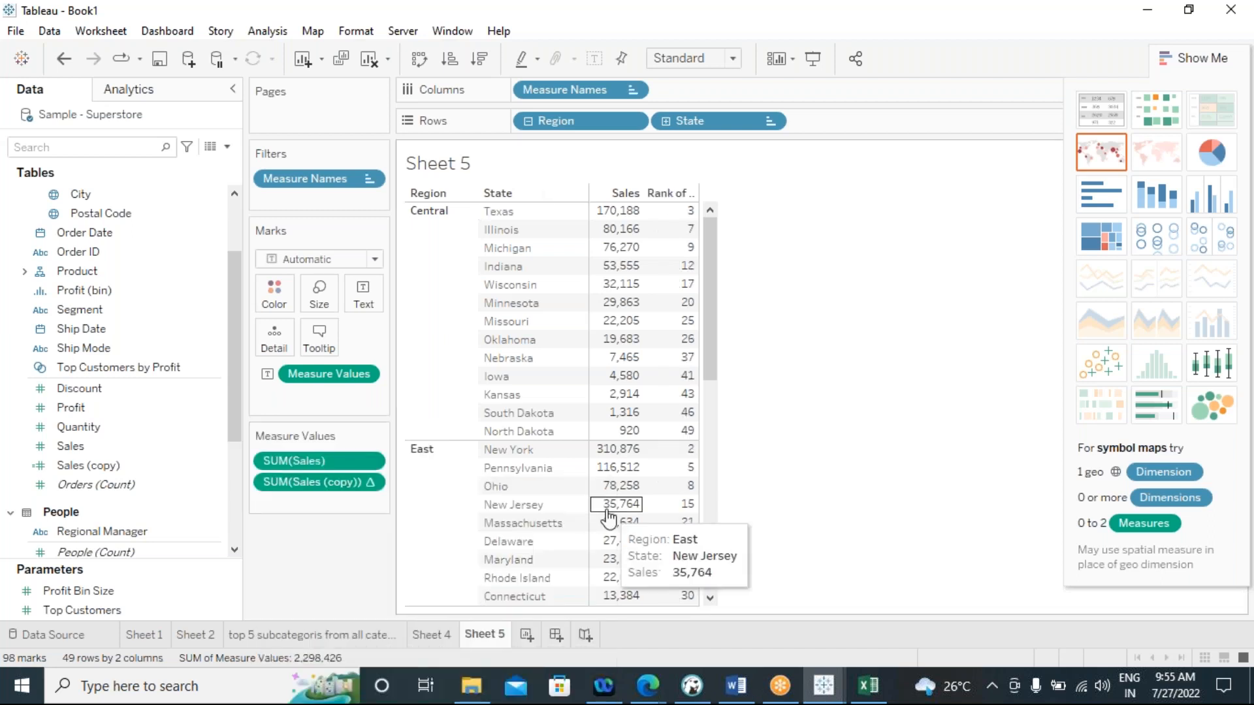
Examine how the Sales (copy) ranks are distributed across the states of all regions
mouse_move(682, 251)
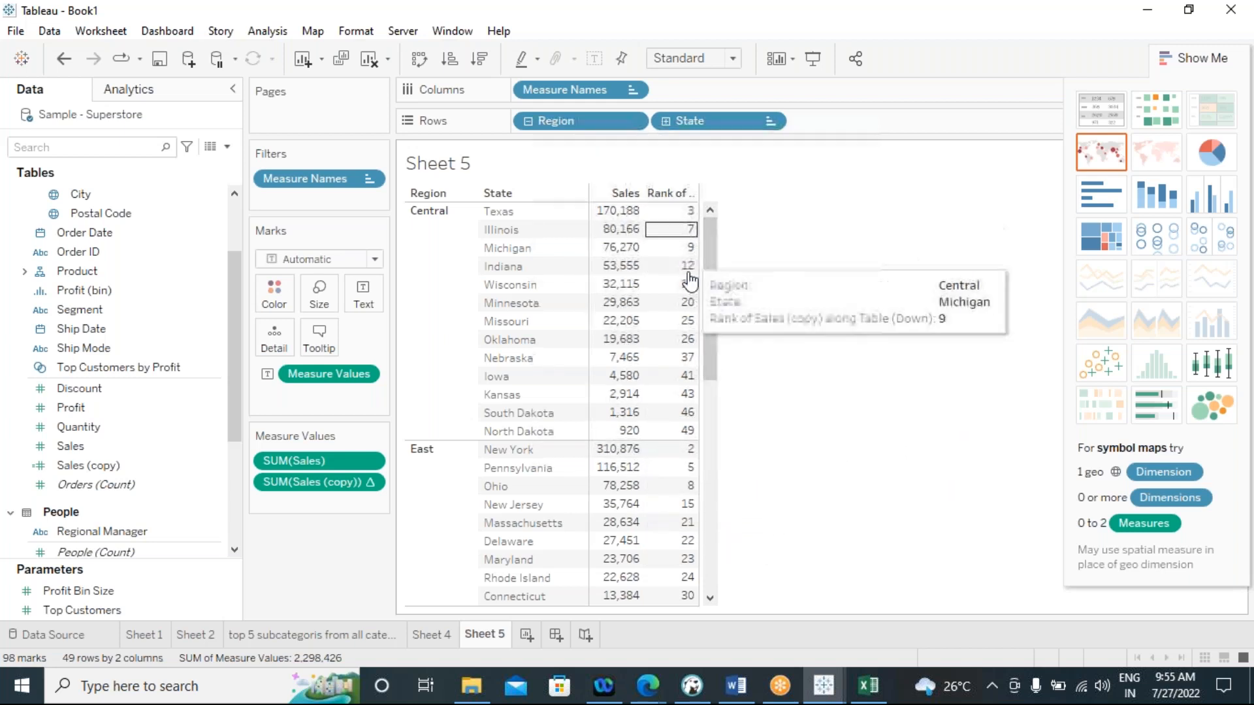
scroll(679, 450, down, 10)
scroll(682, 444, up, 10)
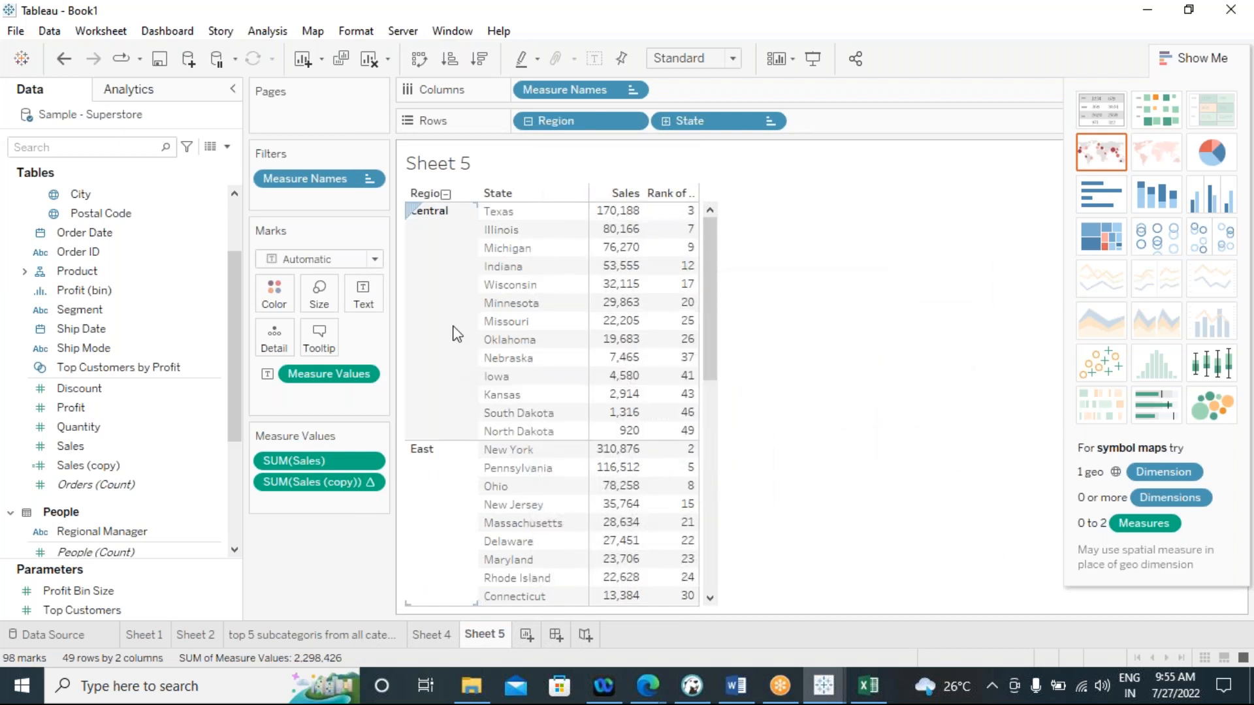
scroll(472, 247, down, 1)
scroll(653, 392, down, 8)
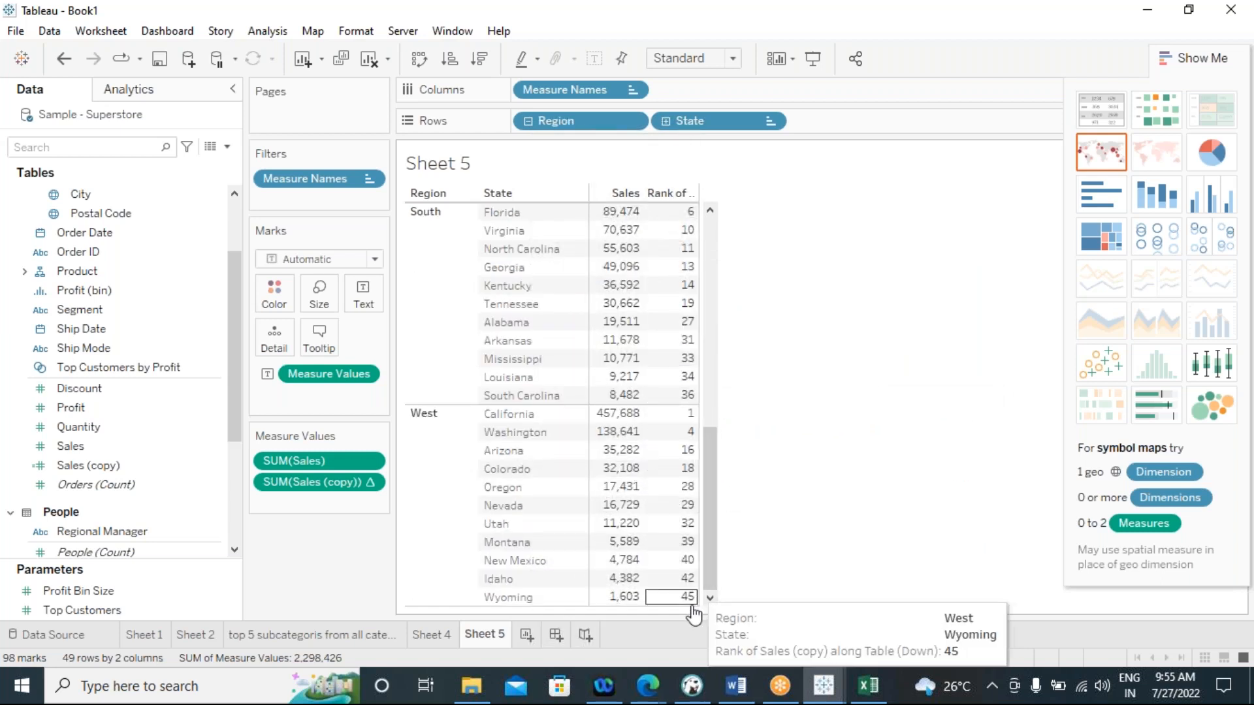
scroll(679, 470, up, 8)
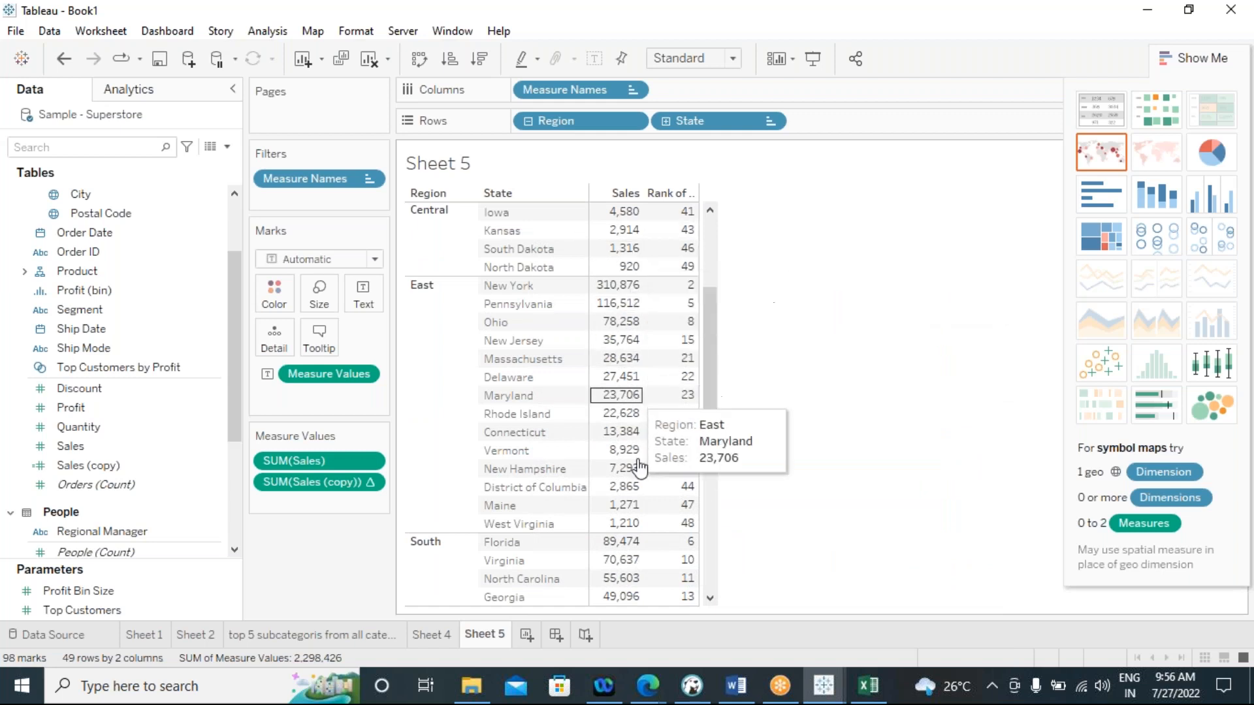
scroll(673, 487, up, 3)
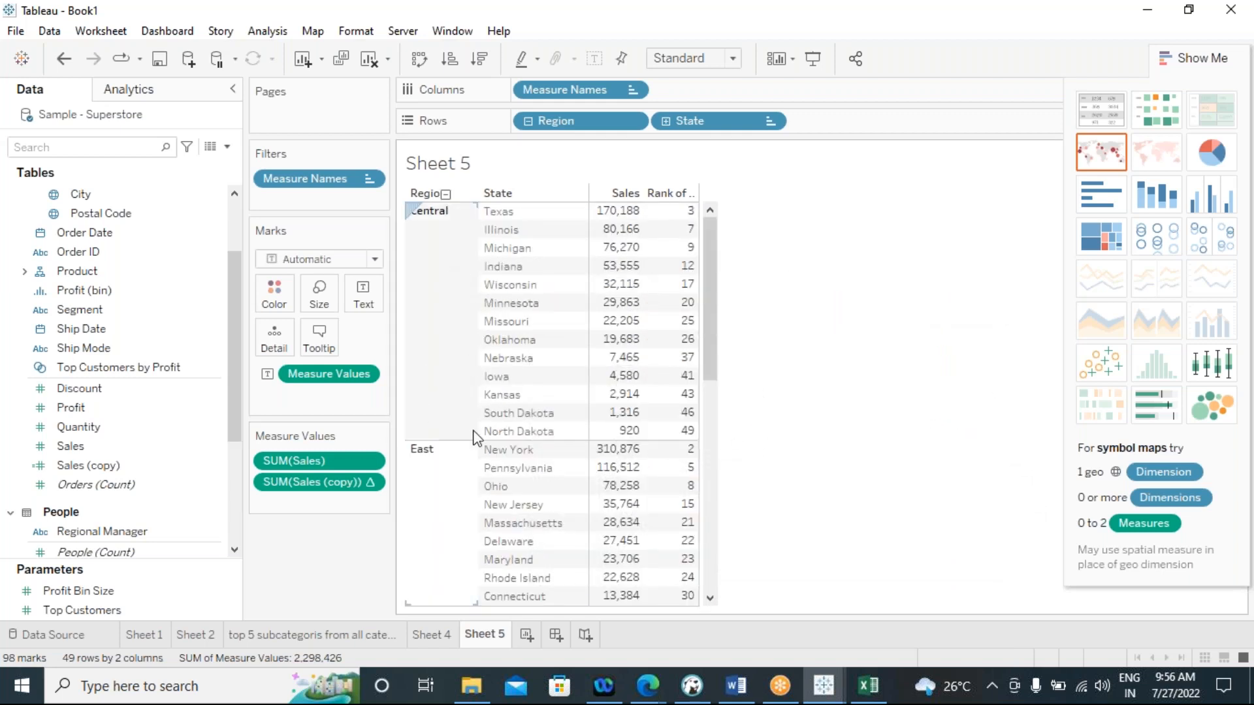
Edit the Sales (copy) rank calculation to compute using specific dimensions with only State included
click(368, 484)
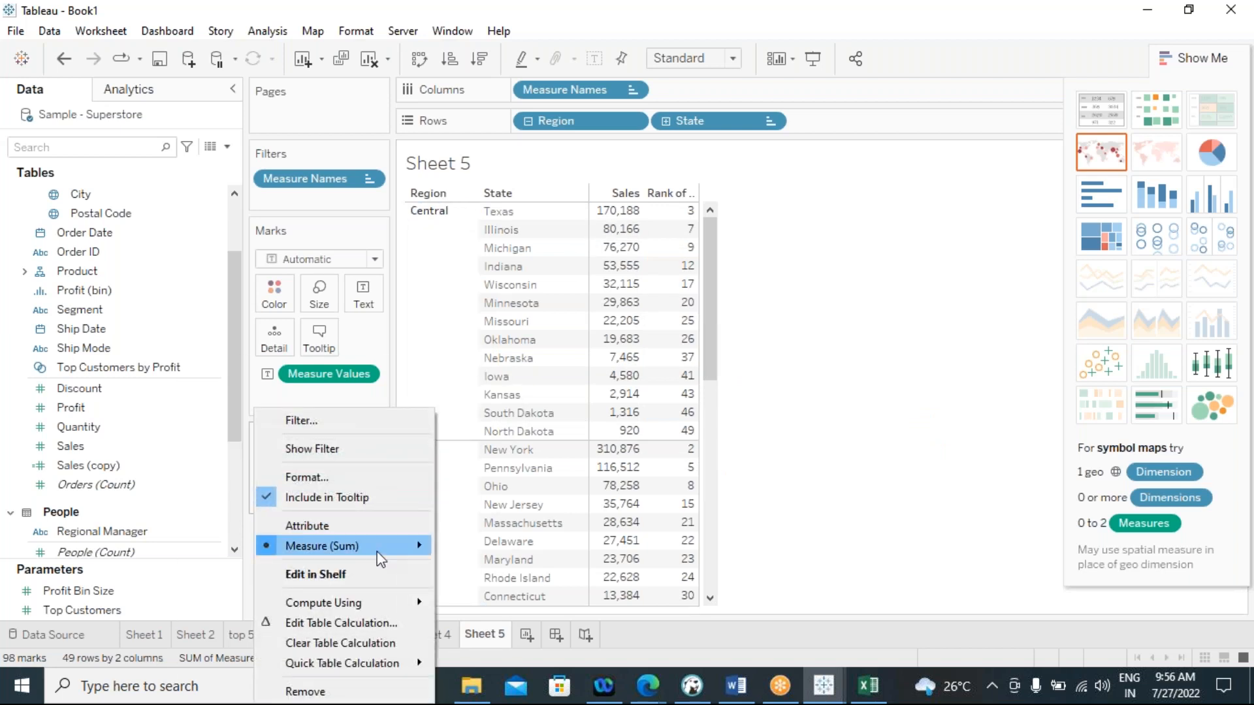
click(367, 624)
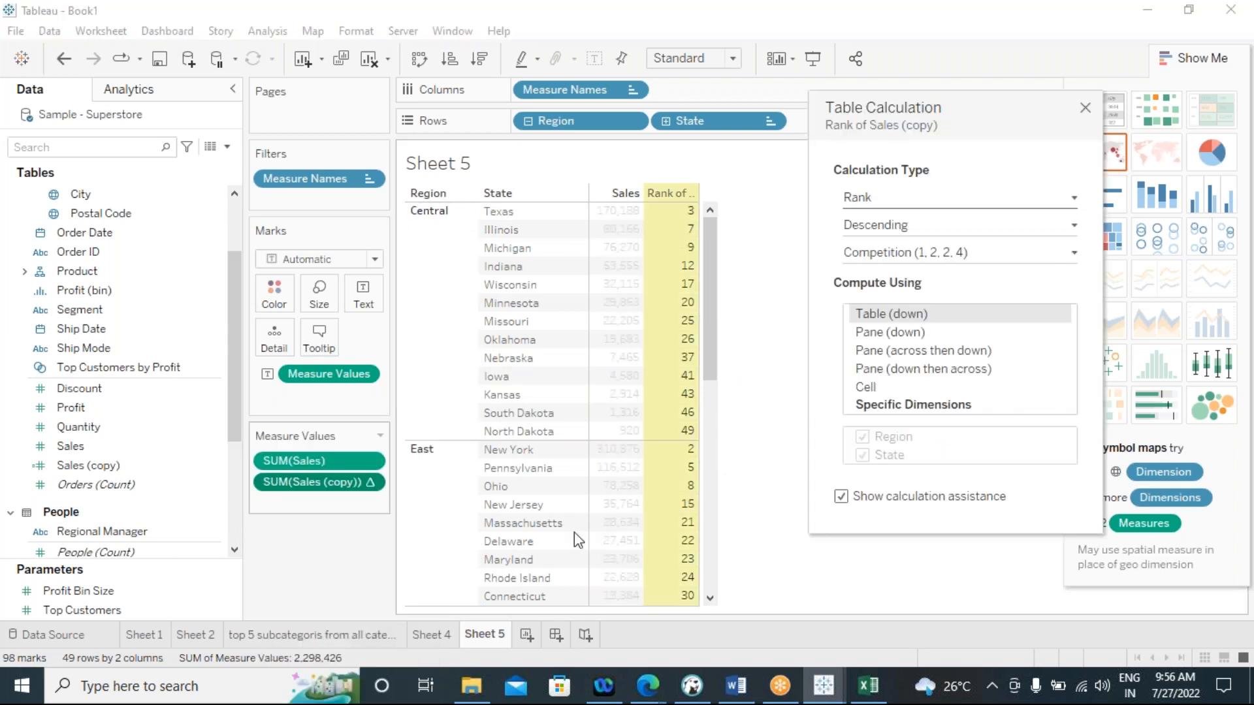
click(902, 408)
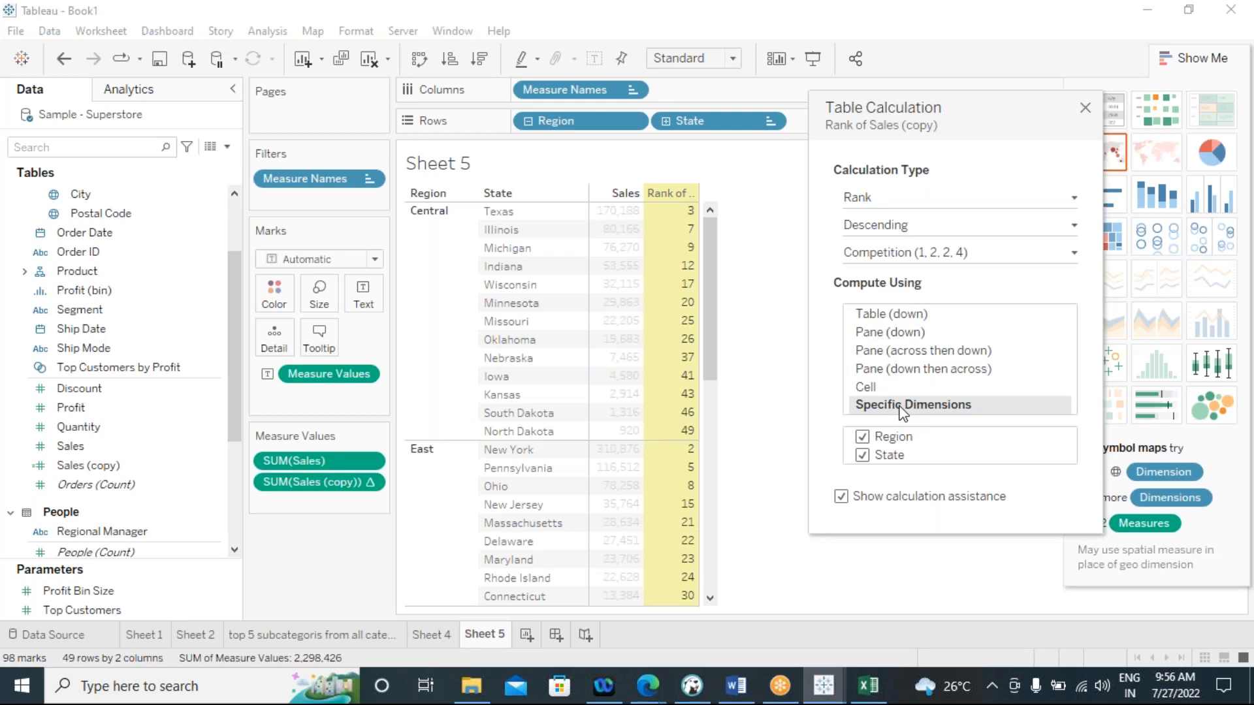
click(862, 455)
click(862, 437)
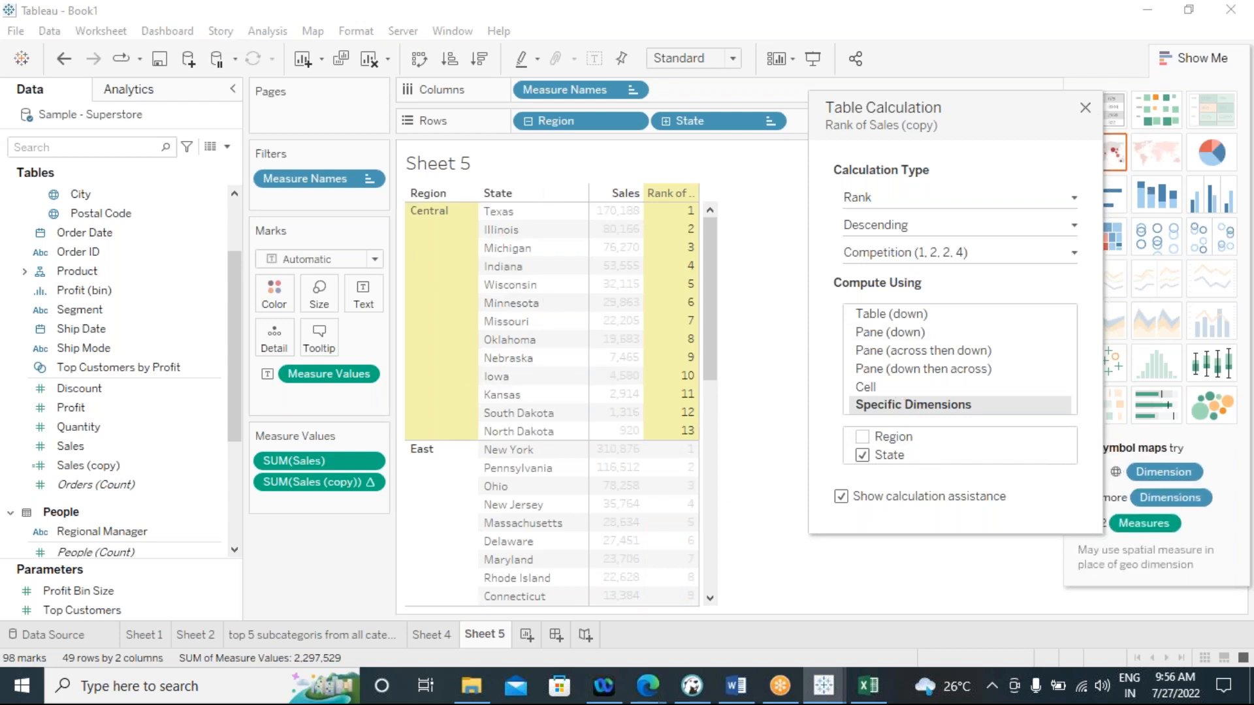
drag(1031, 112, 991, 111)
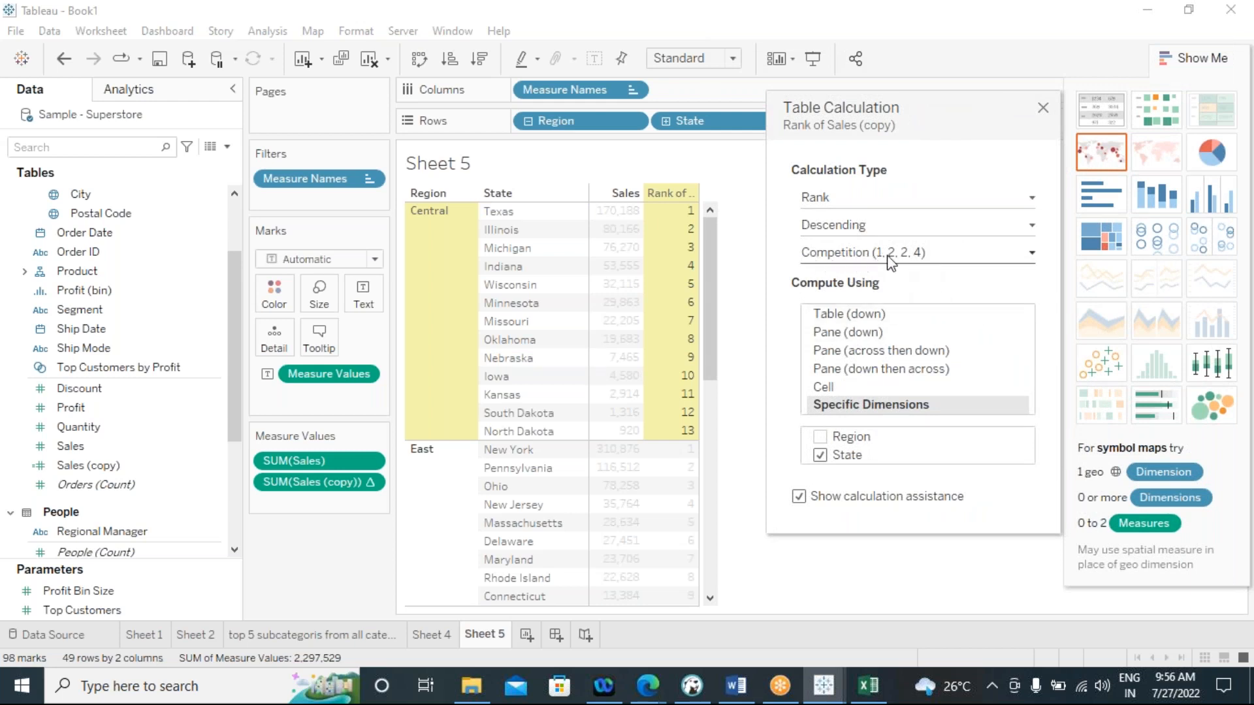
click(1030, 260)
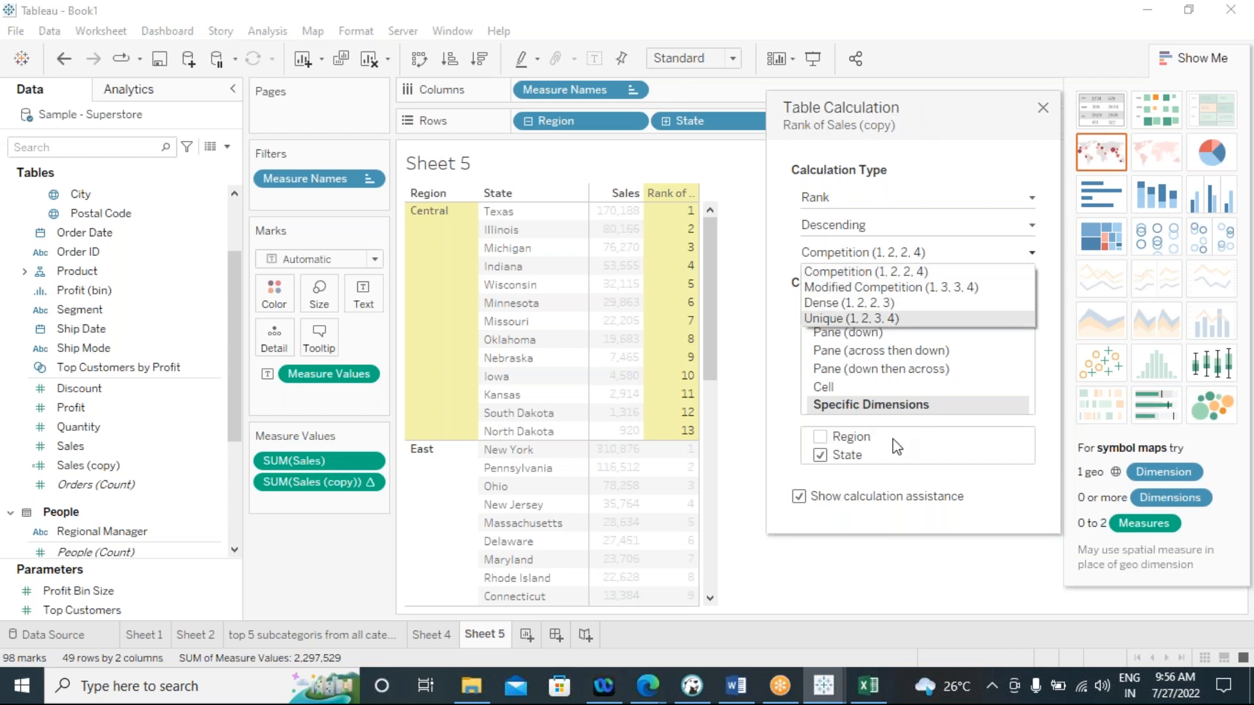
click(1043, 108)
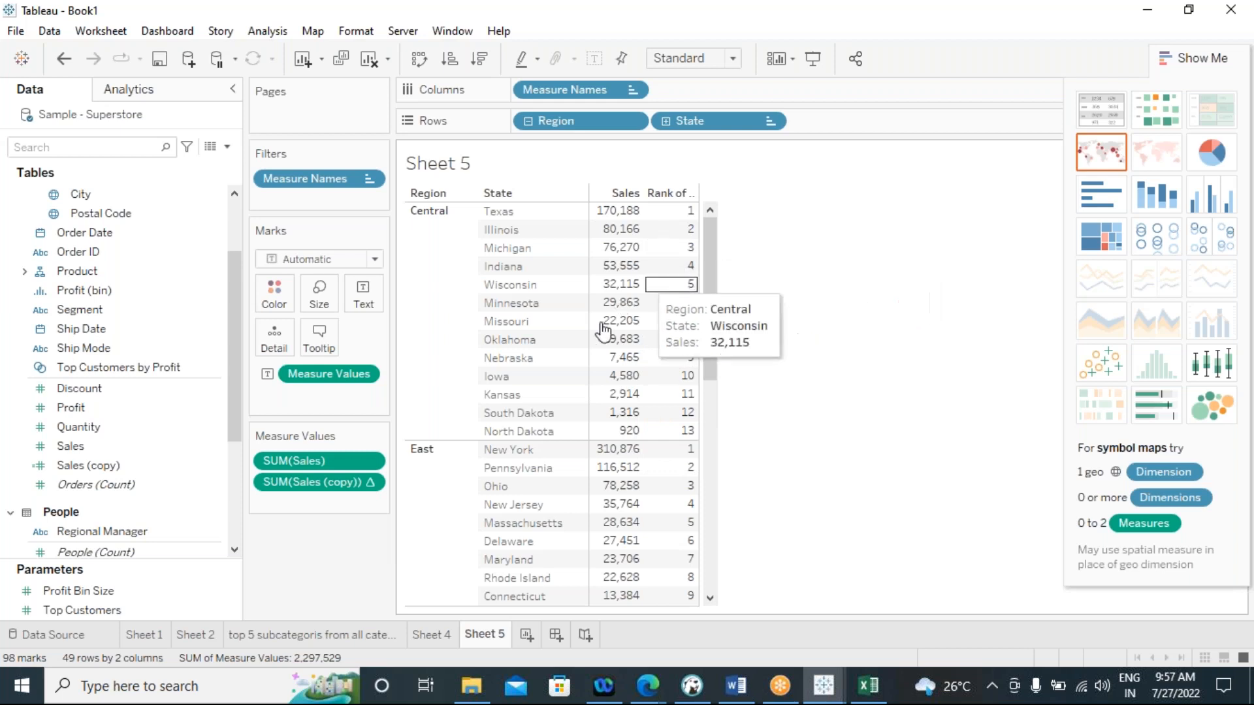
scroll(614, 366, down, 10)
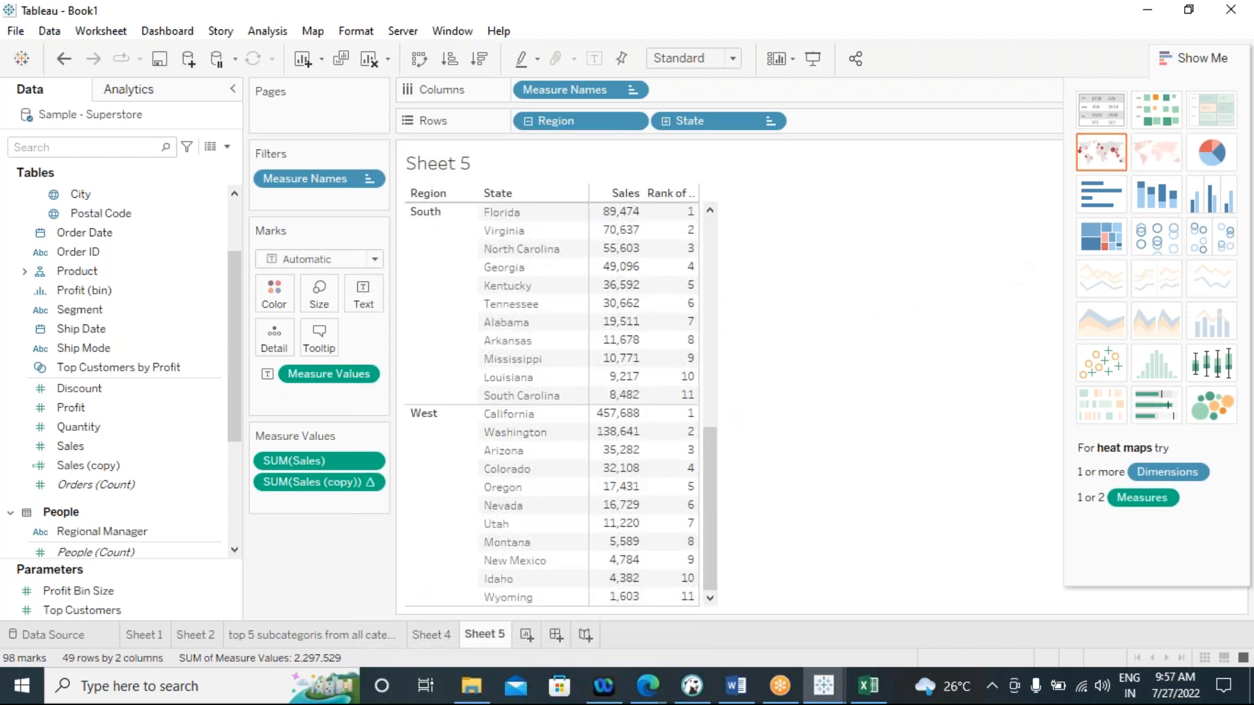
click(1206, 58)
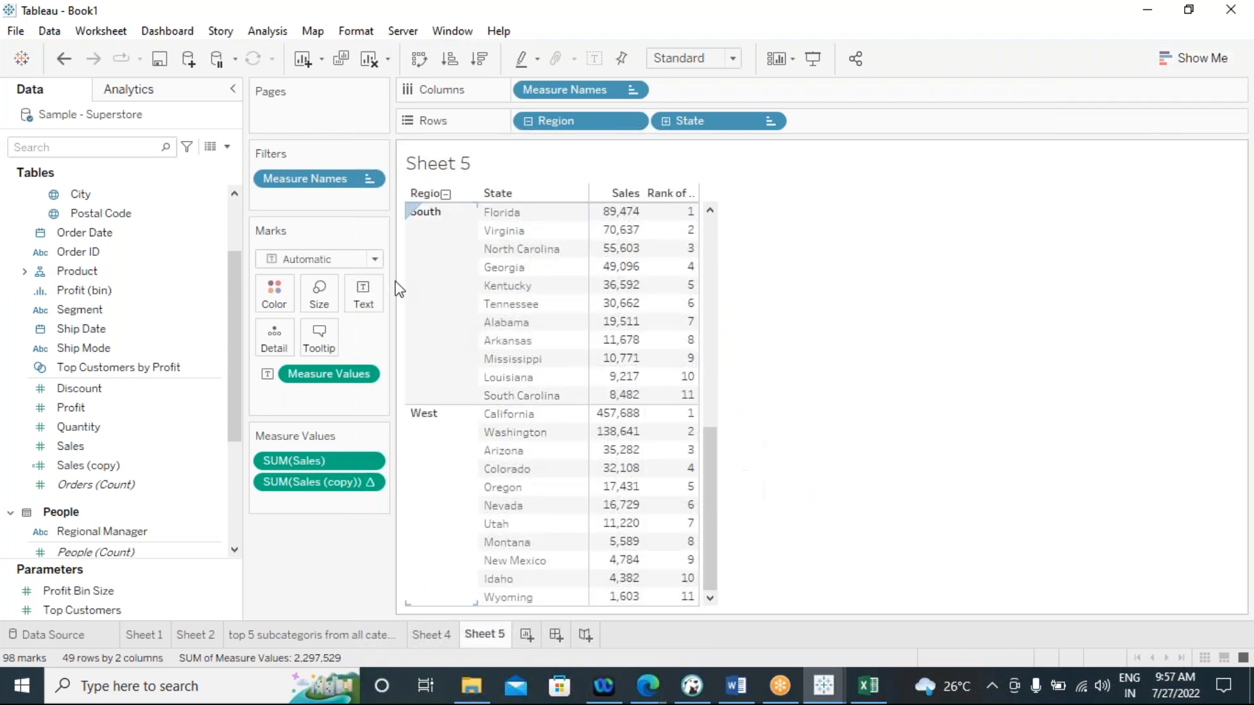
On the 'top 5 subcategoris from all categories' sheet, add Manufacturer from the Product hierarchy to the rows after State
click(426, 635)
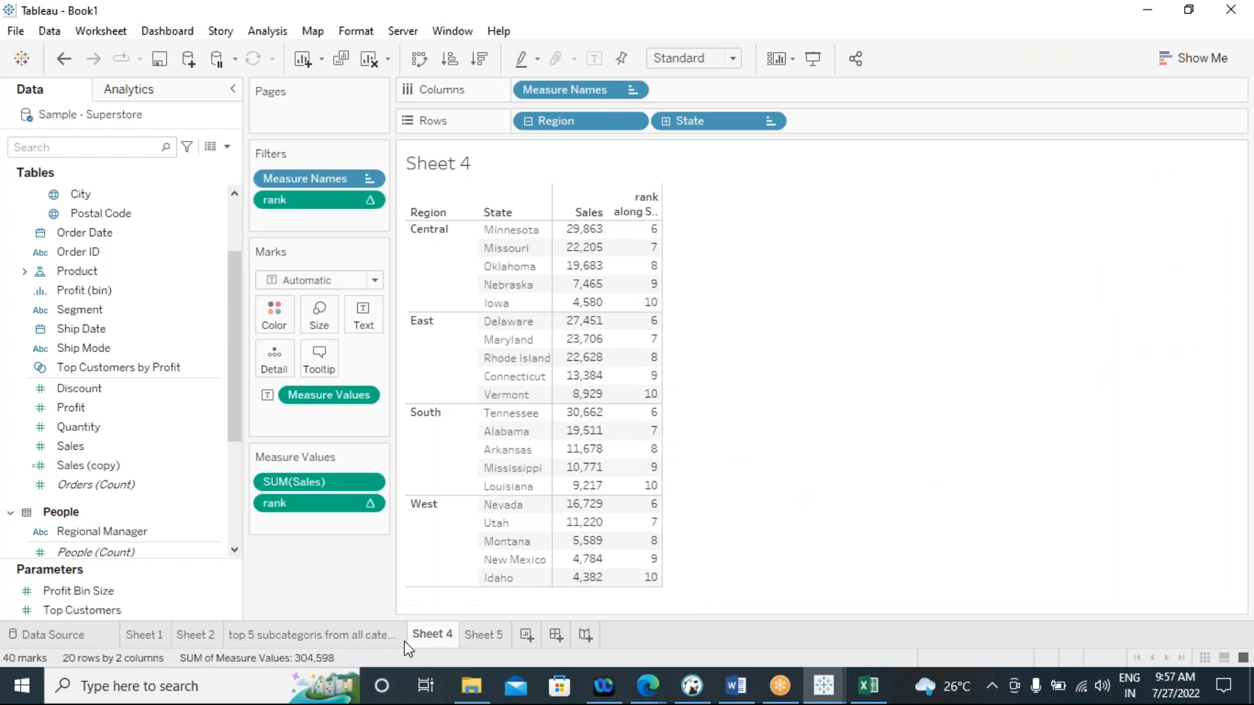
click(310, 634)
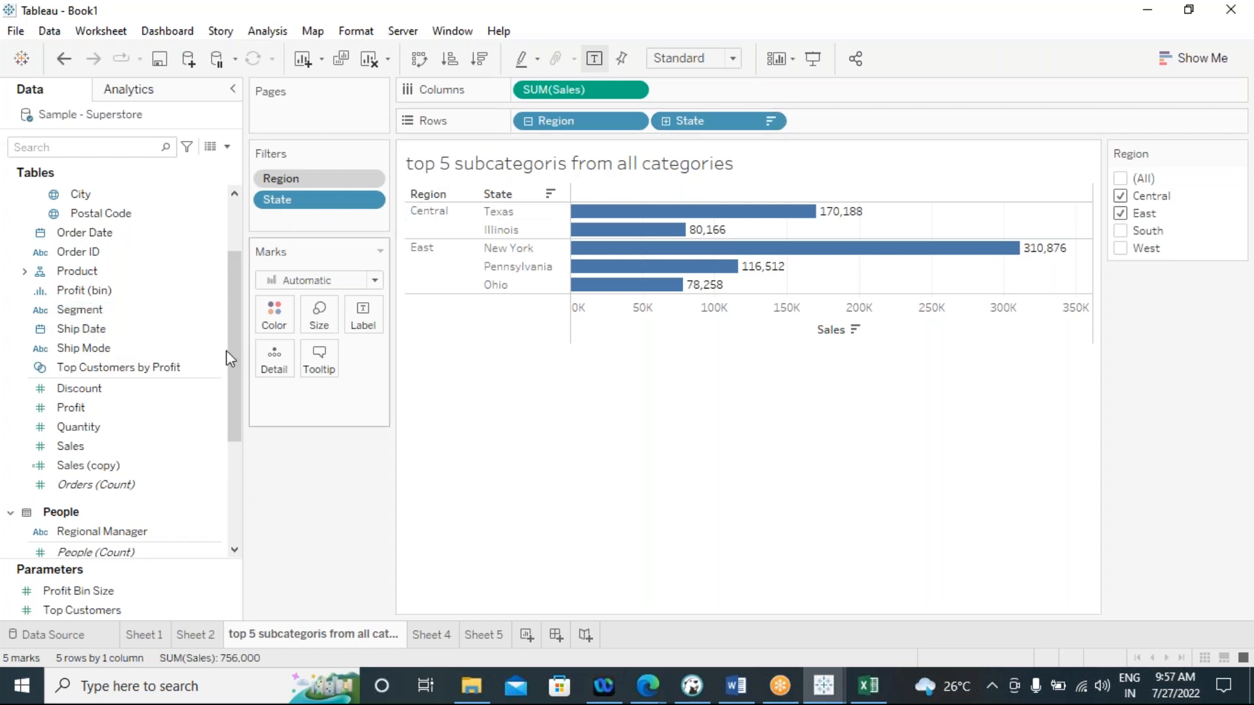
scroll(119, 431, up, 3)
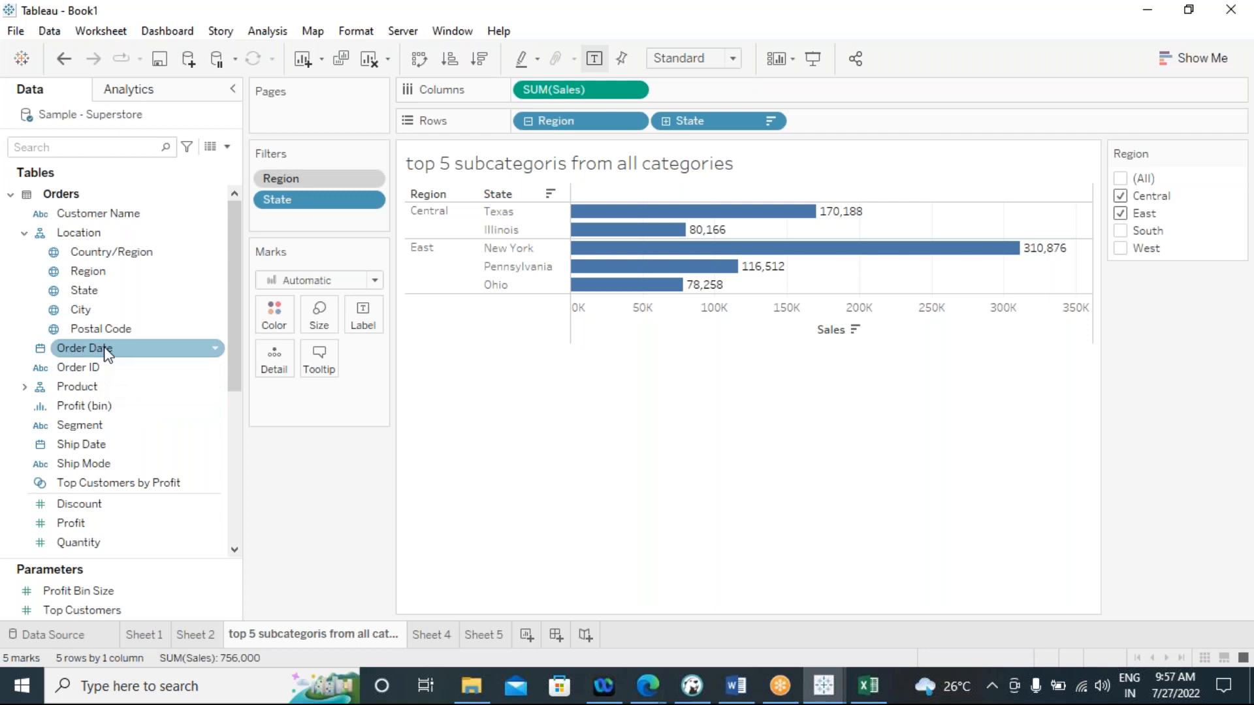
click(25, 237)
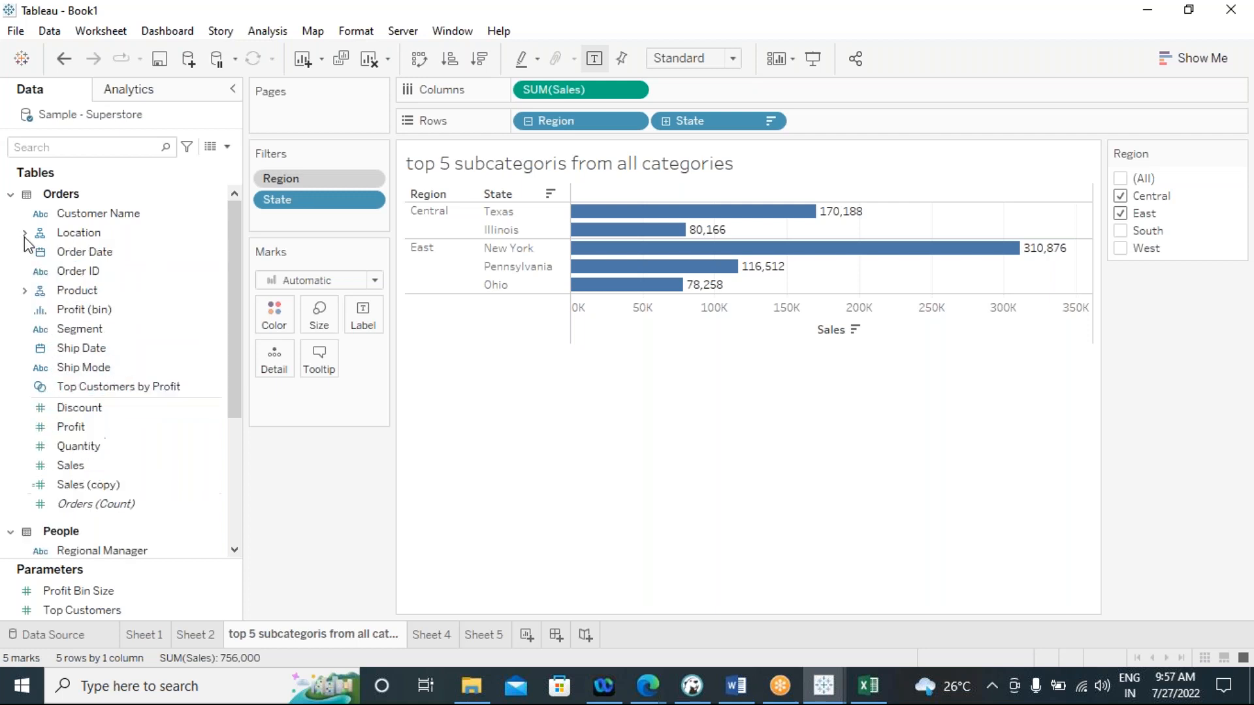
click(25, 291)
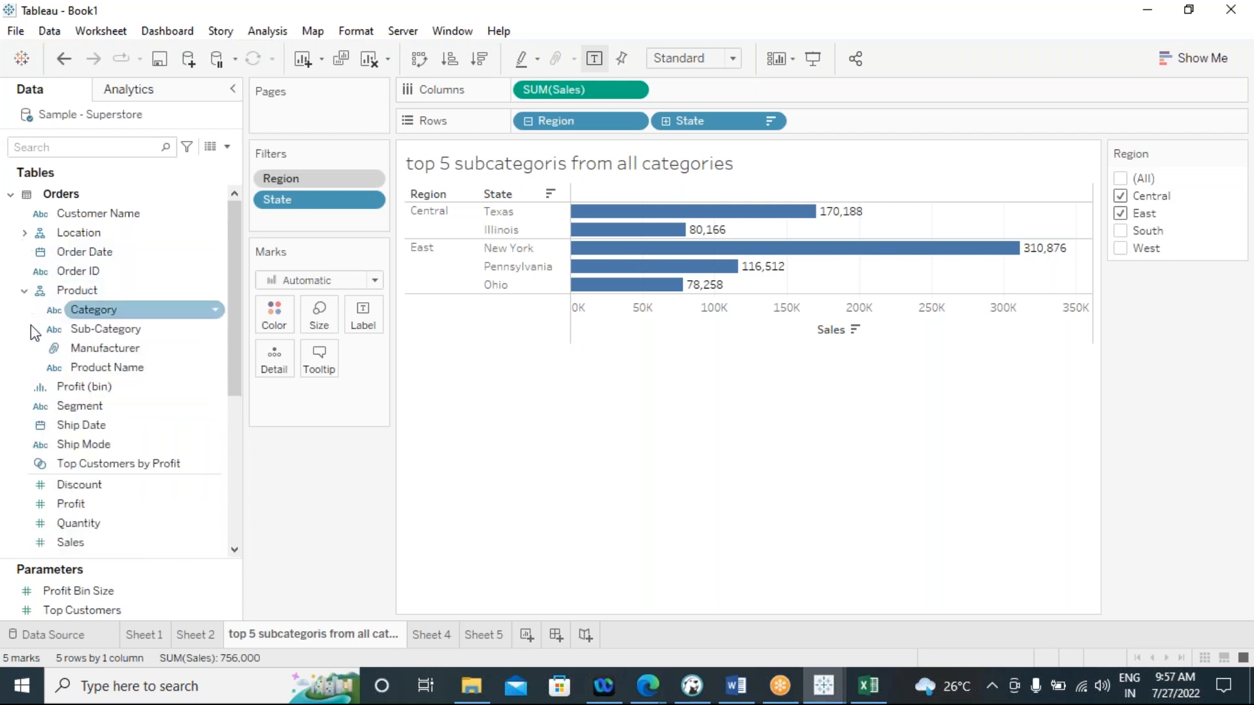
drag(115, 349, 862, 121)
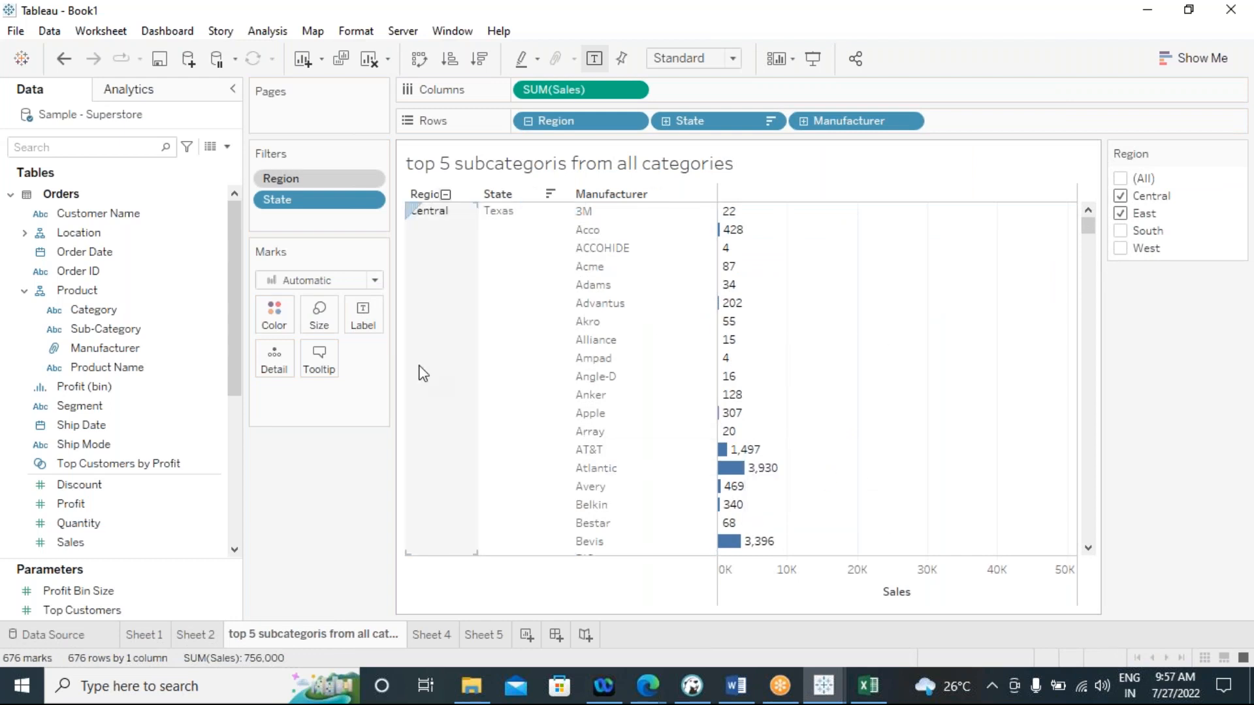
Make the State filter a context filter
click(370, 199)
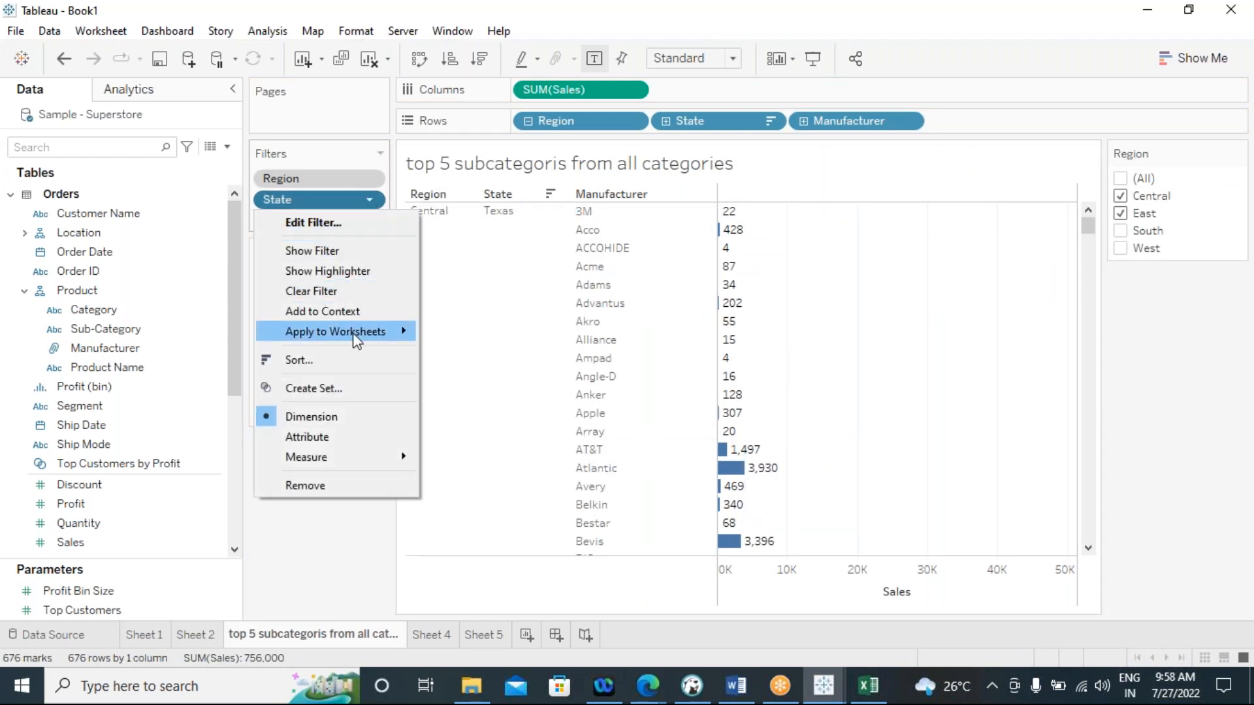
click(337, 311)
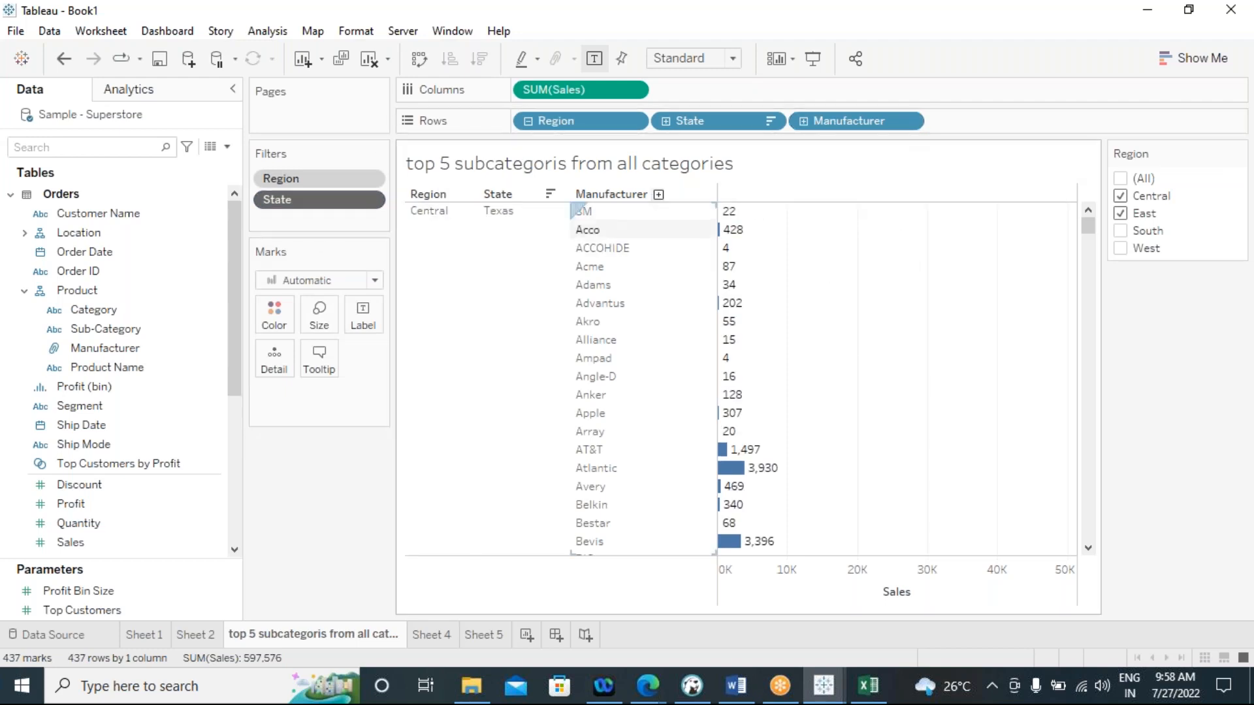
Filter Manufacturer by field to the top 10 by the sum of Sales
click(907, 122)
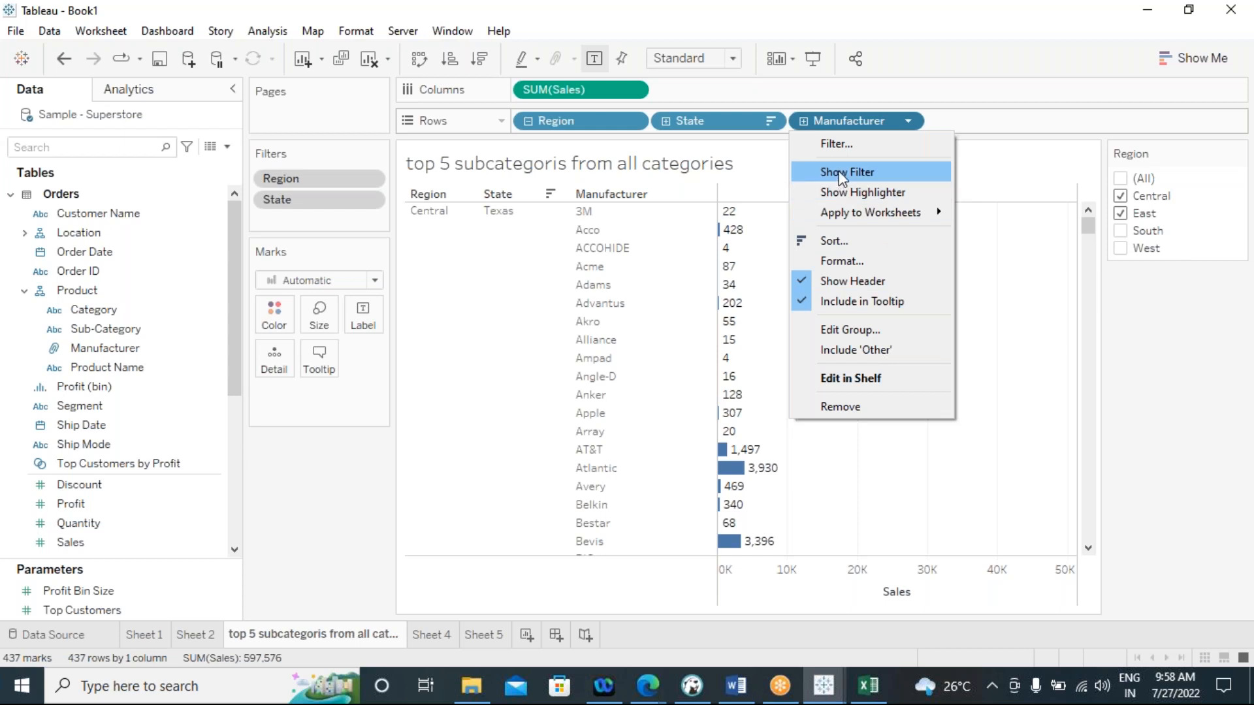
click(840, 148)
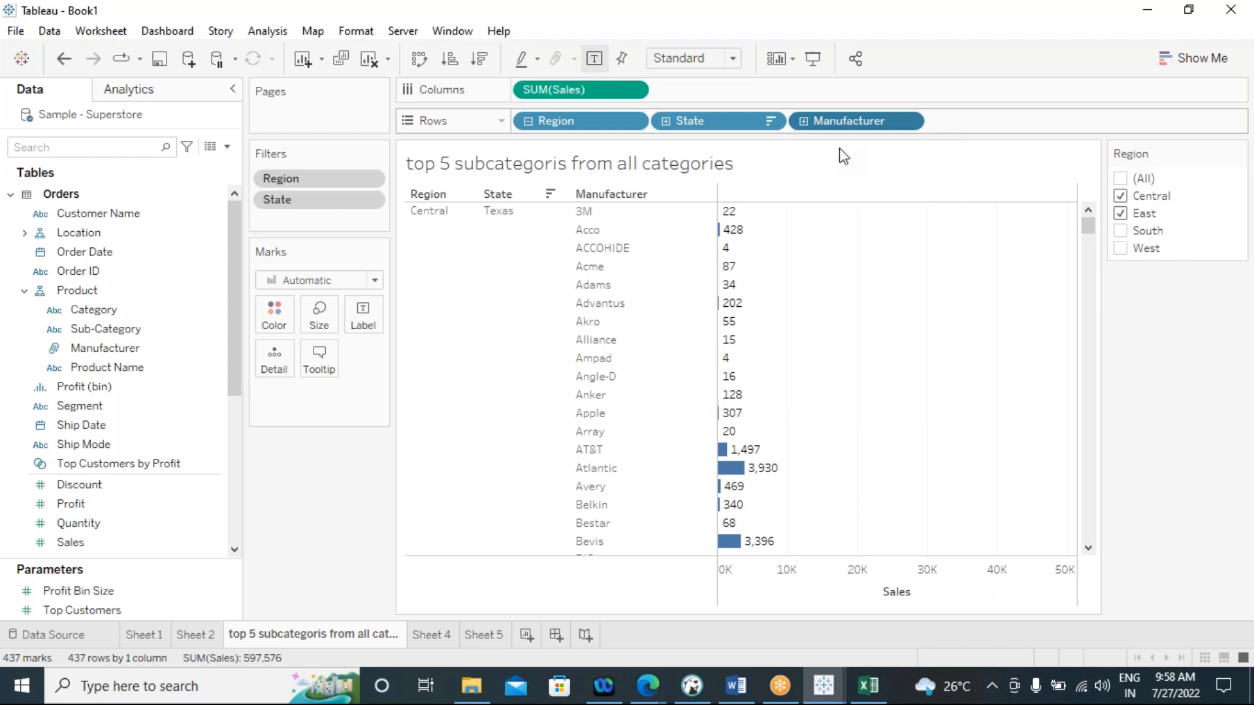
click(567, 121)
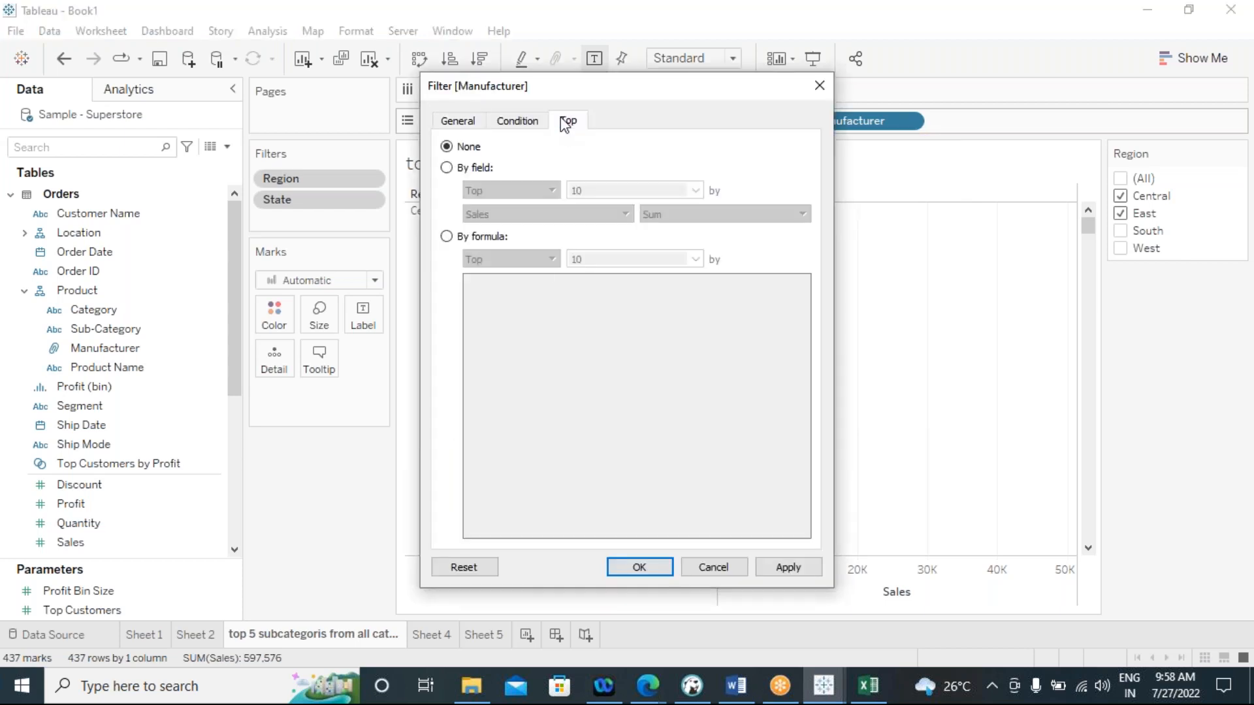
click(474, 168)
click(789, 566)
click(646, 568)
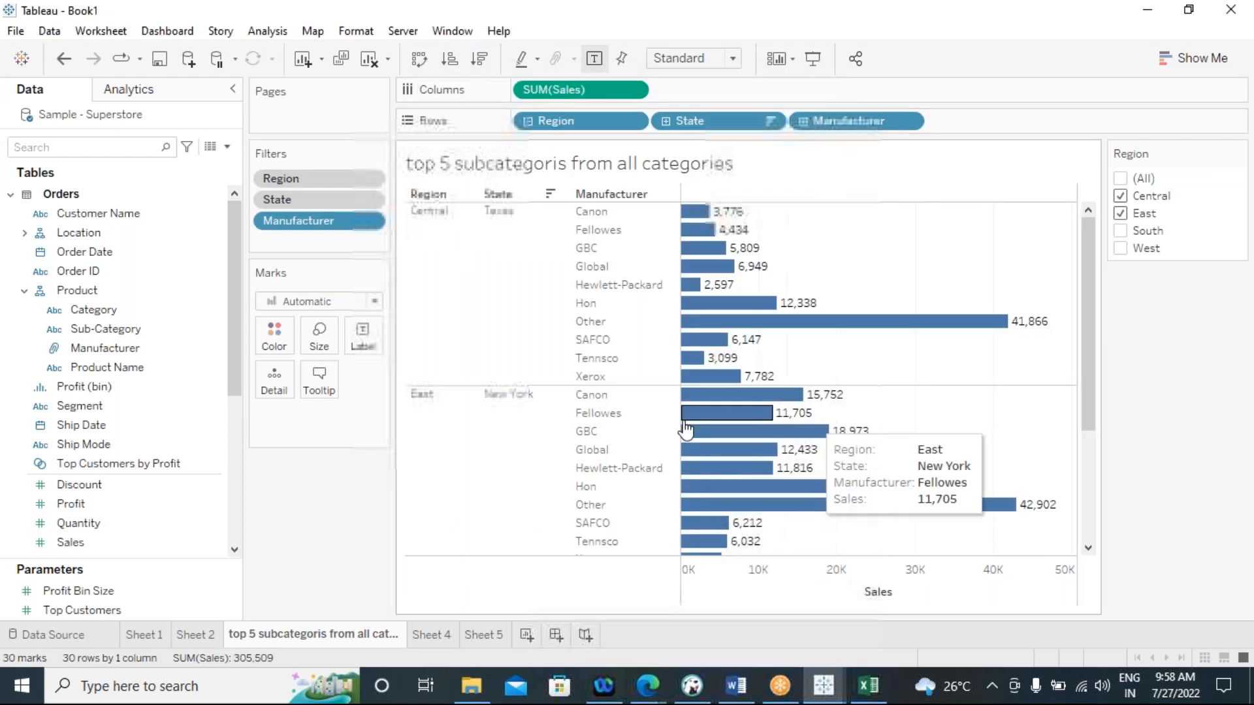
Review the filtered manufacturers for each state and exclude East from the Region filter, leaving only Central
mouse_move(712, 340)
mouse_move(738, 367)
scroll(740, 374, down, 3)
scroll(747, 400, up, 3)
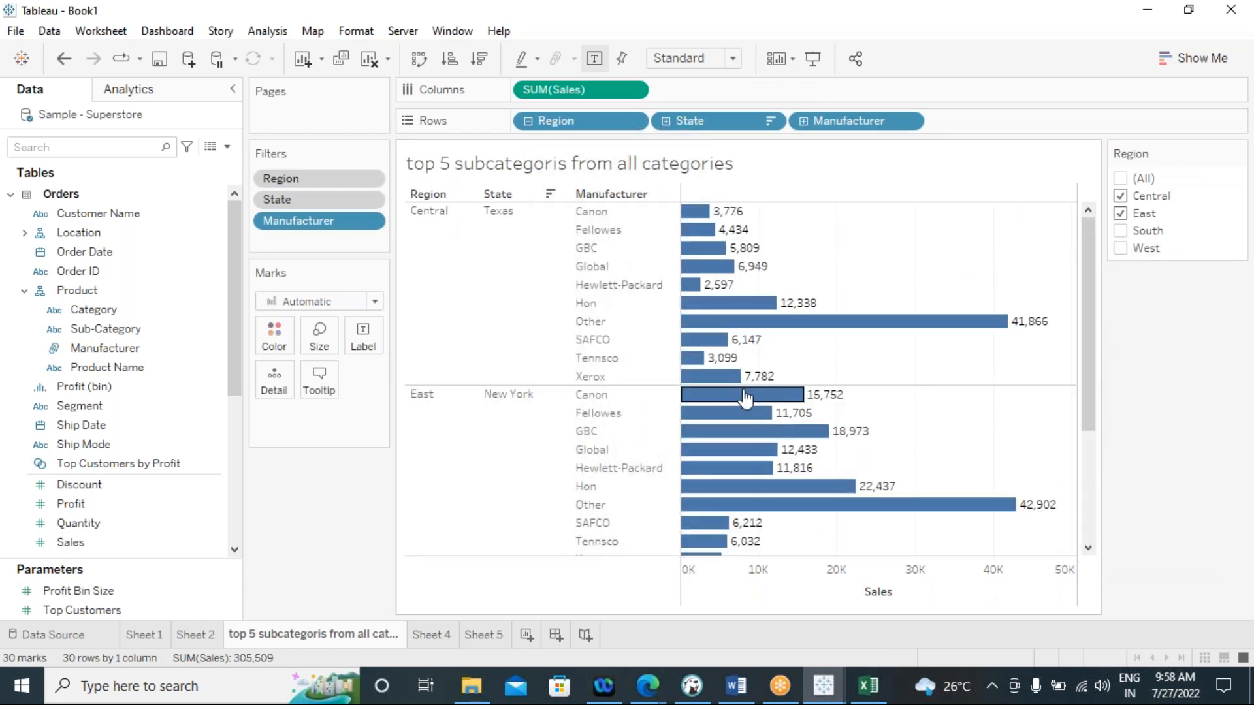
scroll(745, 396, down, 3)
scroll(741, 395, up, 3)
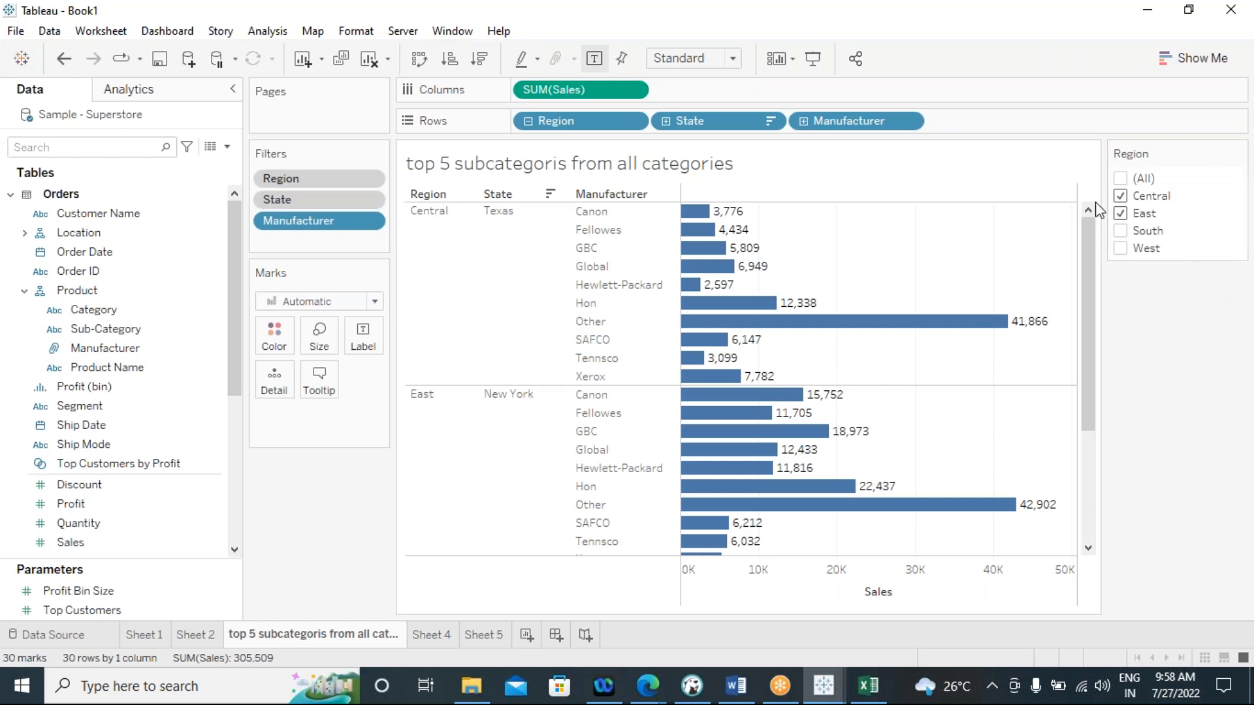
click(1121, 214)
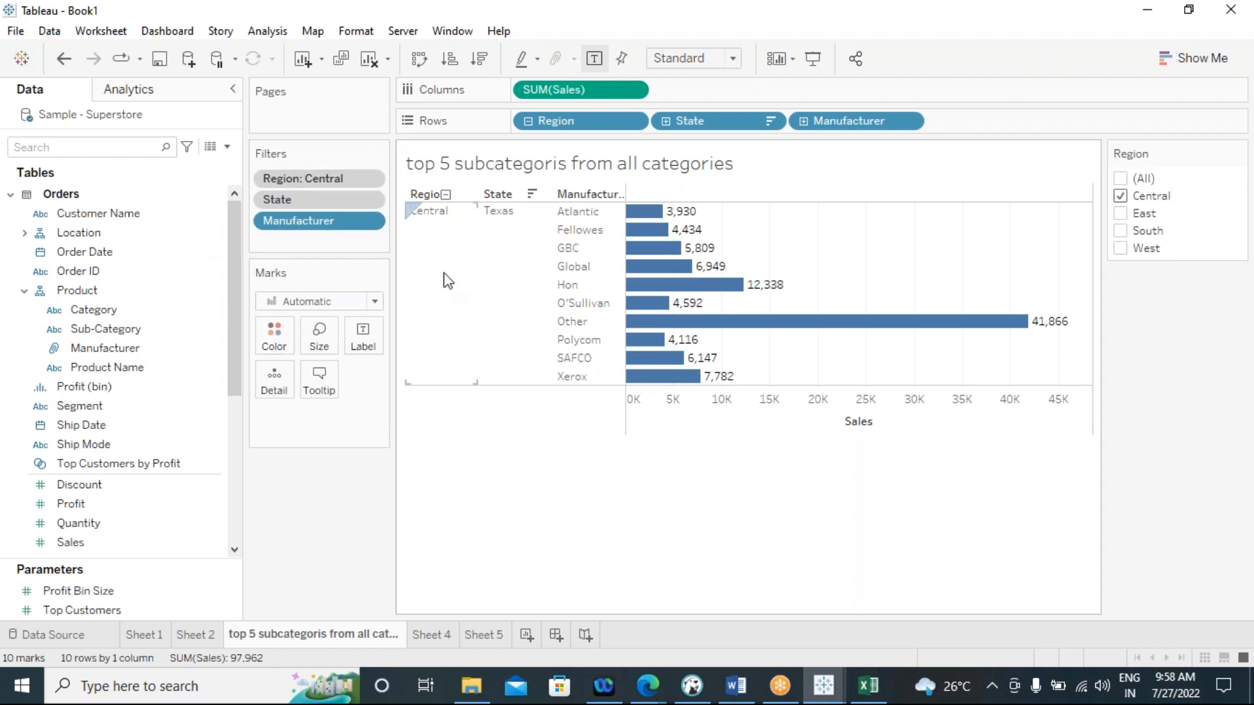
Add a new blank worksheet to the workbook
click(529, 636)
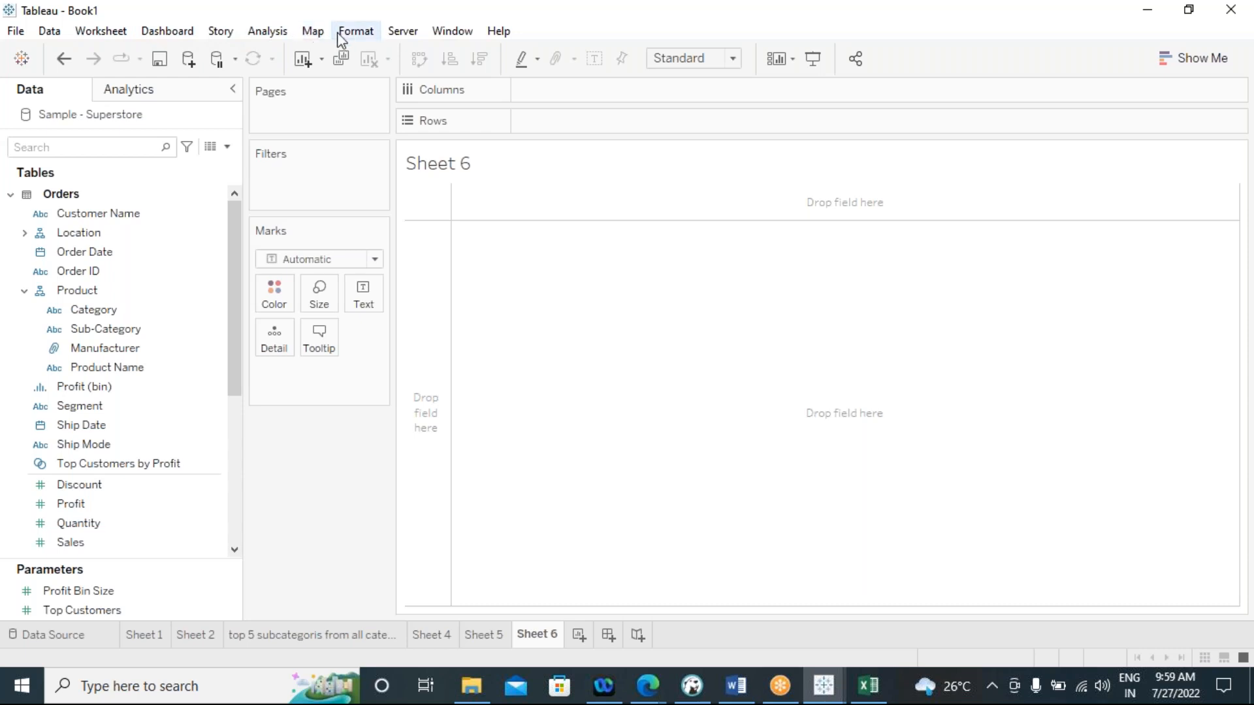
Create a calculated field named LOD and write the heading "Level of detail" with a dashed line beneath it
click(267, 31)
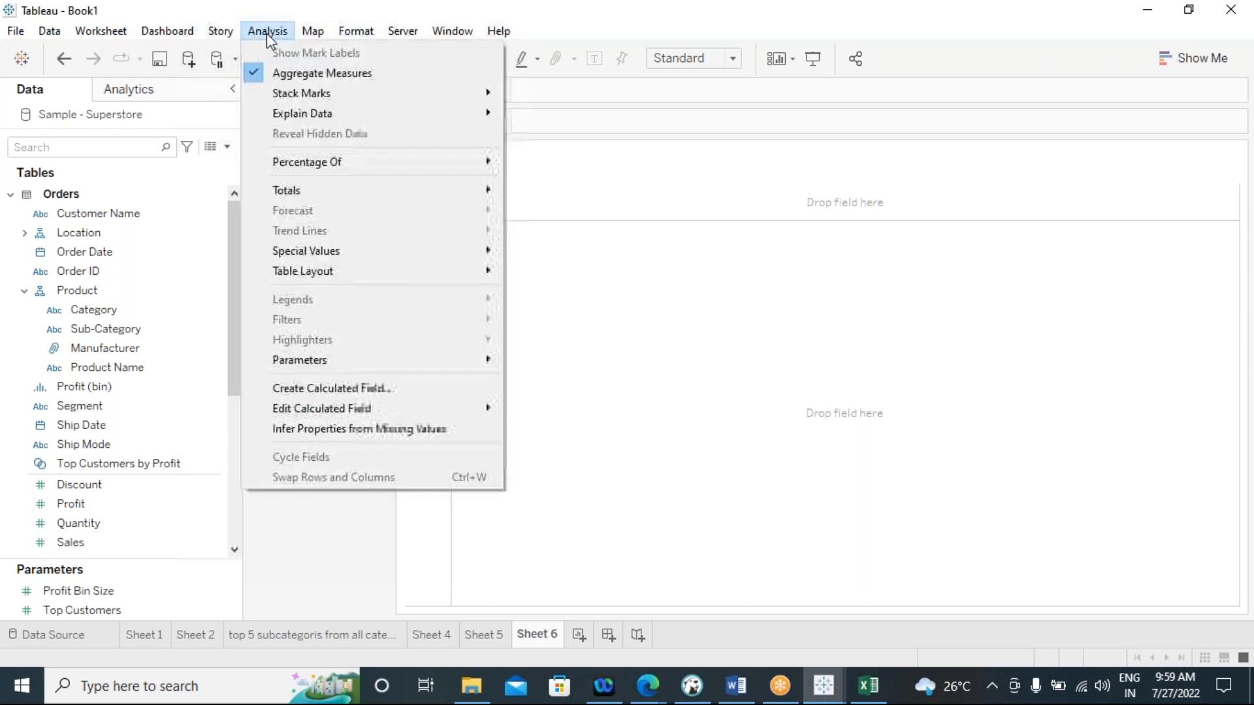
click(368, 389)
text(LOD)
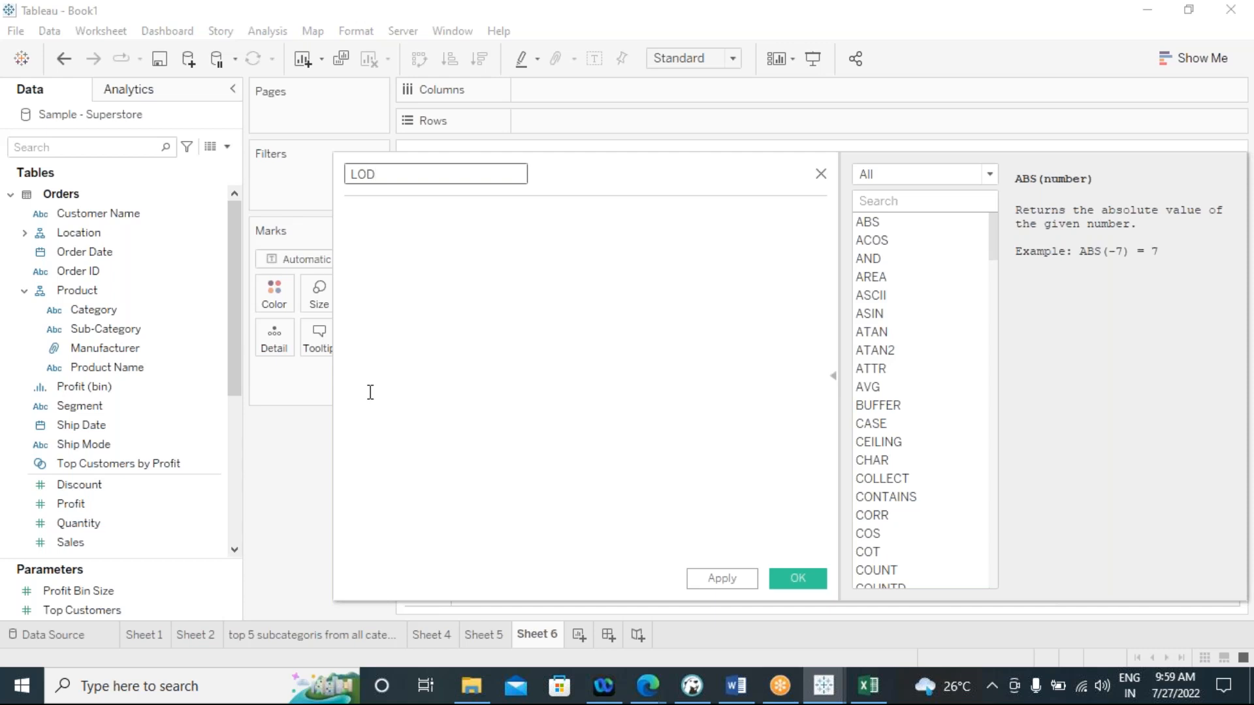
click(385, 252)
text(Leve)
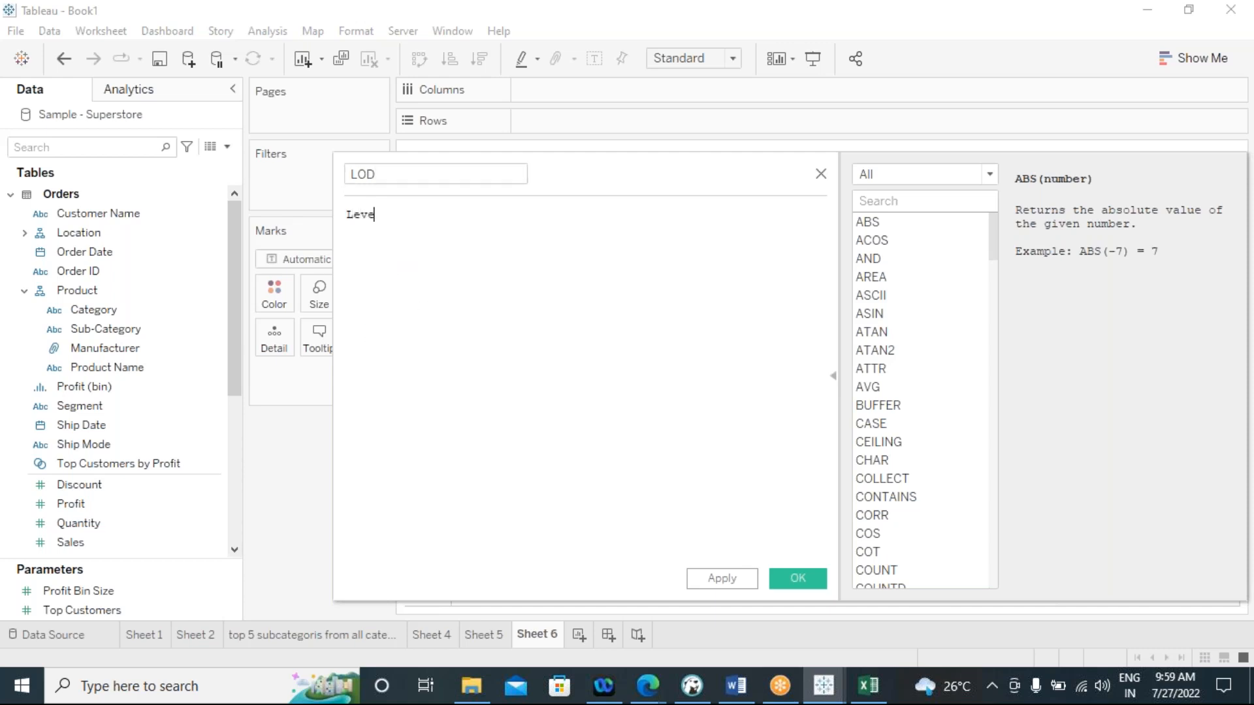
text(l of detail)
key(Return)
text(--------------------)
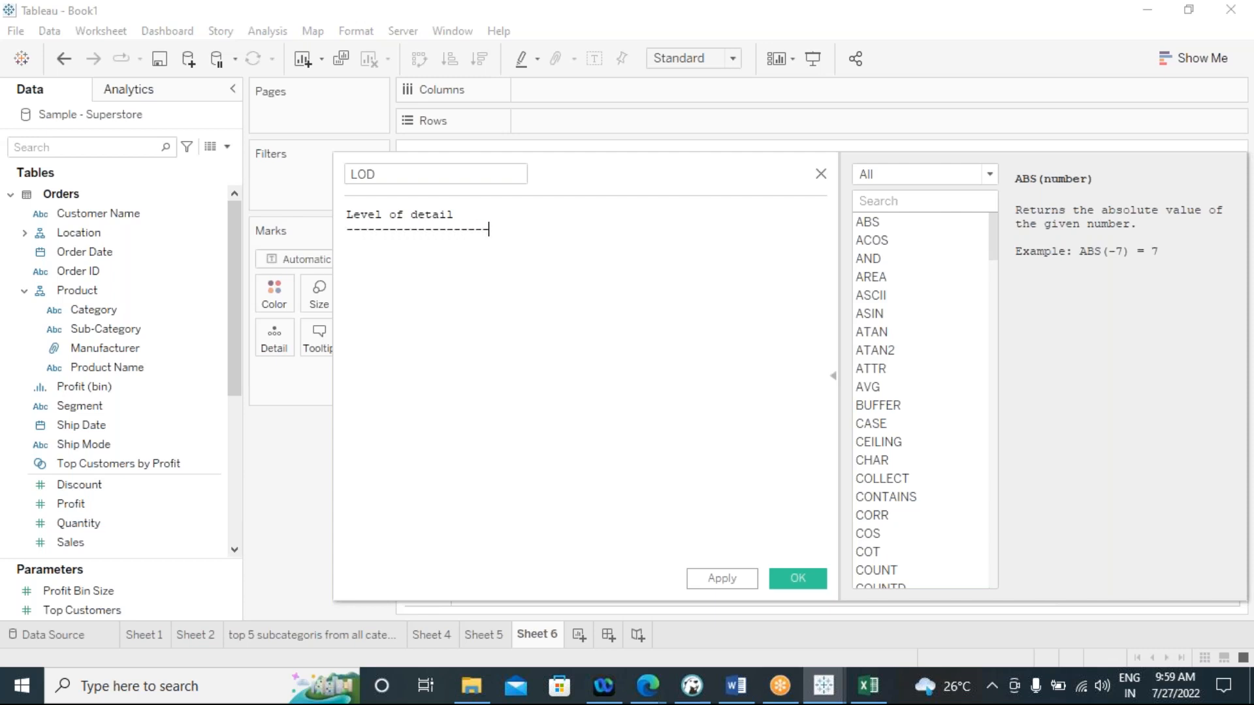
key(Return)
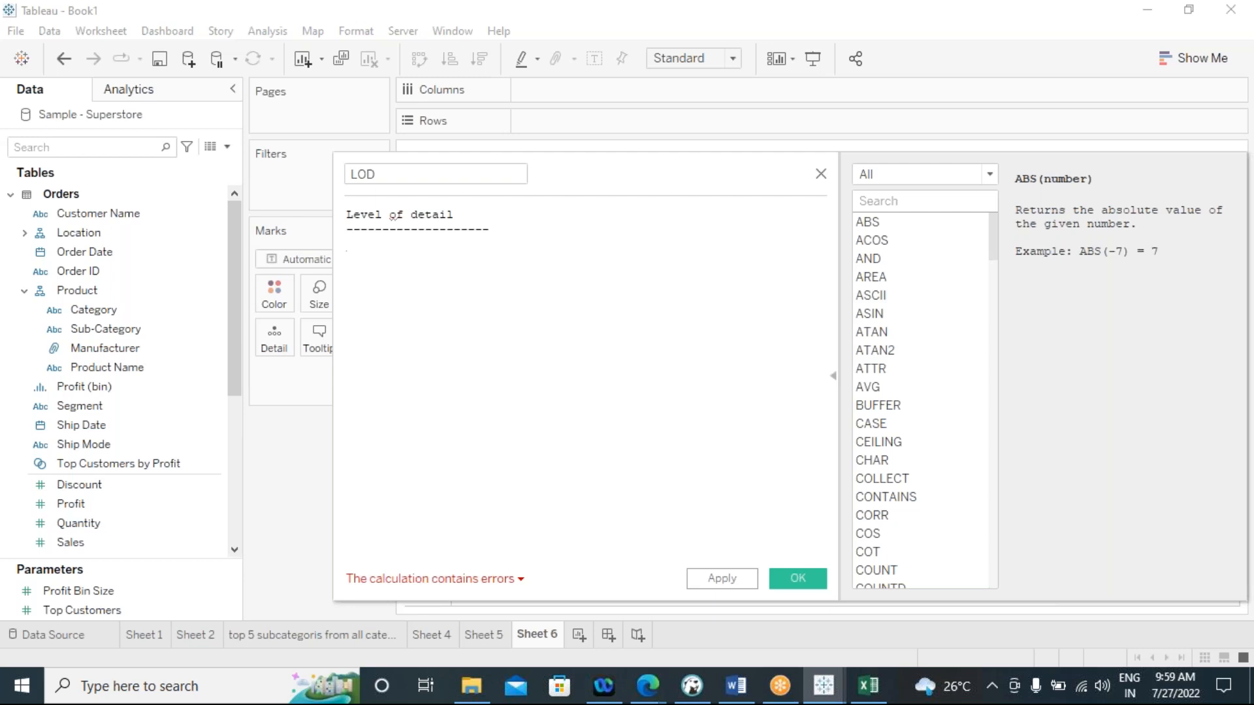
List the three types "1 fixed", "2.include" and "3.exclude" under the heading, and close the calculation without saving
key(Return)
text(t)
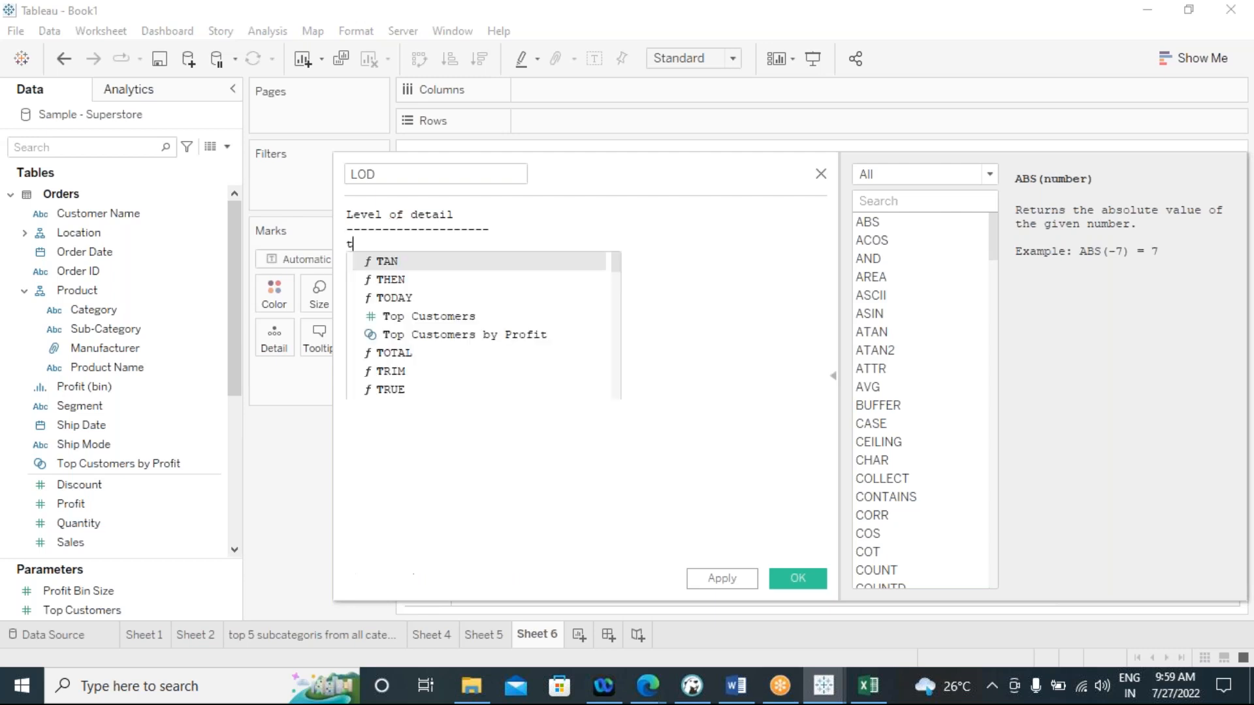
text(hree type)
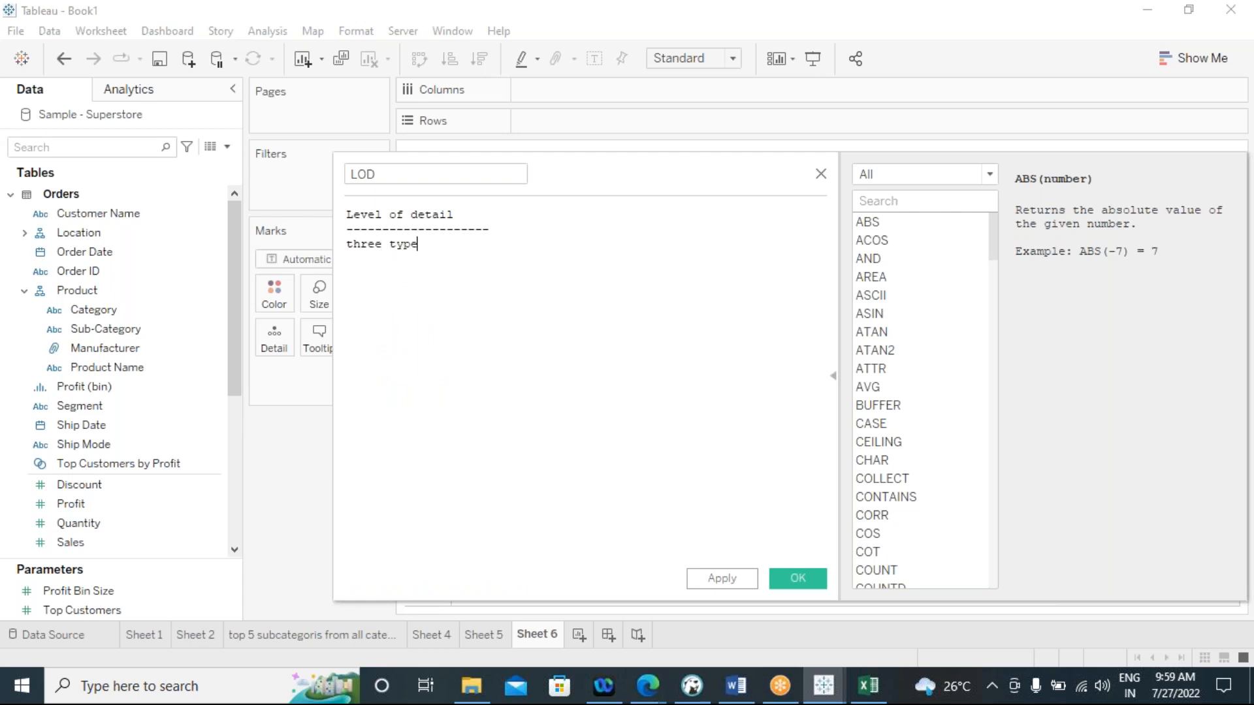
key(Return)
text(1 fixed)
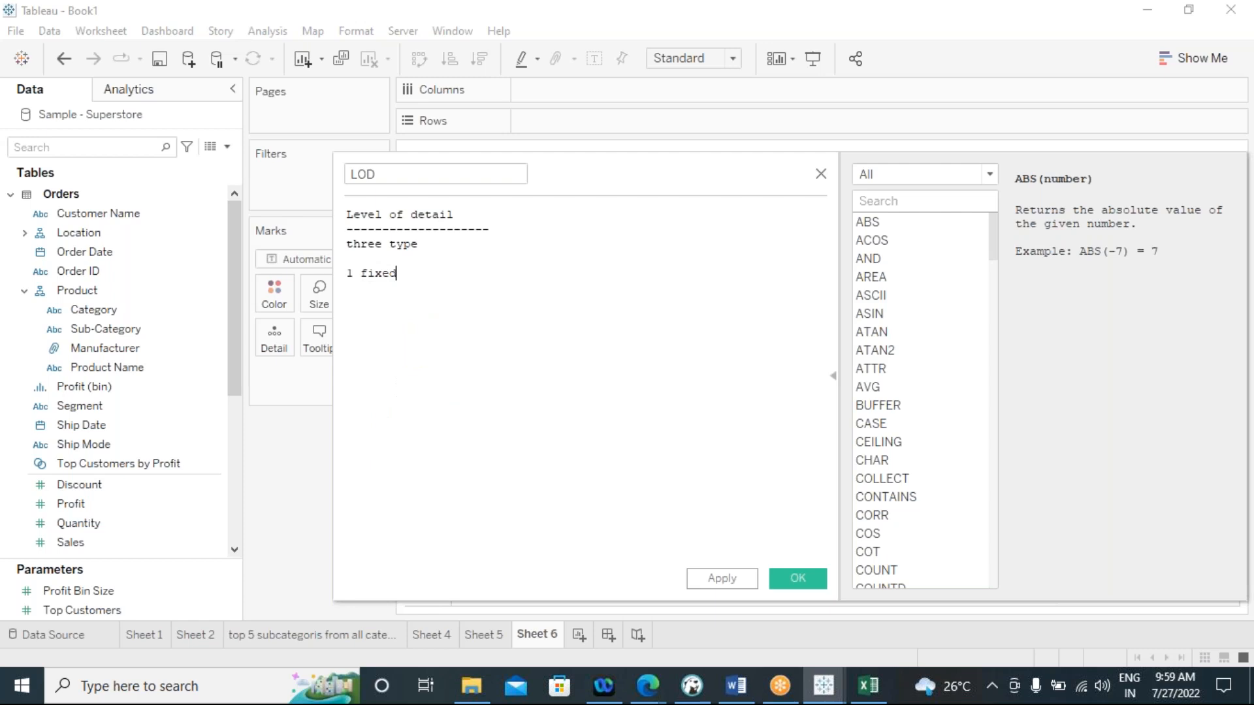
key(Return)
text(2.ind)
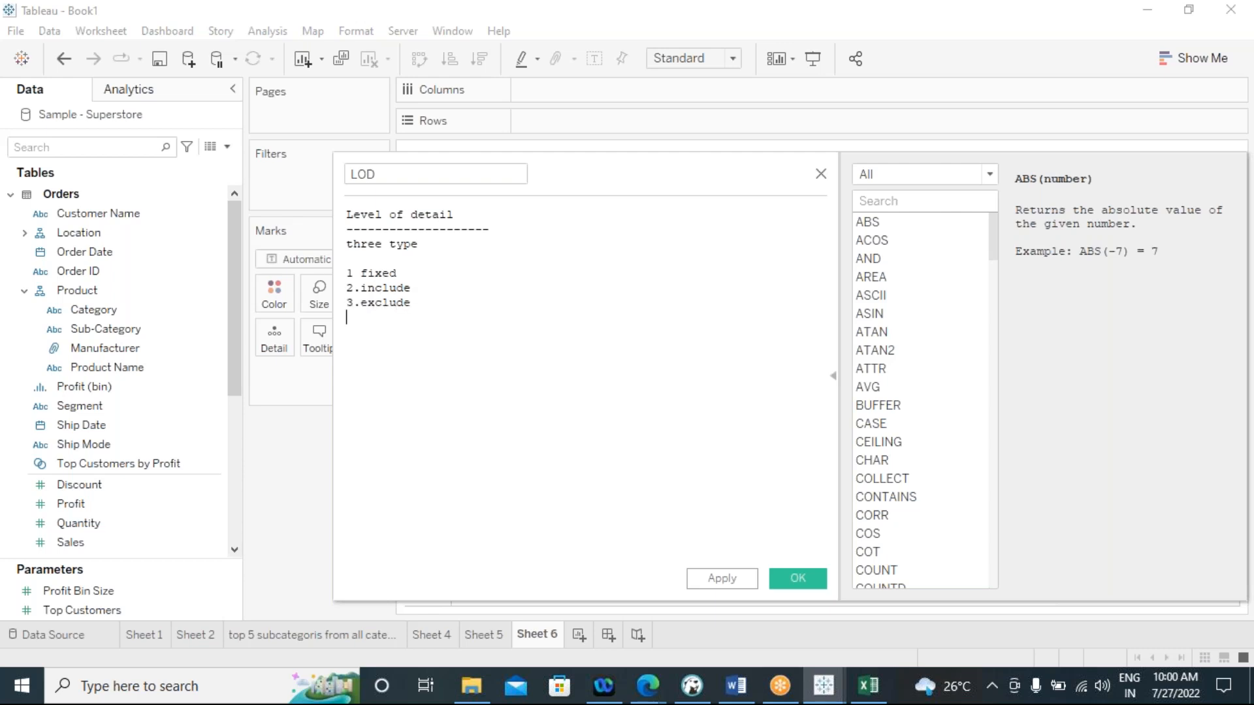
key(Return)
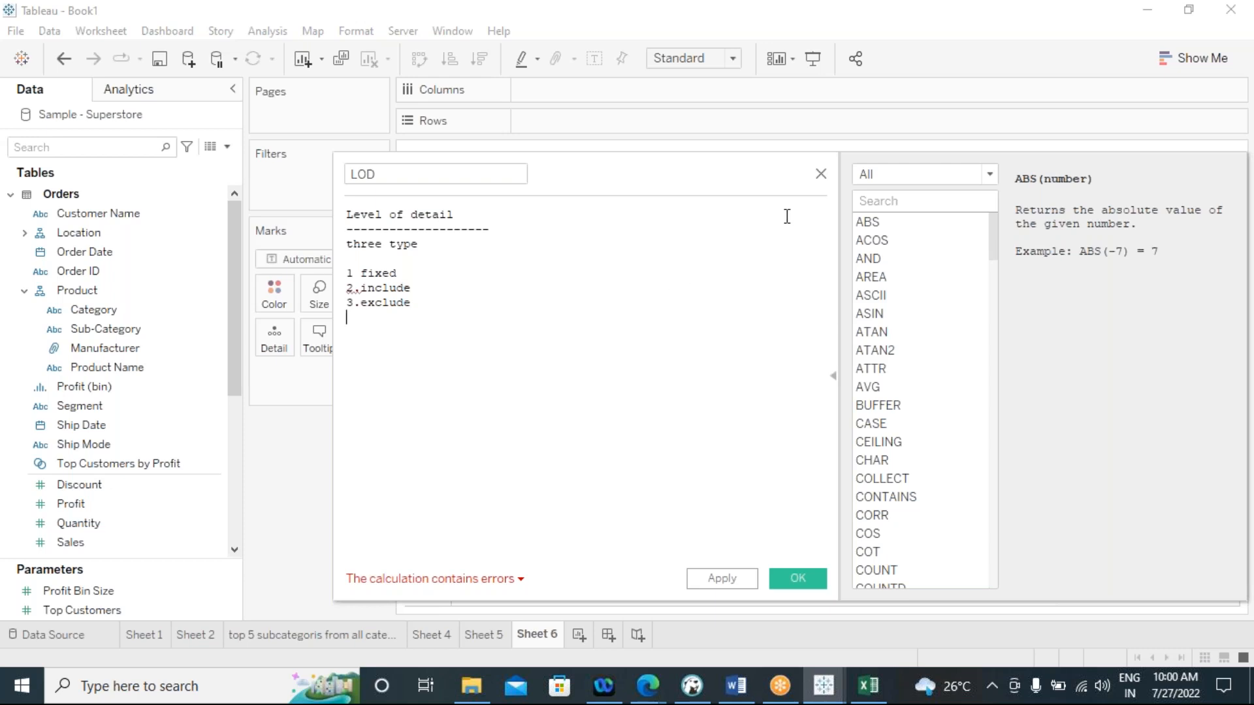
click(821, 174)
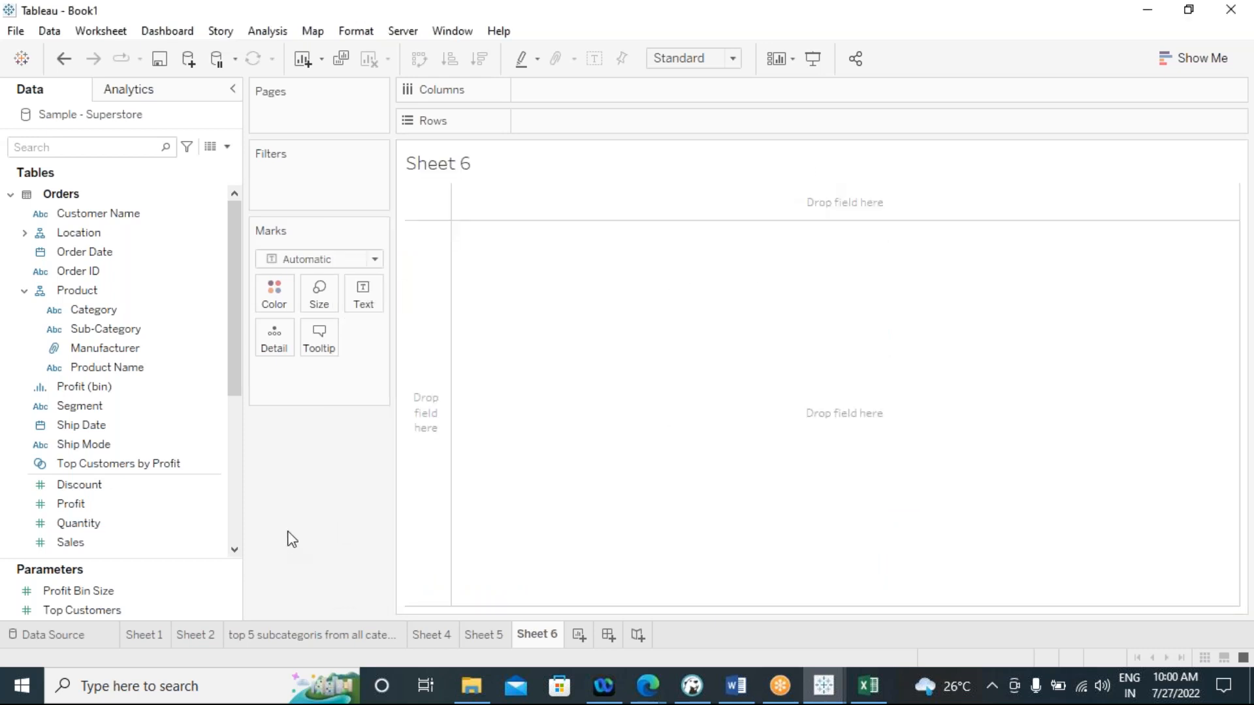
Examine the row-level records of the Orders table in the data source, including Order ID, Product Name, Sales and Quantity
click(70, 633)
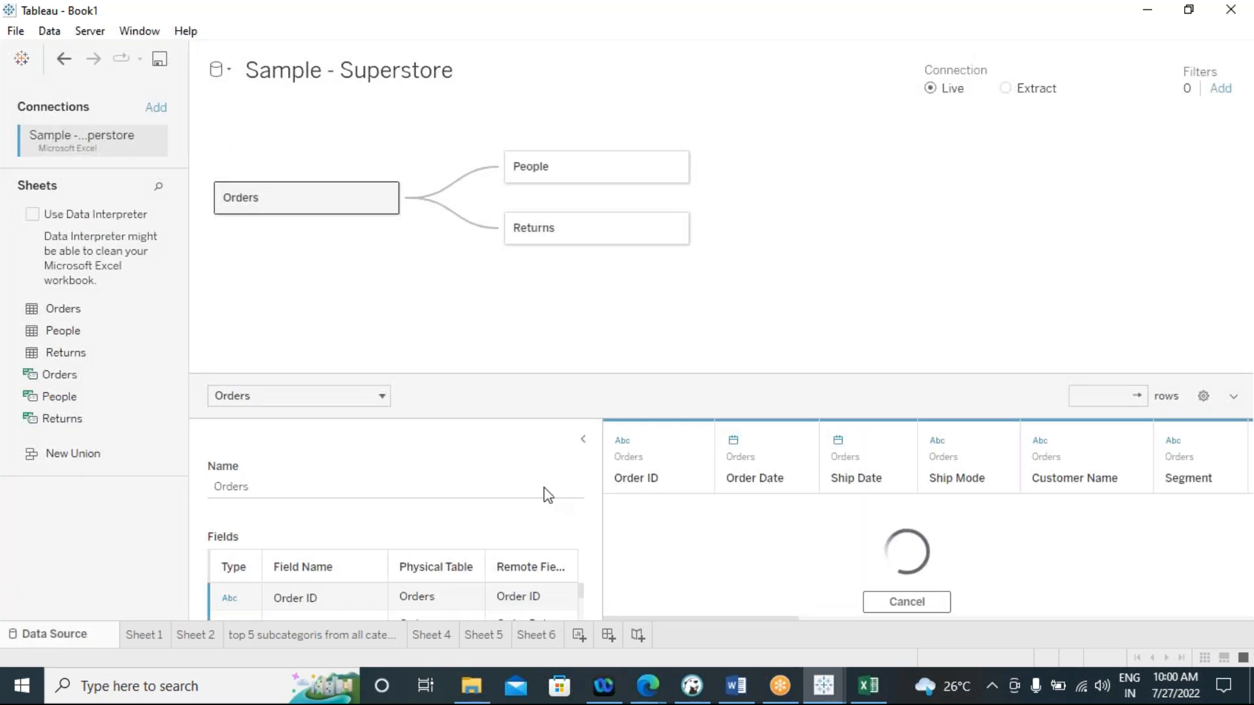
drag(559, 376, 546, 127)
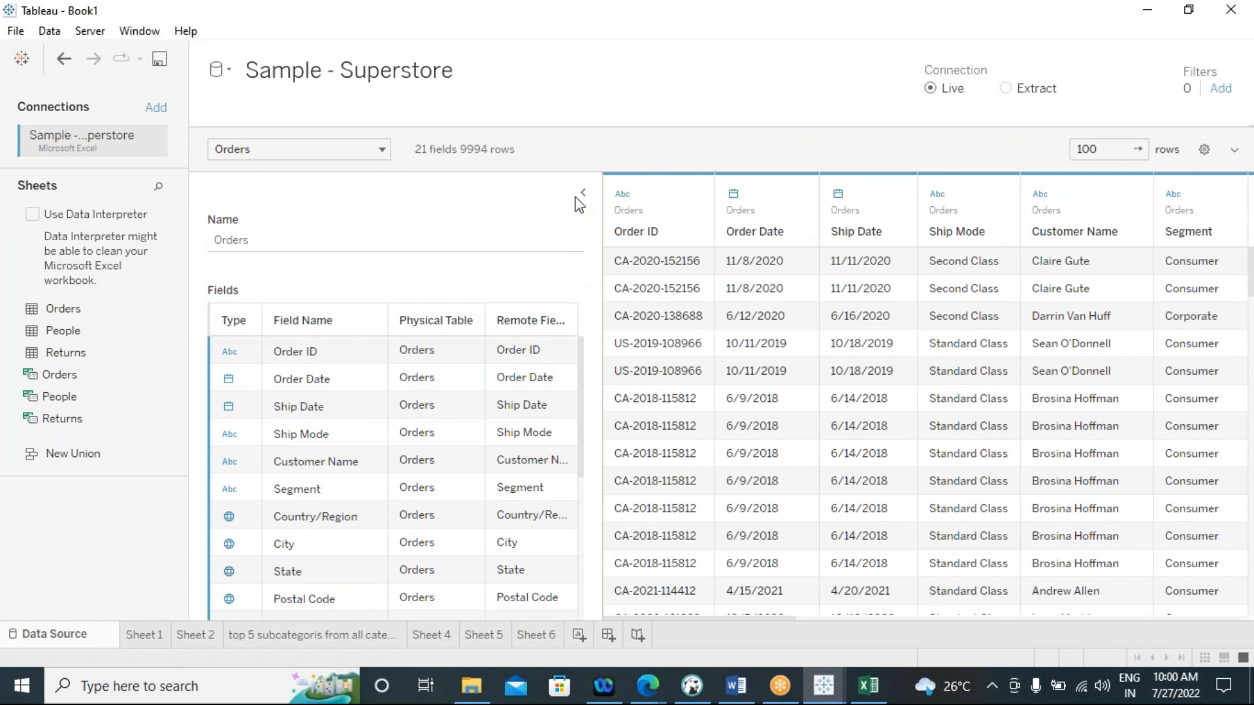
click(582, 193)
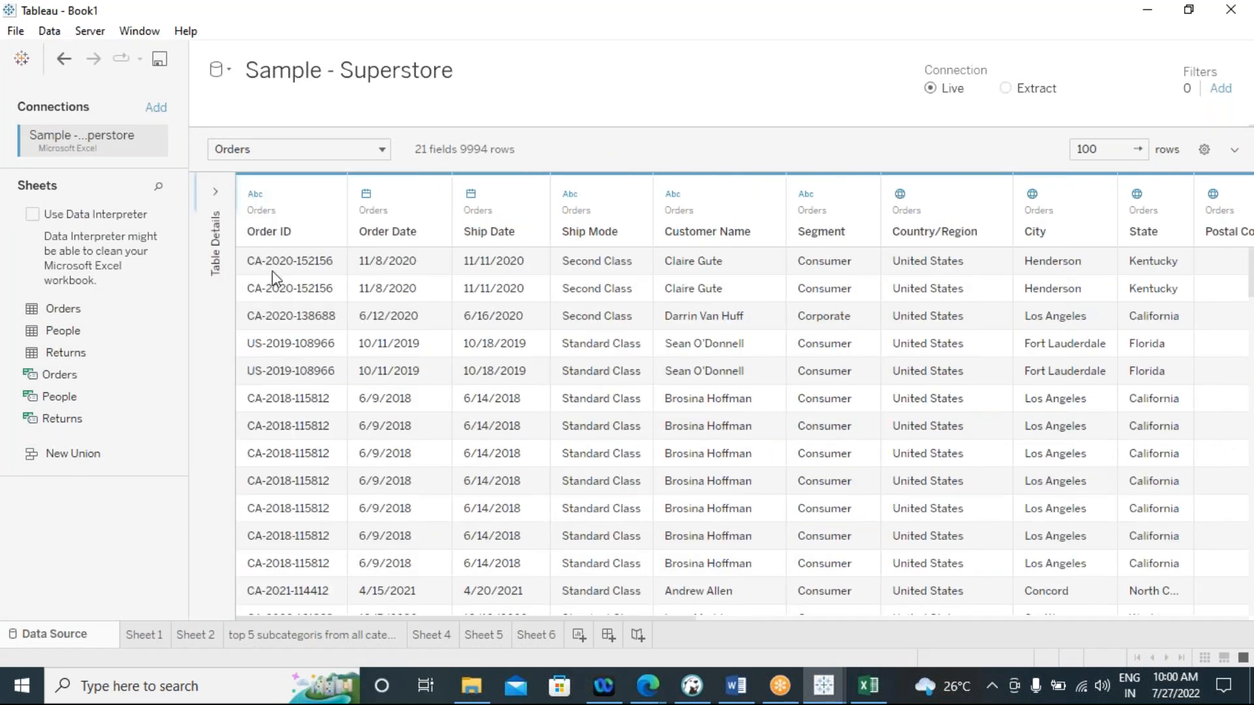
click(272, 270)
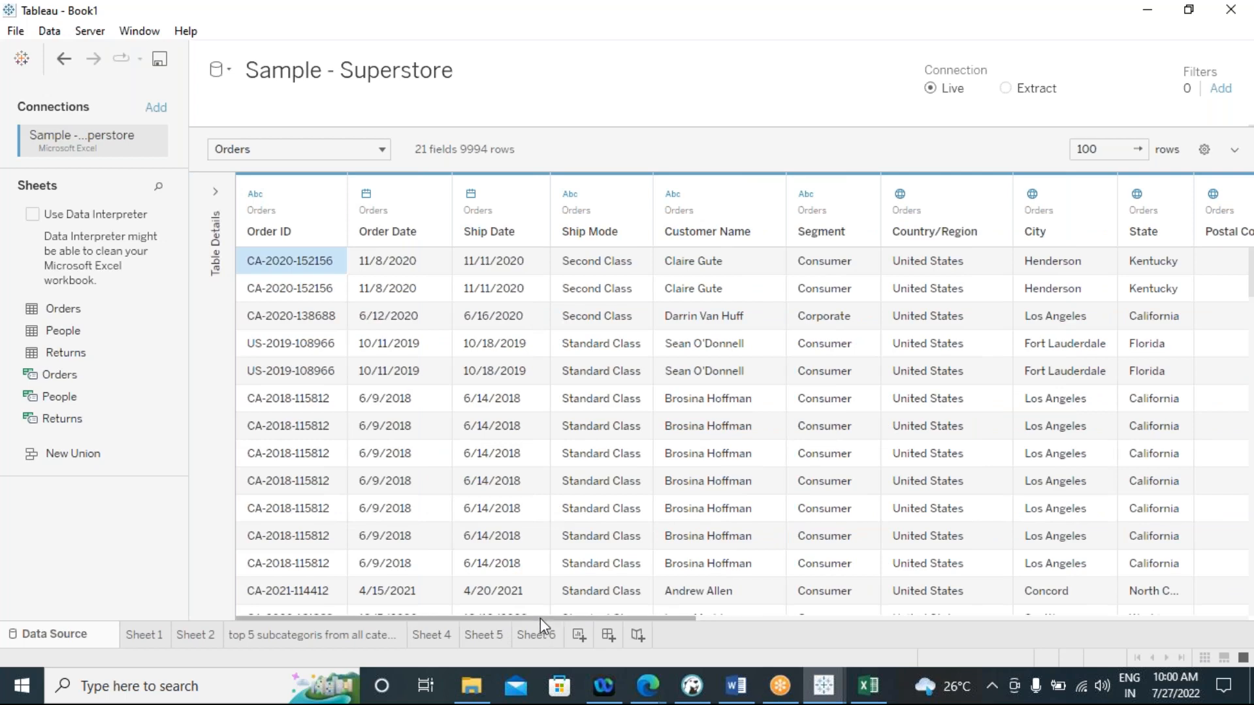
drag(545, 613, 1103, 618)
click(606, 268)
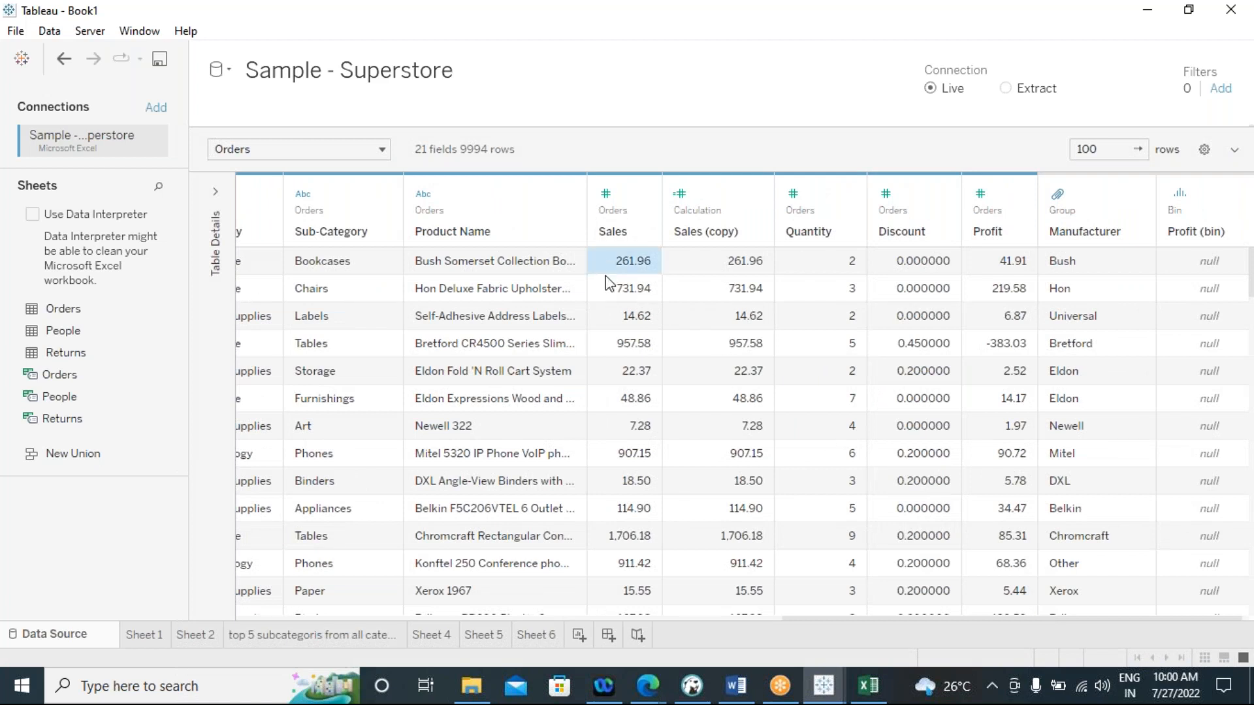
click(817, 264)
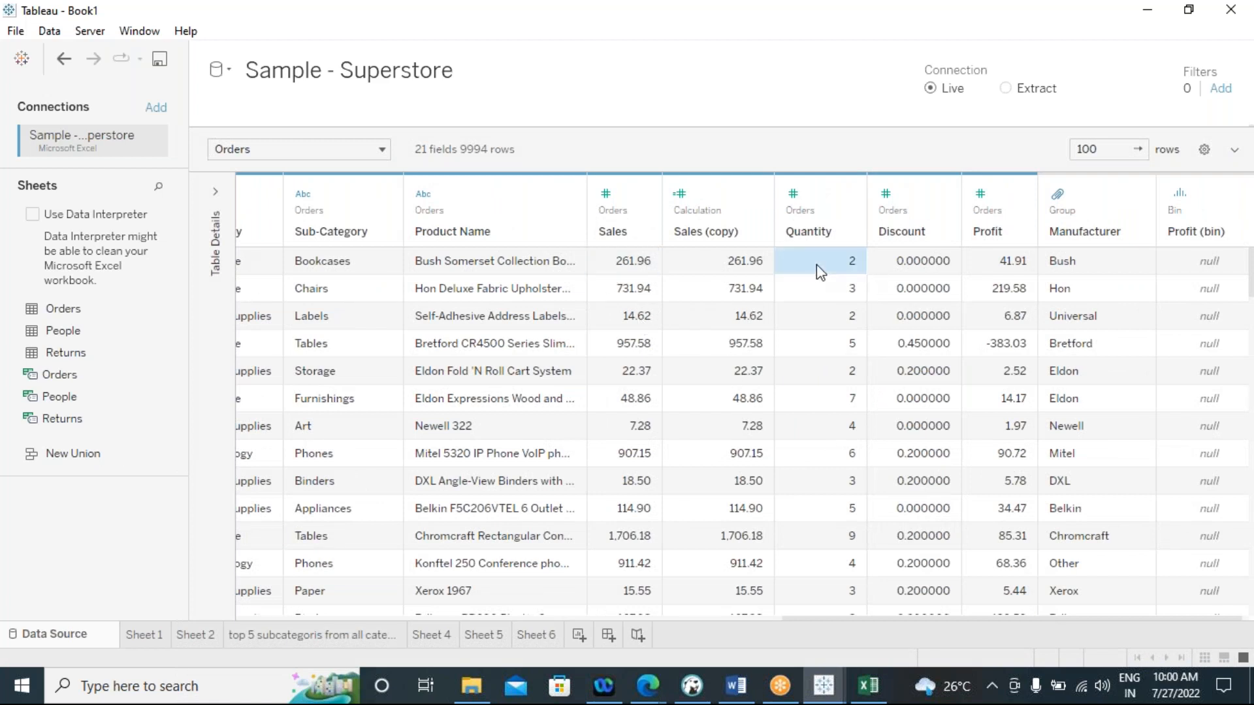
click(468, 276)
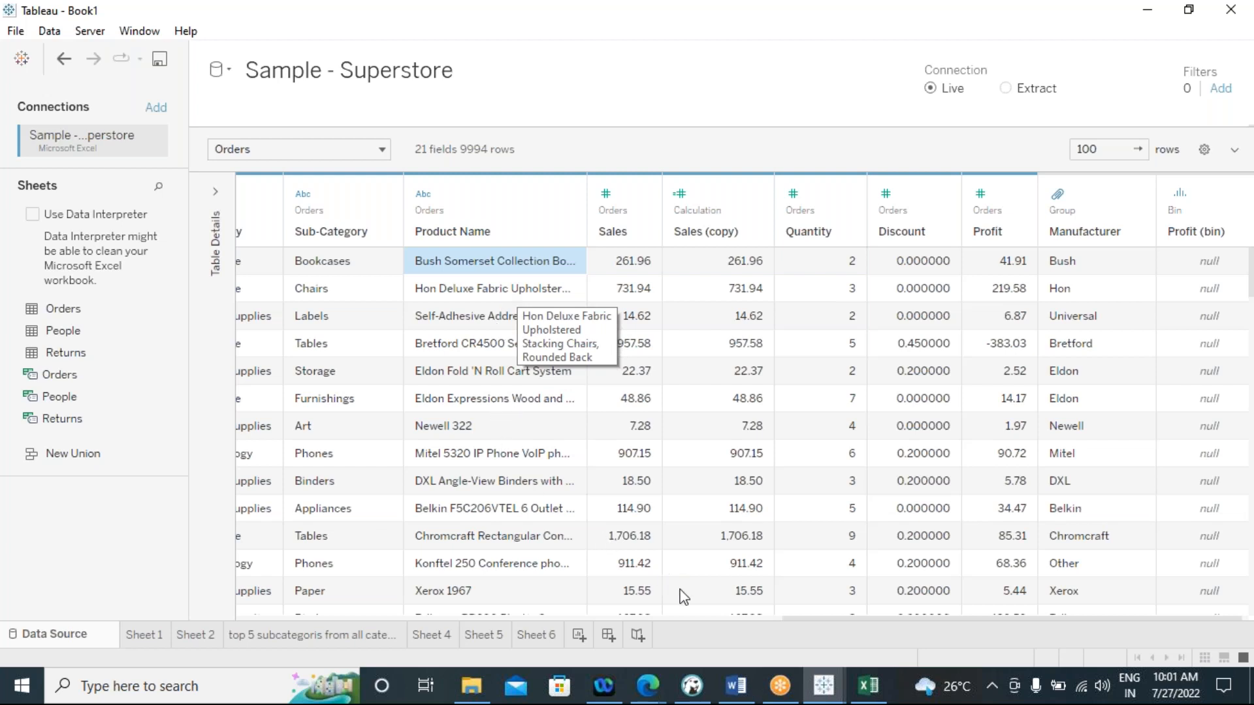
drag(732, 620, 242, 614)
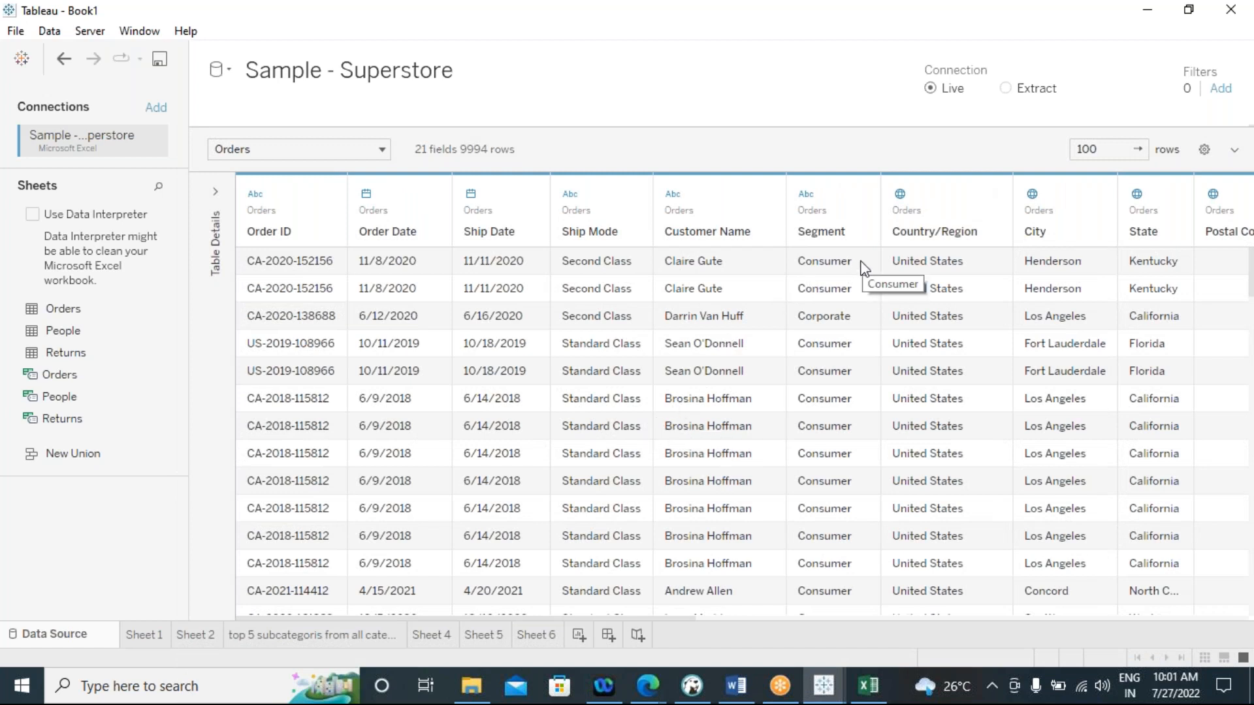
On Sheet 6, add the Sales measure and display it as a text table
click(549, 635)
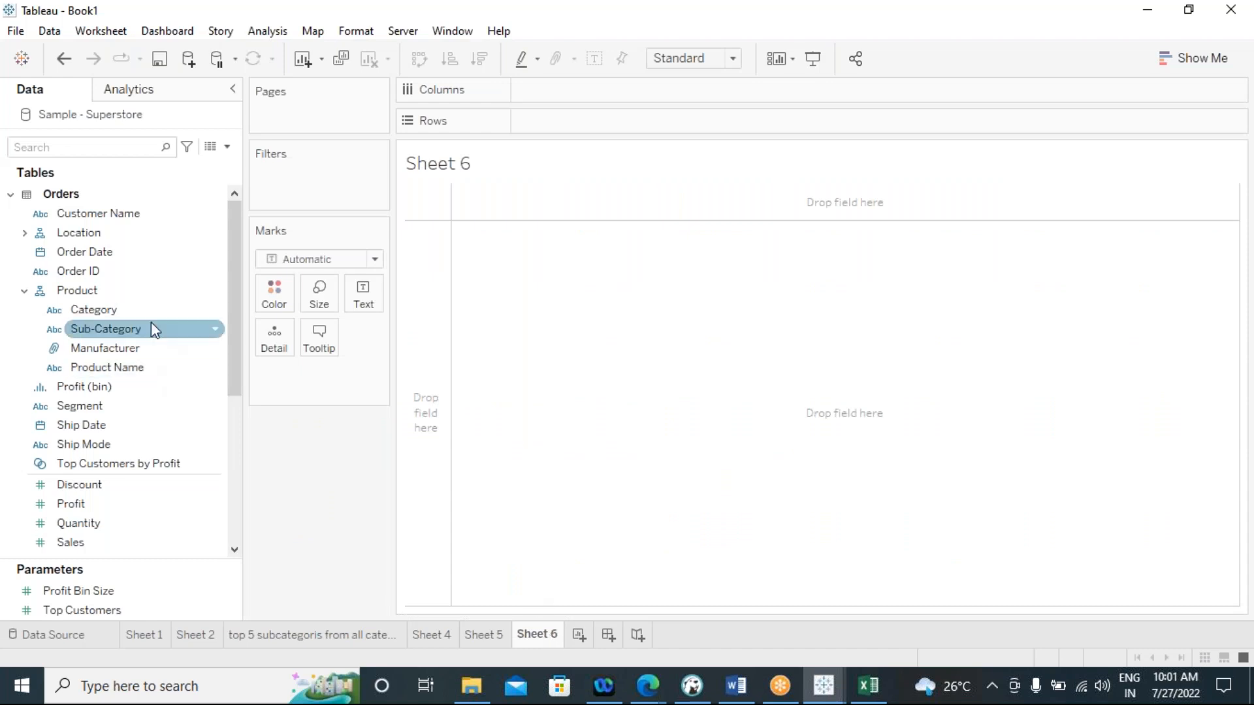
scroll(134, 401, down, 4)
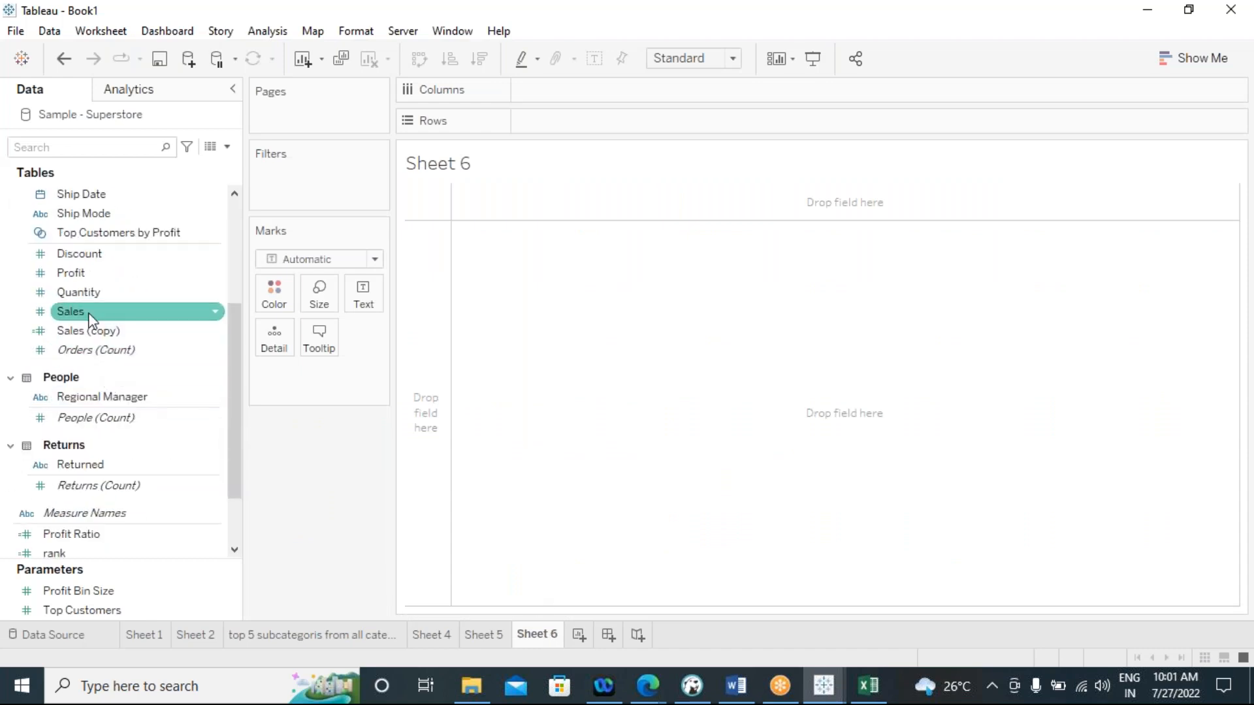
double_click(72, 312)
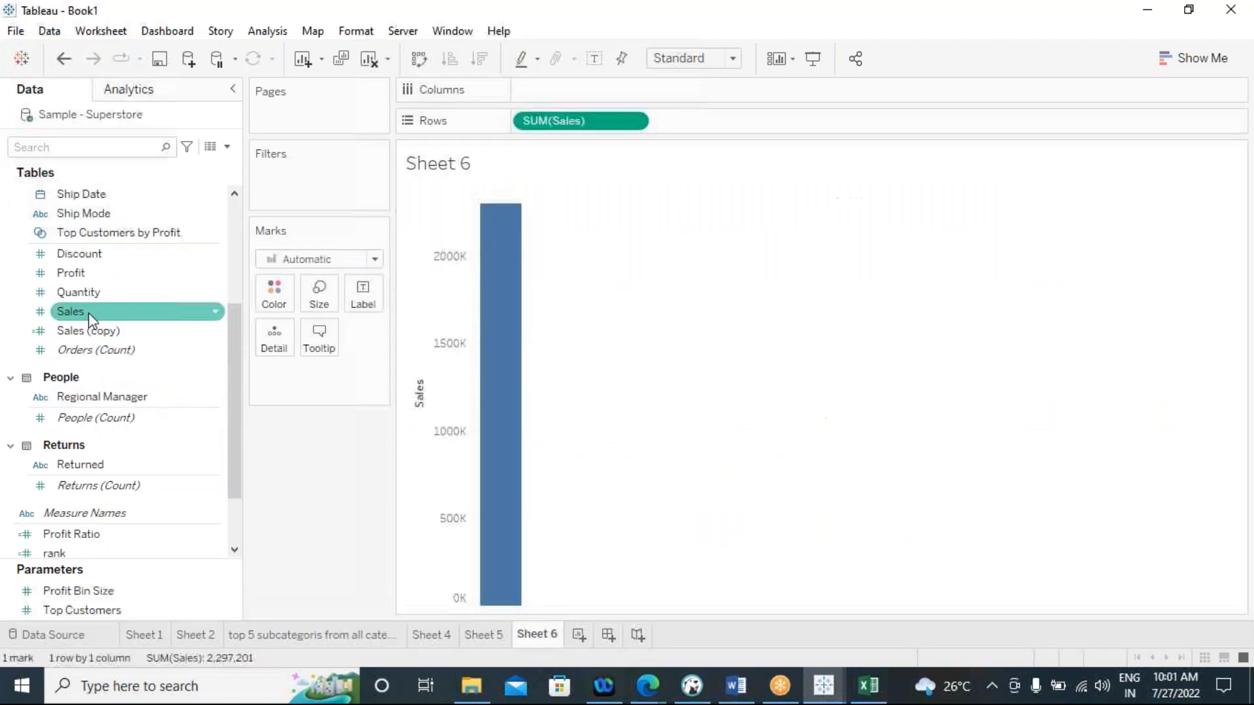
click(1208, 66)
click(1110, 122)
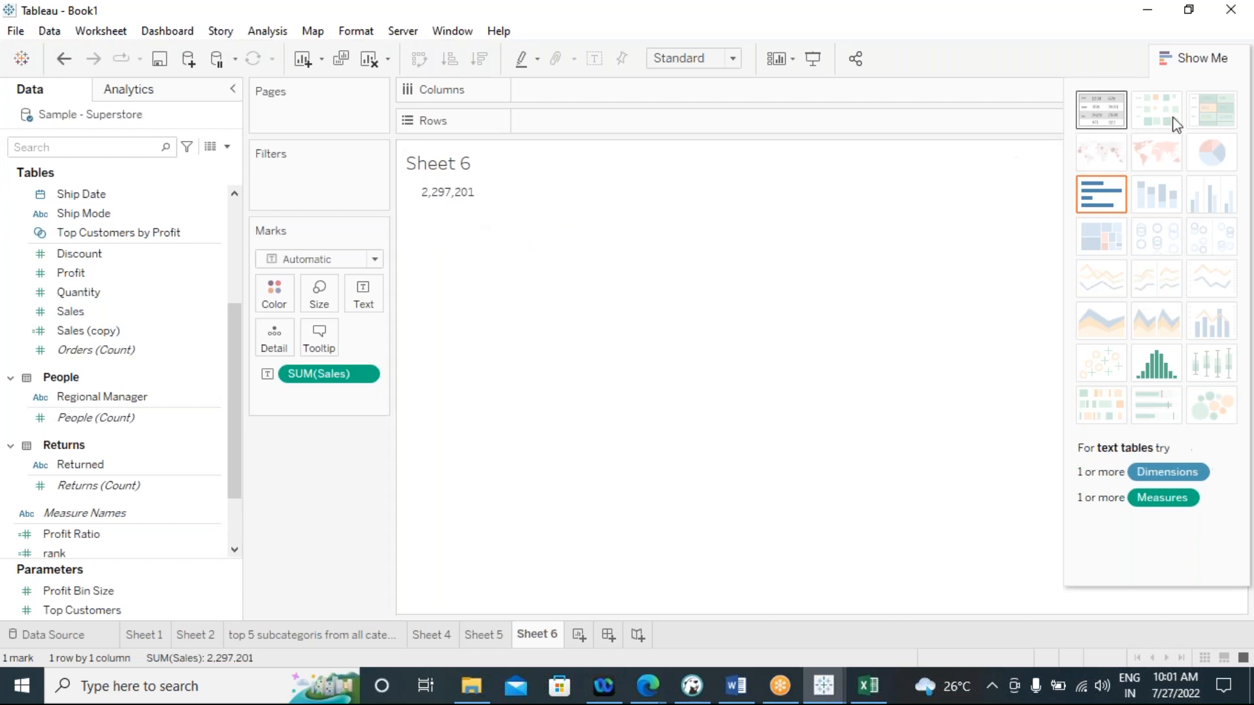
click(1197, 60)
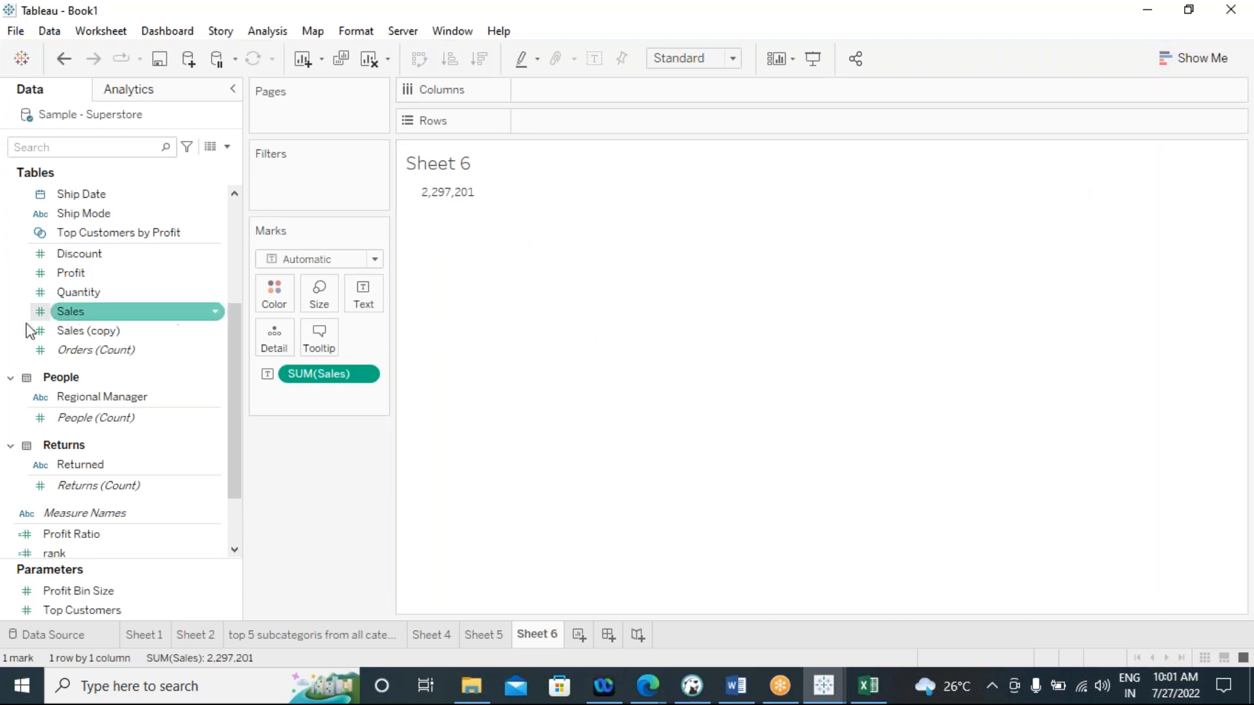
Break down the Sales text table by Category in the rows
scroll(160, 369, up, 3)
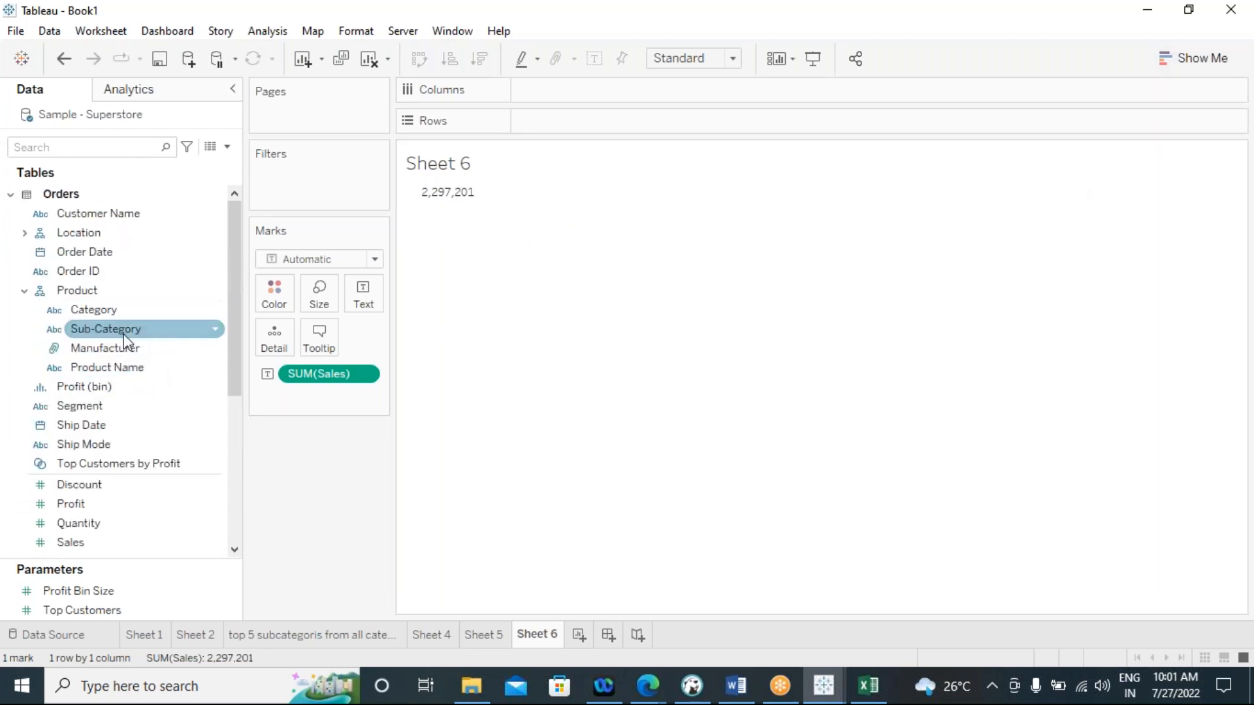
double_click(109, 312)
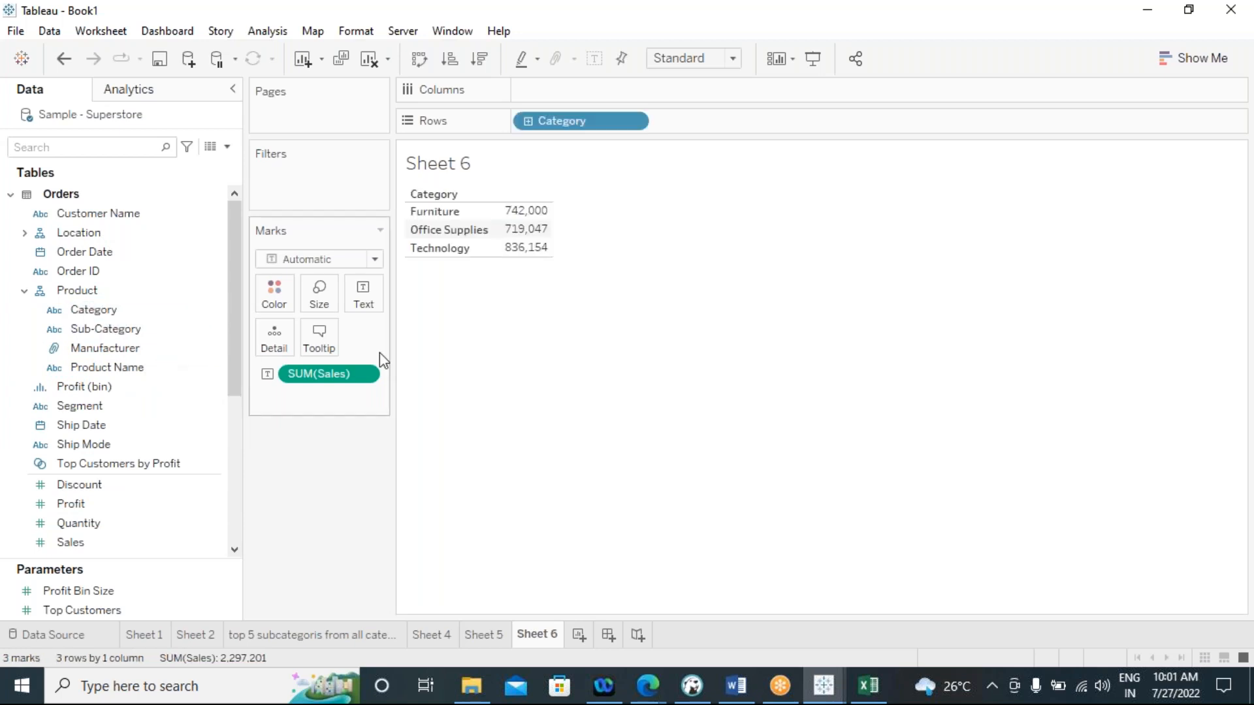
mouse_move(536, 228)
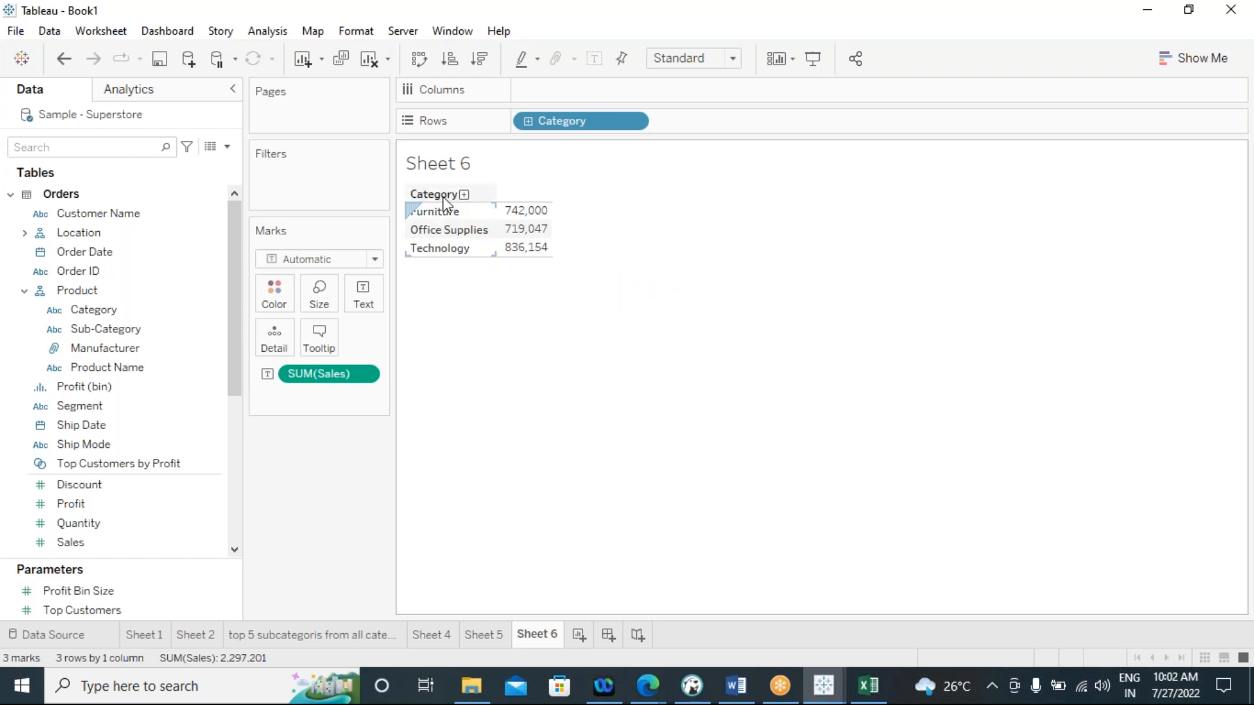
Replace Category with Segment in the rows of the Sales text table
mouse_move(510, 248)
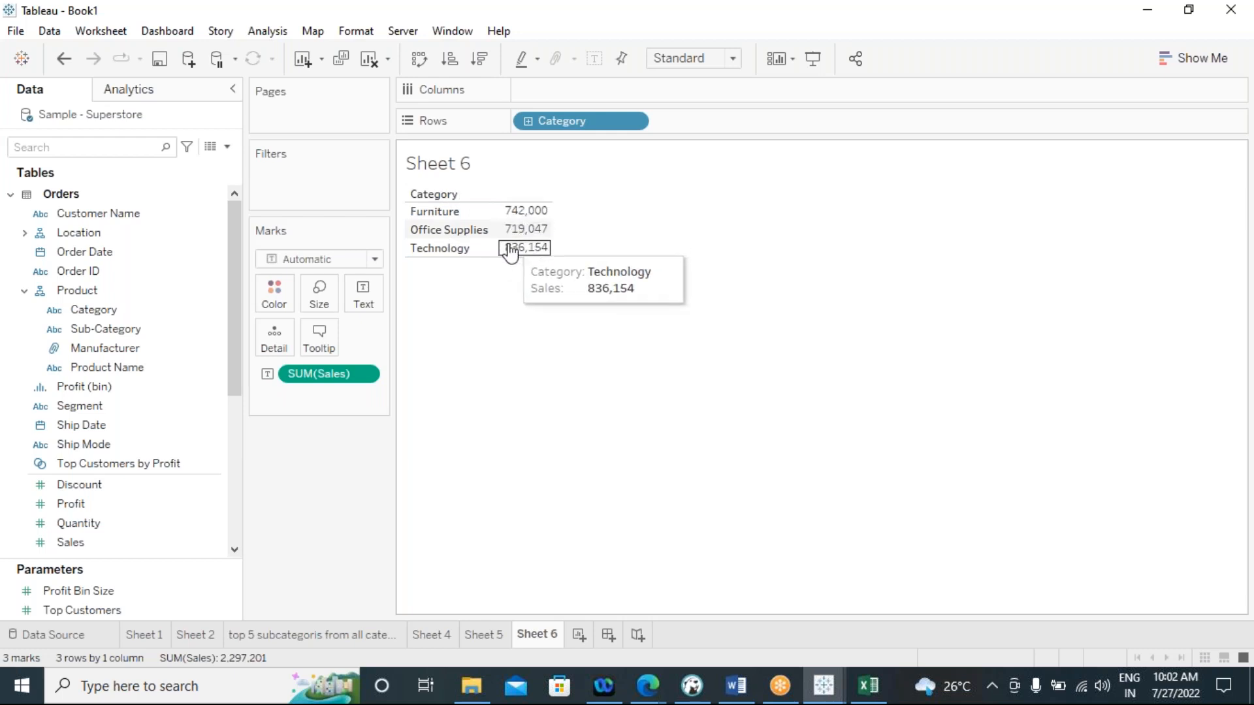
drag(551, 120, 585, 334)
click(73, 409)
drag(73, 408, 542, 124)
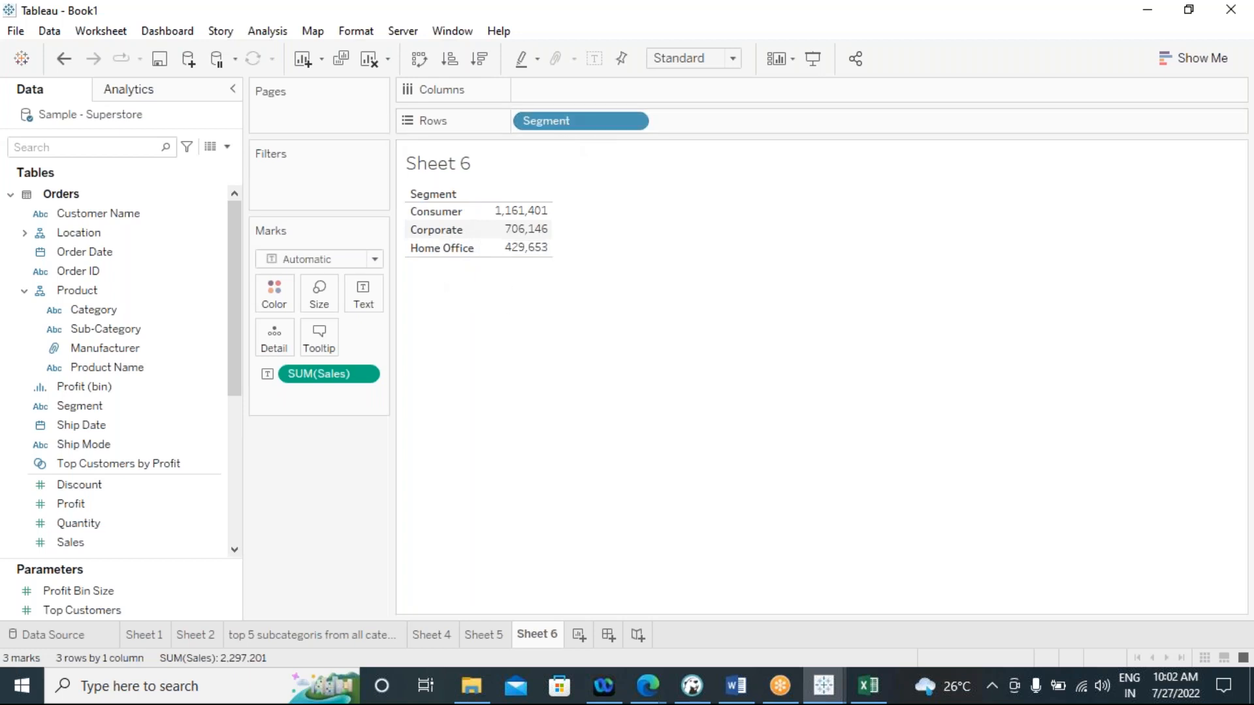
Replace Segment with Sub-Category in the rows of the Sales text table
drag(557, 126, 496, 379)
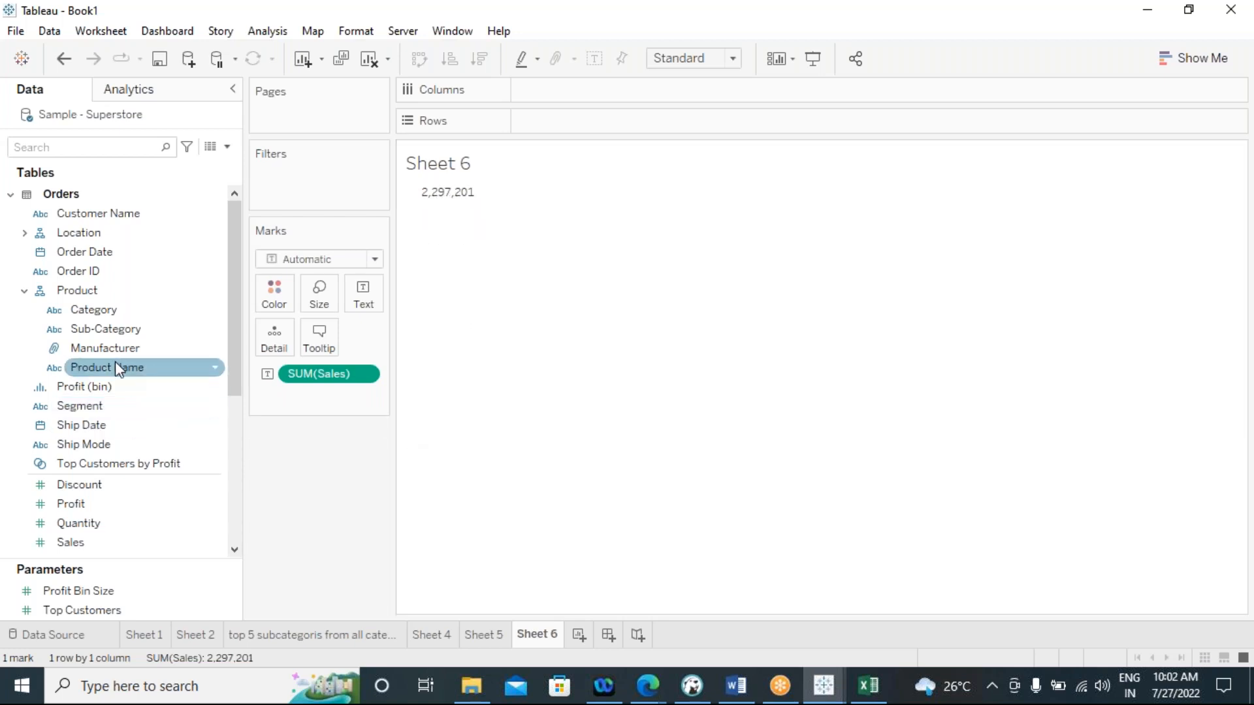
click(103, 330)
double_click(103, 329)
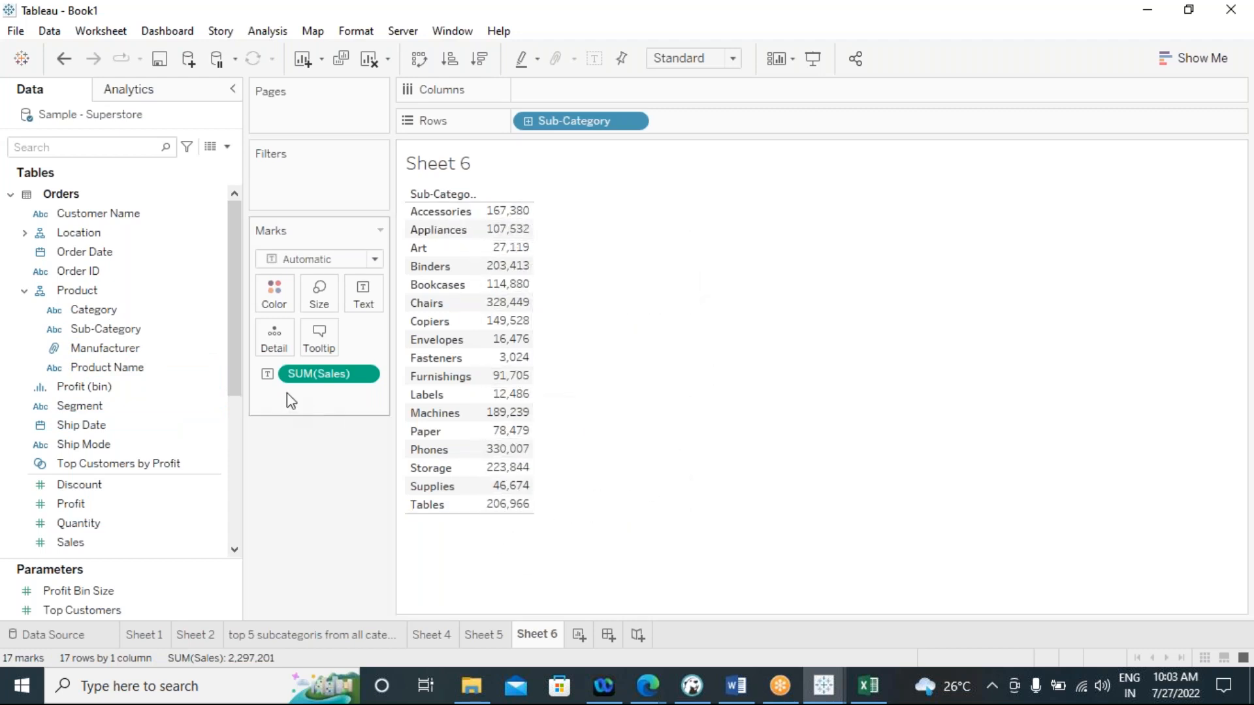
Remove the Sales measure from the Sub-Category table and undo the removal
drag(331, 373, 336, 496)
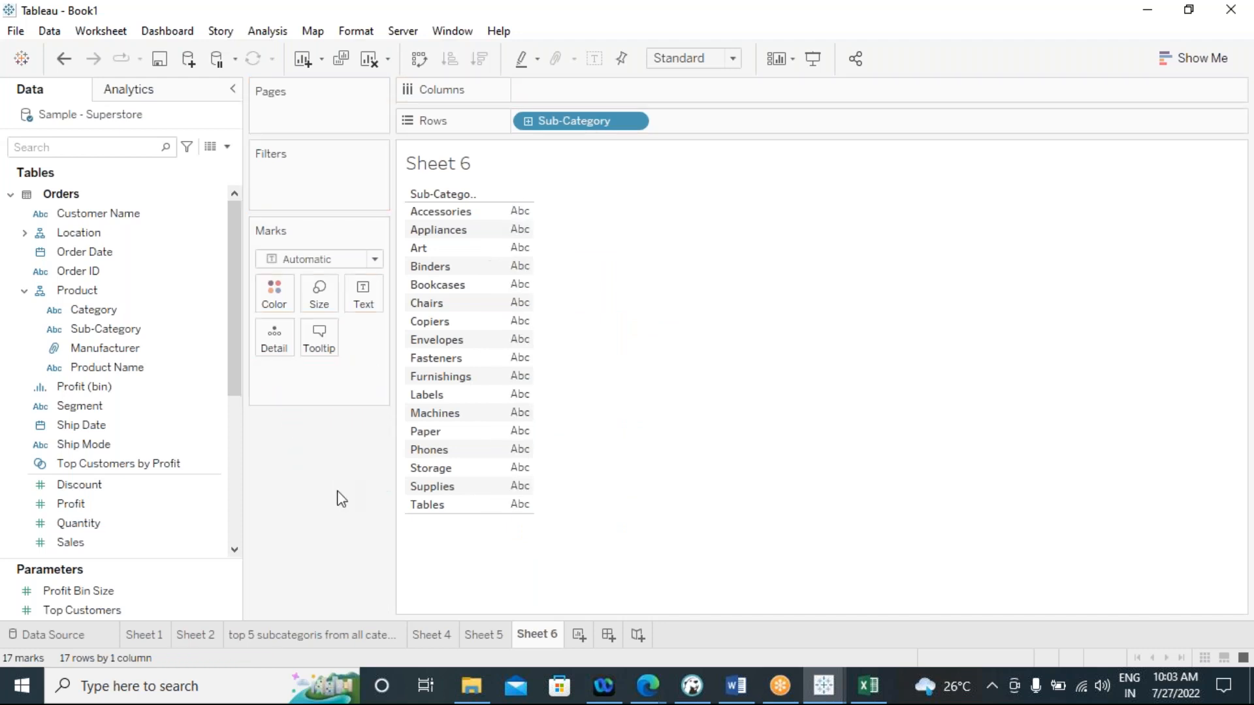
click(176, 389)
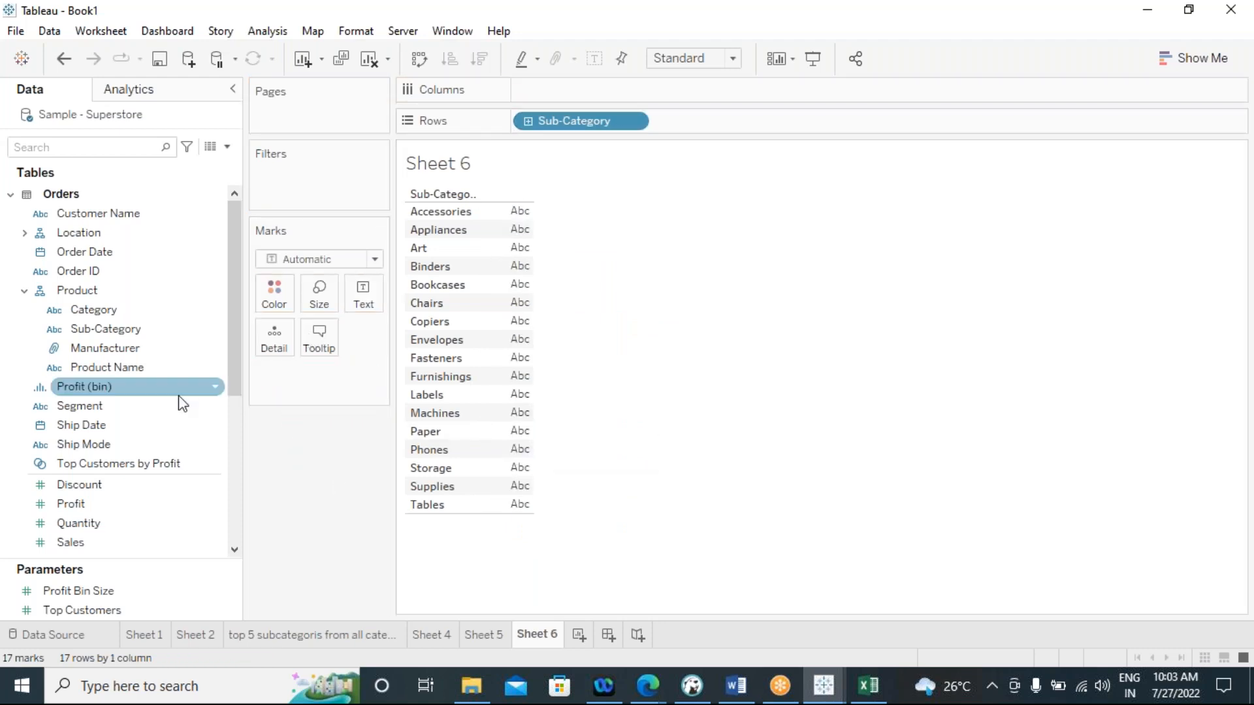
key(ctrl+z)
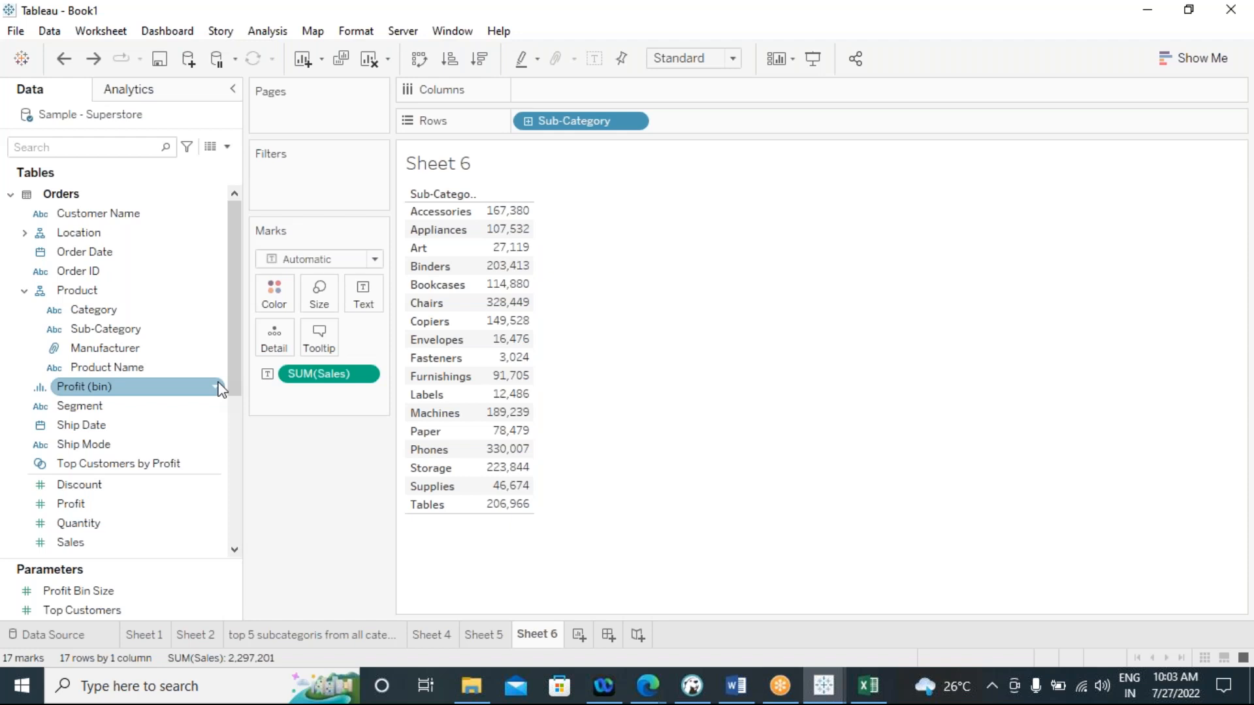
Remove Sub-Category from the rows so that only the overall Sales figure is displayed
drag(543, 119, 302, 506)
mouse_move(475, 197)
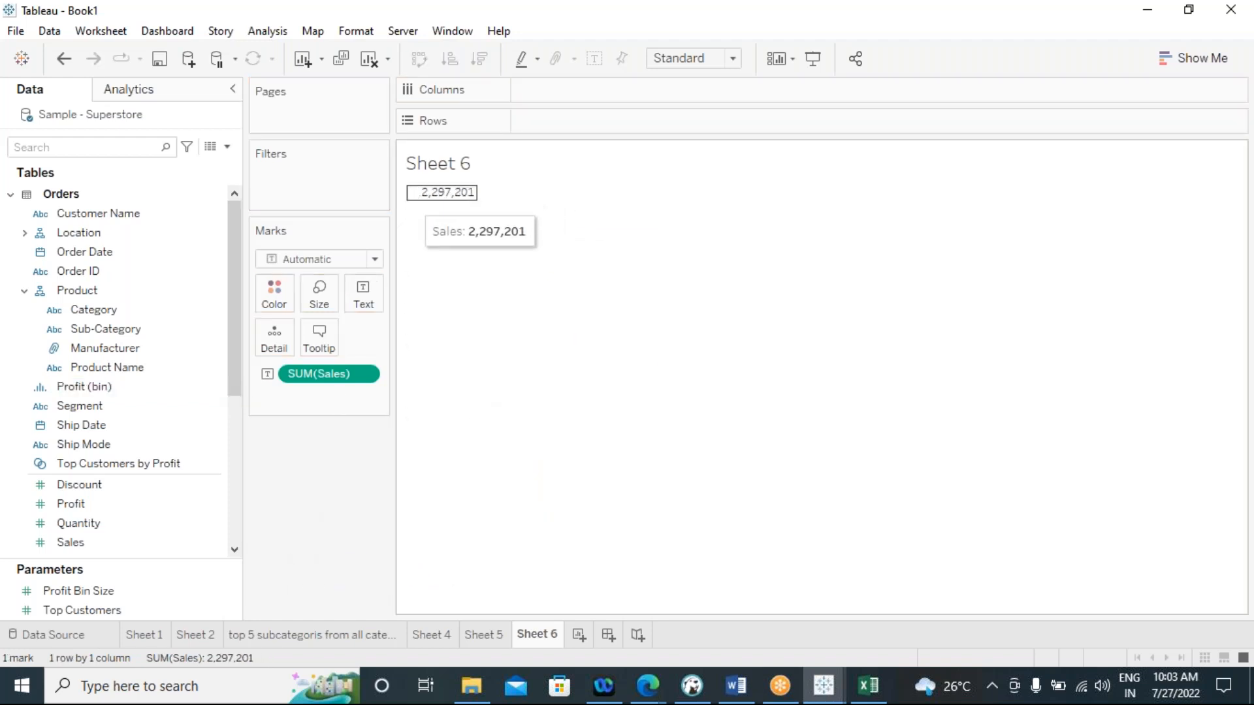
mouse_move(440, 208)
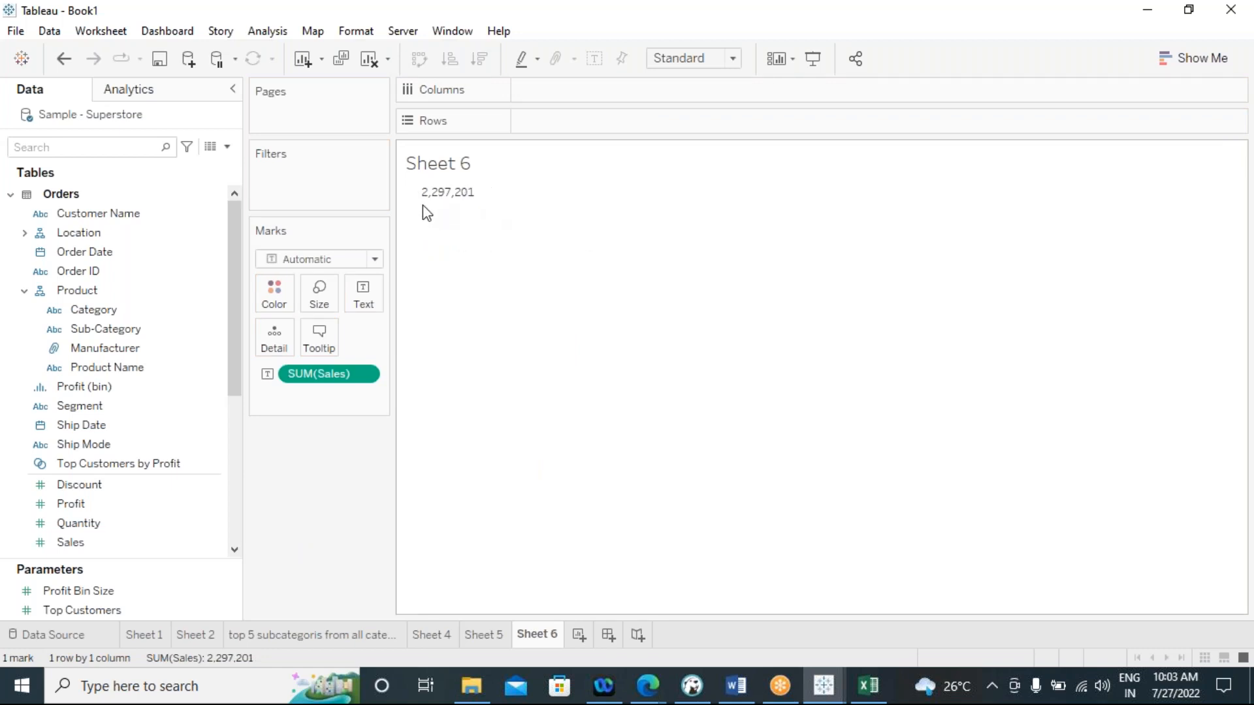
click(444, 194)
click(482, 378)
click(197, 403)
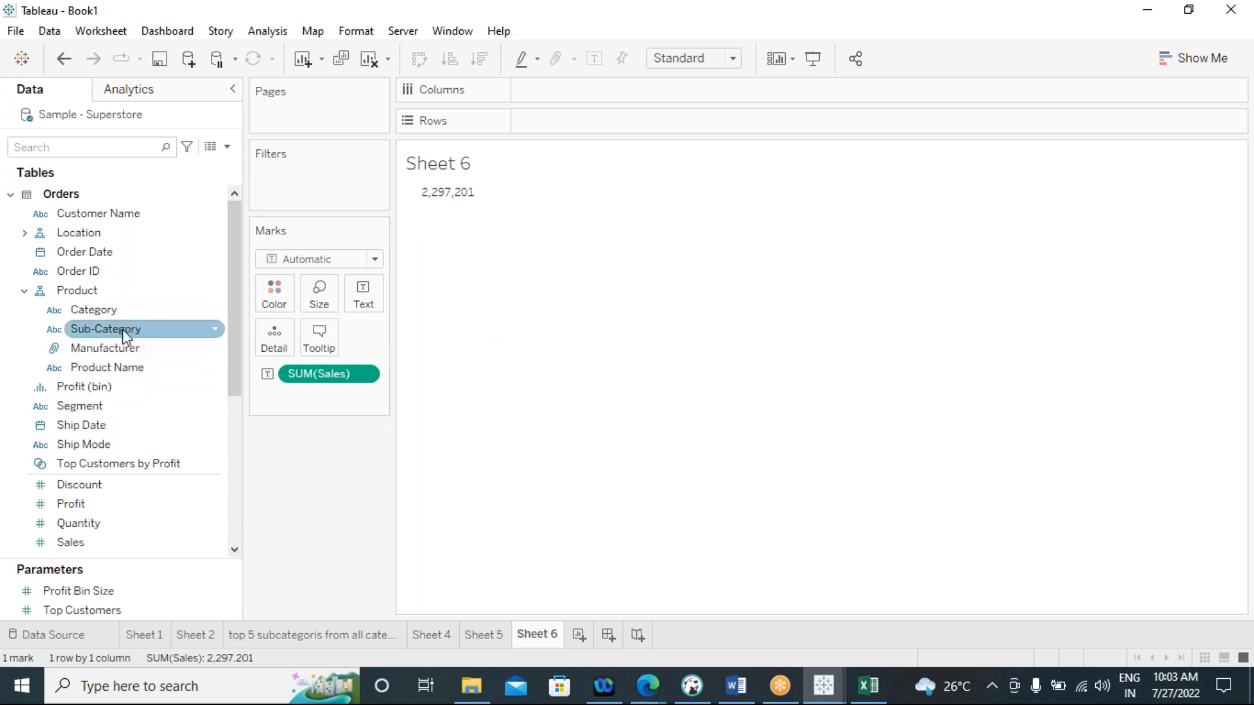
Break down the overall Sales figure by Category in the rows, removing the field once and adding it back
click(82, 290)
click(97, 312)
double_click(96, 319)
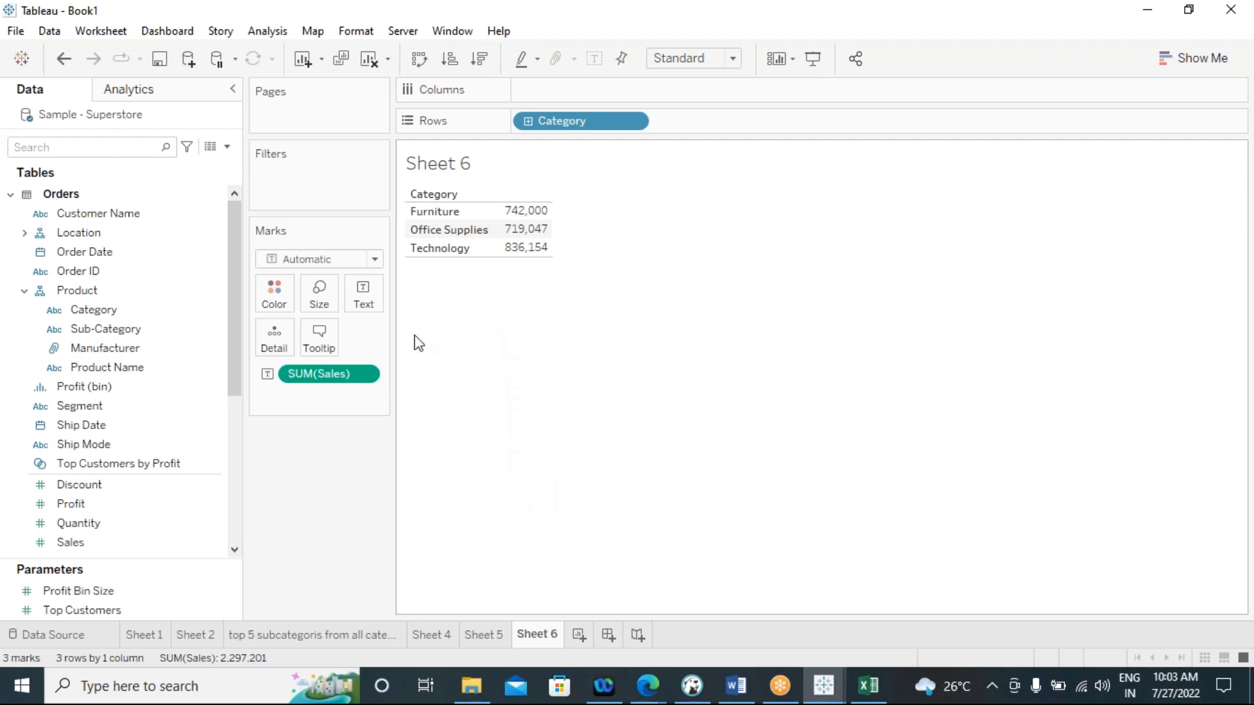
drag(565, 126, 563, 423)
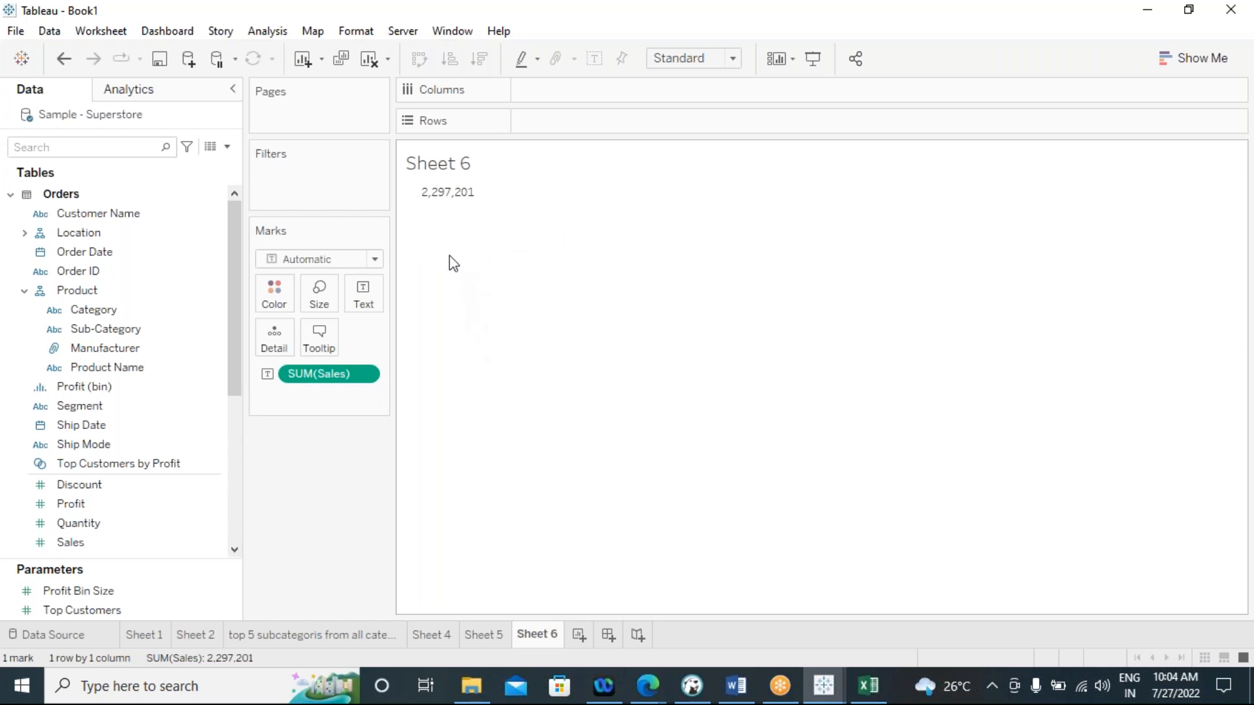
double_click(99, 314)
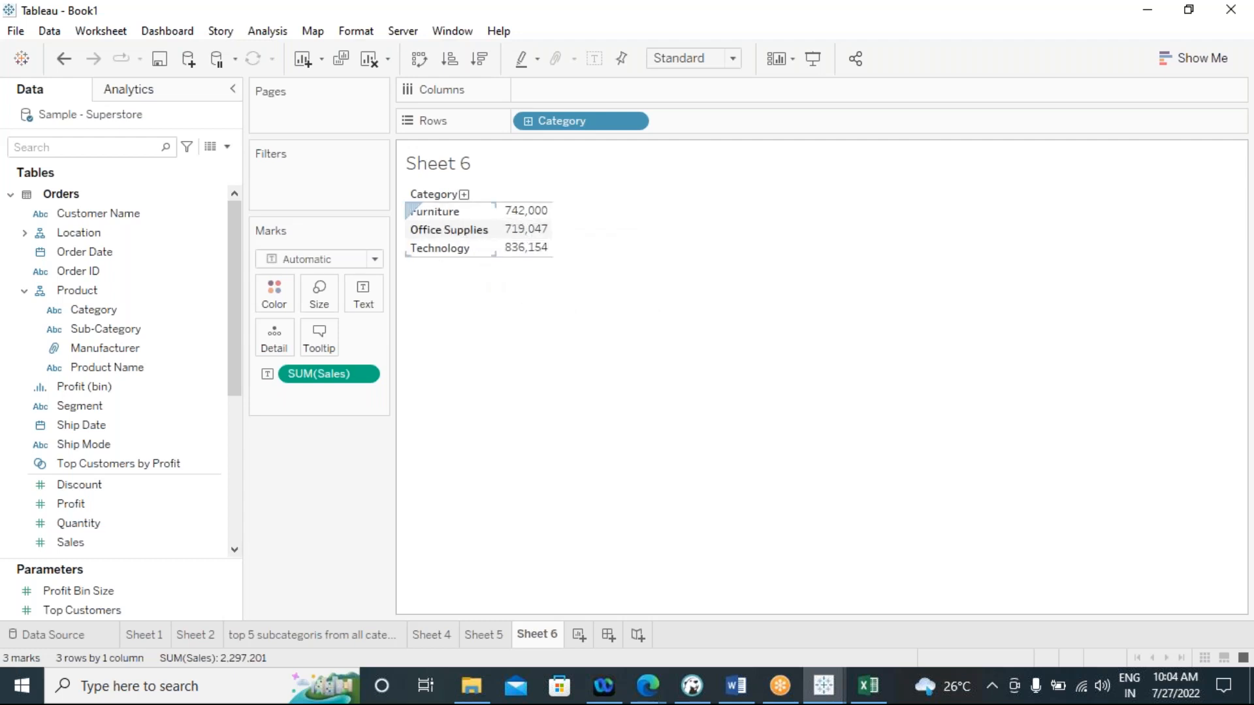
Show column grand totals in the Sales by Category table
click(267, 31)
mouse_move(313, 31)
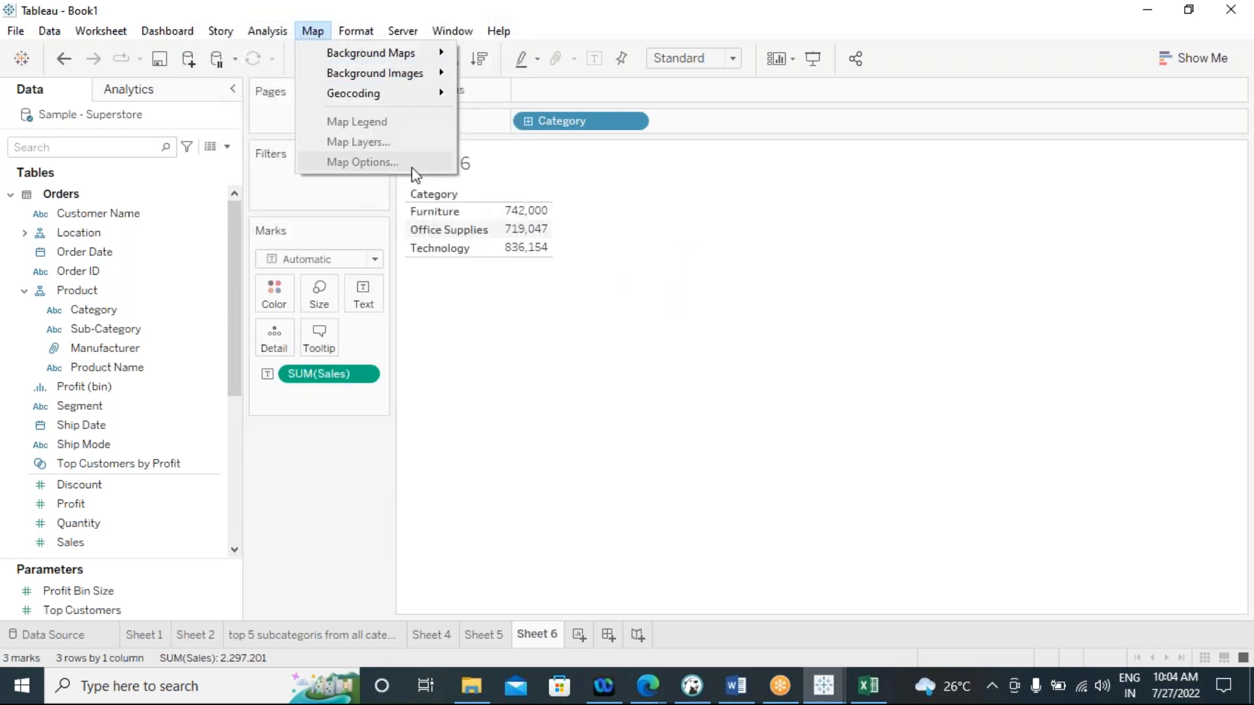
mouse_move(264, 30)
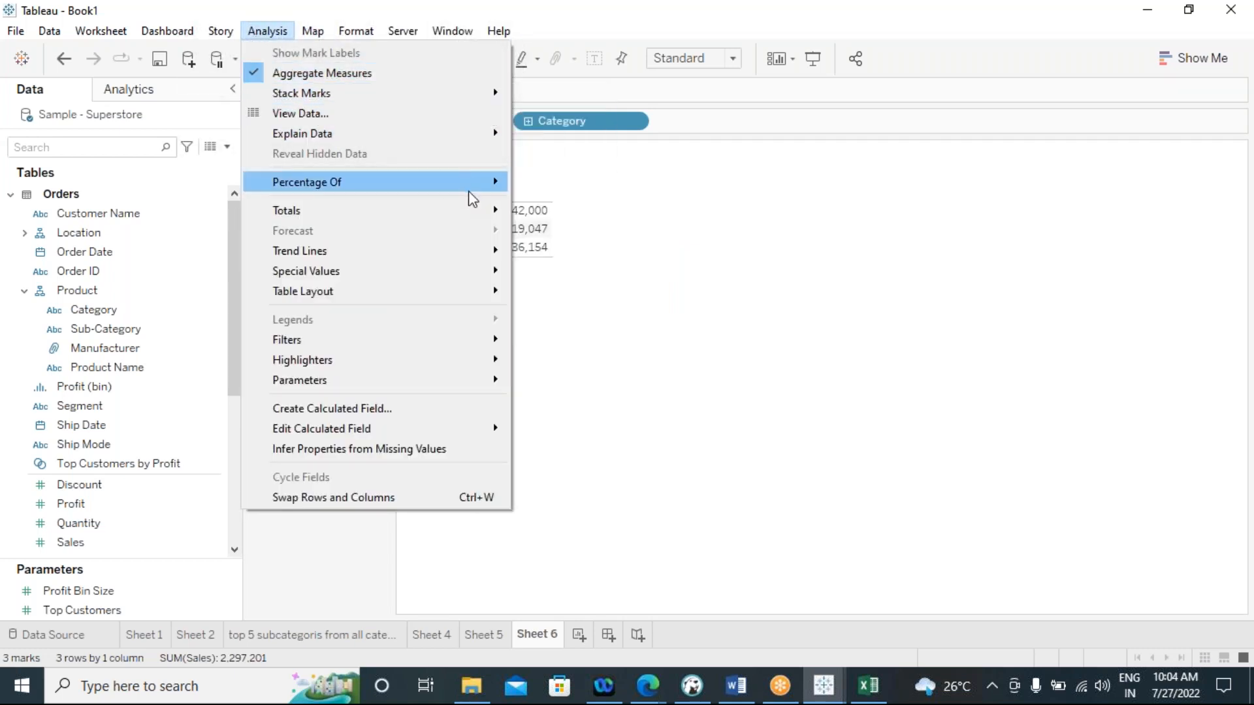
mouse_move(481, 211)
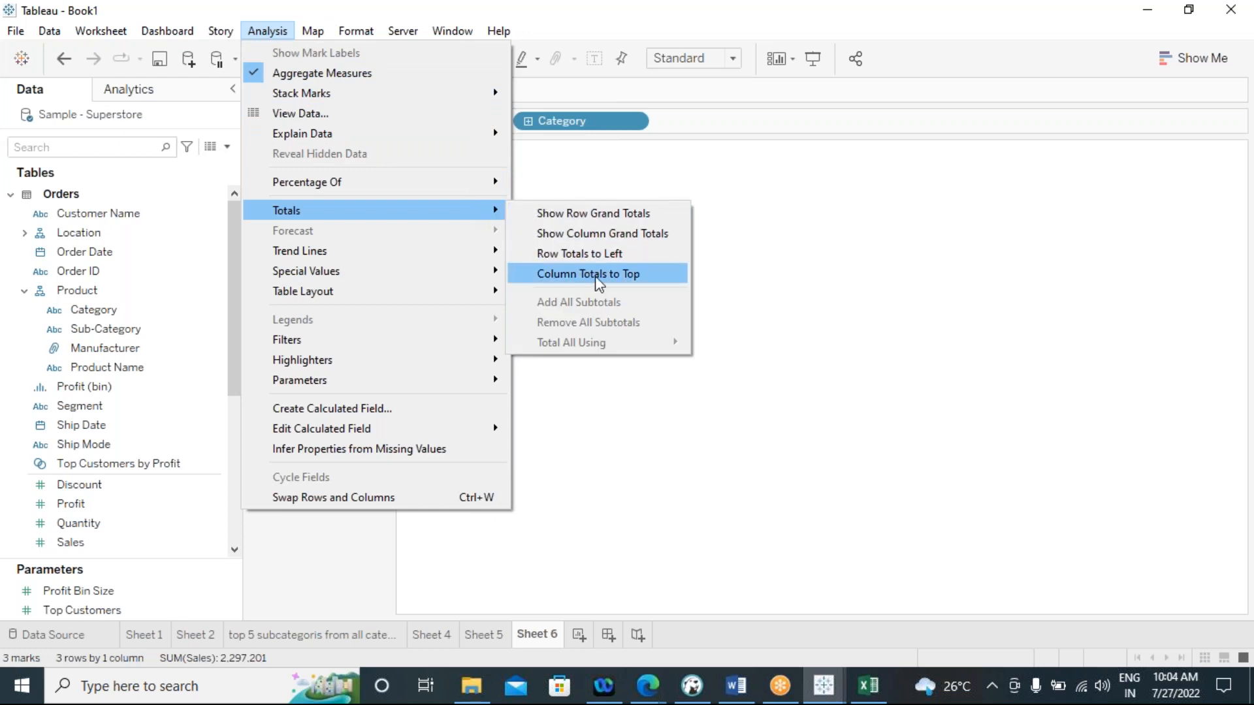
click(619, 238)
mouse_move(532, 276)
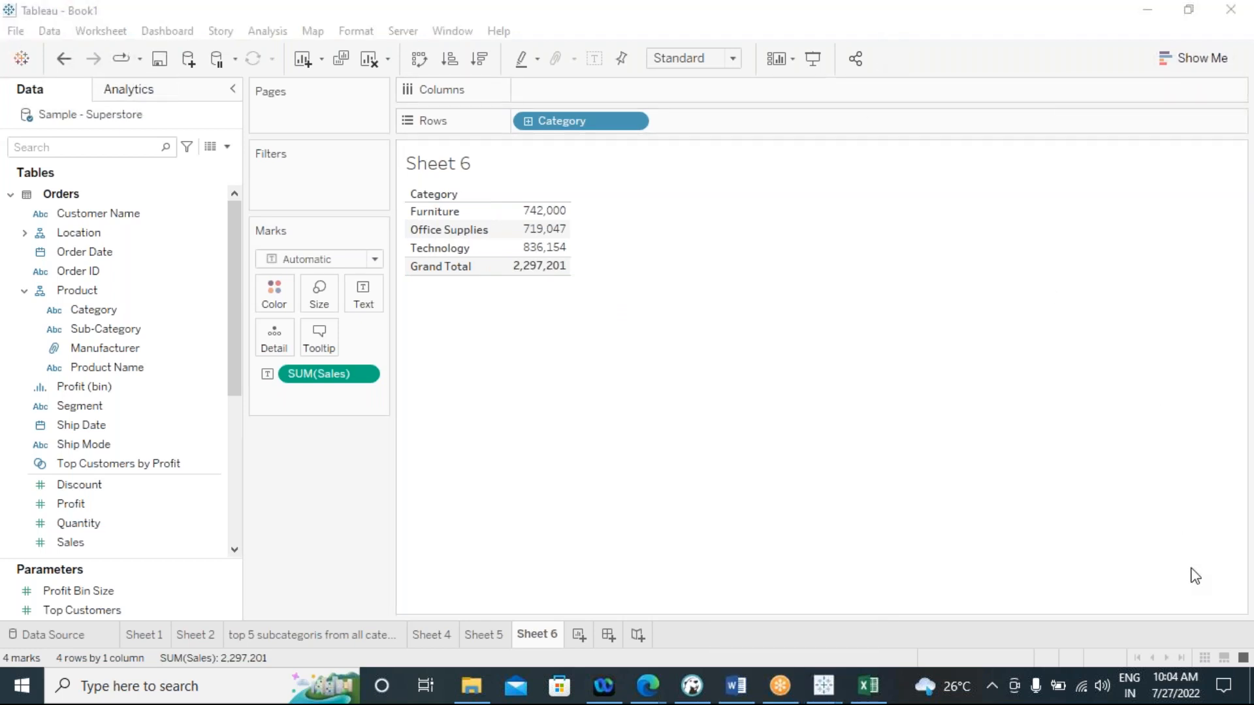
click(754, 428)
click(855, 504)
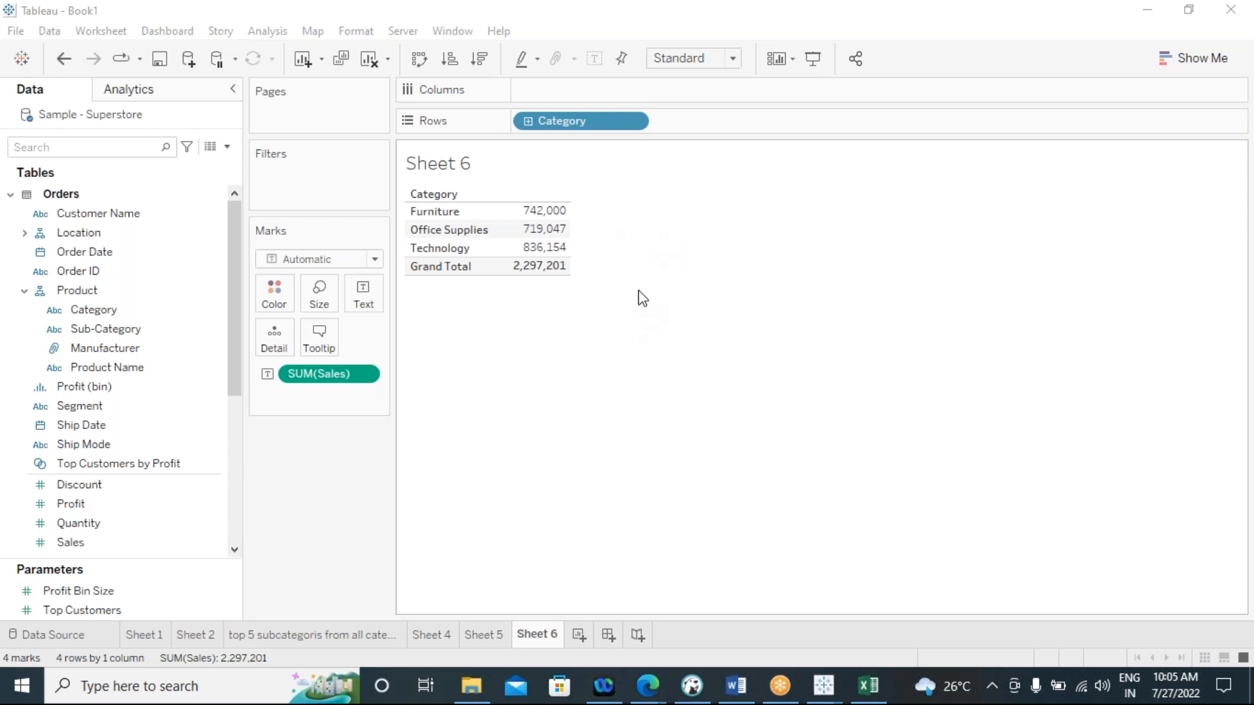
Create a calculated field named "fixed cal" and place its editor clear of the Category table
click(260, 34)
click(291, 408)
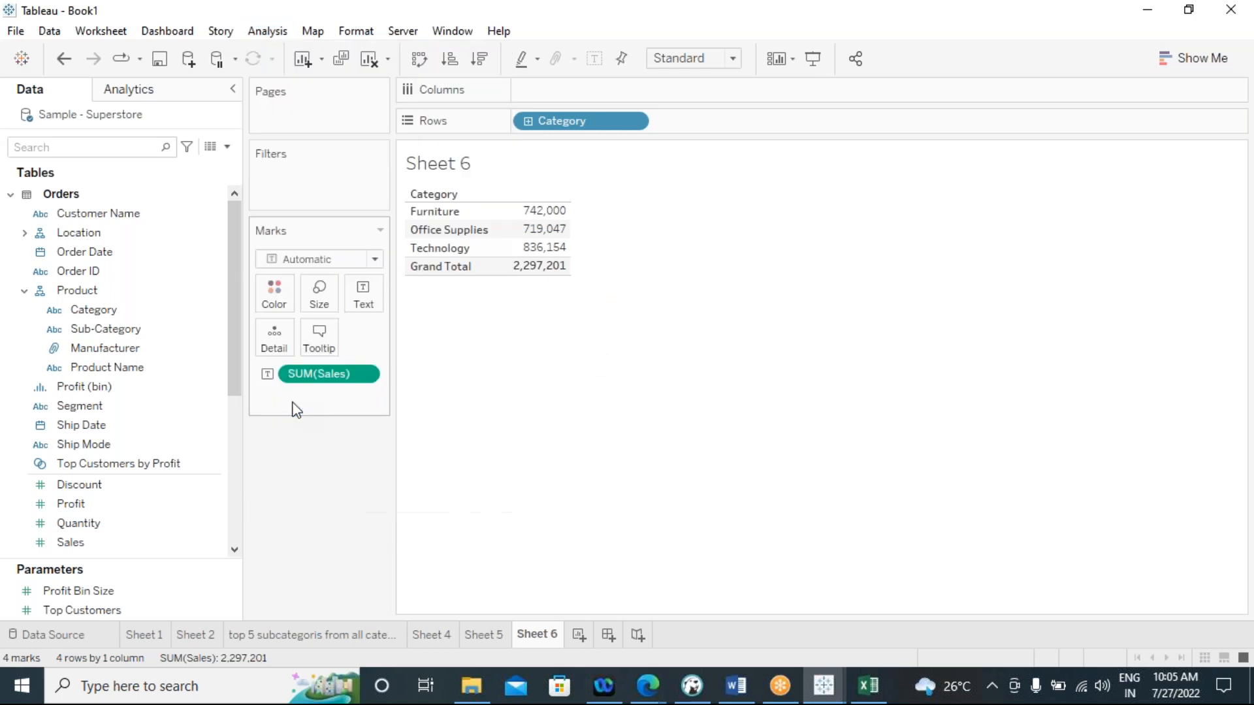
drag(555, 170, 776, 201)
text(fi)
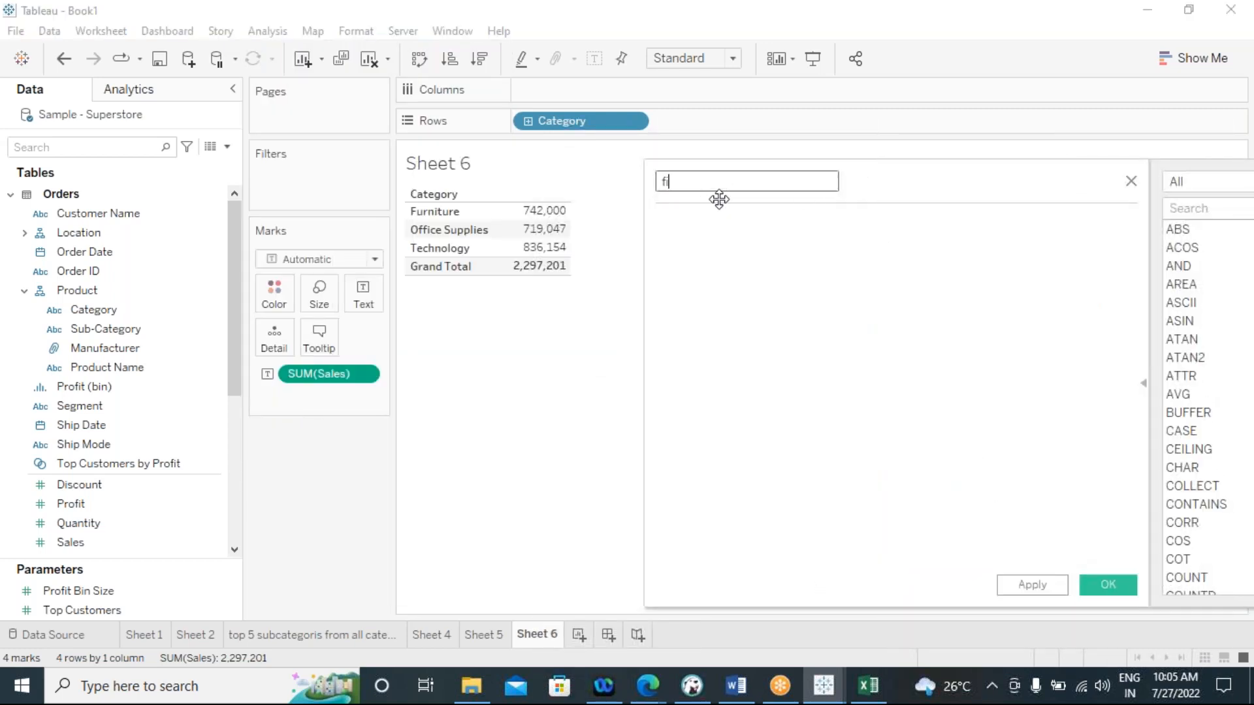
text(xed cal)
Write the level of detail formula { FIXED :sum([Sales])} in the "fixed cal" calculation
click(689, 238)
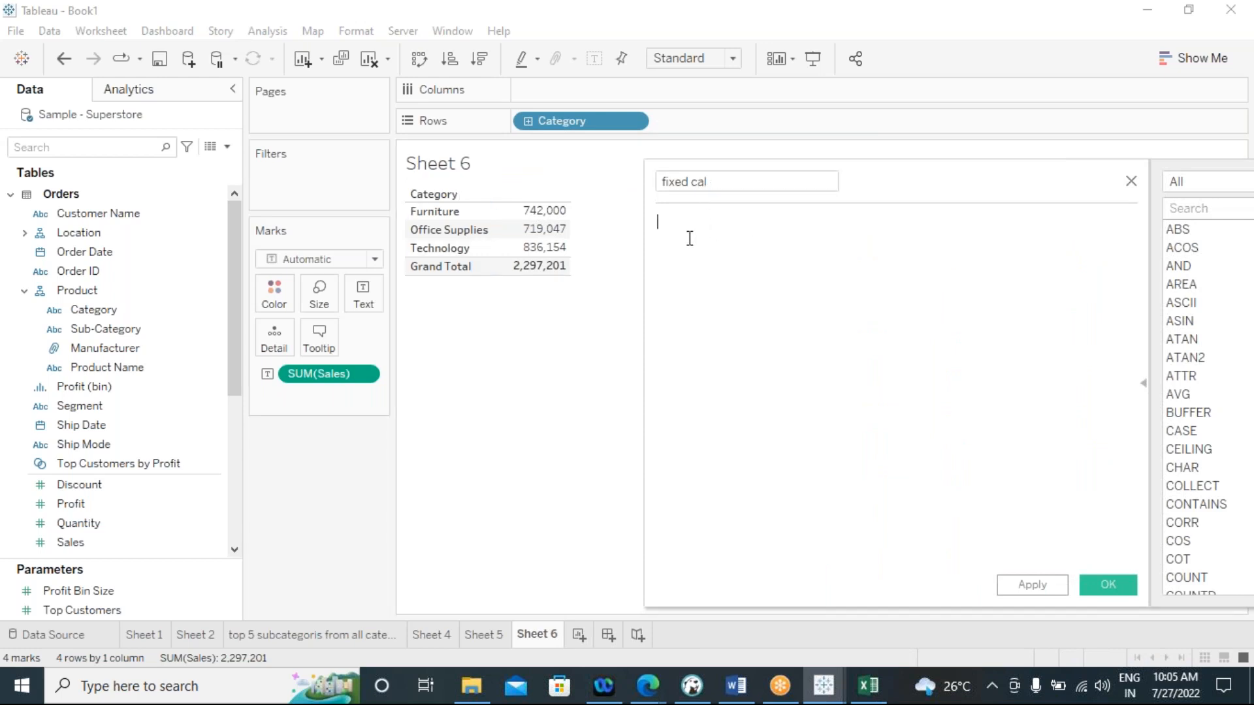
text(fix)
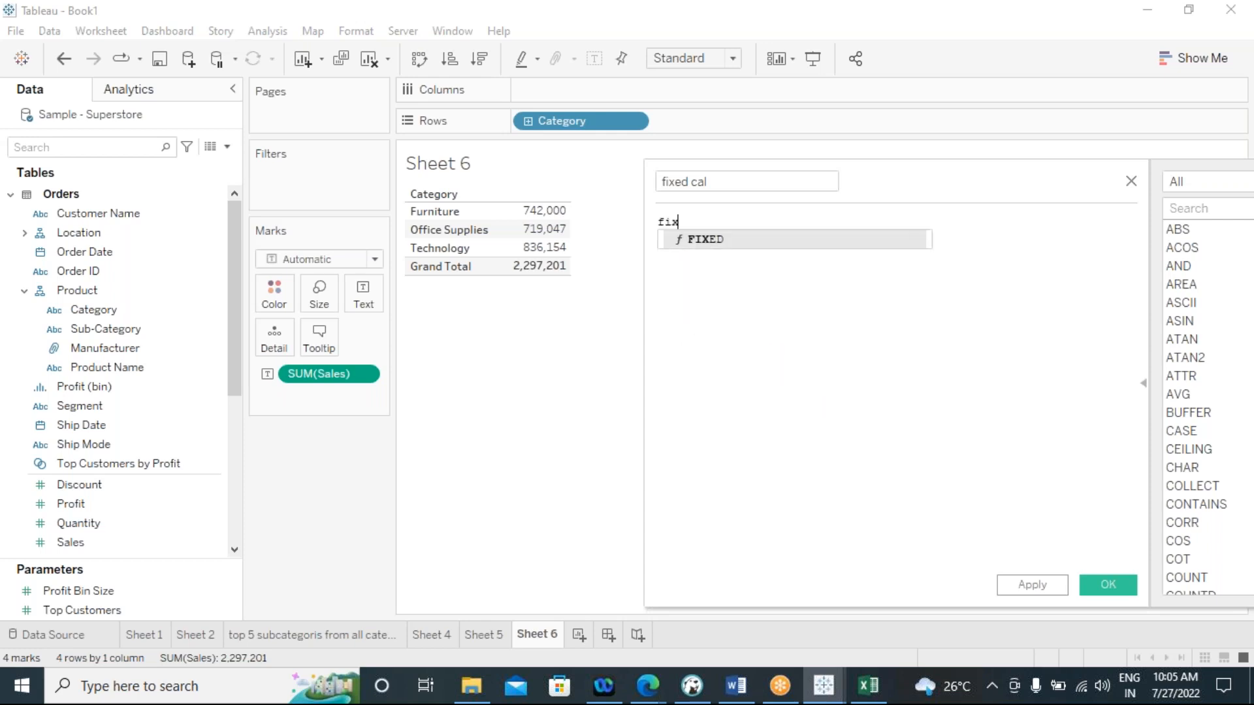
click(694, 246)
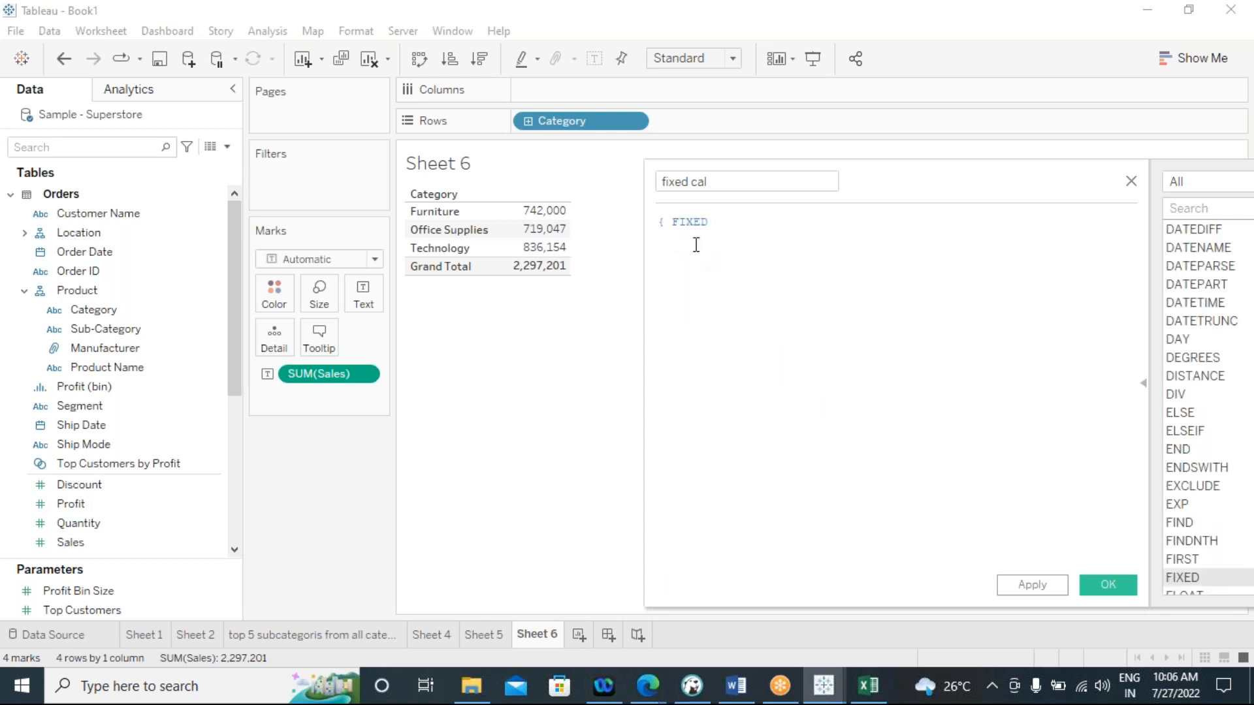
text(sum)
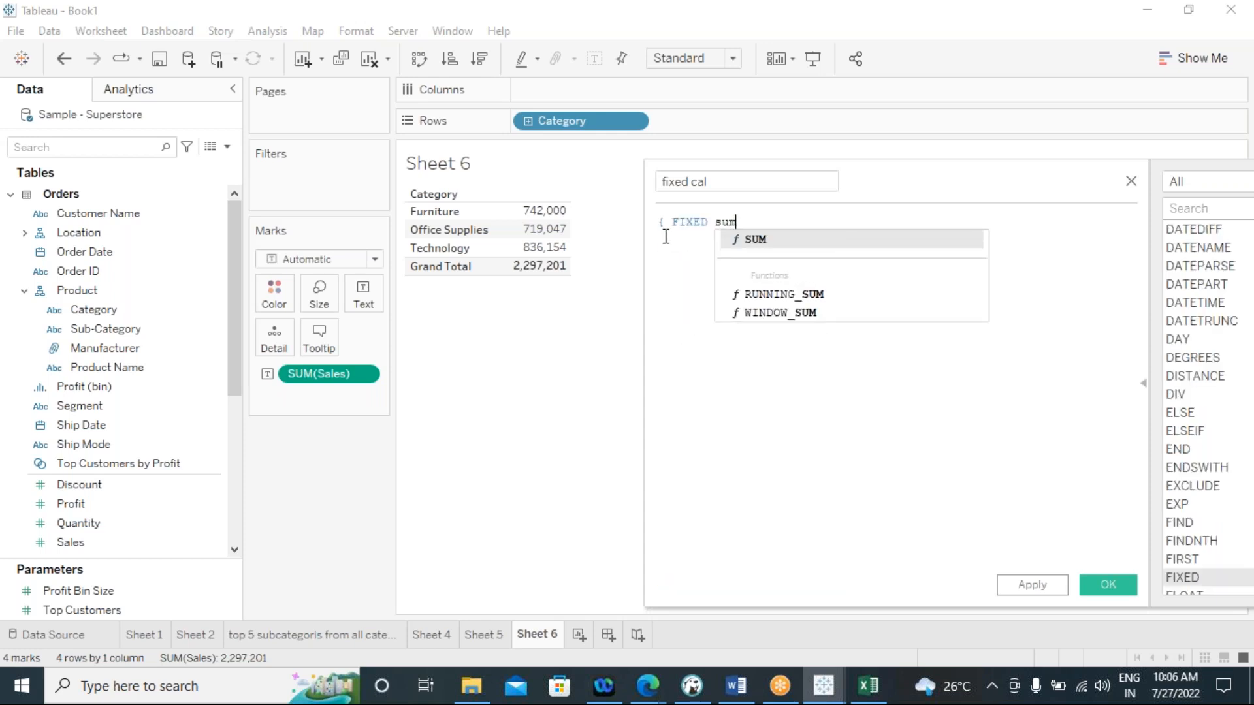
text(()
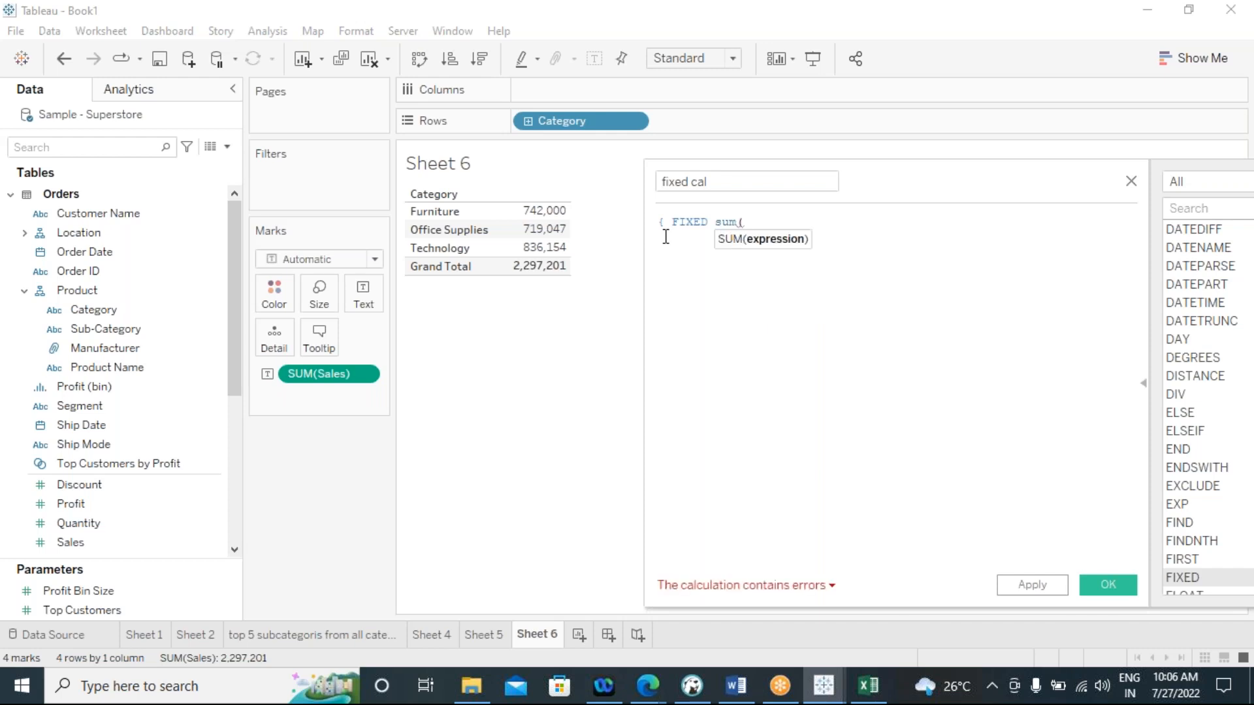
text(sal)
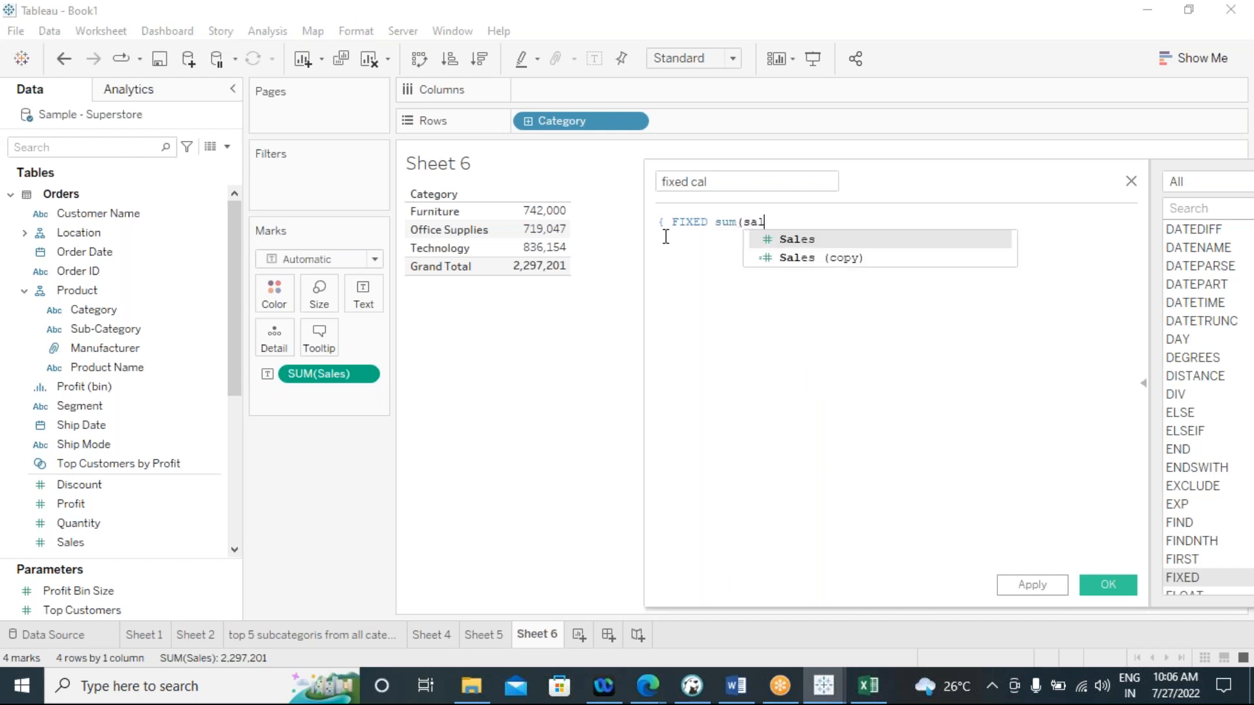
click(803, 240)
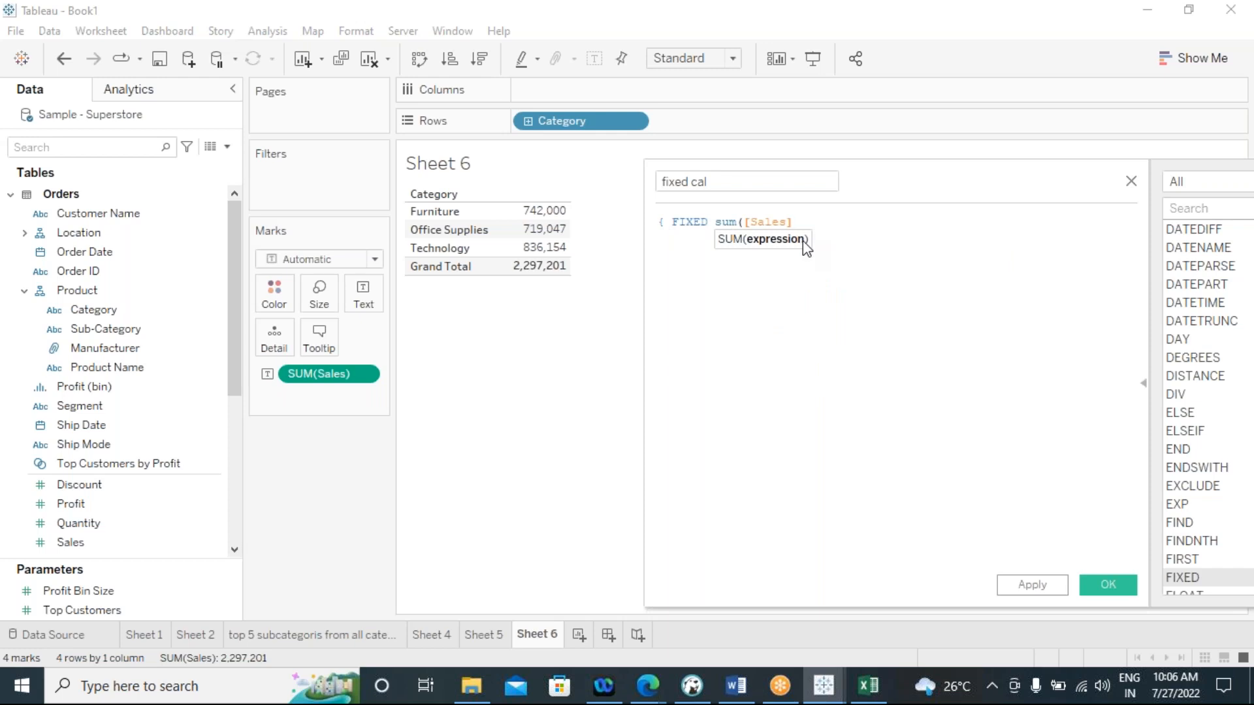
text())
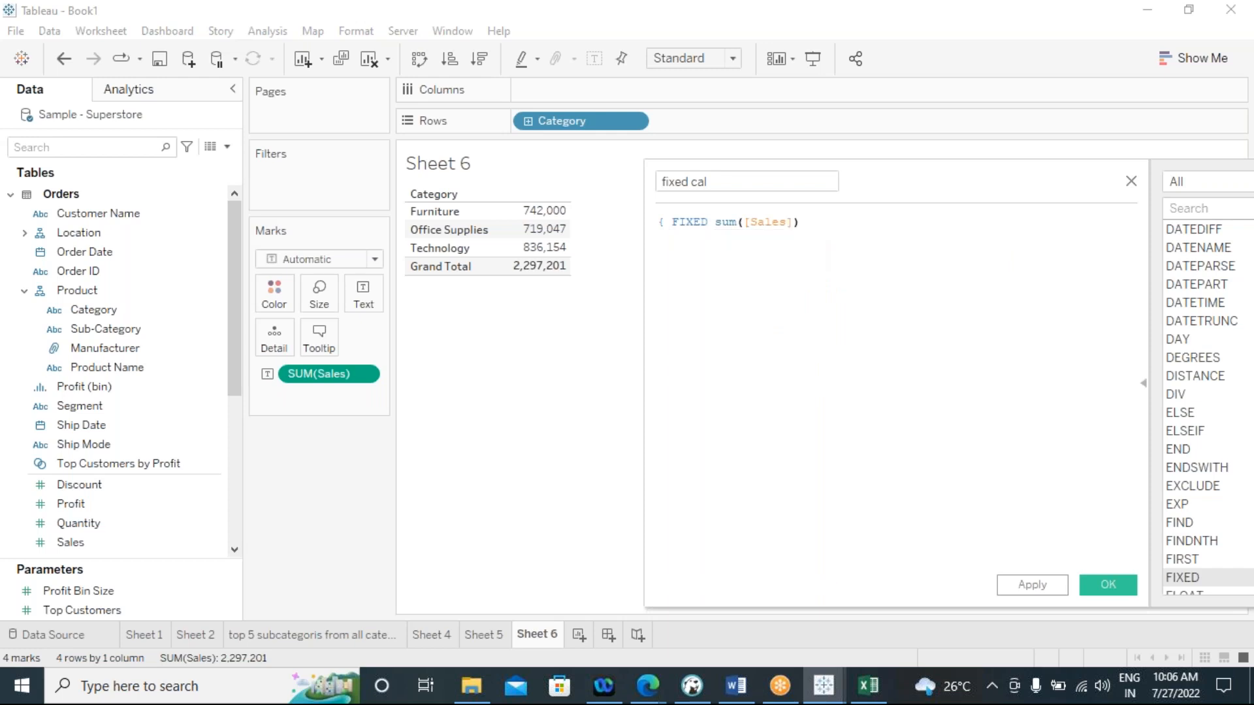
text( })
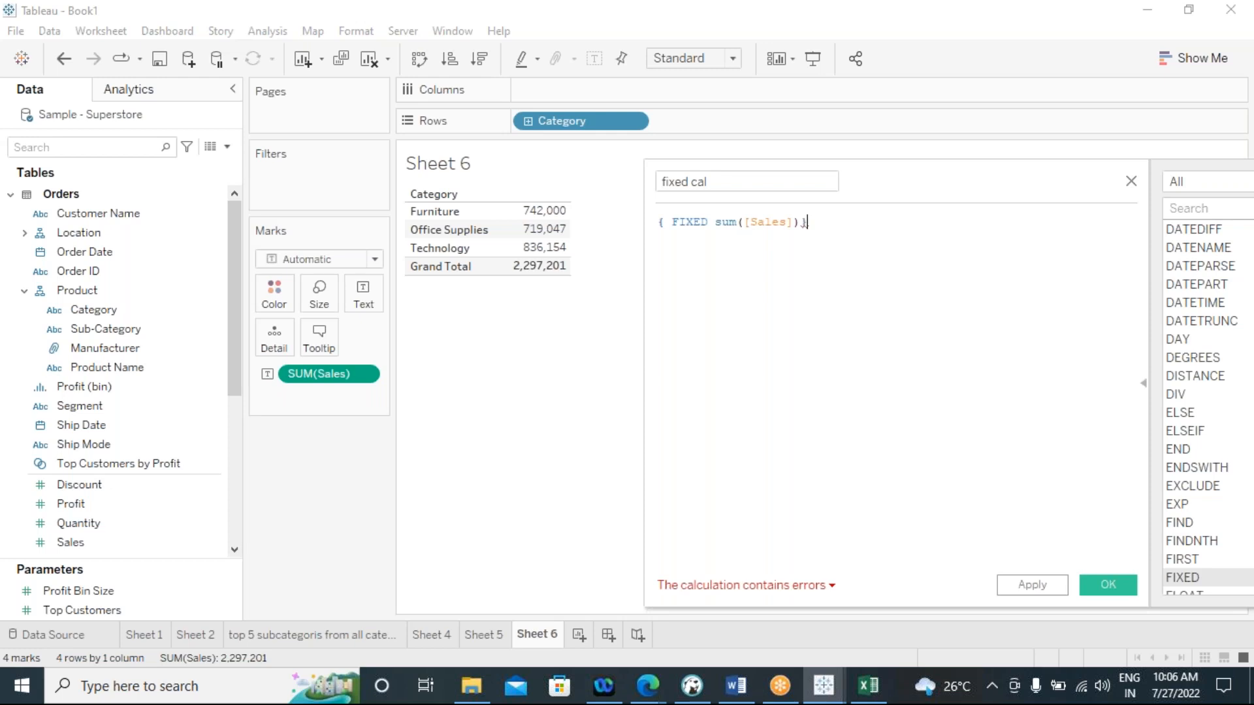
click(714, 222)
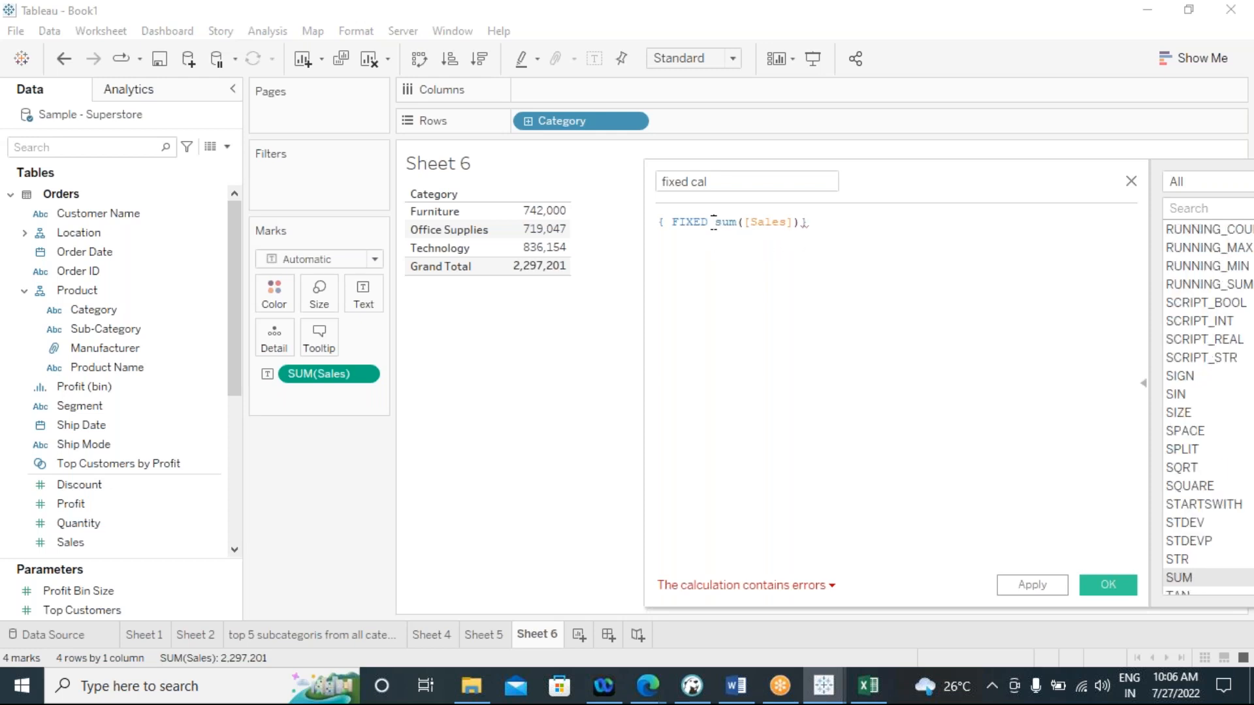
text(:)
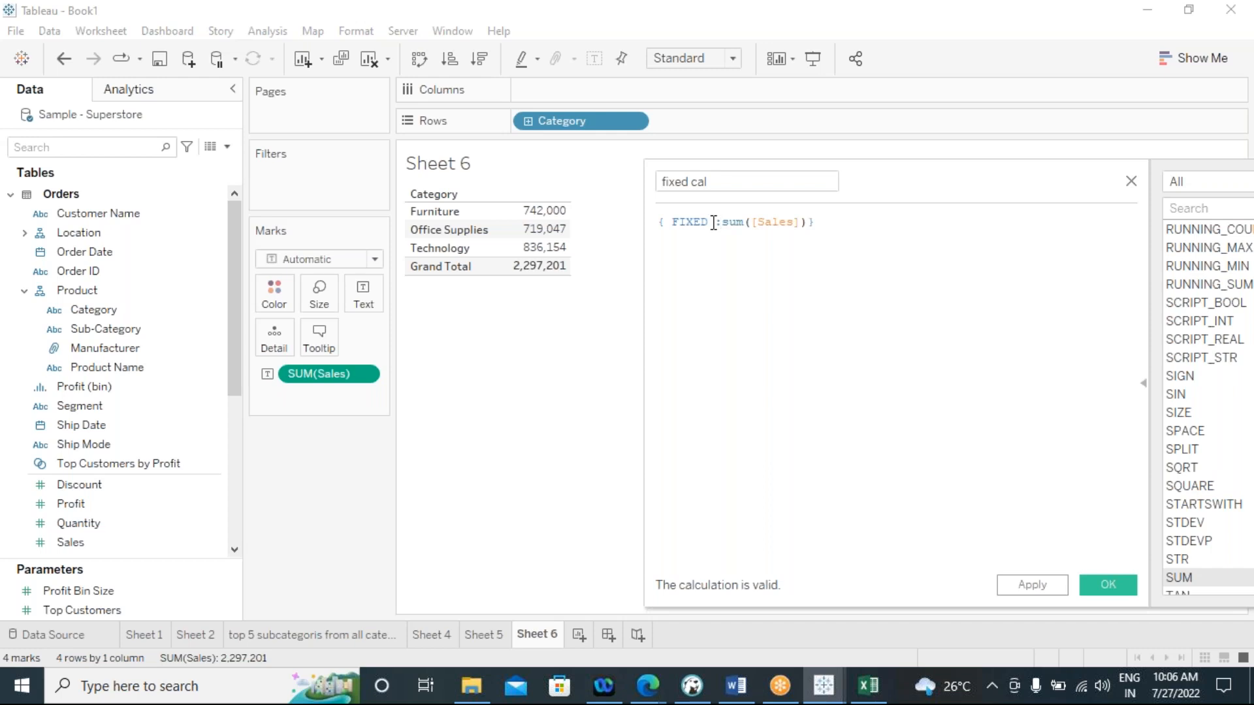
Examine the parts of the FIXED formula alongside the Category table's grand total
drag(833, 221, 655, 222)
click(695, 295)
drag(892, 185, 834, 209)
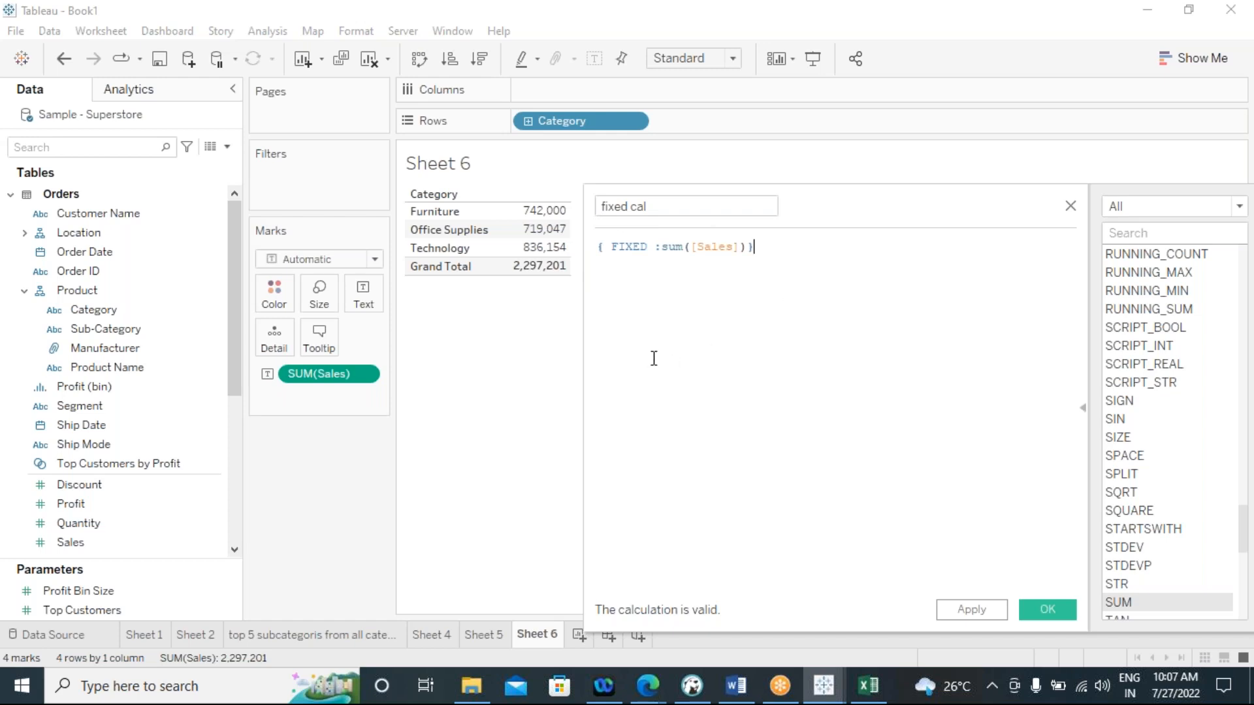
drag(822, 212, 893, 166)
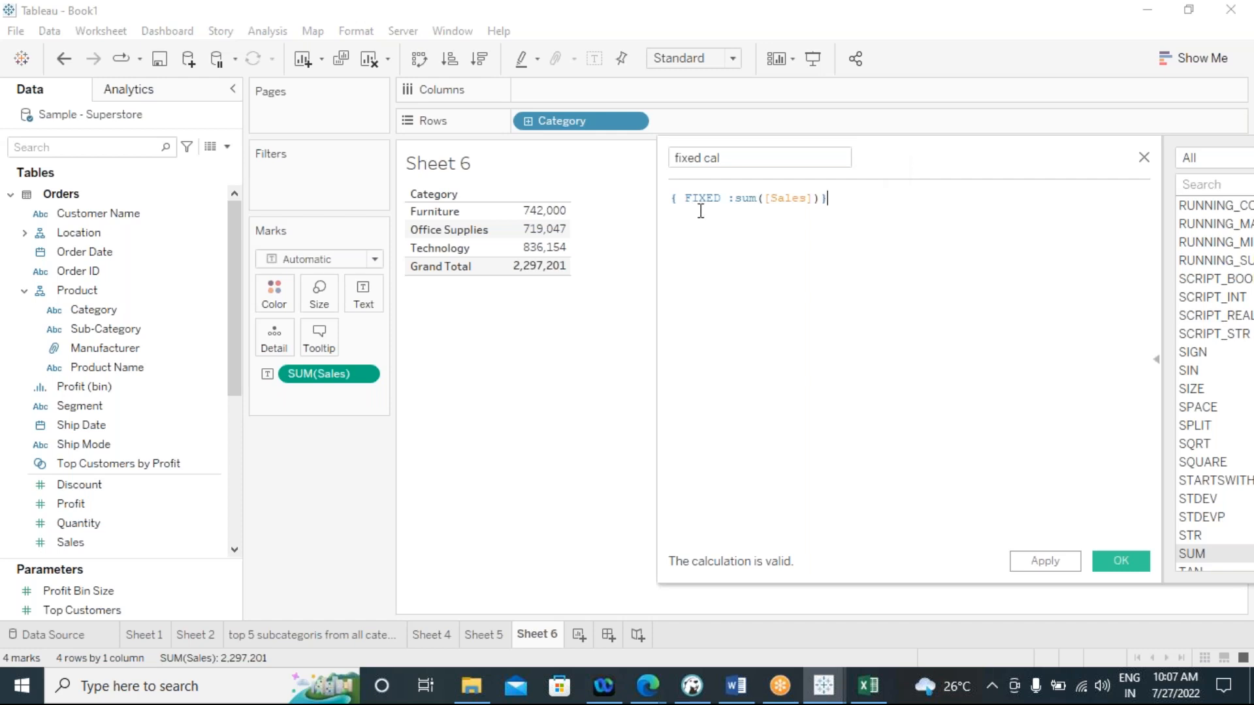
drag(687, 199, 828, 198)
click(686, 239)
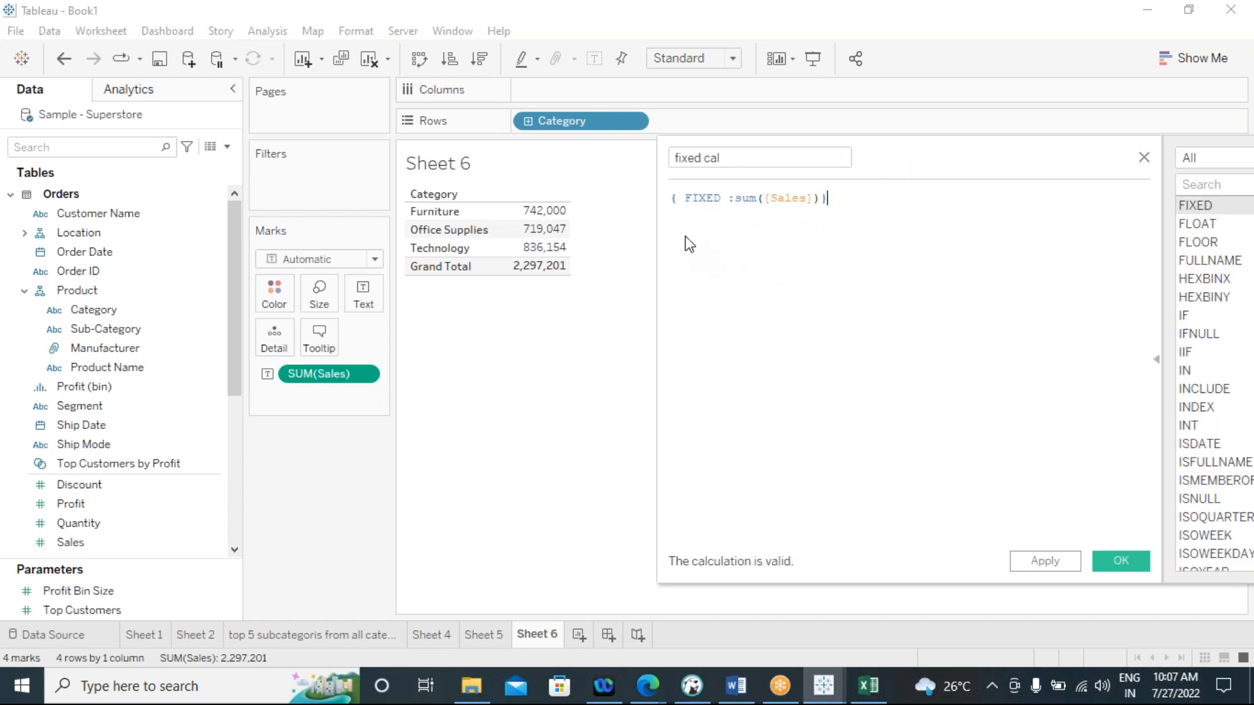
drag(683, 198, 836, 200)
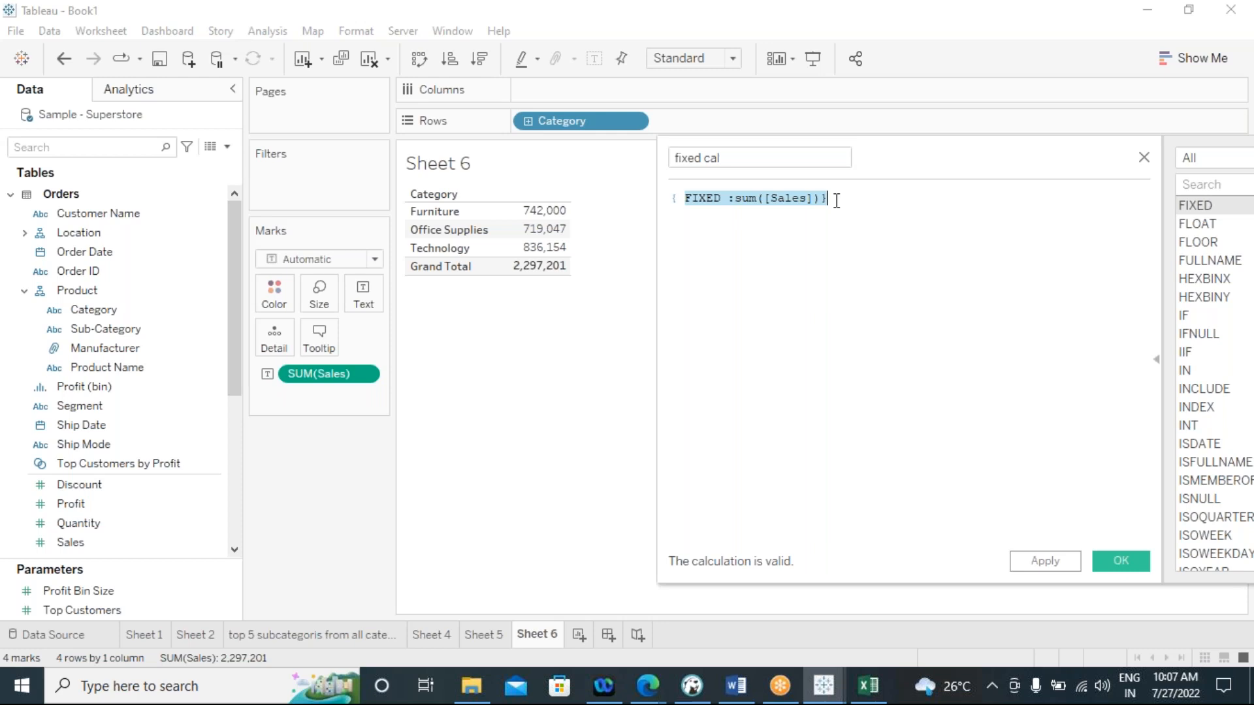
Save the "fixed cal" calculation and display it as a measure column beside Sales in the Category table
click(690, 282)
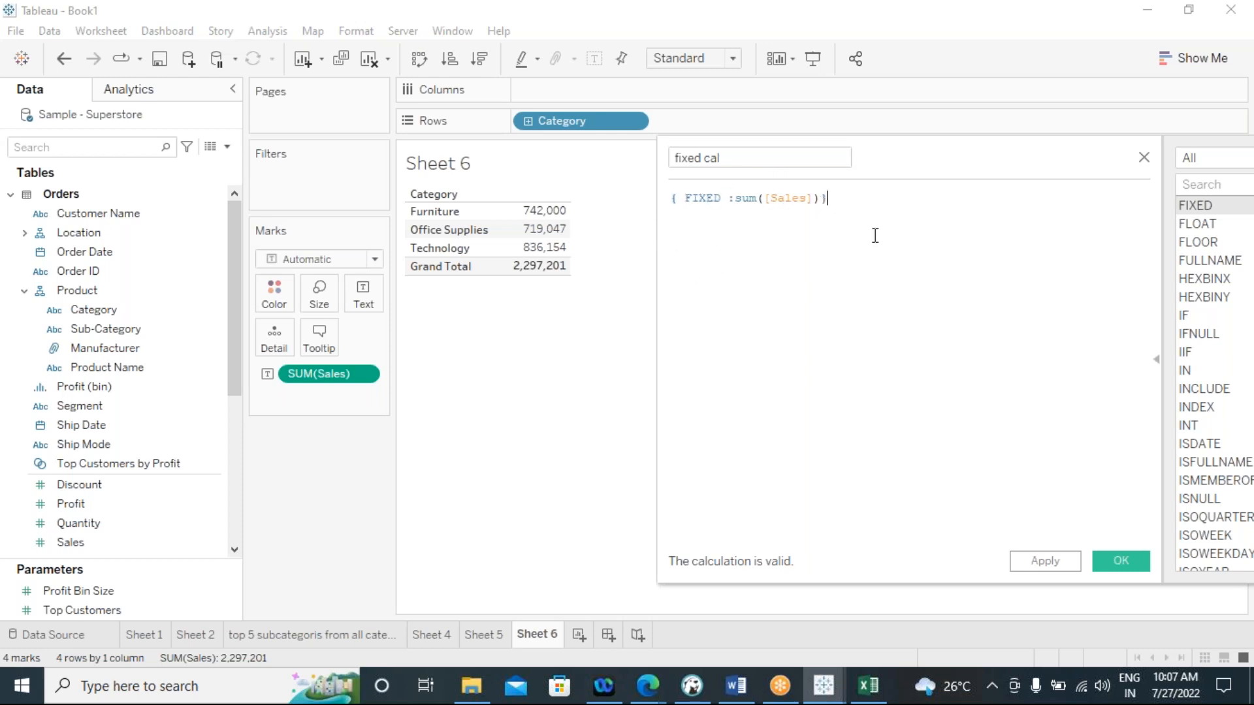
click(1043, 561)
click(1121, 561)
drag(75, 535, 382, 334)
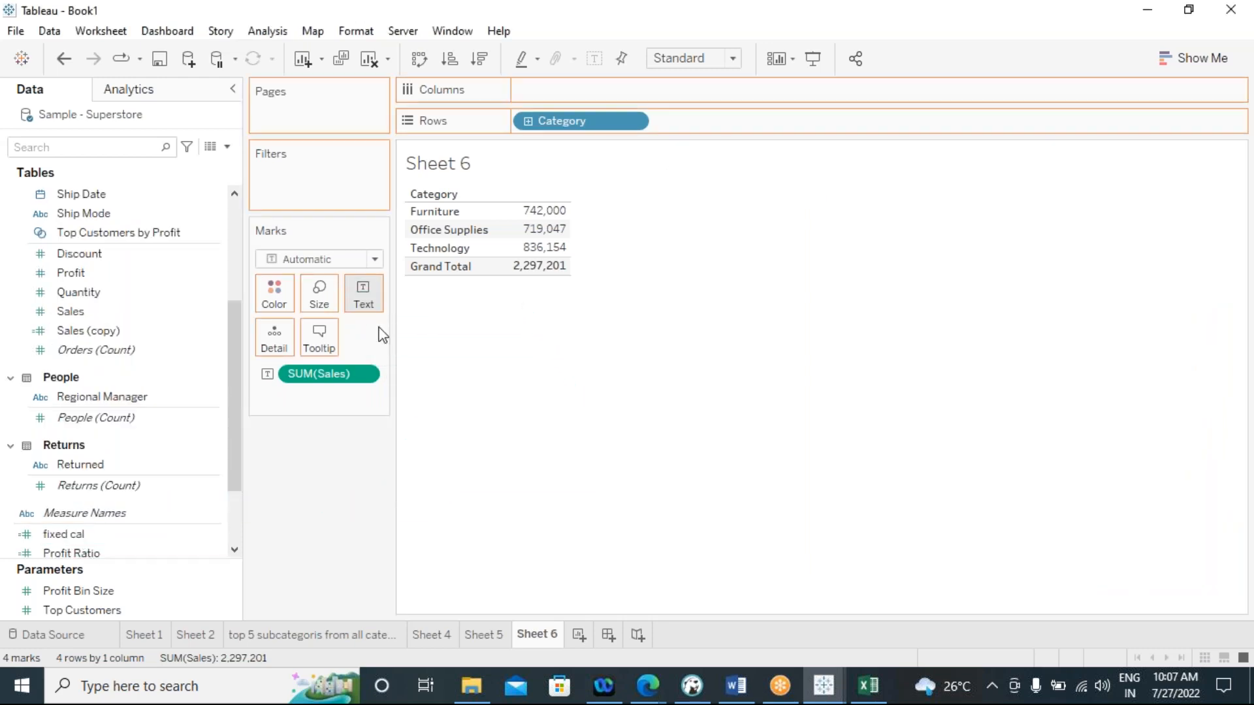
drag(639, 395, 653, 385)
click(1195, 58)
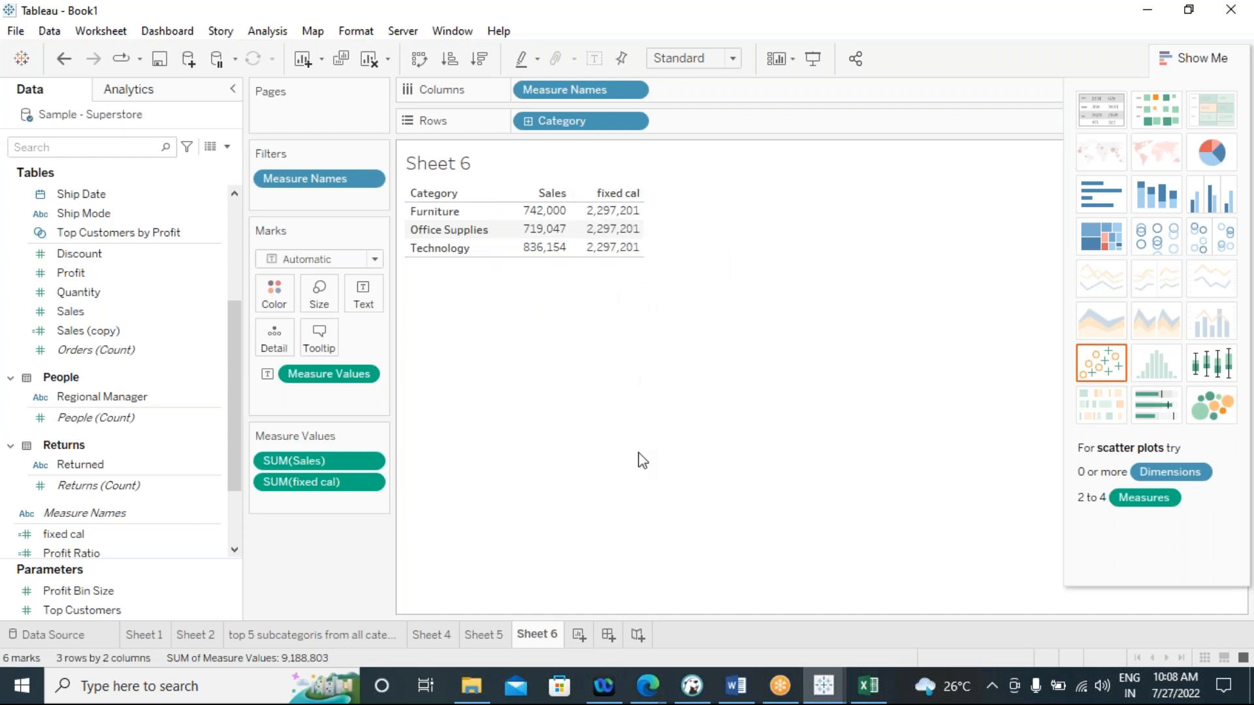
click(1185, 60)
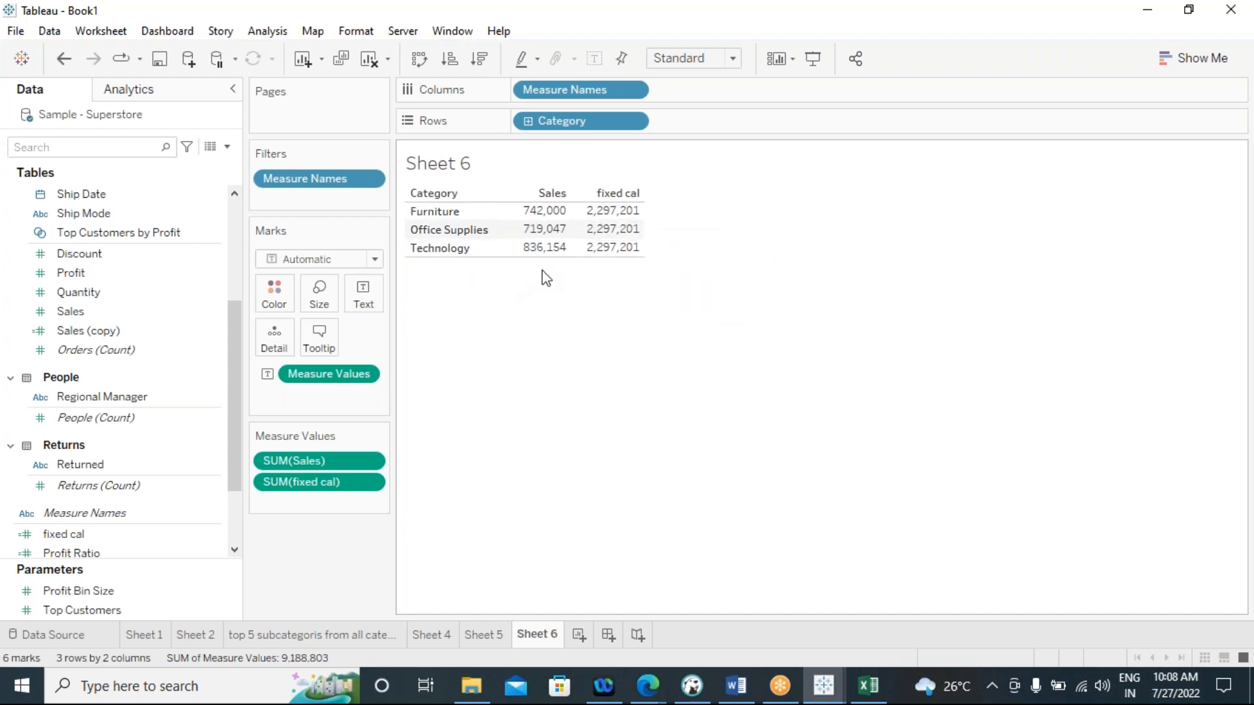
mouse_move(602, 239)
mouse_move(621, 217)
mouse_move(532, 227)
Show a Category filter on Sheet 6 and limit it to Furniture and Office Supplies
scroll(187, 467, up, 3)
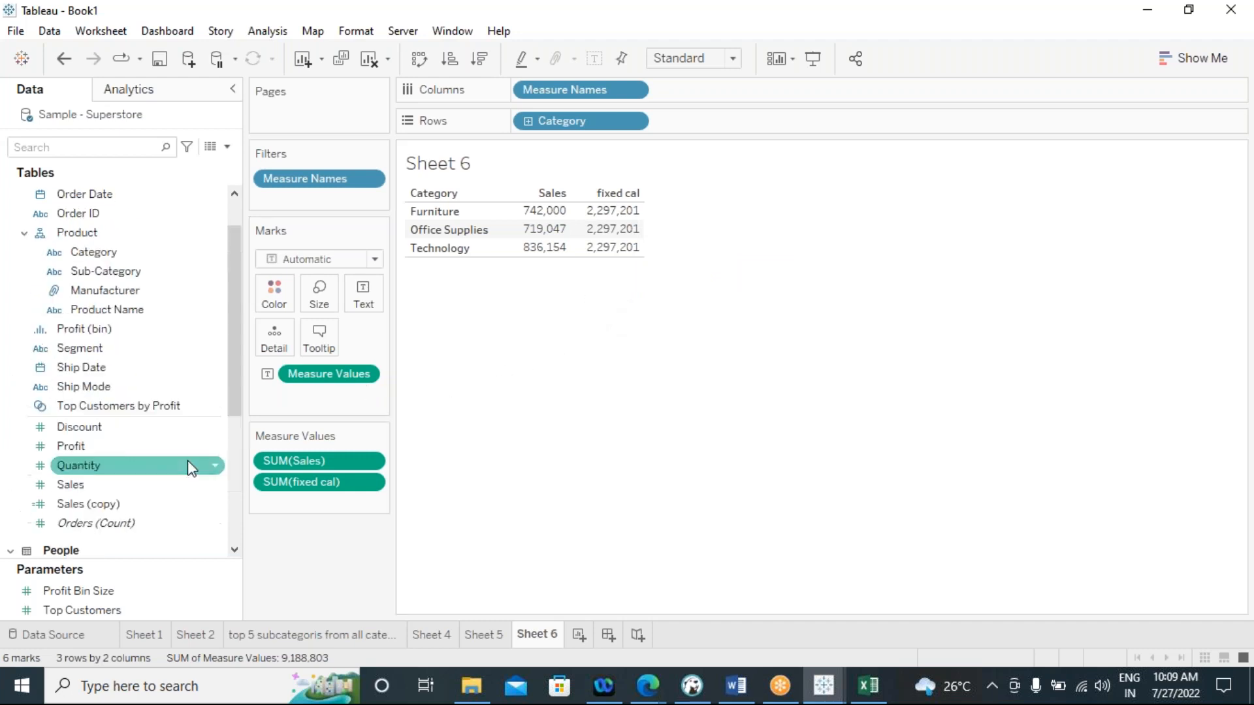
scroll(188, 467, up, 1)
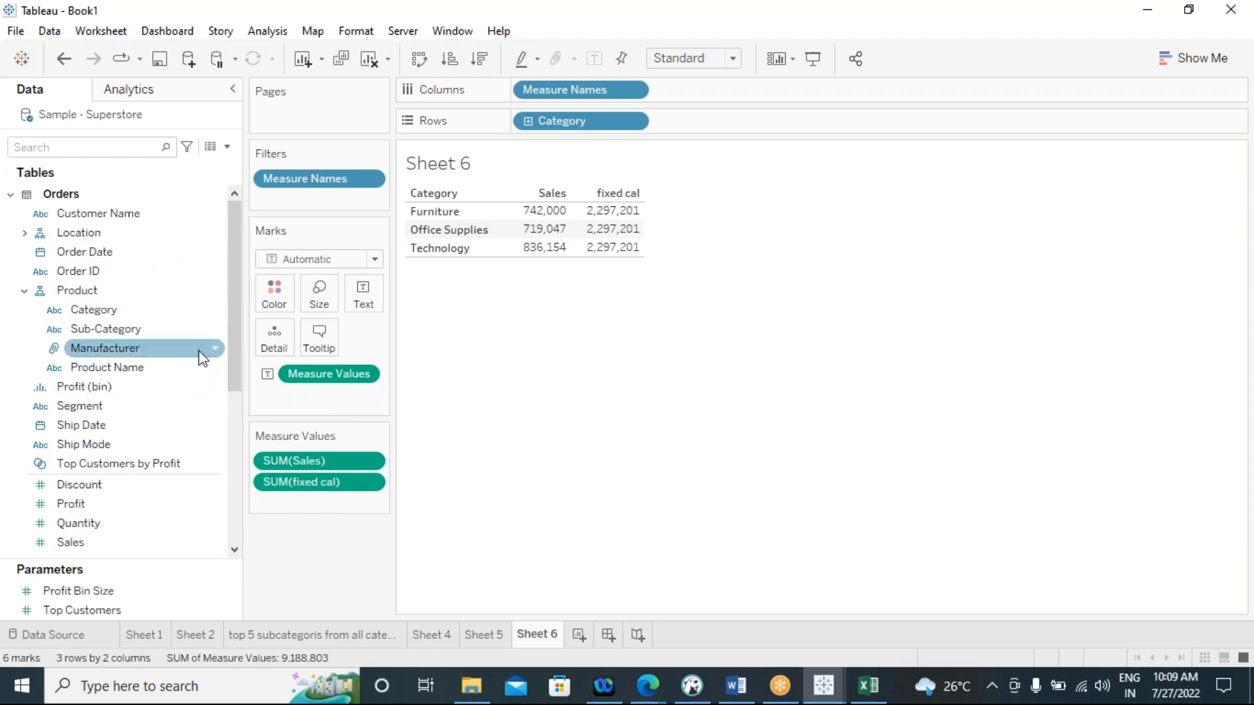
click(163, 312)
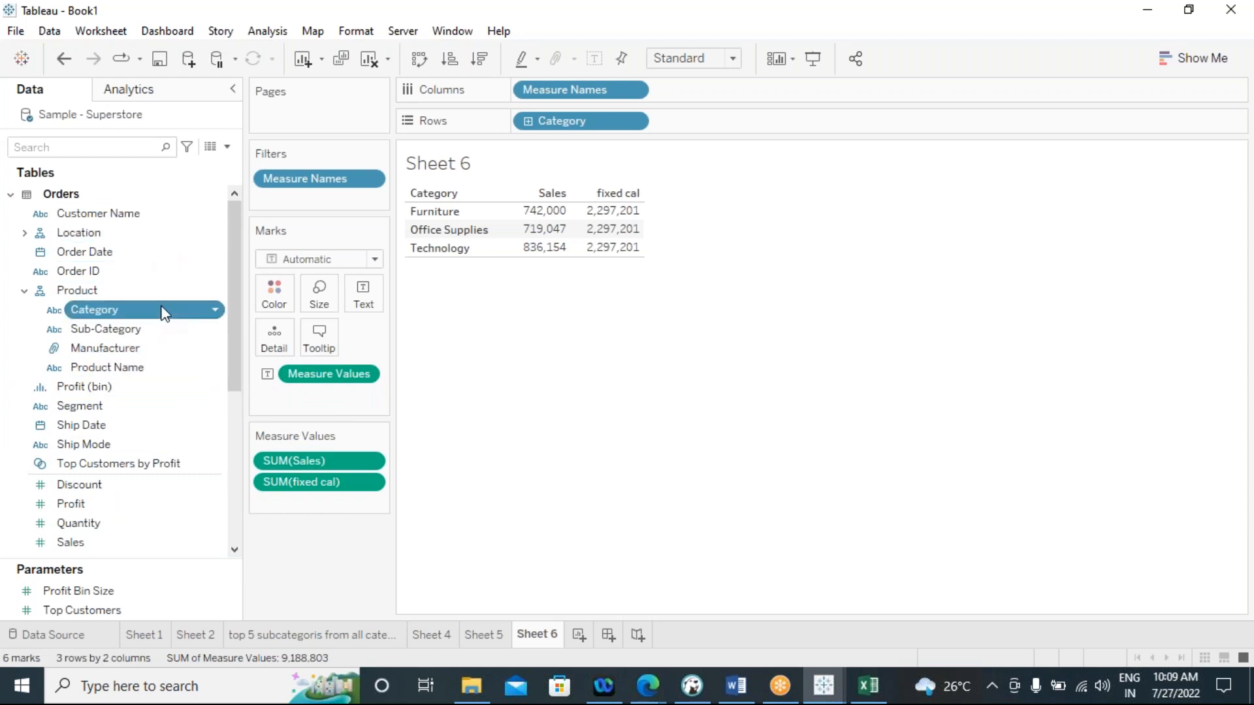
right_click(164, 311)
click(188, 345)
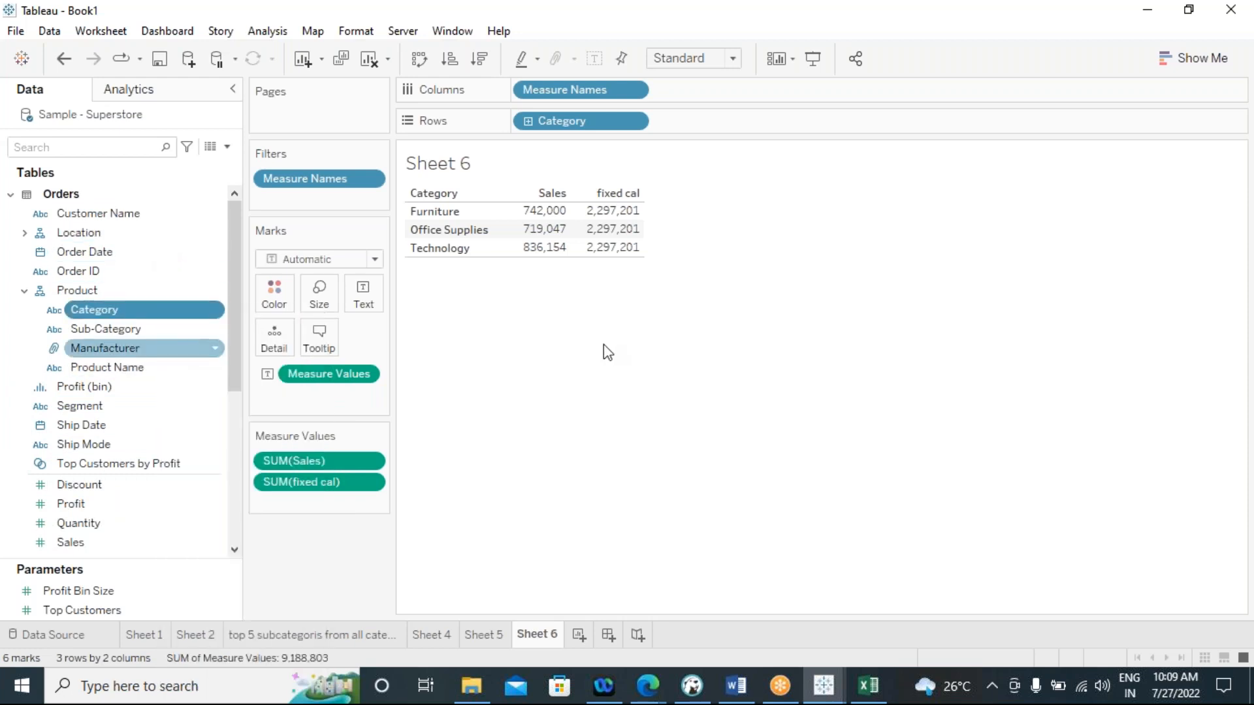
click(1121, 179)
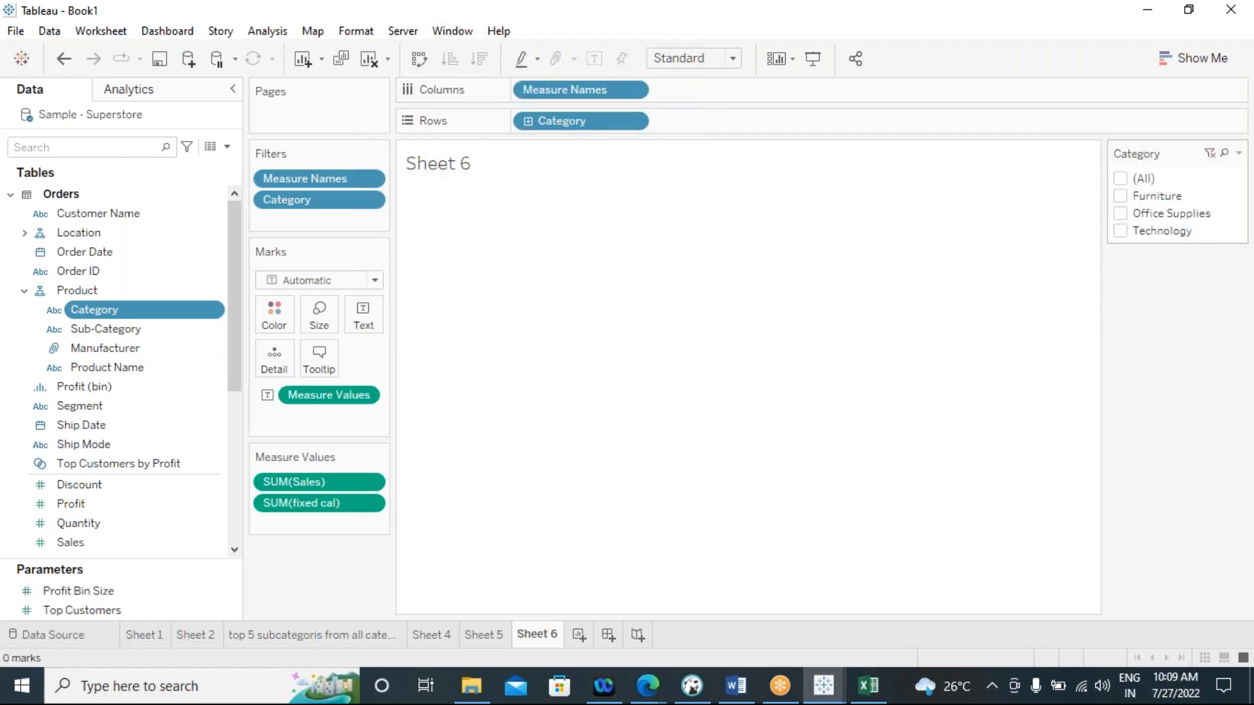
click(1120, 197)
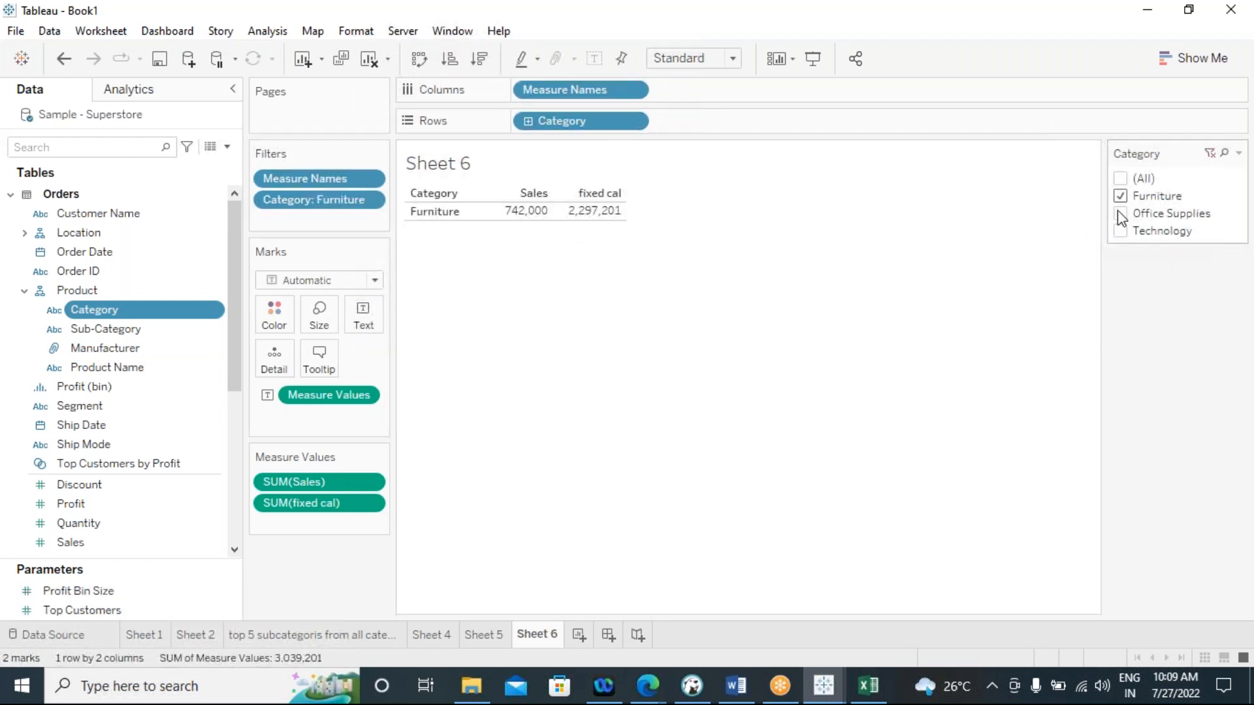
click(1121, 214)
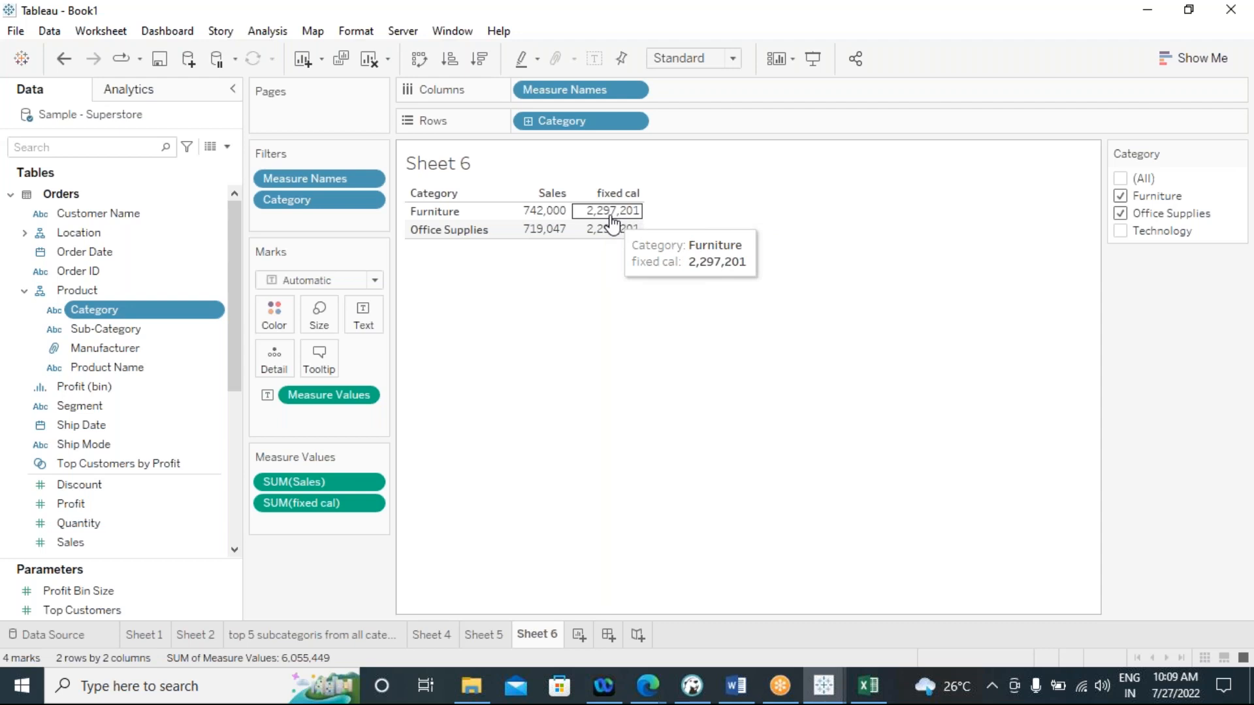
Create a new worksheet listing Sales by Sub-Category, with Category as the outer row field
click(578, 637)
double_click(97, 331)
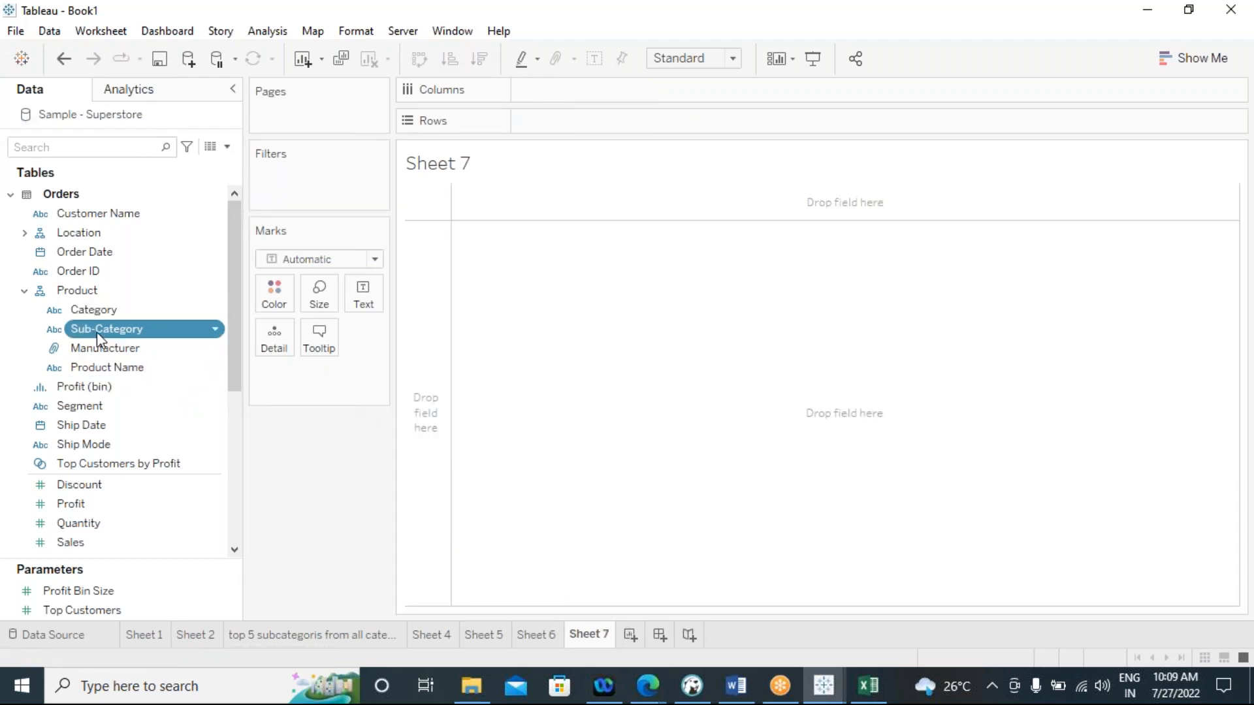
click(127, 551)
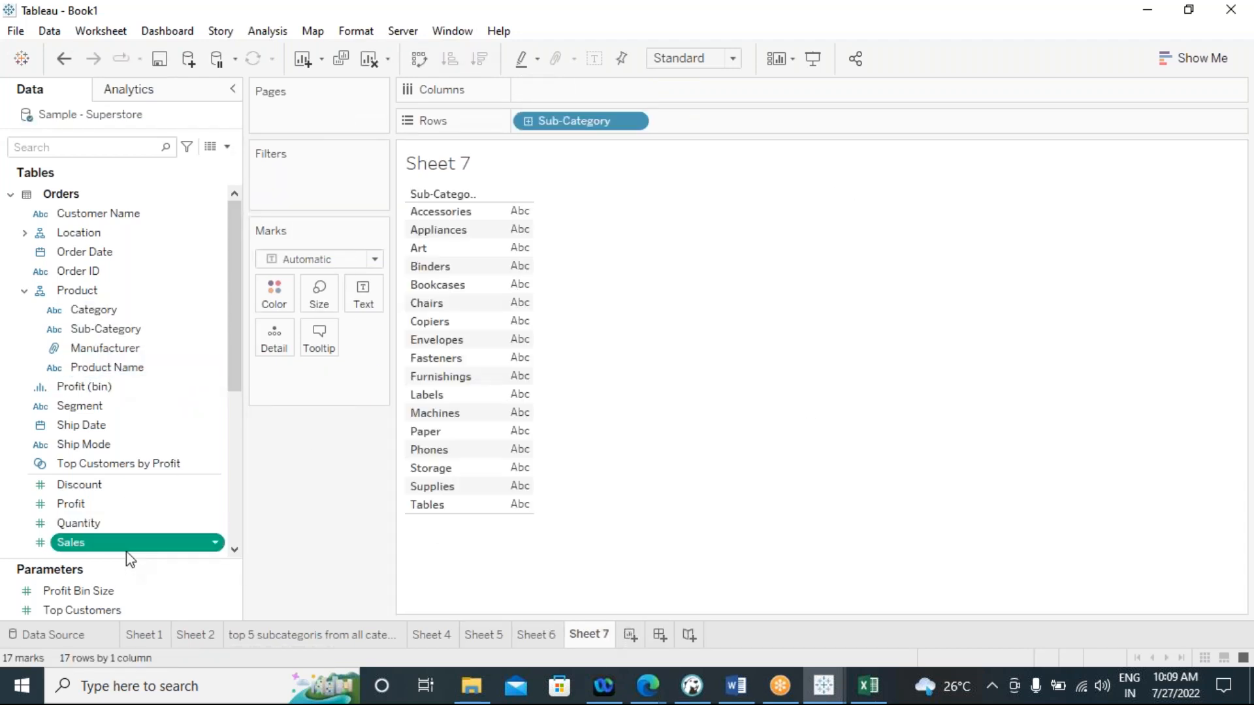
double_click(127, 551)
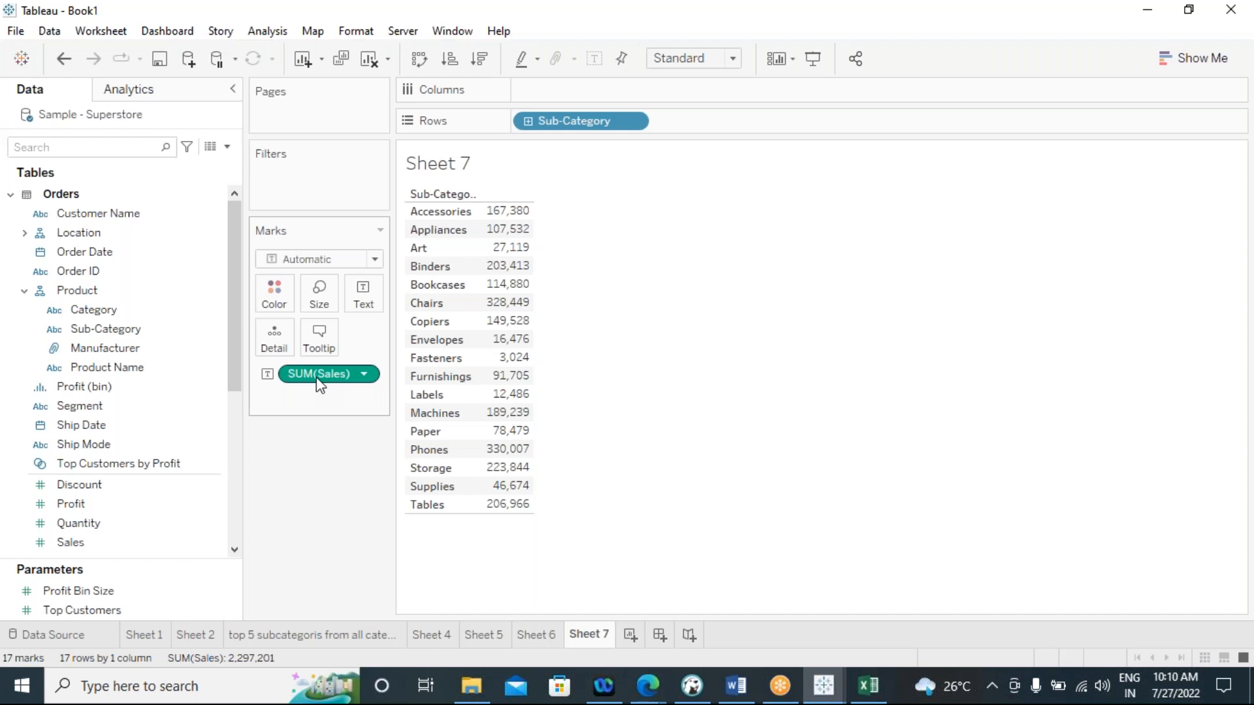
click(104, 312)
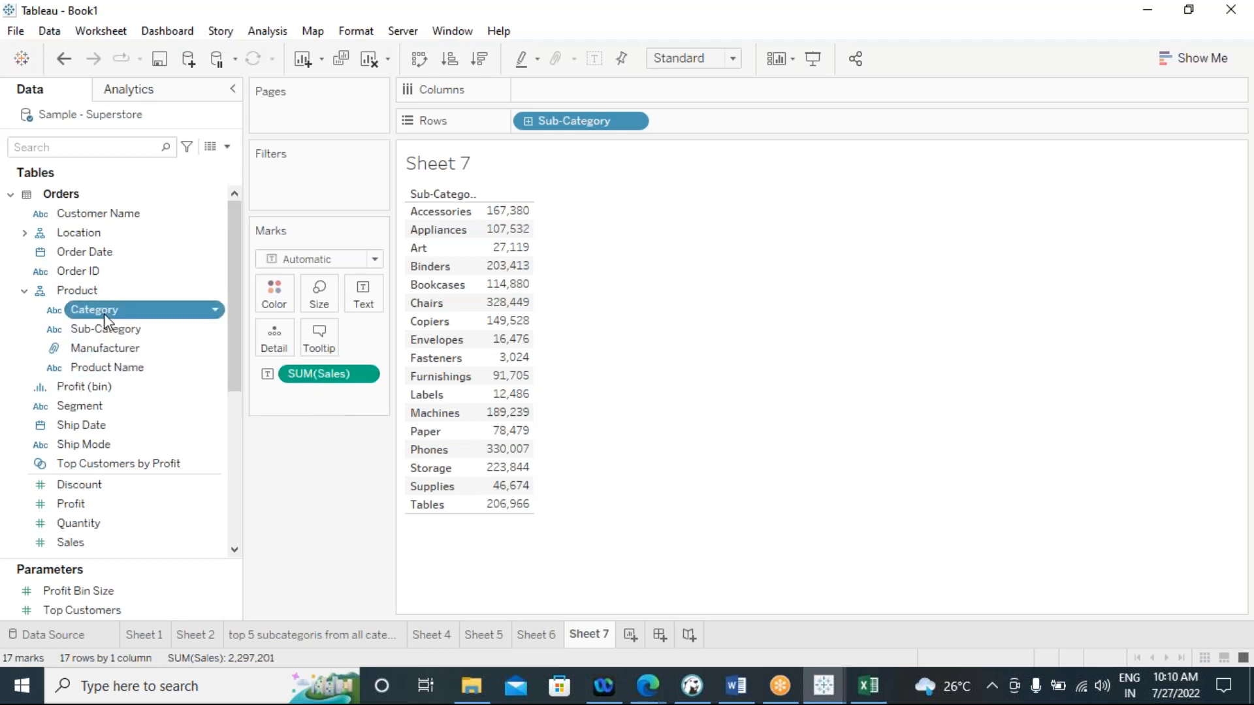
double_click(104, 314)
drag(692, 122, 537, 123)
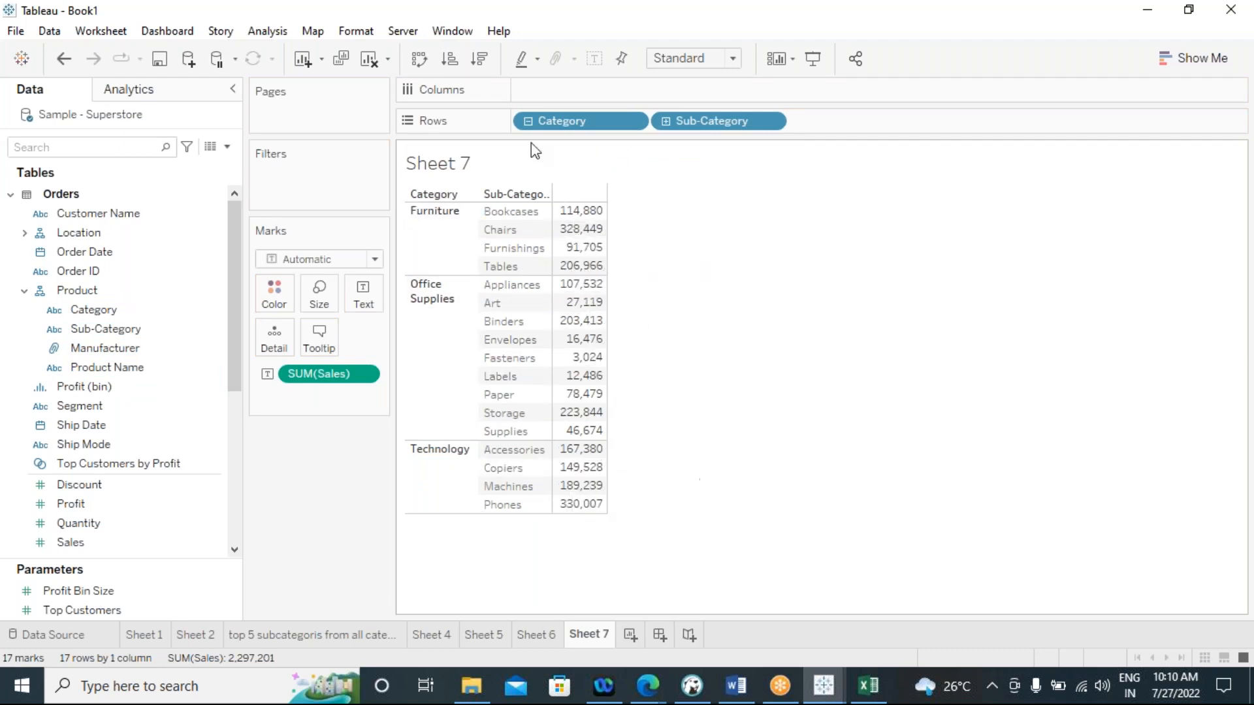
Show column grand totals in the Category and Sub-Category sales table
click(268, 31)
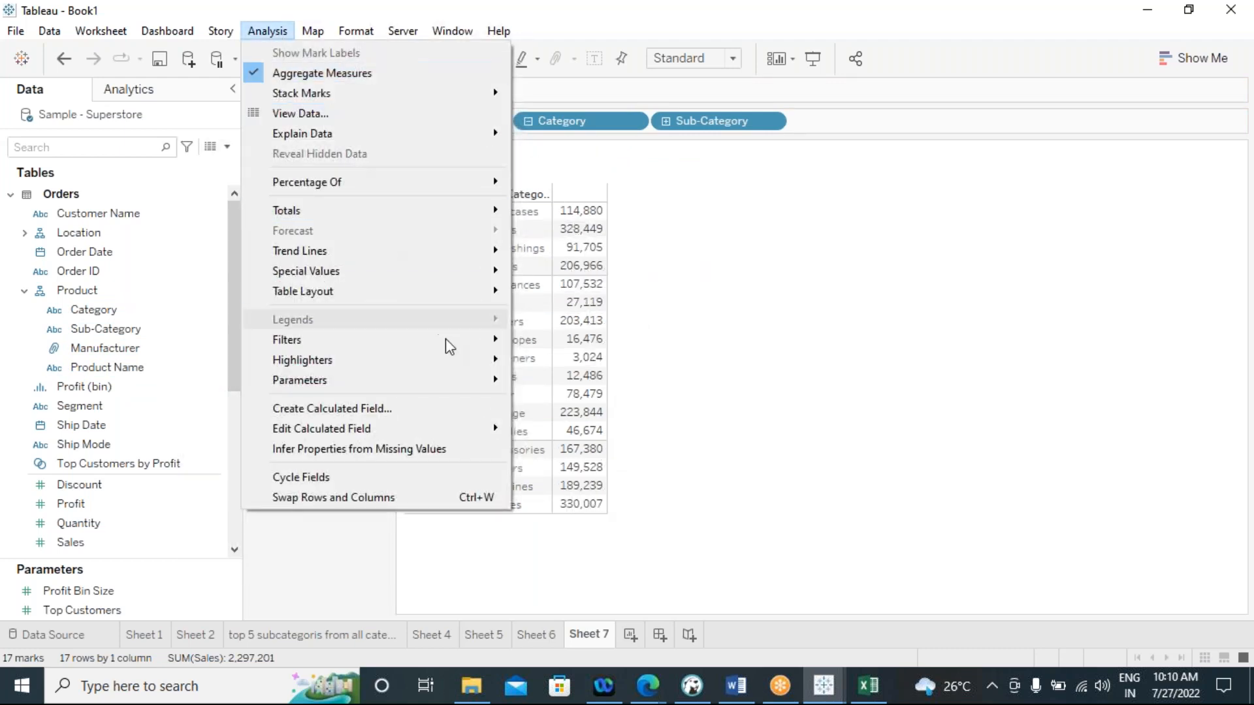
click(694, 262)
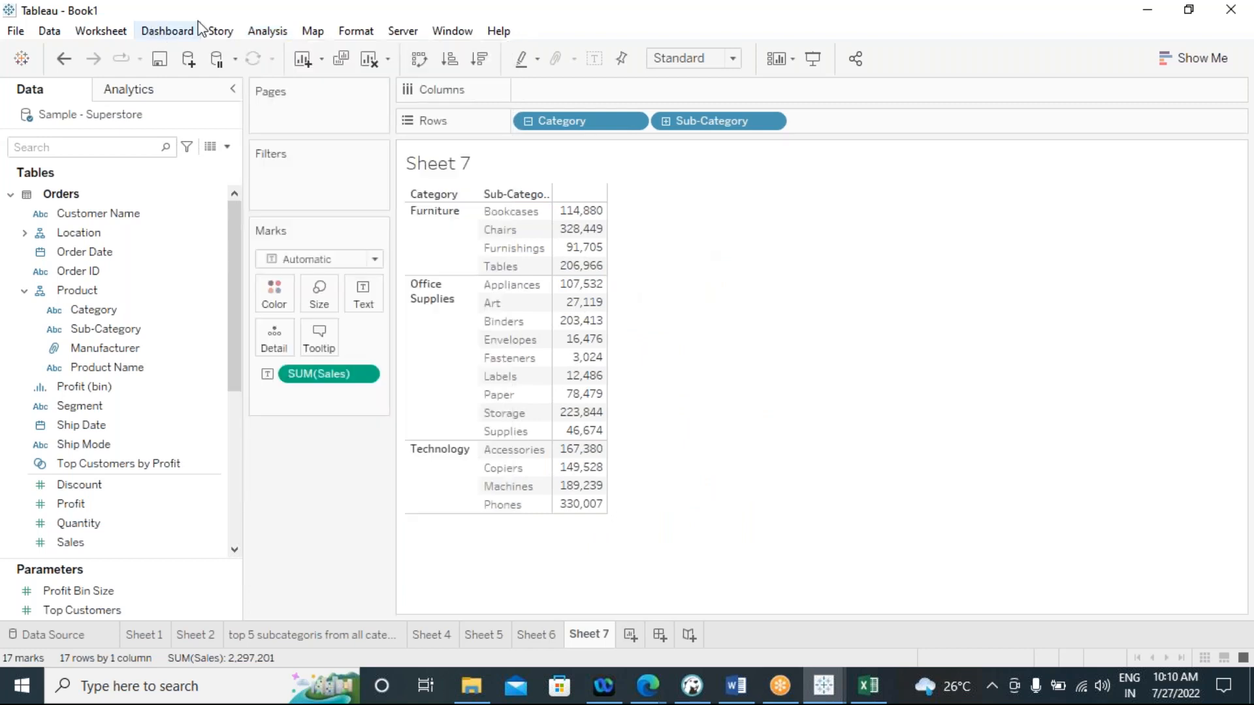
click(269, 31)
mouse_move(428, 218)
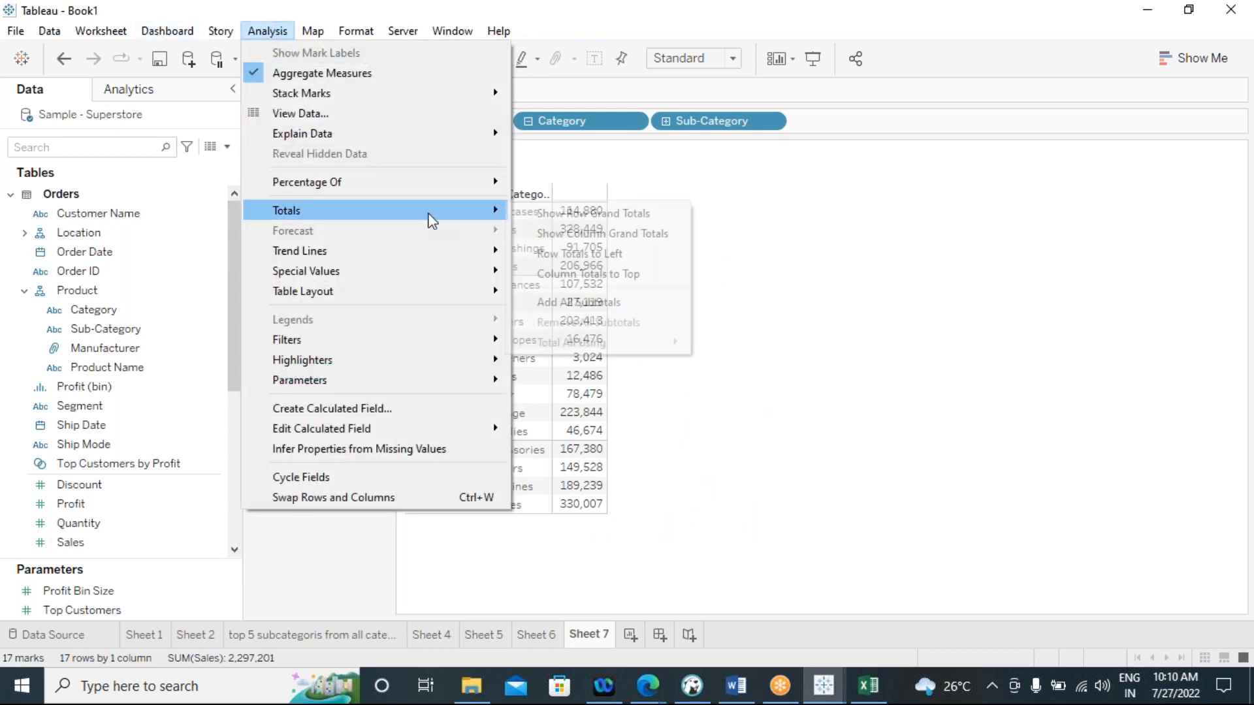
click(579, 234)
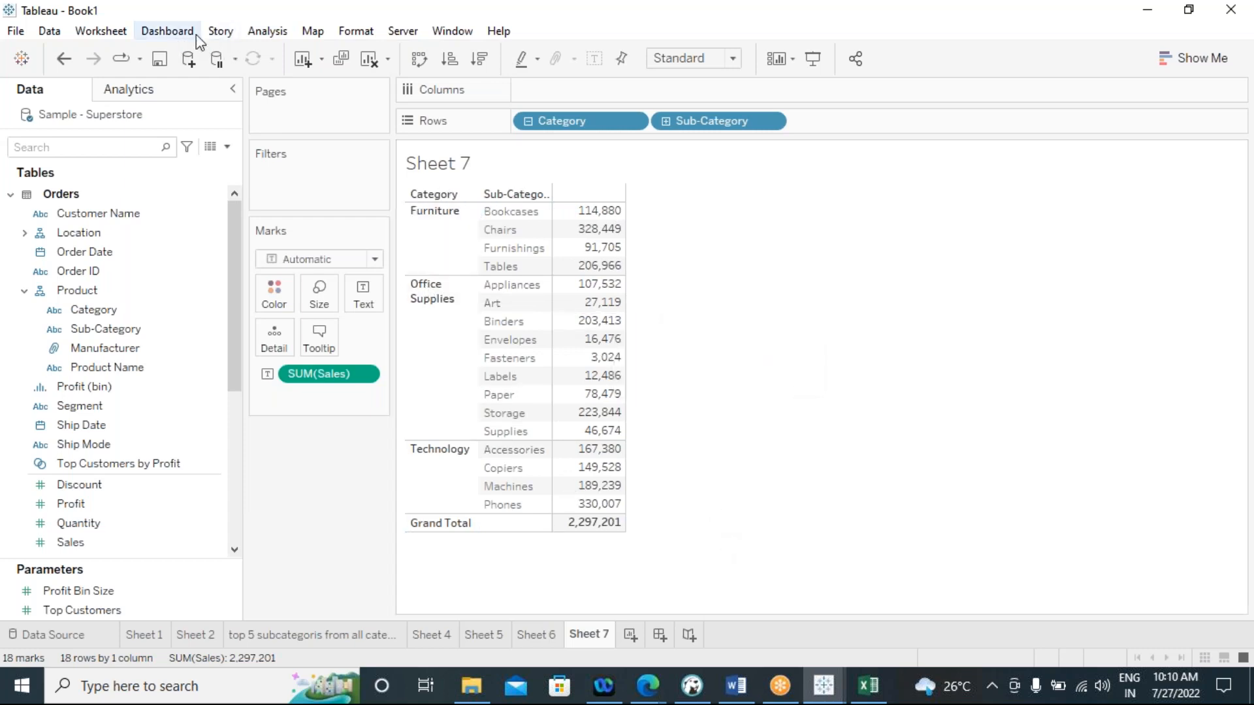
Add all subtotals to the sales table so each Category gets its own total row
click(267, 33)
mouse_move(467, 212)
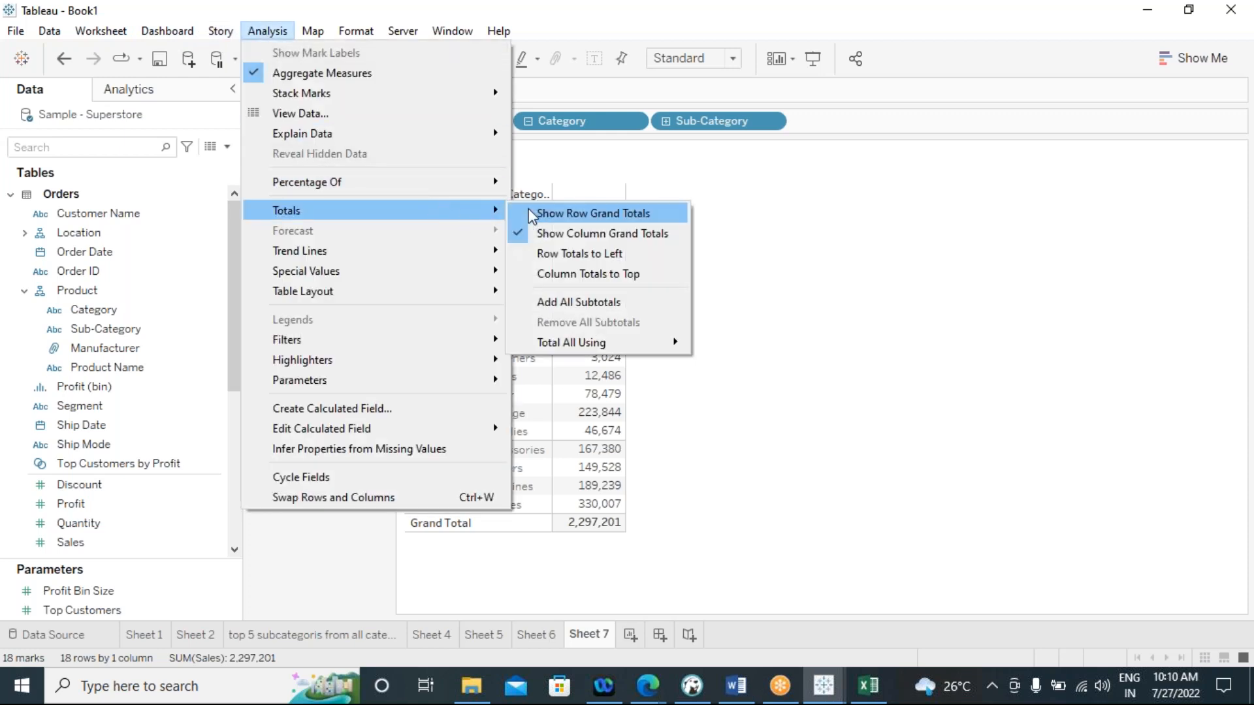
click(546, 312)
mouse_move(580, 300)
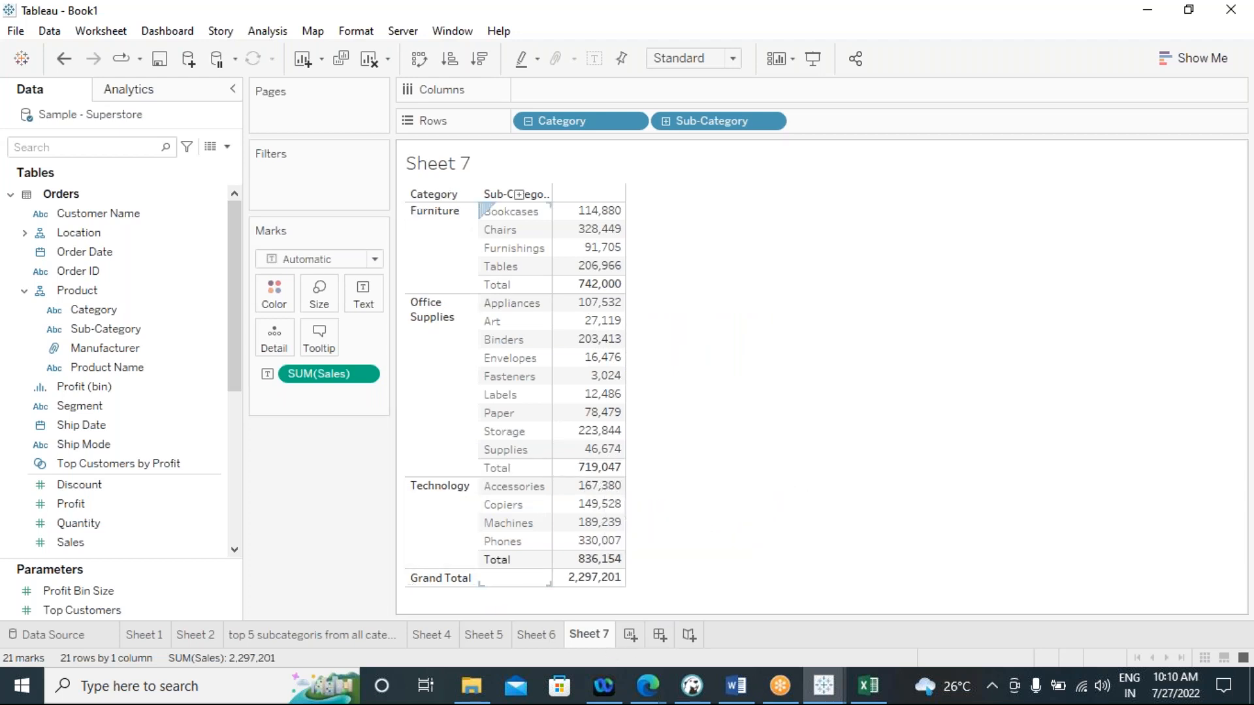
mouse_move(596, 571)
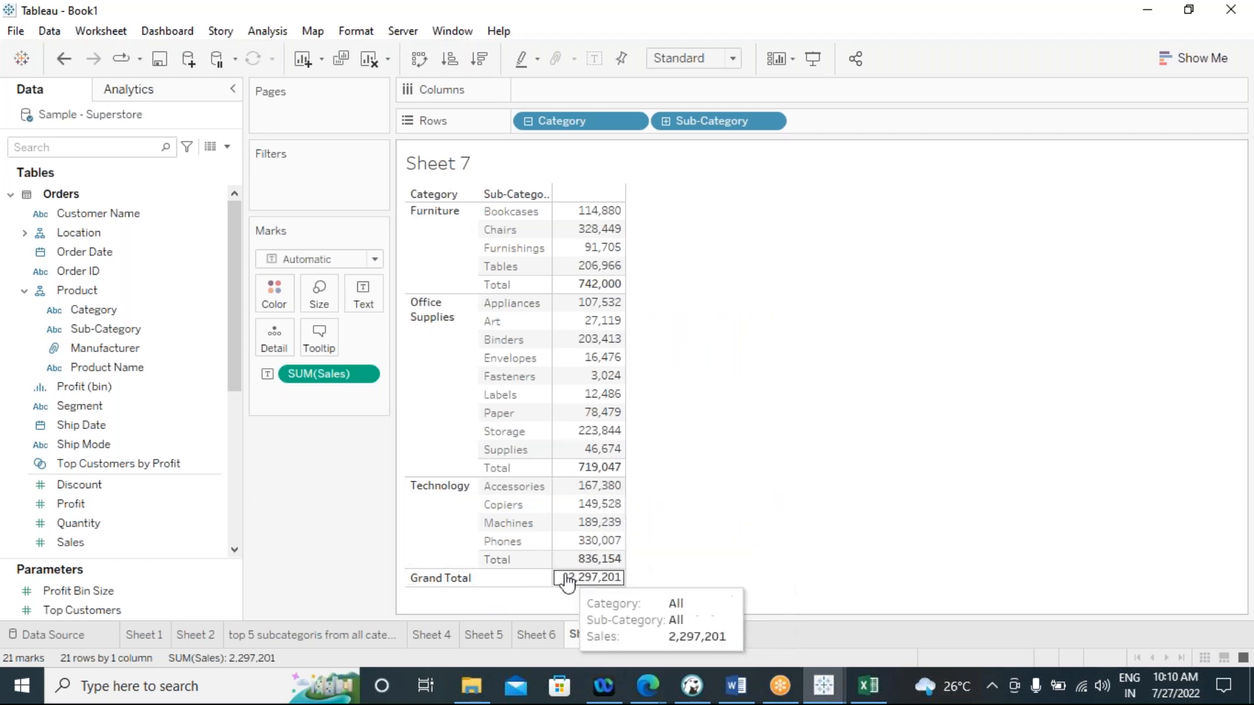
mouse_move(618, 275)
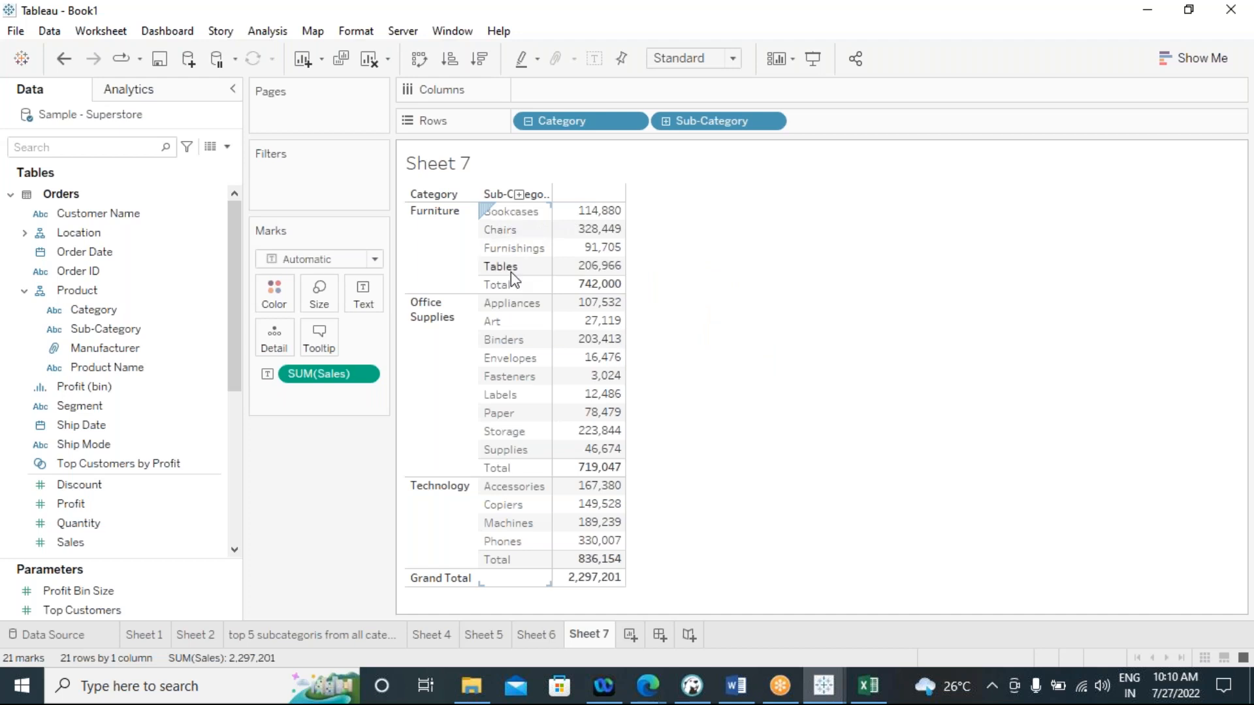
mouse_move(550, 263)
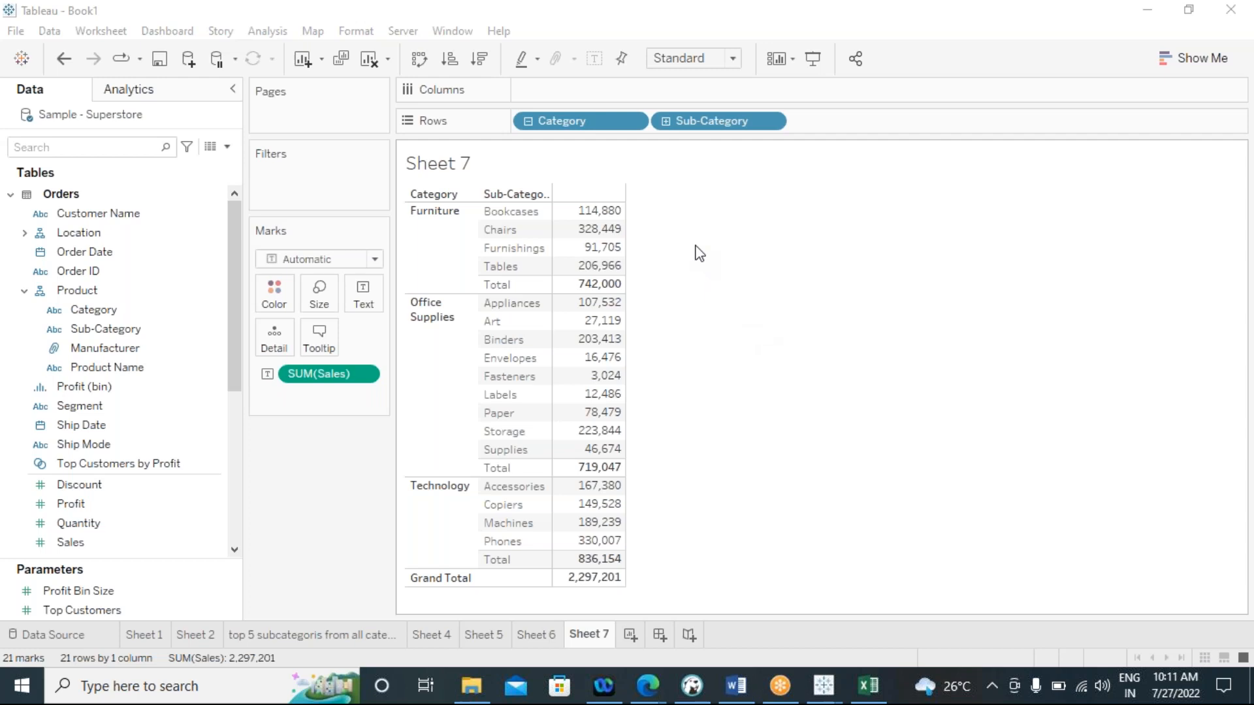
Create a calculated field named "categorysales" on Sheet 7
click(248, 30)
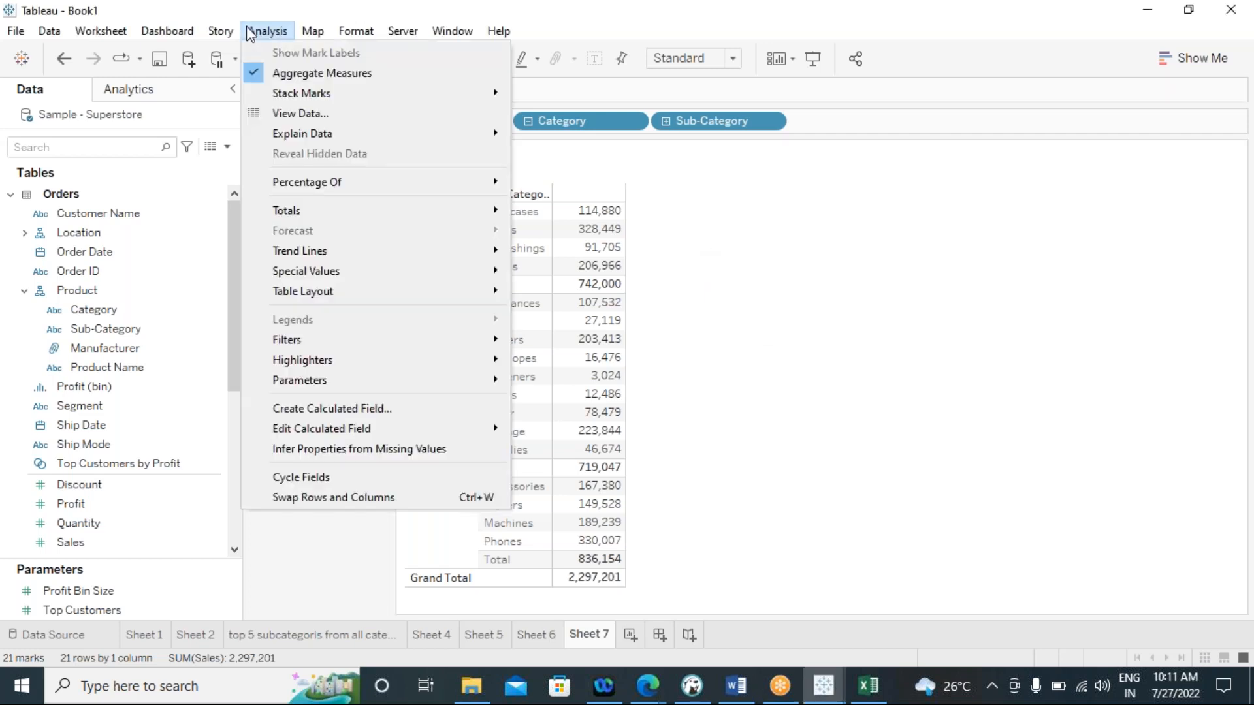
click(350, 409)
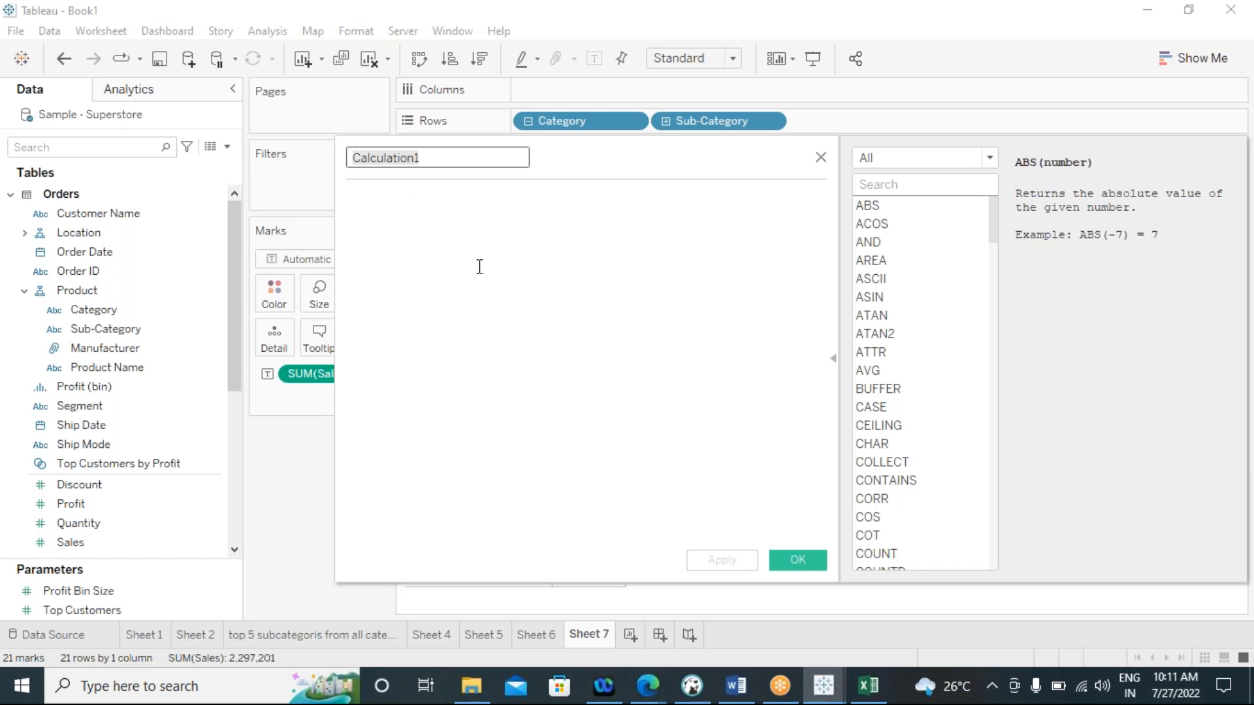
text(cate)
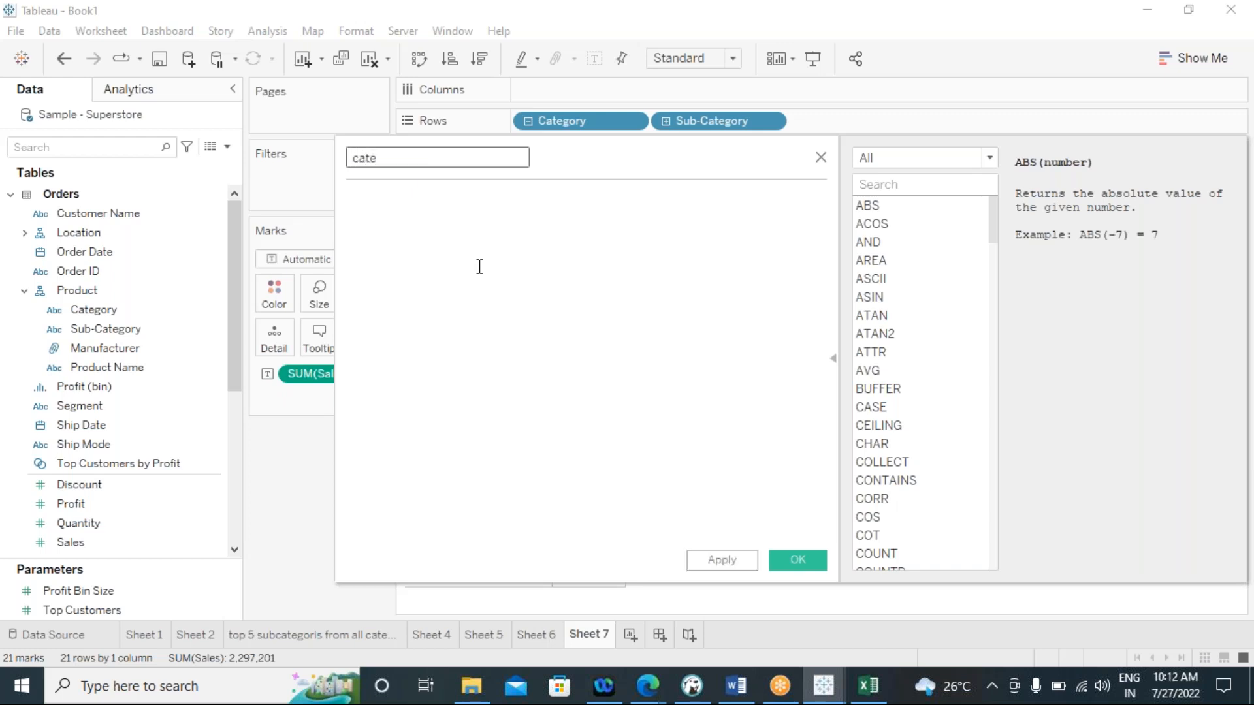
text(gorysales)
click(1223, 345)
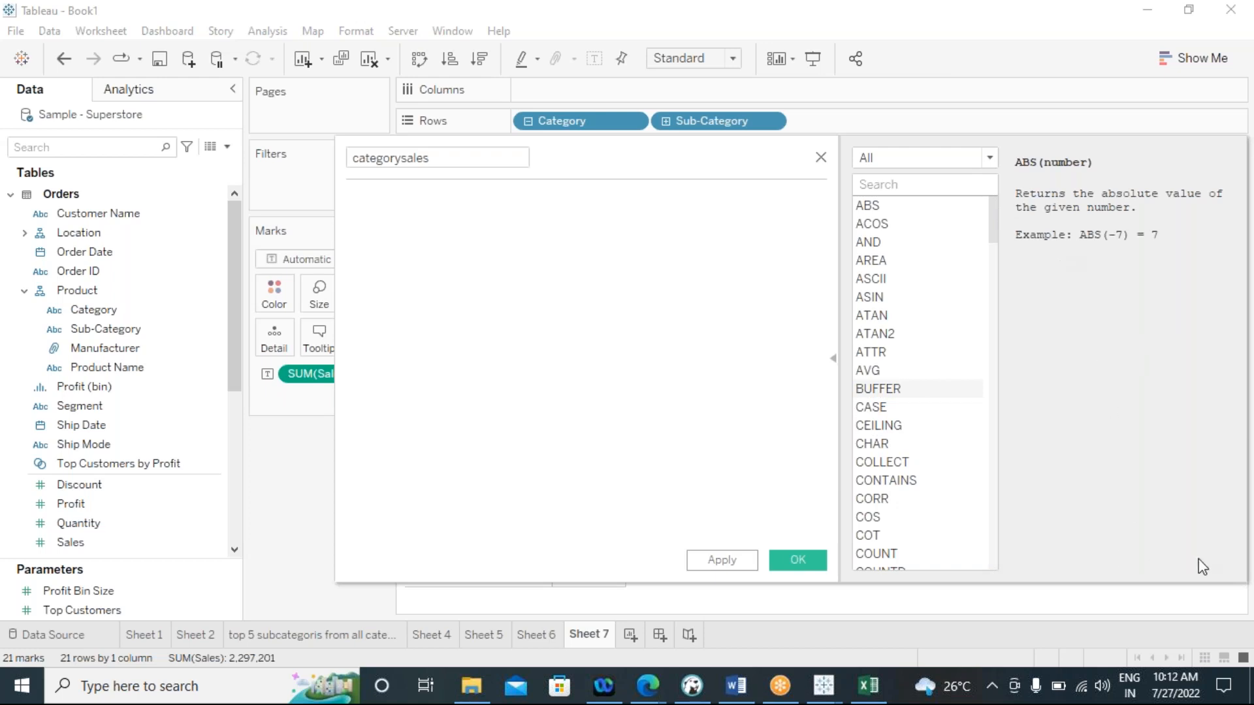
click(567, 372)
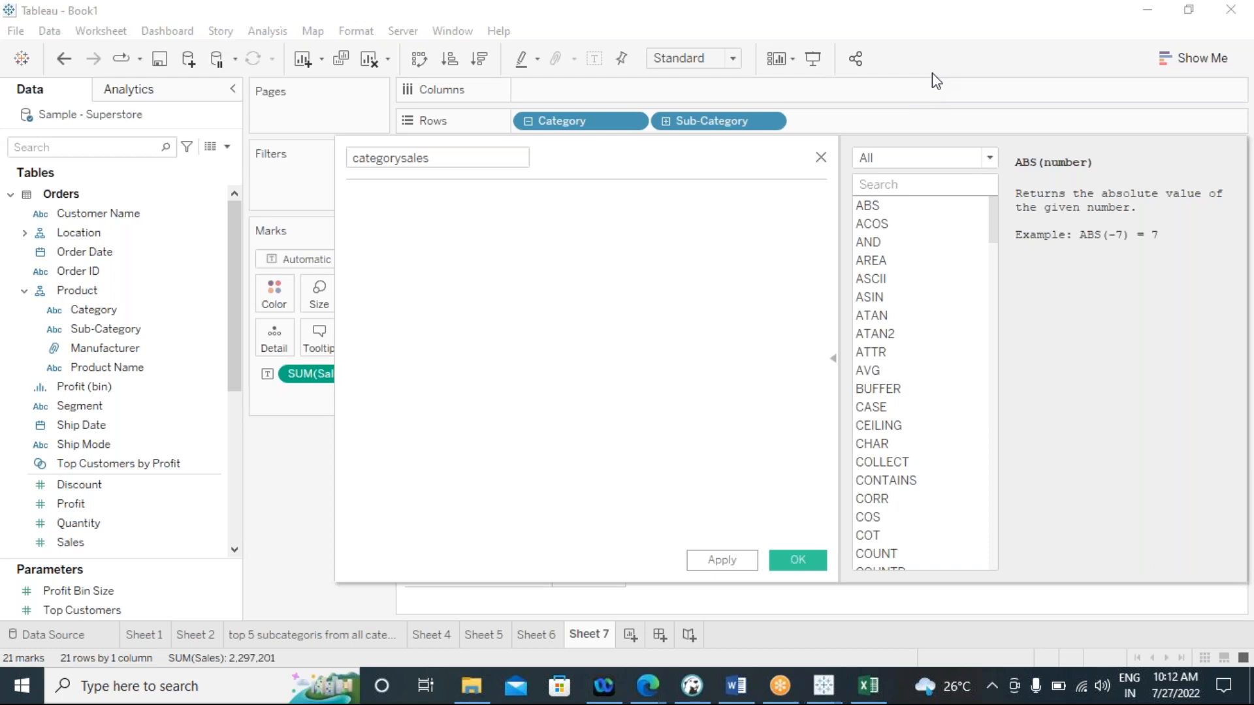
Start the categorysales formula with a FIXED expression on the Category field, moving the calculation editor clear of the table
click(432, 159)
key(Tab)
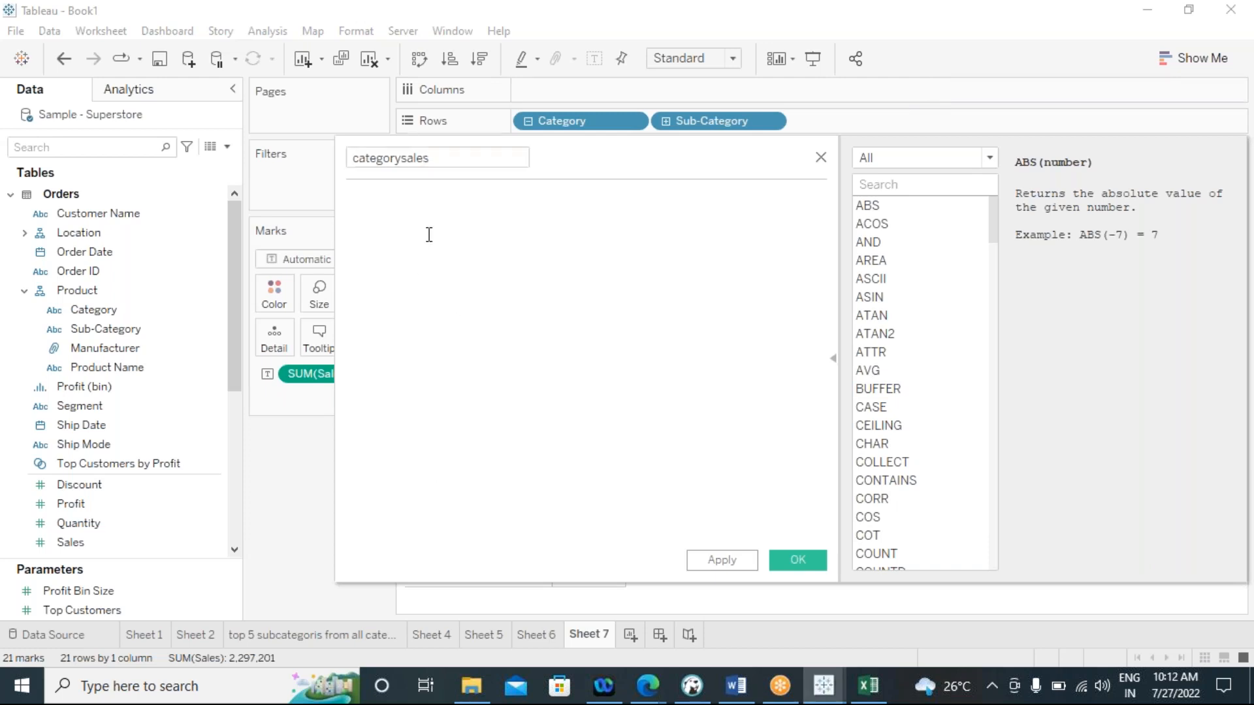
text(fi)
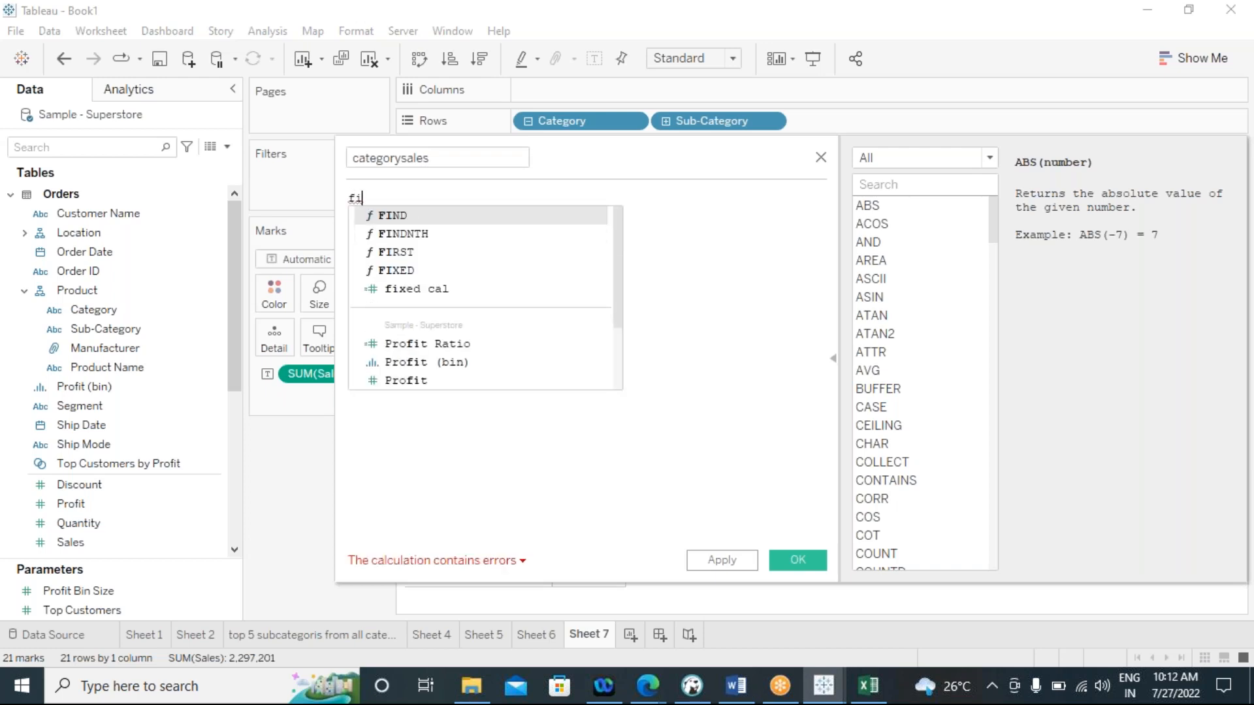
click(387, 272)
drag(590, 159, 928, 174)
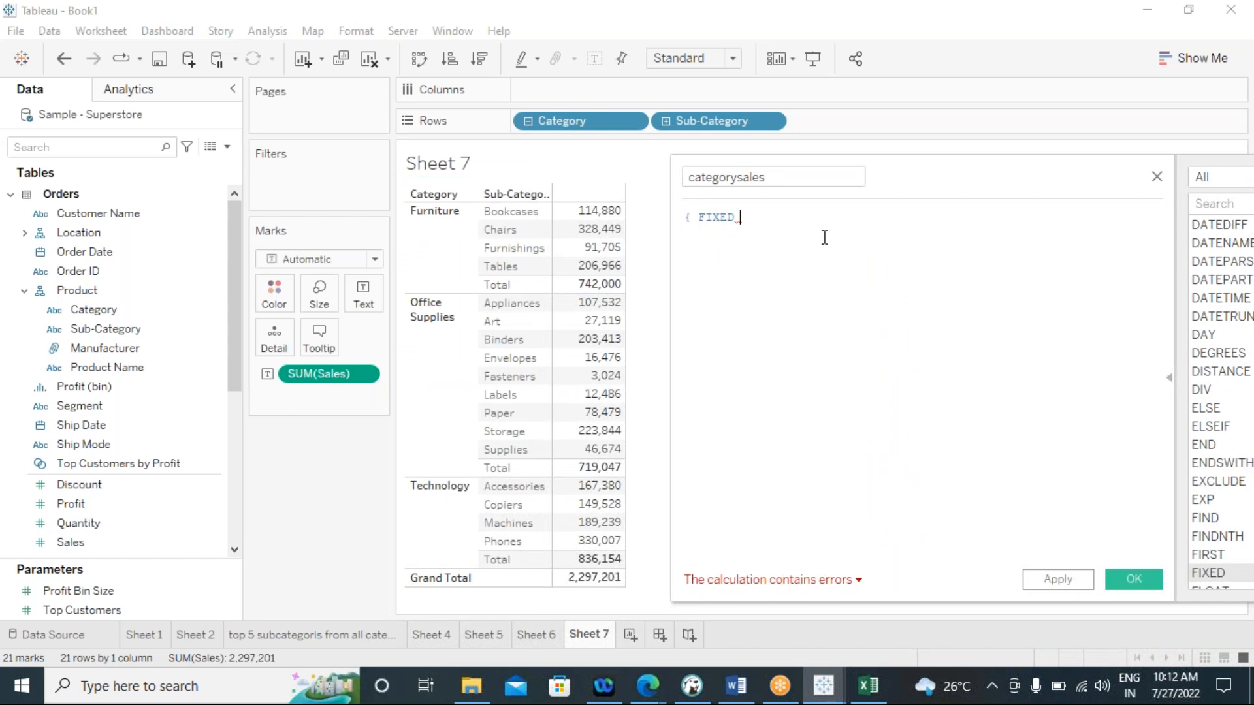
text(cate)
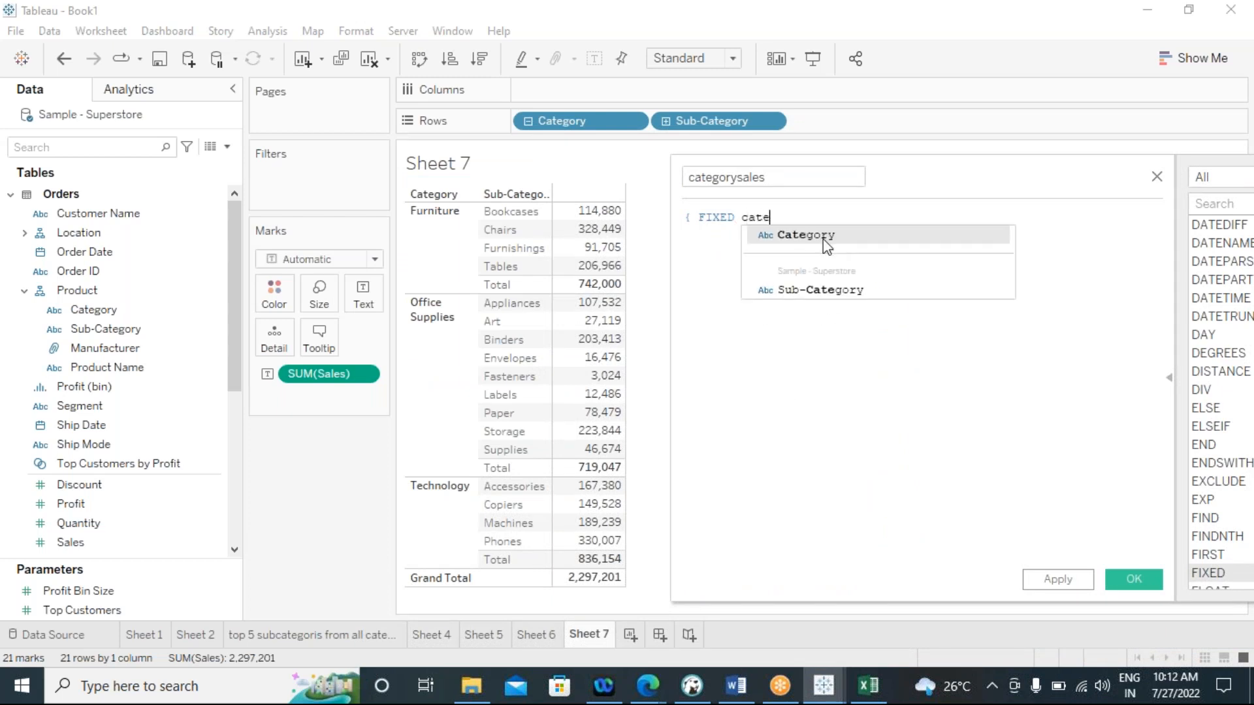
key(Return)
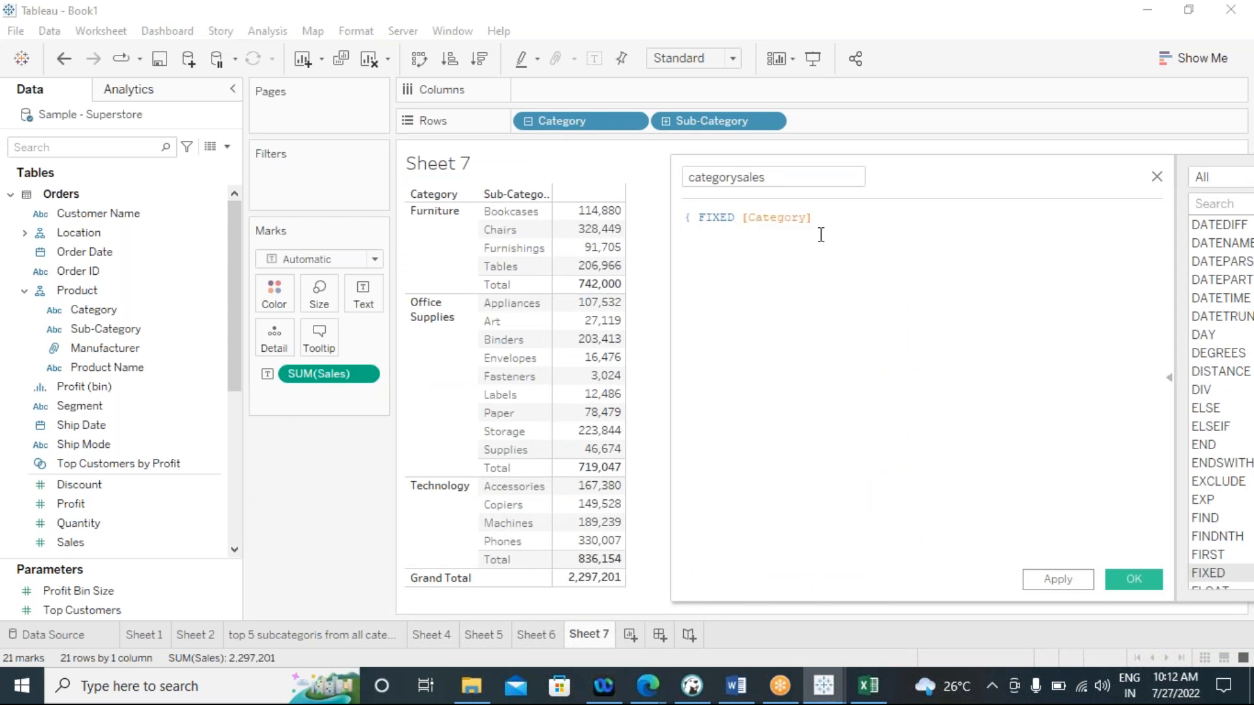
Complete the formula as { FIXED [Category]: SUM([Sales])}, then apply and save the calculated field
text(:)
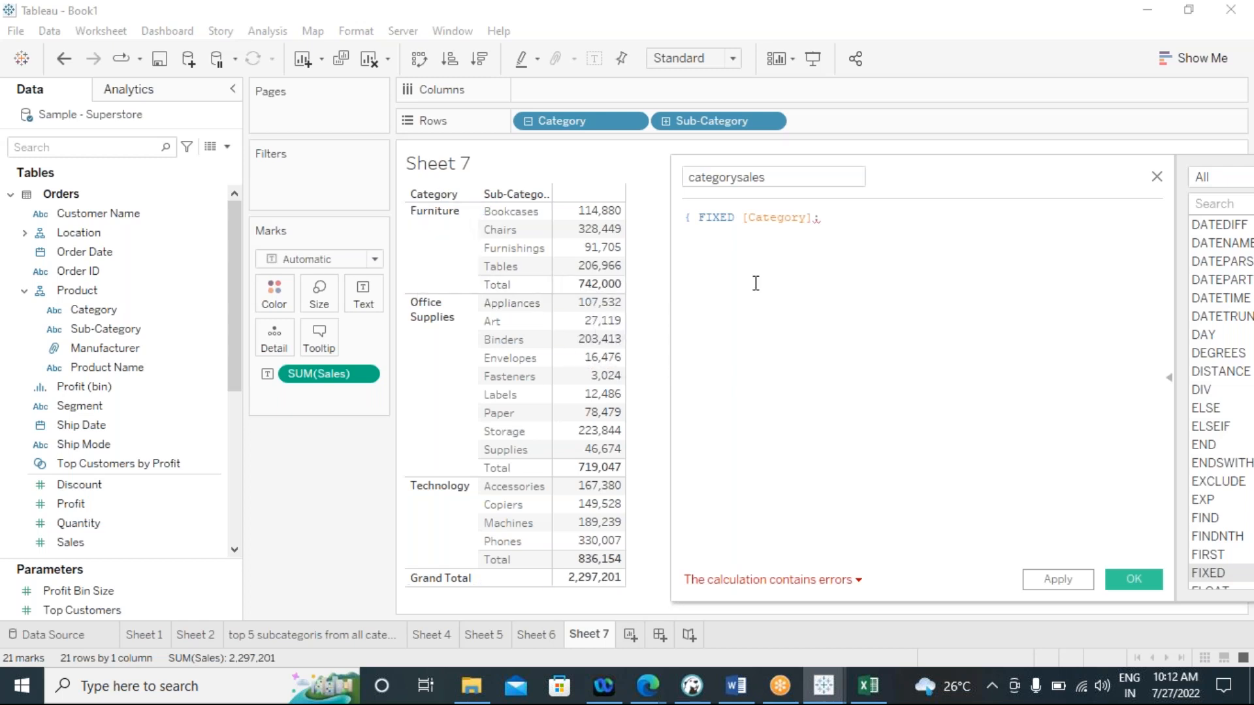
drag(742, 219, 814, 224)
click(832, 220)
key(BackSpace)
text(: su)
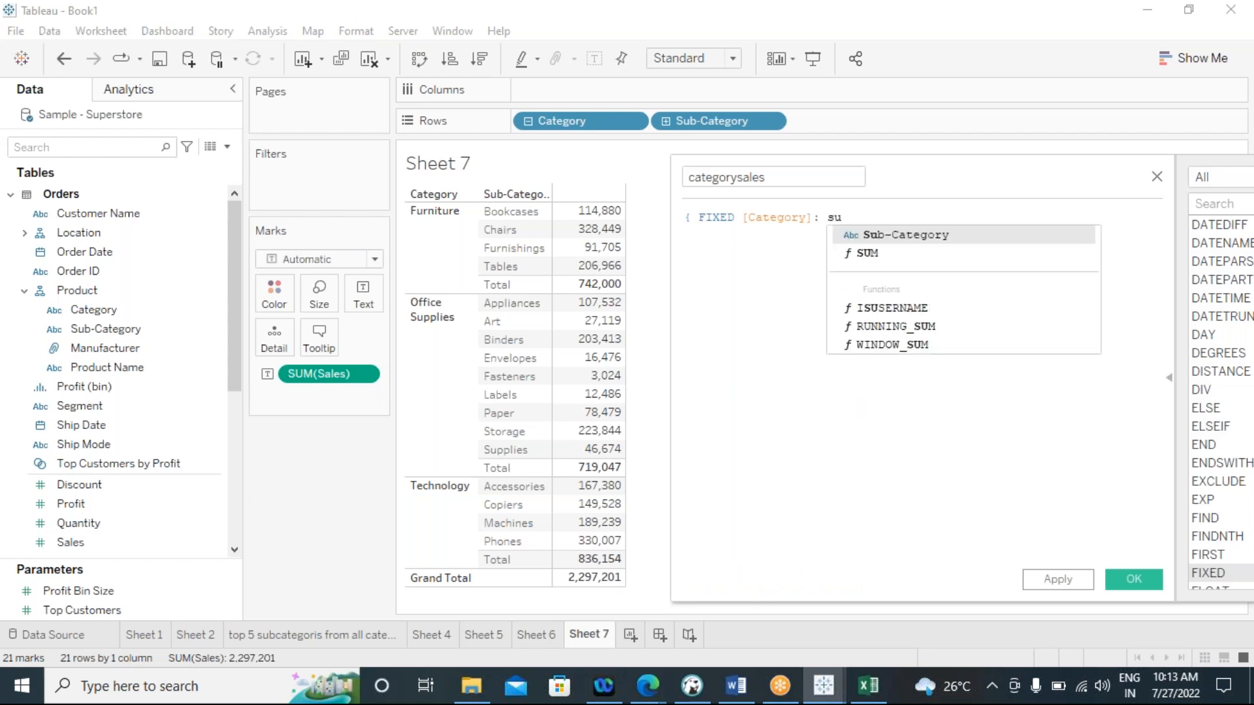
double_click(860, 253)
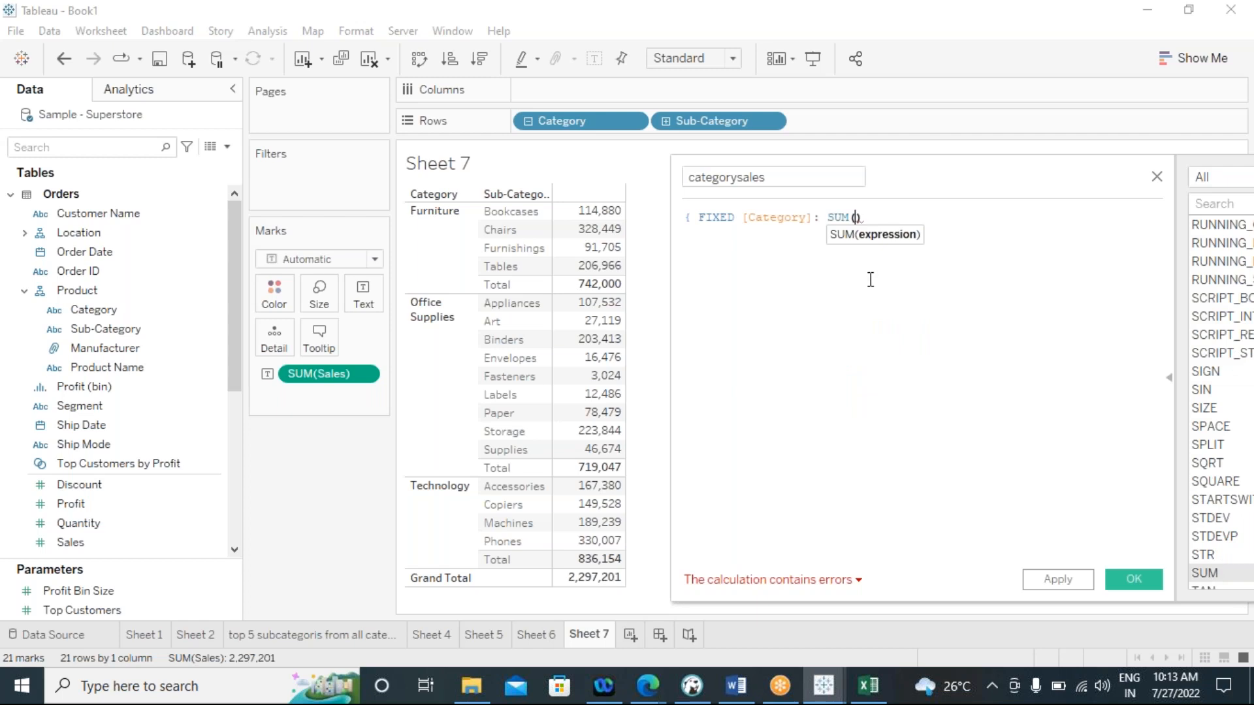
text(sa)
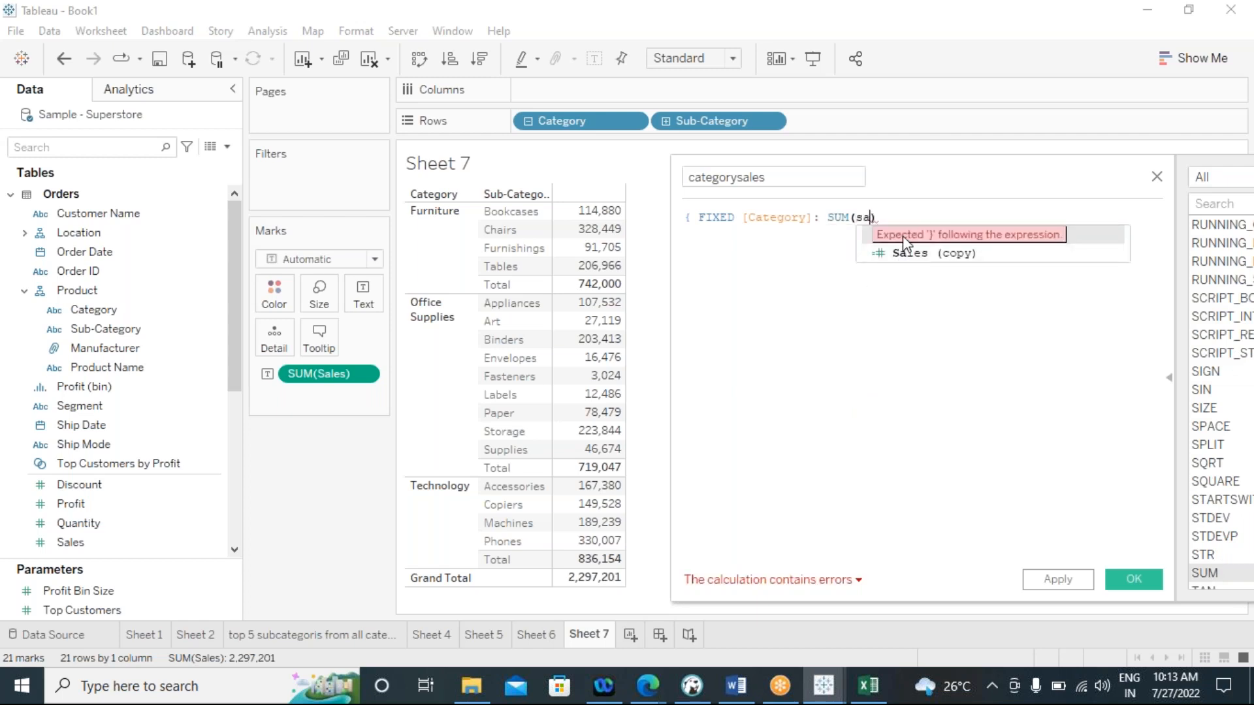
click(866, 236)
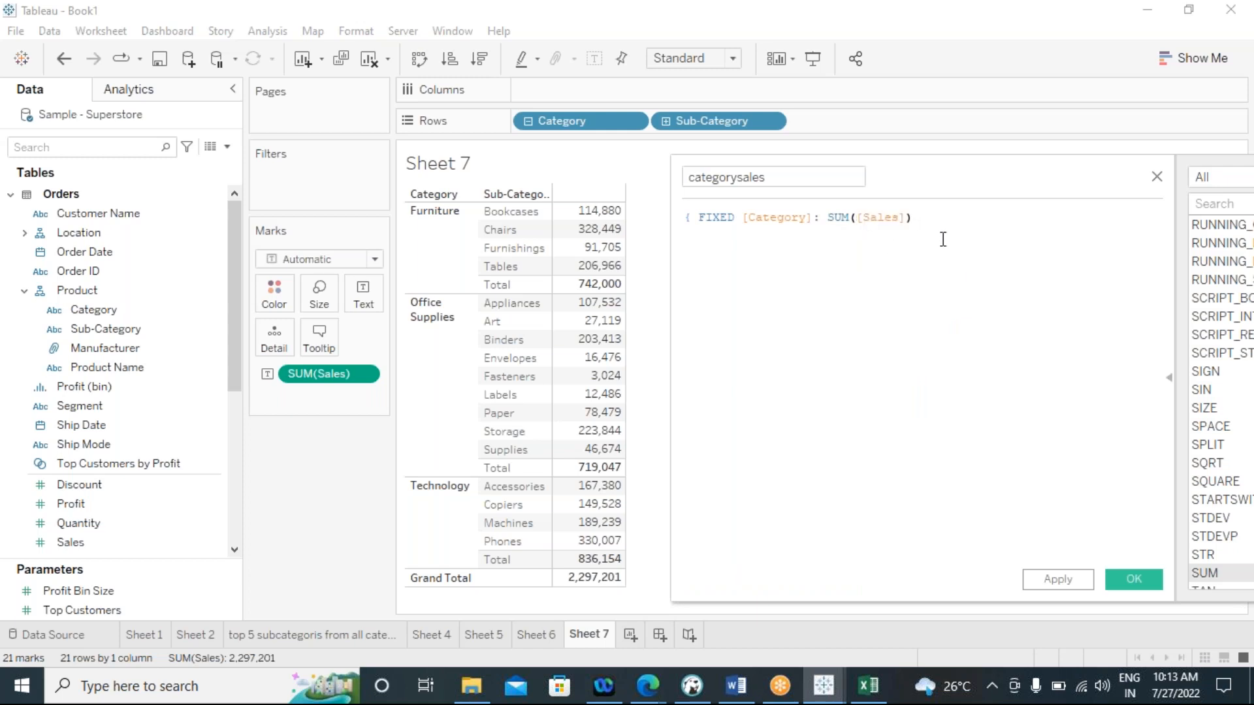
text())
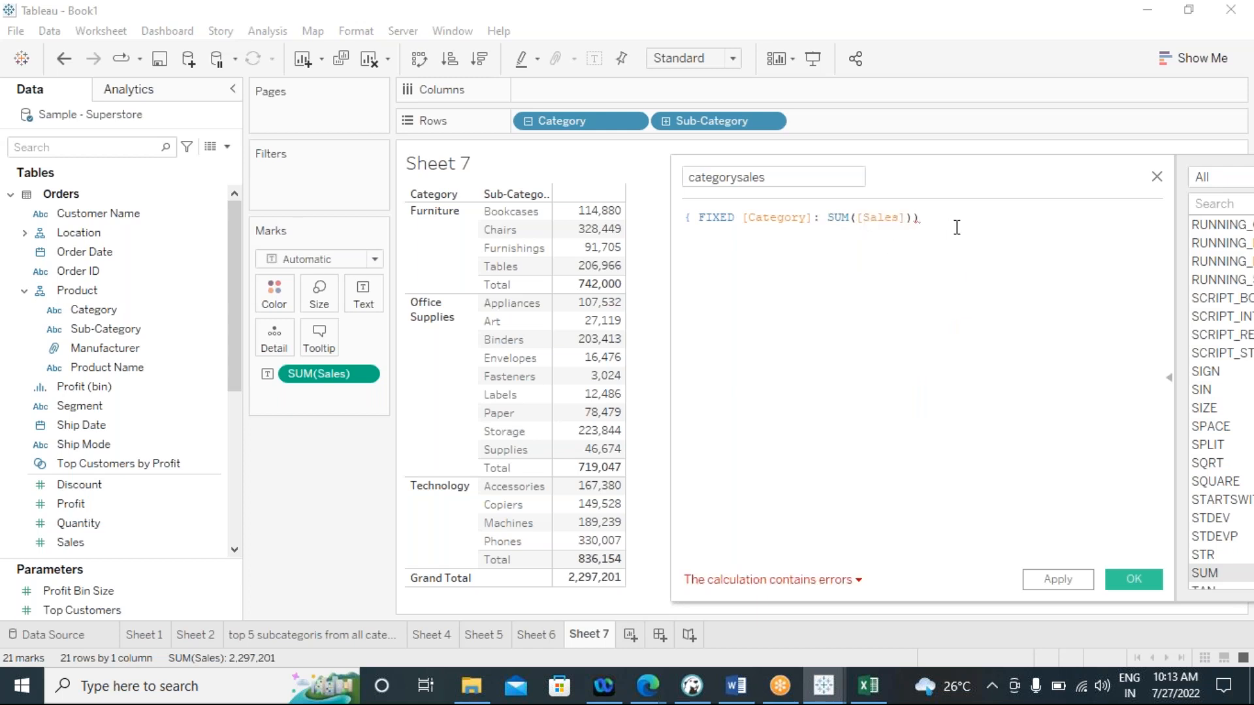
key(BackSpace)
text(})
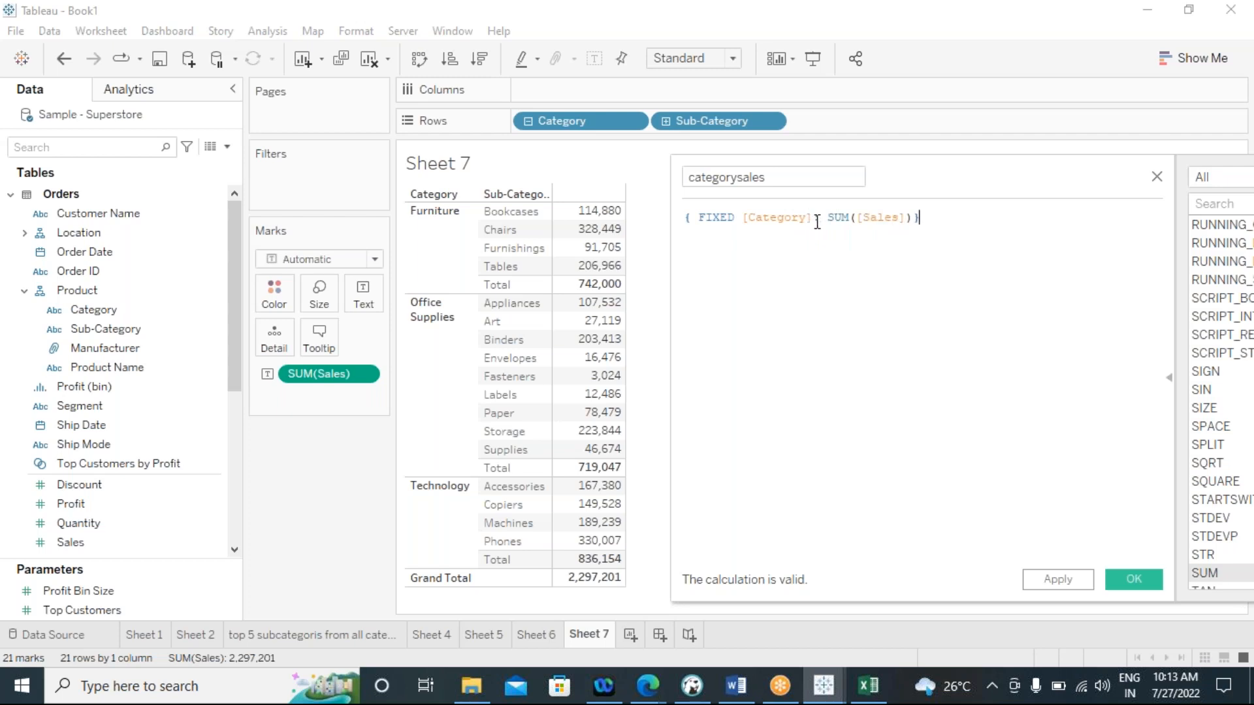
drag(808, 219, 761, 220)
click(1058, 579)
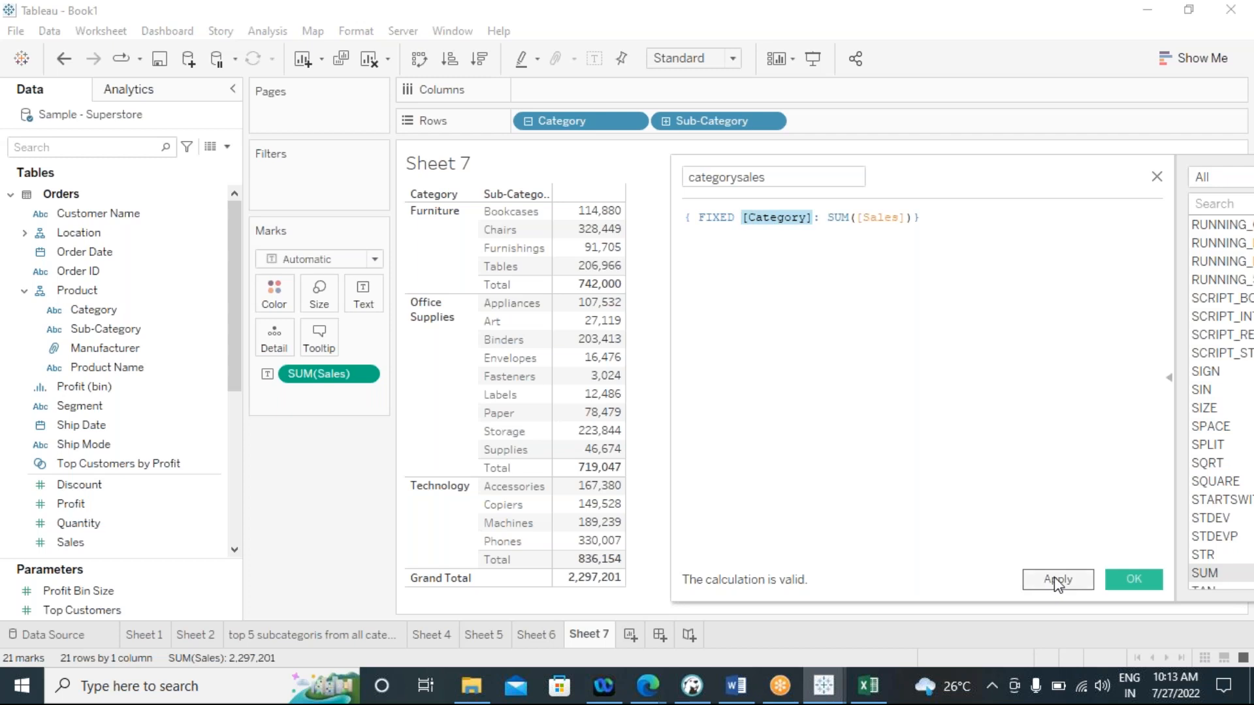
click(1138, 583)
Add categorysales to the Sheet 7 table and lay it out as a text table with its own column beside Sales
drag(96, 495, 365, 297)
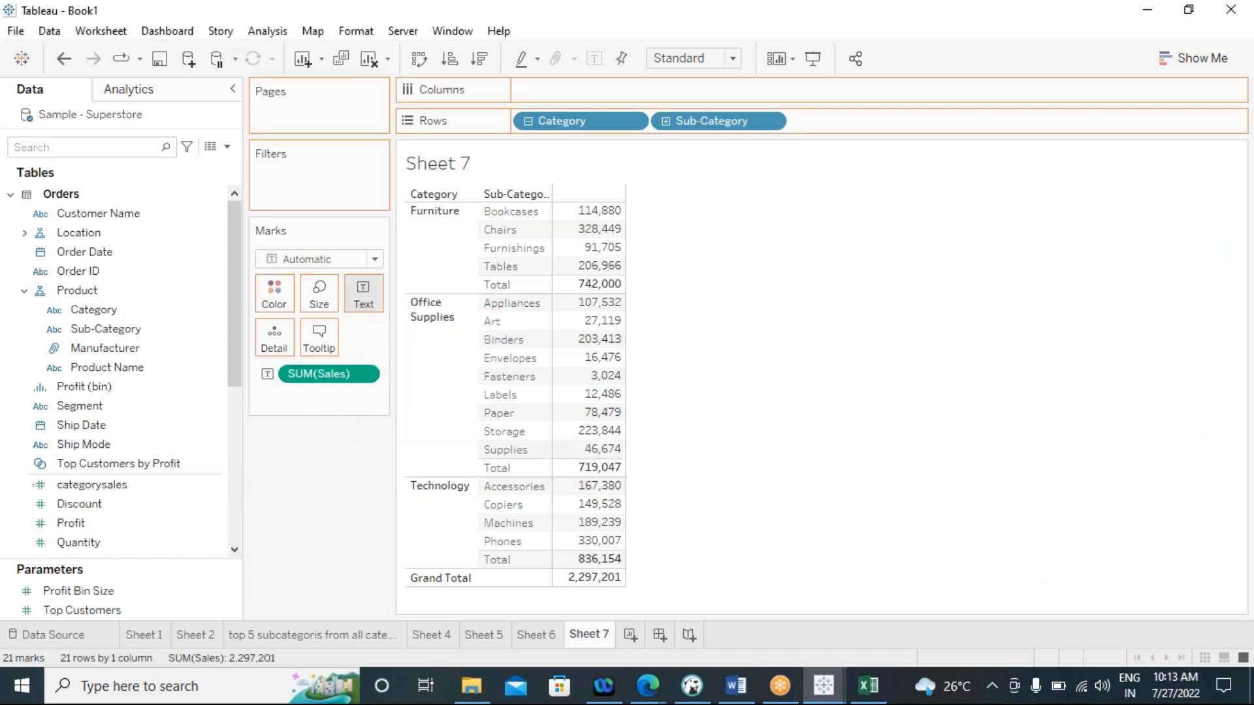
click(1186, 58)
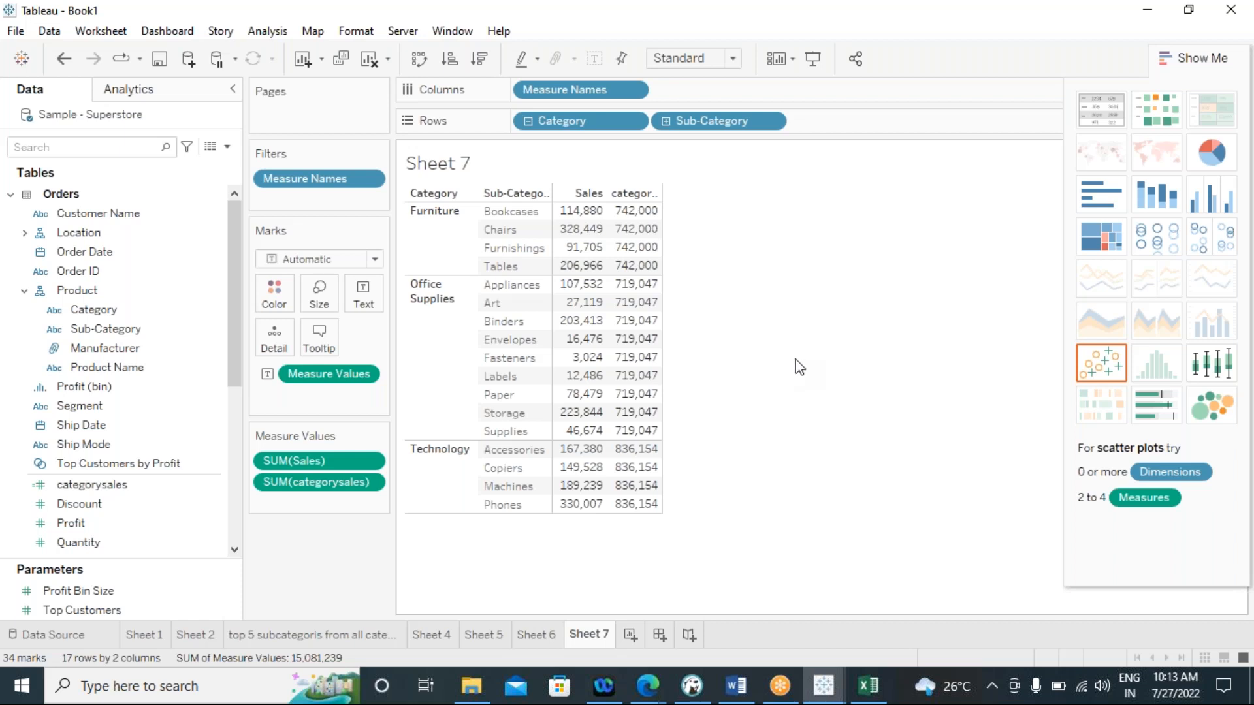
click(1201, 60)
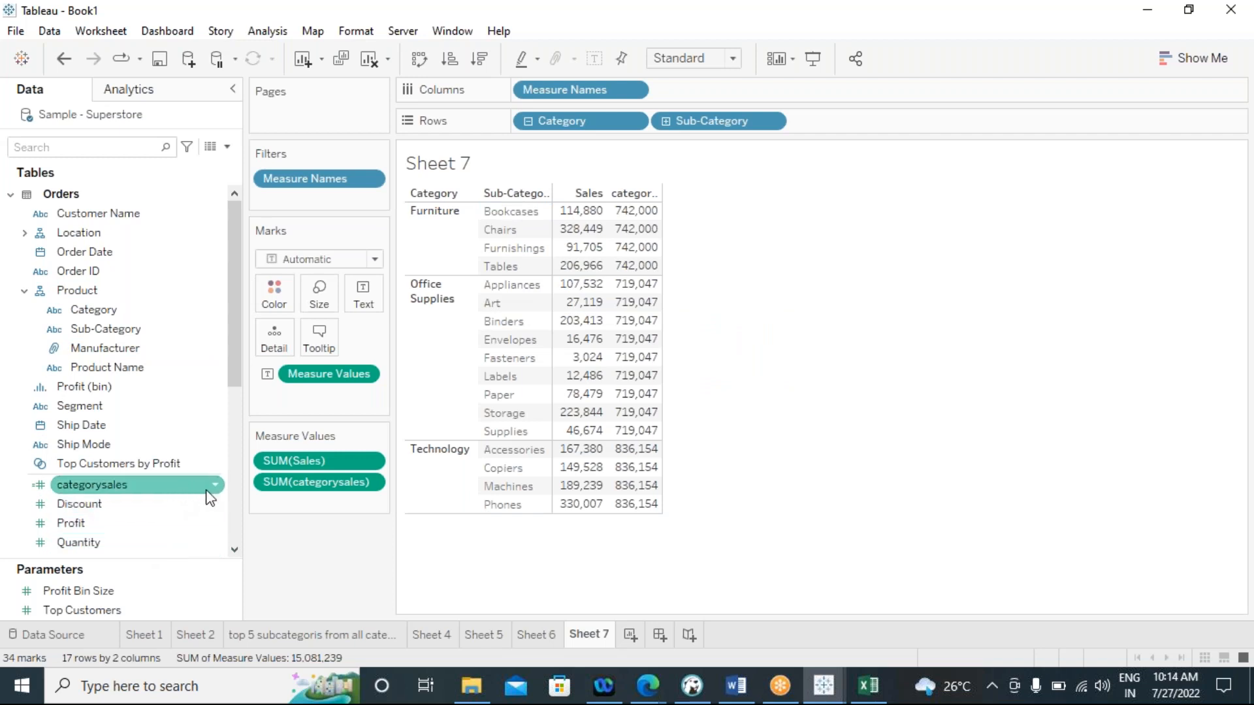
Reopen the categorysales calculation and examine the Category dimension in its FIXED expression, leaving the formula as it is
click(212, 489)
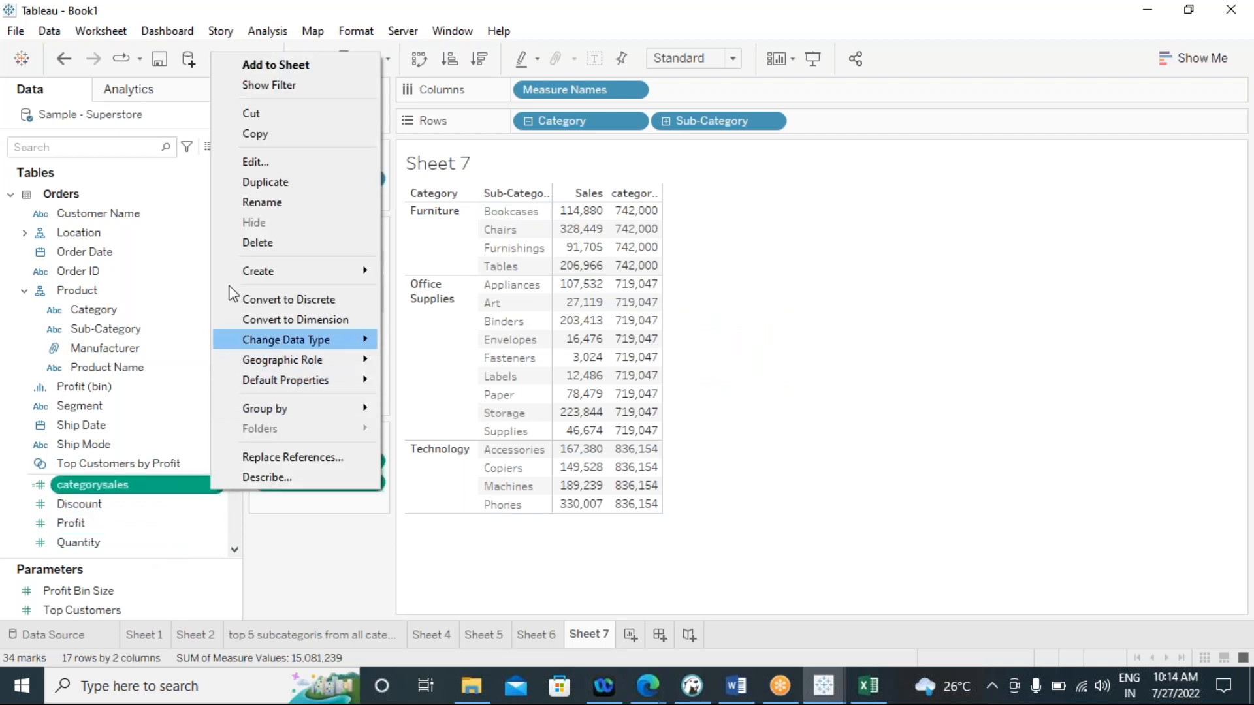
click(251, 162)
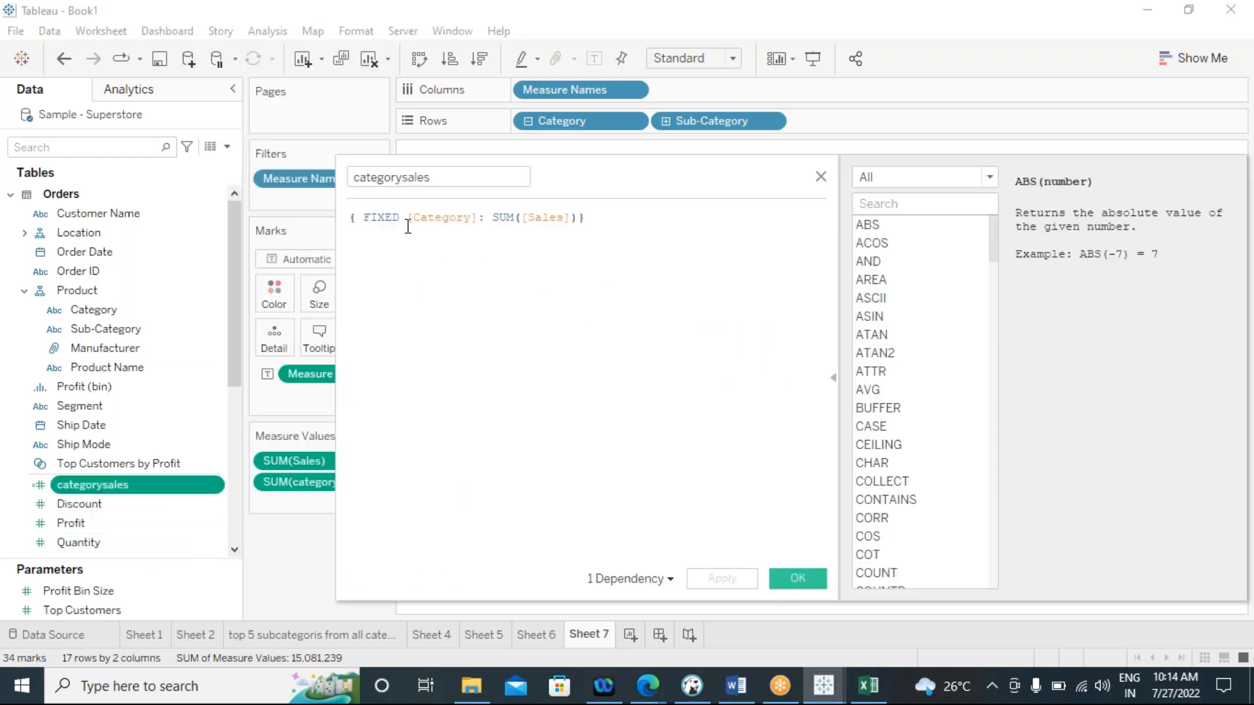
drag(409, 218, 467, 221)
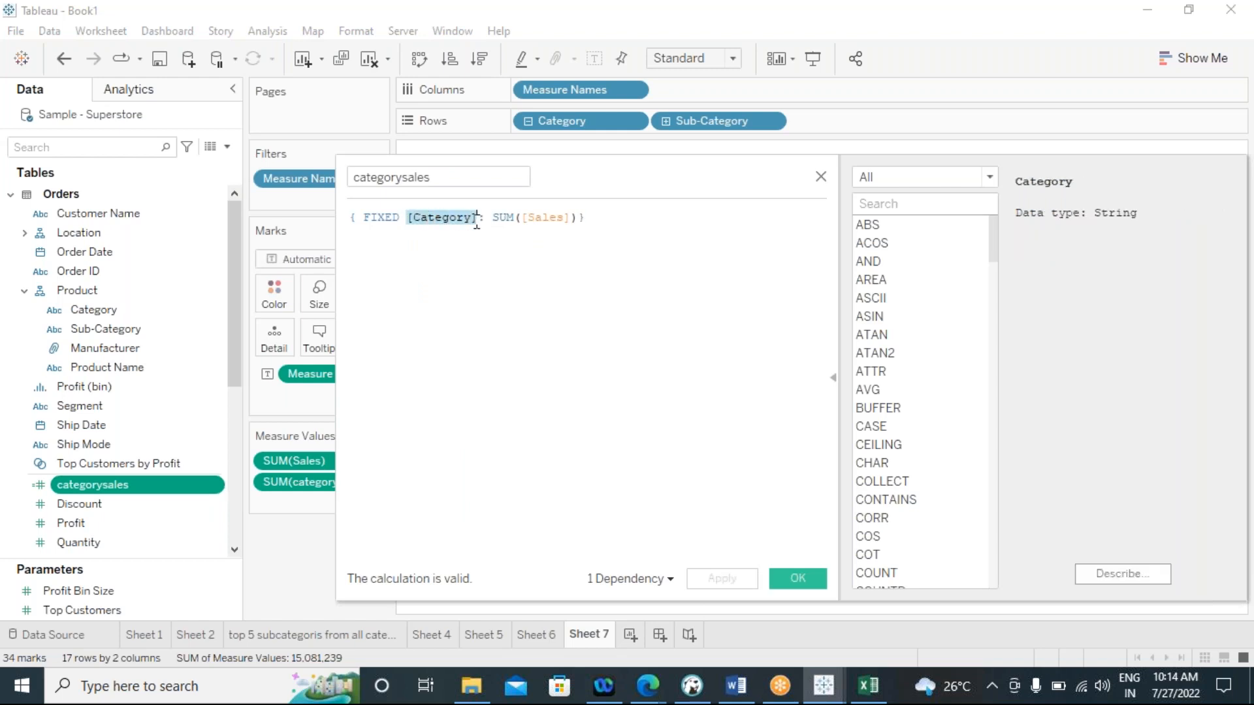
click(485, 220)
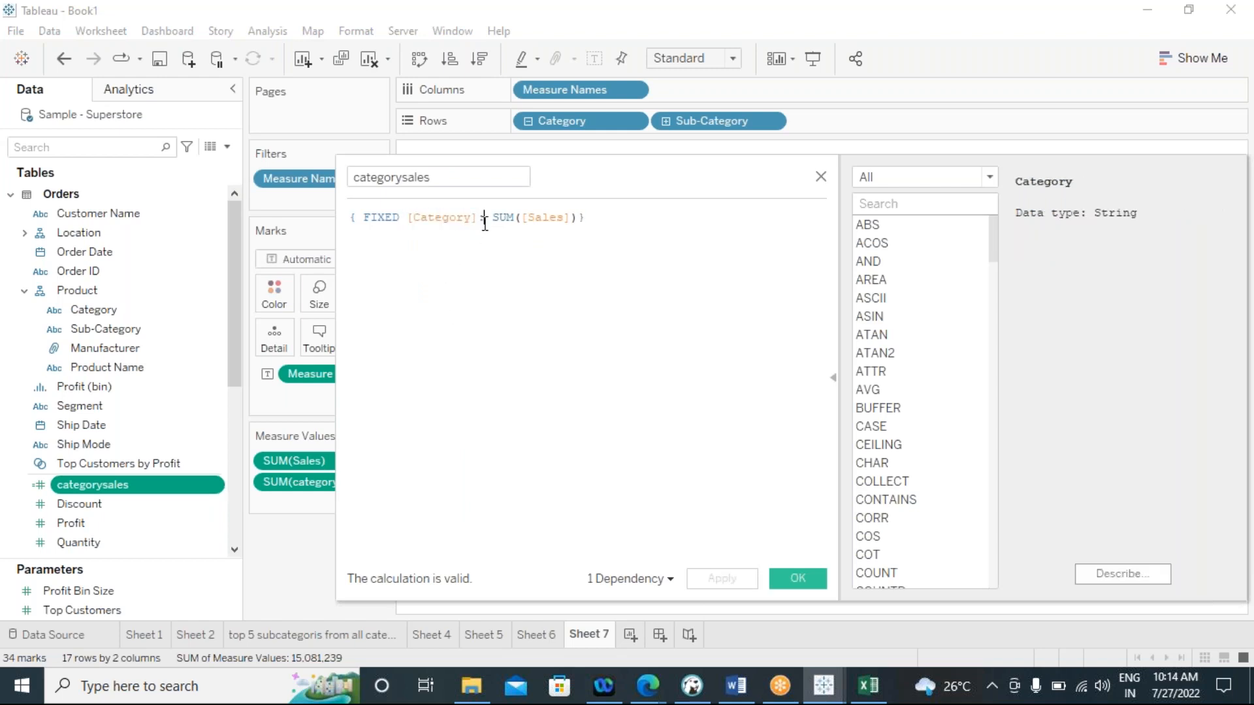
drag(478, 217, 408, 221)
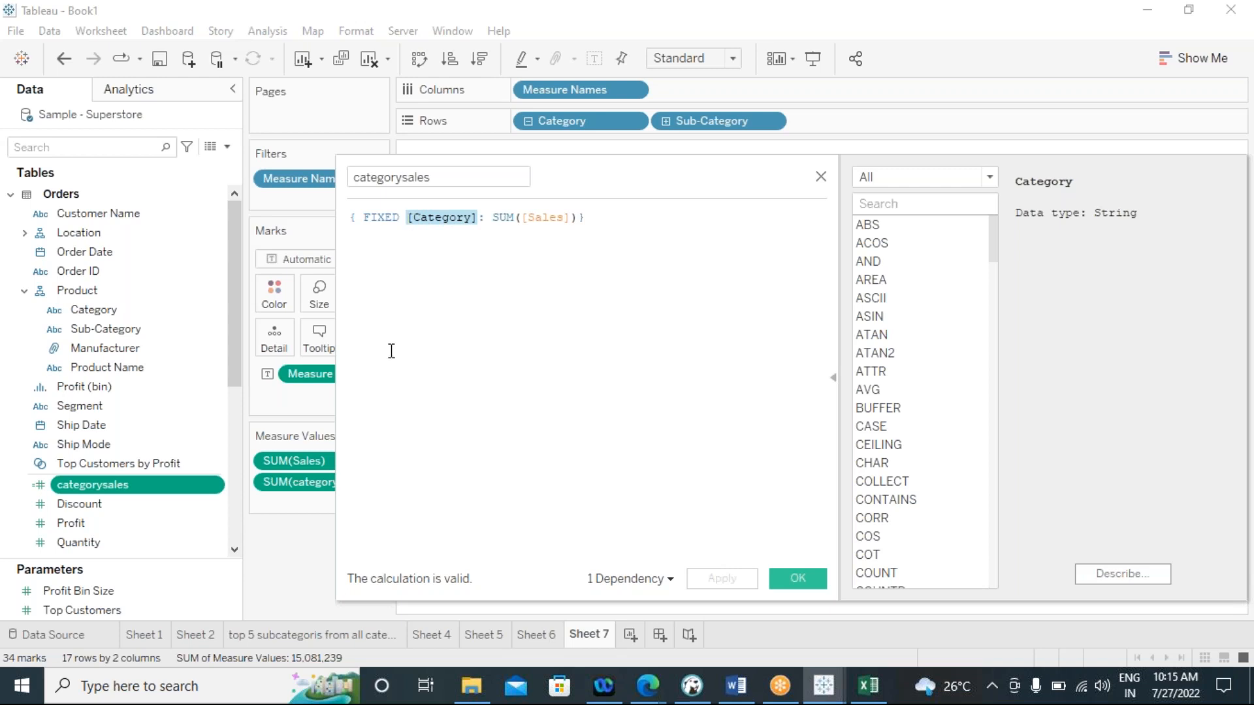
click(794, 580)
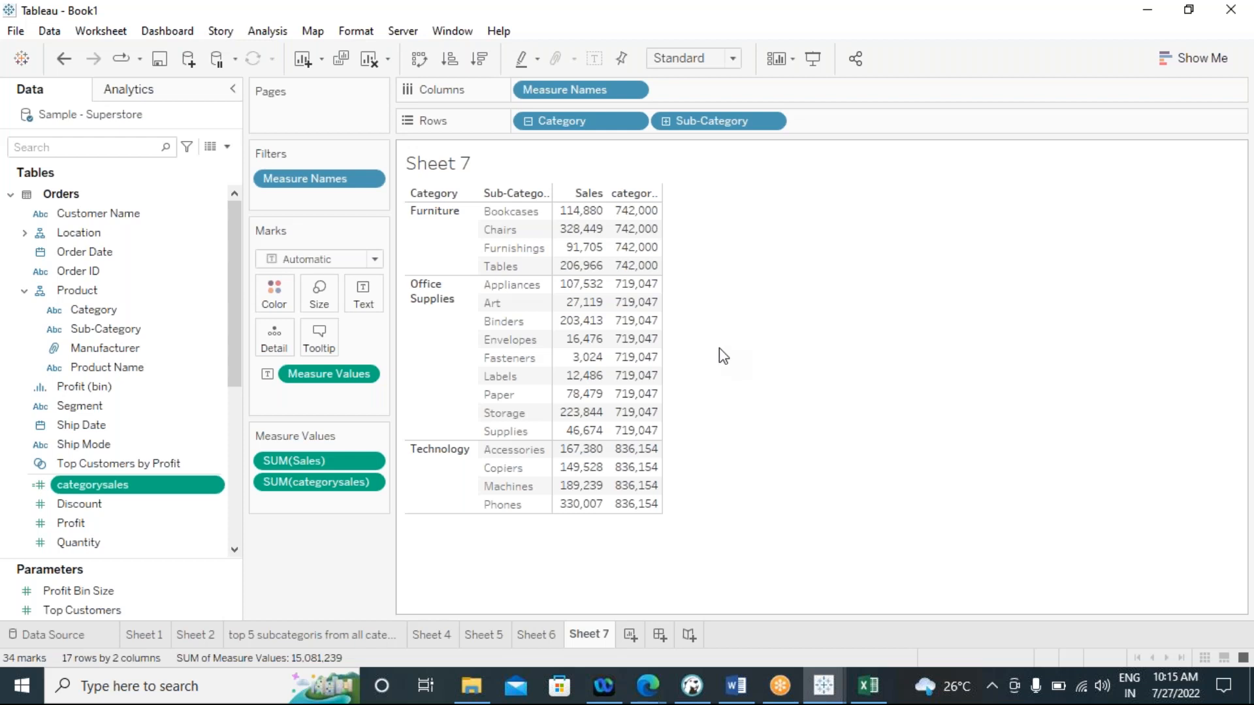
Create a new worksheet listing Sales by Sub-Category
click(629, 634)
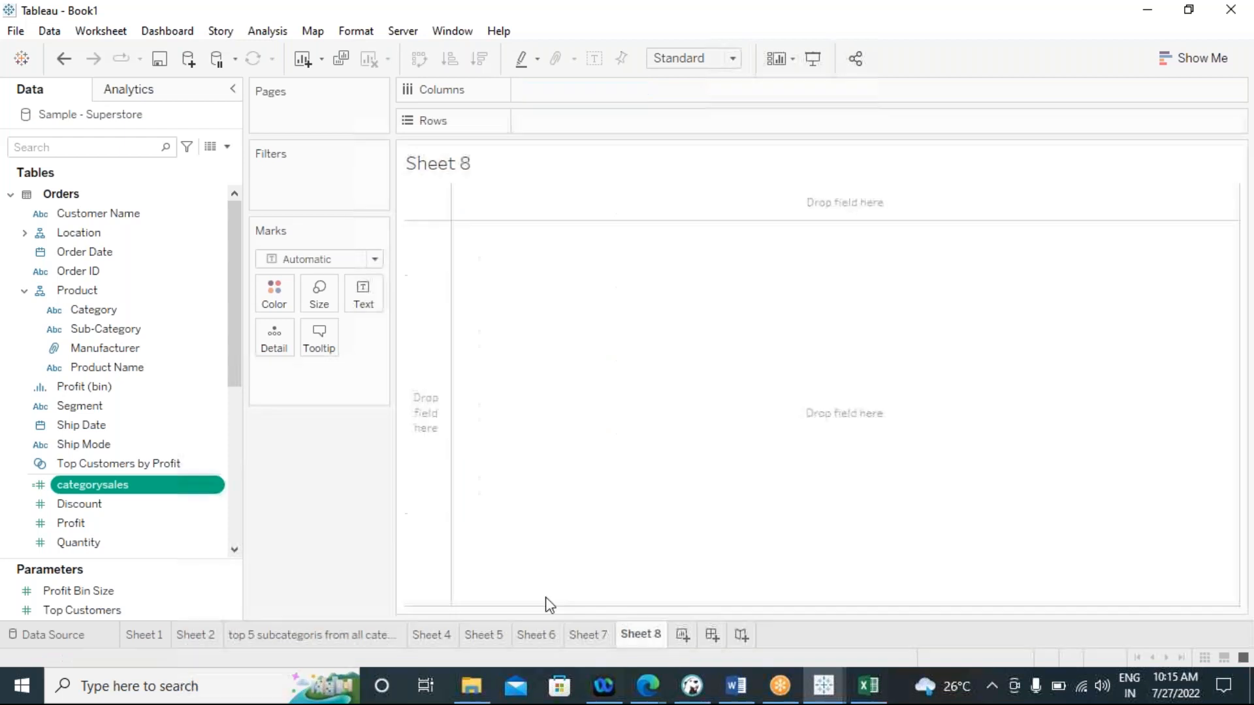
double_click(97, 330)
scroll(116, 546, down, 3)
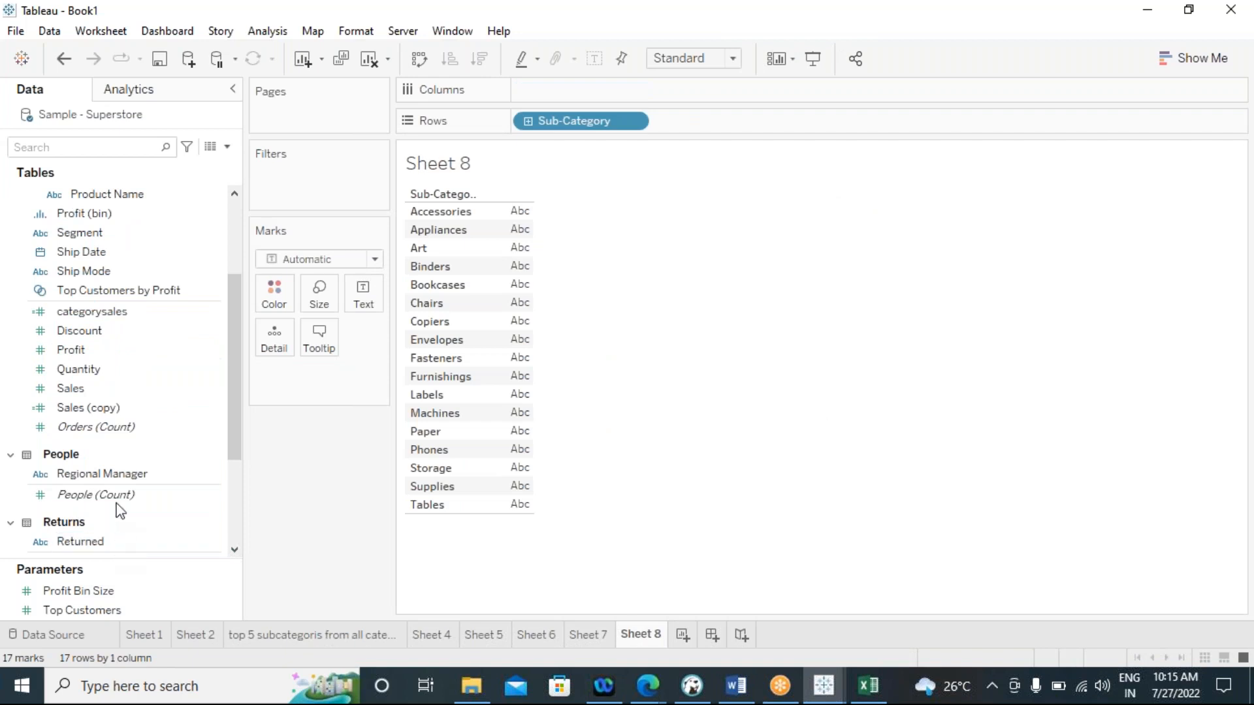
double_click(93, 390)
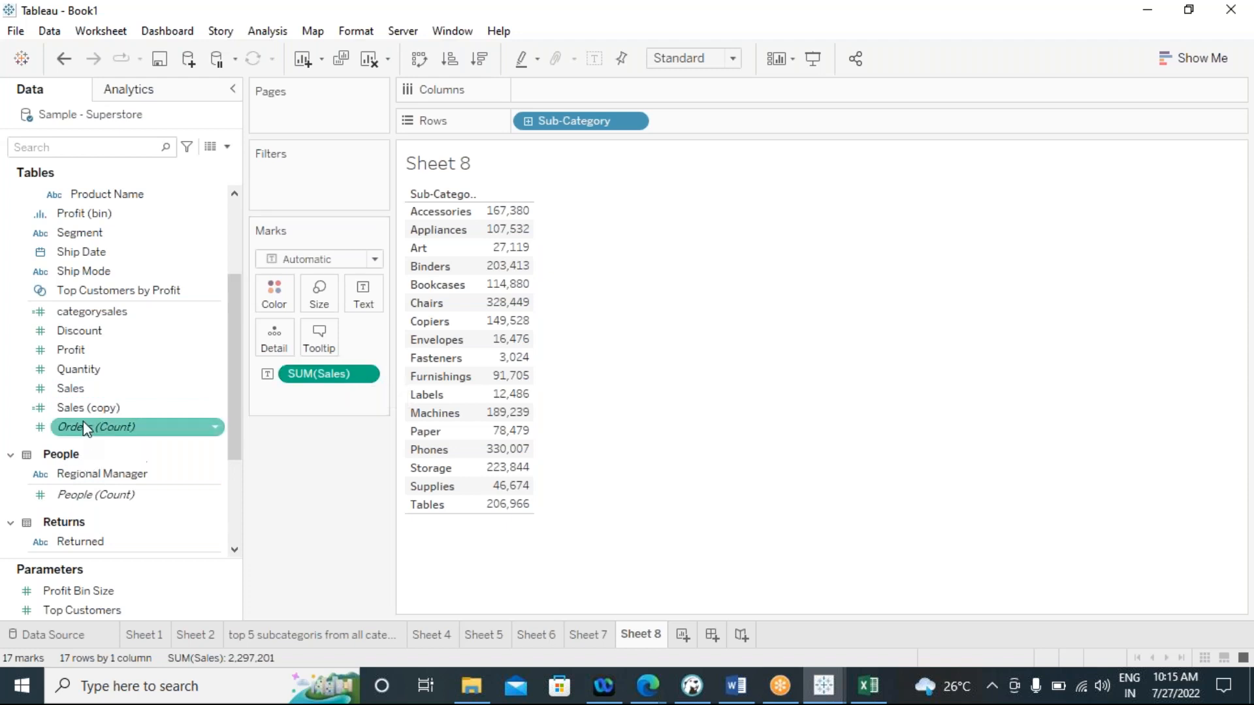
Add Sales (copy) to the Sub-Category table and arrange both measures as separate columns in a text table
drag(90, 408, 363, 293)
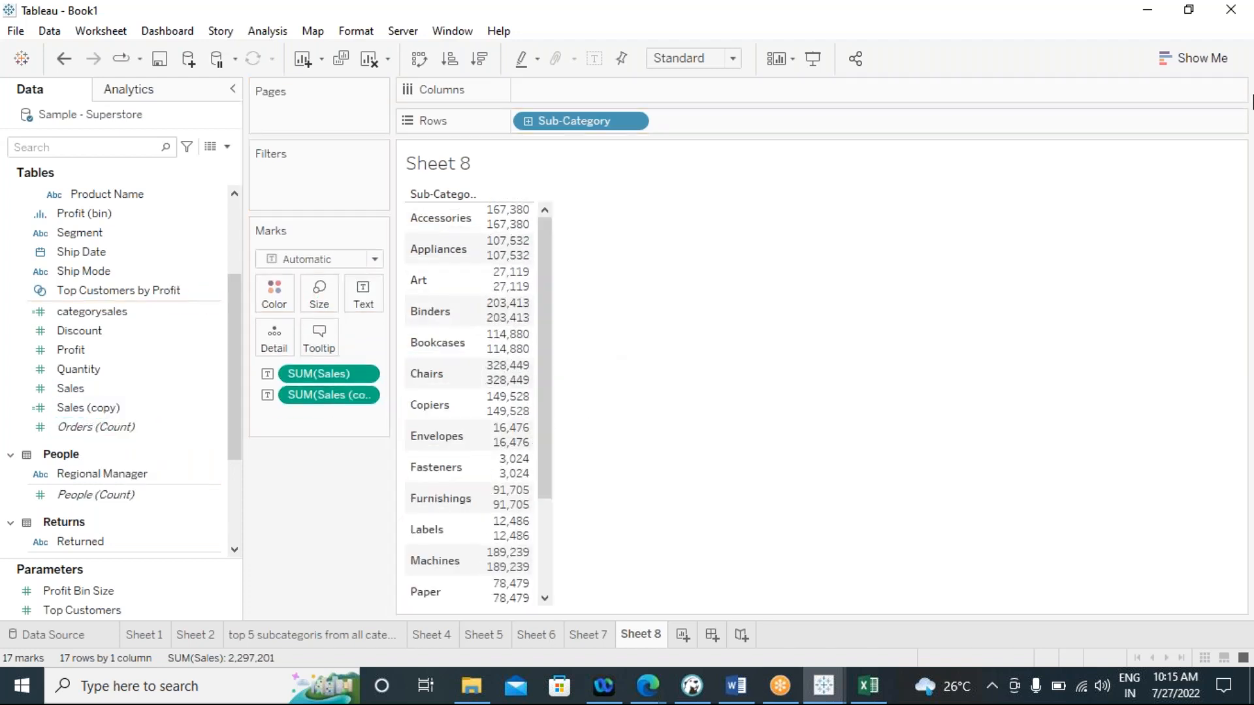
click(1196, 60)
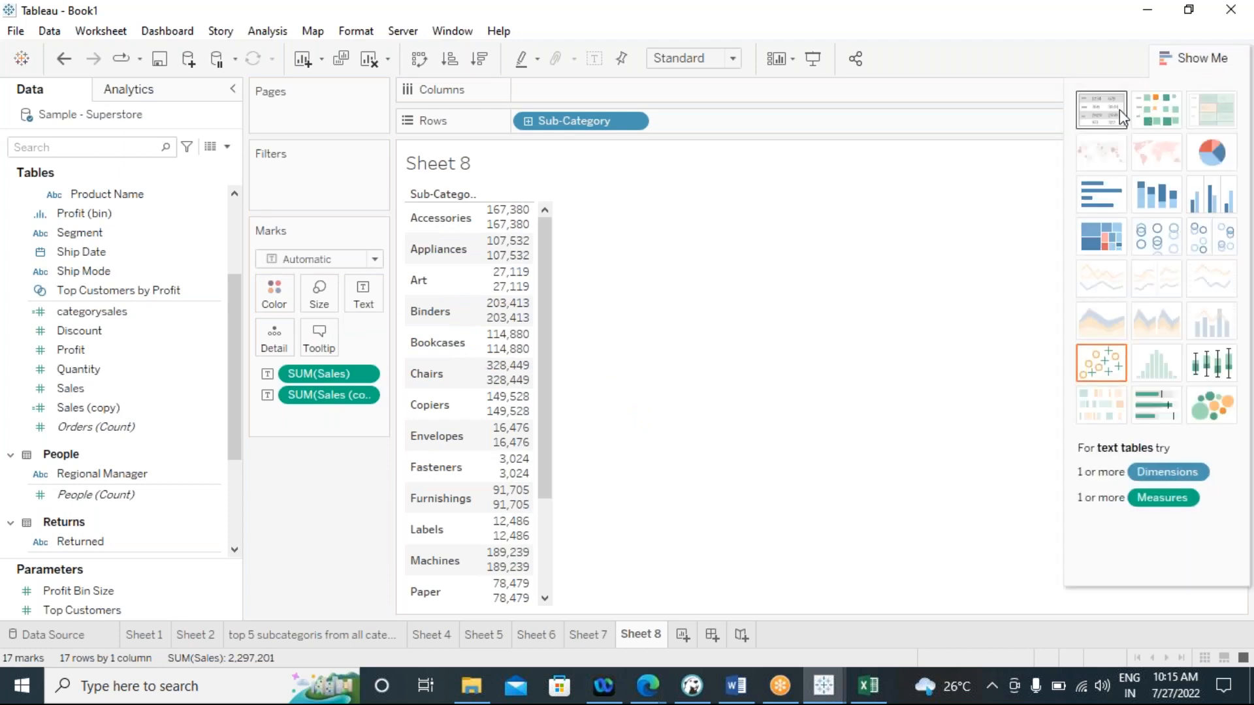
click(1101, 108)
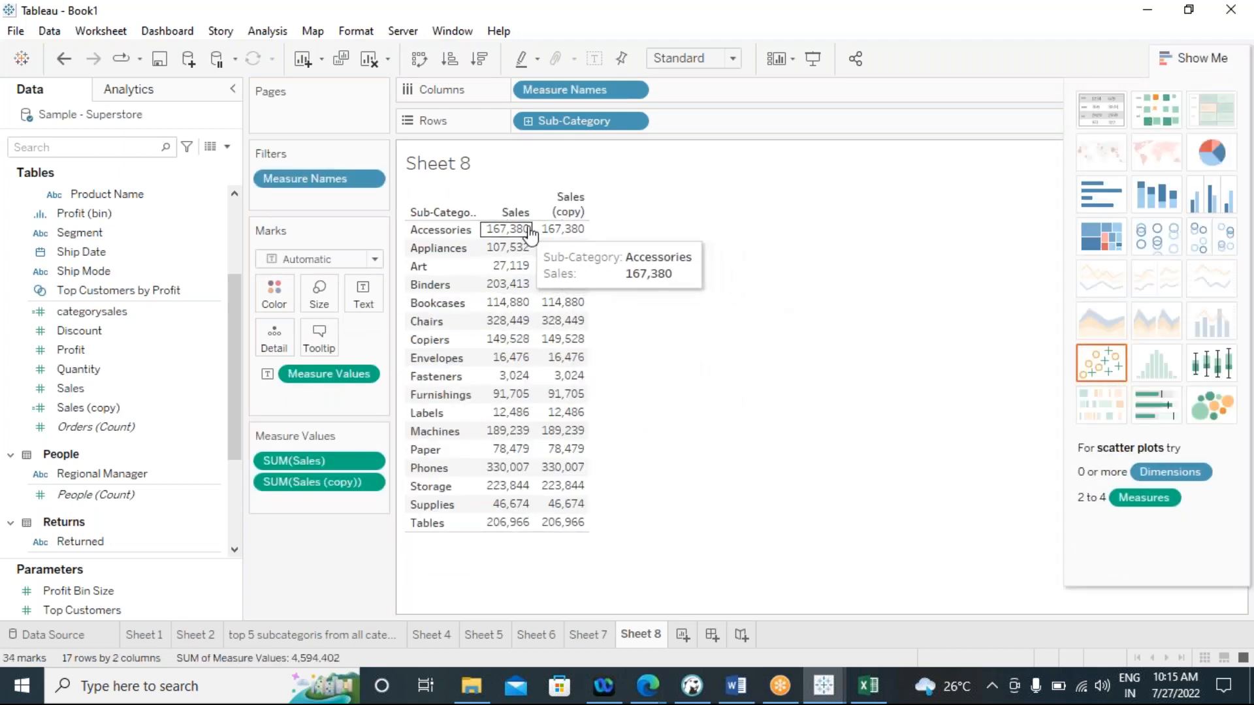
Apply the Percent of Total quick table calculation to the Sales (copy) measure and close the chart type chooser
click(370, 483)
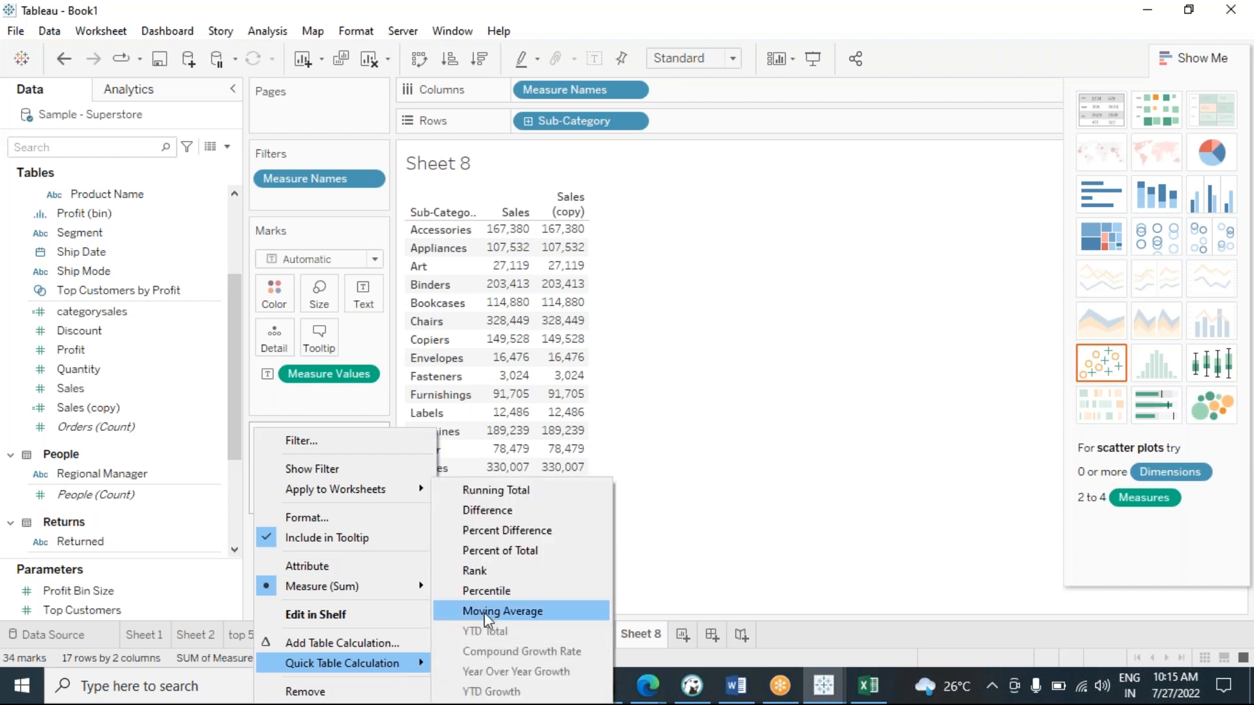
click(504, 555)
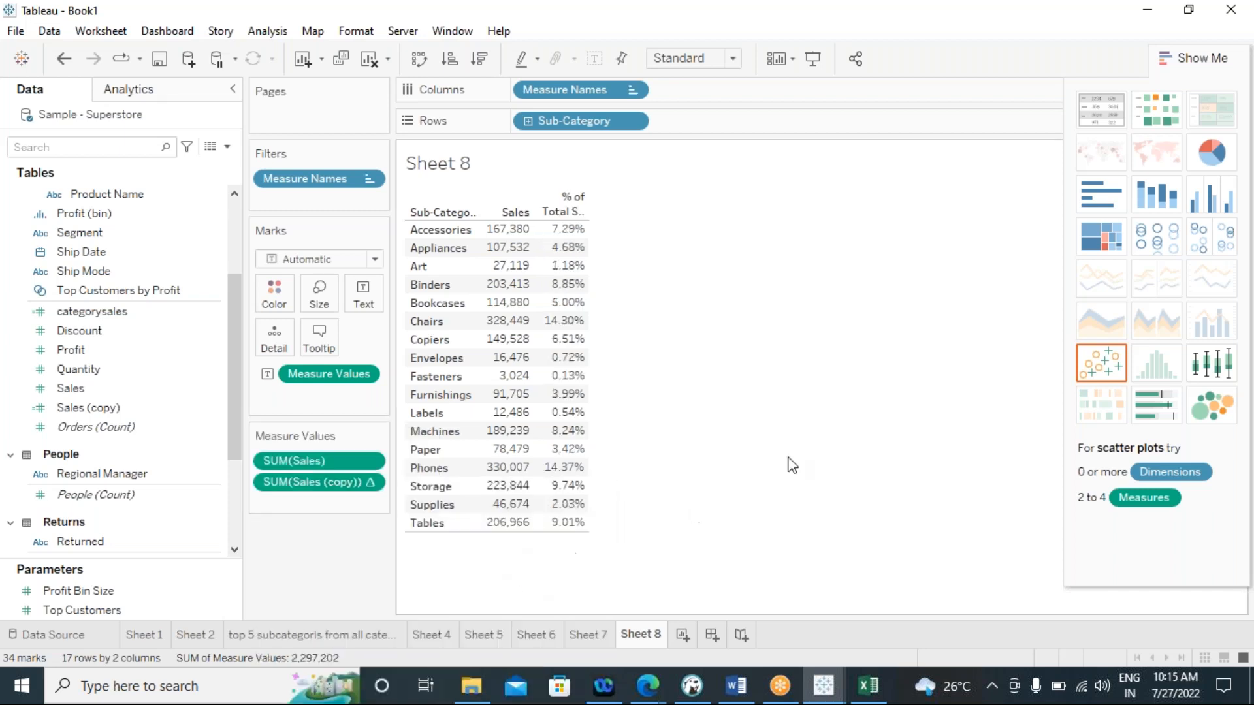
click(1172, 57)
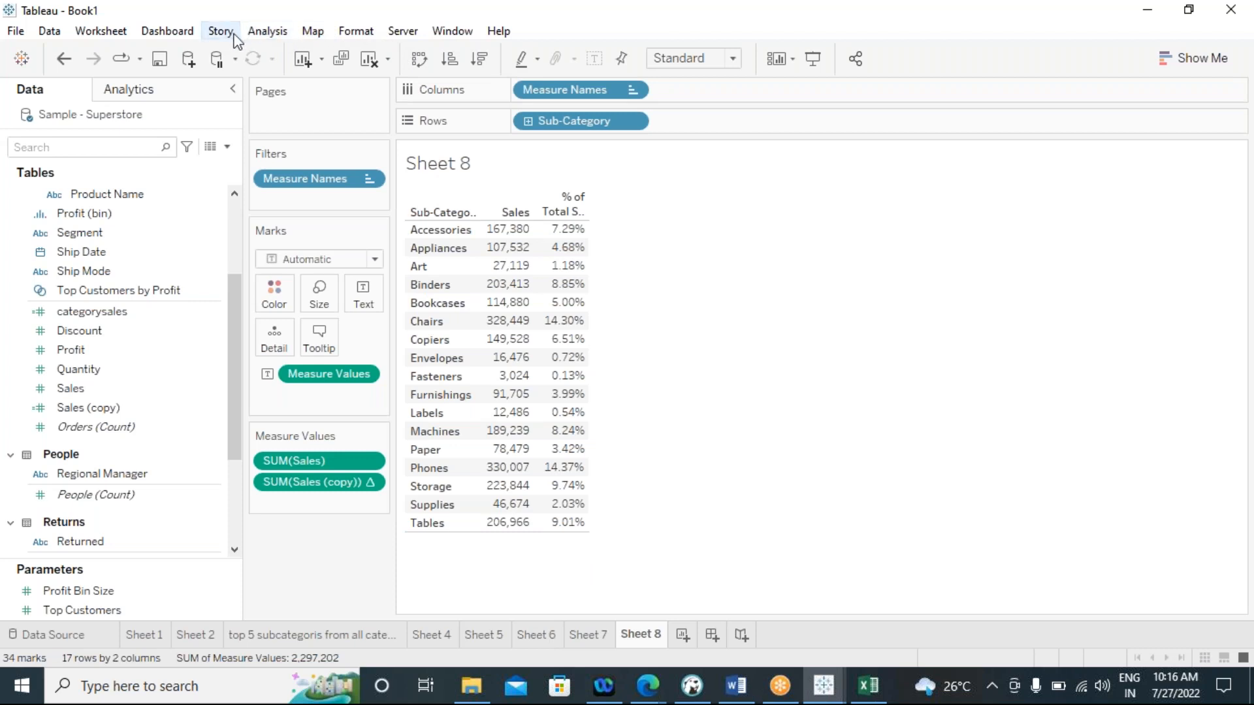
Show column grand totals in the Sub-Category table on Sheet 8
click(268, 33)
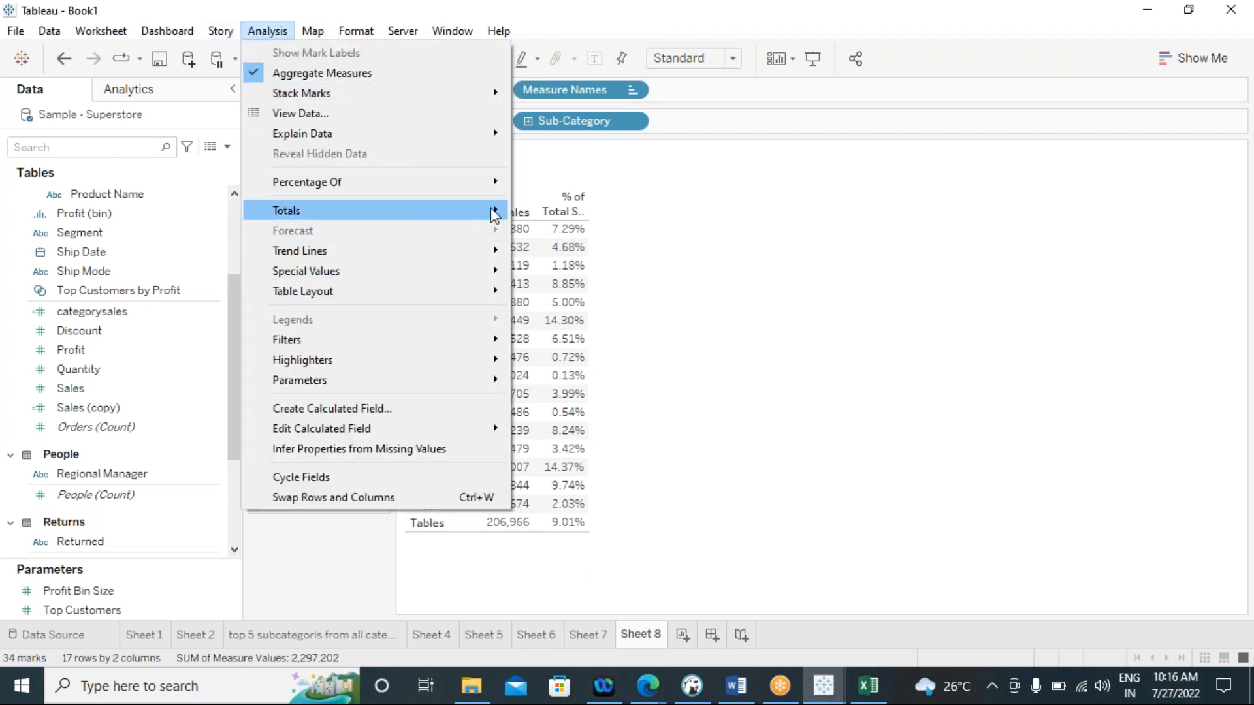
mouse_move(493, 210)
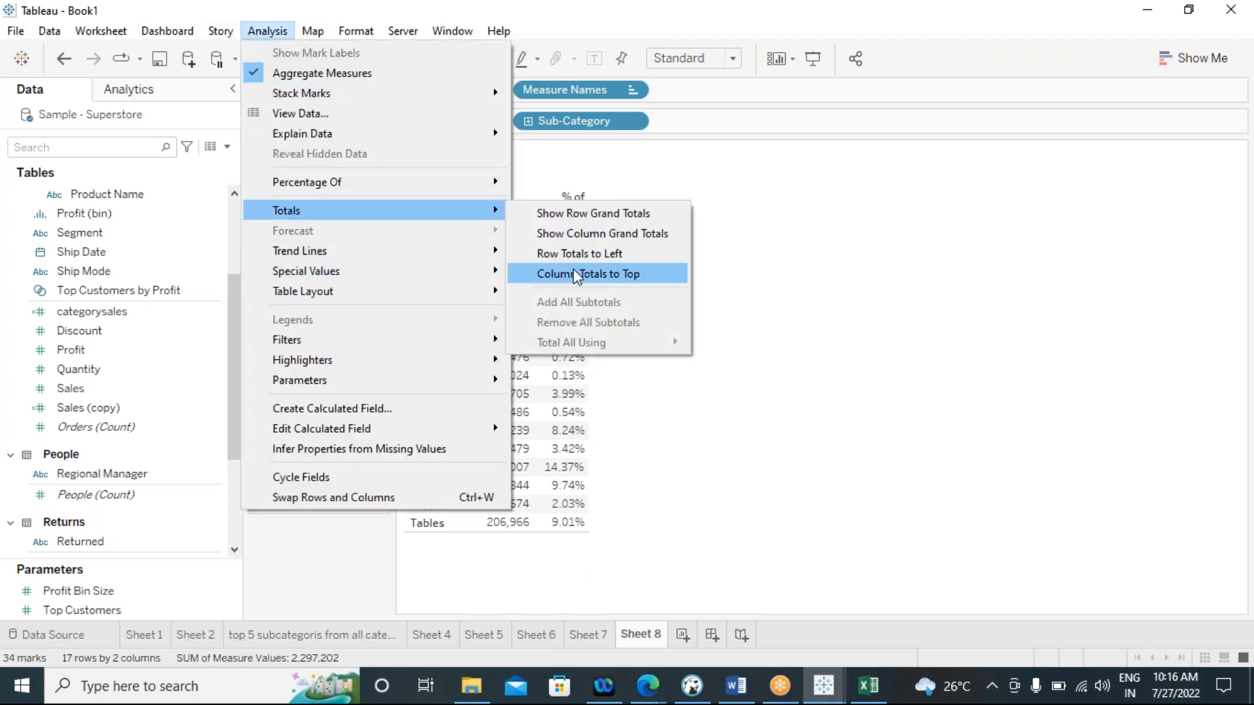
click(577, 233)
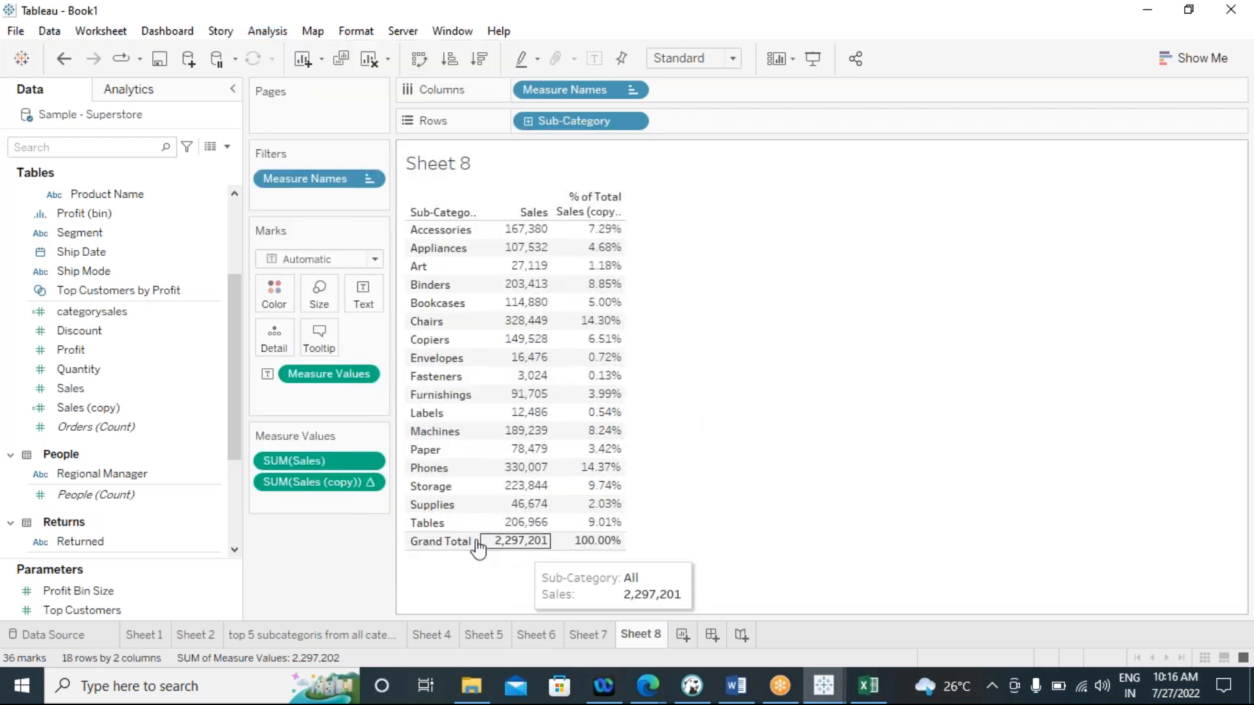
mouse_move(591, 554)
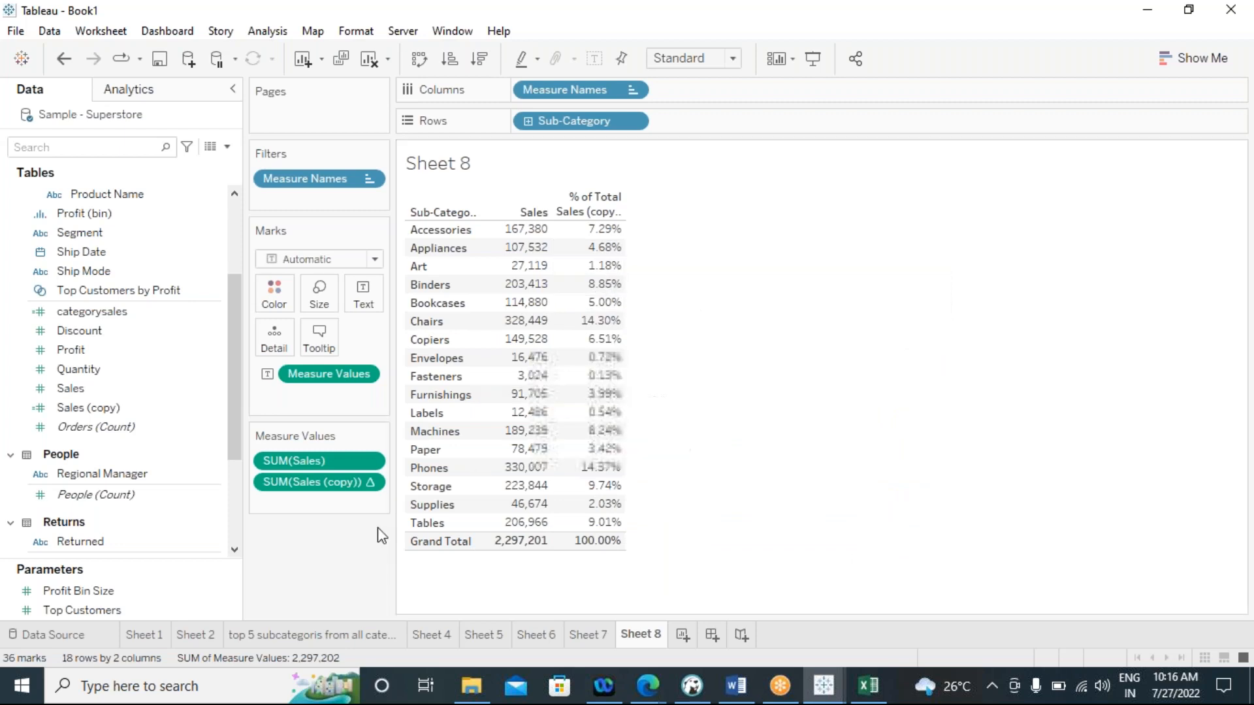
Show the Sub-Category filter on Sheet 8 and limit the table to Accessories only
click(633, 122)
click(572, 173)
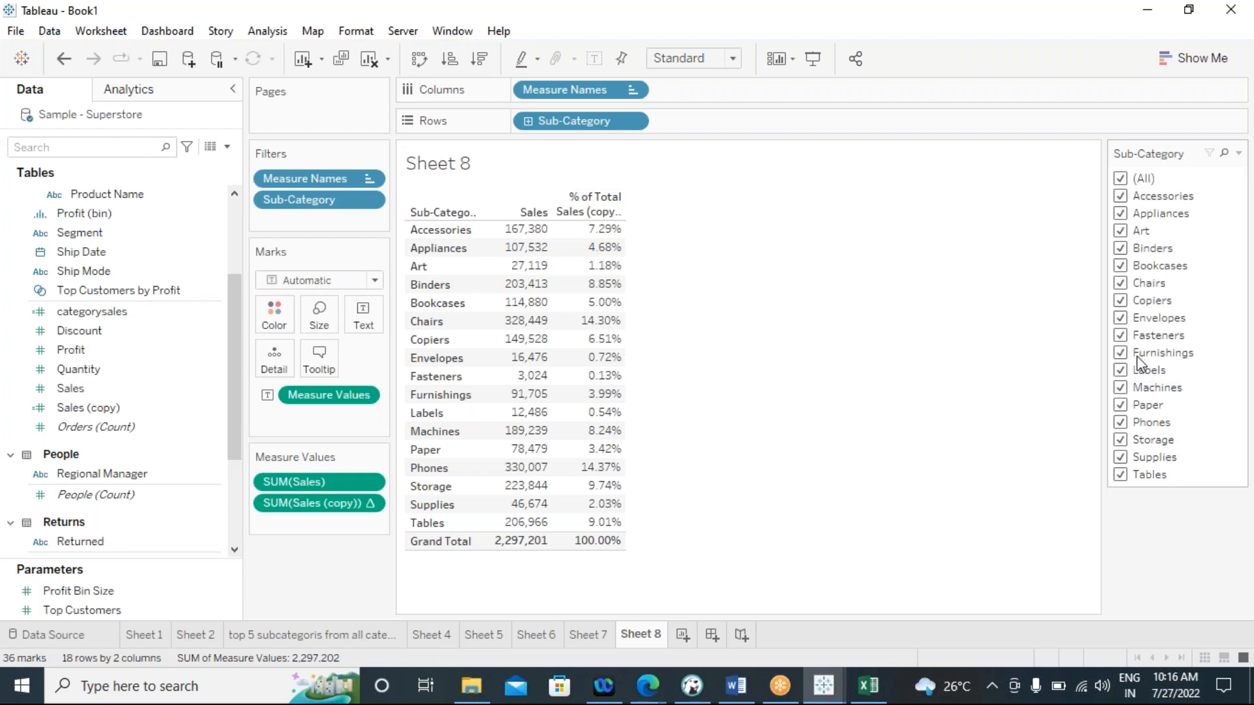
click(1120, 179)
click(1121, 196)
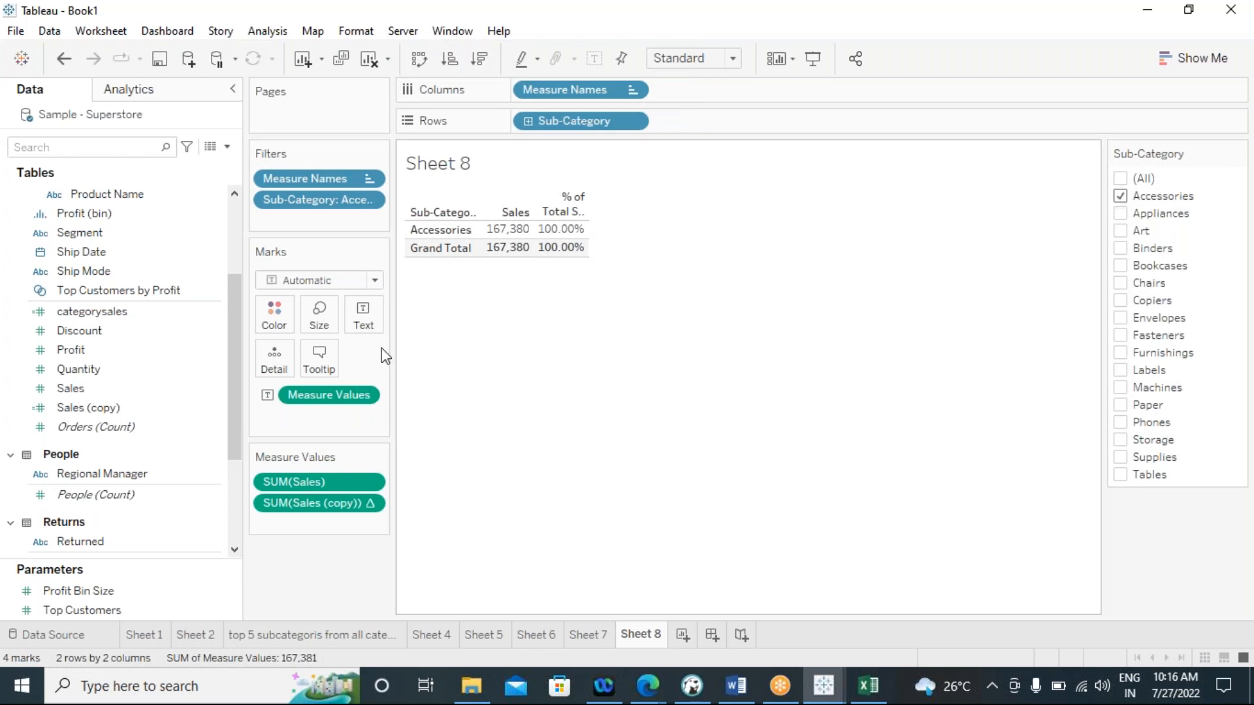
mouse_move(559, 255)
mouse_move(522, 233)
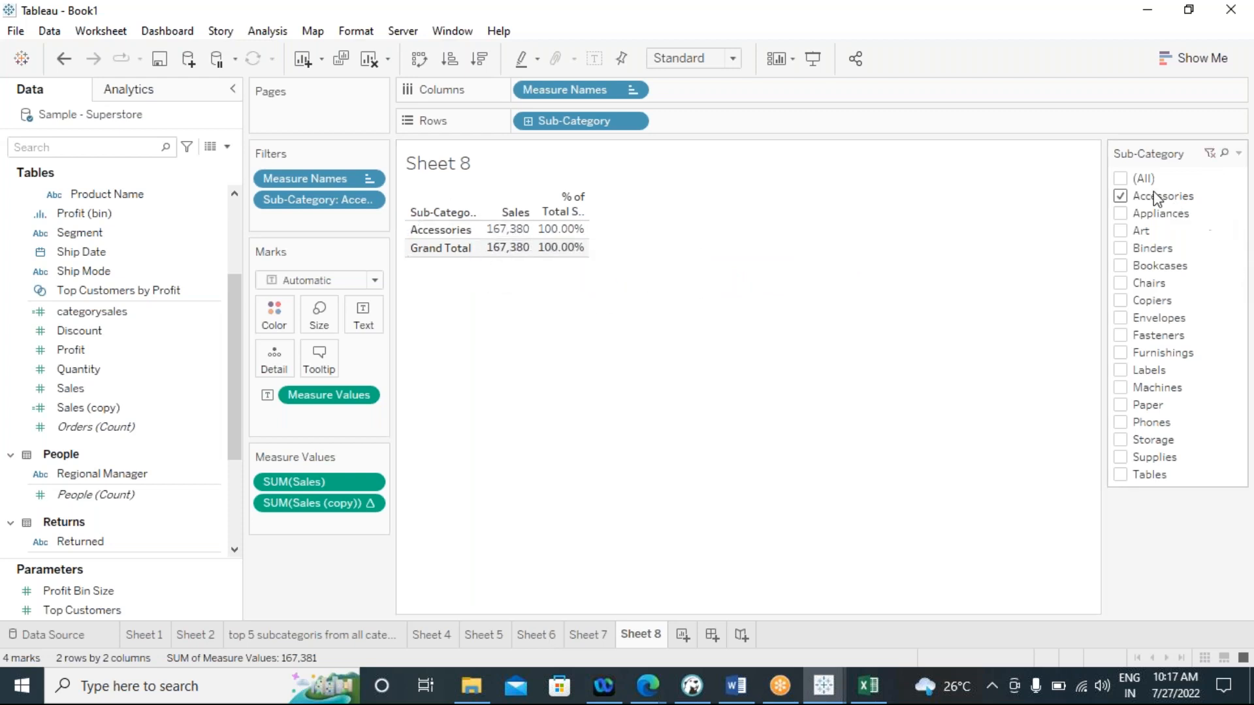
Include every sub-category to check the Accessories share of total Sales, and filter back to Accessories alone
click(1121, 179)
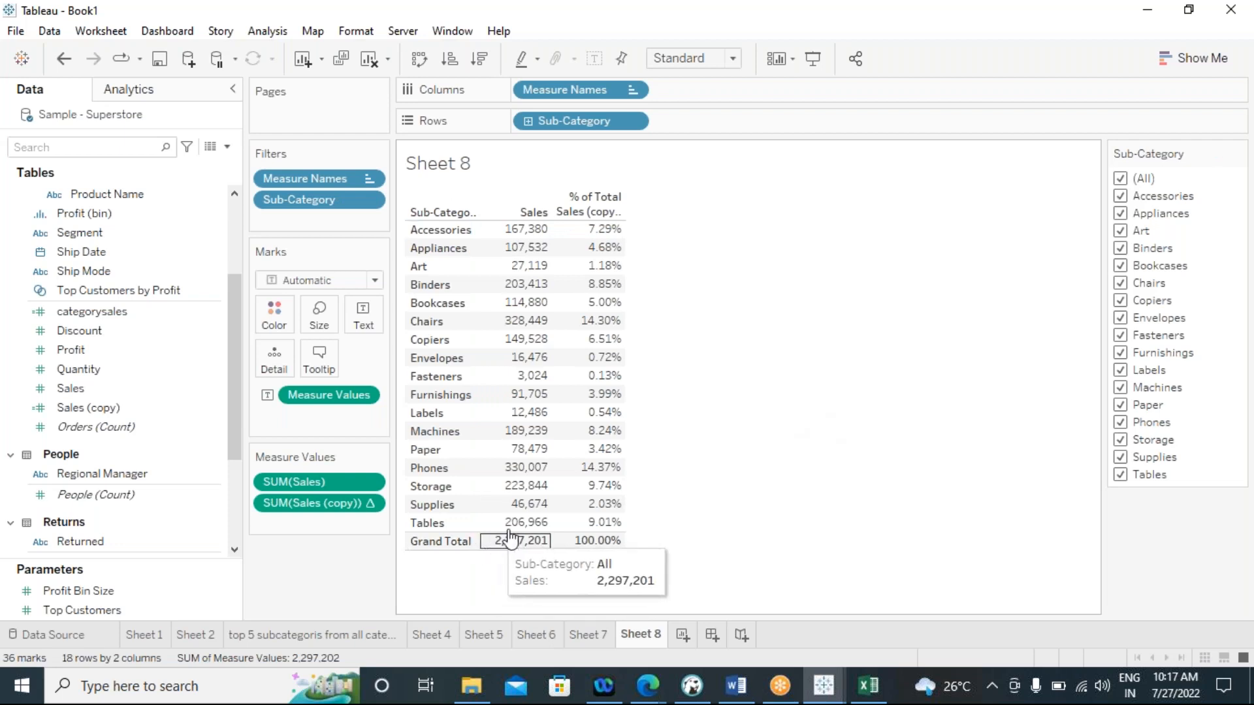
mouse_move(597, 230)
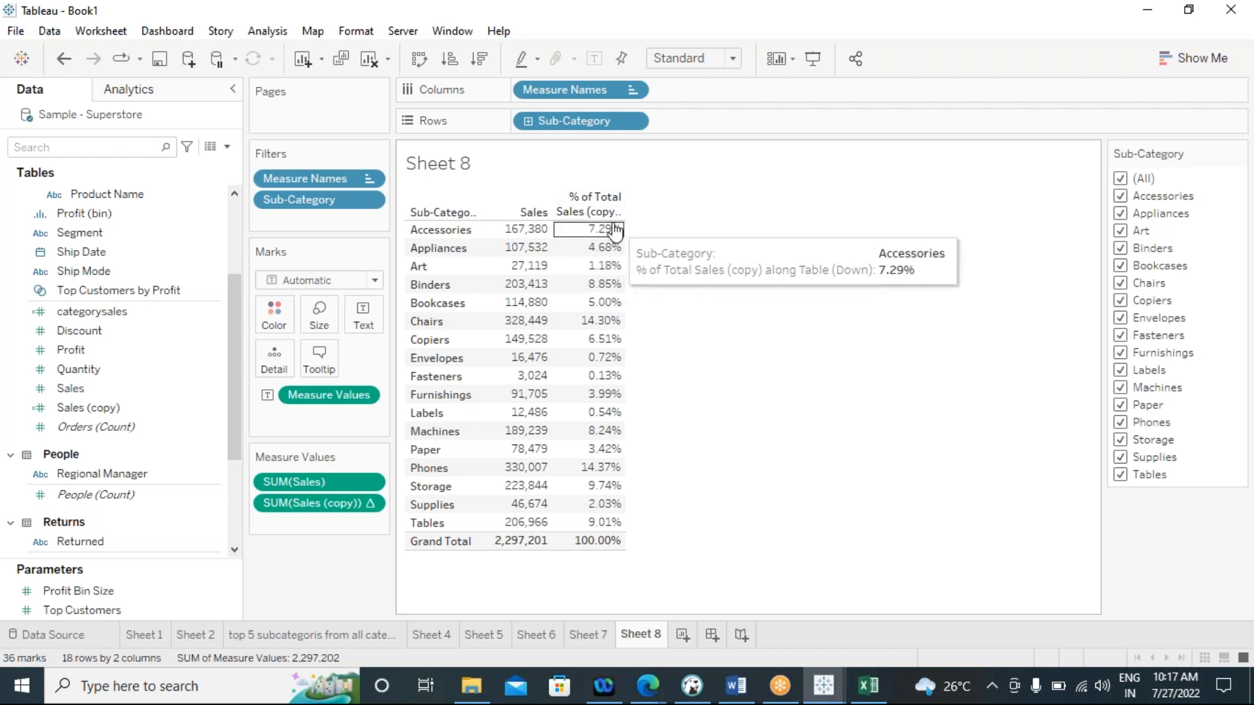
mouse_move(546, 542)
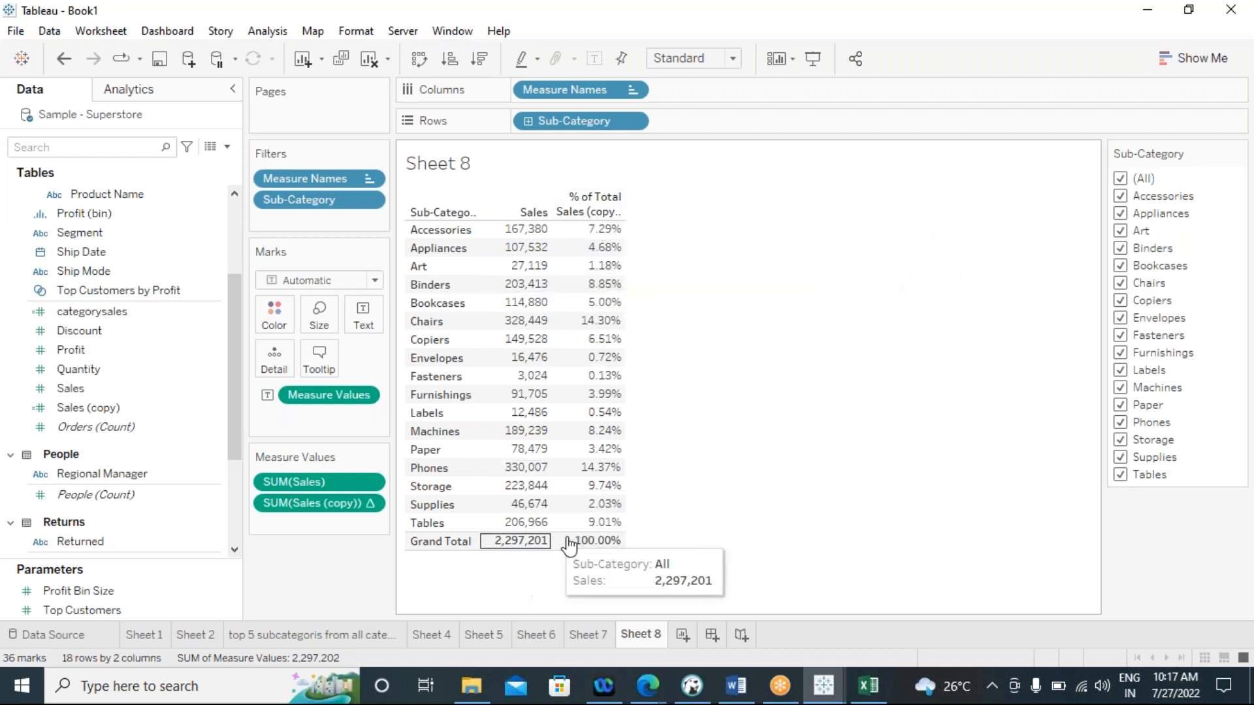
click(1121, 179)
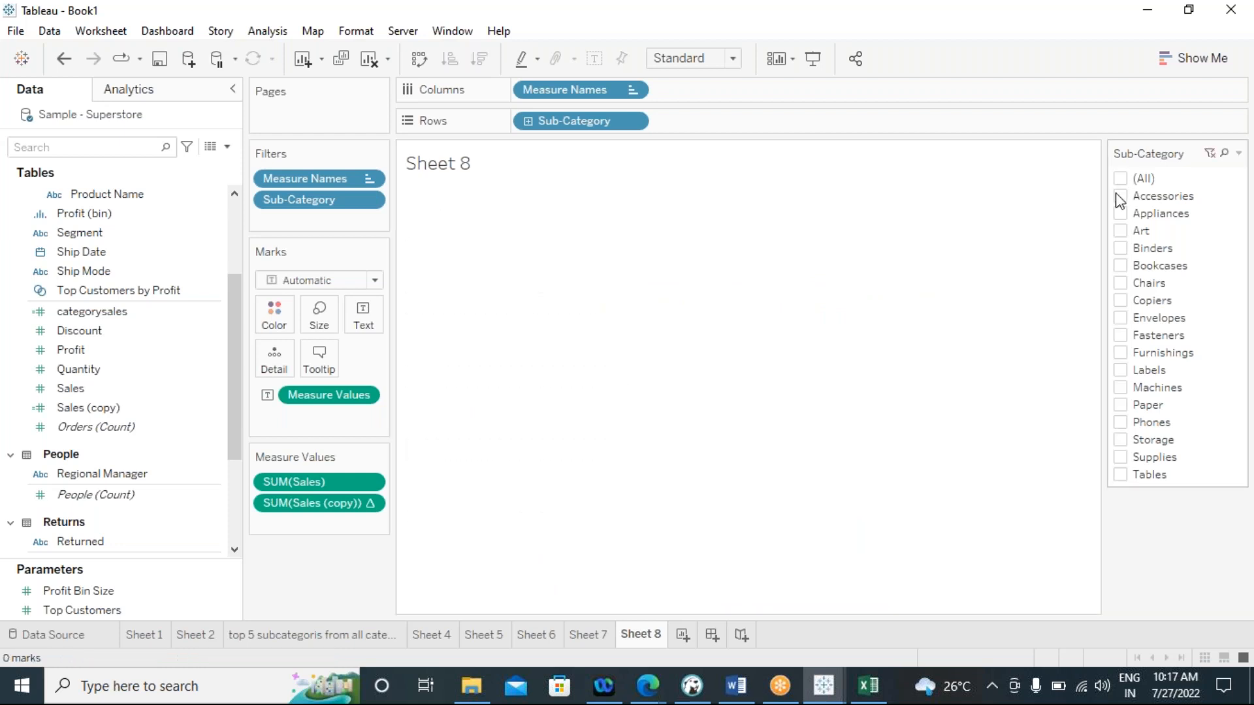
click(1121, 196)
mouse_move(555, 238)
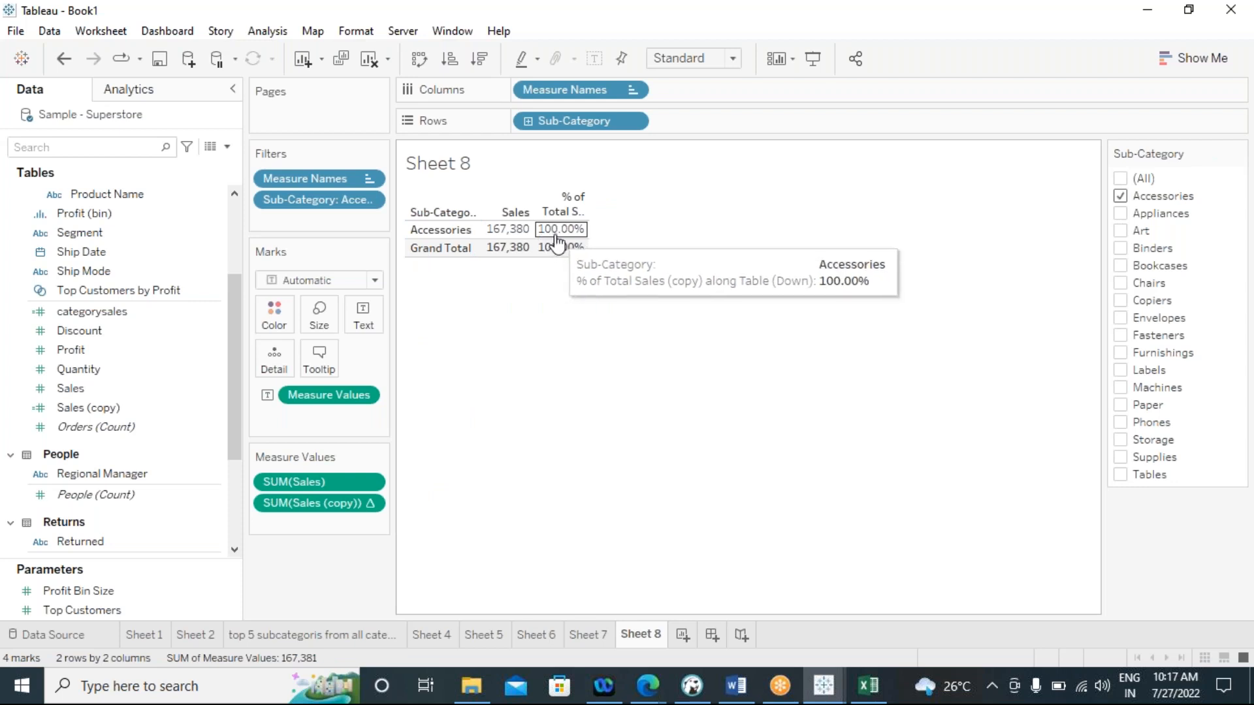
Toggle Accessories off and on in the Sub-Category filter, and reselect all sub-categories to compare its percent of total
click(1120, 196)
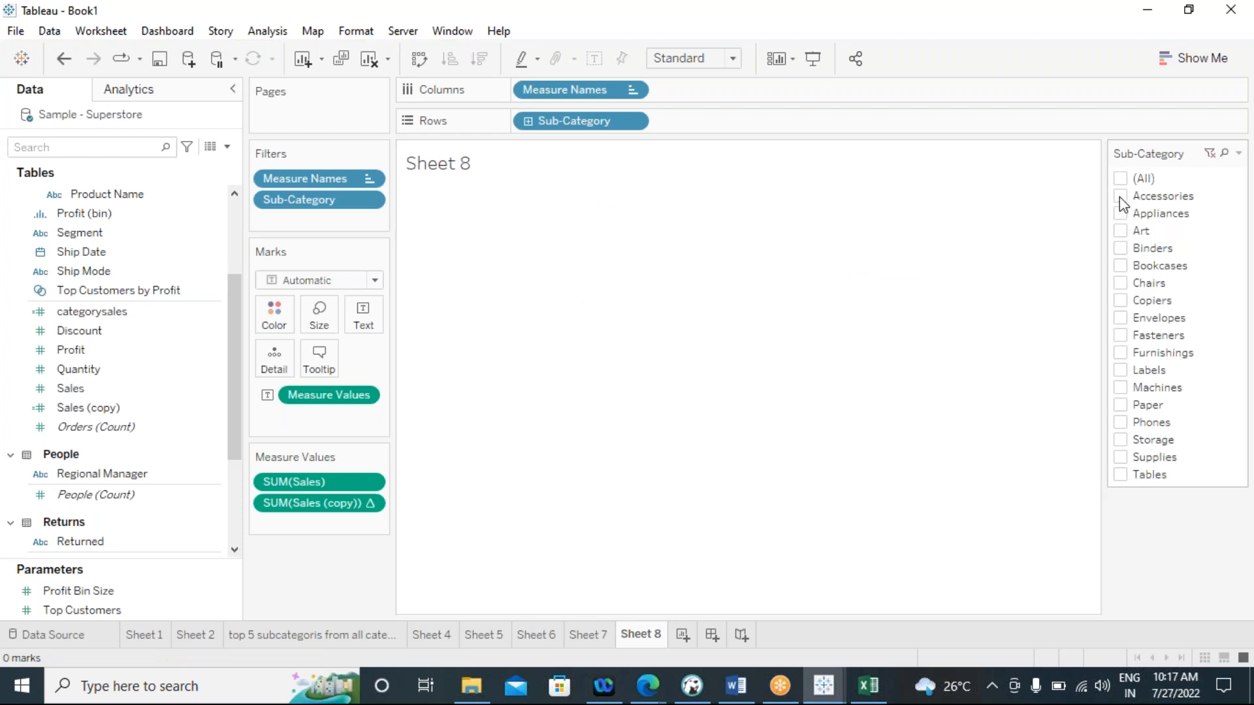
click(1120, 197)
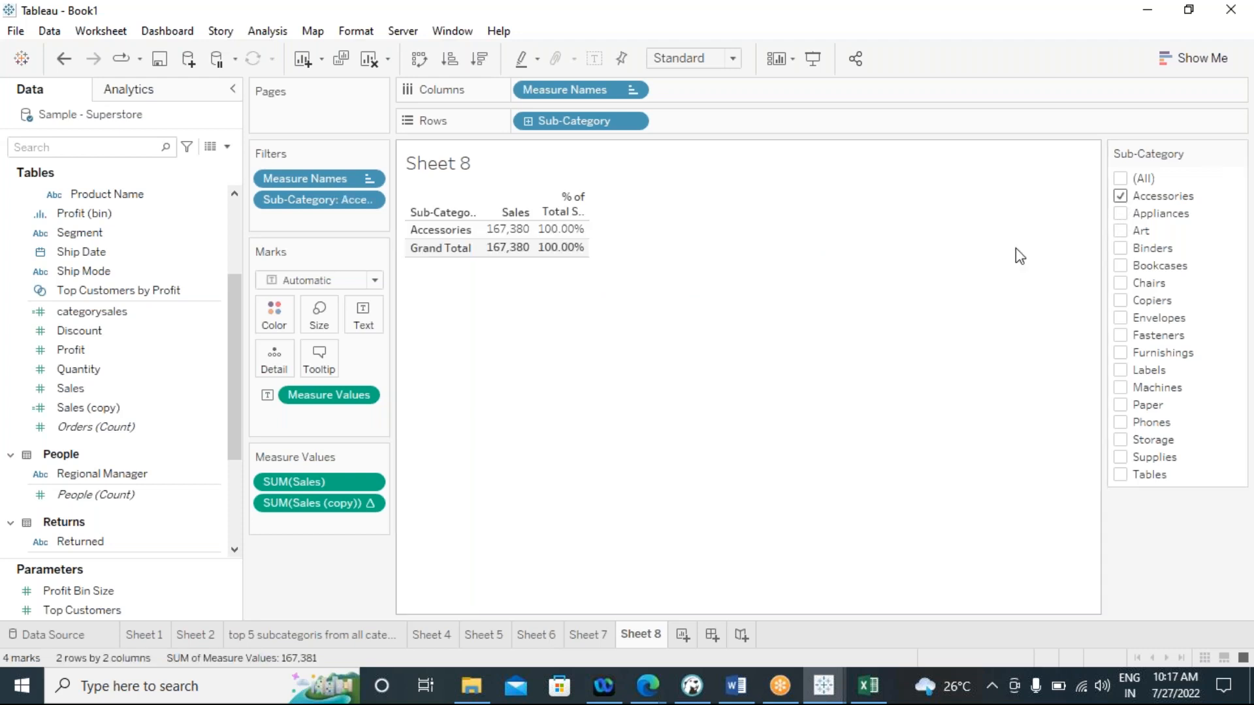
mouse_move(577, 236)
click(1120, 180)
mouse_move(593, 239)
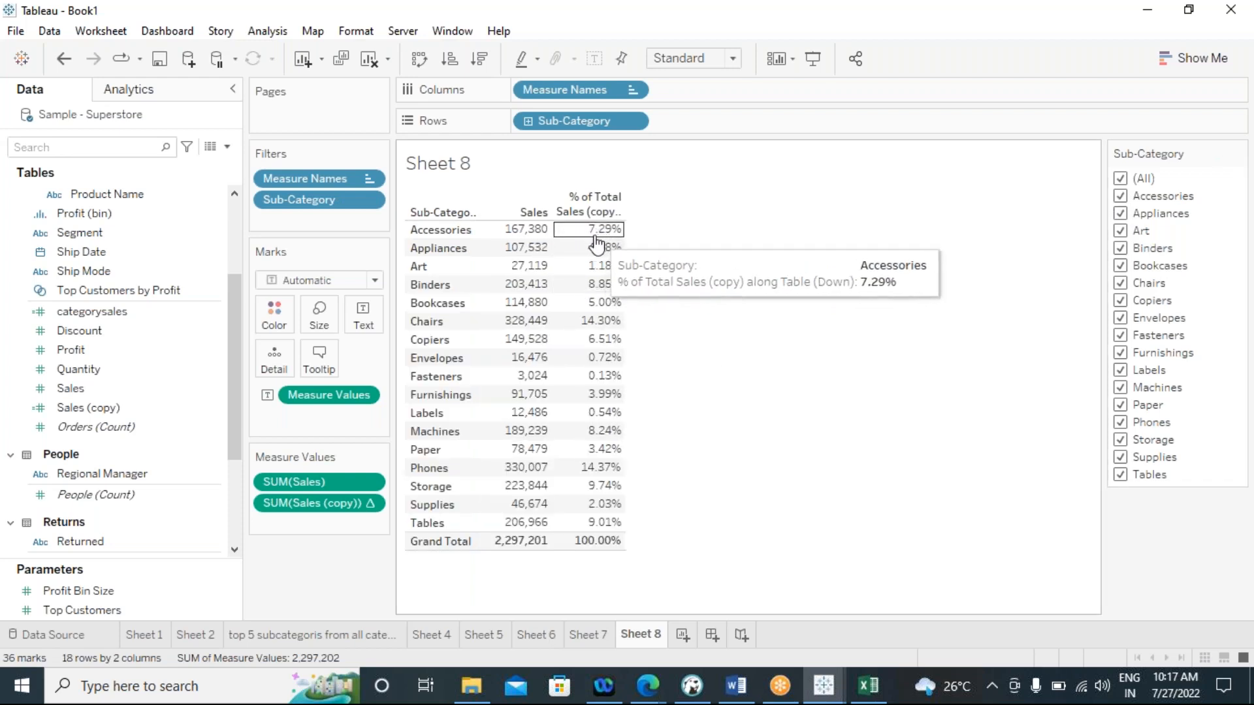
mouse_move(596, 262)
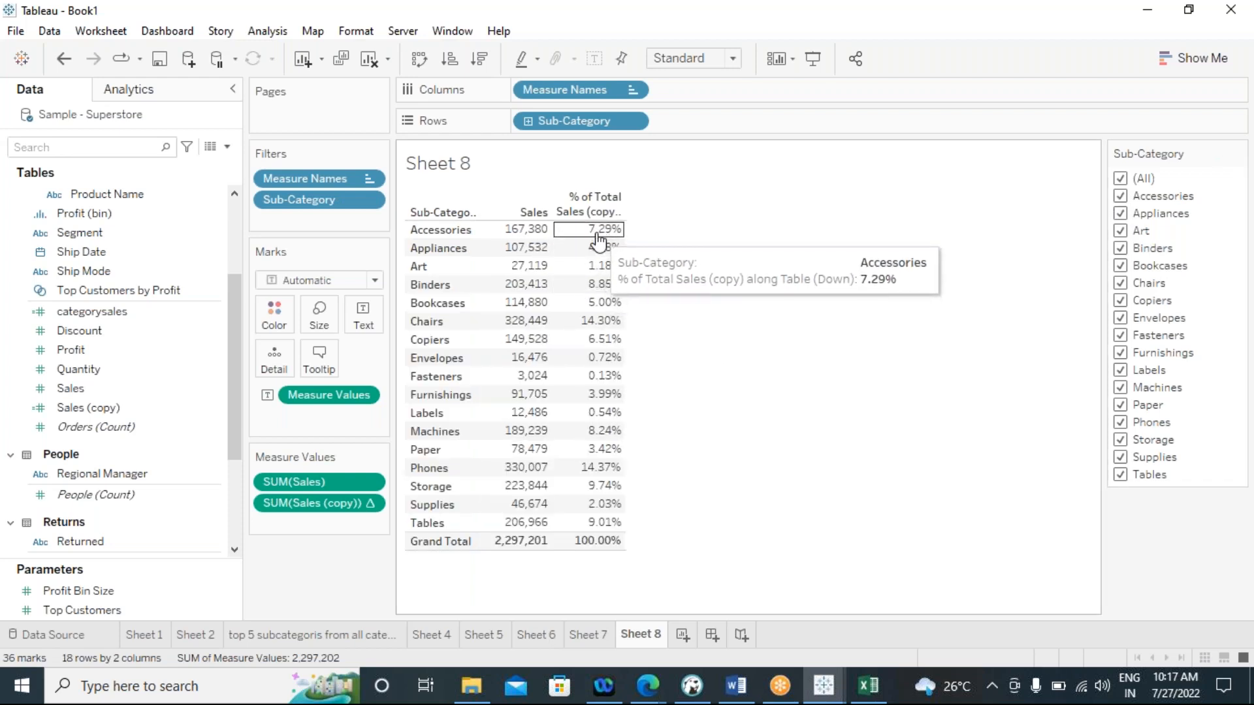
Filter the table to Accessories and add Appliances to compare how their percent of total is computed
click(1120, 180)
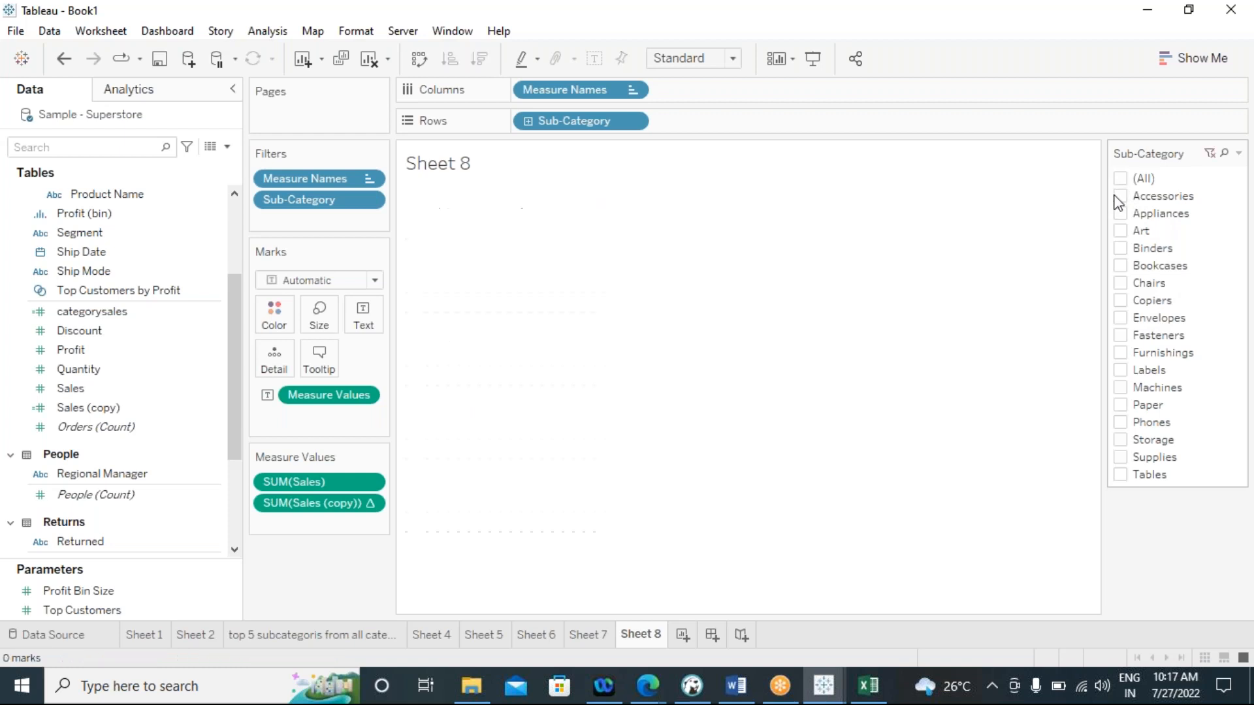
click(1121, 197)
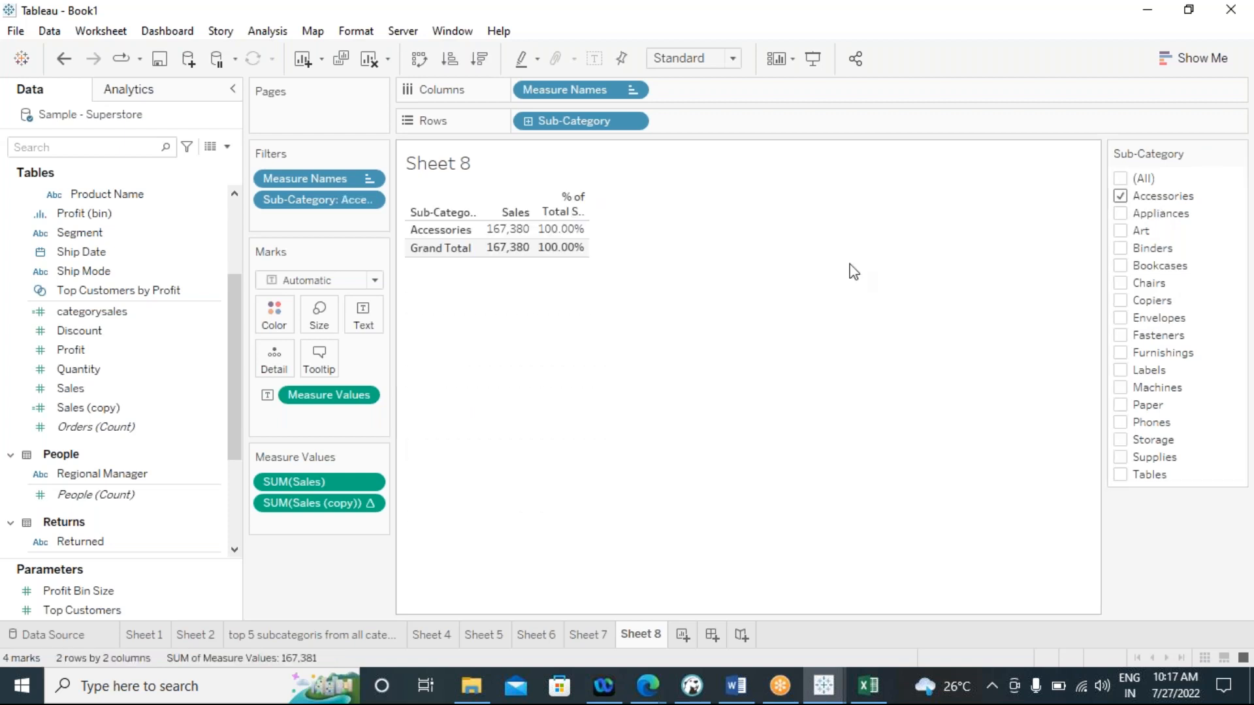
mouse_move(579, 235)
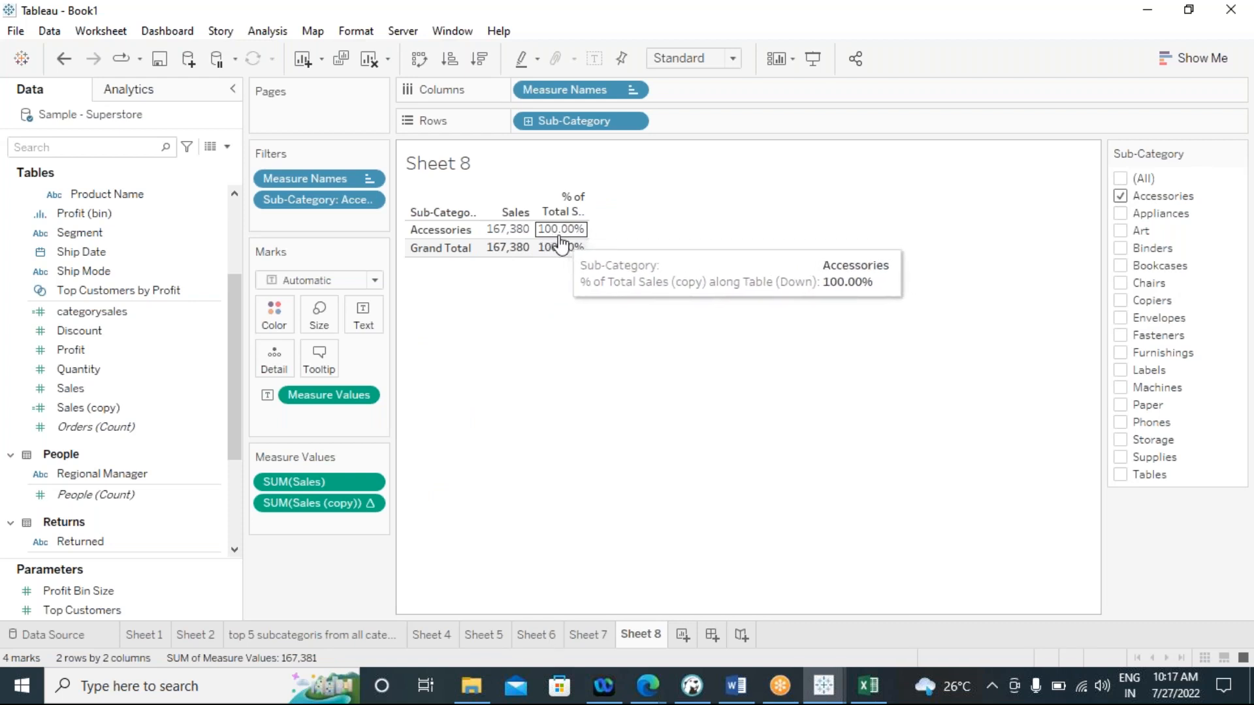
click(1120, 214)
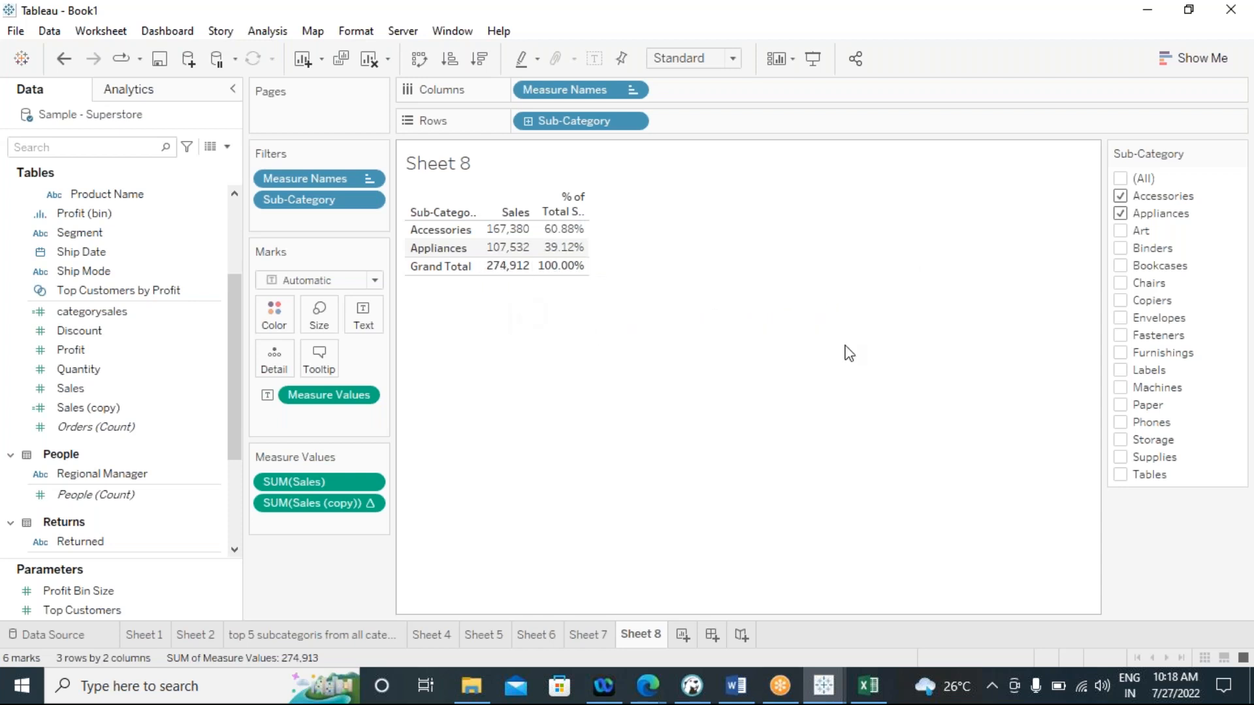
Restore all sub-categories in the Sheet 8 filter
click(1120, 180)
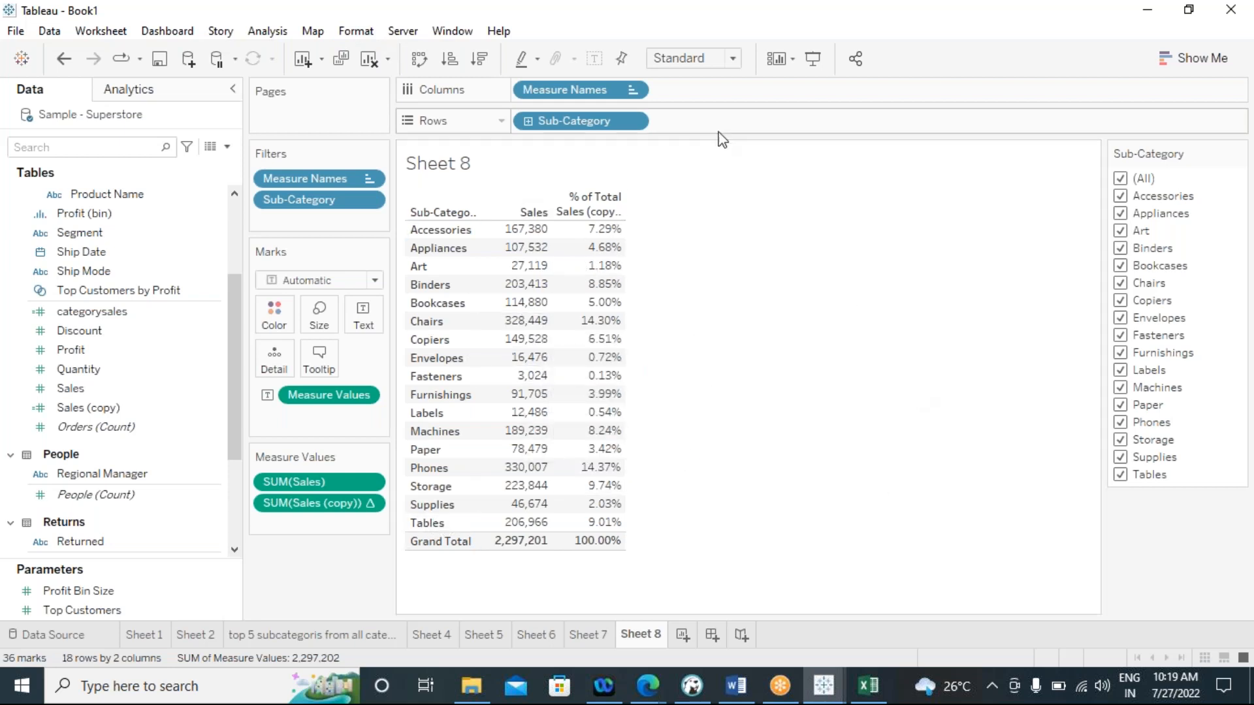
click(280, 32)
click(663, 284)
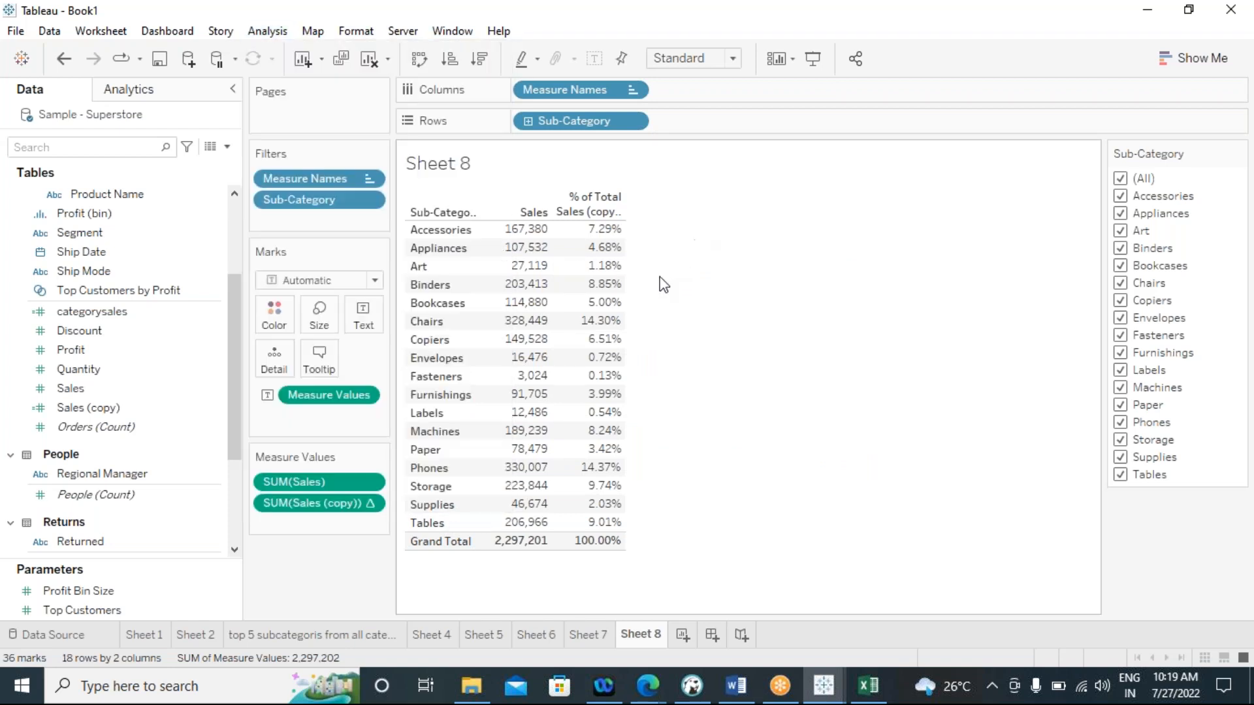
Create a new worksheet and place Order Date on Rows
click(683, 634)
click(140, 369)
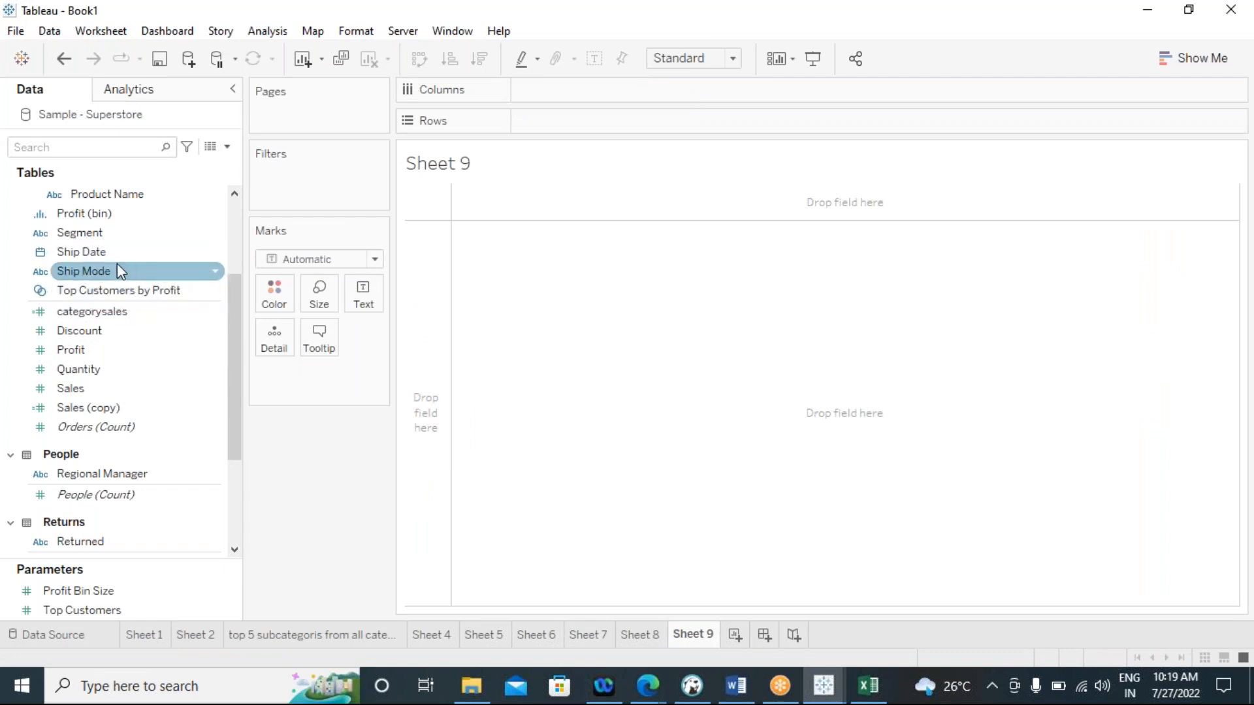
scroll(151, 270, up, 3)
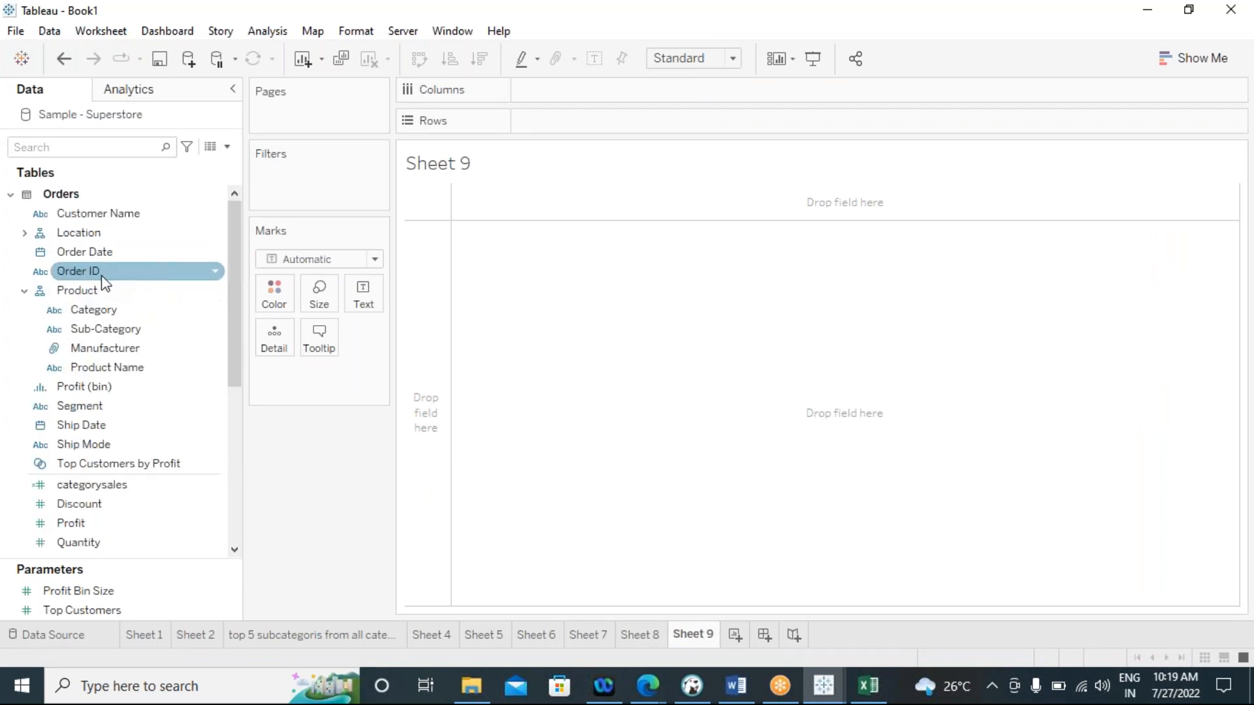
drag(97, 261, 637, 123)
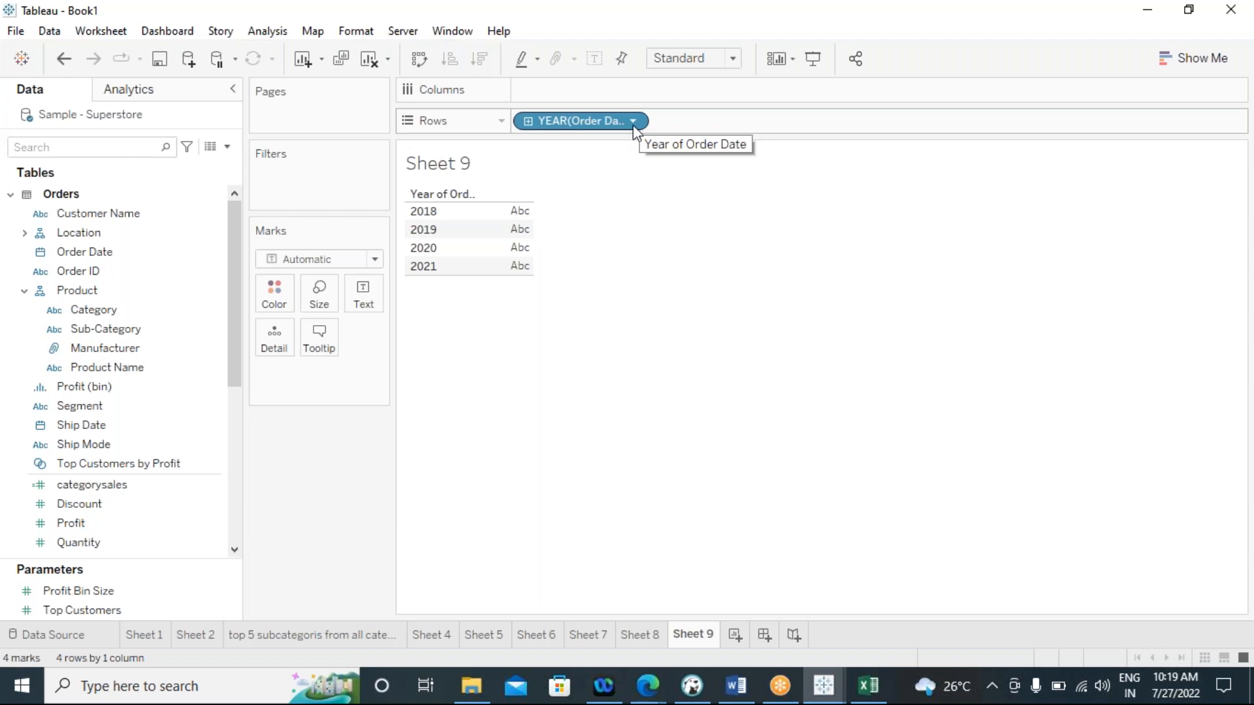
Convert Order Date on Rows to exact dates and make it discrete, listing every order date
click(633, 125)
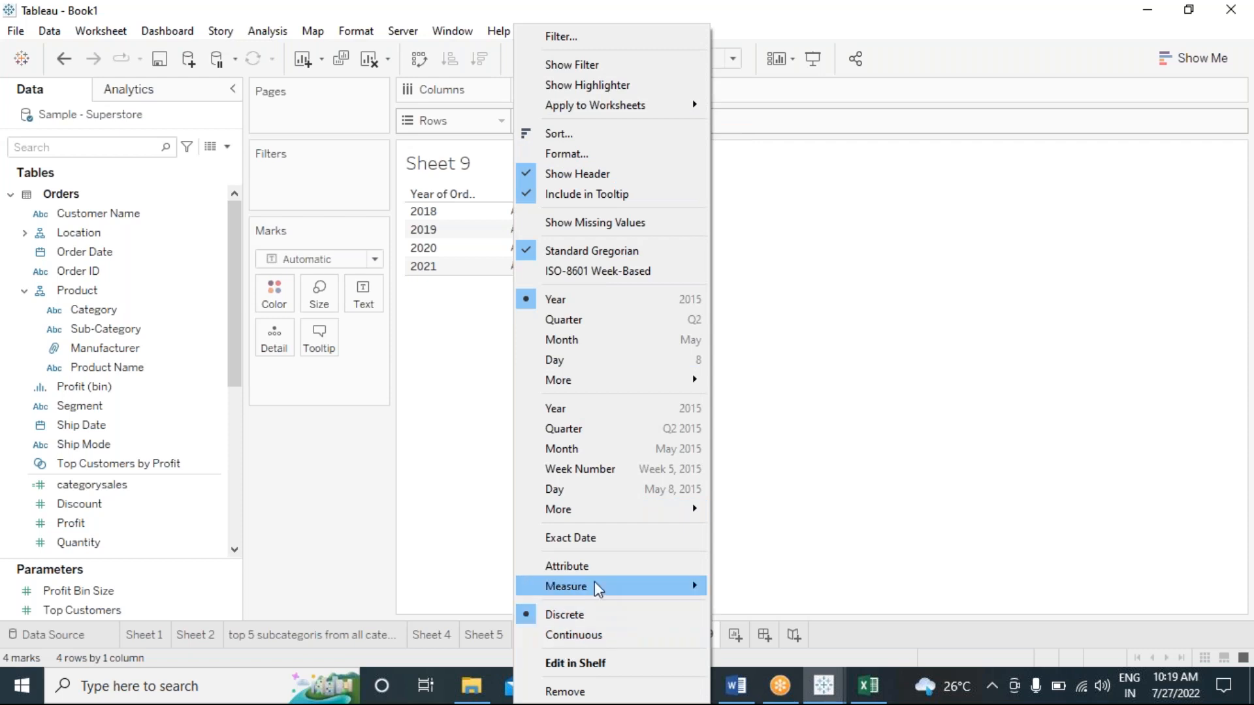
click(590, 538)
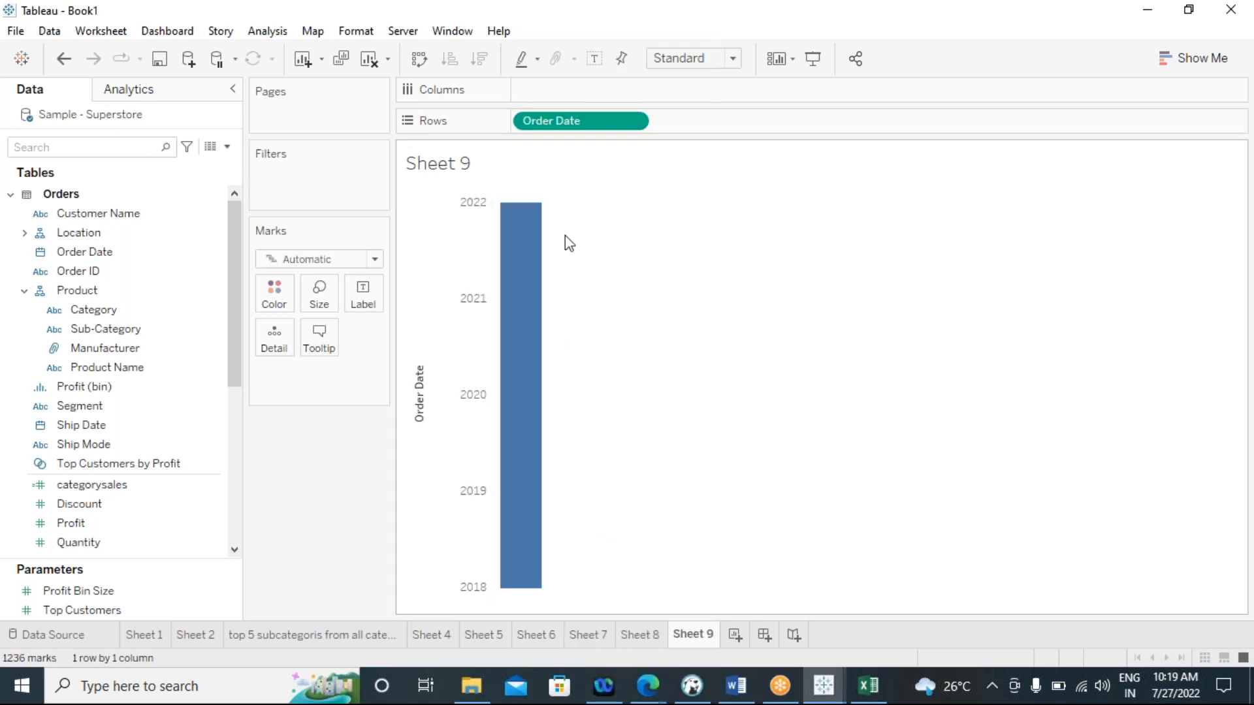
click(636, 122)
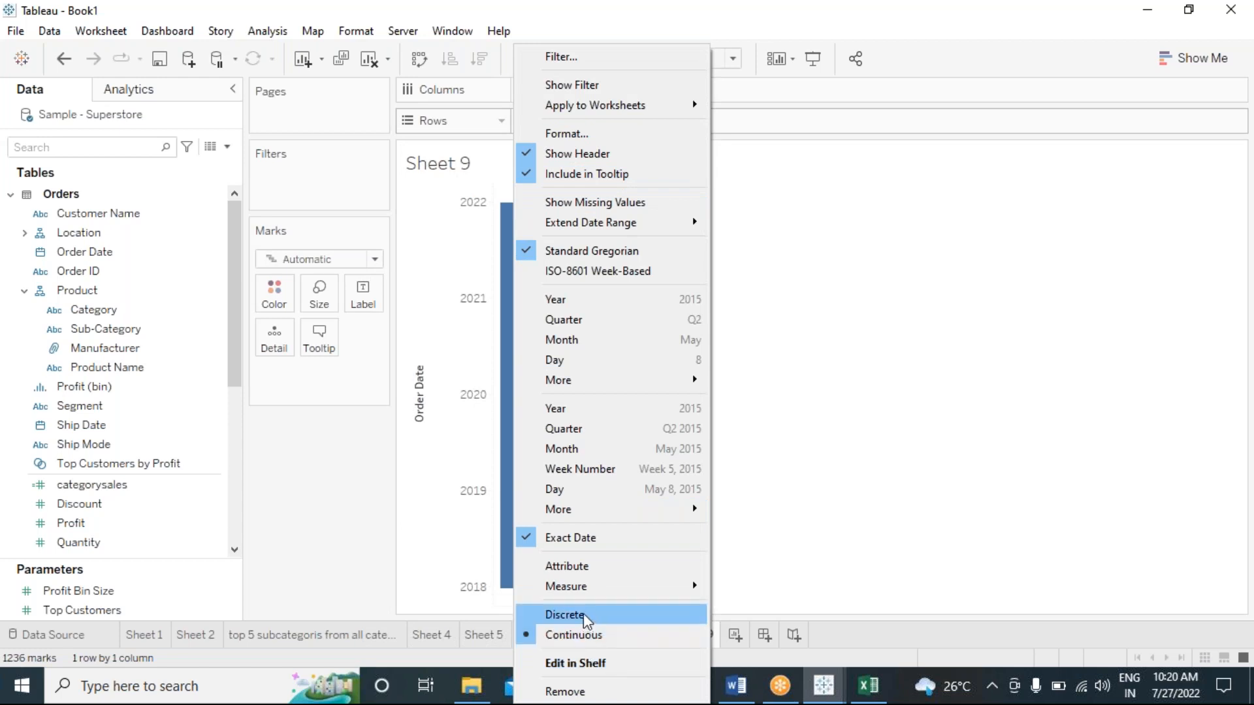
click(567, 619)
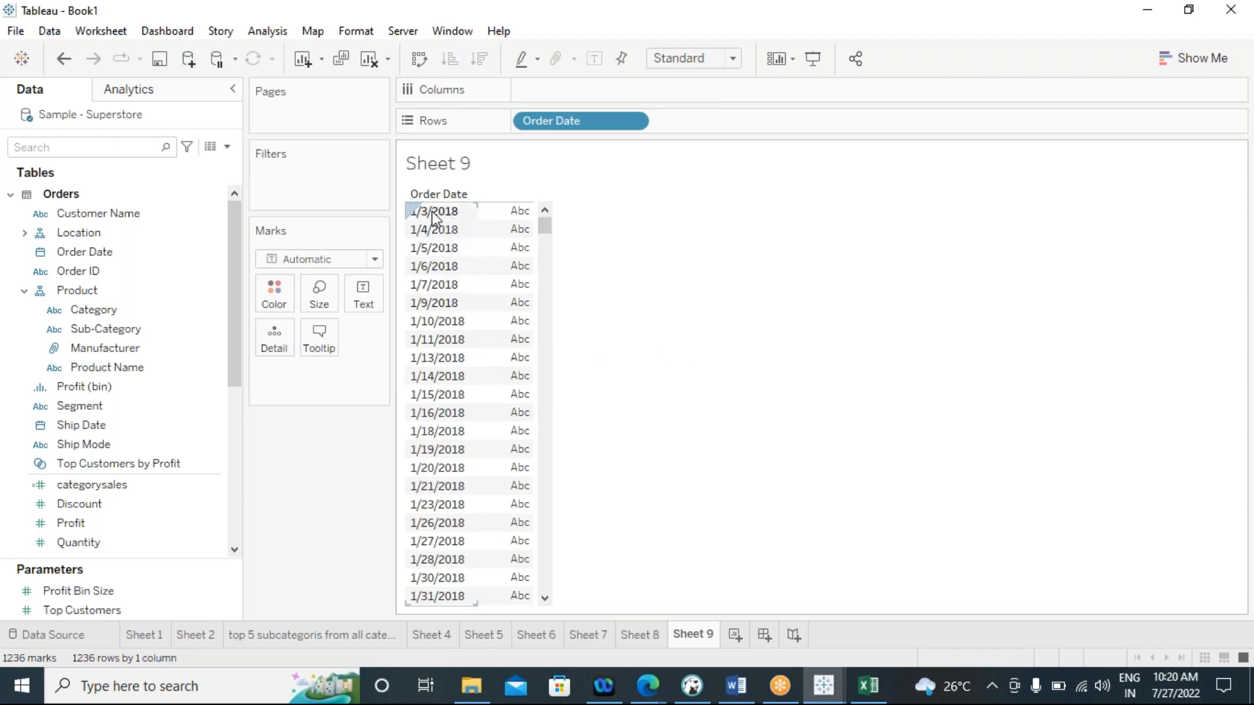
drag(547, 230, 546, 580)
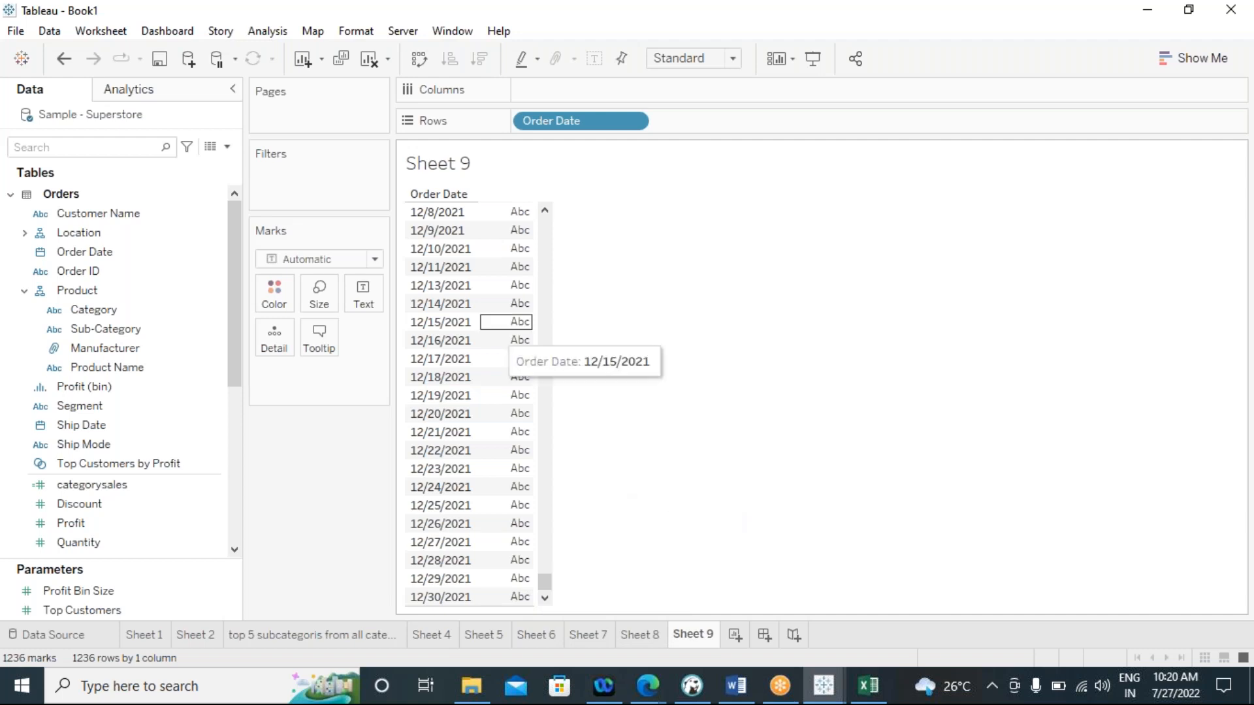
Start a new calculated field named max orderdate
click(278, 32)
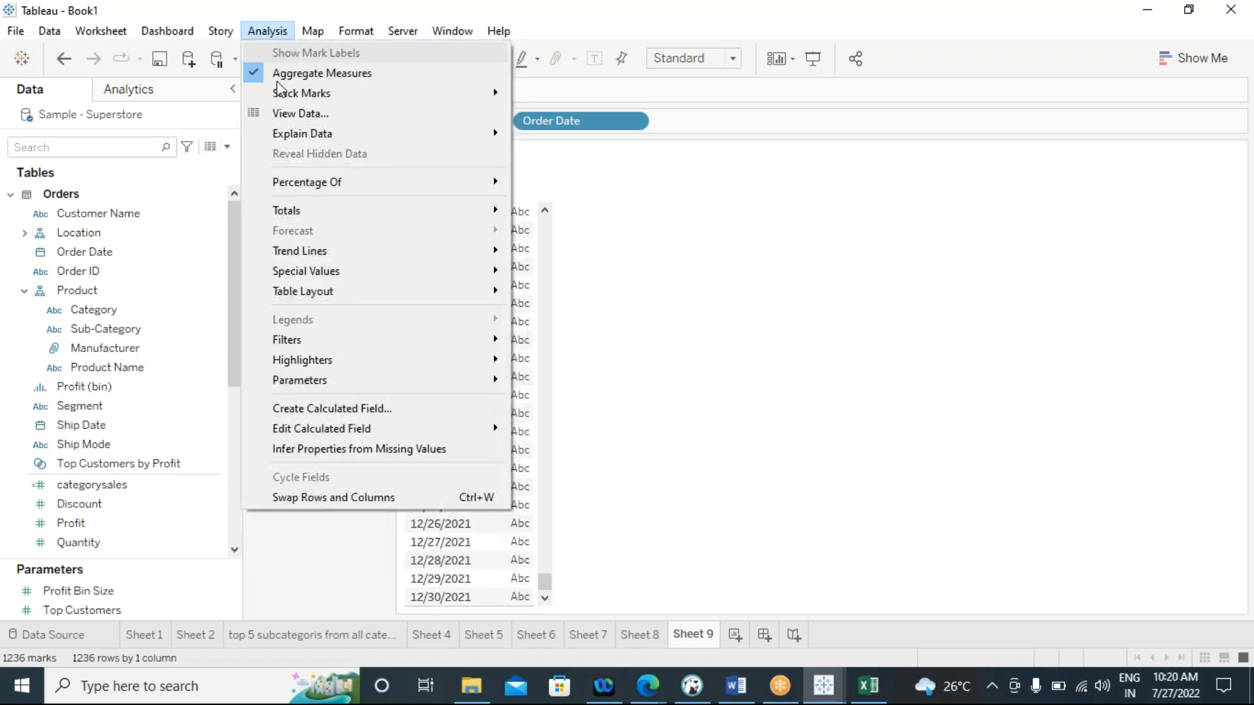
click(320, 410)
text(max o)
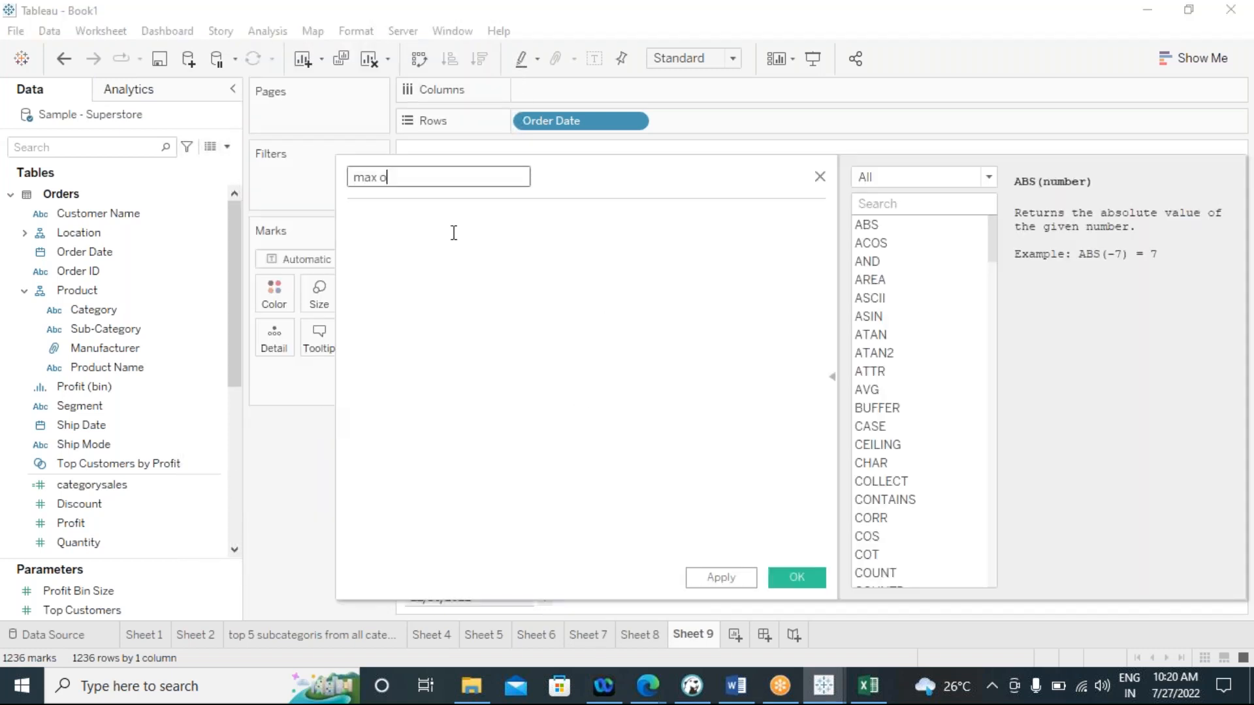
text(rders)
key(BackSpace)
text(d)
Define the max orderdate calculation as {MAX([Order Date])} and apply it
click(452, 229)
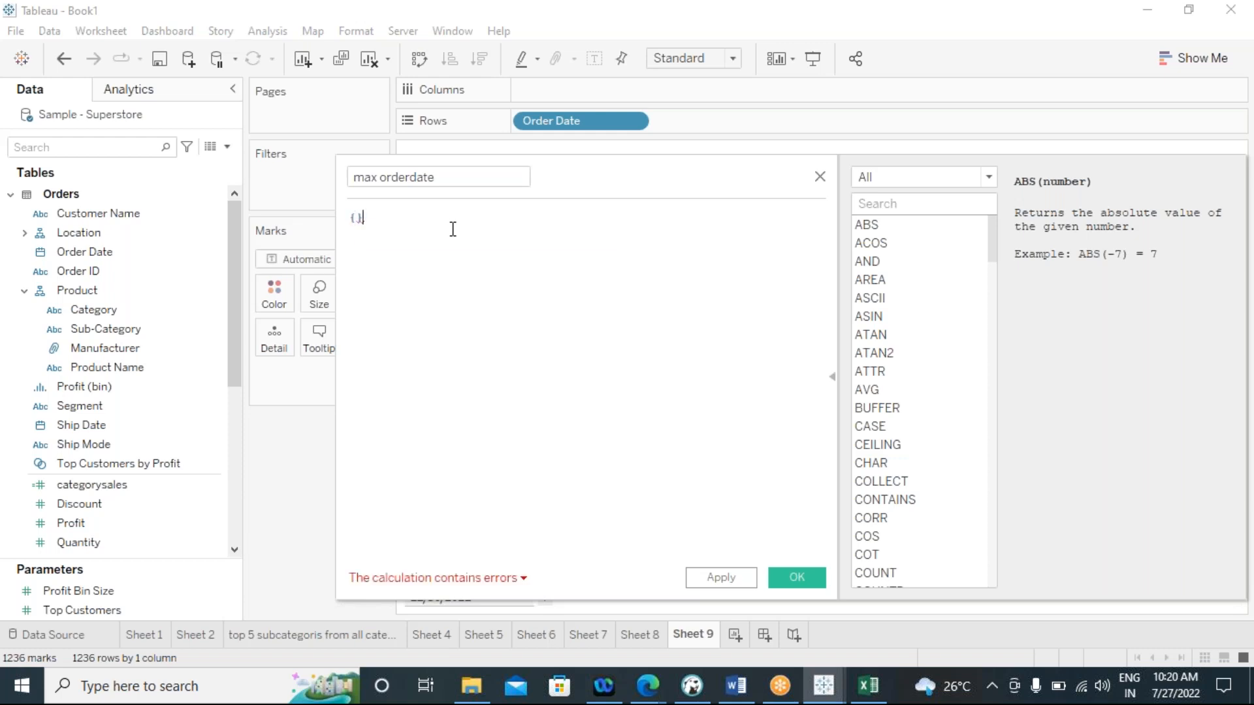
key(Left)
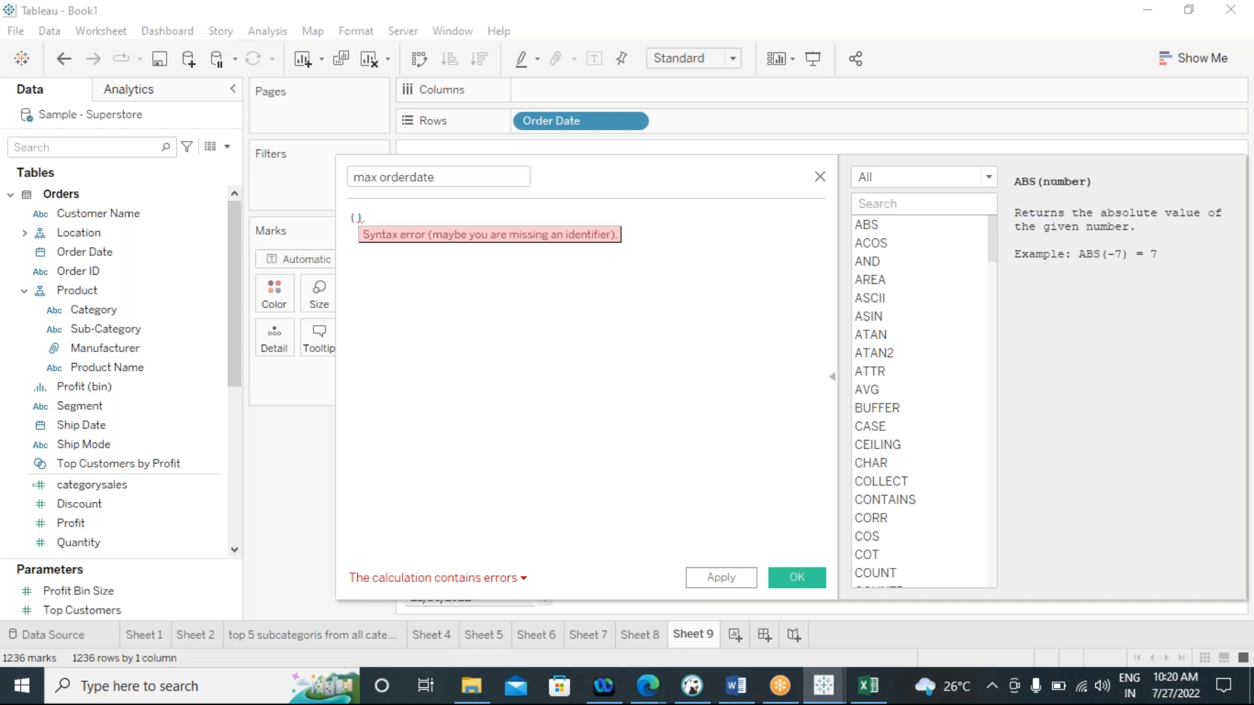
text(ax)
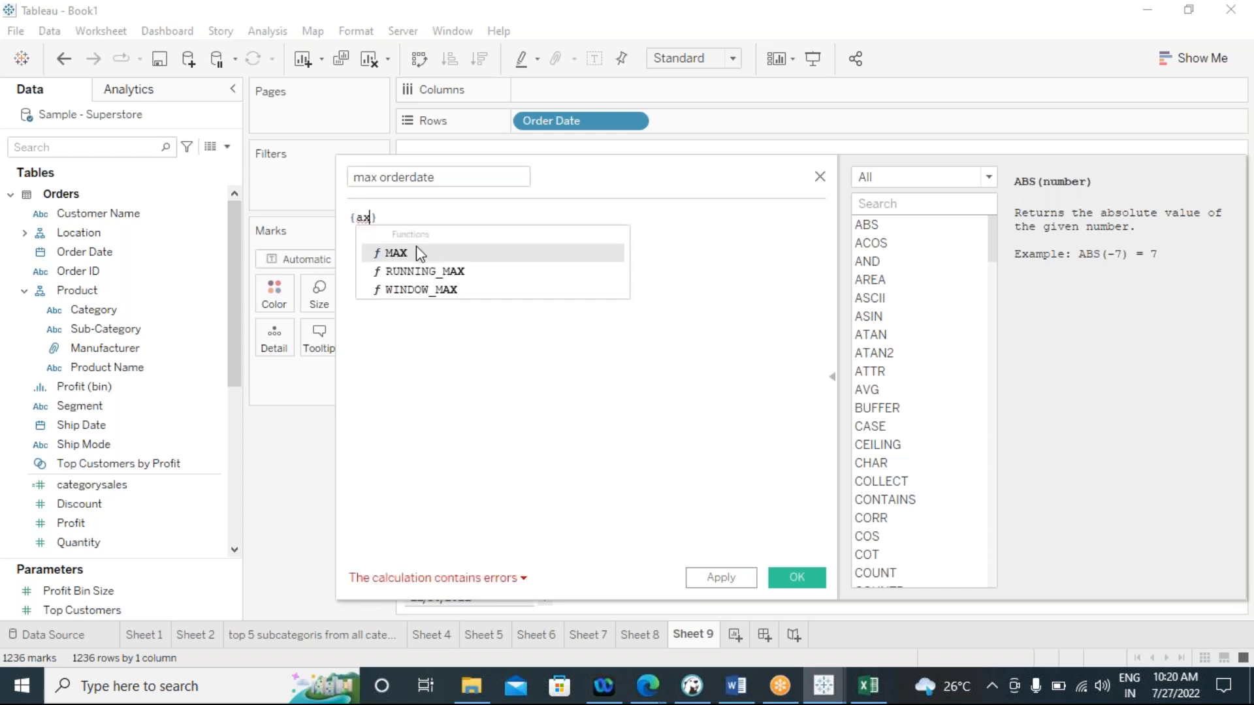
double_click(400, 255)
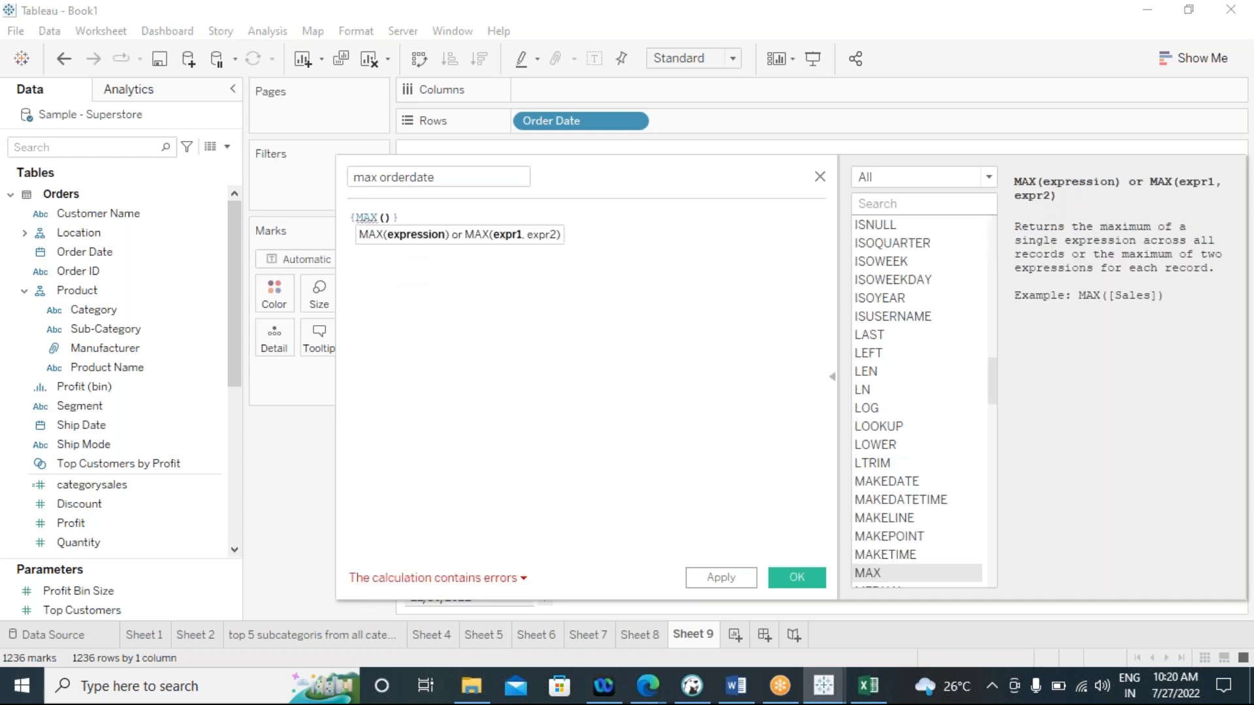
text(or)
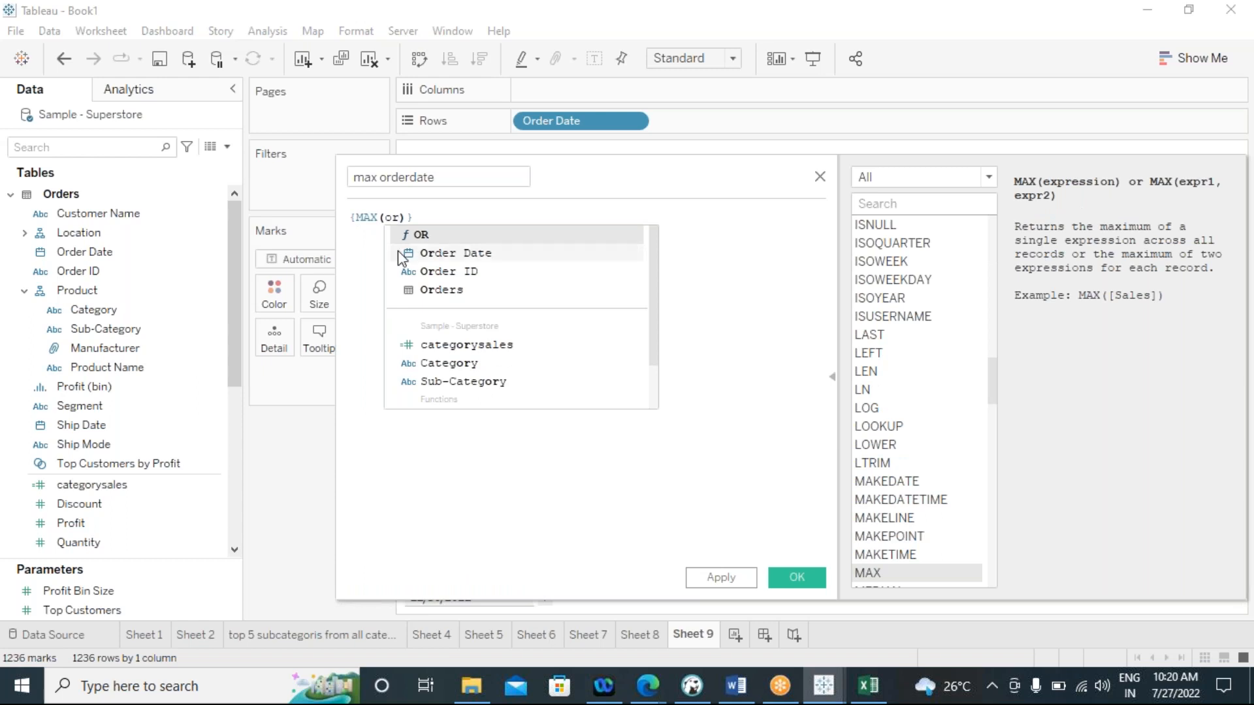
double_click(434, 256)
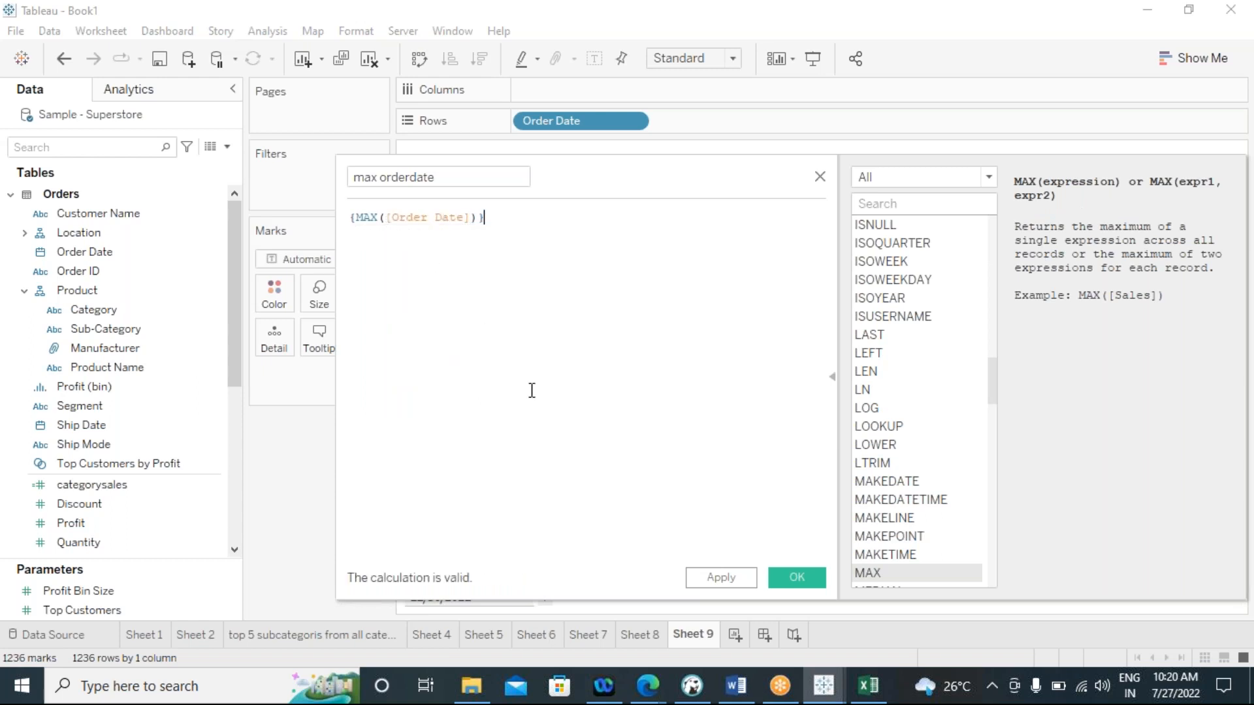
click(721, 578)
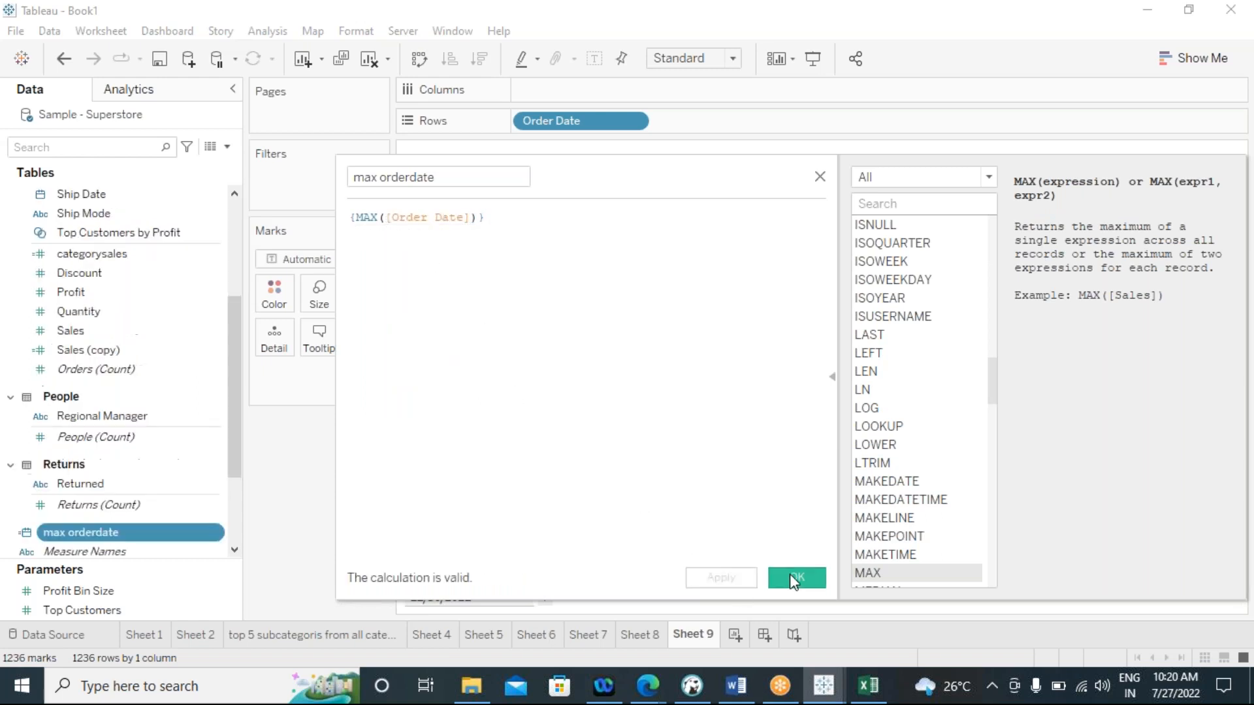
Save the max orderdate calculation, place it in the view as text and display it as an exact date
click(797, 578)
drag(73, 528, 358, 316)
click(361, 376)
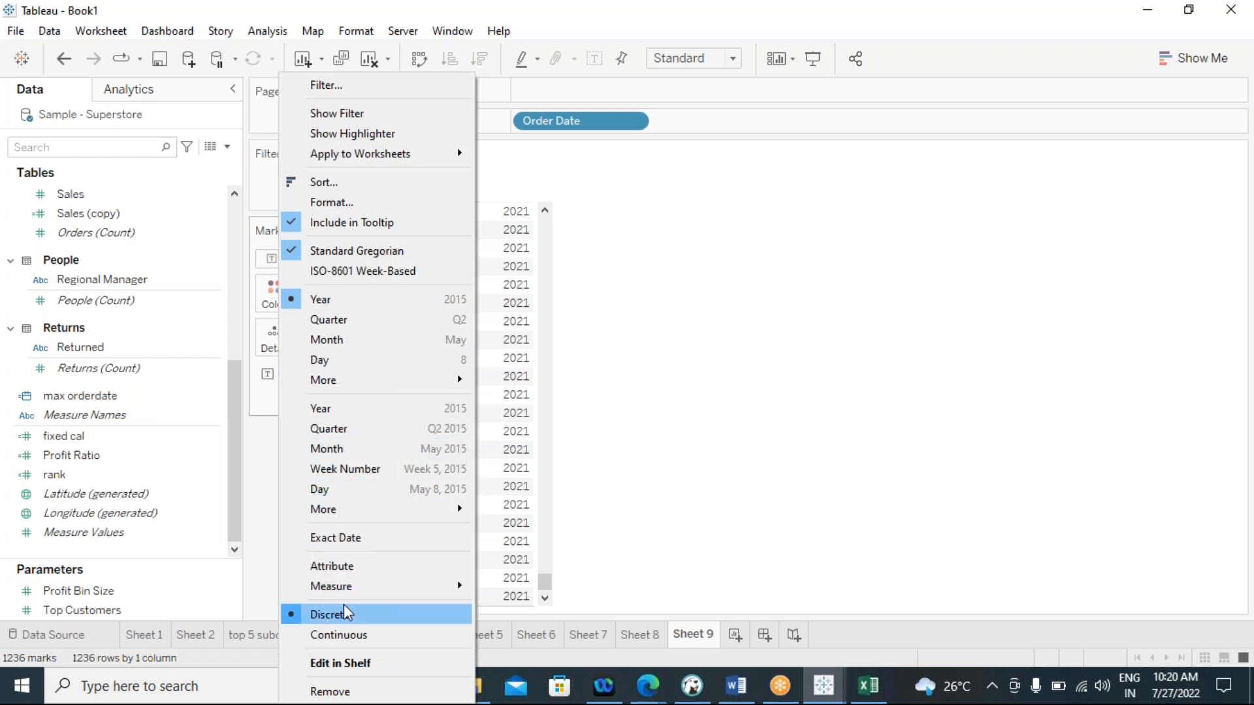
click(346, 541)
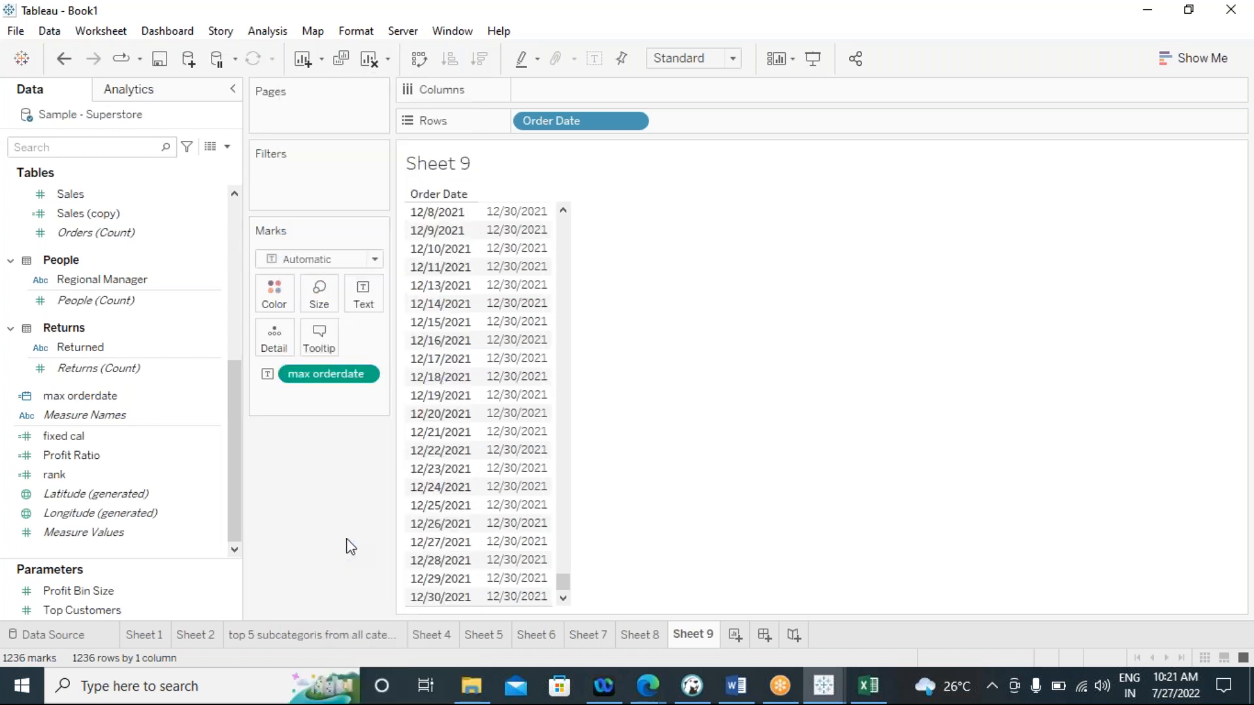
Examine the max orderdate value beside each order date, from the latest dates back to late 2020
mouse_move(530, 304)
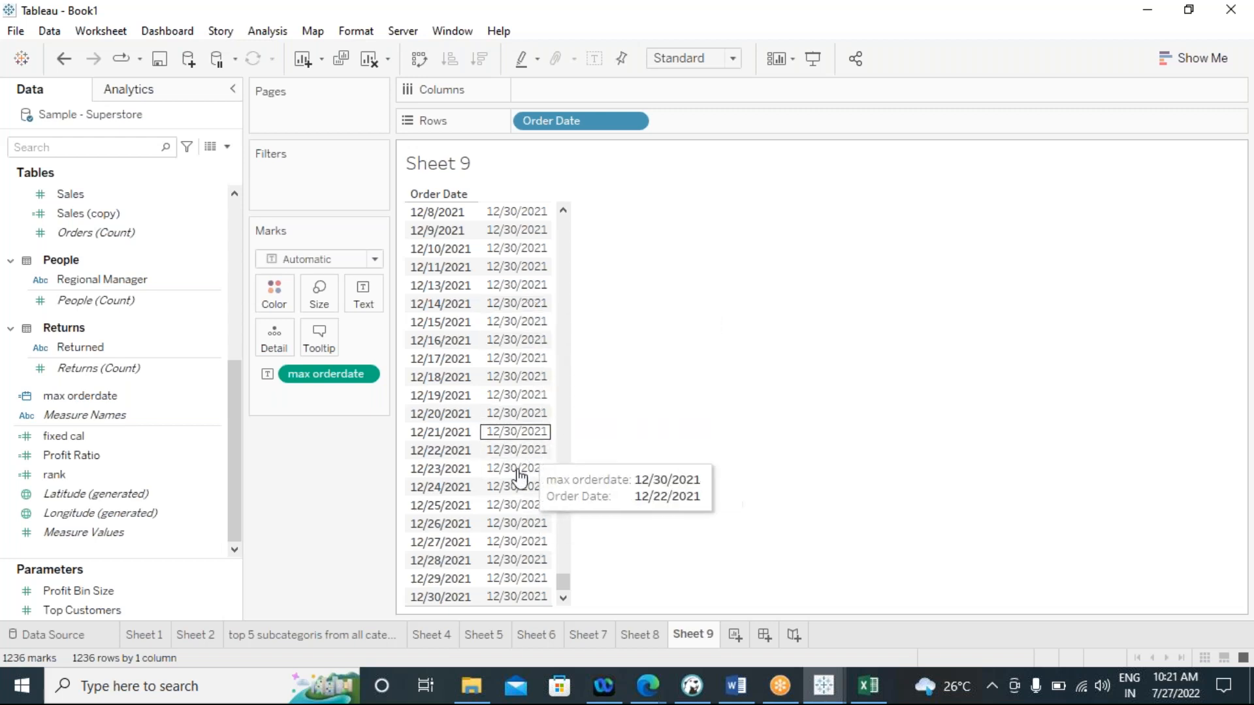
scroll(519, 424, up, 15)
scroll(524, 415, up, 20)
mouse_move(525, 414)
scroll(525, 414, up, 20)
scroll(528, 410, up, 5)
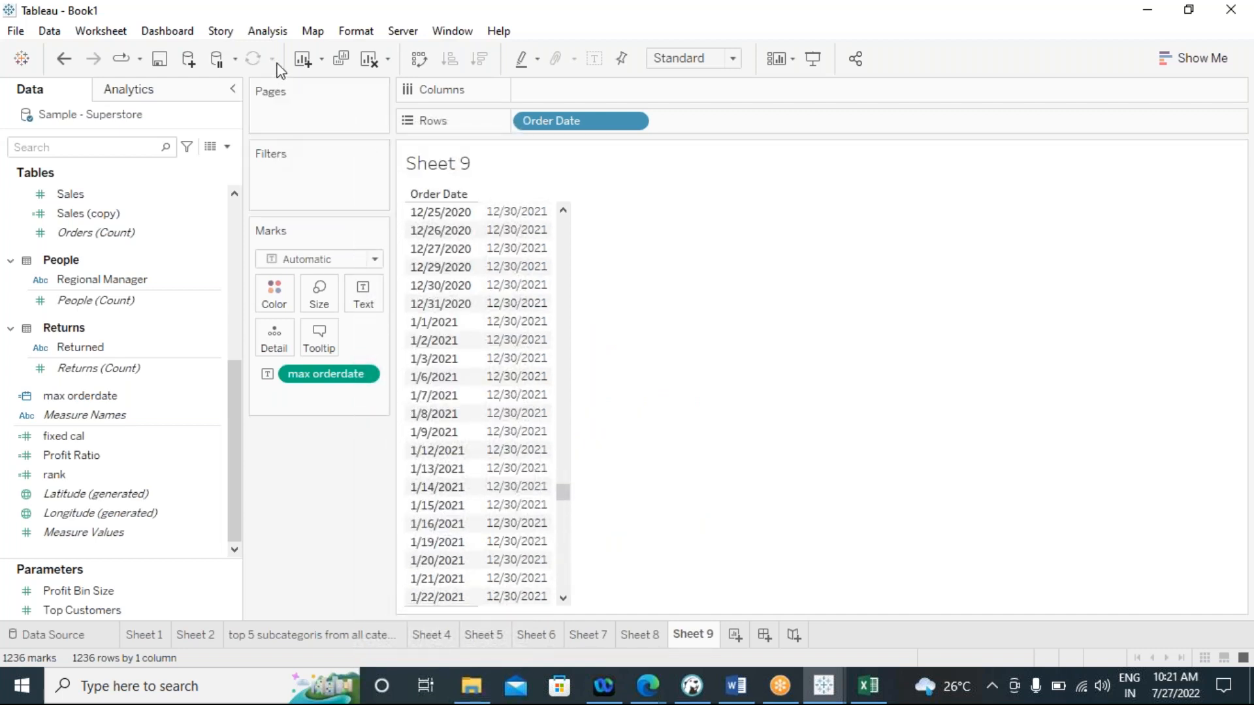
click(269, 32)
click(760, 352)
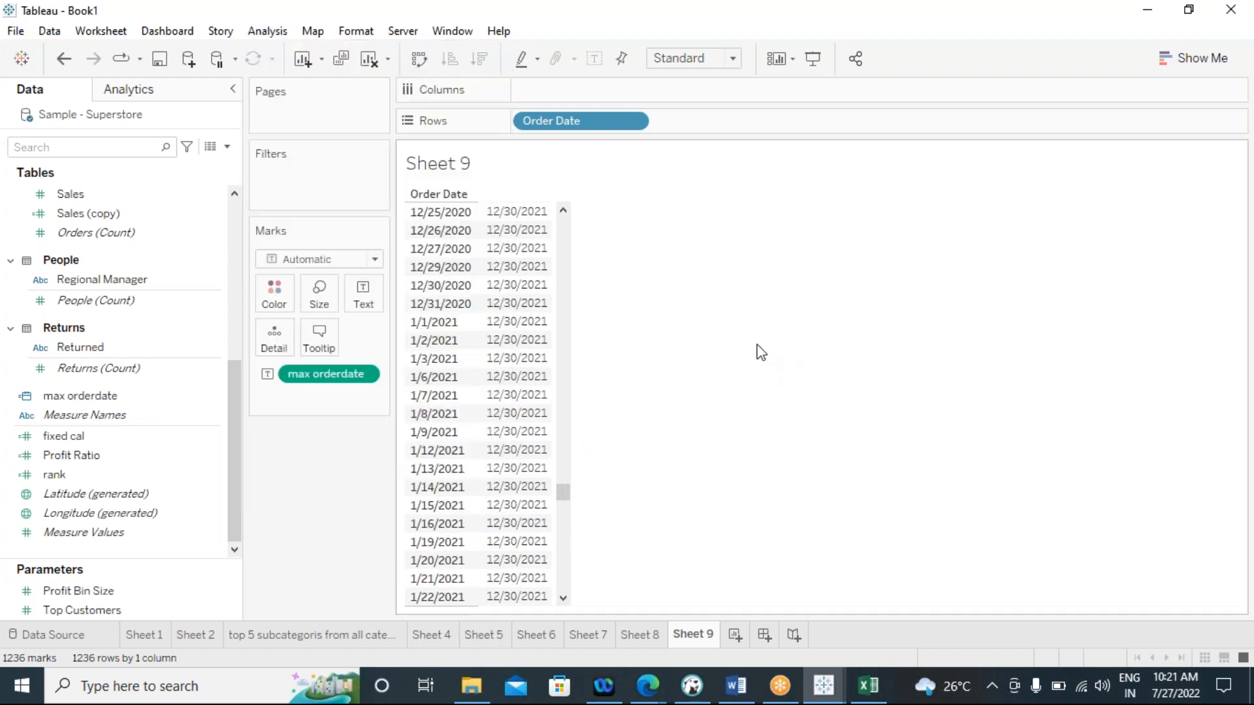
Create a new worksheet and list Customer Name on Rows
click(736, 637)
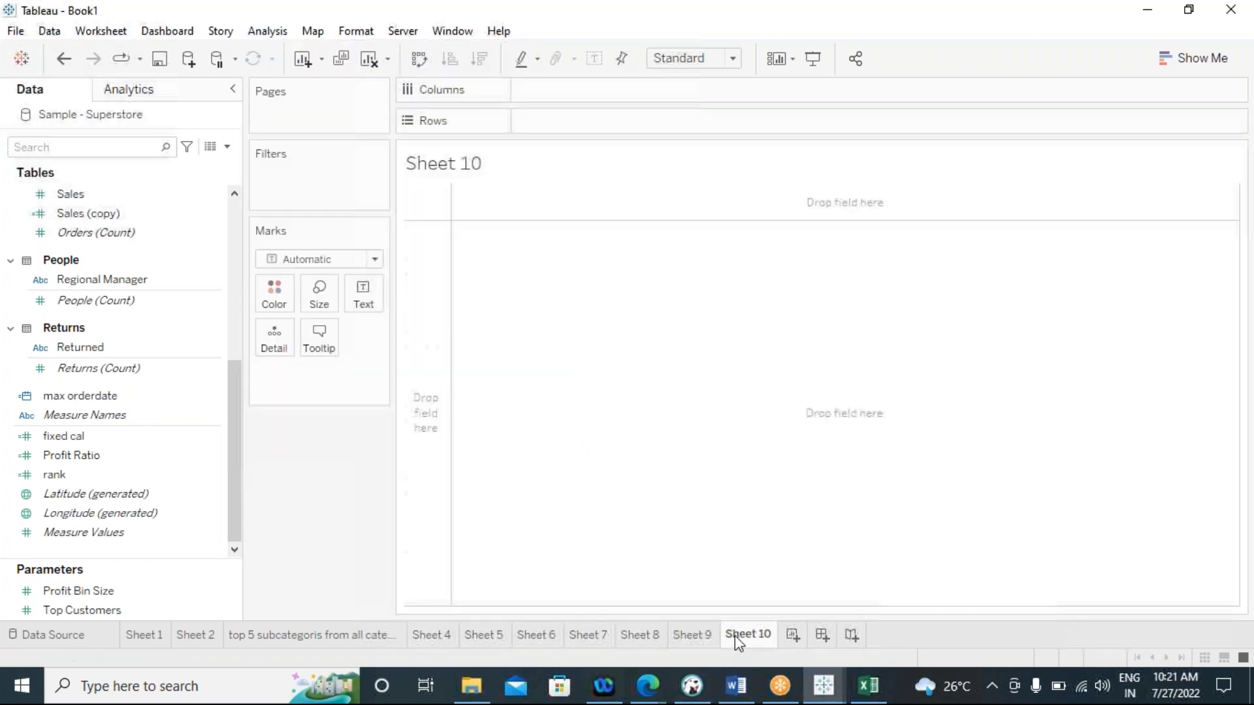
click(178, 351)
scroll(145, 387, up, 5)
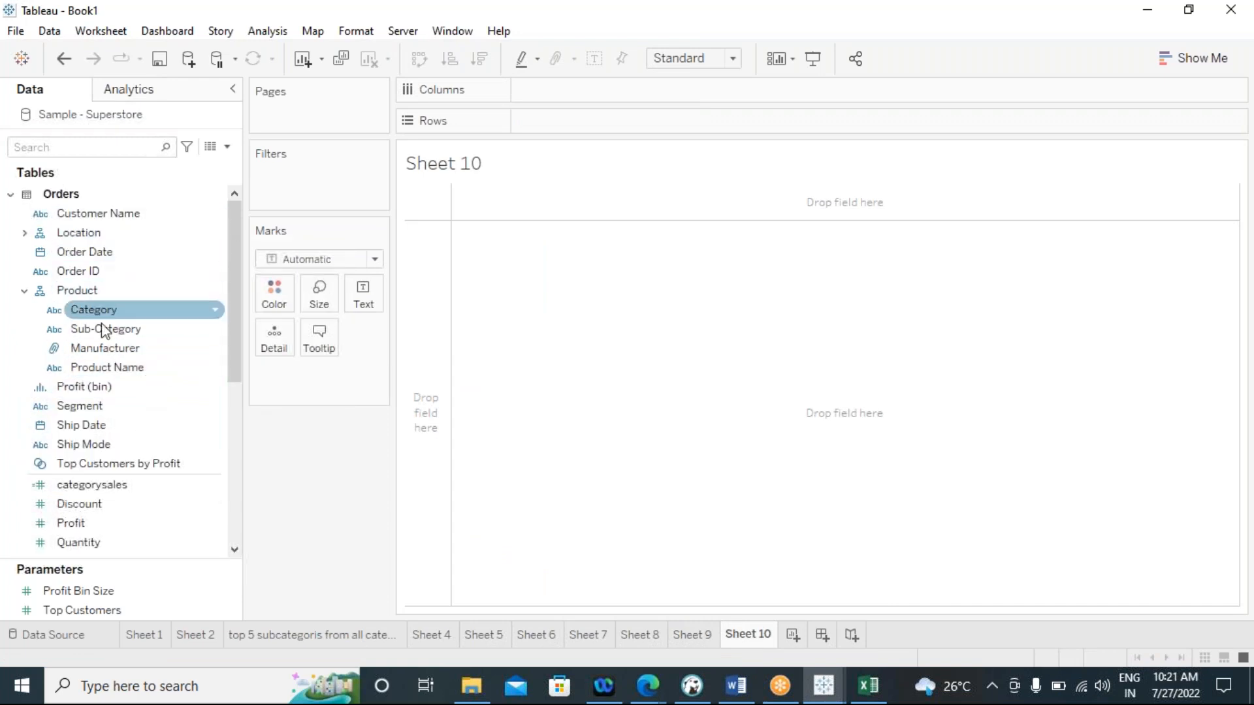
click(124, 221)
double_click(125, 221)
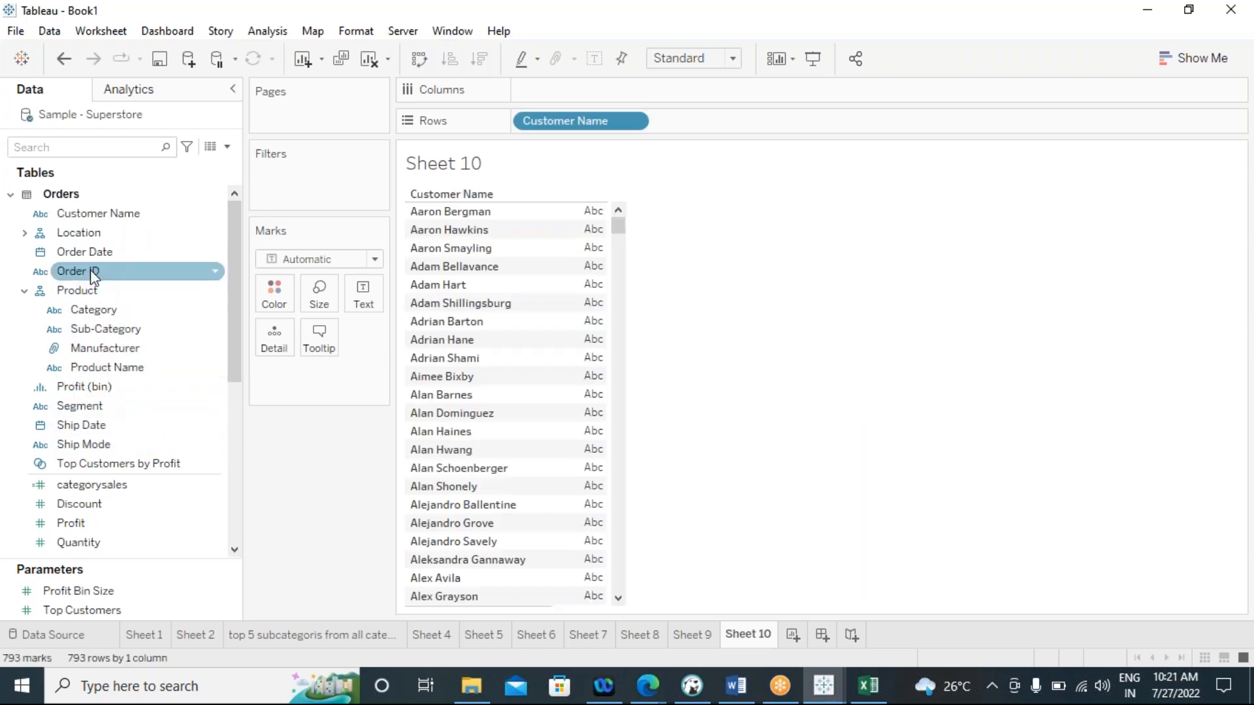
Add Order Date after Customer Name on Rows and show it as discrete exact dates
drag(85, 252, 653, 124)
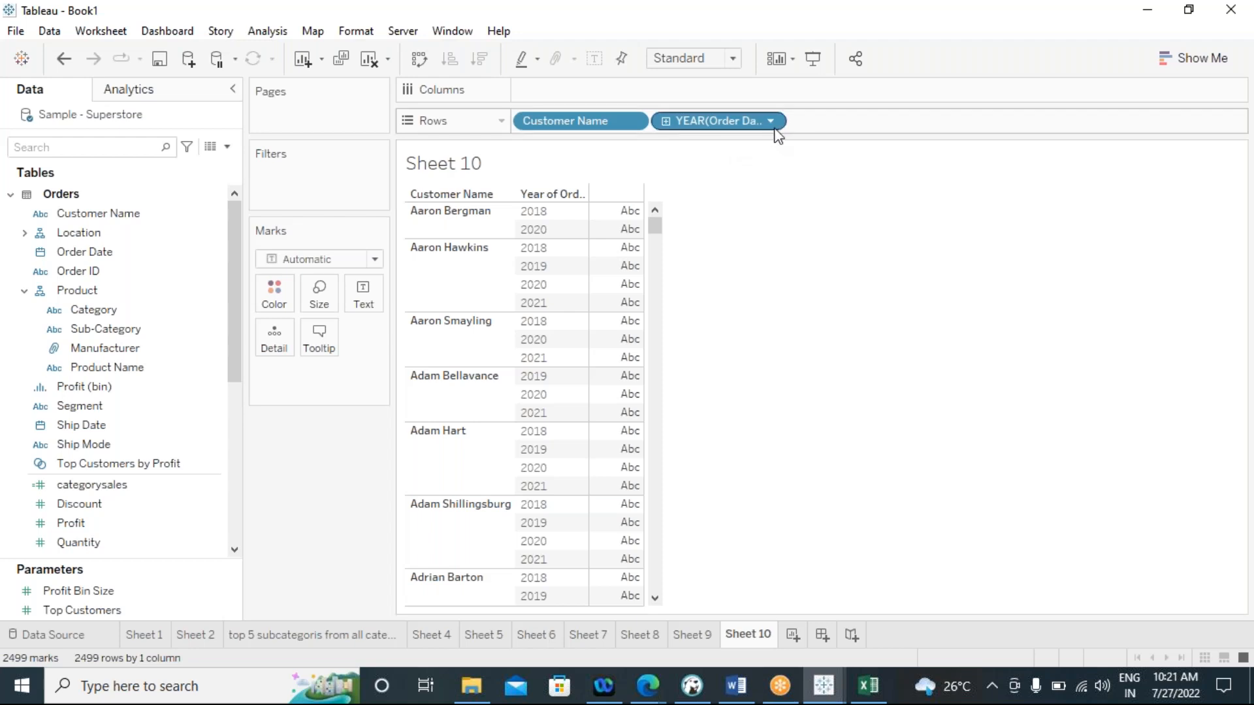
click(772, 123)
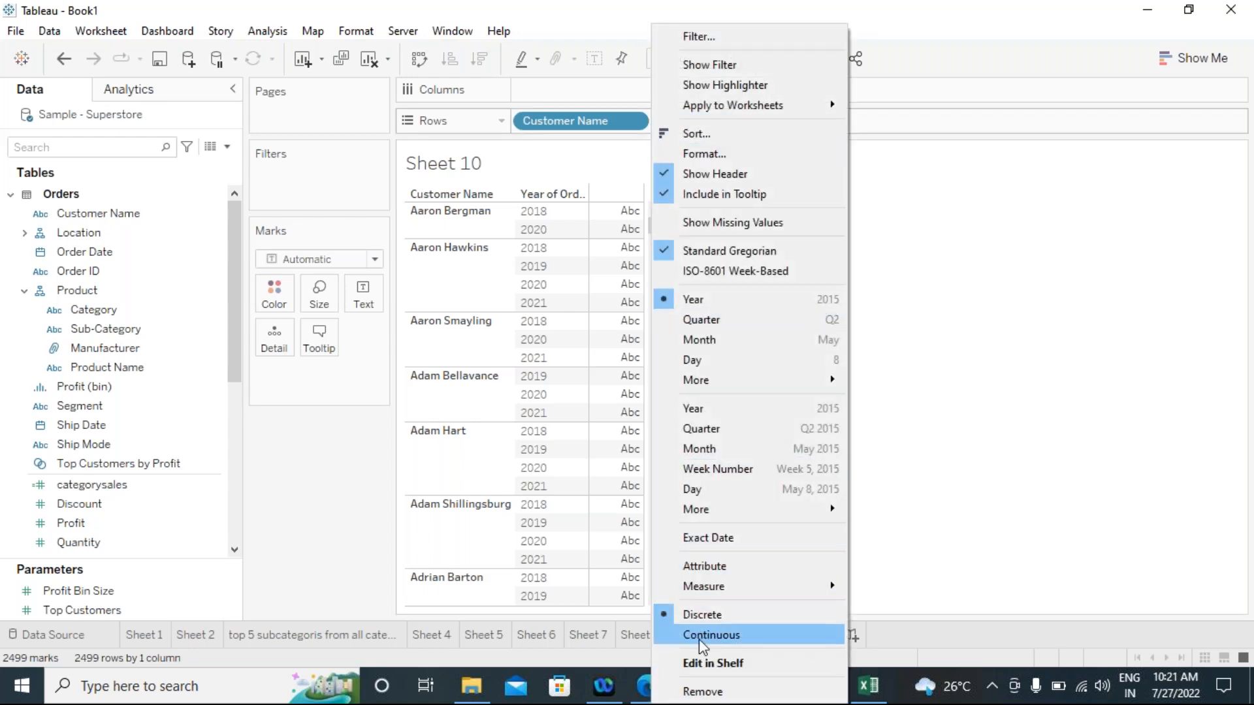
click(707, 538)
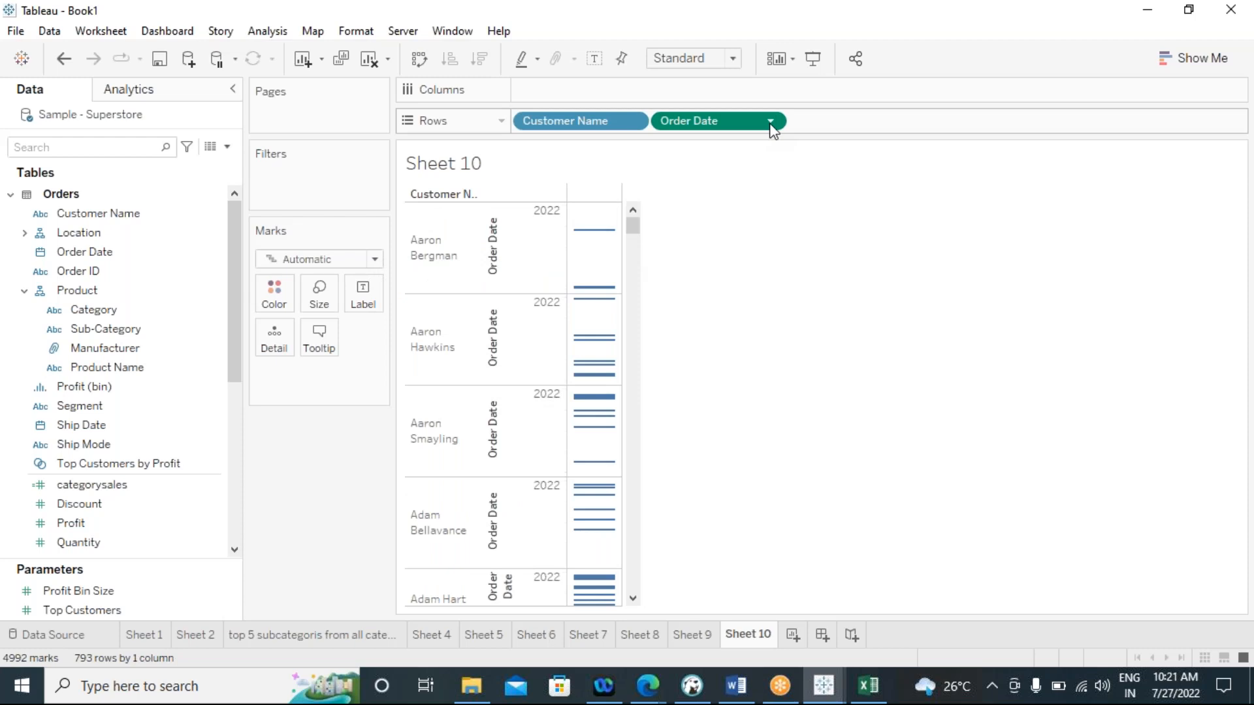
click(772, 123)
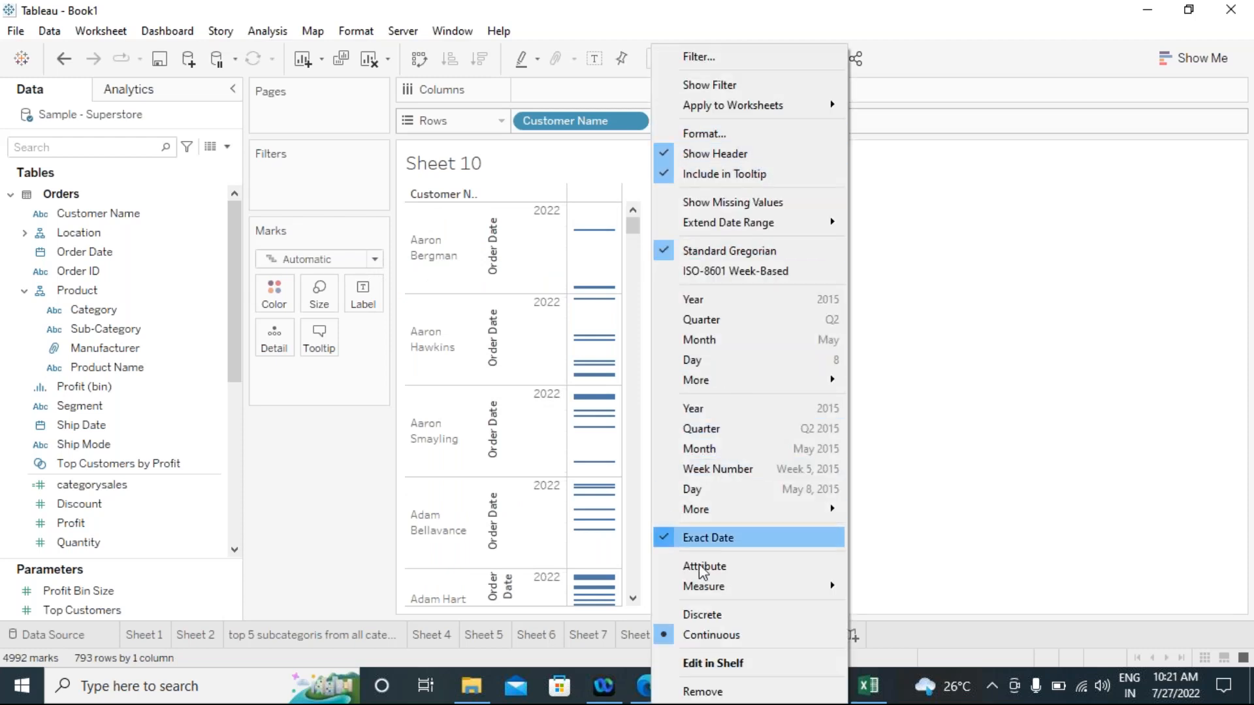
click(705, 614)
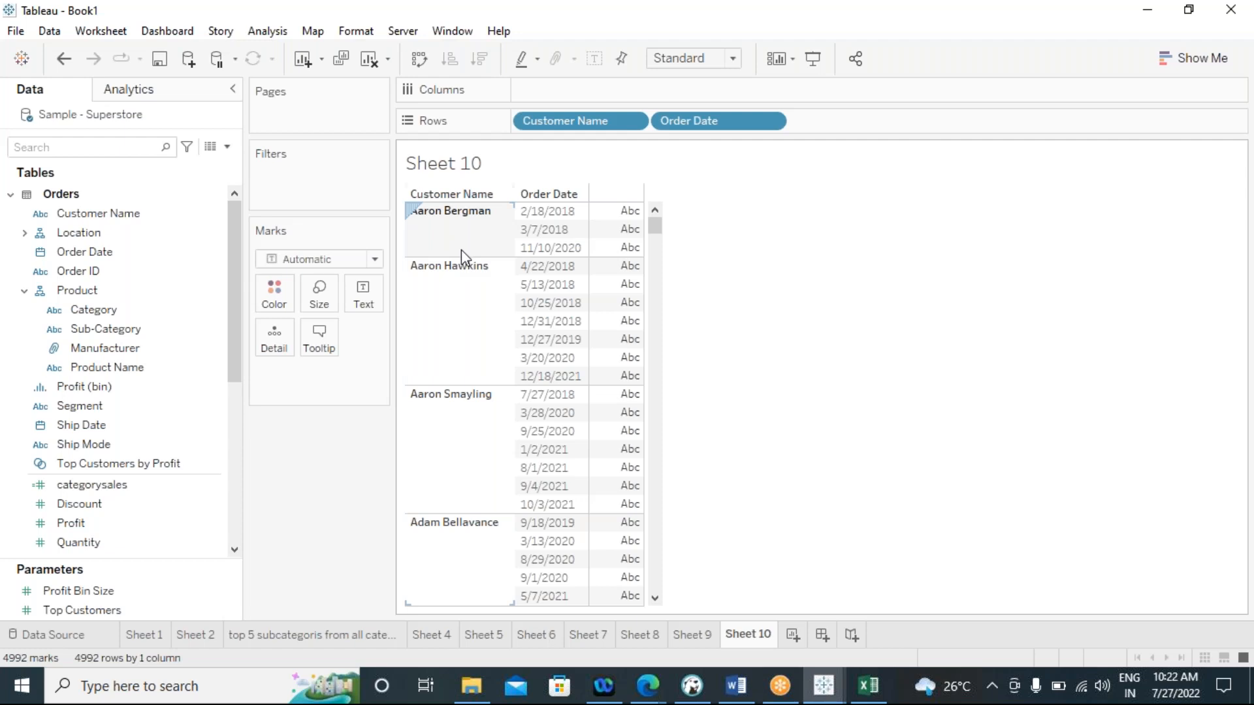
Start a new calculated field named min orderdate, keeping its editor clear of the customer table
click(265, 31)
click(291, 408)
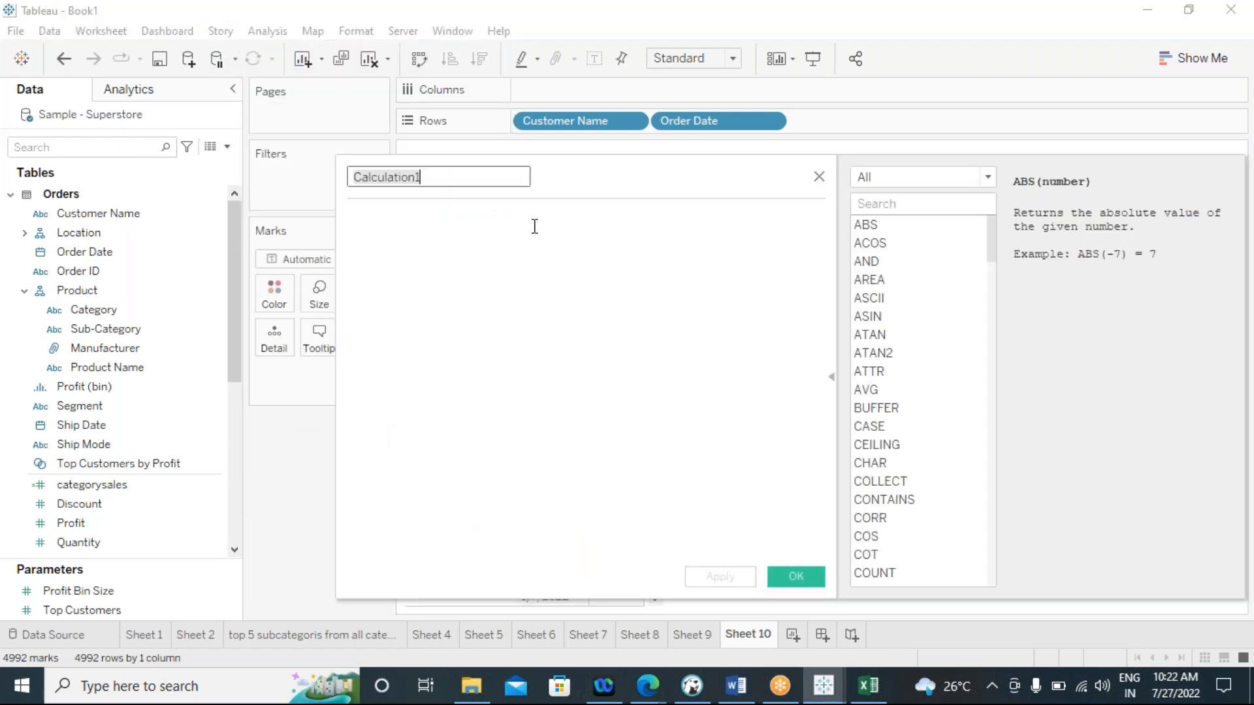
drag(564, 185, 1002, 185)
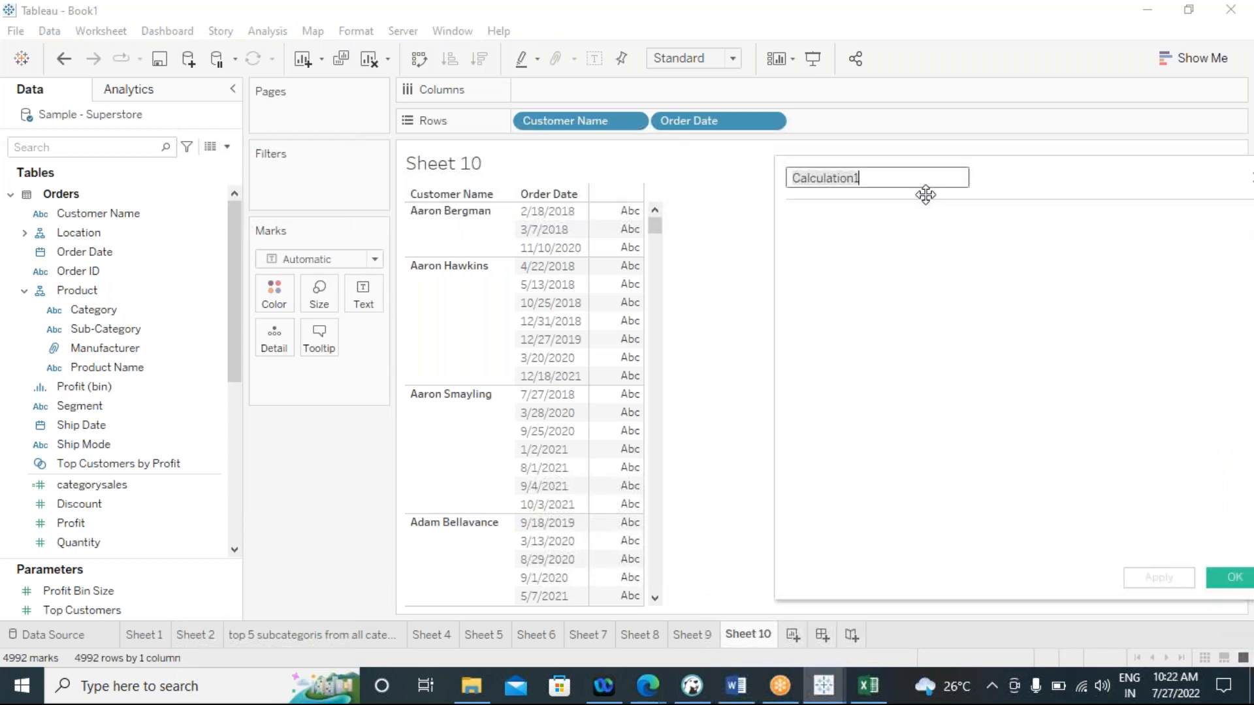
text(min)
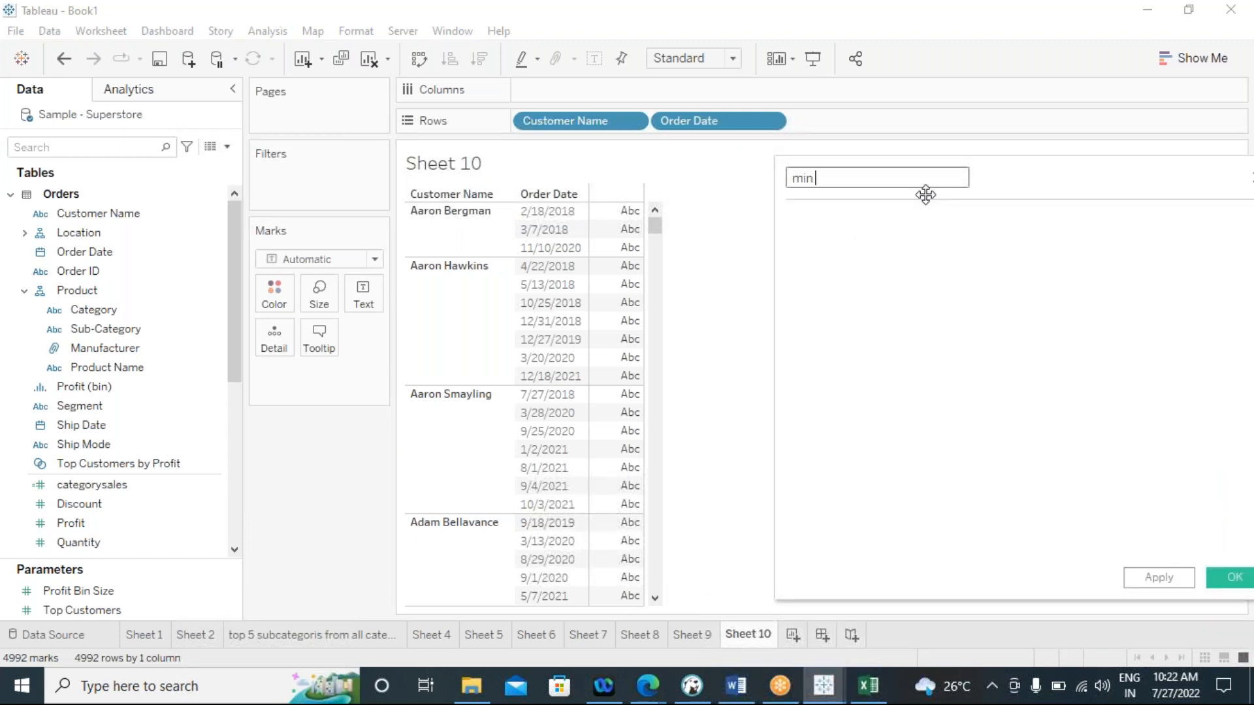
text( orderdate)
Begin the min orderdate formula with { FIXED [Customer Name]: to scope it to each customer
click(817, 236)
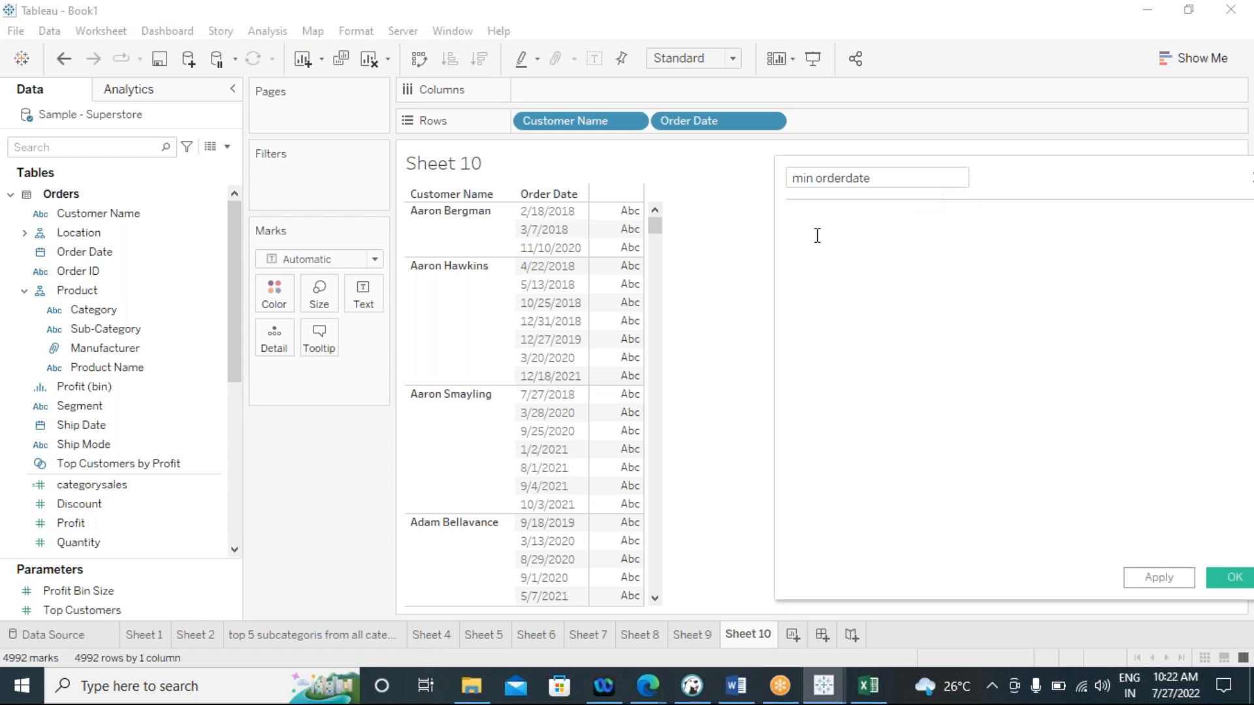
text(fi)
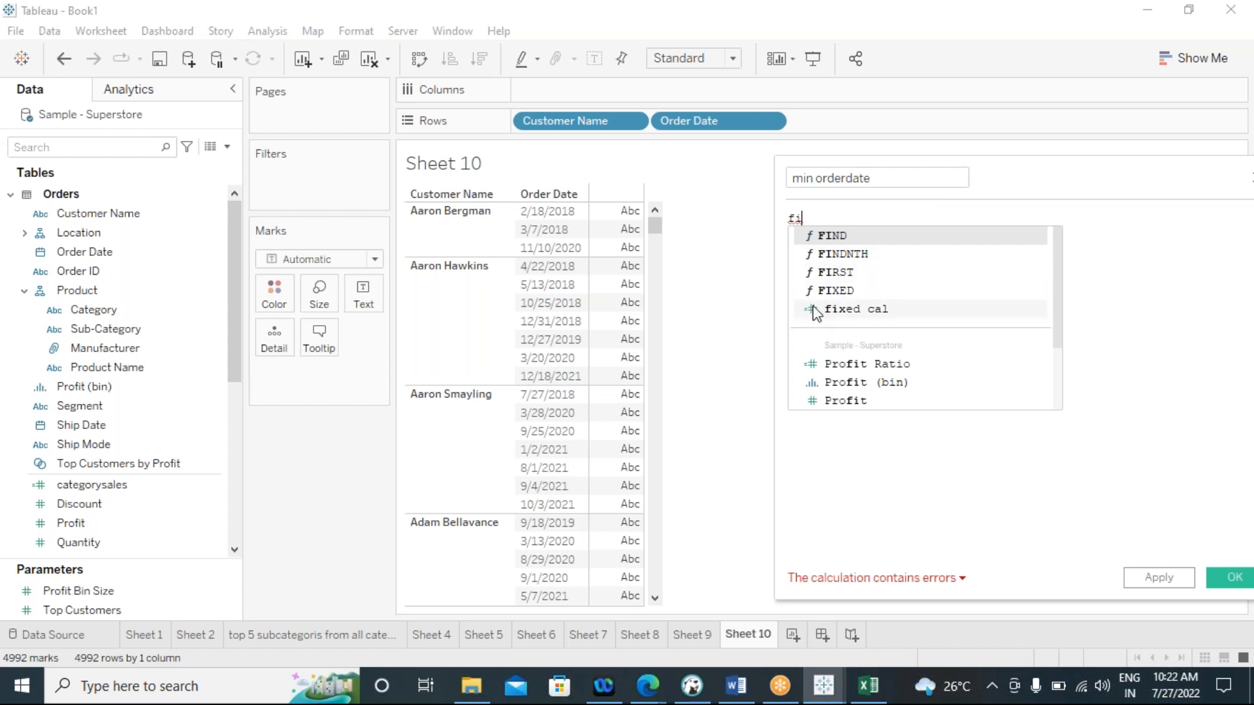
click(848, 296)
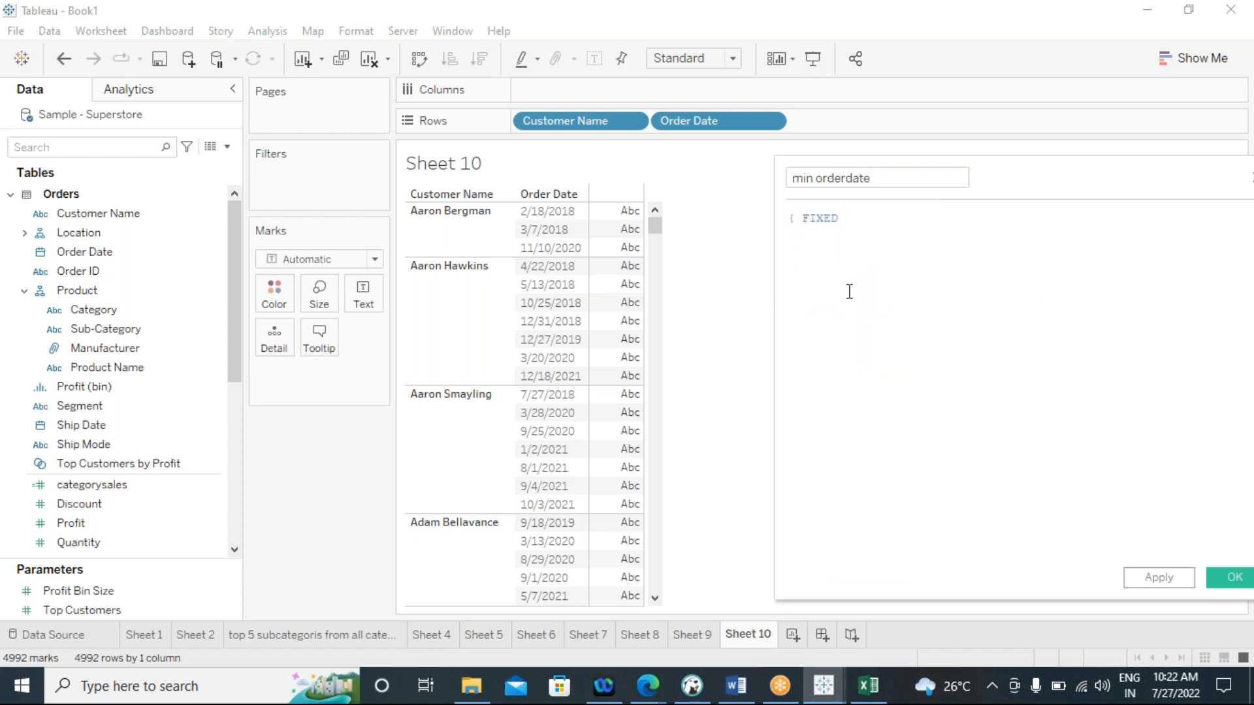
text(cu)
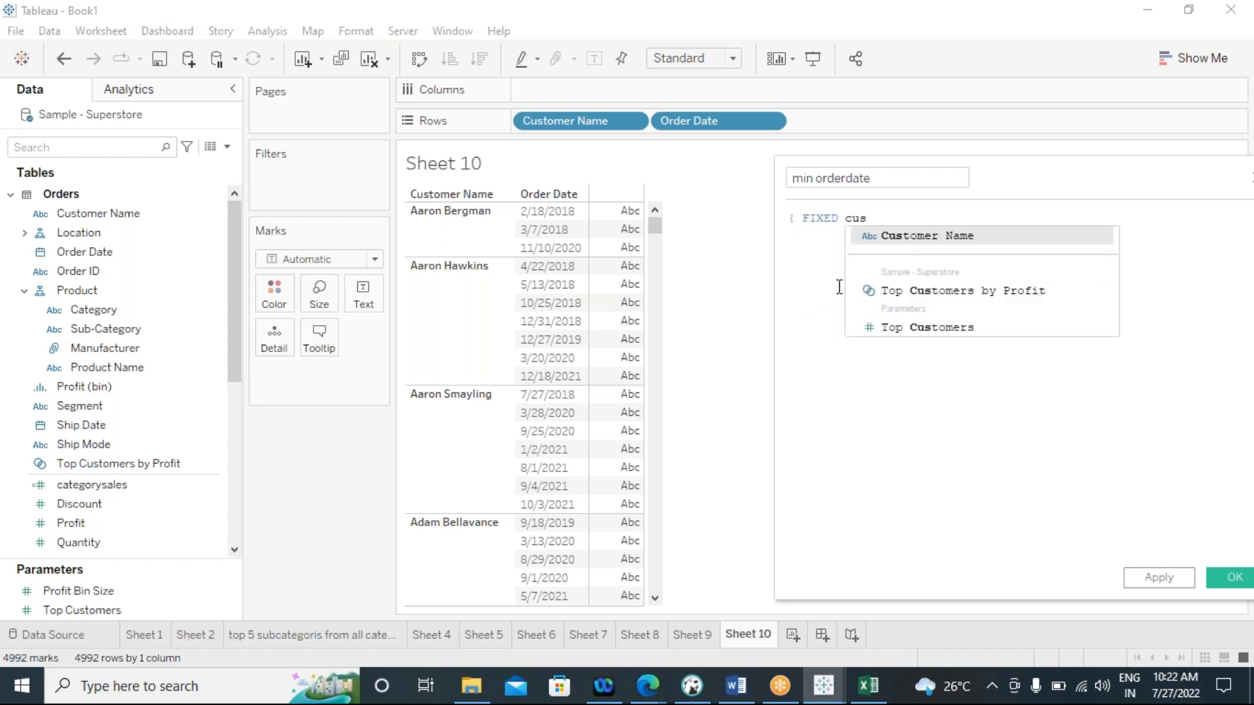
text(s)
click(911, 238)
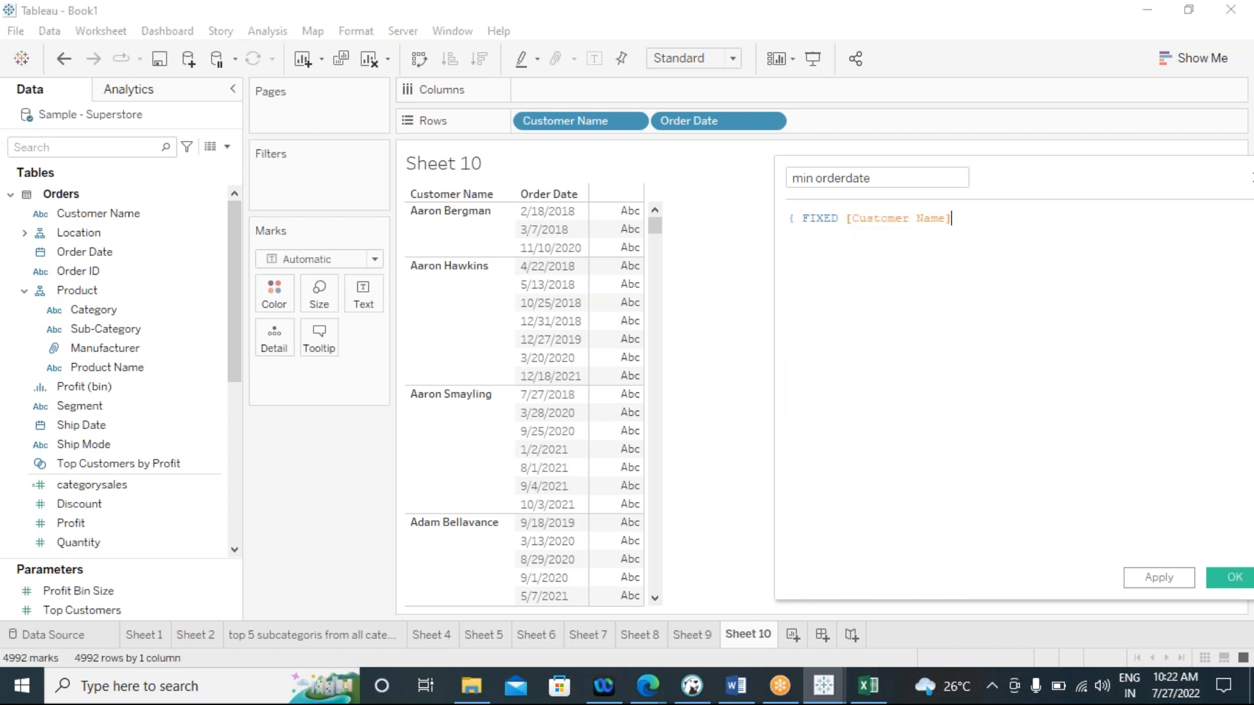
text(:)
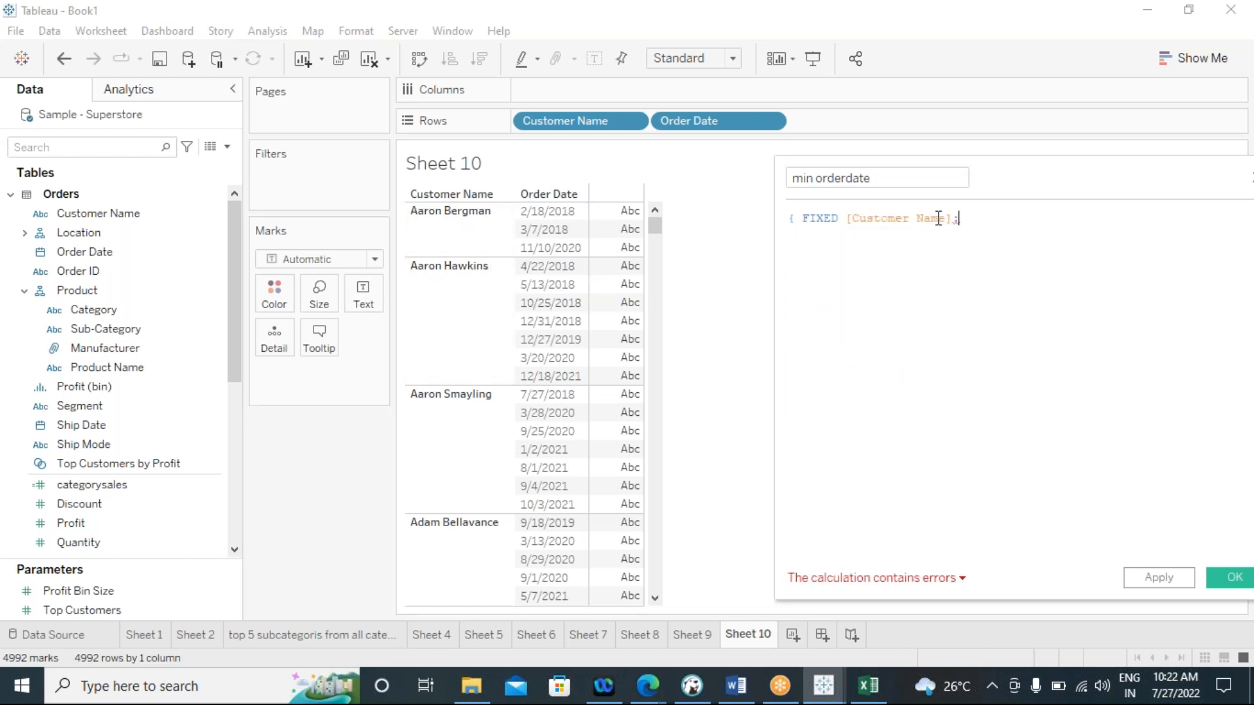
drag(952, 218, 846, 221)
click(973, 217)
Complete the min orderdate formula with min([Order Date])}, then apply and save the calculation
text(m)
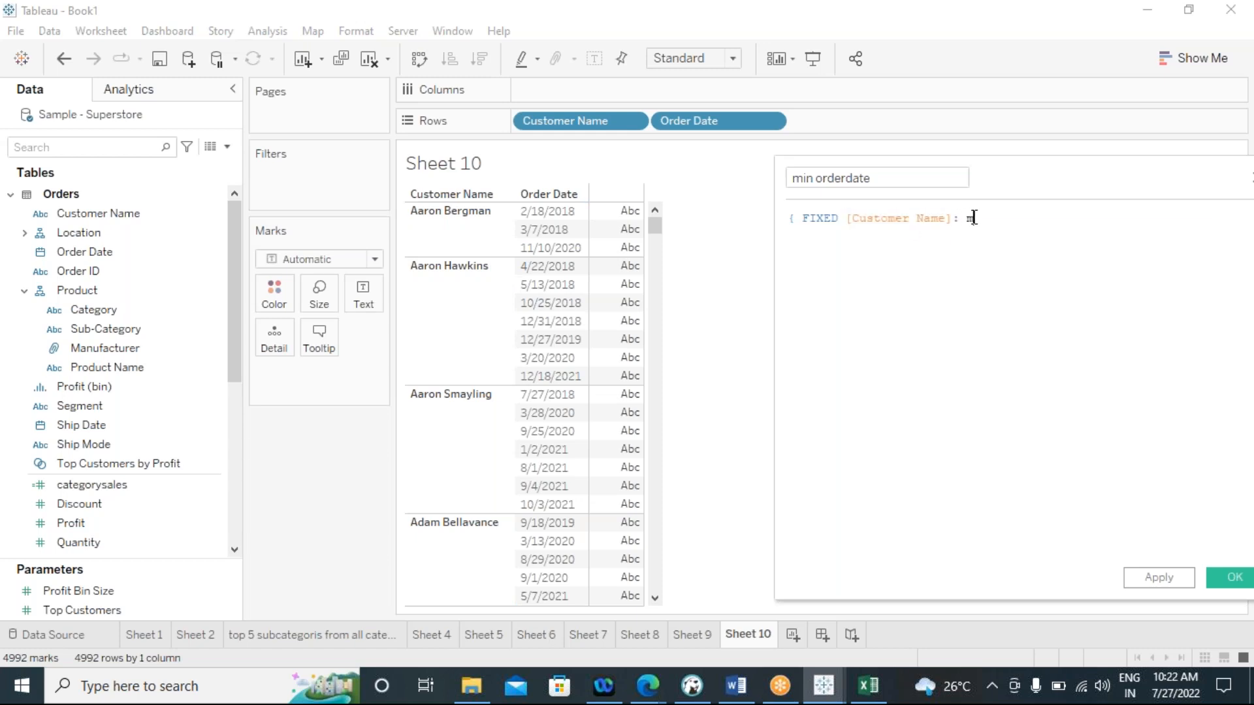
text(in())
key(Left)
text(or)
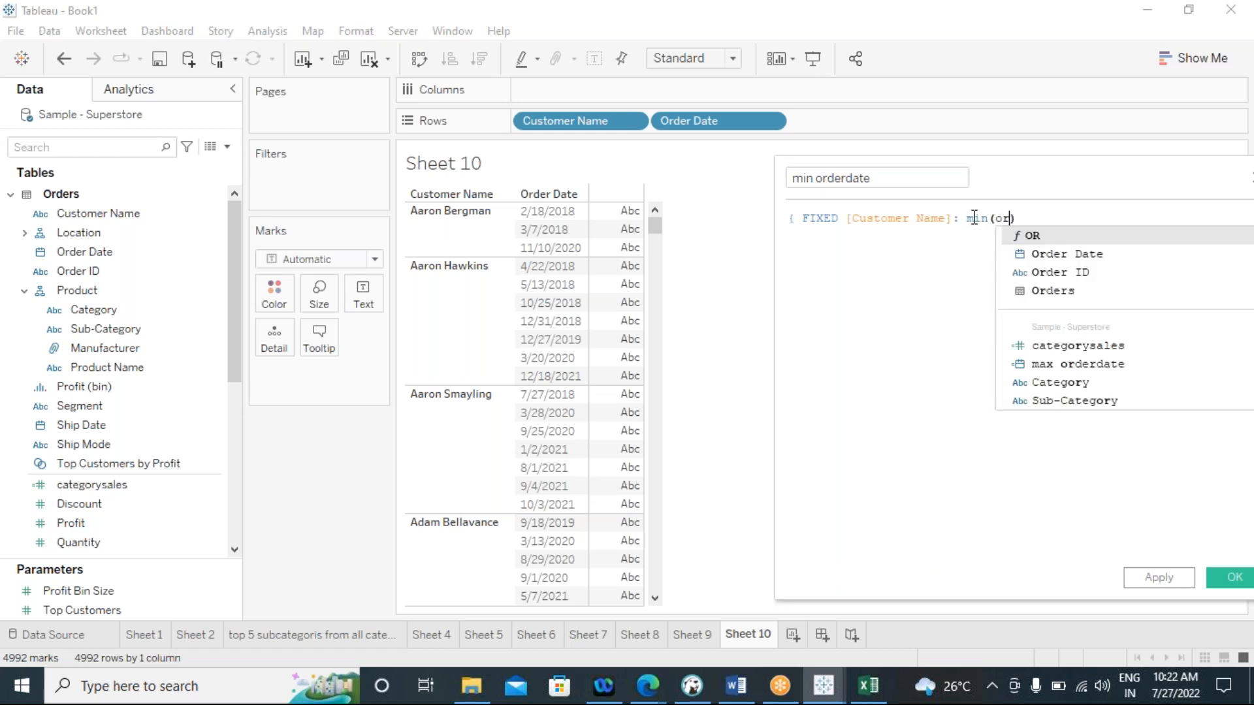
double_click(1052, 258)
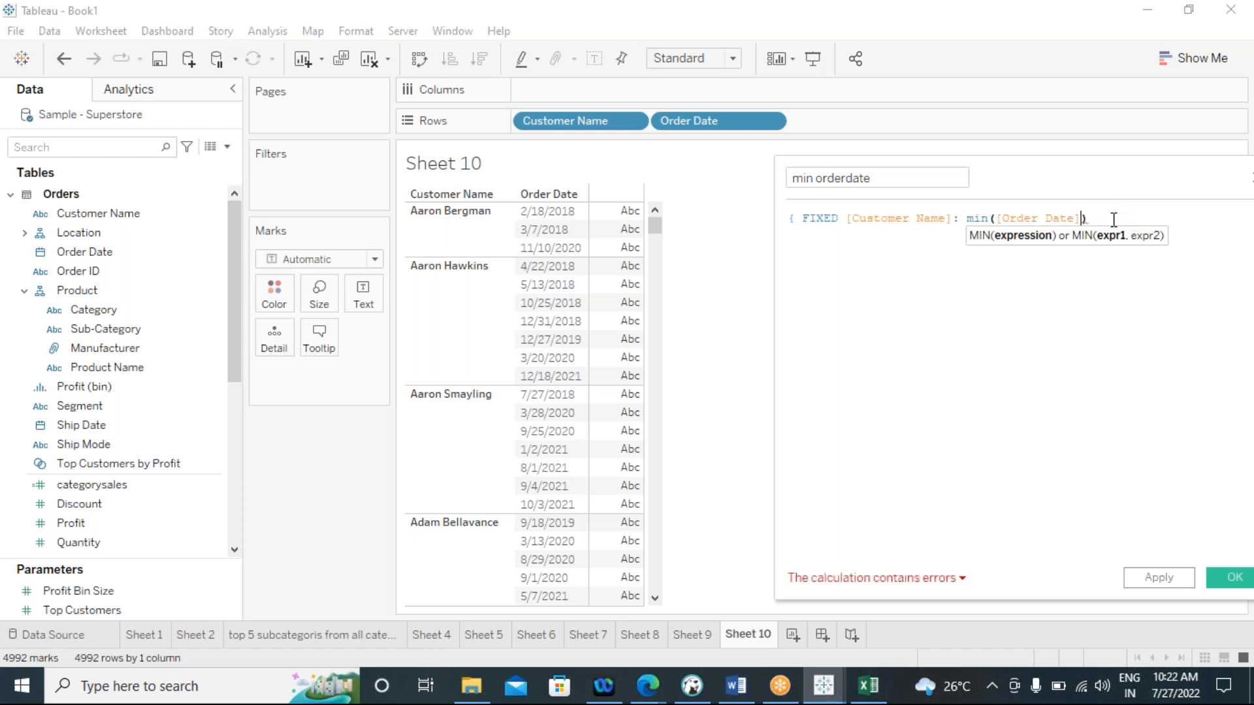
click(1114, 219)
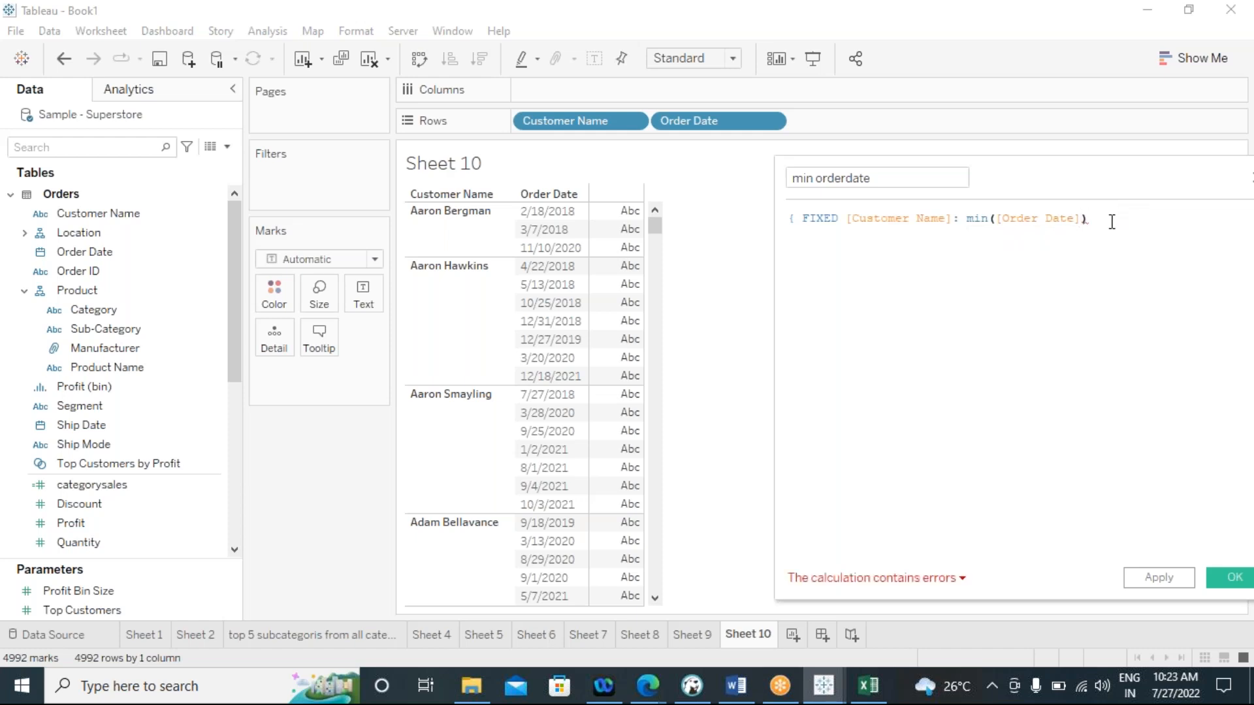
text(})
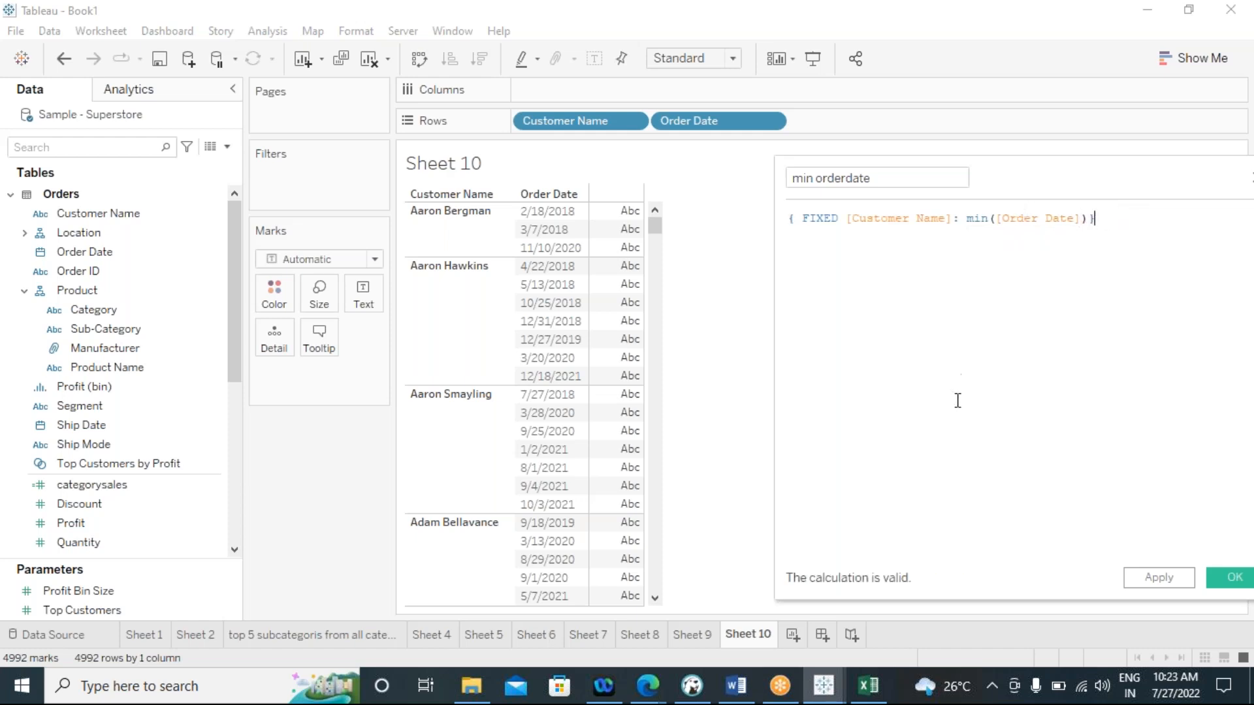
click(1169, 578)
click(1227, 578)
Place min orderdate in the view as text and display it as exact dates beside each customer's orders
drag(66, 256, 348, 307)
click(373, 377)
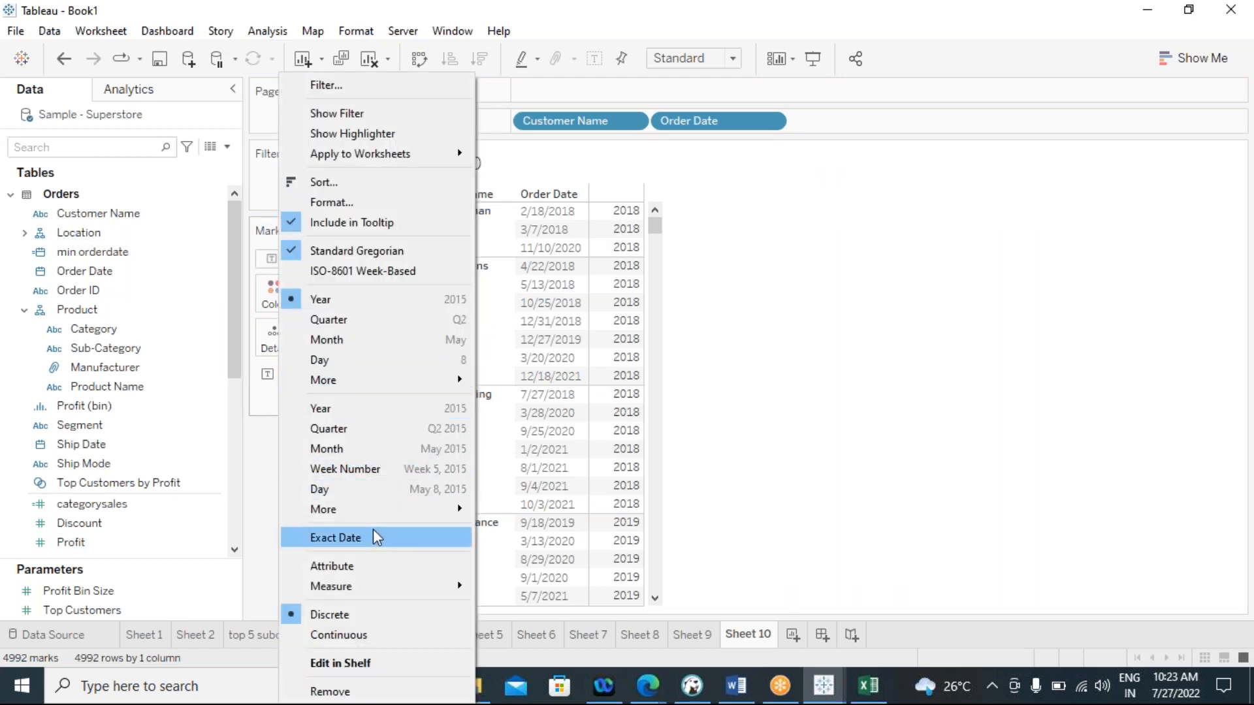
click(374, 532)
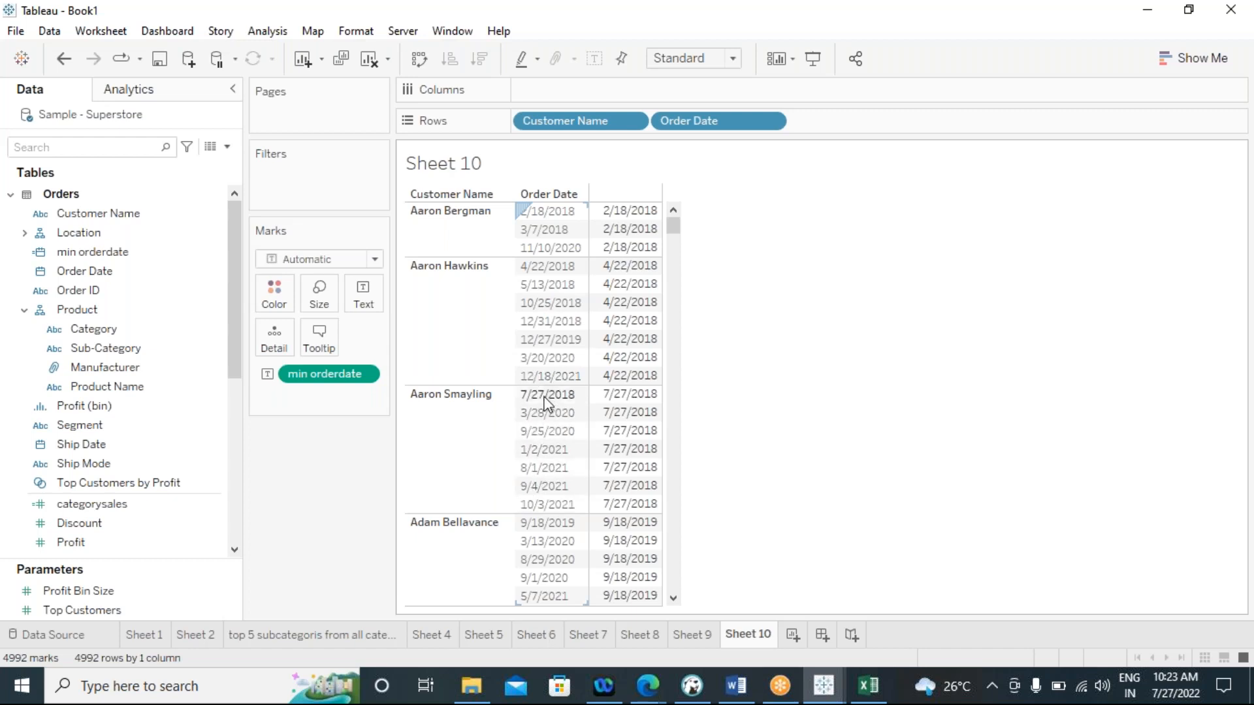
scroll(546, 403, down, 8)
scroll(545, 403, up, 8)
Reopen the min orderdate calculation to examine its FIXED [Customer Name] dimension, then close it unchanged
click(162, 255)
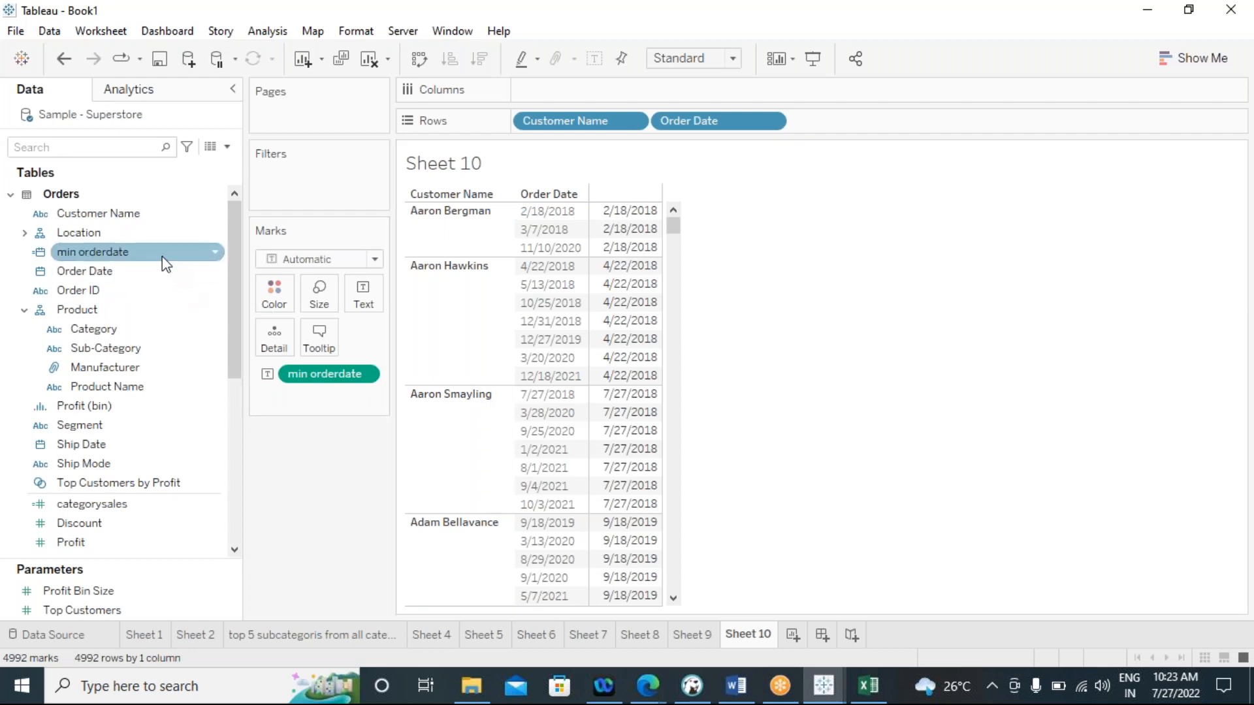
right_click(165, 263)
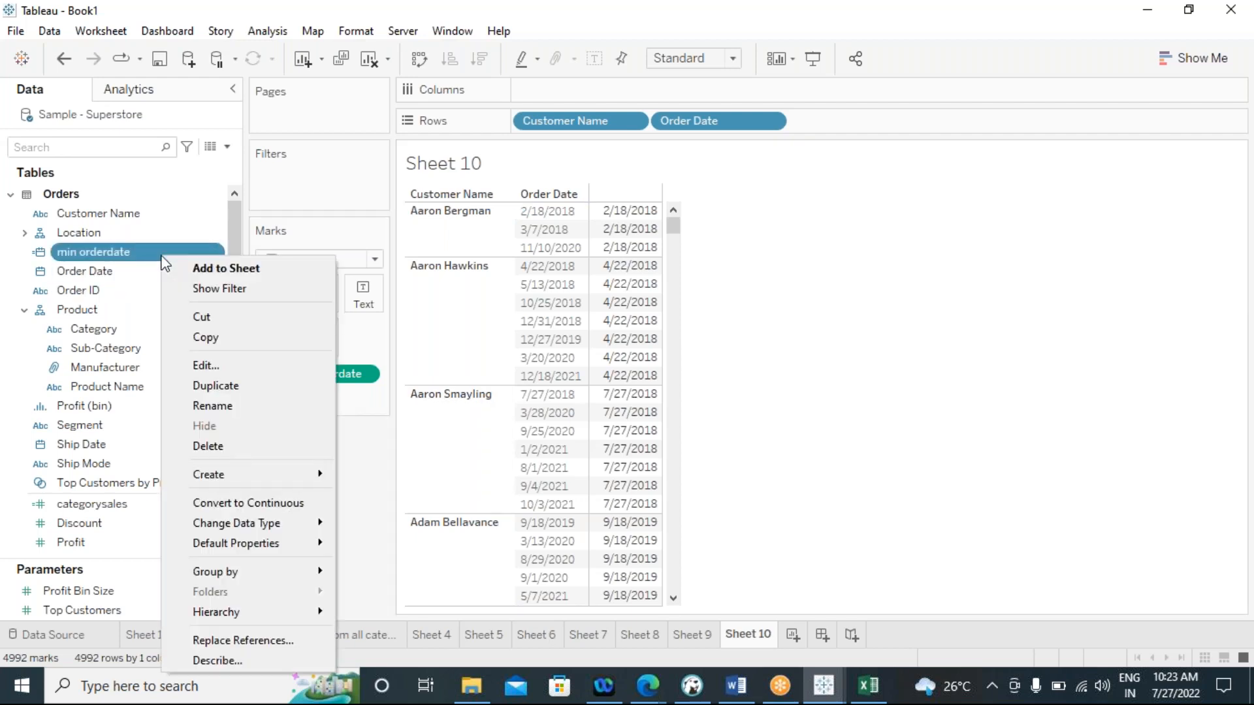
click(196, 364)
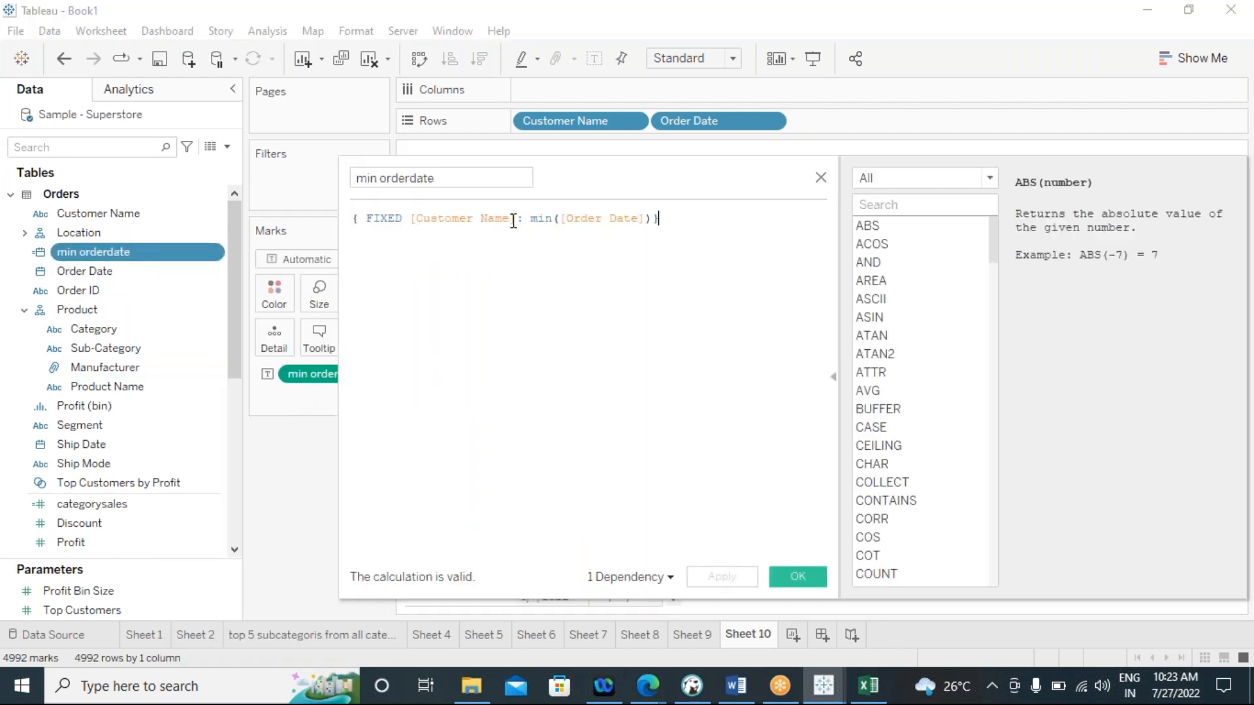
drag(515, 221, 408, 218)
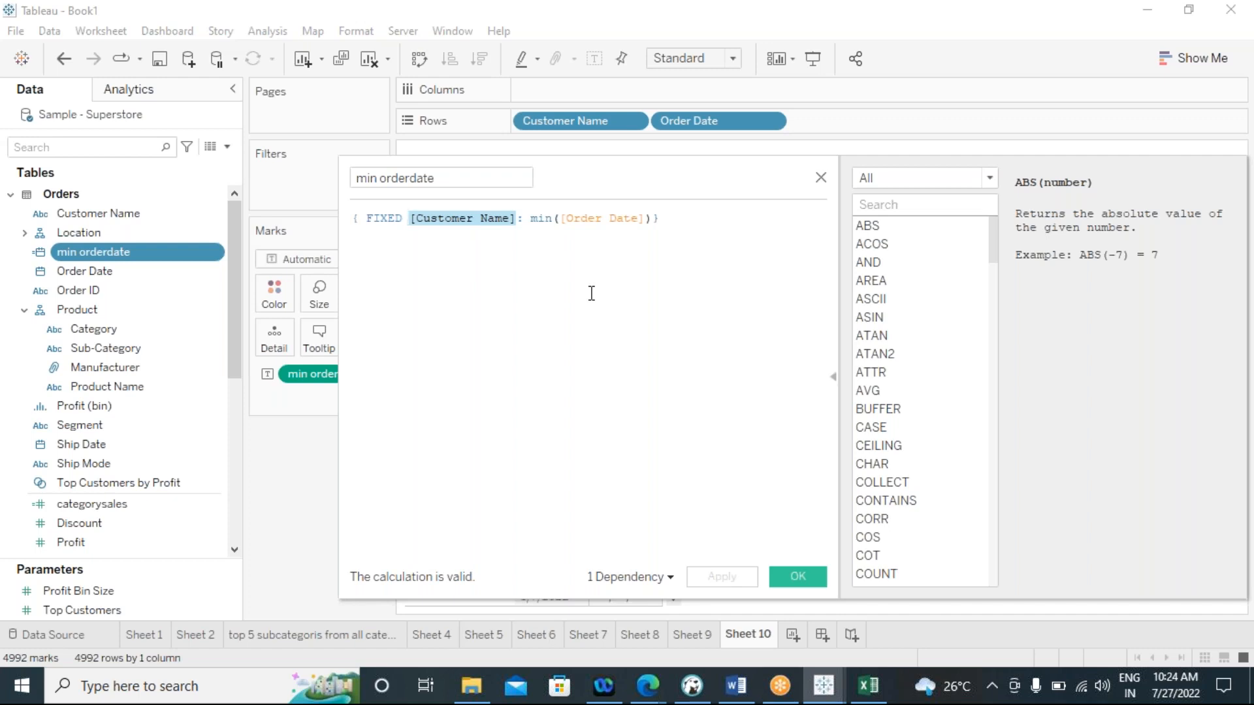
click(821, 178)
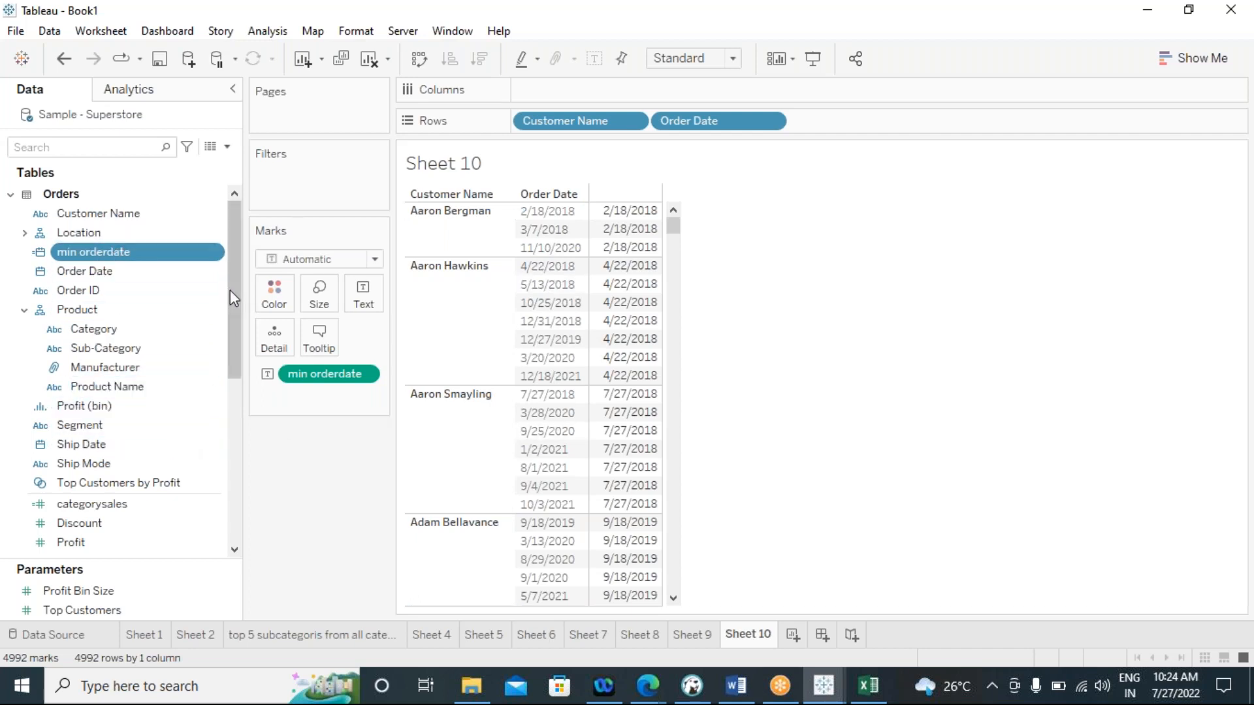
Revisit Sheet 9 with the max orderdate view and Sheet 8 with the Sub-Category percent-of-total view
drag(232, 290, 235, 241)
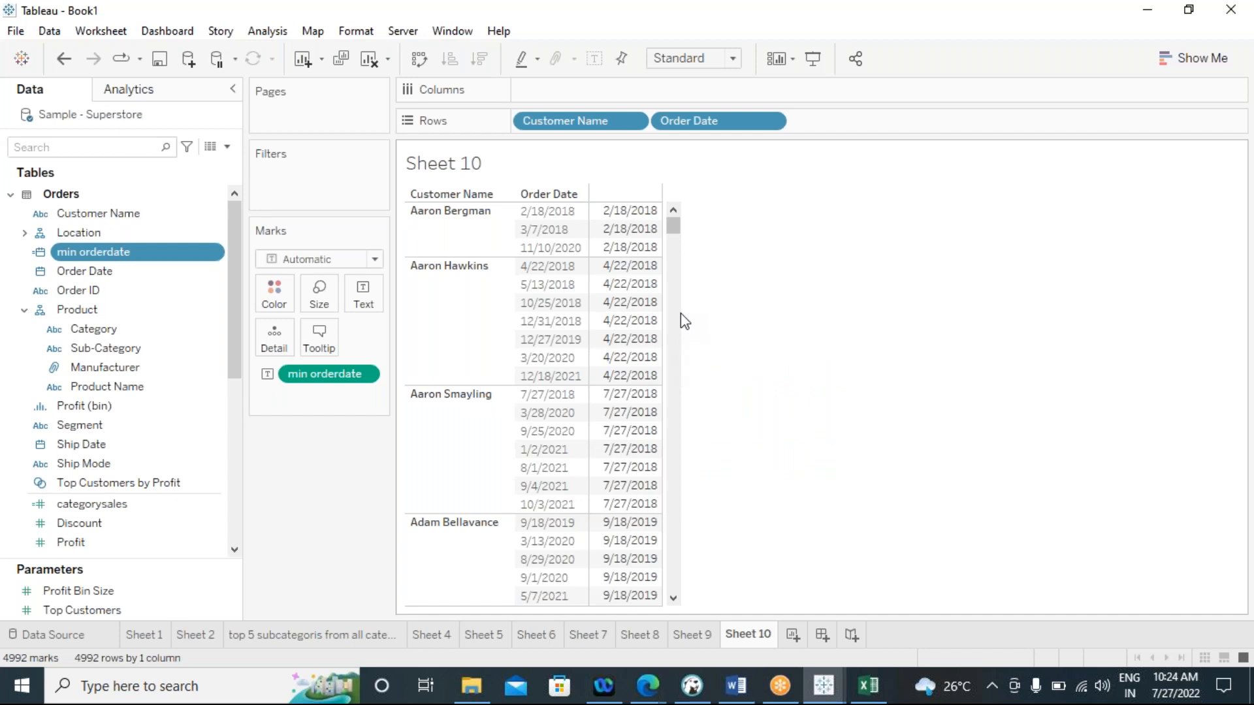
click(697, 638)
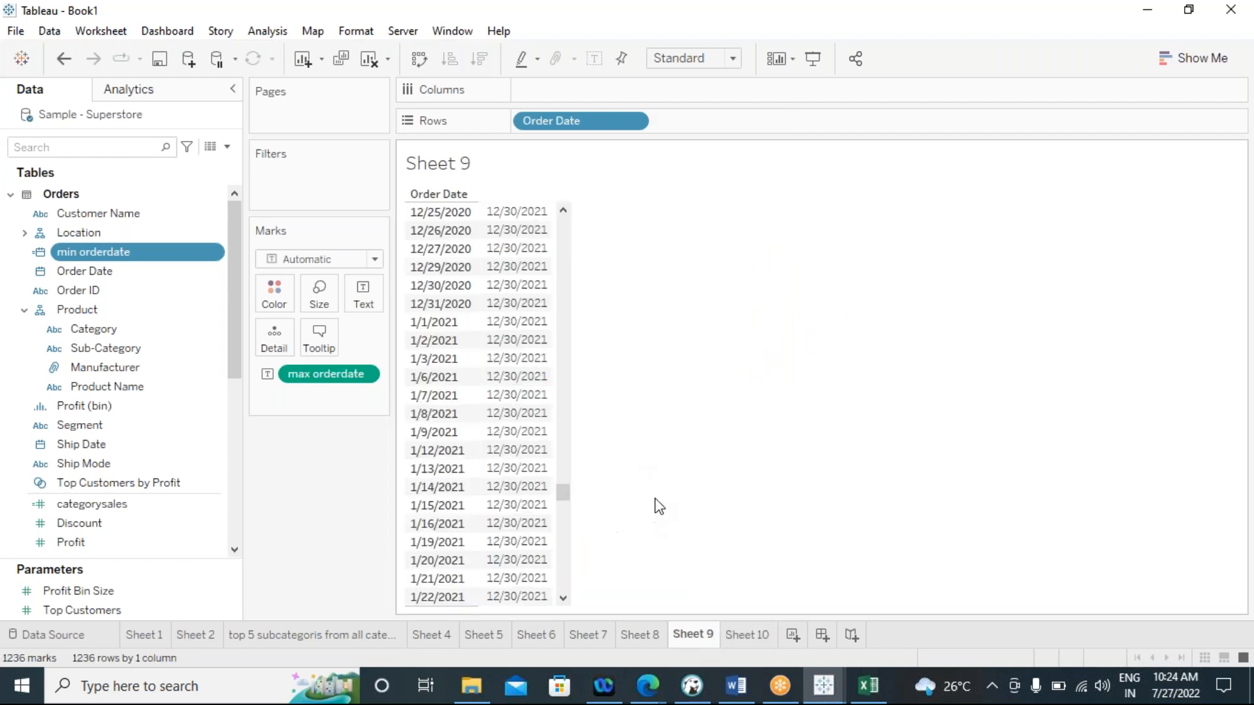
click(640, 634)
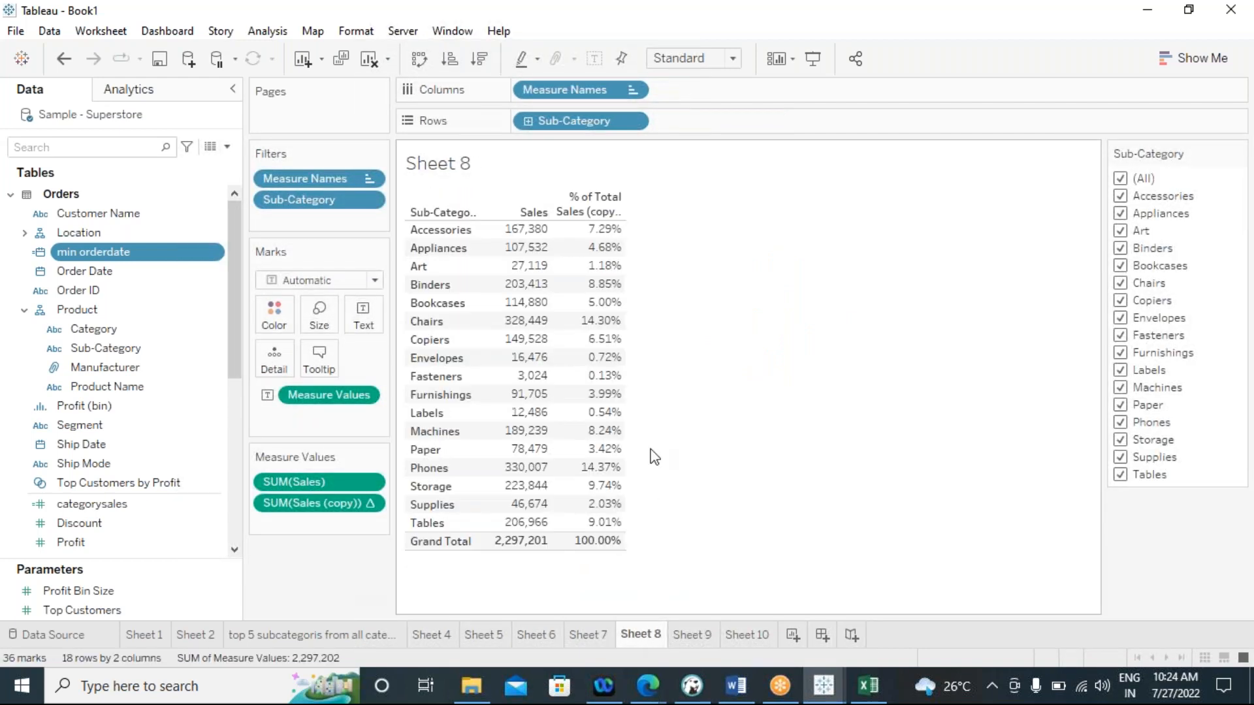